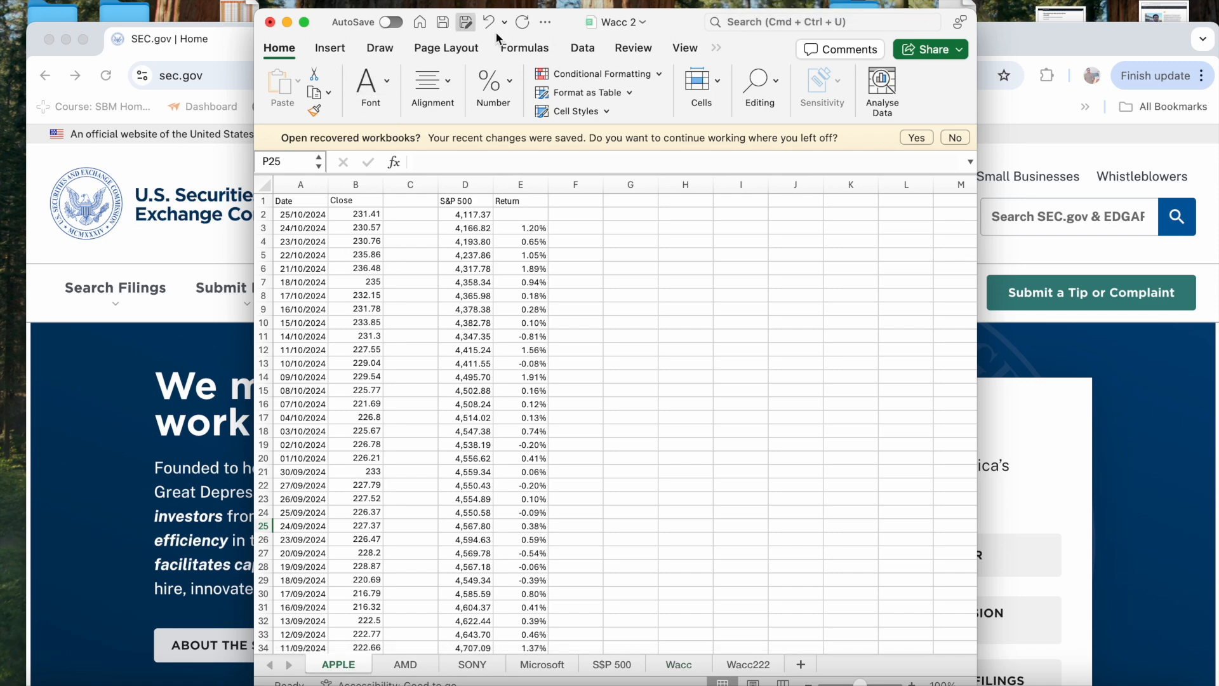
key(ctrl+Up)
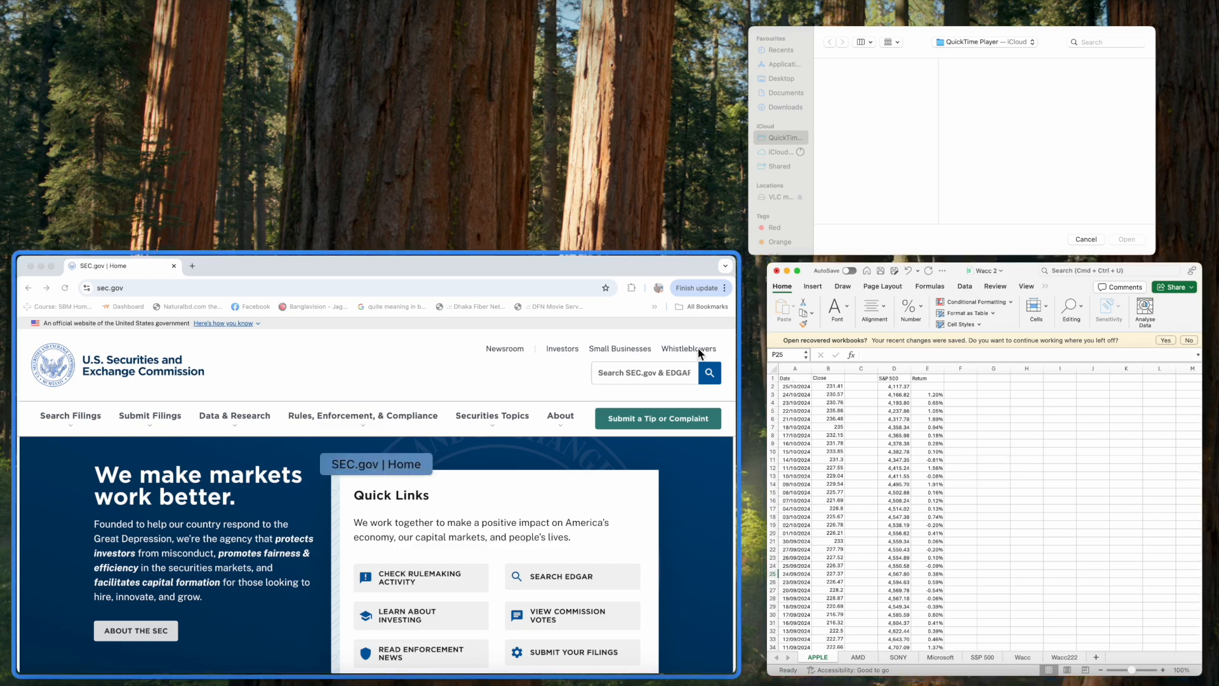
click(542, 307)
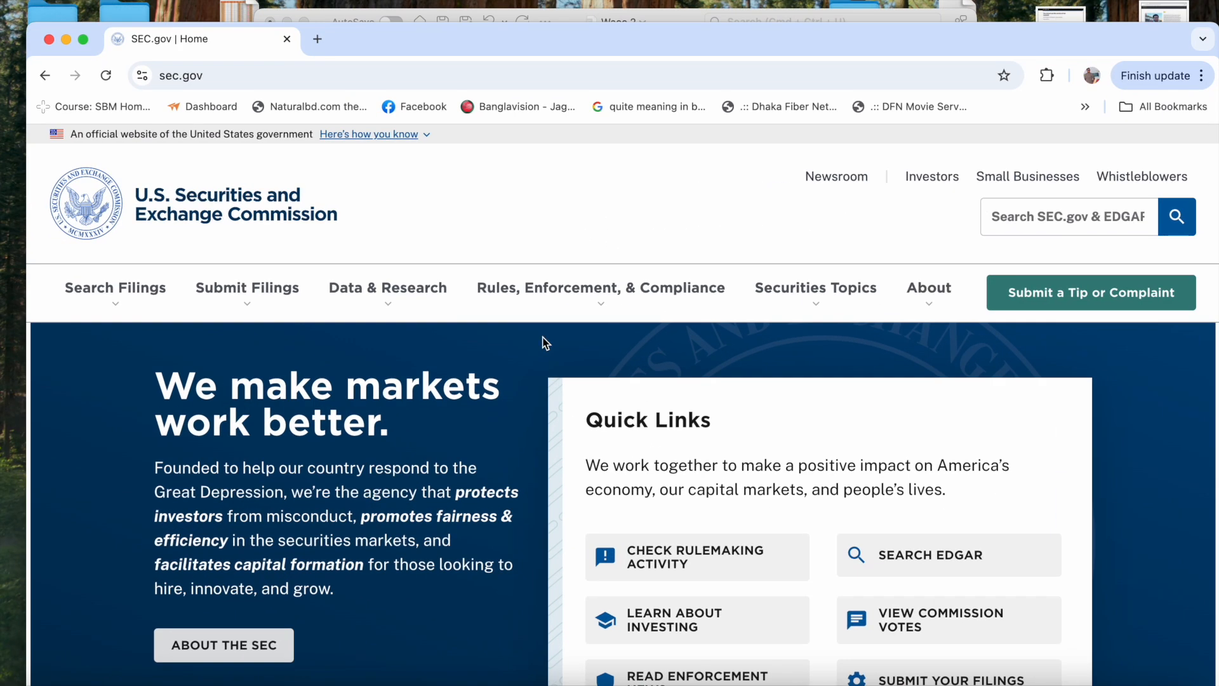
key(ctrl+Up)
click(944, 435)
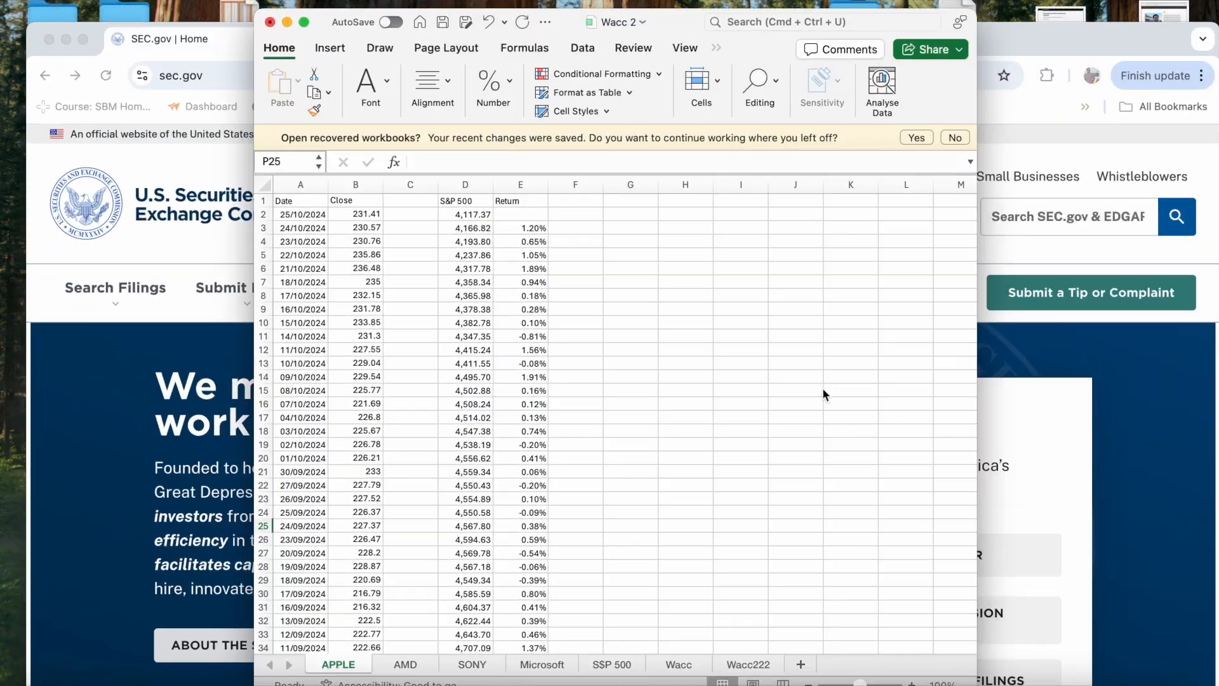
scroll(556, 306, down, 1)
scroll(556, 306, up, 1)
click(405, 667)
click(339, 664)
- Clear all contents of column E, the Return column, on the APPLE sheet
click(525, 184)
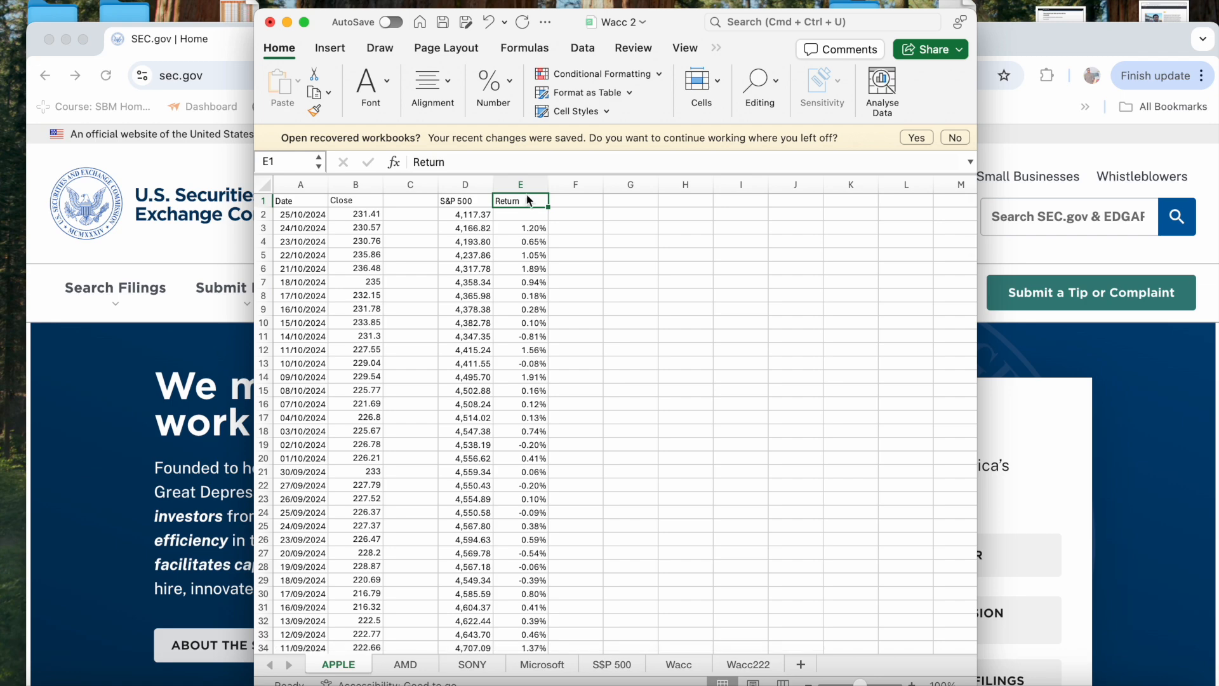
key(Delete)
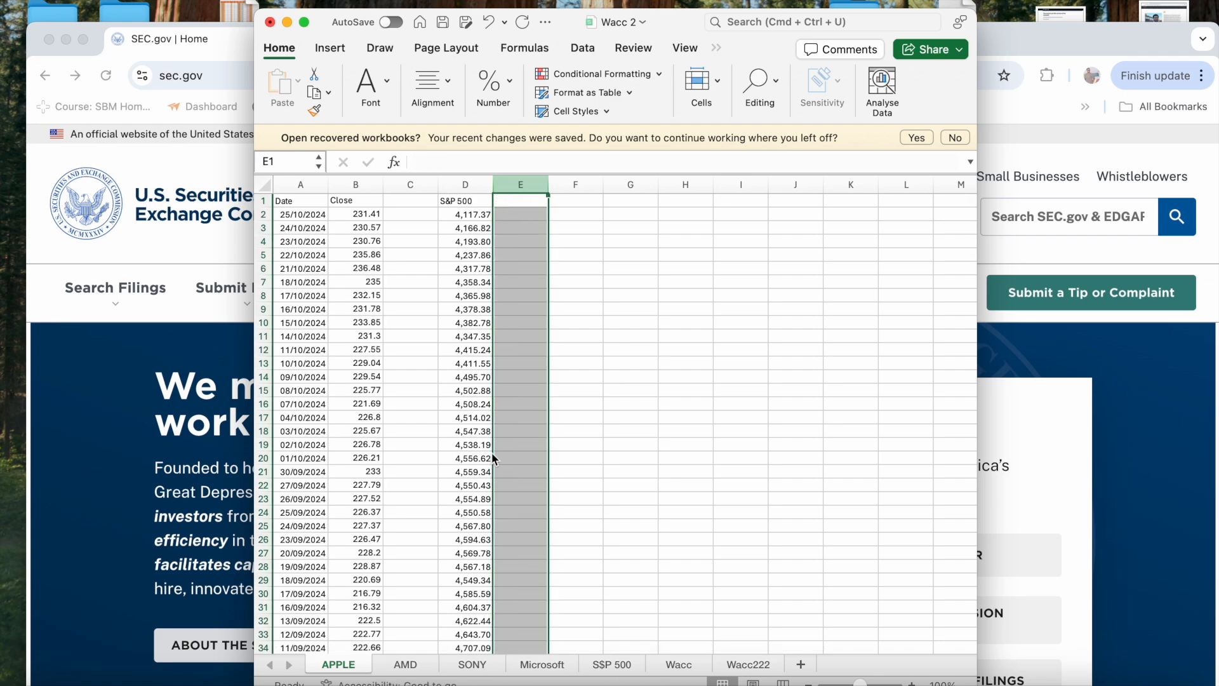
drag(575, 647, 590, 476)
click(590, 477)
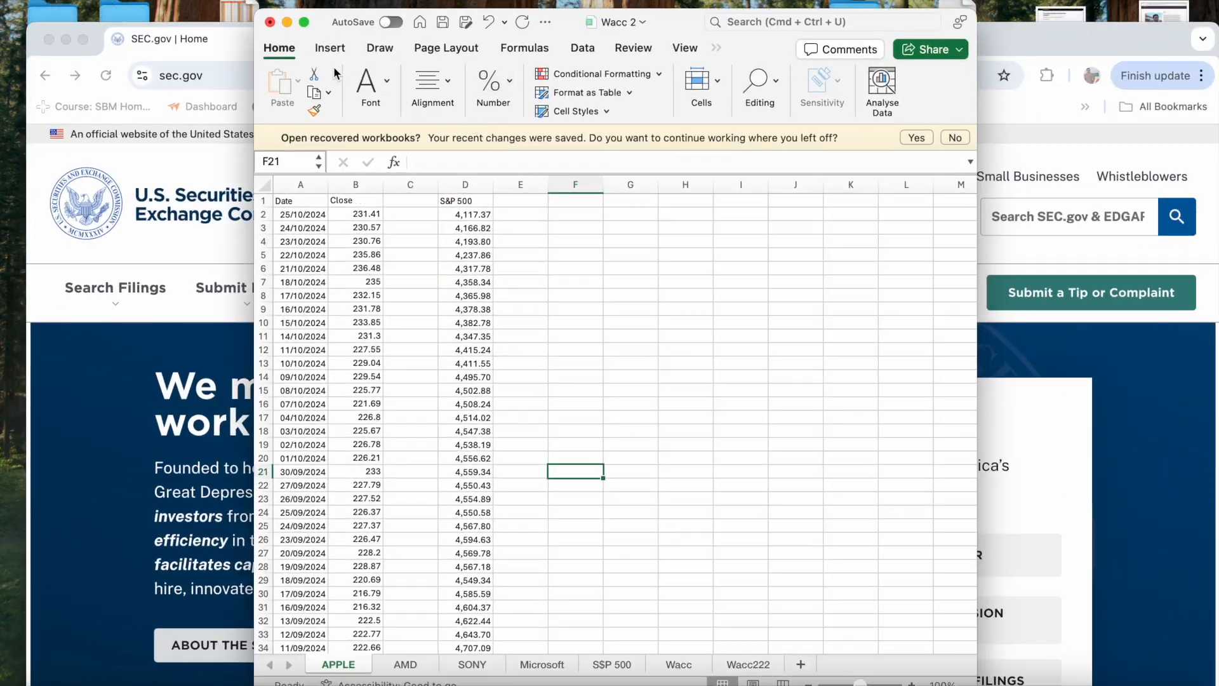
- Move the workbook window down slightly and expand it to full screen
mouse_move(327, 23)
mouse_down()
mouse_move(300, 87)
mouse_move(325, 2)
mouse_move(327, 34)
mouse_up()
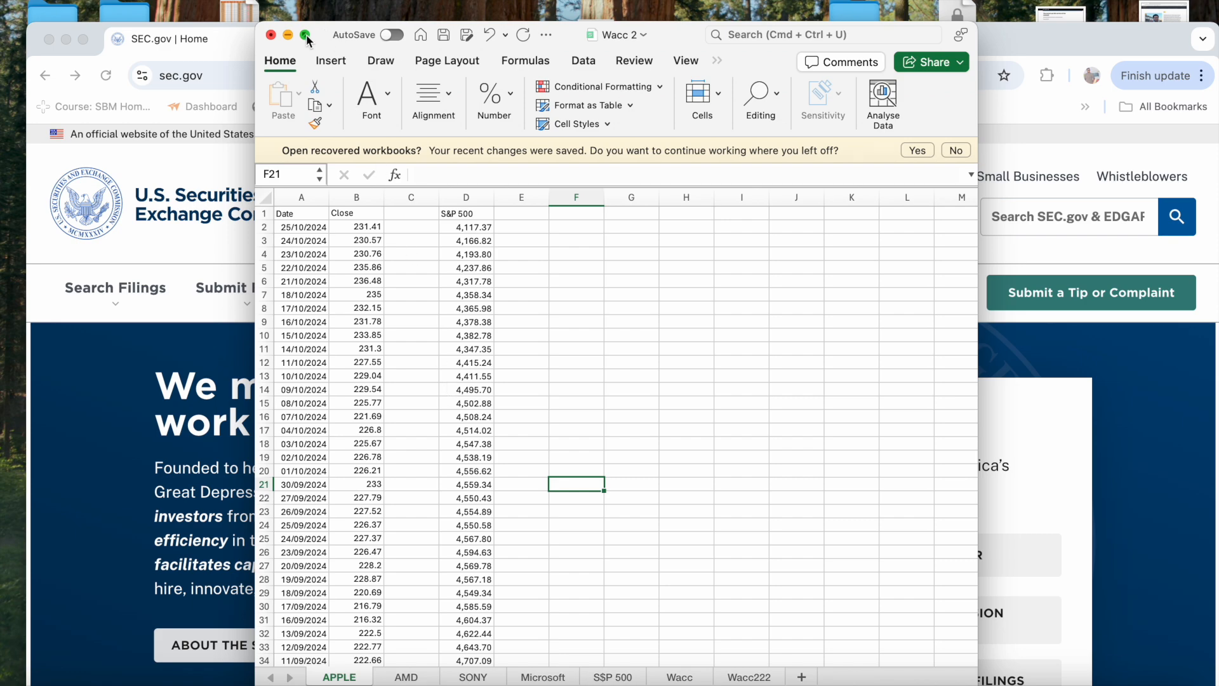
click(307, 35)
click(374, 443)
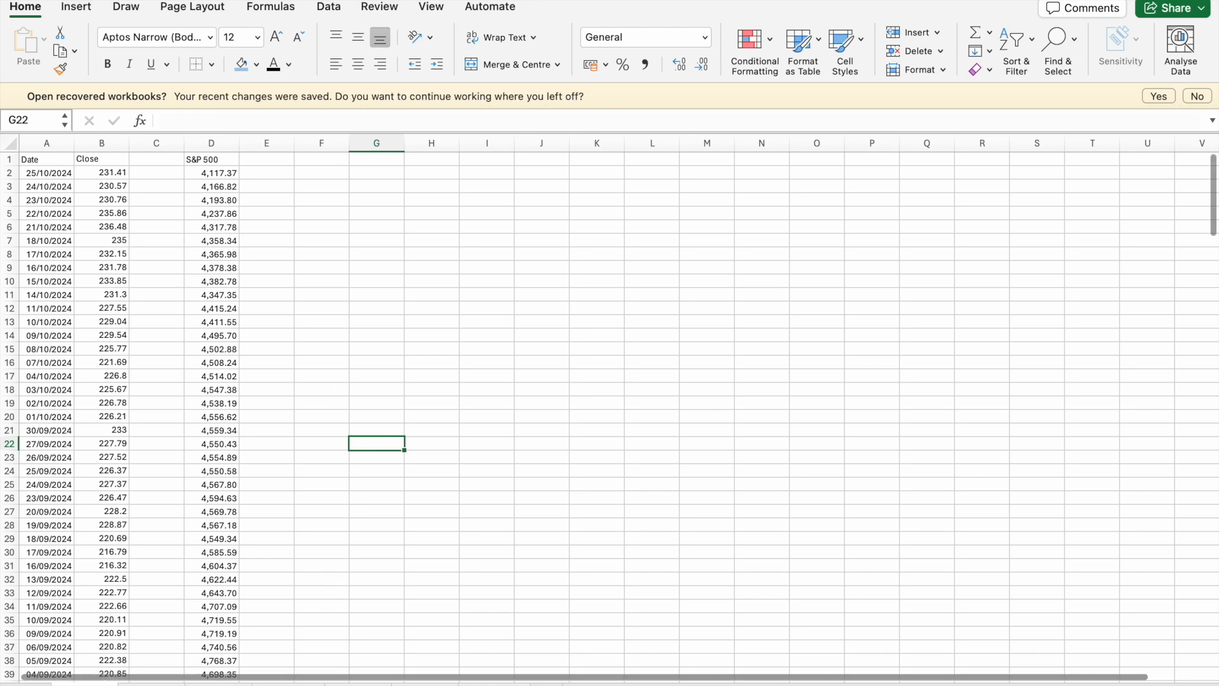
- Review the S&P 500 closing prices, the SONY price data and the Wacc sheet's debt, equity, beta and cost of capital tables
click(151, 684)
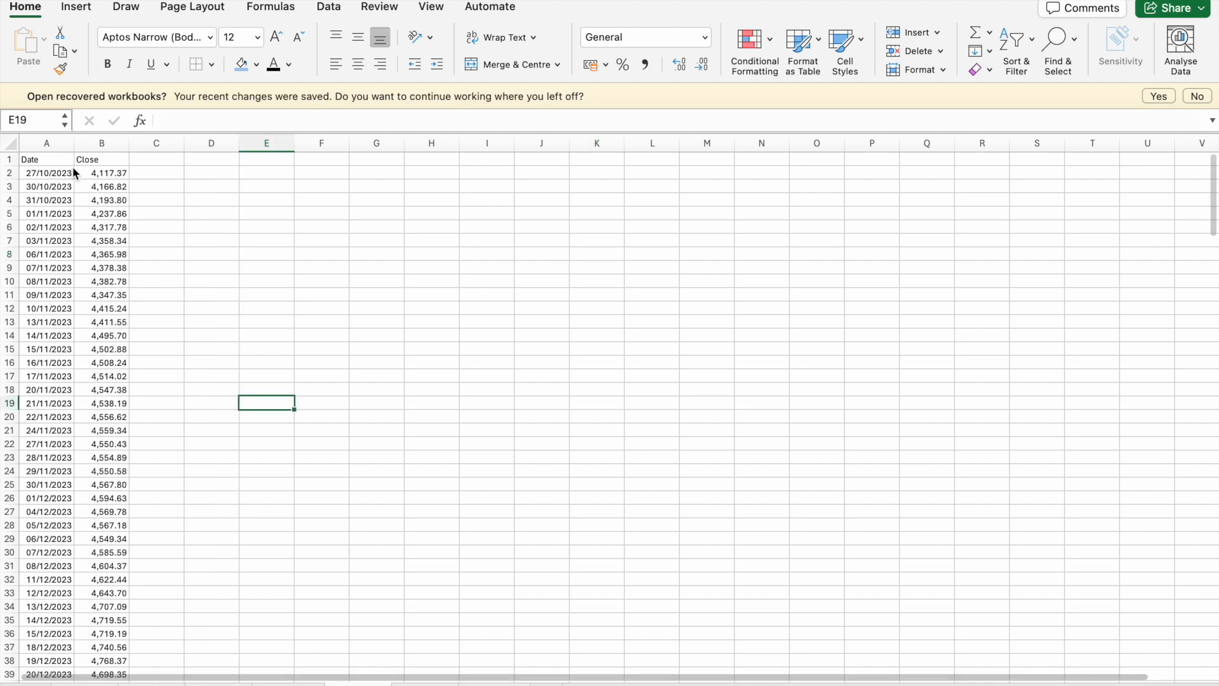
scroll(45, 256, down, 5)
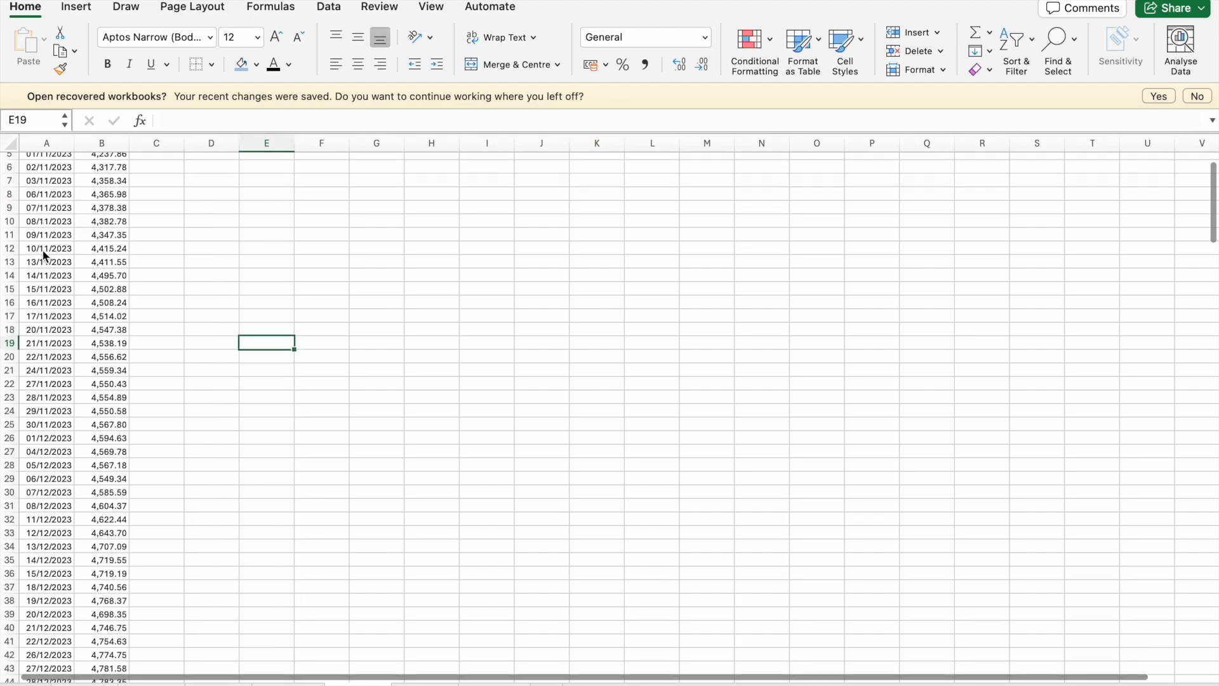
scroll(45, 256, down, 2)
scroll(44, 252, up, 6)
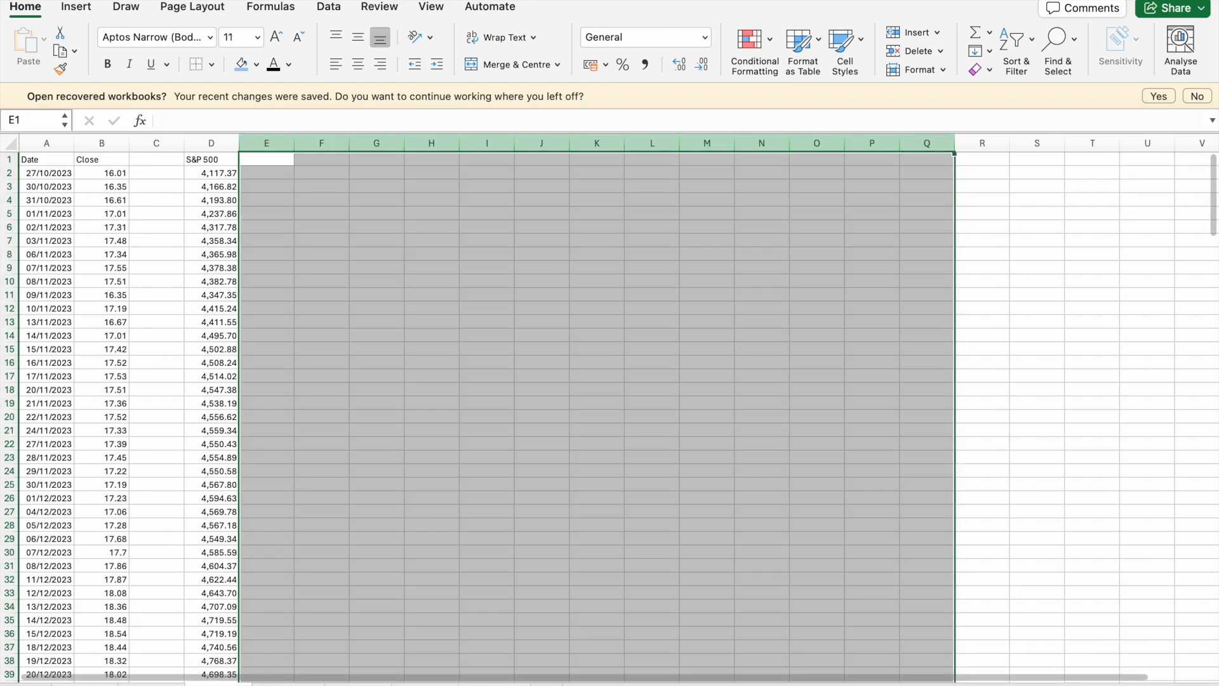
click(307, 608)
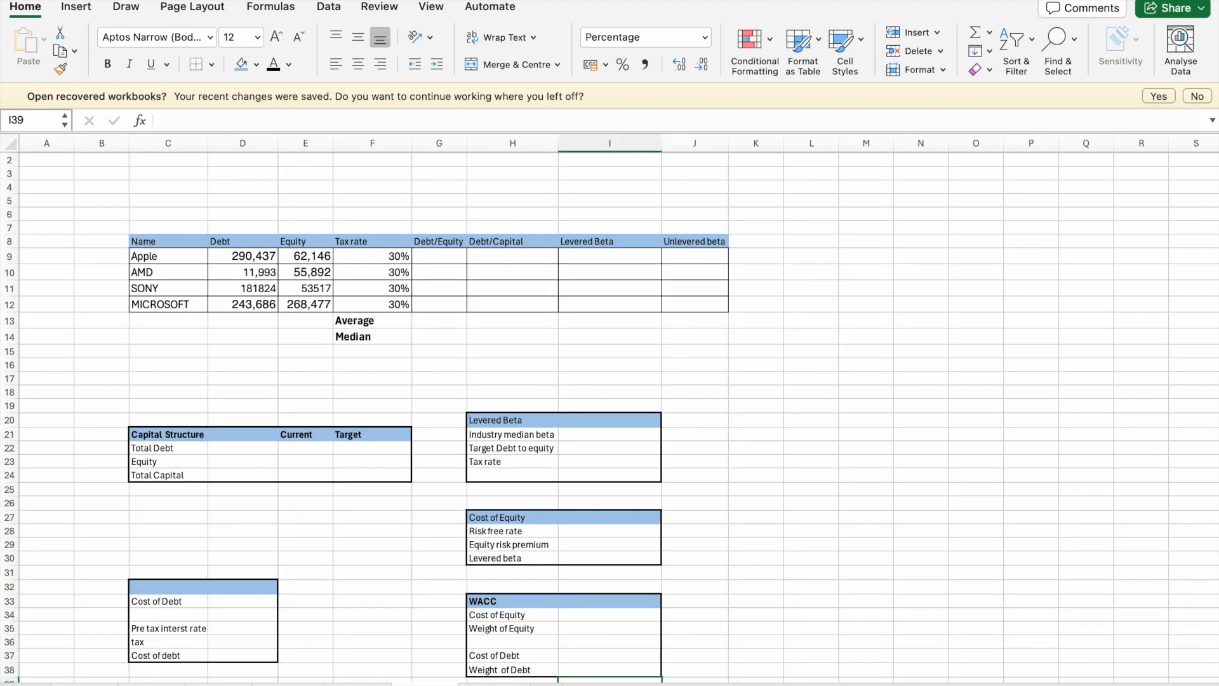
scroll(360, 514, down, 4)
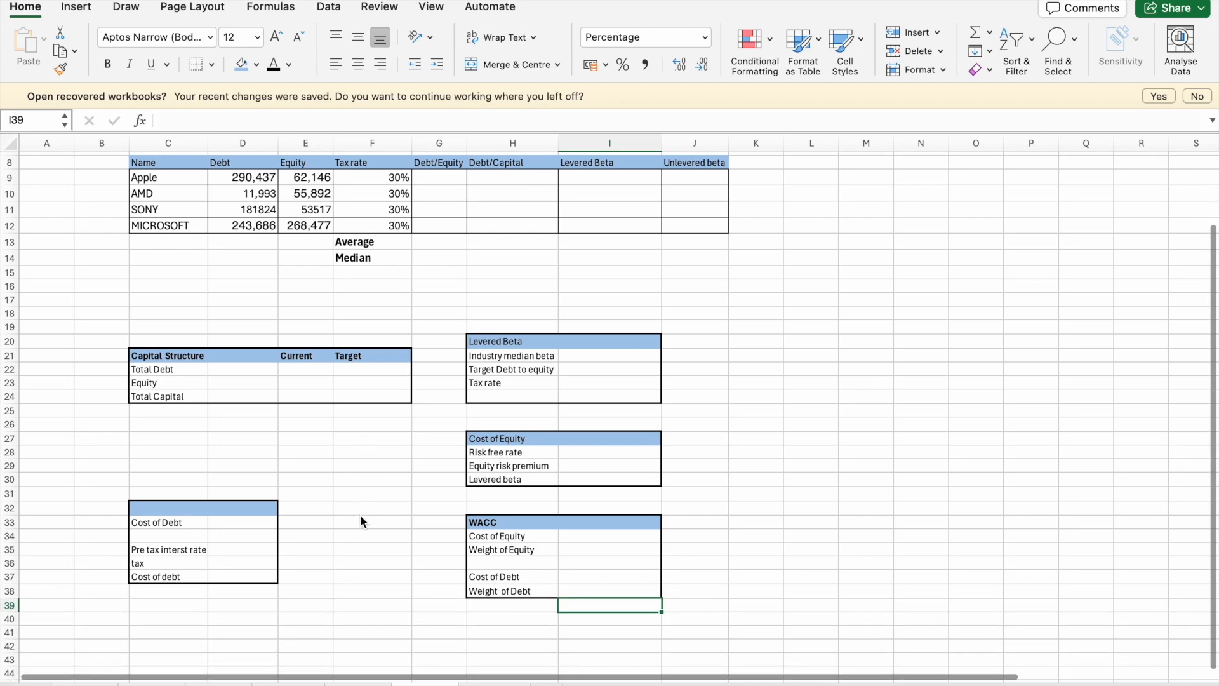
scroll(360, 522, down, 1)
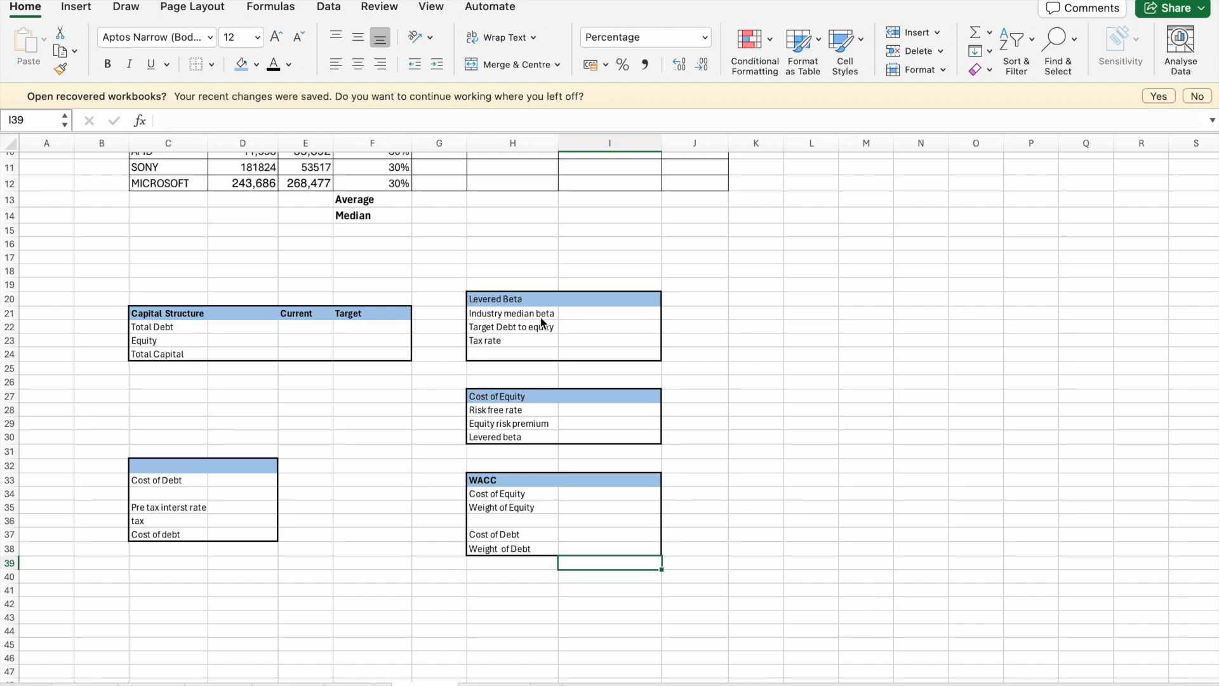
scroll(531, 414, up, 5)
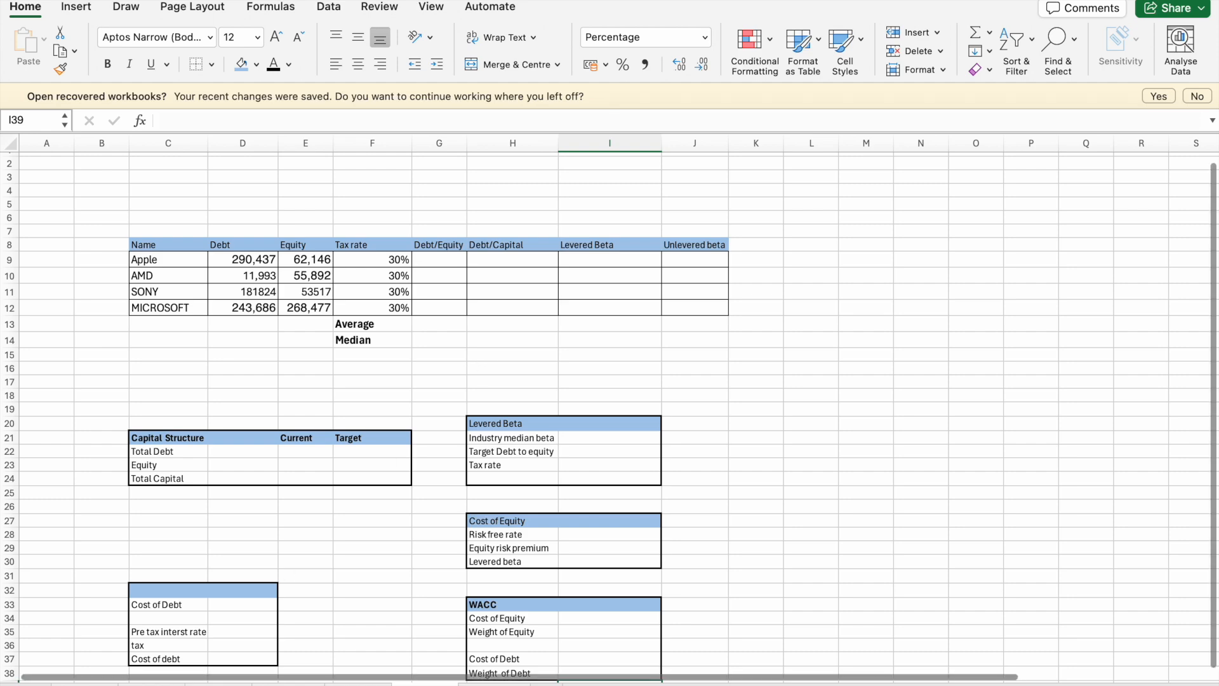
- On the APPLE sheet, calculate the daily stock returns in column C by entering =B3/B2-1 in C3 and filling it down
click(85, 683)
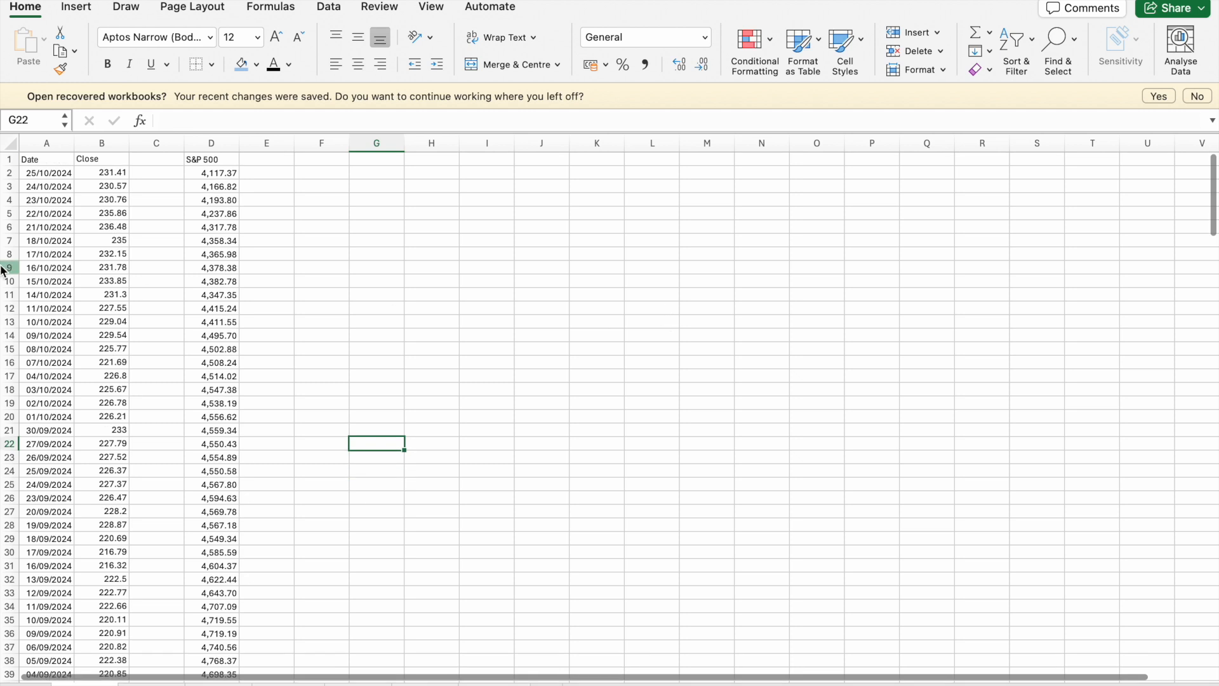
click(144, 186)
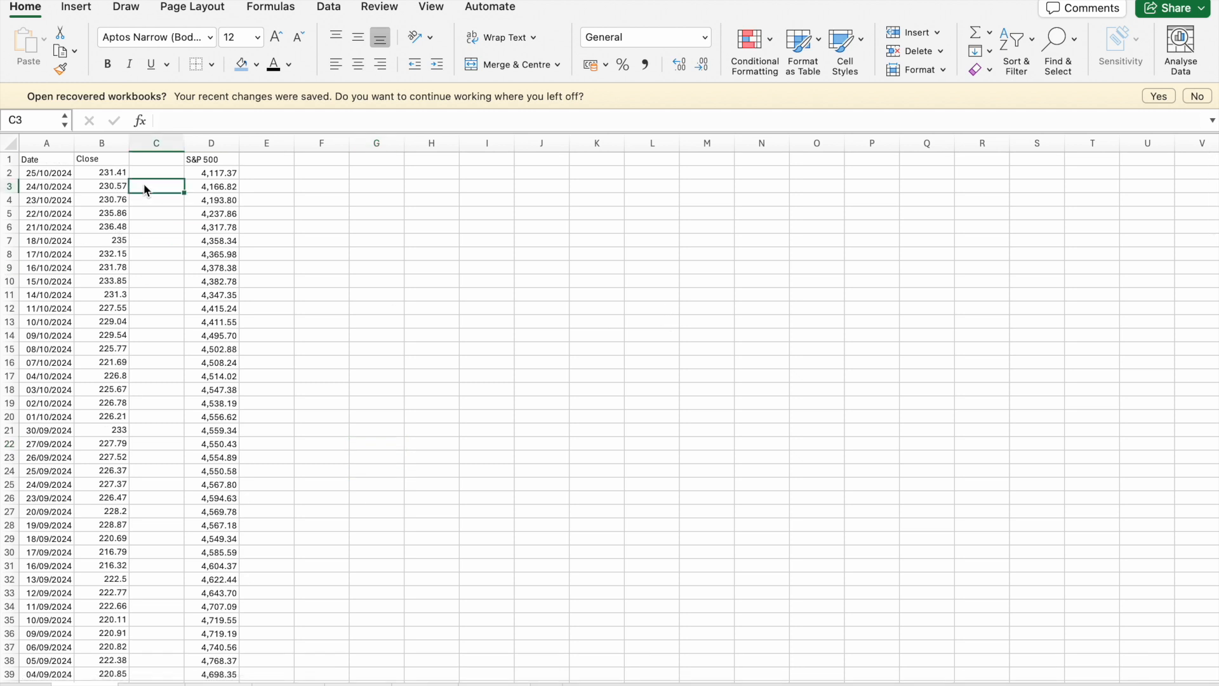
text(=)
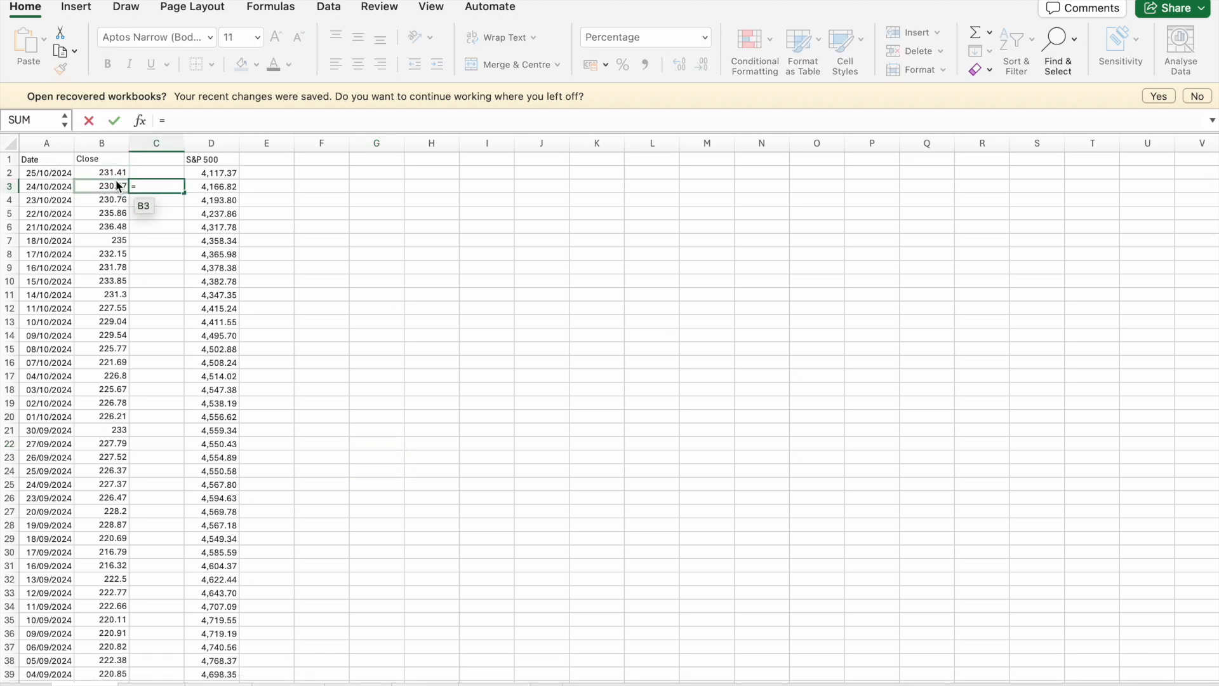
click(118, 186)
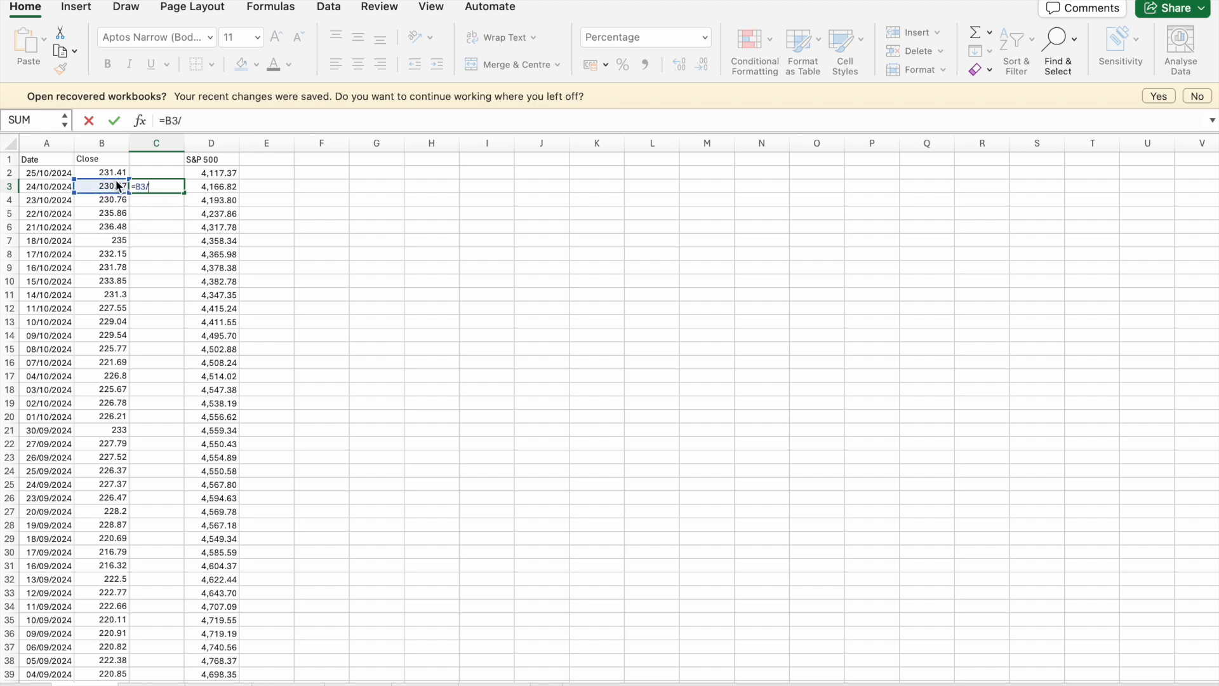
text(/)
click(110, 172)
text(-1)
key(Return)
click(170, 188)
double_click(184, 192)
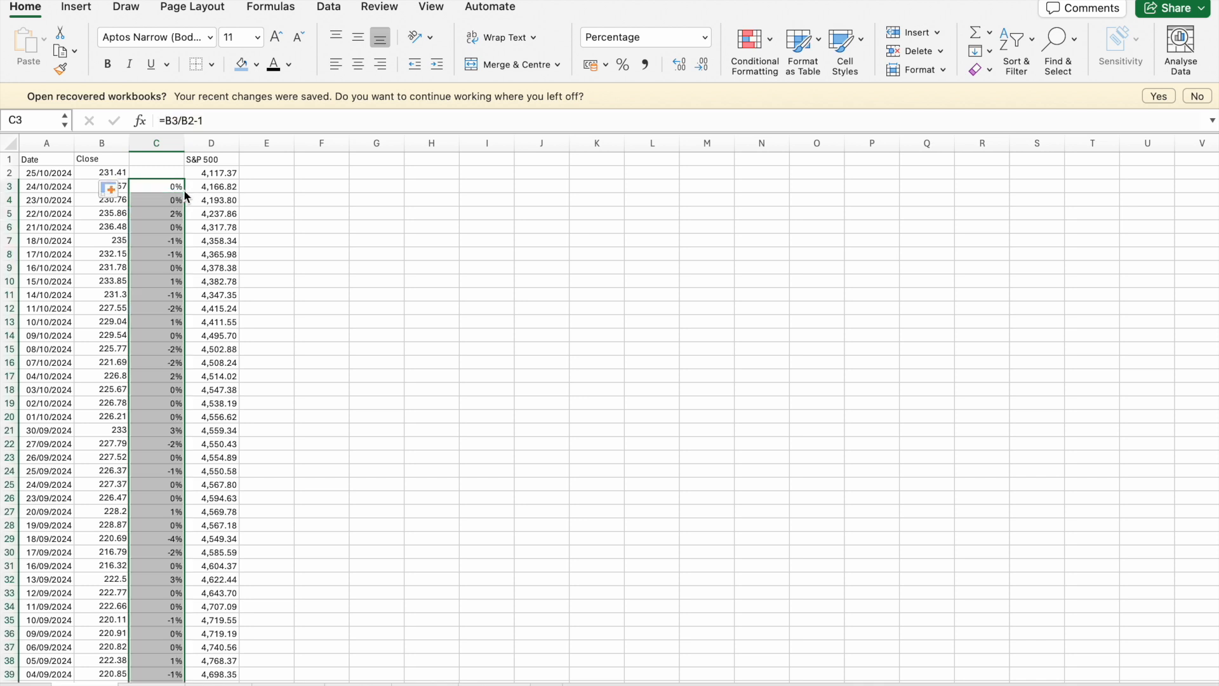
- Calculate the daily S&P 500 returns in column E by entering =D3/D2-1 in E3 and filling it down
click(271, 189)
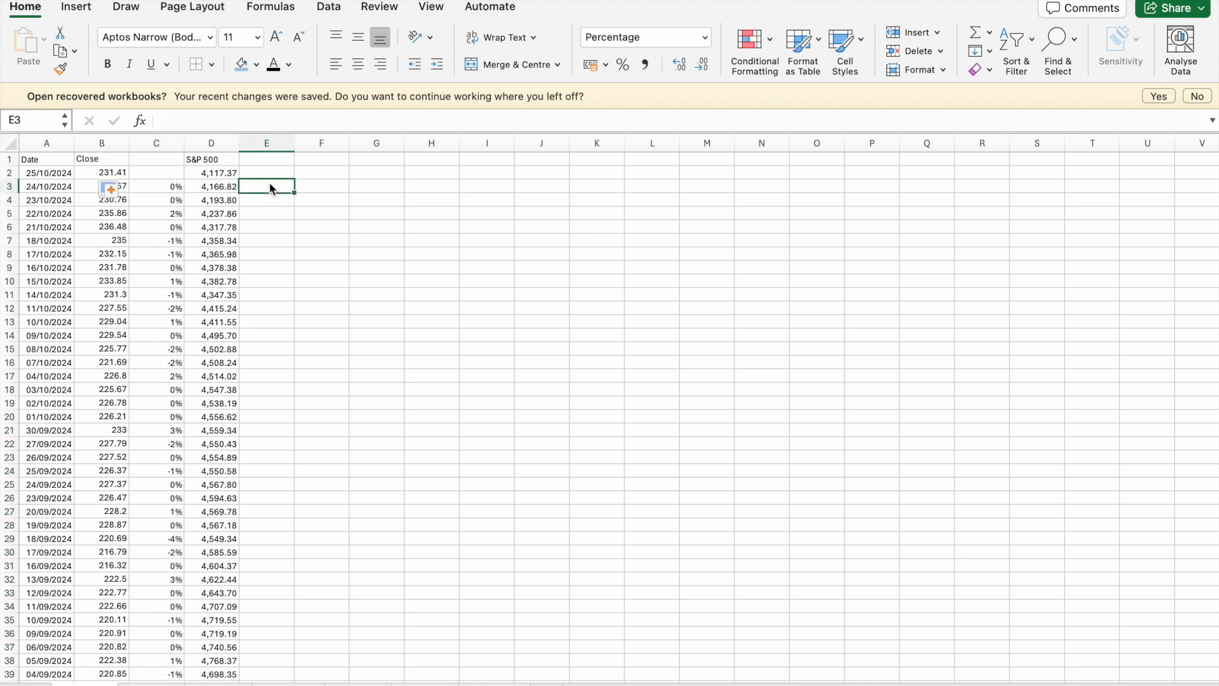
text(=)
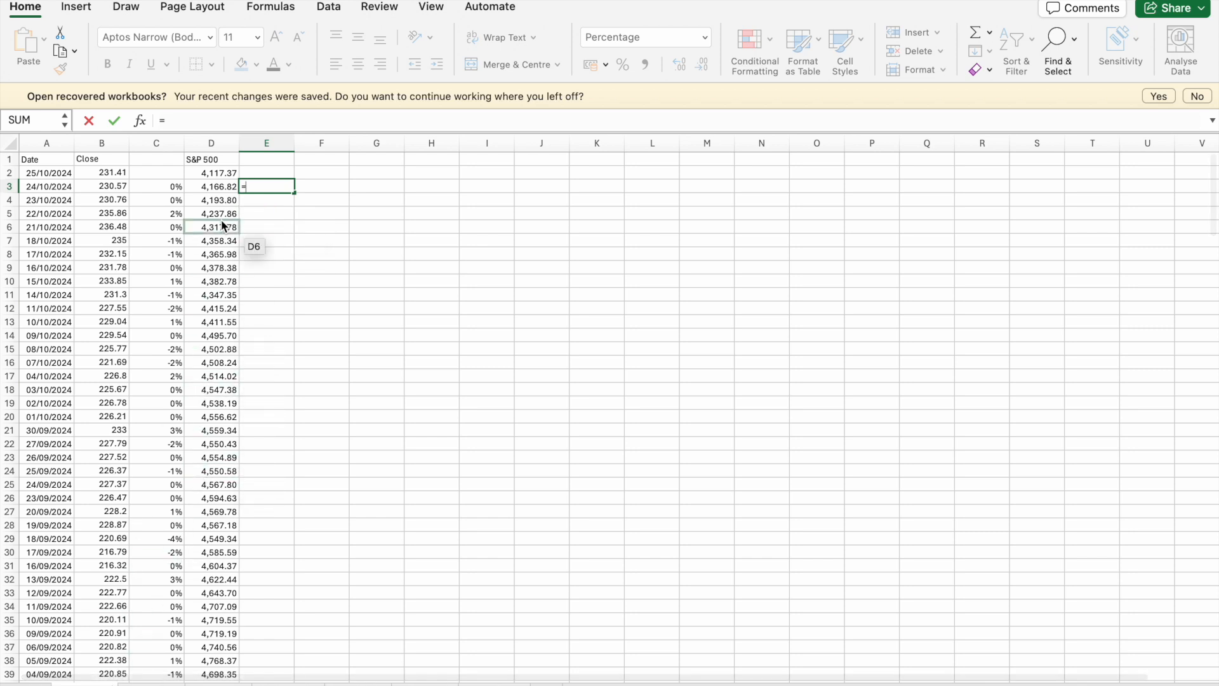
click(222, 188)
text(/)
click(223, 174)
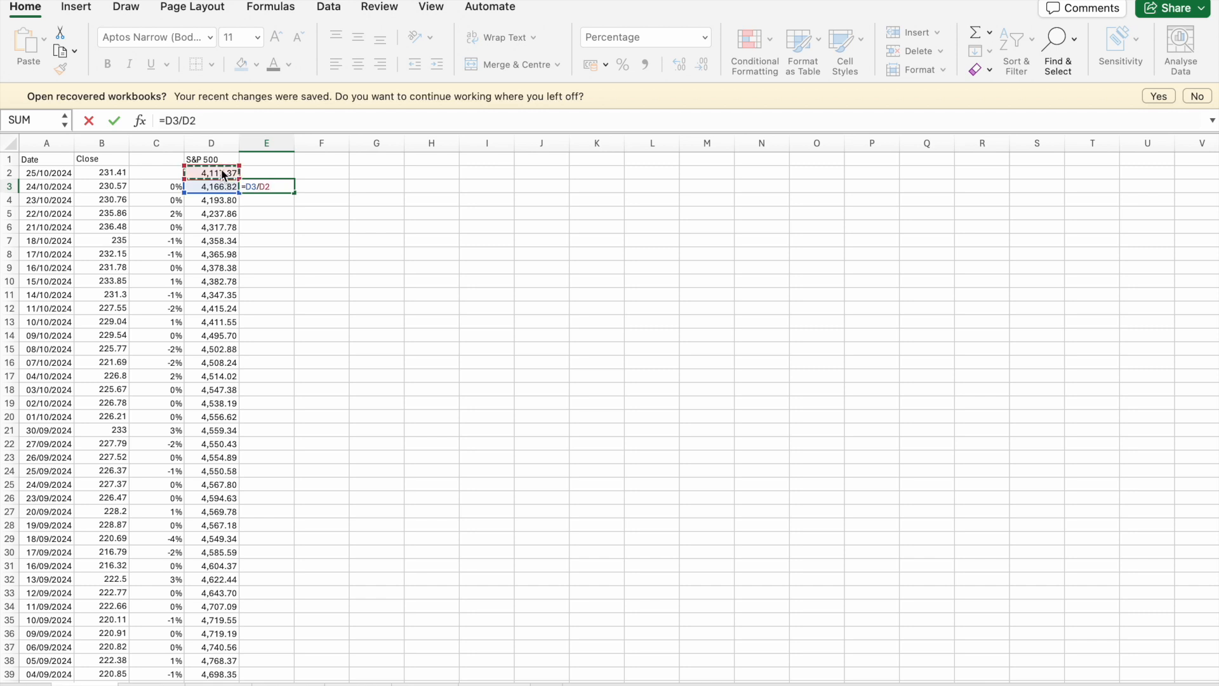
text(-1)
key(Return)
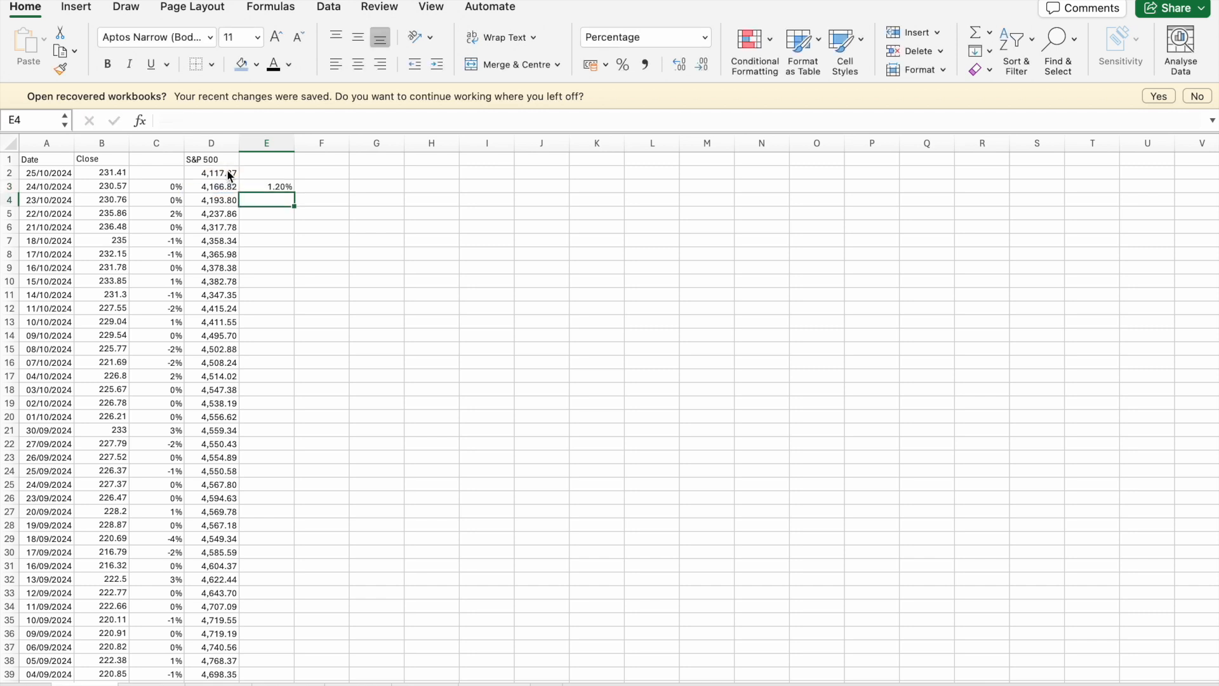
click(277, 187)
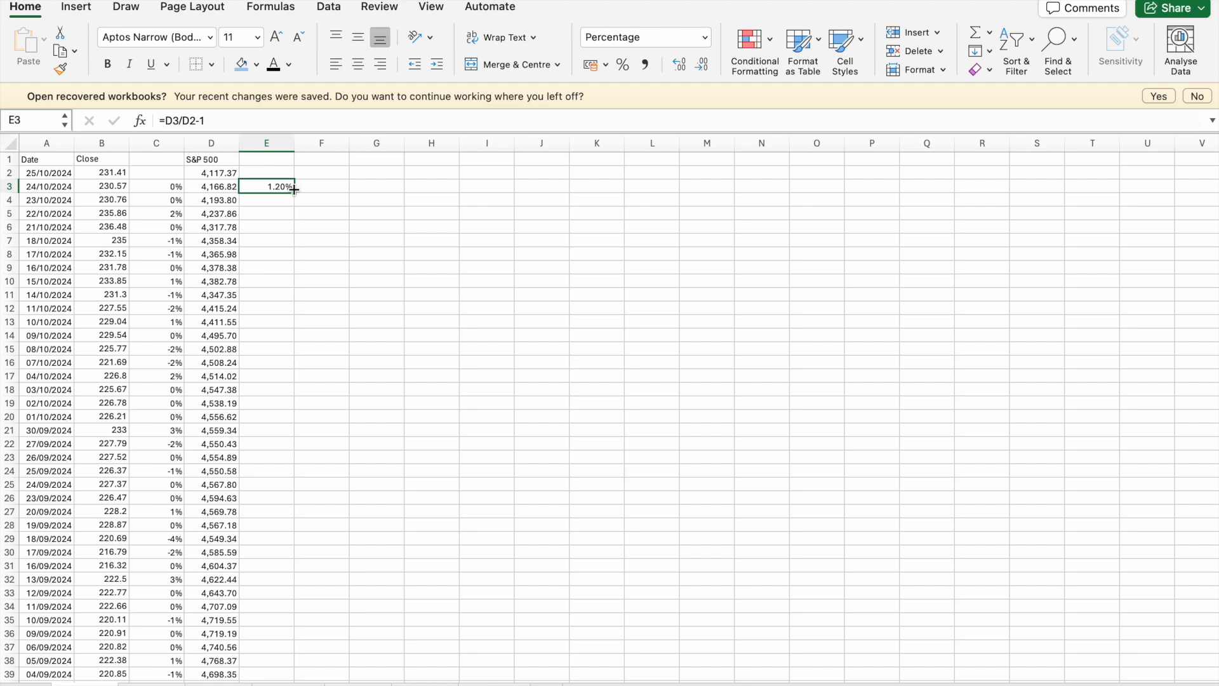
double_click(294, 192)
scroll(304, 344, down, 2)
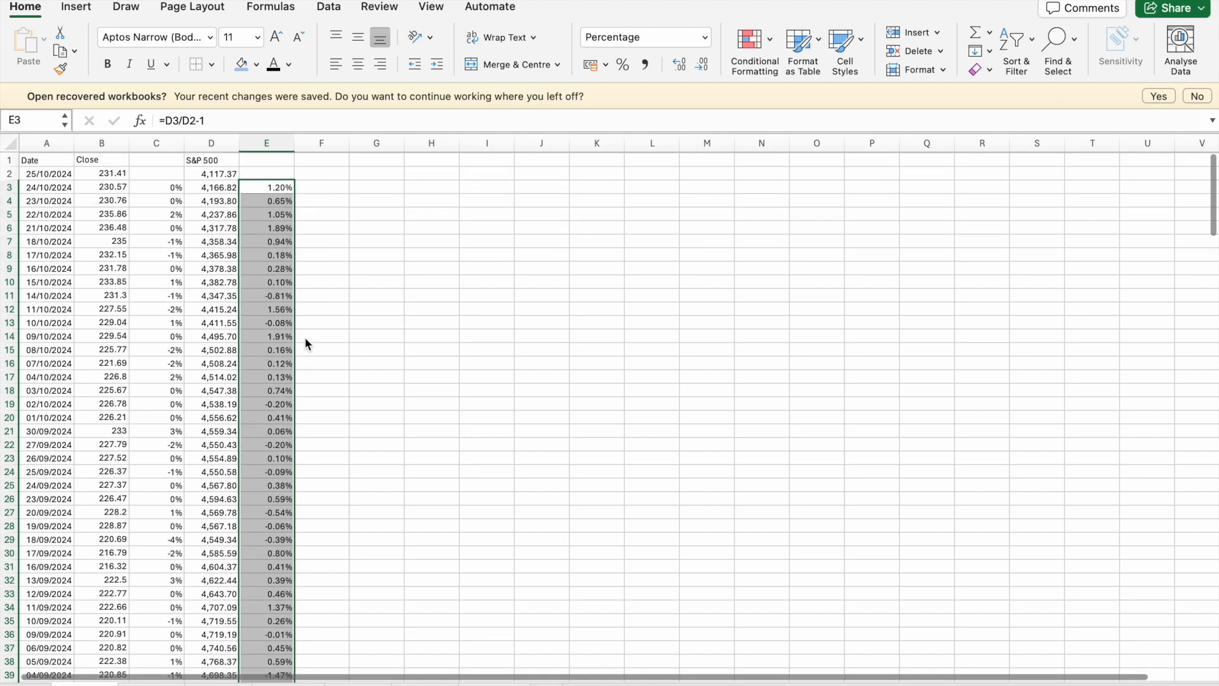
scroll(304, 344, up, 2)
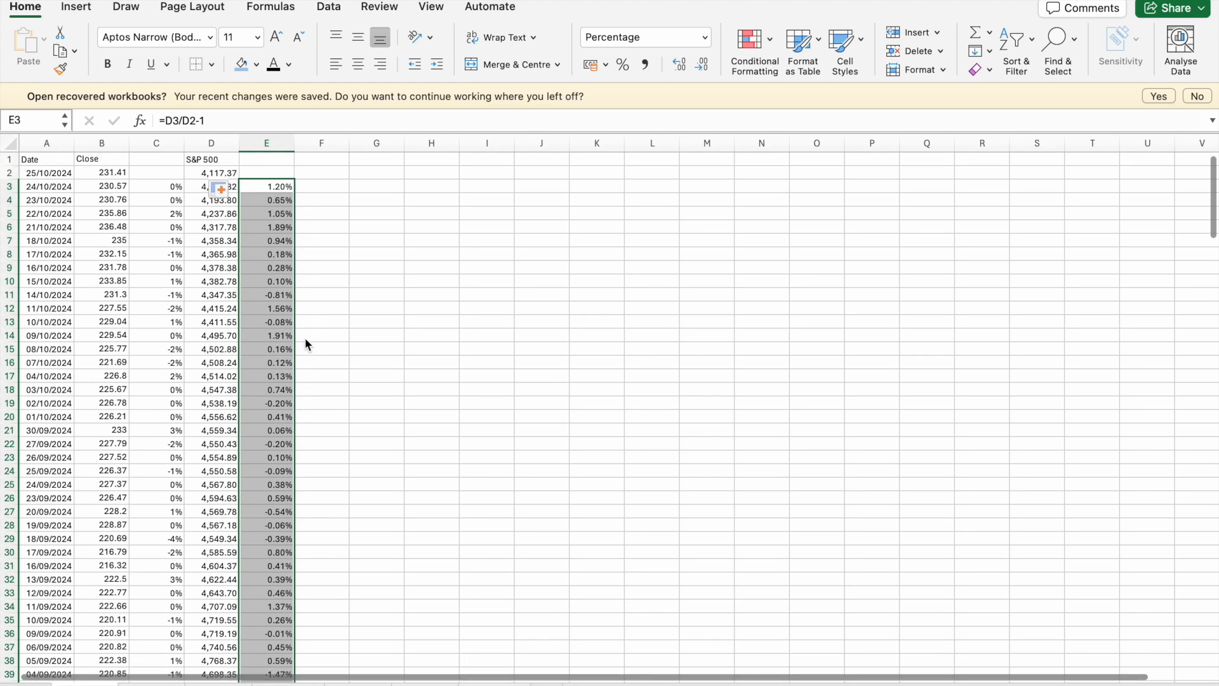
click(348, 389)
click(245, 416)
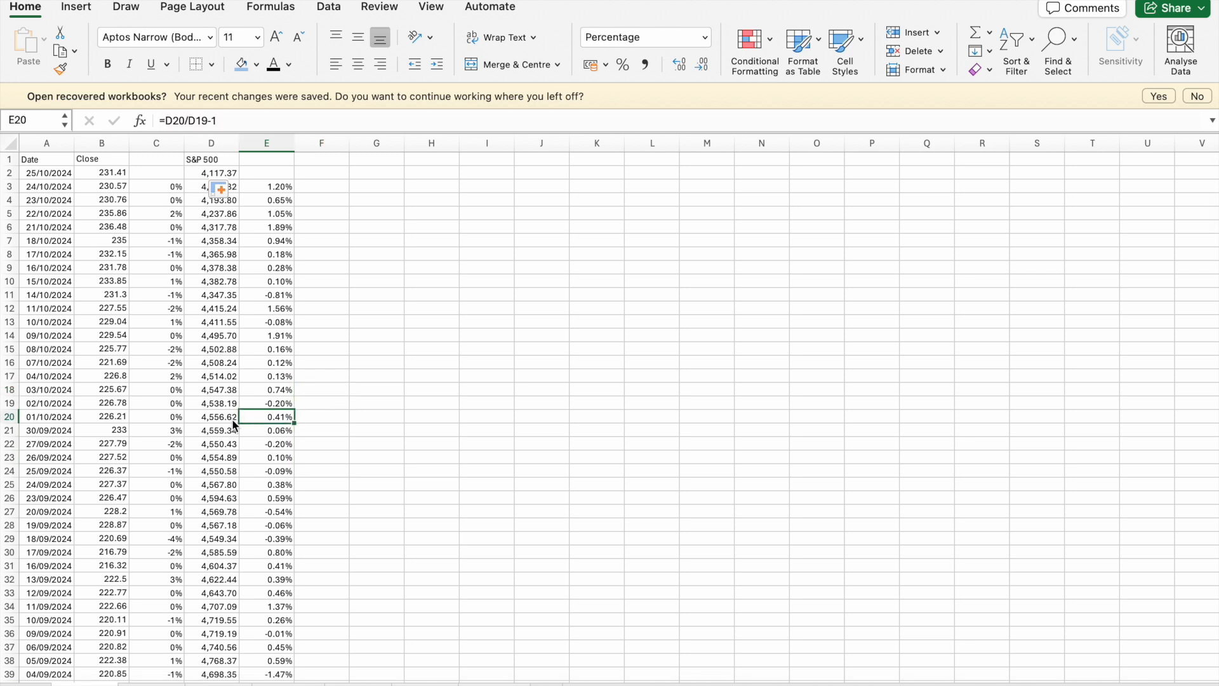
click(195, 426)
click(155, 394)
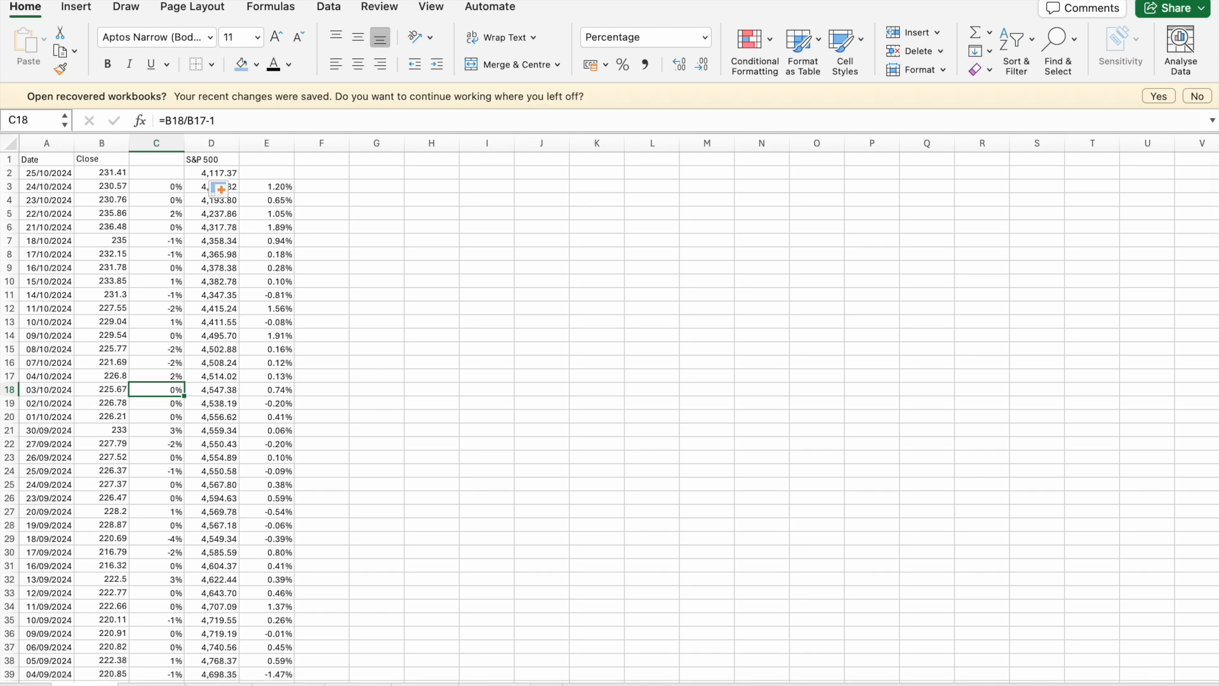
click(249, 430)
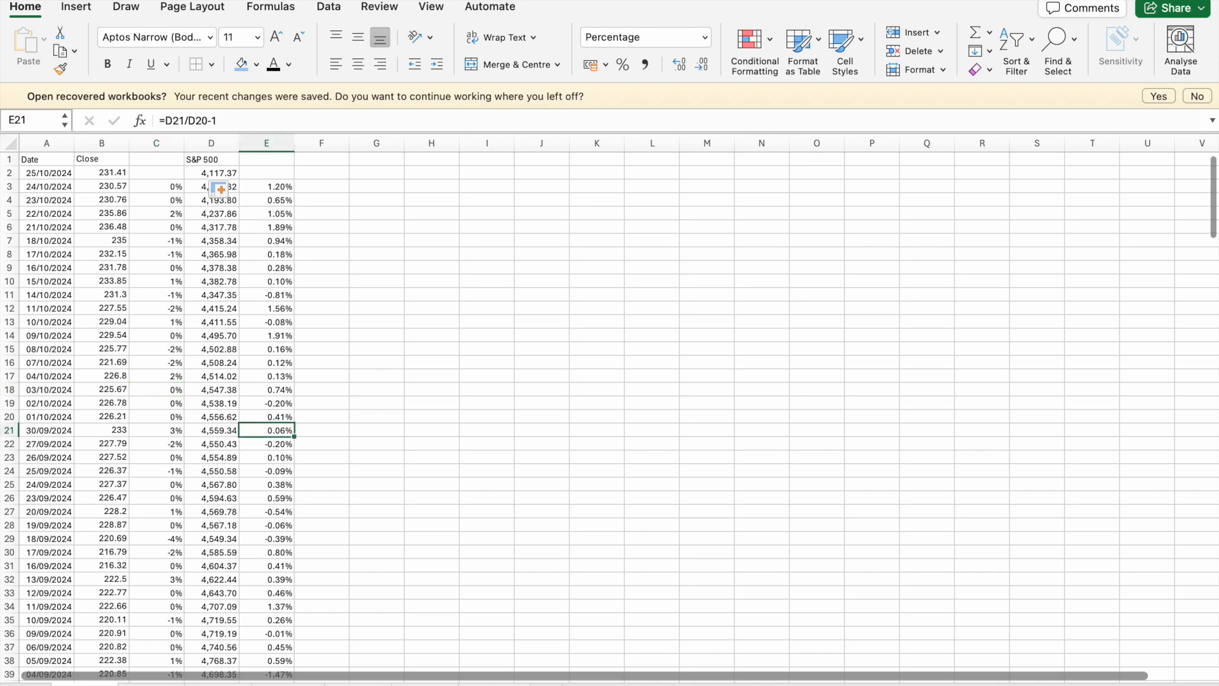
- On the AMD sheet, calculate the daily stock returns in column C by entering =B3/B2-1 in C3 and filling it down
click(148, 685)
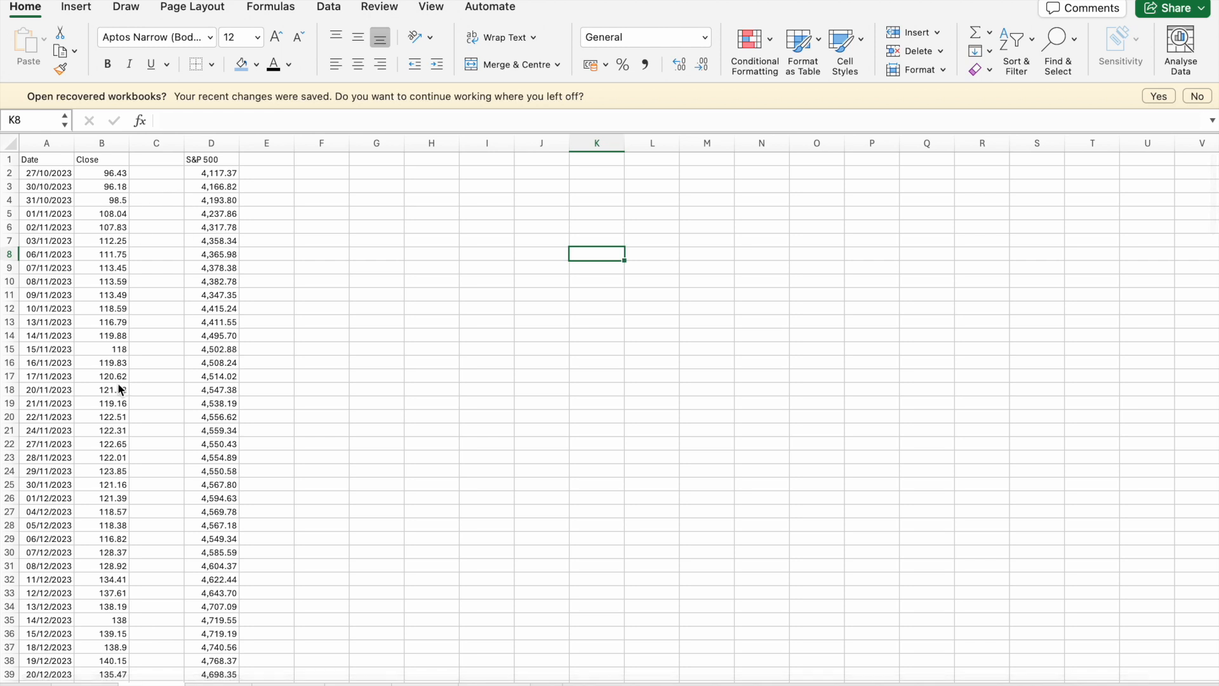
click(157, 187)
text(=)
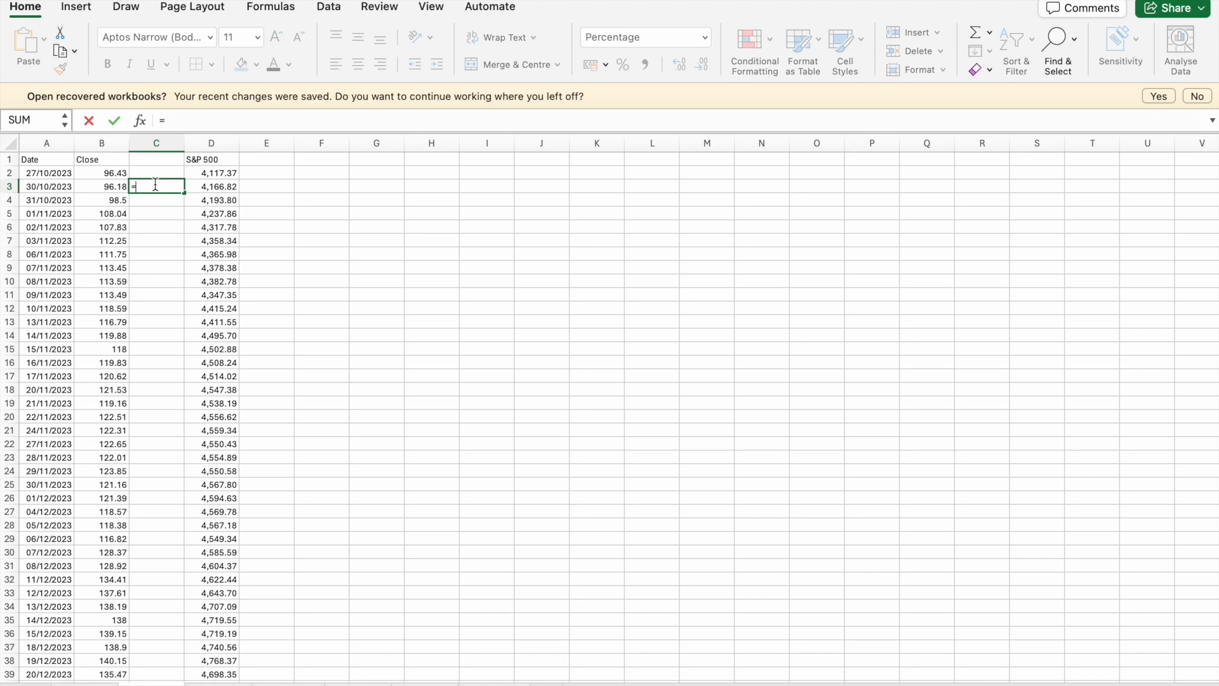
click(120, 188)
text(/)
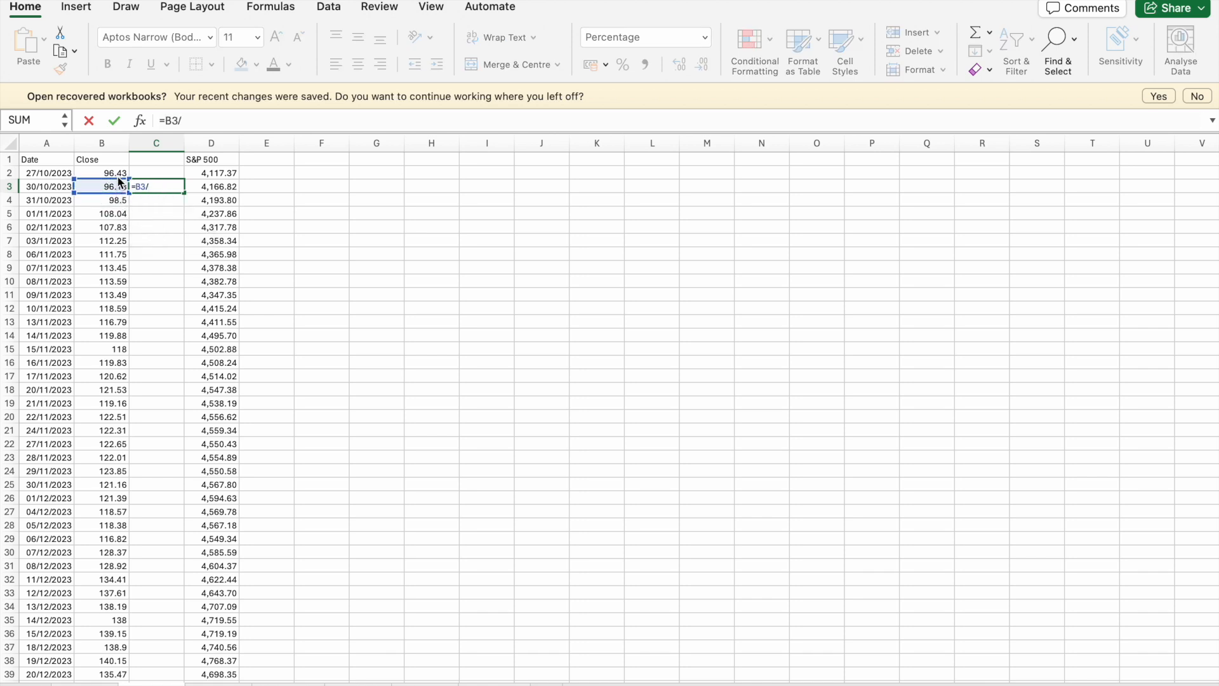
click(120, 175)
text(-)
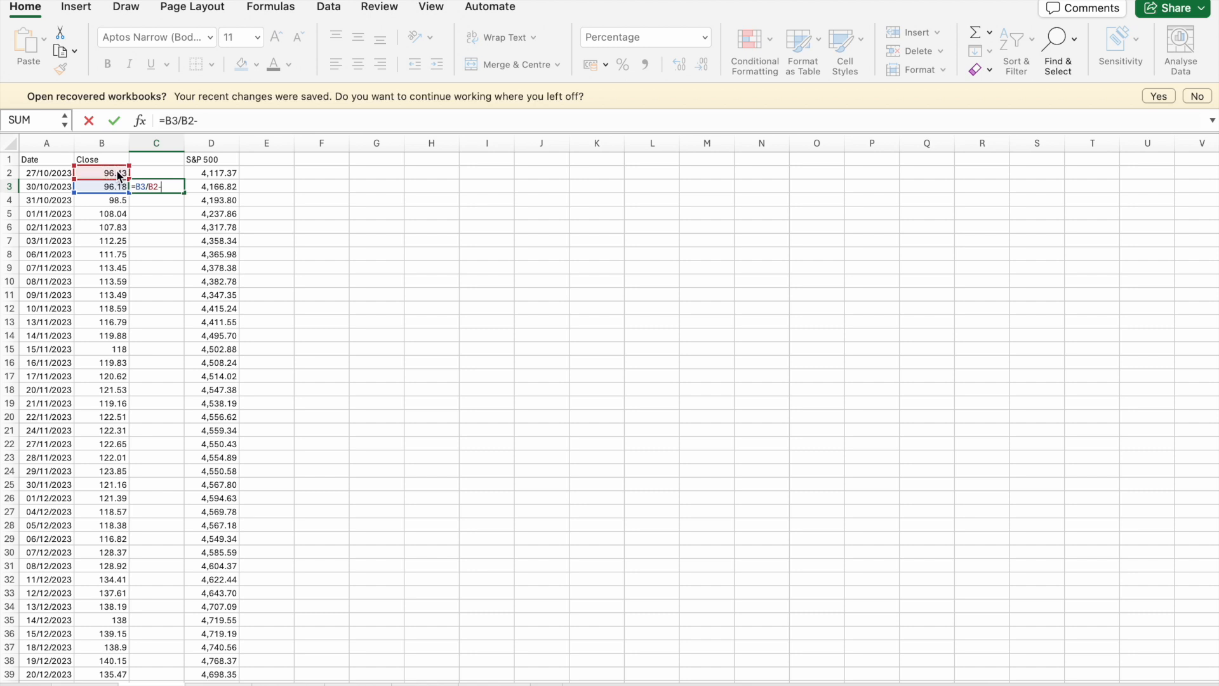
key(Return)
click(163, 188)
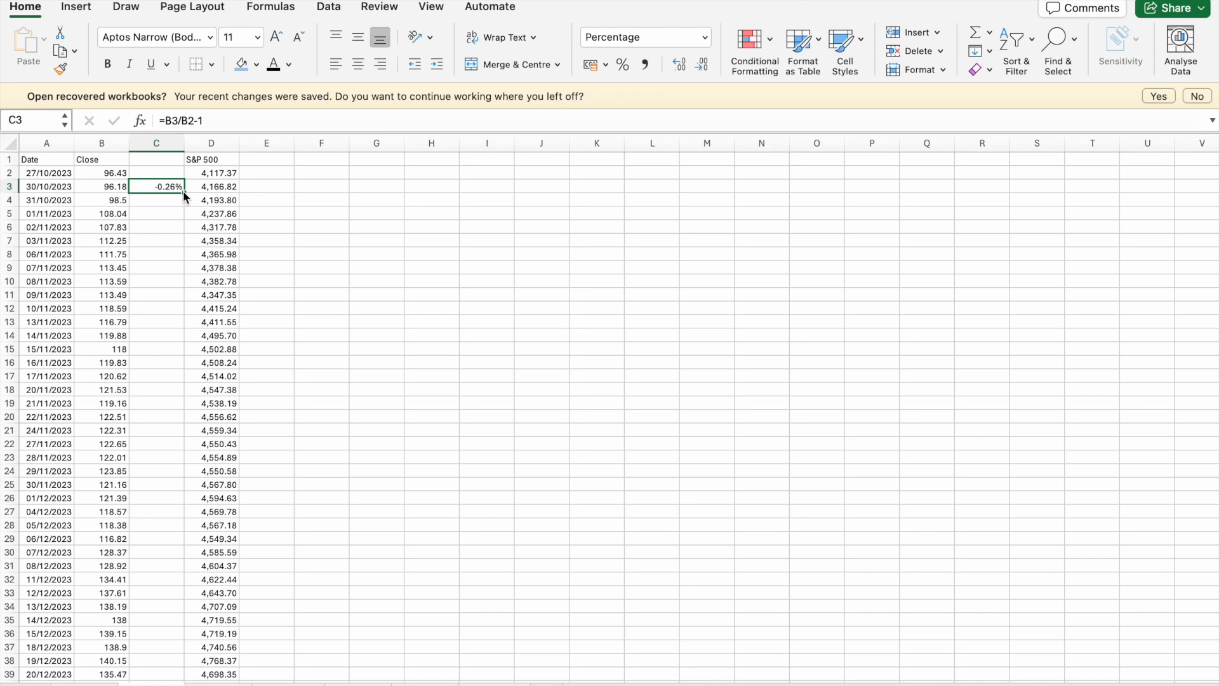
double_click(183, 192)
- On the AMD sheet, calculate the daily S&P 500 returns by entering =D3/D2-1 in E3 and filling it down column E
click(264, 184)
text(=)
click(226, 187)
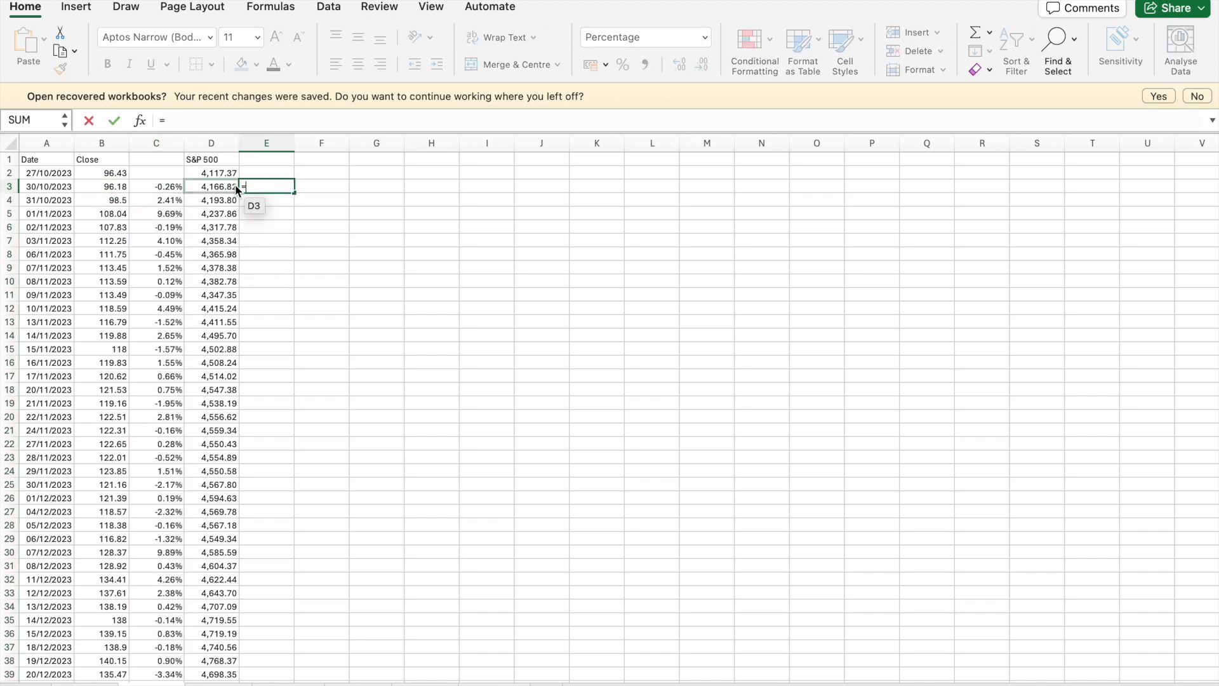
text(/)
click(220, 172)
text(-1)
key(Return)
click(269, 187)
double_click(296, 192)
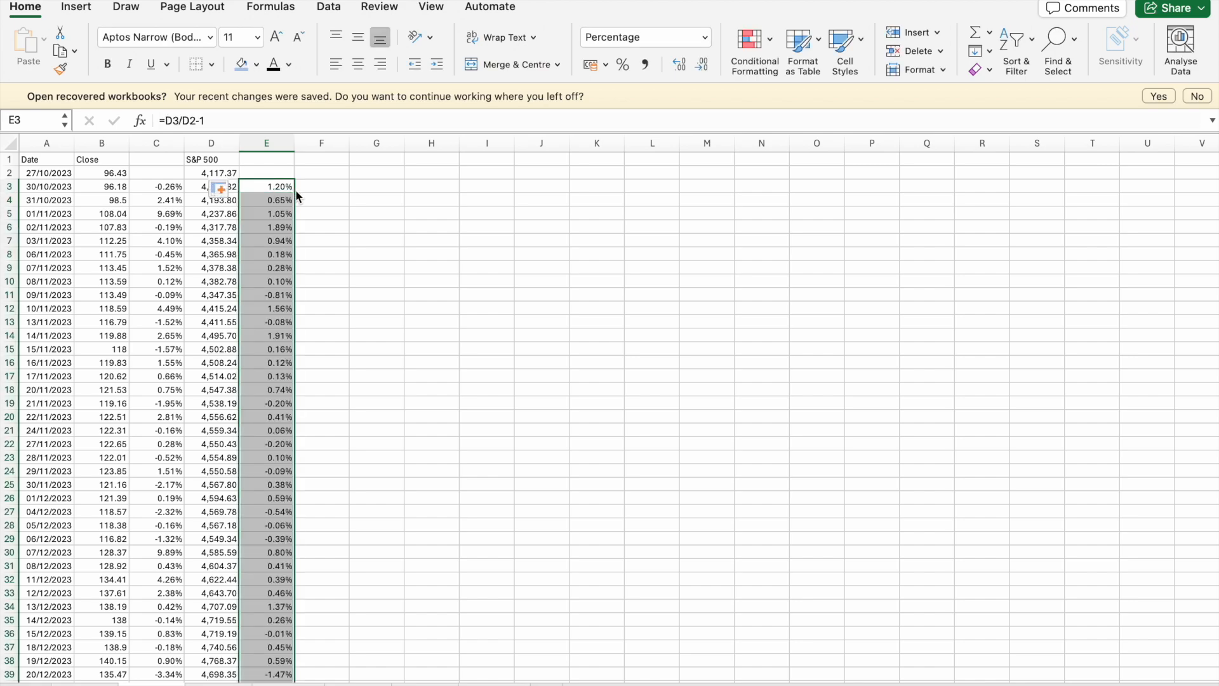
scroll(265, 619, down, 20)
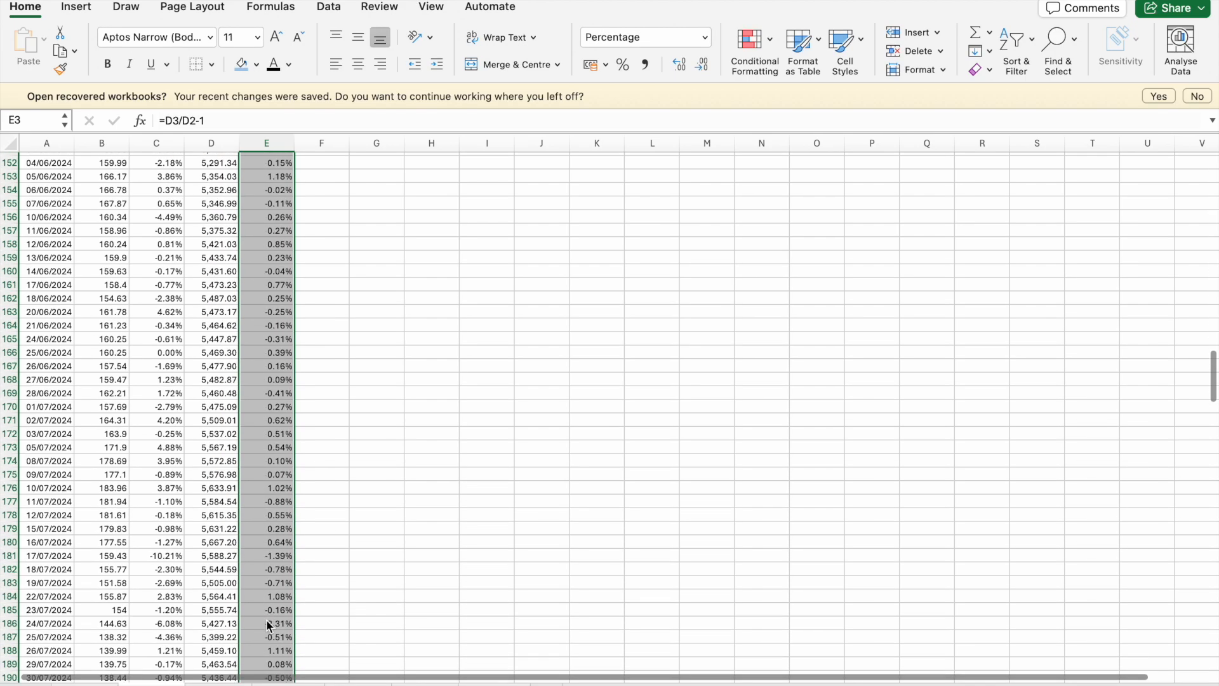
scroll(267, 621, up, 20)
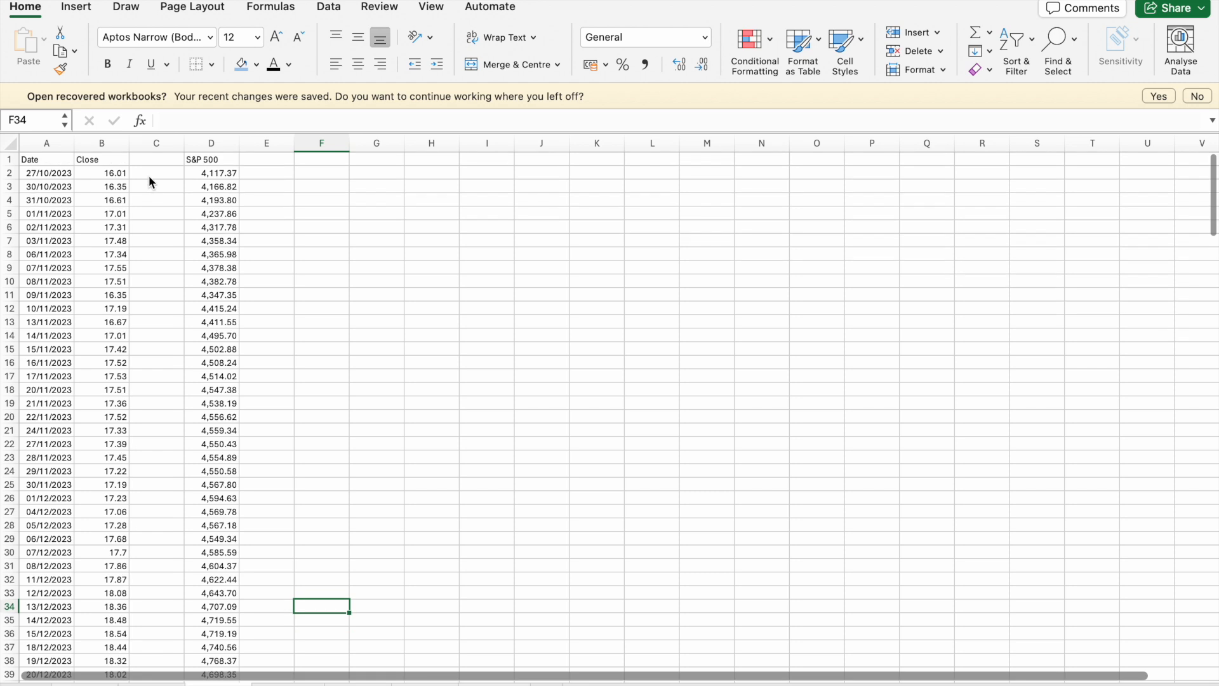
- On the SONY sheet, calculate the daily stock returns in column C by entering =B3/B2-1 in C3 and filling it down
click(147, 181)
text(=)
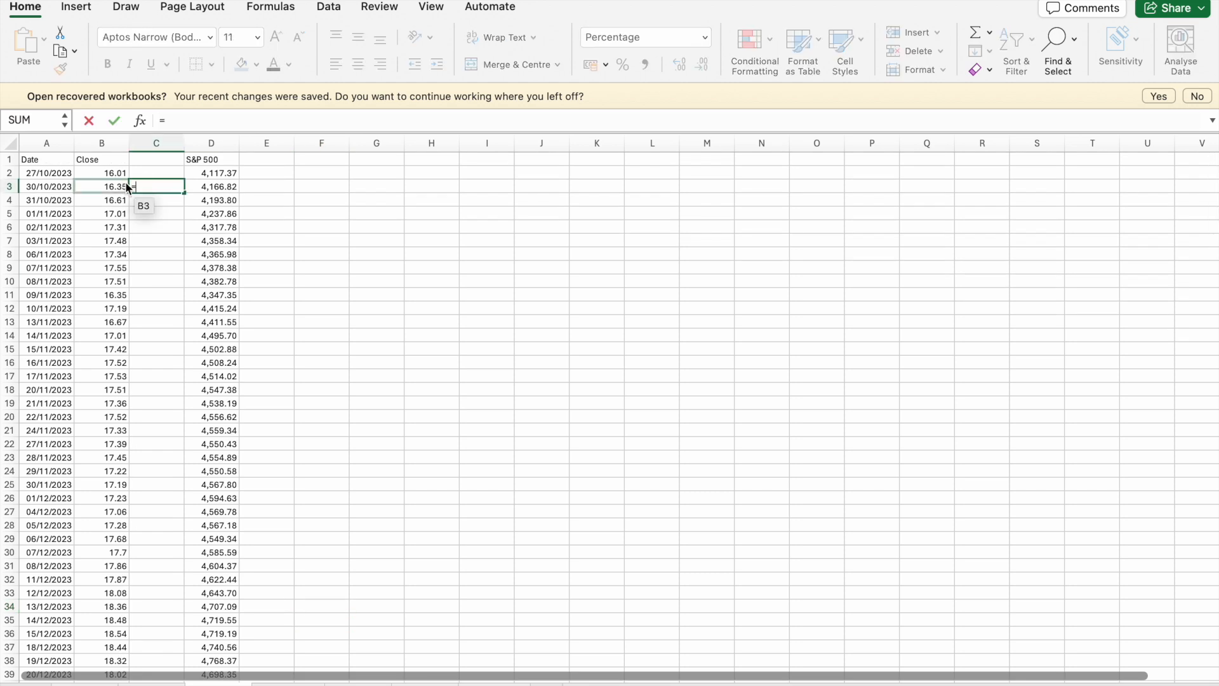
click(120, 186)
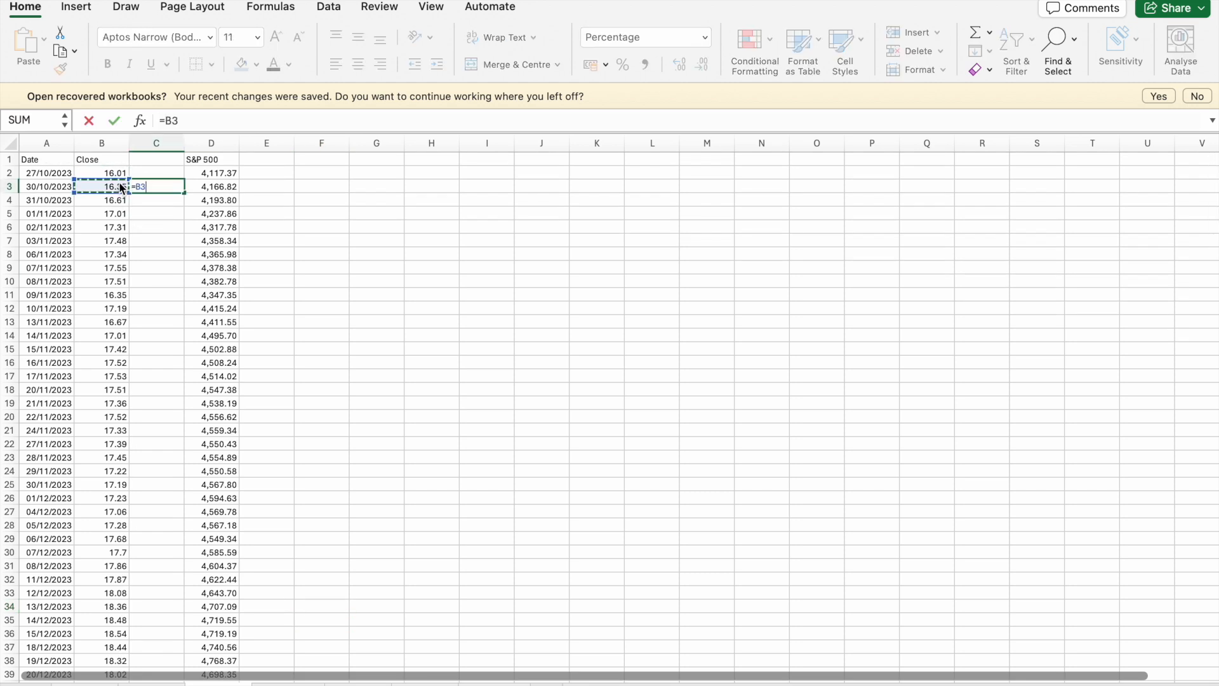
text(/)
click(116, 173)
text(-1)
key(Return)
click(153, 187)
double_click(184, 193)
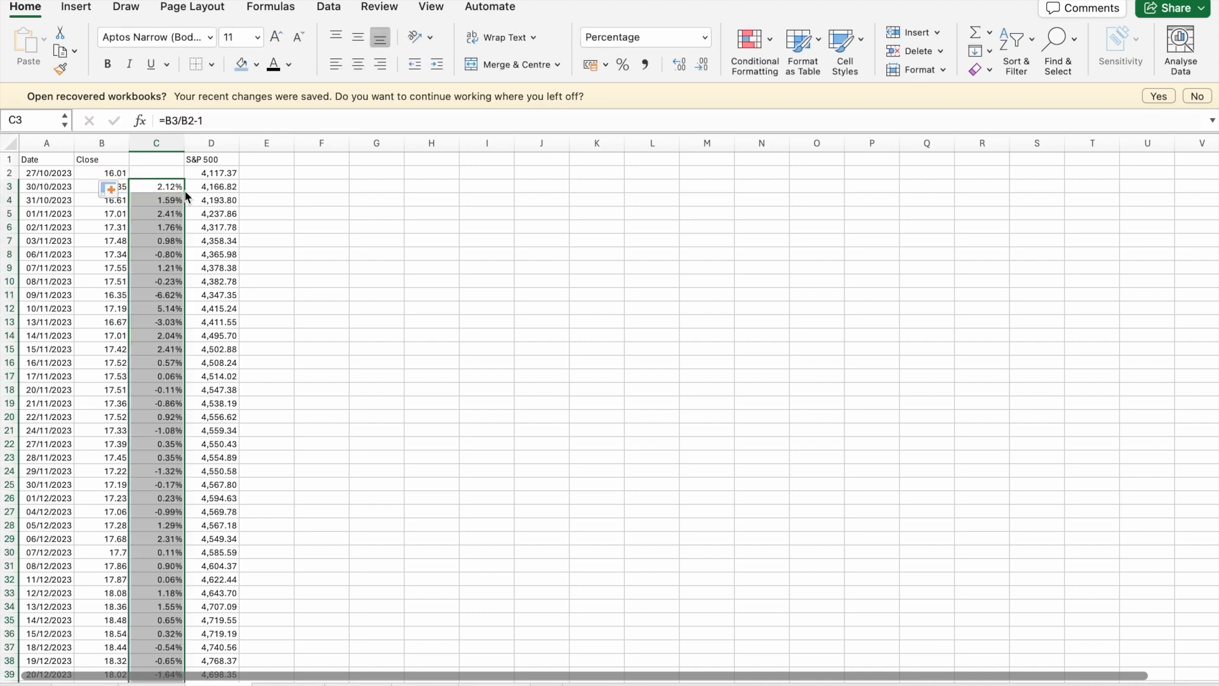
- On the SONY sheet, calculate the daily S&P 500 returns by entering =D3/D2-1 in E3 and filling it down column E
click(258, 193)
text(=)
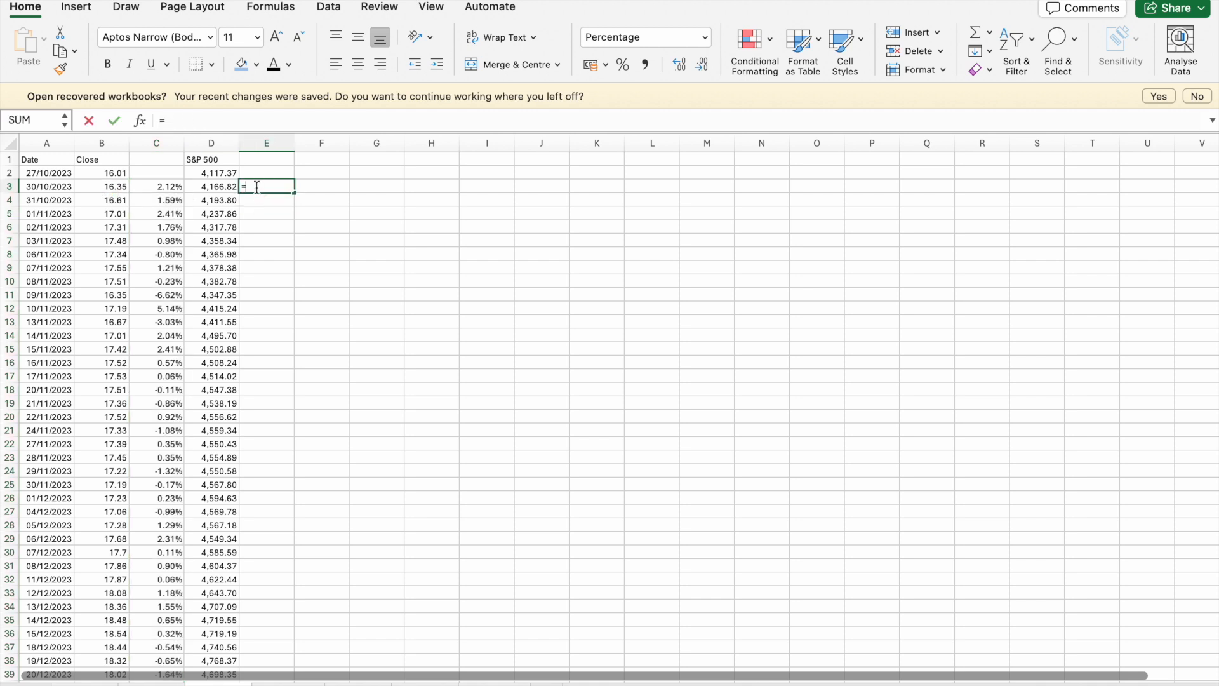
click(233, 189)
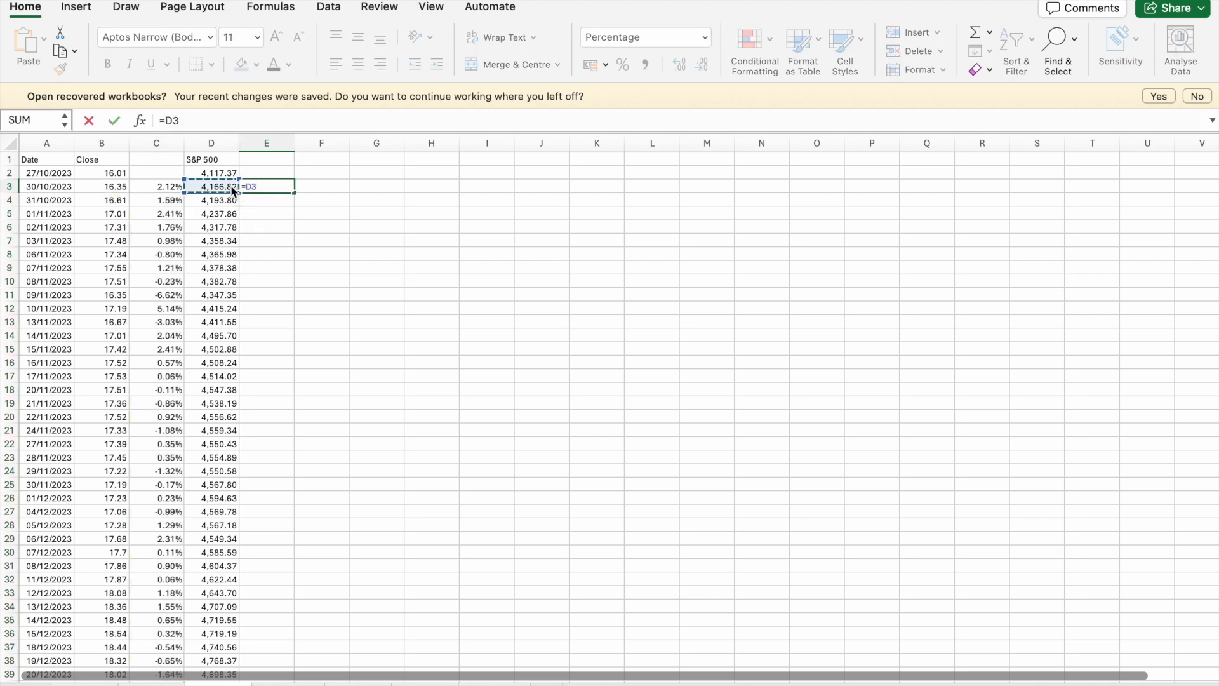
text(/)
click(227, 173)
text(-1)
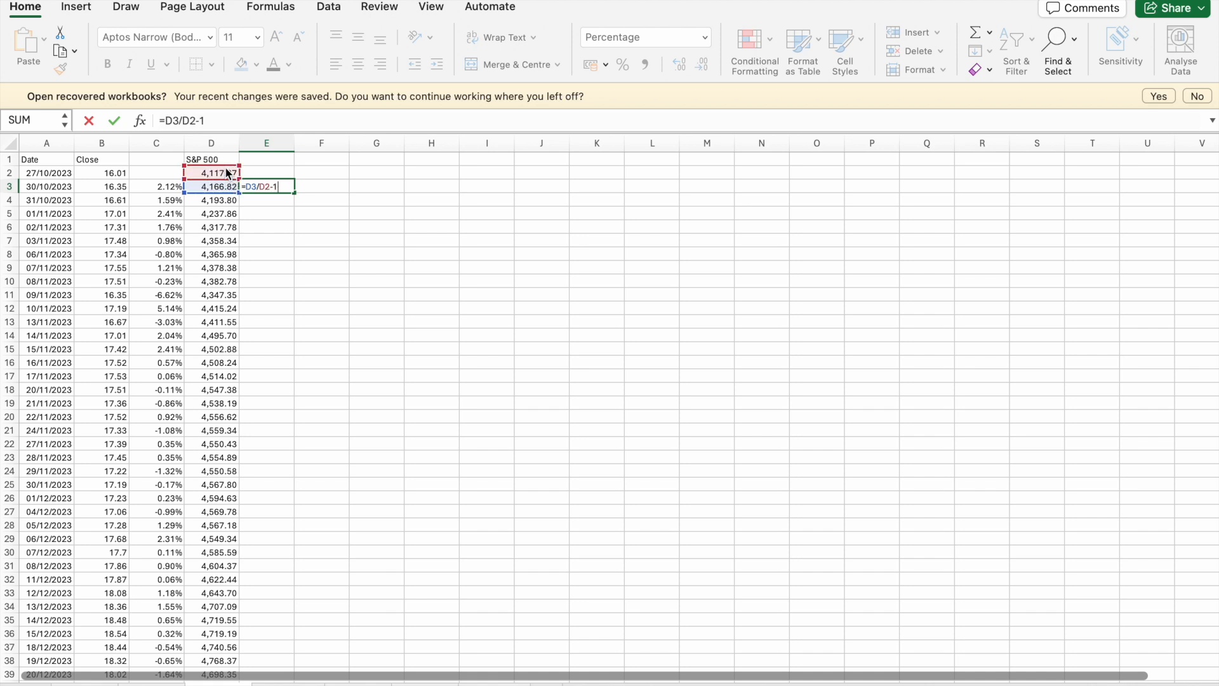
key(Return)
click(269, 189)
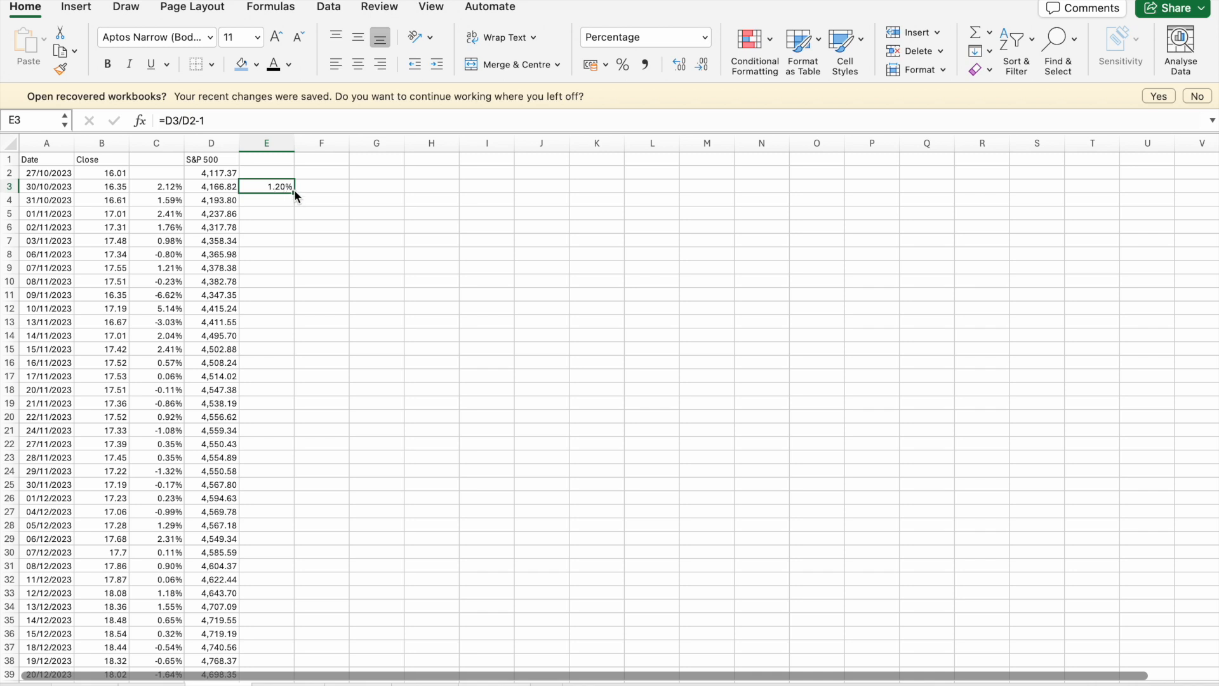
double_click(296, 197)
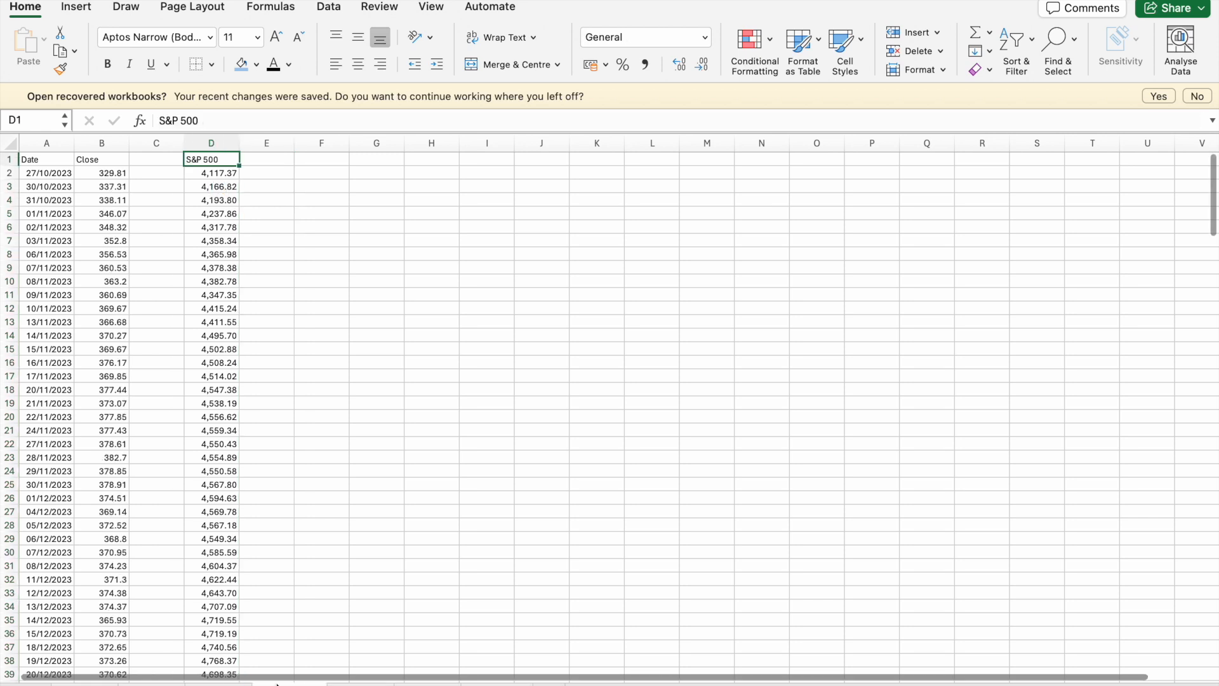
- On the fourth company sheet, calculate the daily stock returns in column C by entering =B3/B2-1 in C3 and filling it down
click(163, 184)
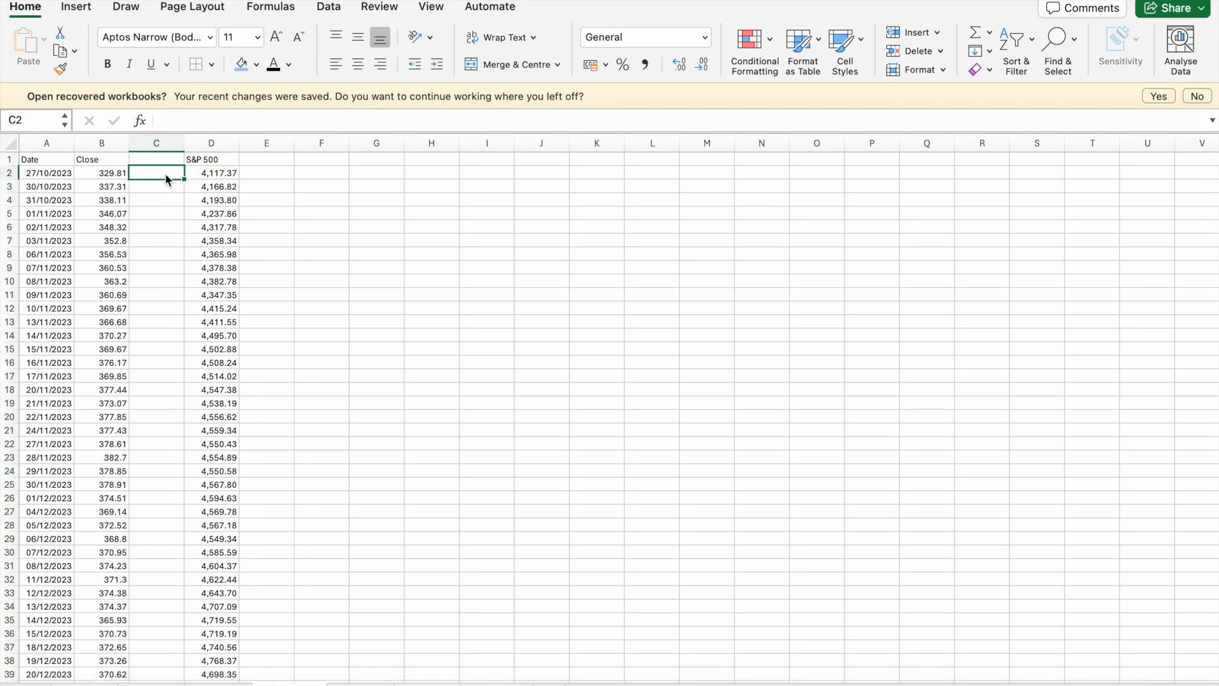
text(=)
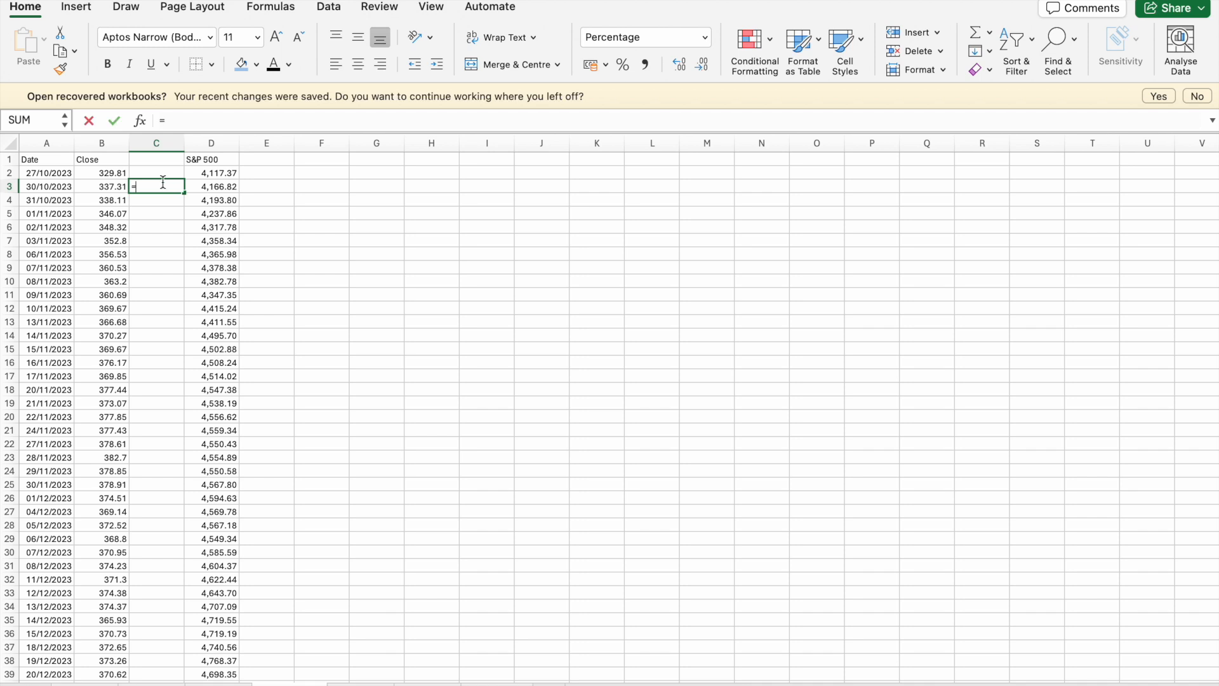
click(122, 192)
text(/)
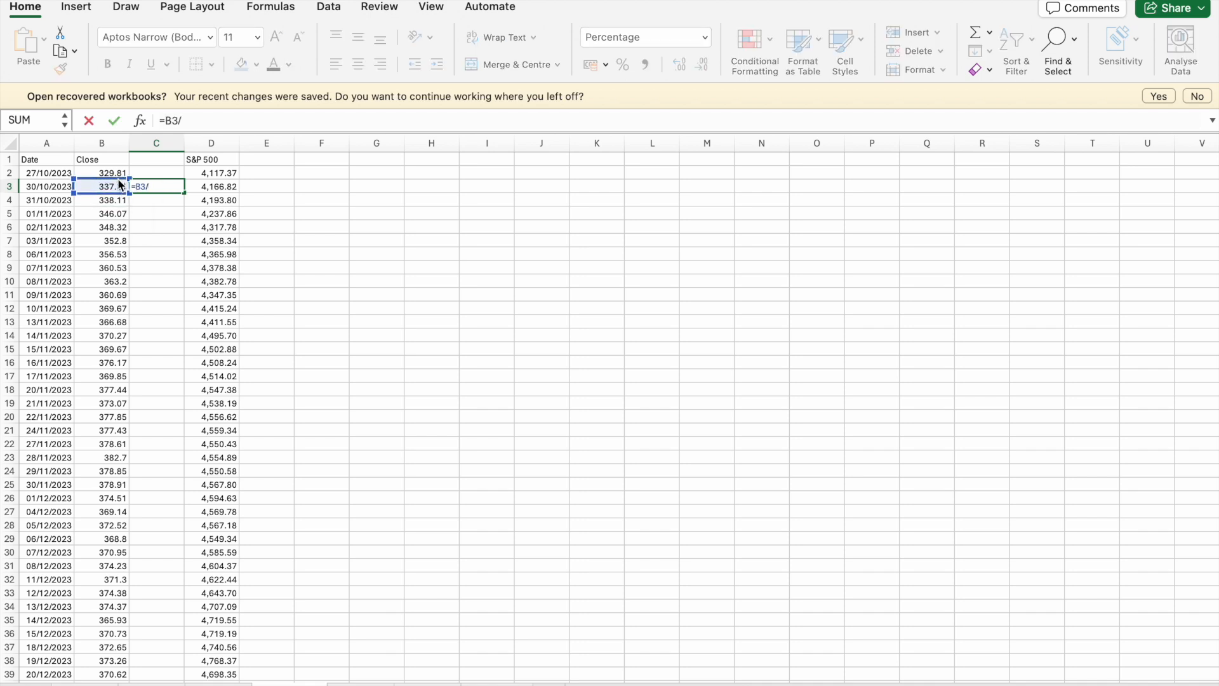
click(121, 176)
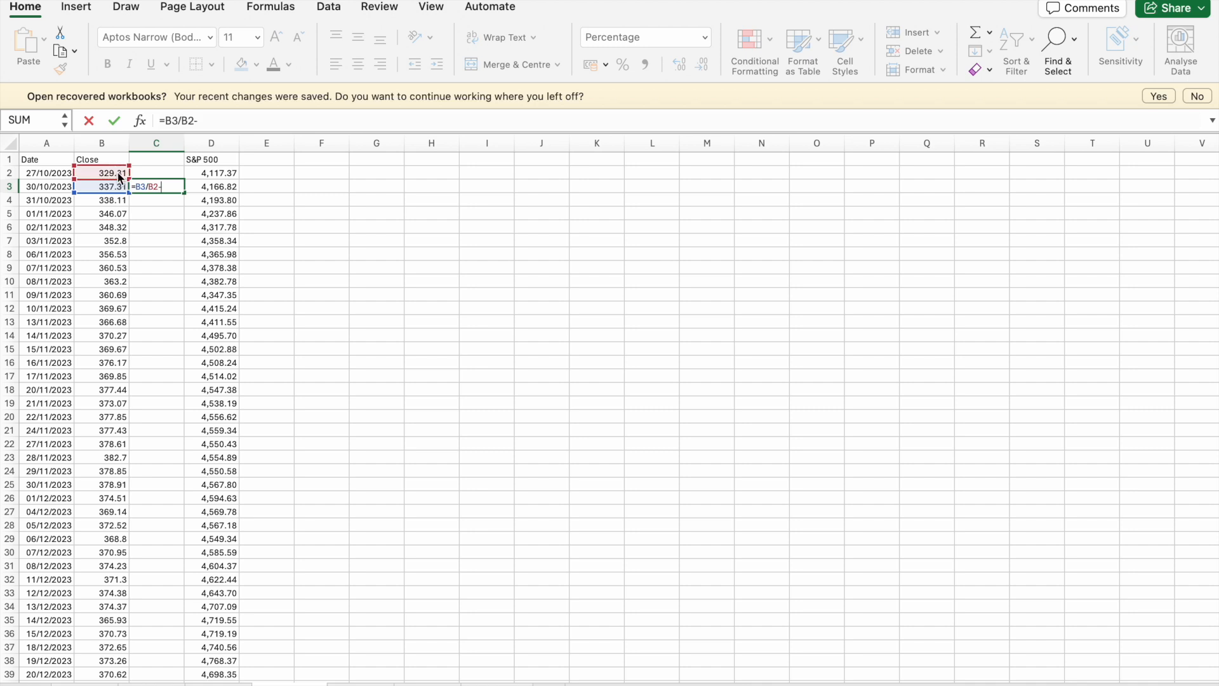
key(Return)
click(159, 189)
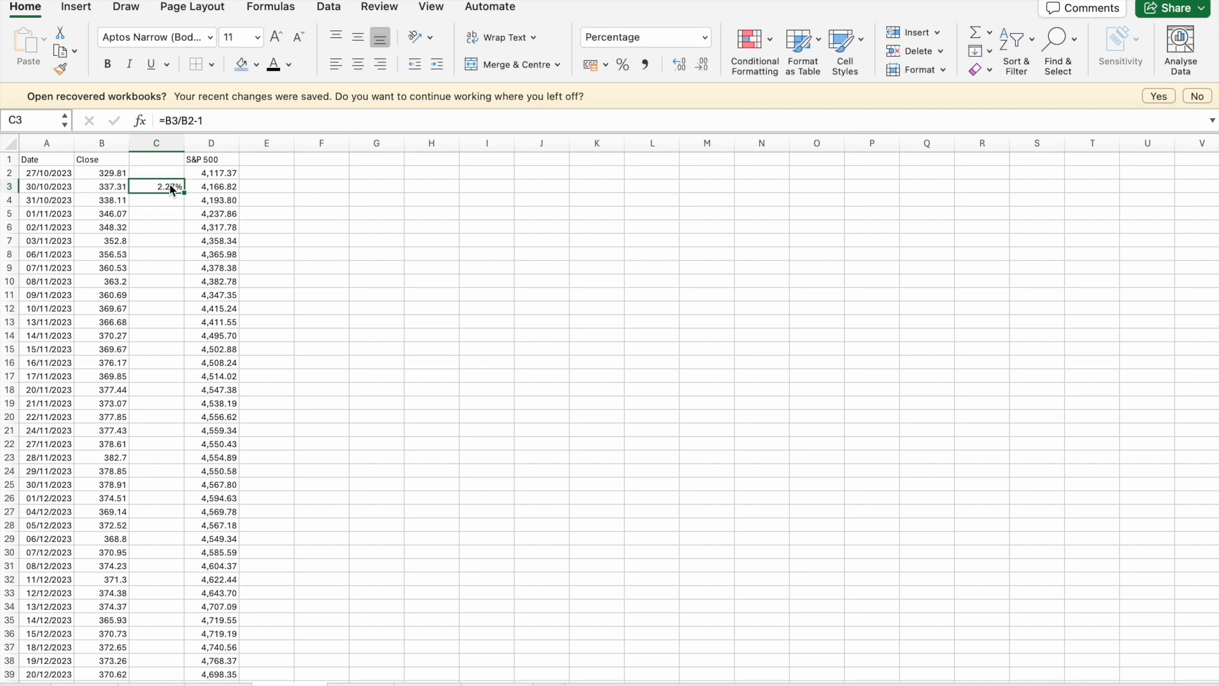
click(187, 191)
click(180, 189)
double_click(183, 191)
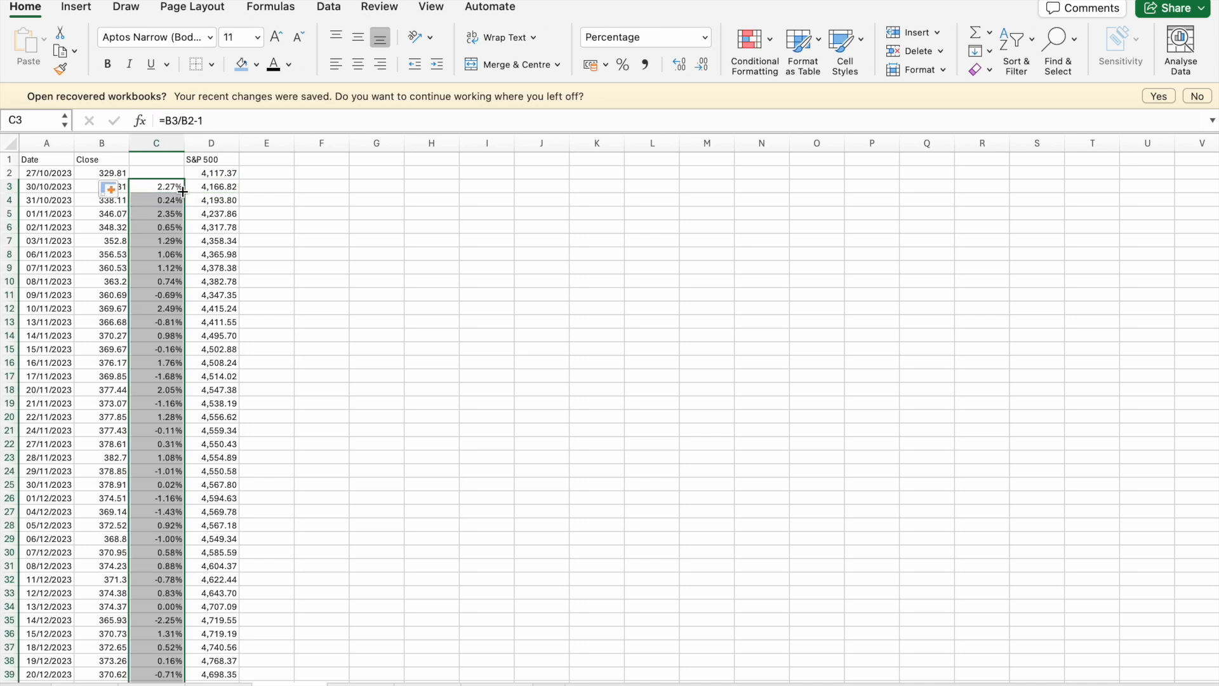
- On the fourth company sheet, calculate the daily S&P 500 returns by entering =D3/D2-1 in E3 and filling it down column E
click(268, 184)
text(=)
click(235, 189)
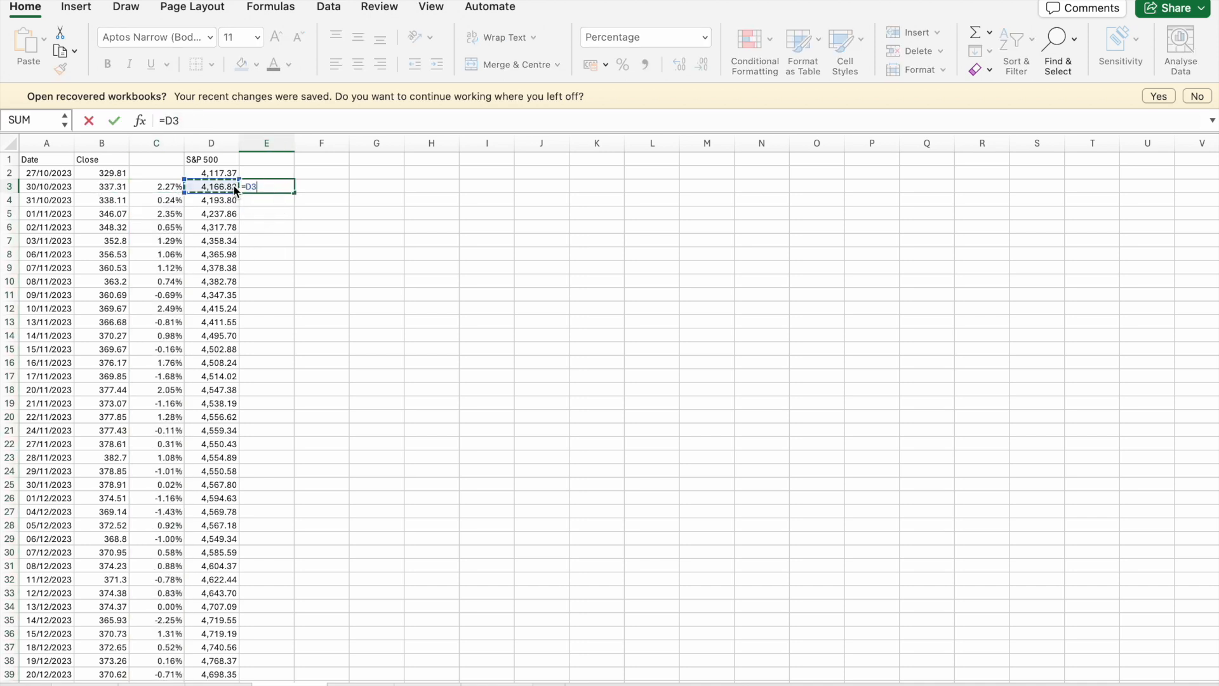
text(/)
click(227, 176)
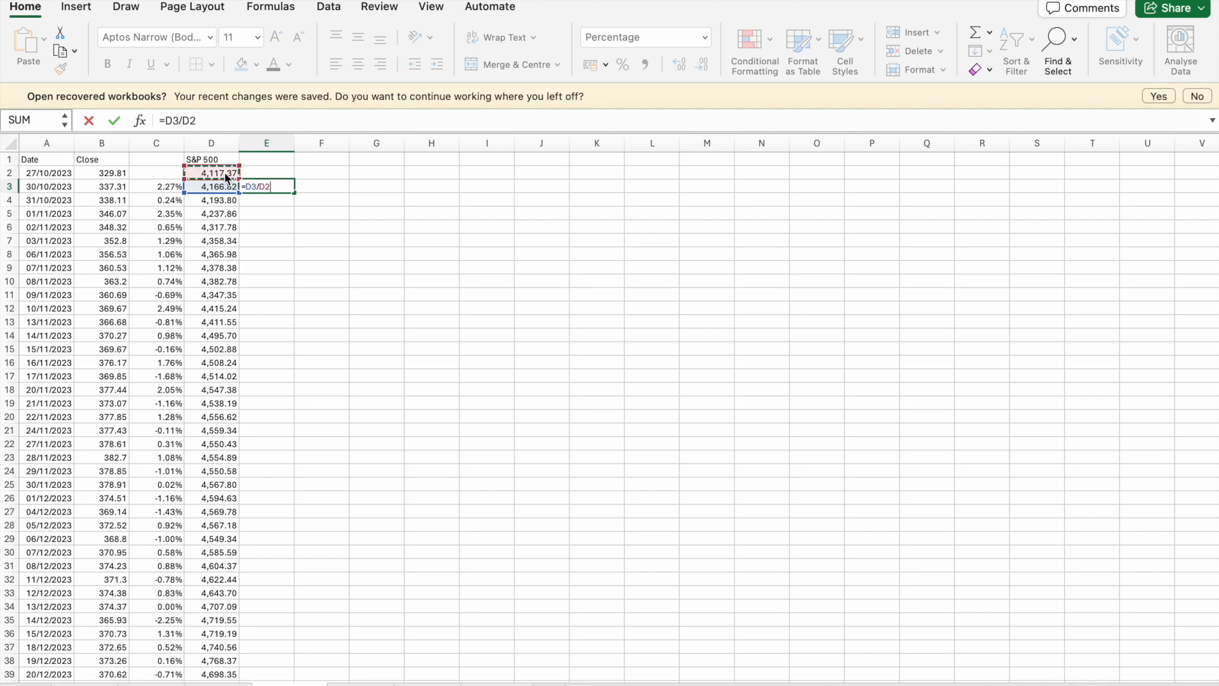
text(-1)
key(Return)
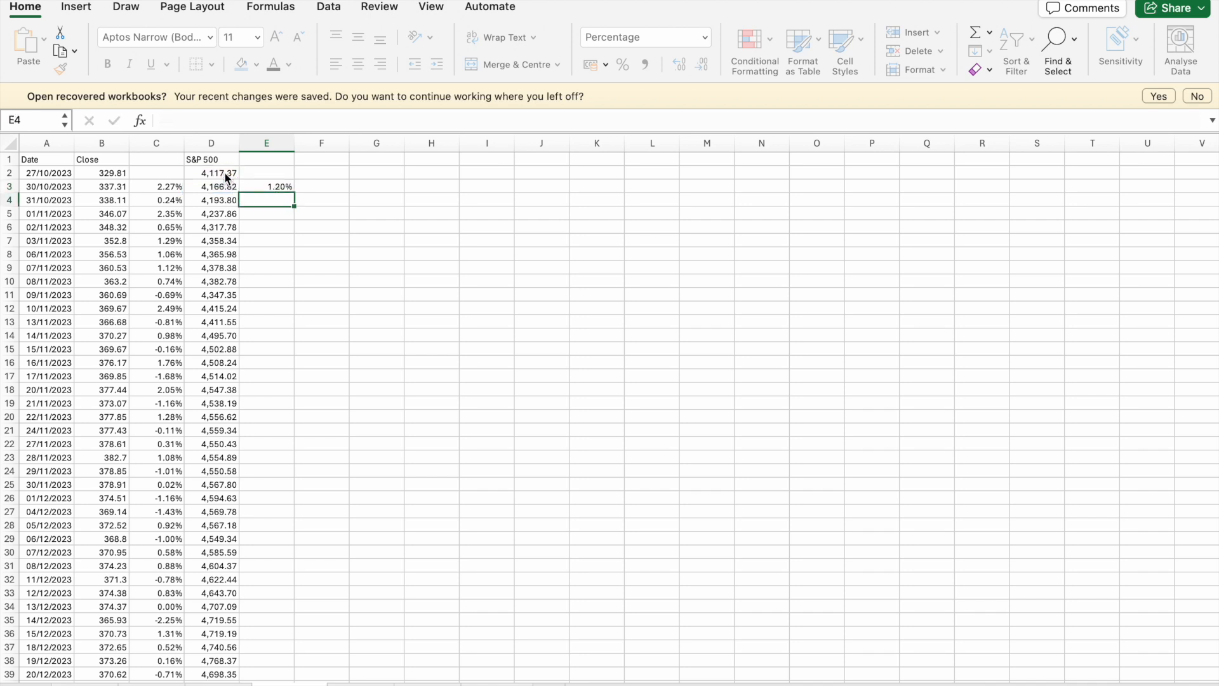
click(260, 187)
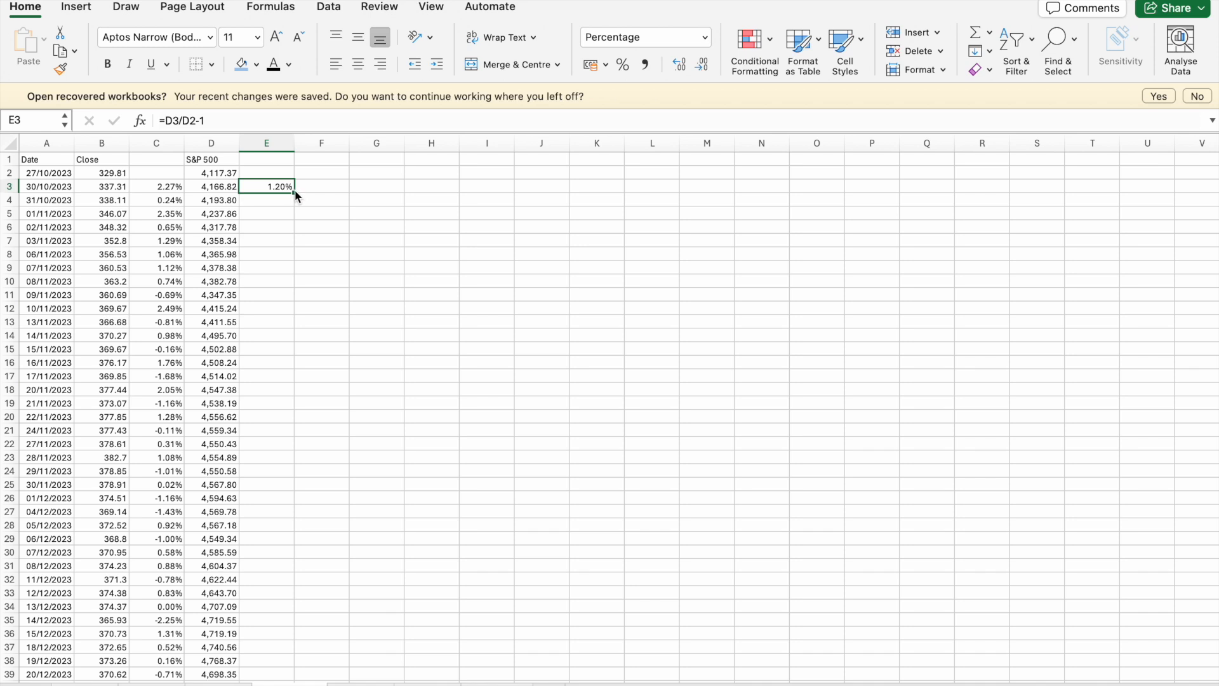
double_click(294, 191)
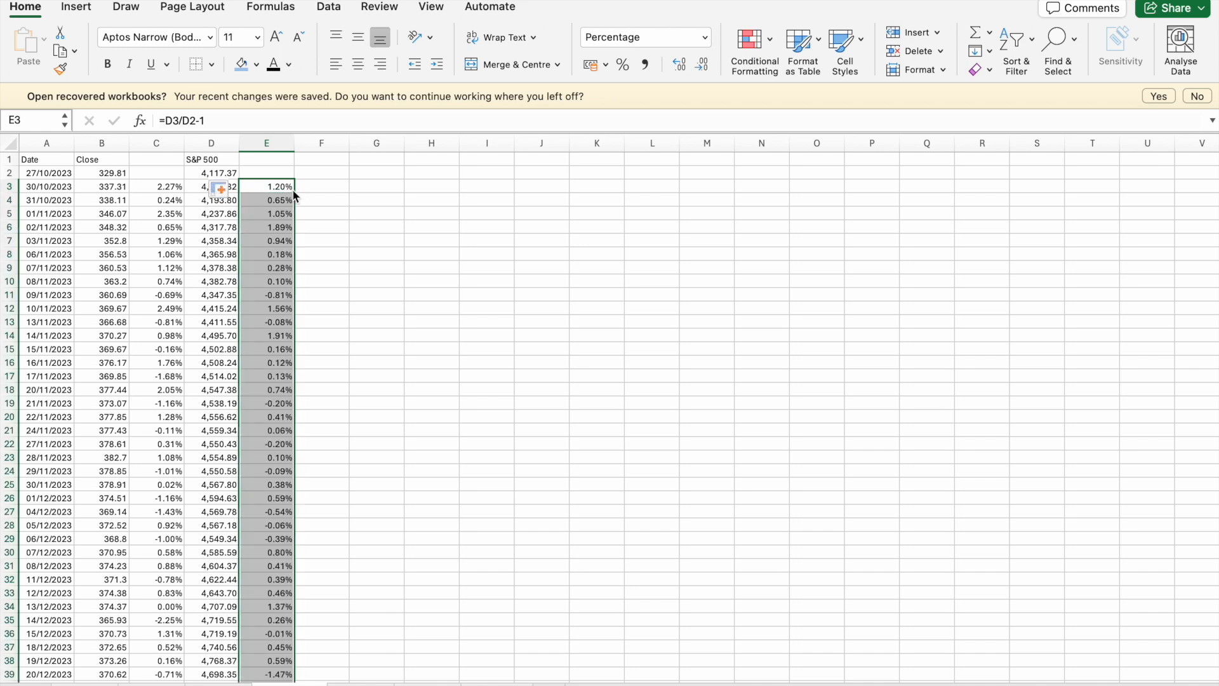
- On the S&P 500 price sheet, calculate the daily index returns by entering =B3/B2-1 in C3 and filling it down column C
click(360, 684)
click(291, 683)
click(360, 683)
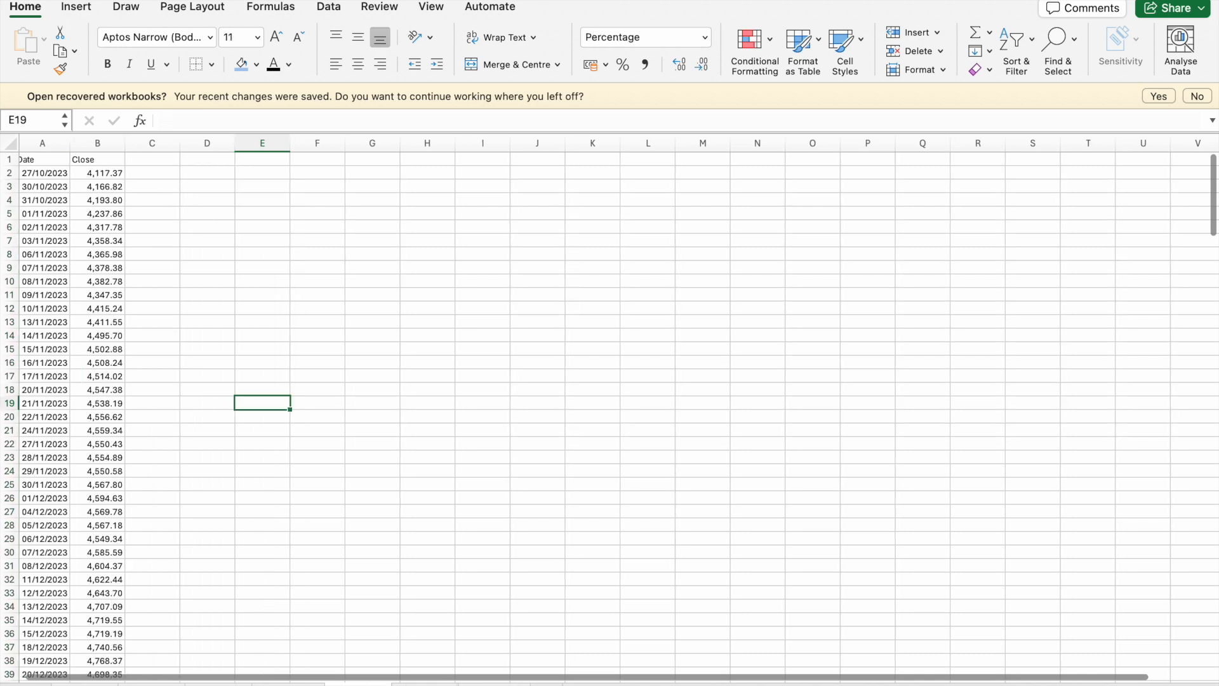
click(146, 186)
text(=)
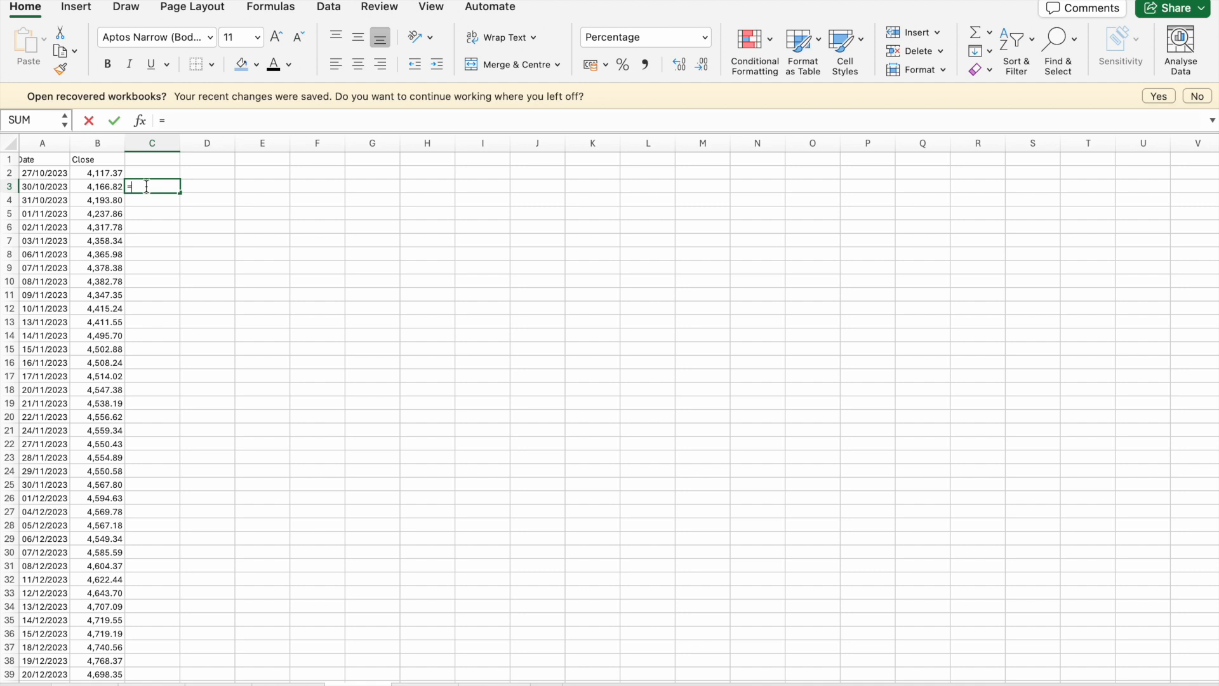
click(120, 184)
text(/)
click(109, 171)
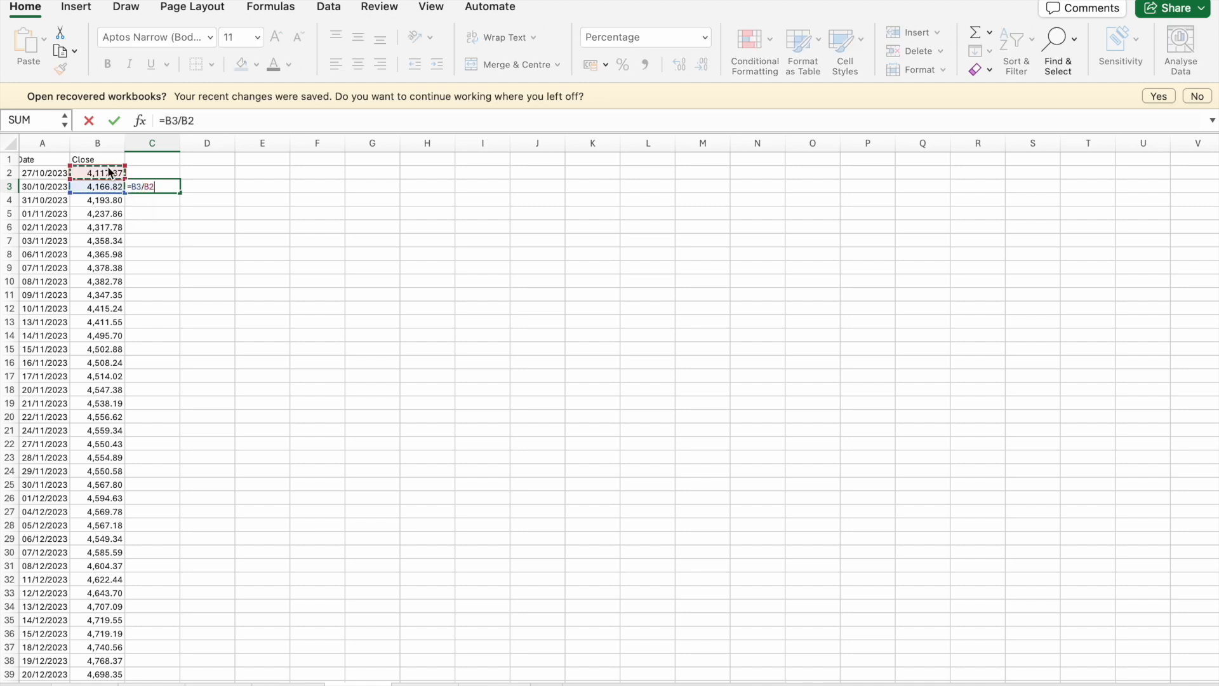
text(-1)
key(Return)
click(153, 189)
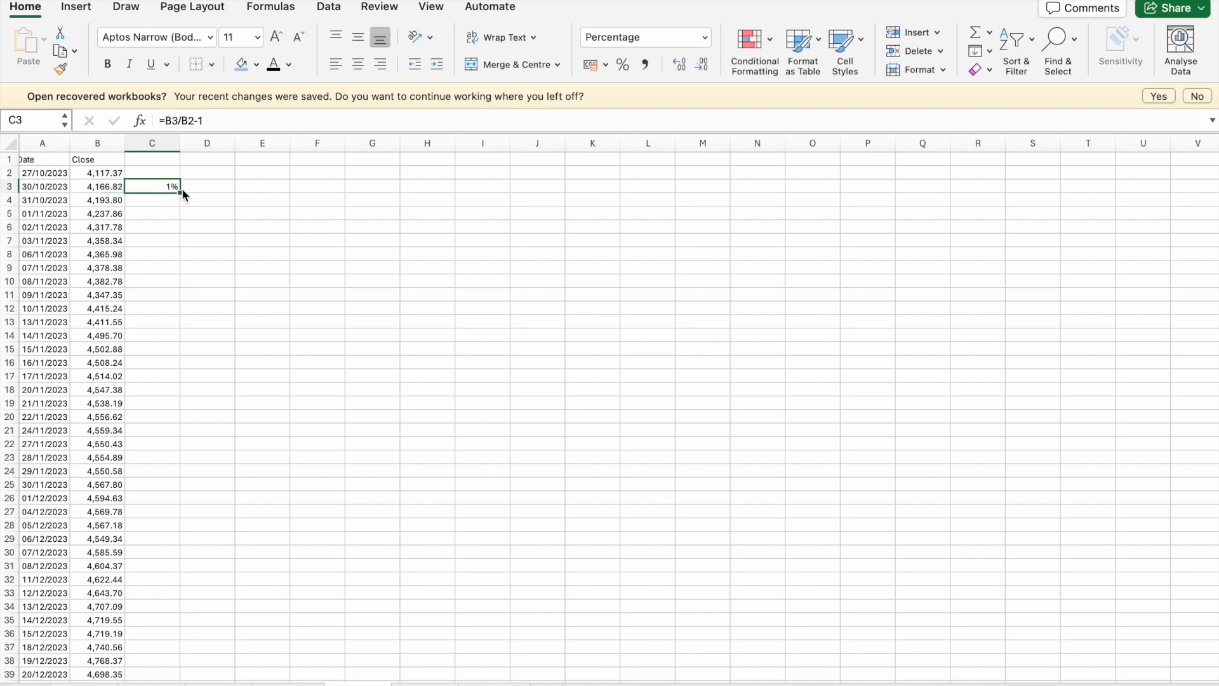
double_click(181, 193)
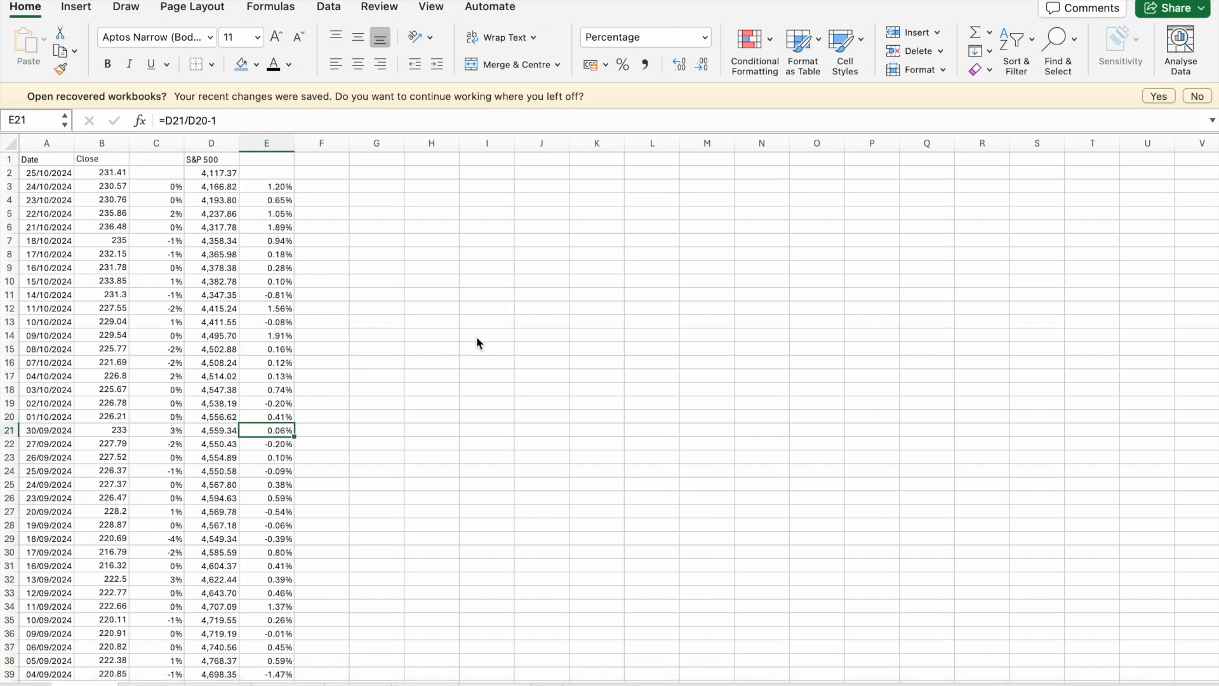
- Return to the APPLE sheet and add the label Beta in cell H6
click(436, 349)
click(393, 254)
click(374, 199)
click(457, 230)
text(Beta)
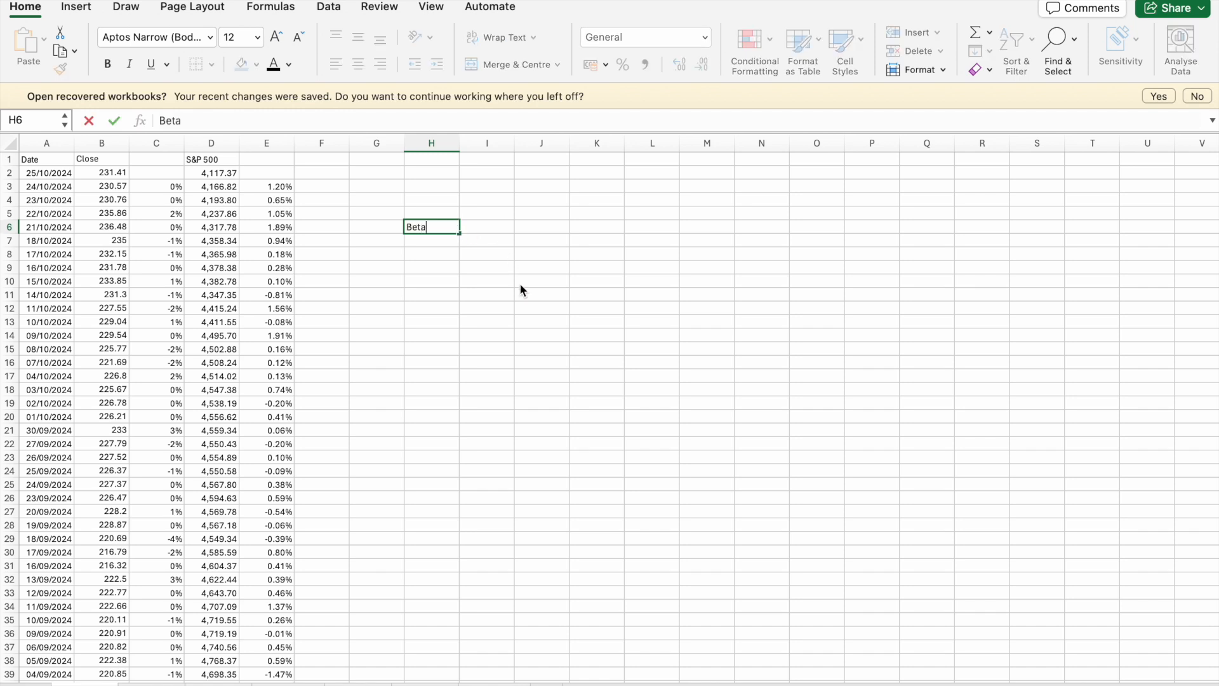
click(481, 363)
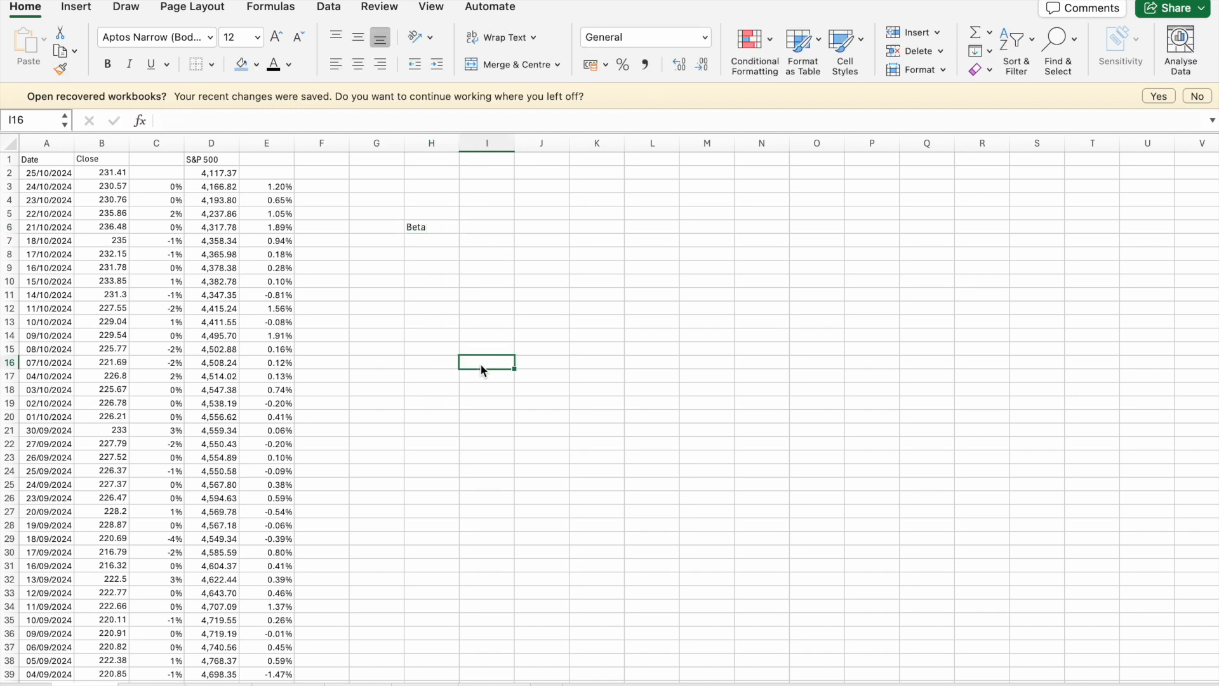
click(445, 229)
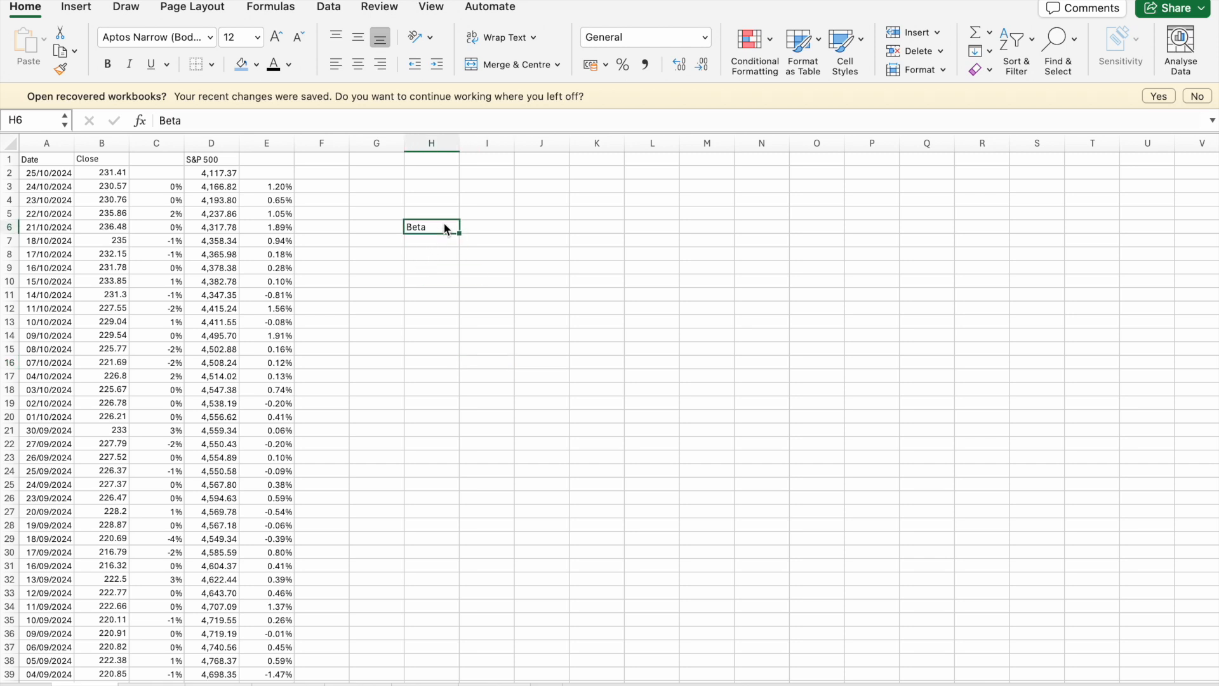
click(479, 230)
text(=)
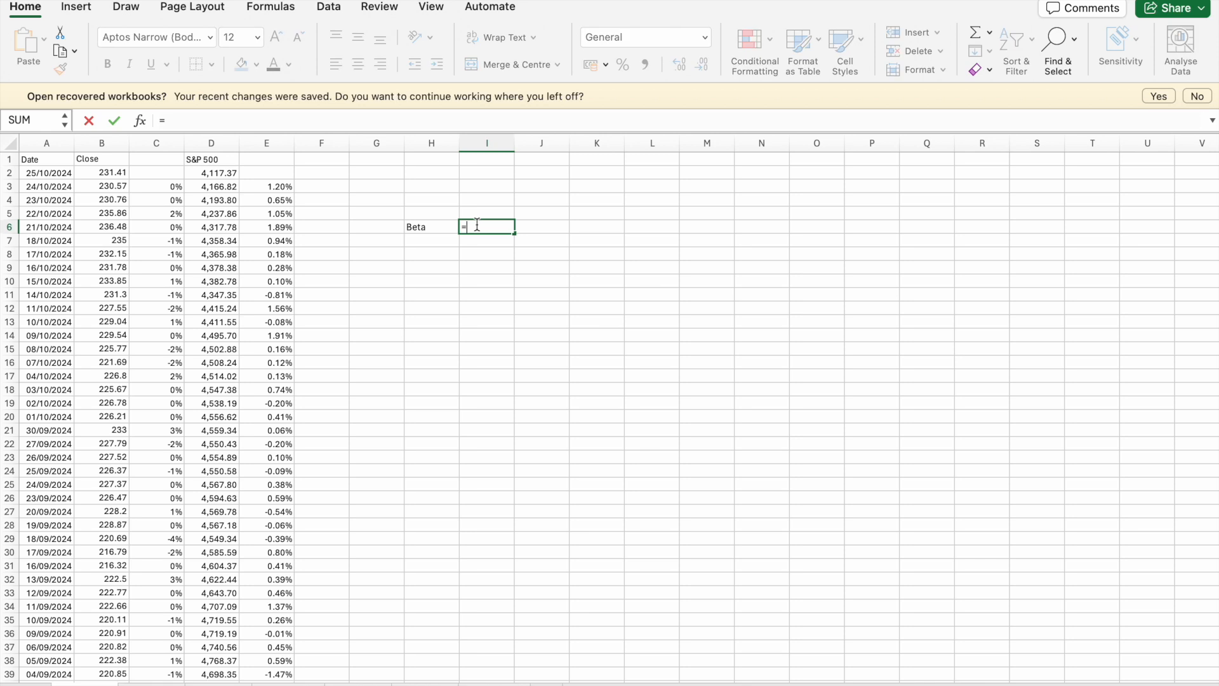
click(421, 226)
key(BackSpace)
key(BackSpace)
key(BackSpace)
- Change the label in cell H6 of the APPLE sheet to Levered Beta and widen column H to fit it
click(409, 227)
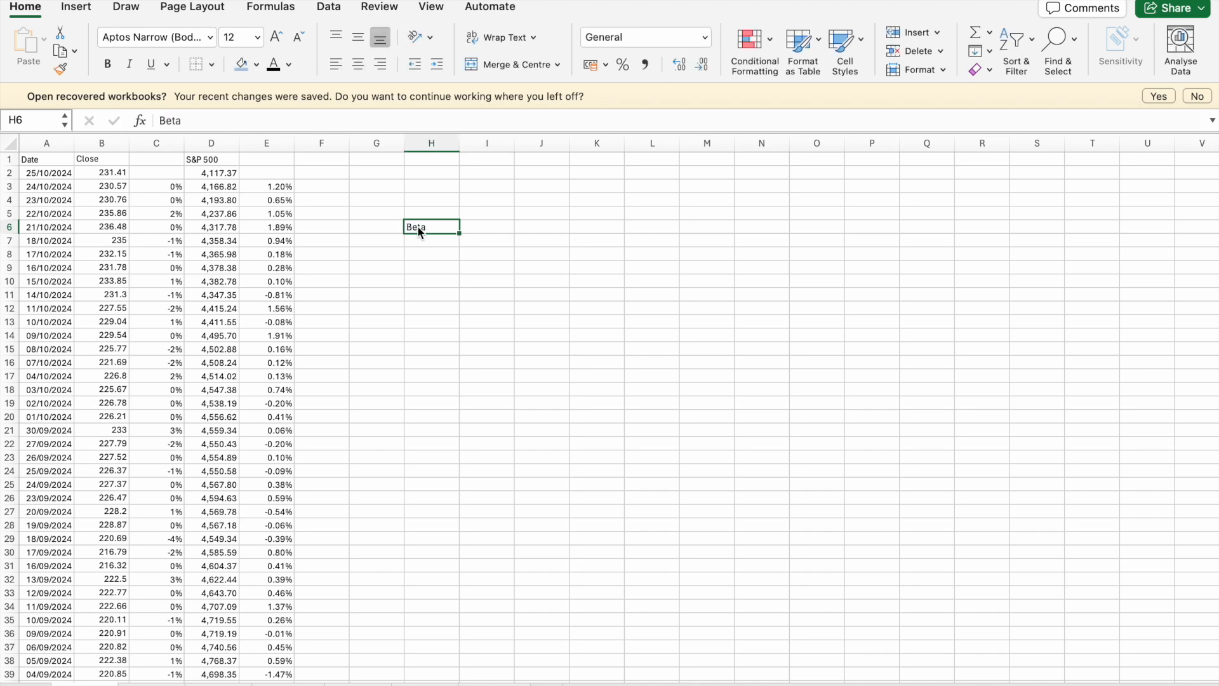
double_click(408, 227)
text(Levered)
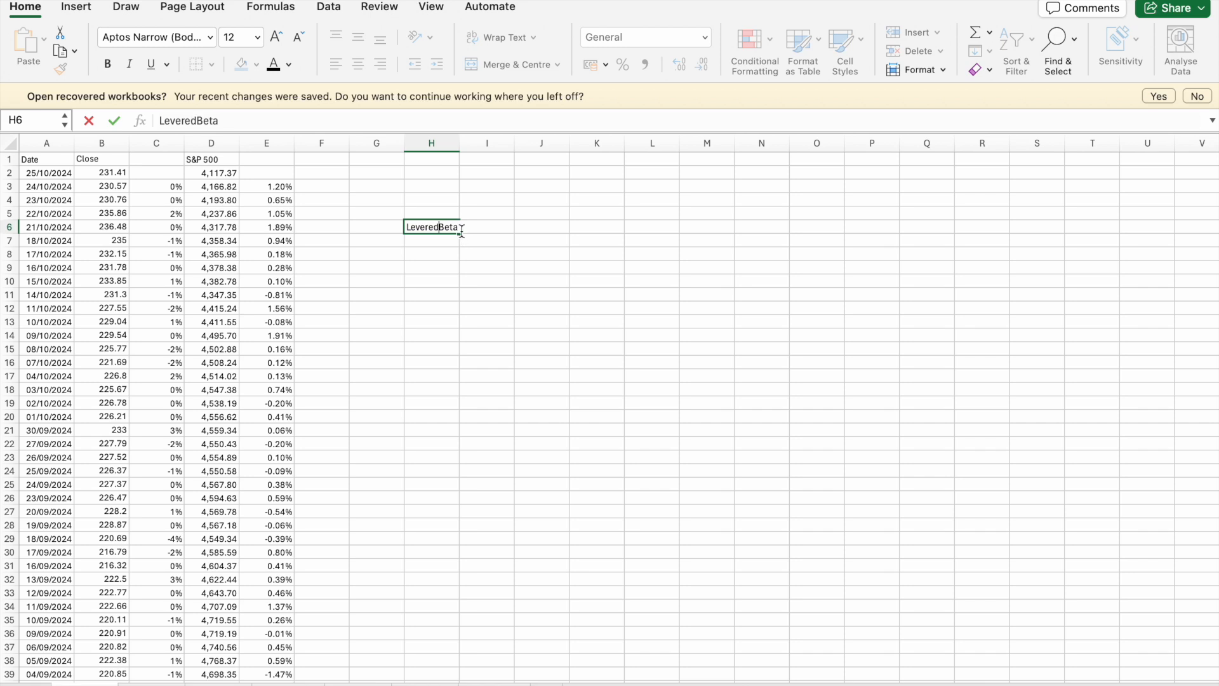
click(509, 247)
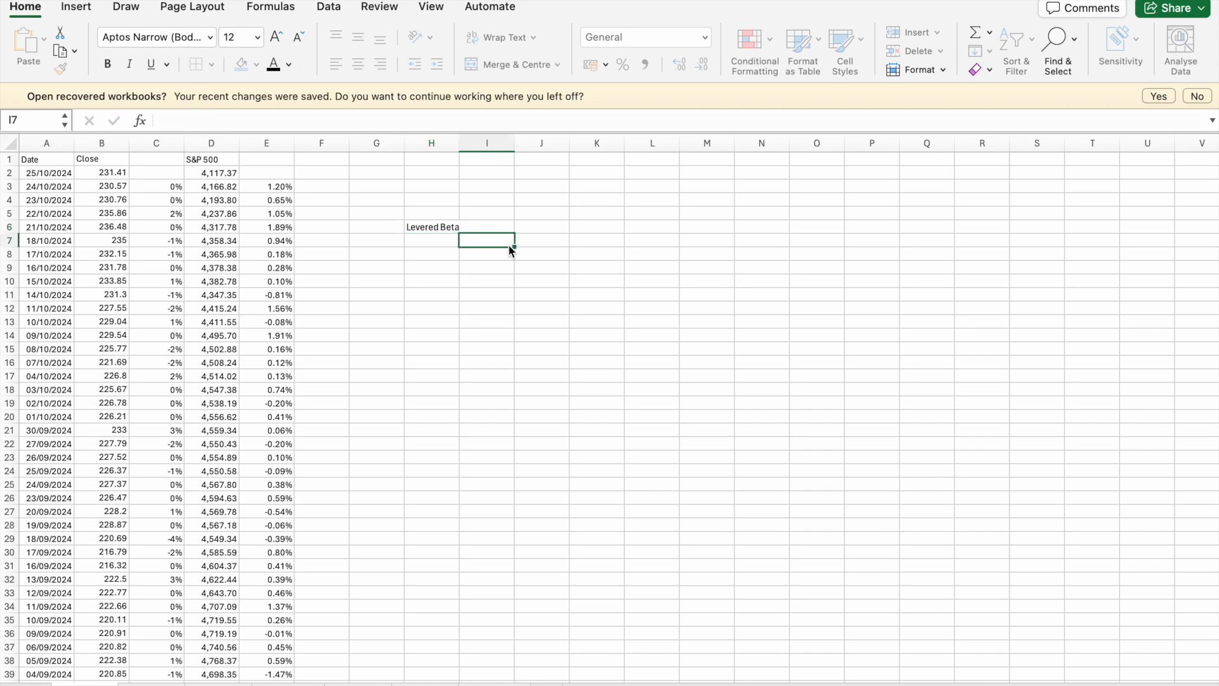
double_click(459, 141)
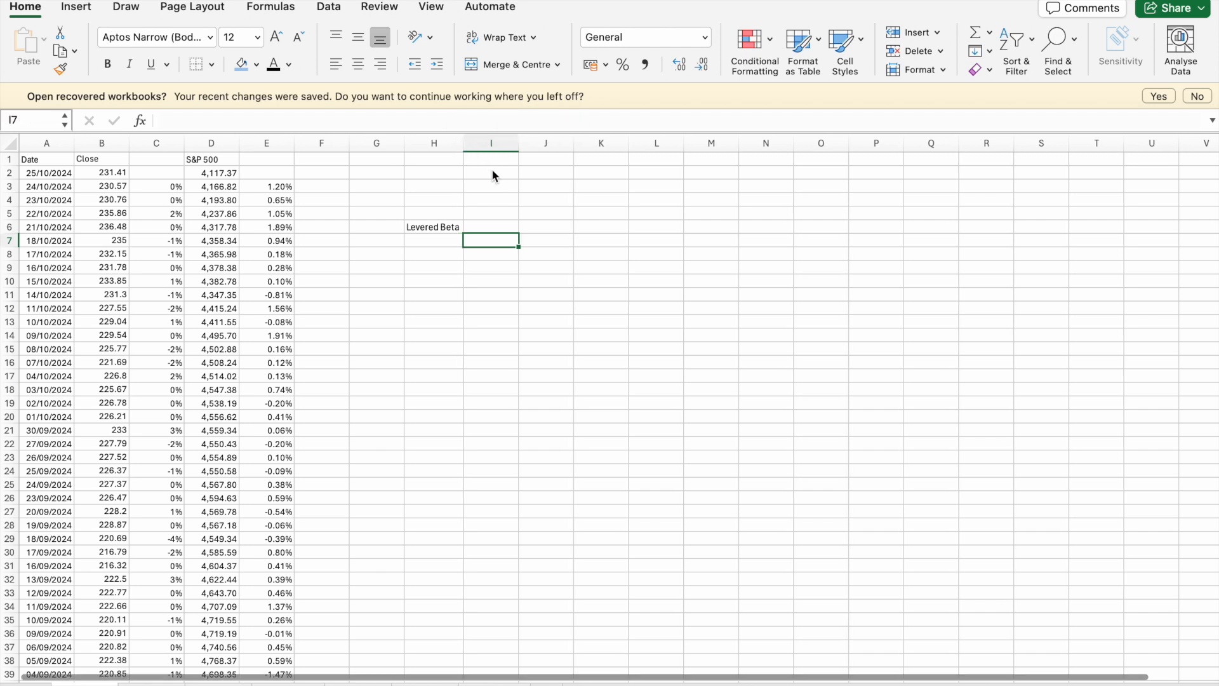
click(496, 217)
click(490, 226)
click(499, 241)
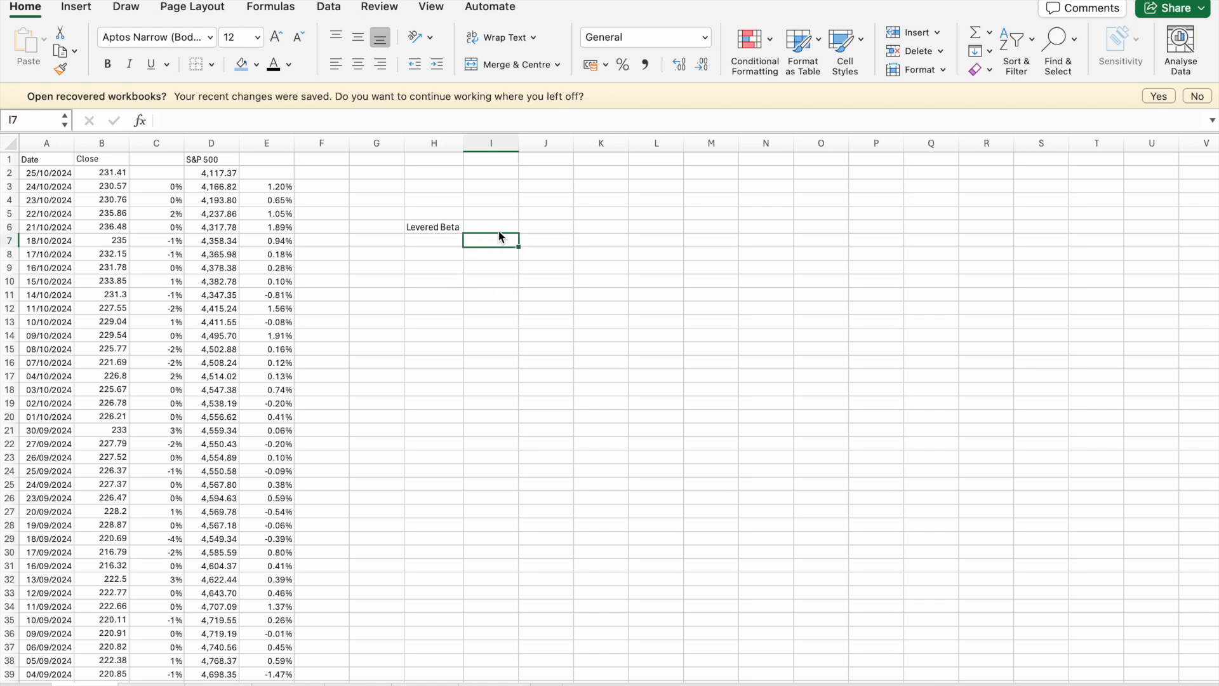
click(554, 361)
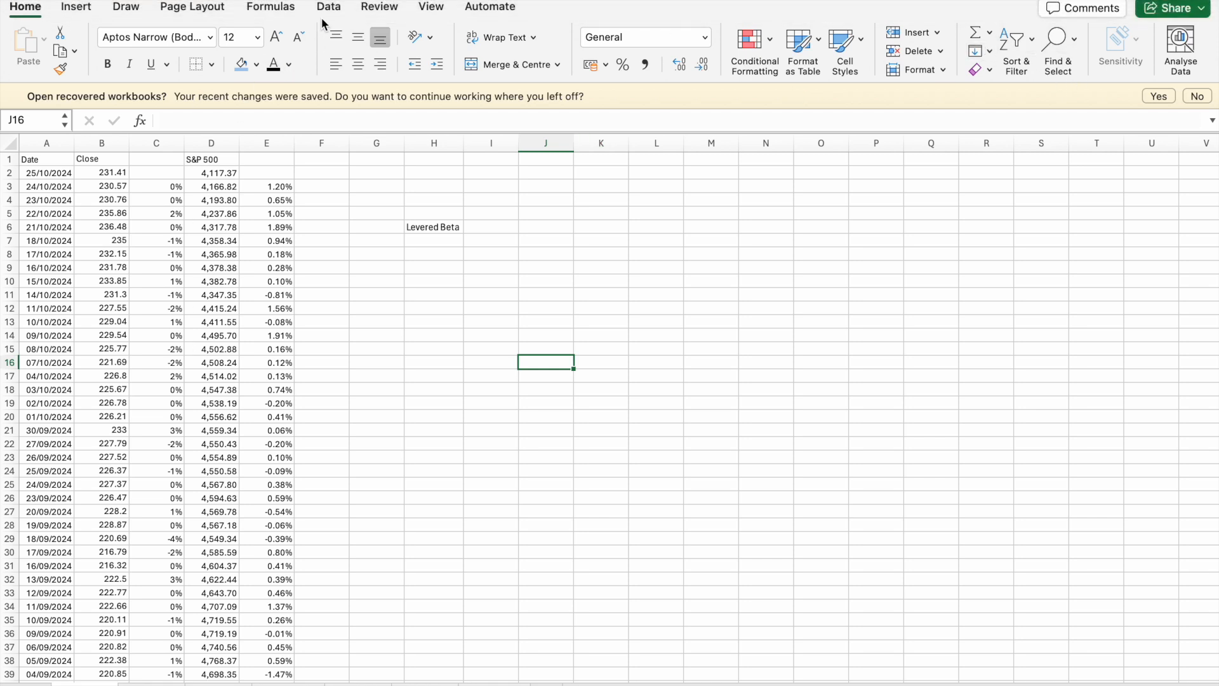
- Run a Regression on the APPLE sheet with Y range $C$3:$C$252, X range $E$3:$E$252 and output range $J$22
click(328, 8)
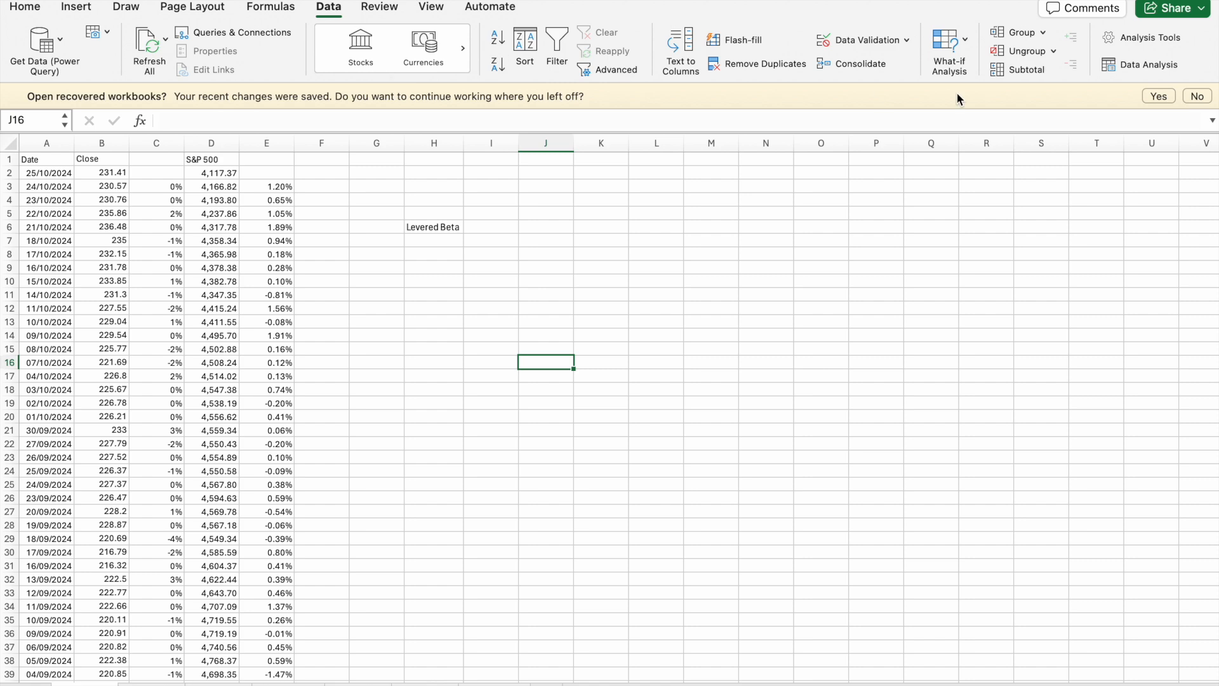
click(1139, 64)
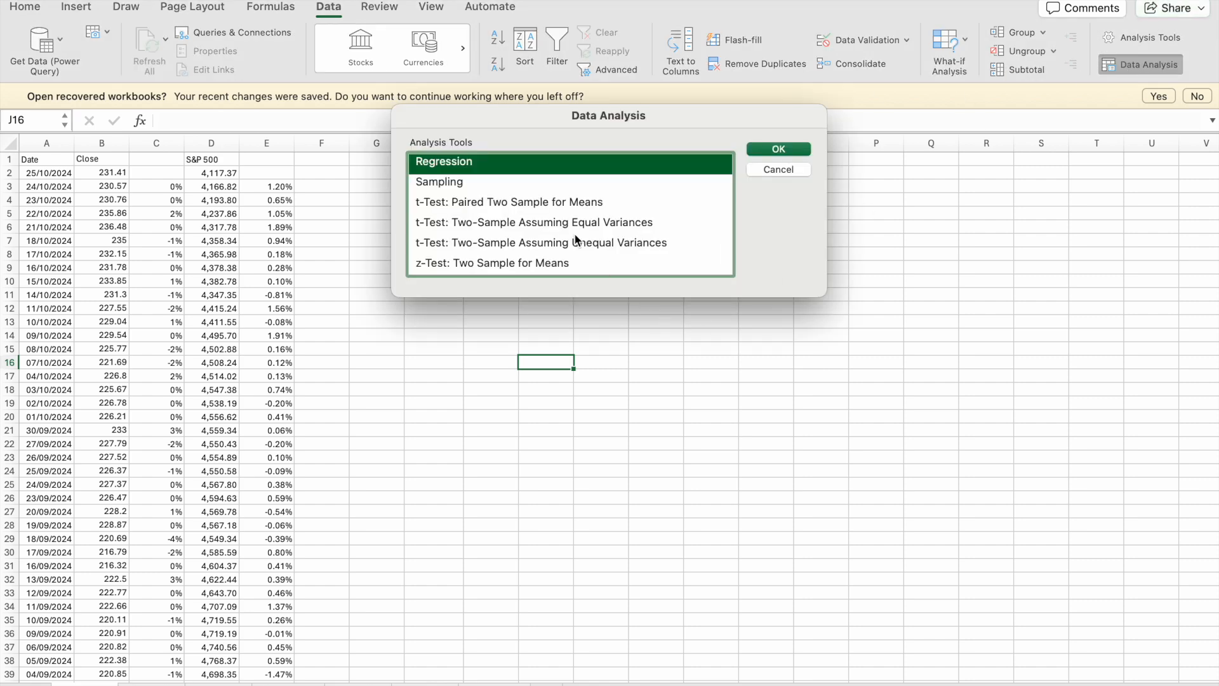
click(795, 150)
click(660, 114)
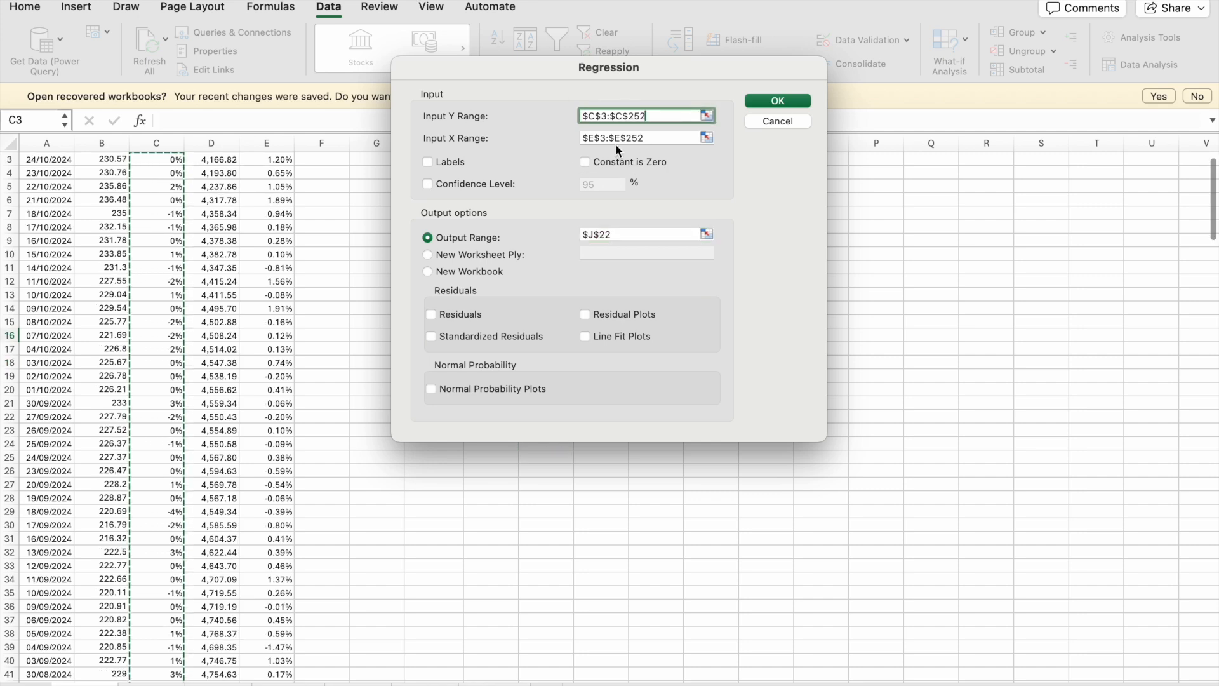
click(646, 139)
scroll(214, 336, up, 2)
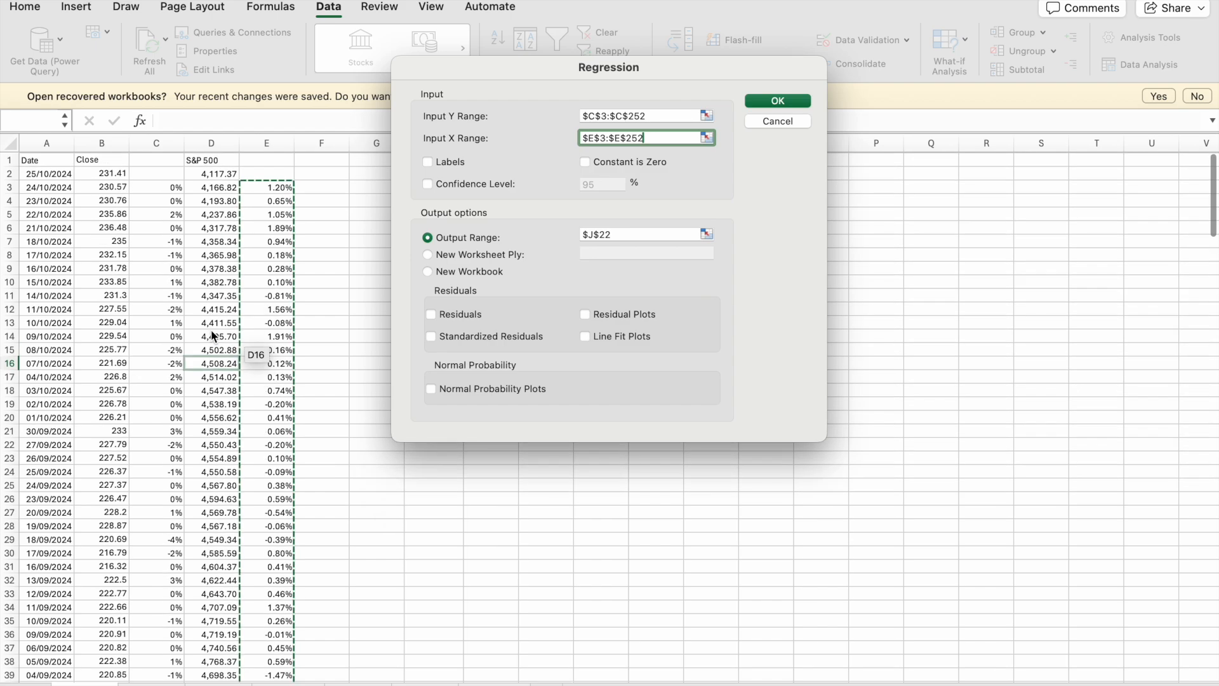
scroll(214, 336, down, 5)
scroll(212, 335, down, 20)
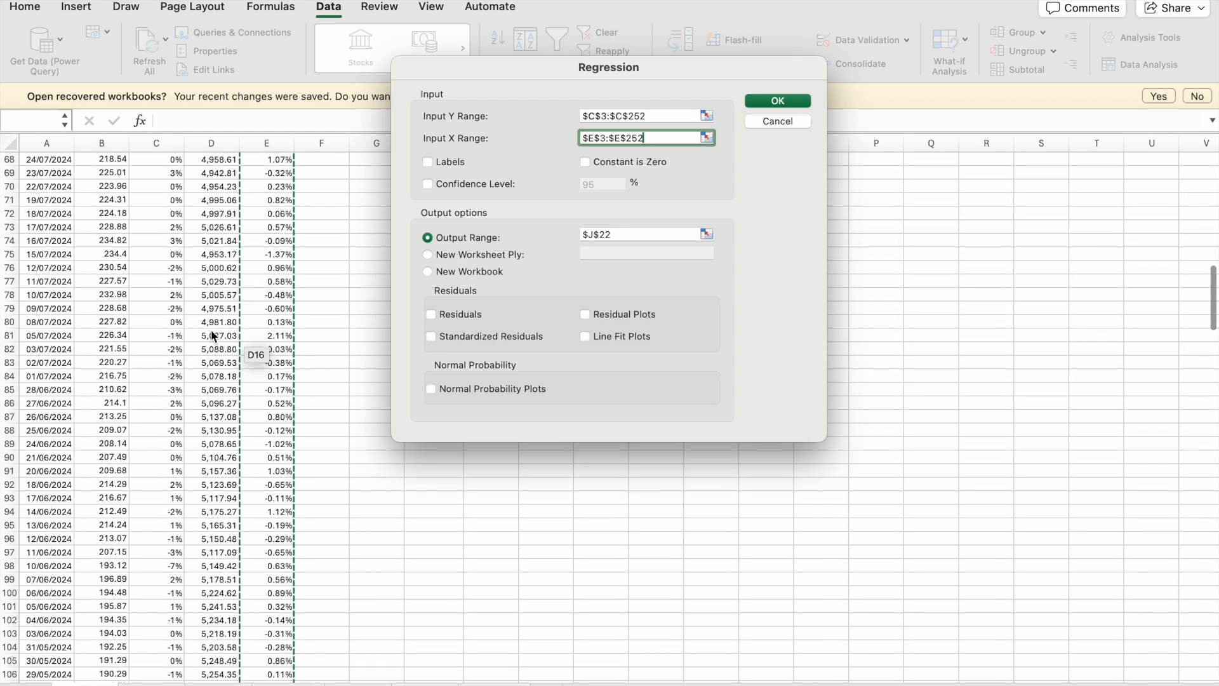
scroll(211, 330, up, 20)
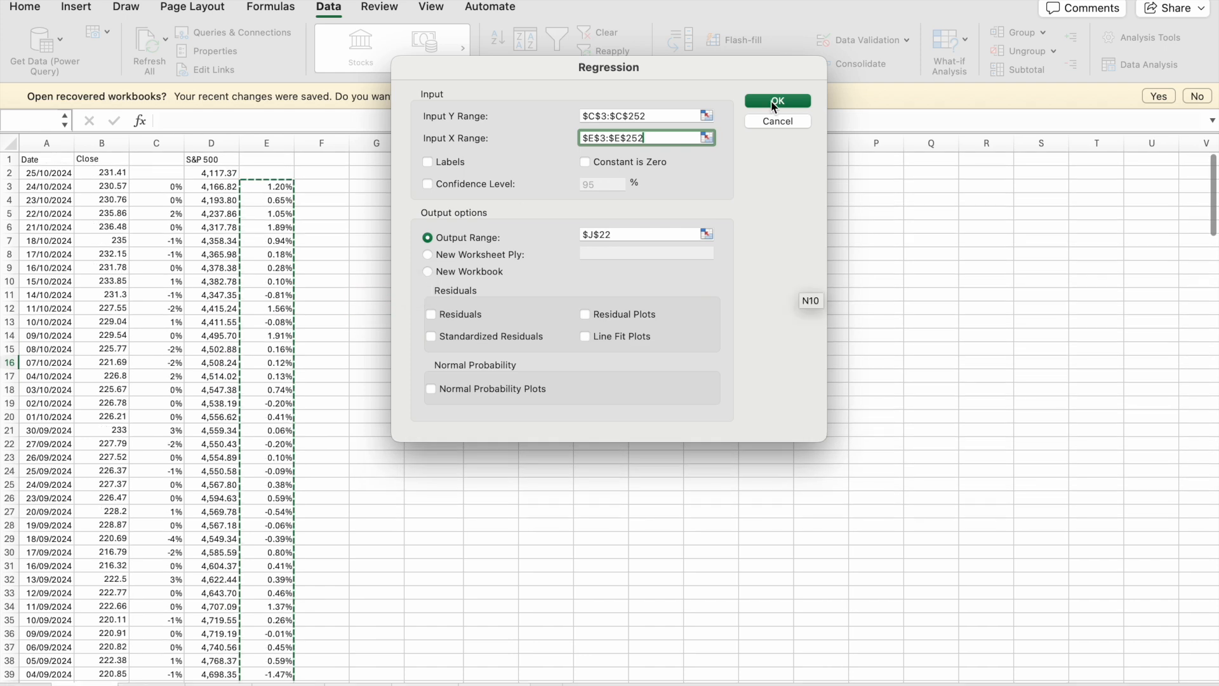
click(771, 100)
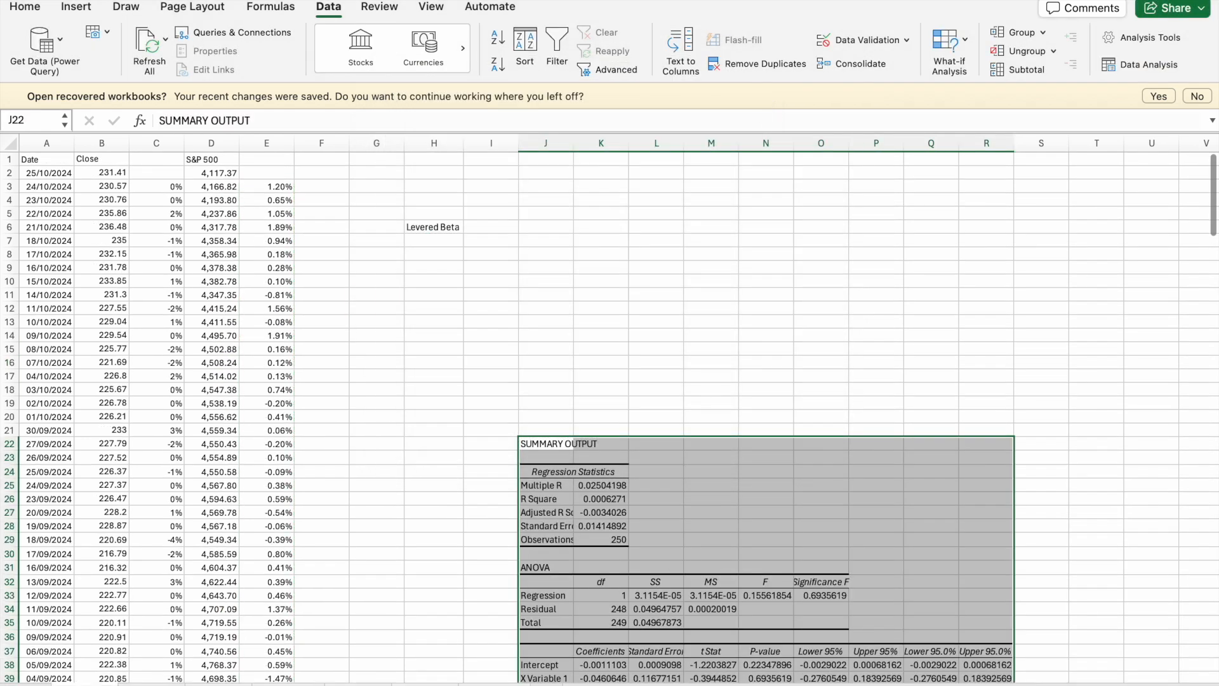
- Copy the X Variable 1 coefficient from K39 of the regression output into I6 beside the Levered Beta label
scroll(638, 608, down, 3)
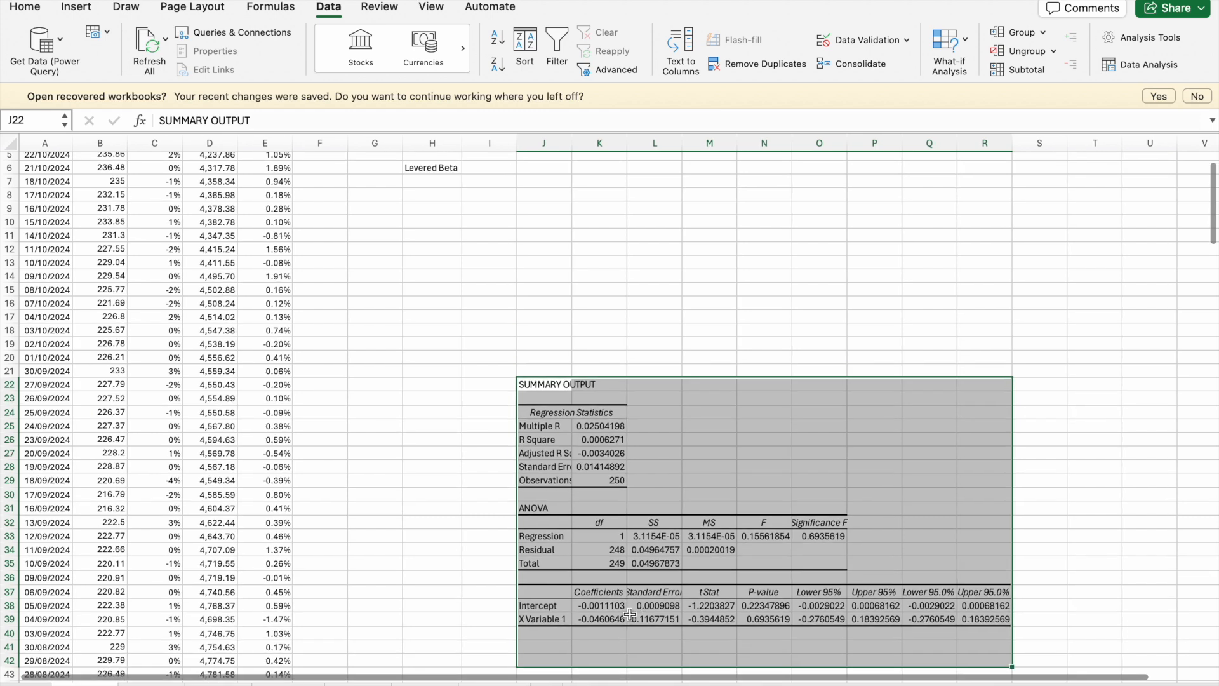
click(600, 620)
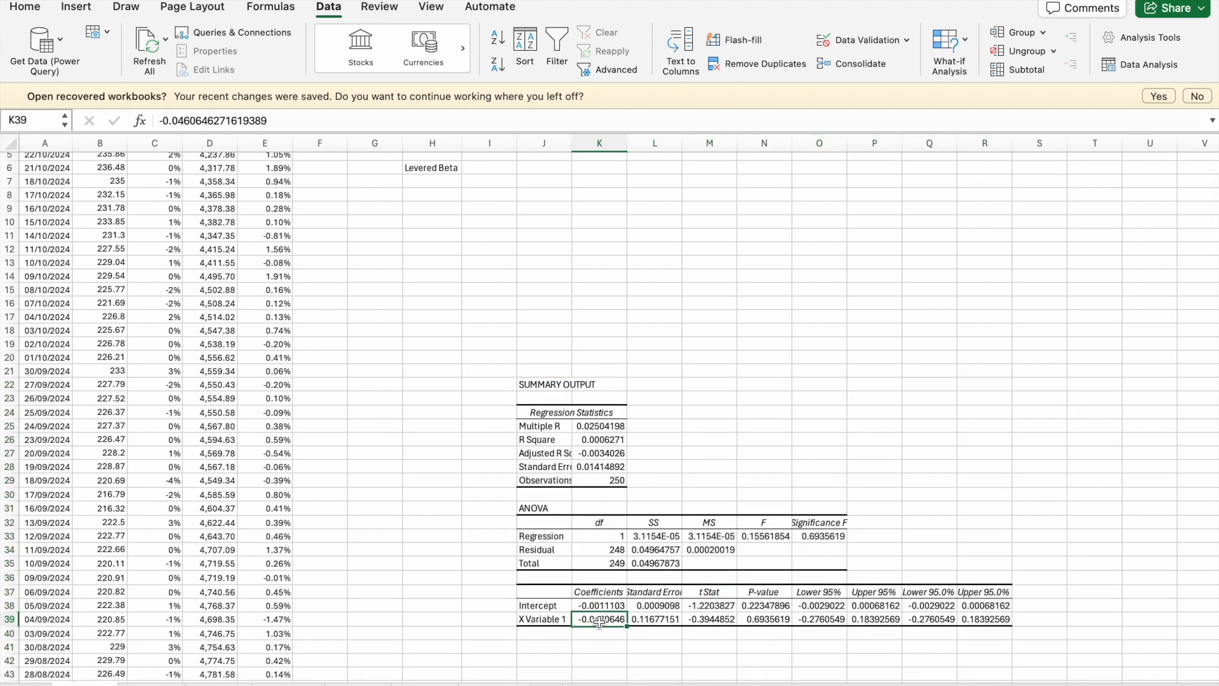
click(497, 168)
key(super+v)
click(506, 197)
click(494, 169)
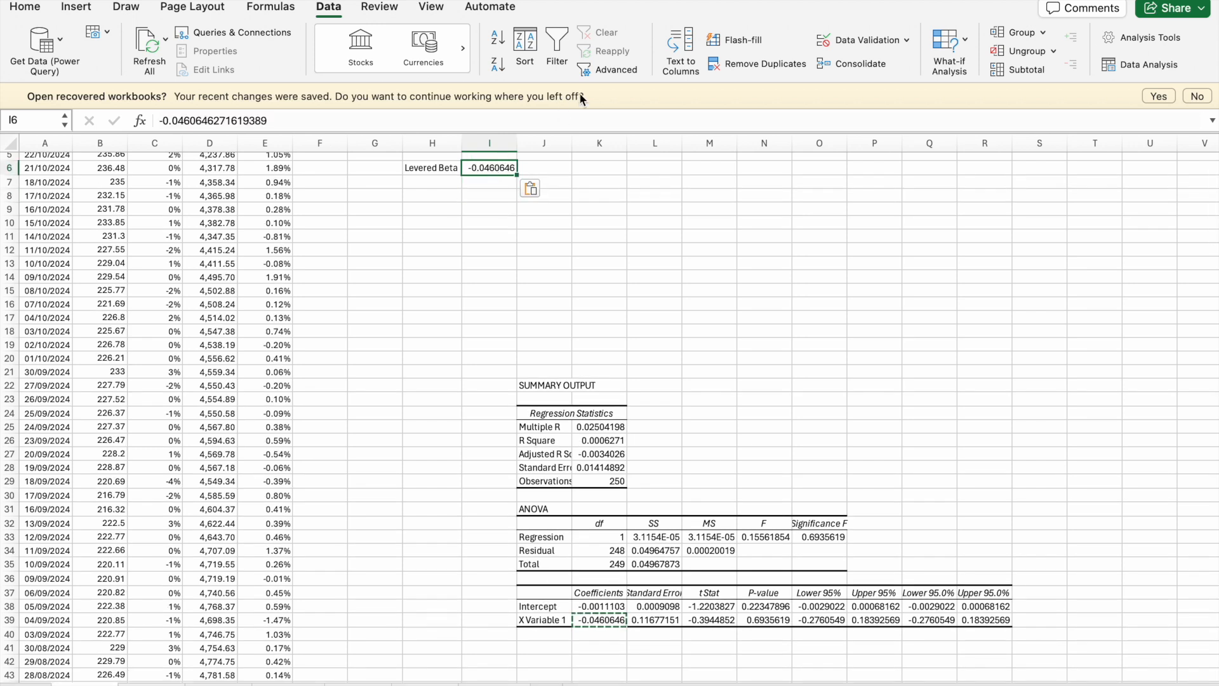
- Format the levered beta in I6 to show three decimal places
click(25, 7)
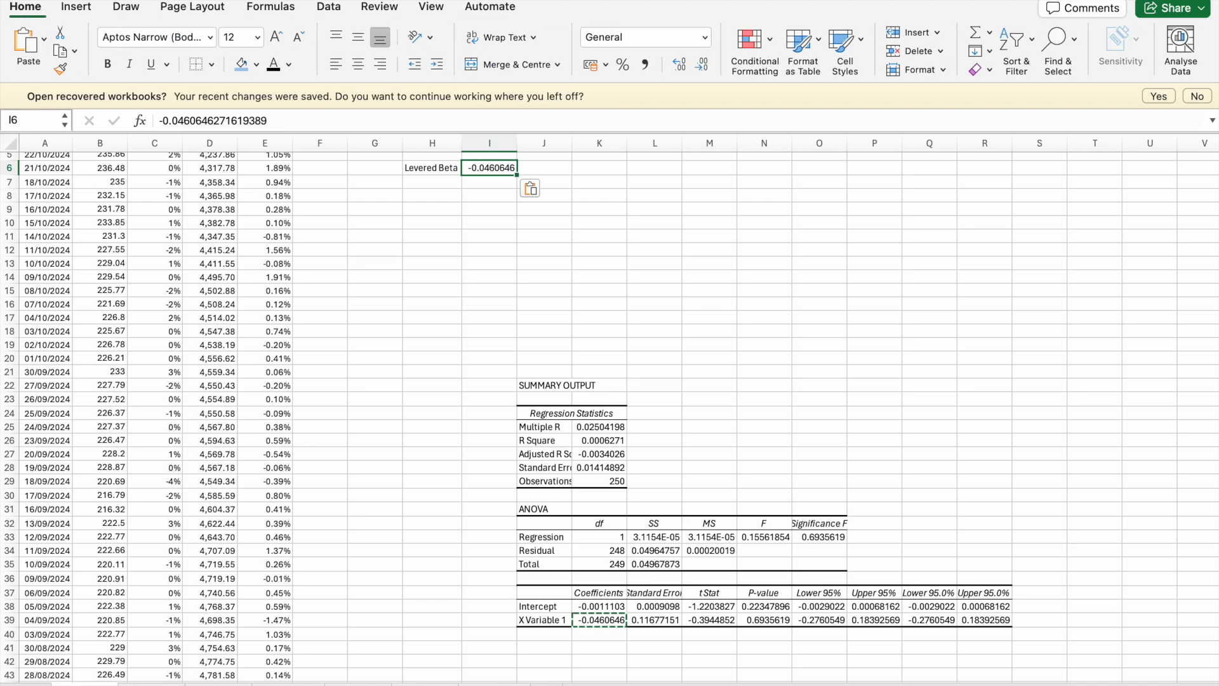
click(710, 67)
click(709, 67)
click(710, 68)
click(710, 67)
click(710, 67)
click(680, 63)
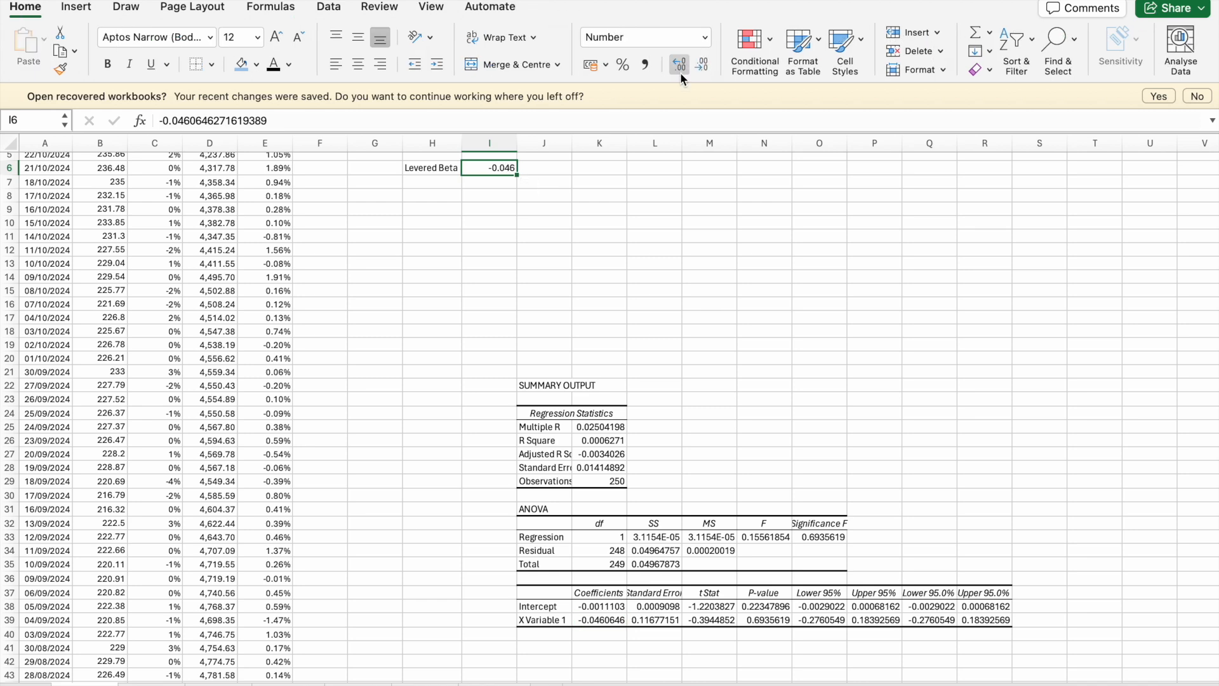
click(676, 235)
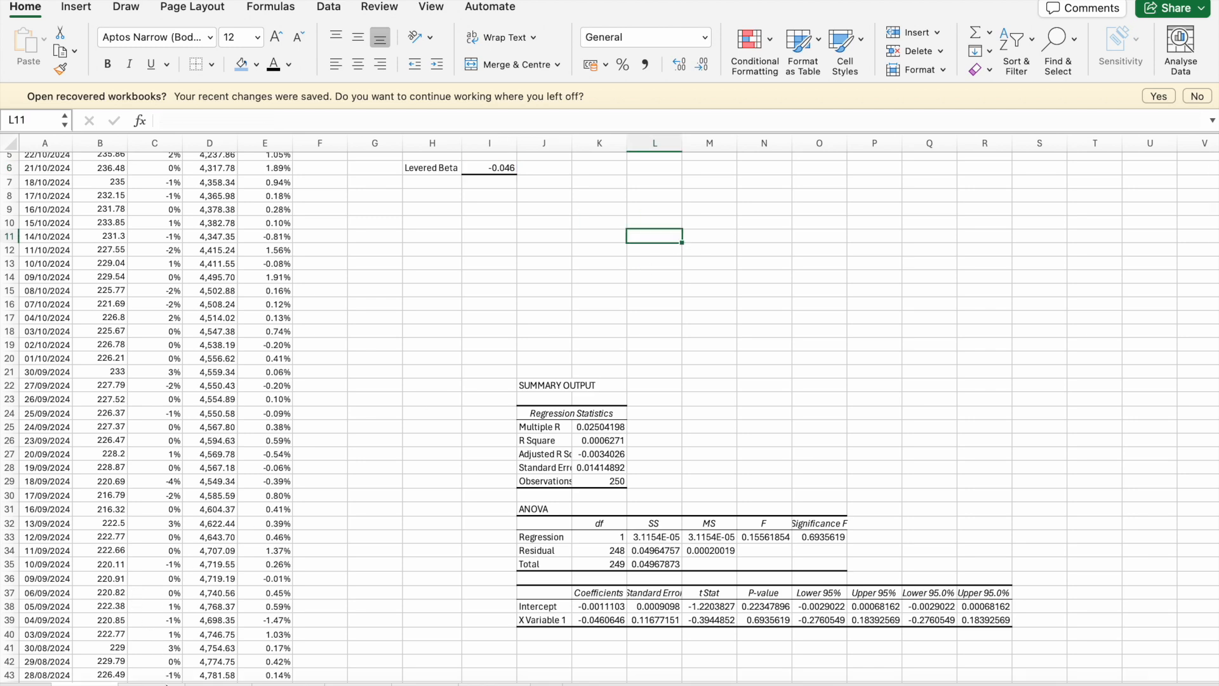
- Switch to the AMD sheet and add the label Beta in cell G8
click(166, 678)
click(481, 379)
scroll(481, 379, up, 3)
scroll(481, 378, down, 3)
scroll(481, 378, up, 3)
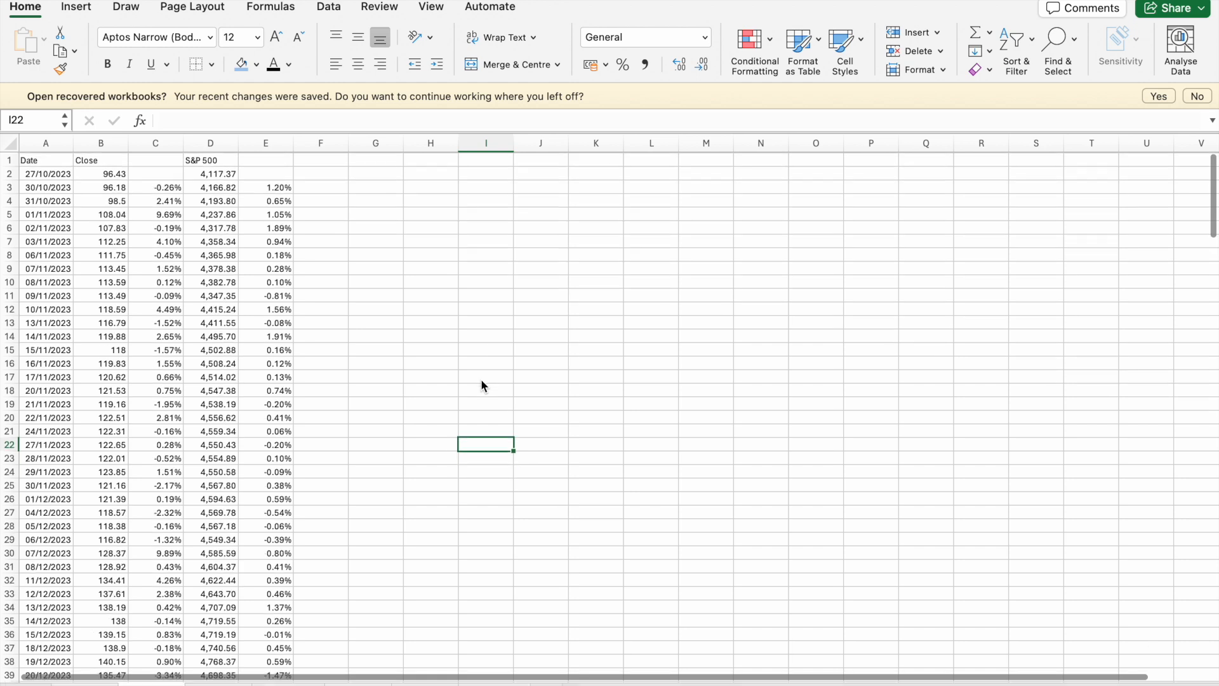
scroll(481, 378, down, 2)
scroll(458, 365, up, 2)
click(359, 257)
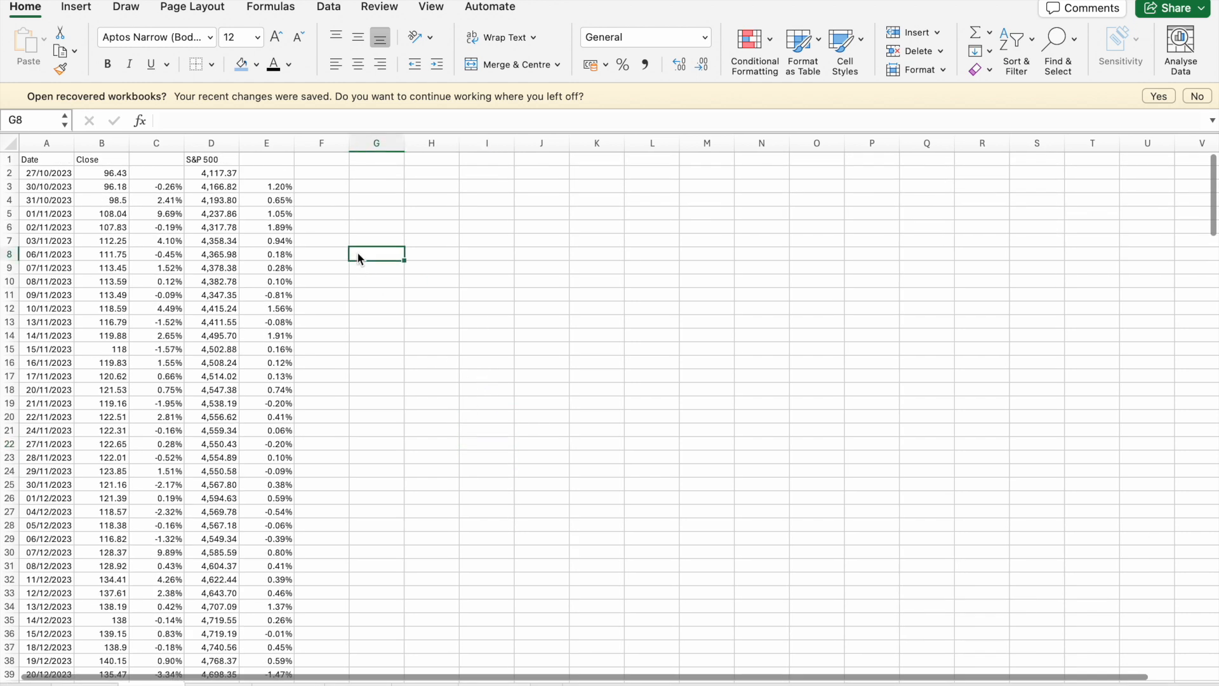
text(Beta)
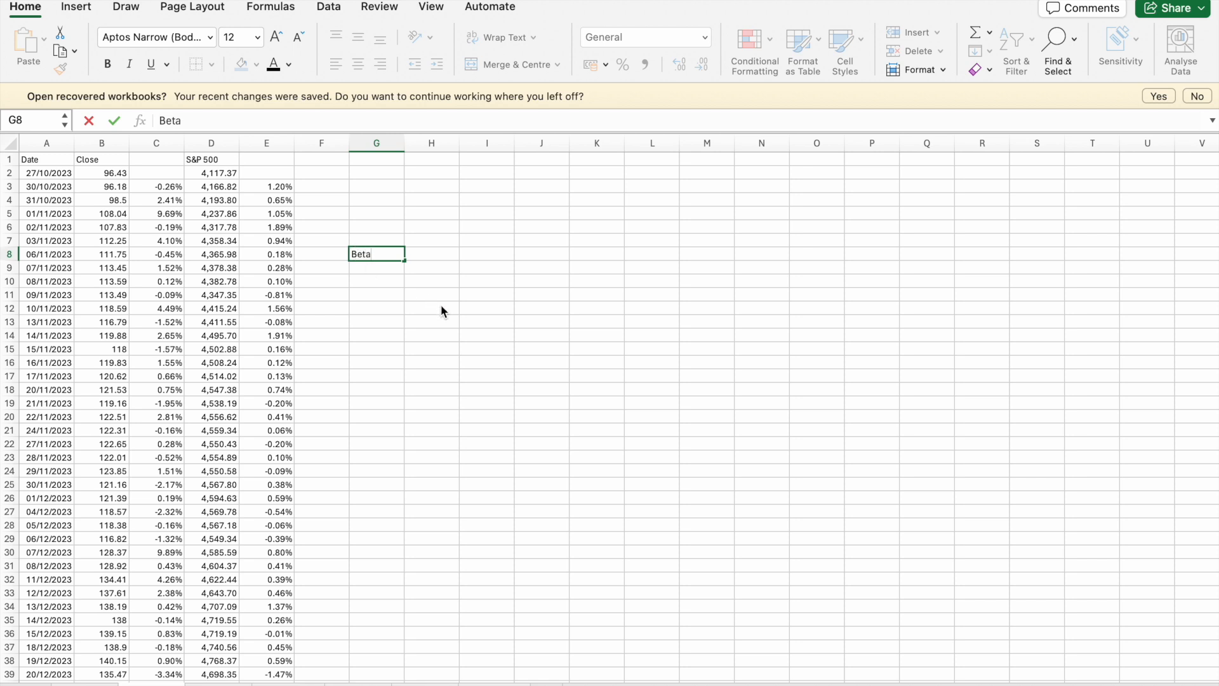
click(442, 309)
click(438, 258)
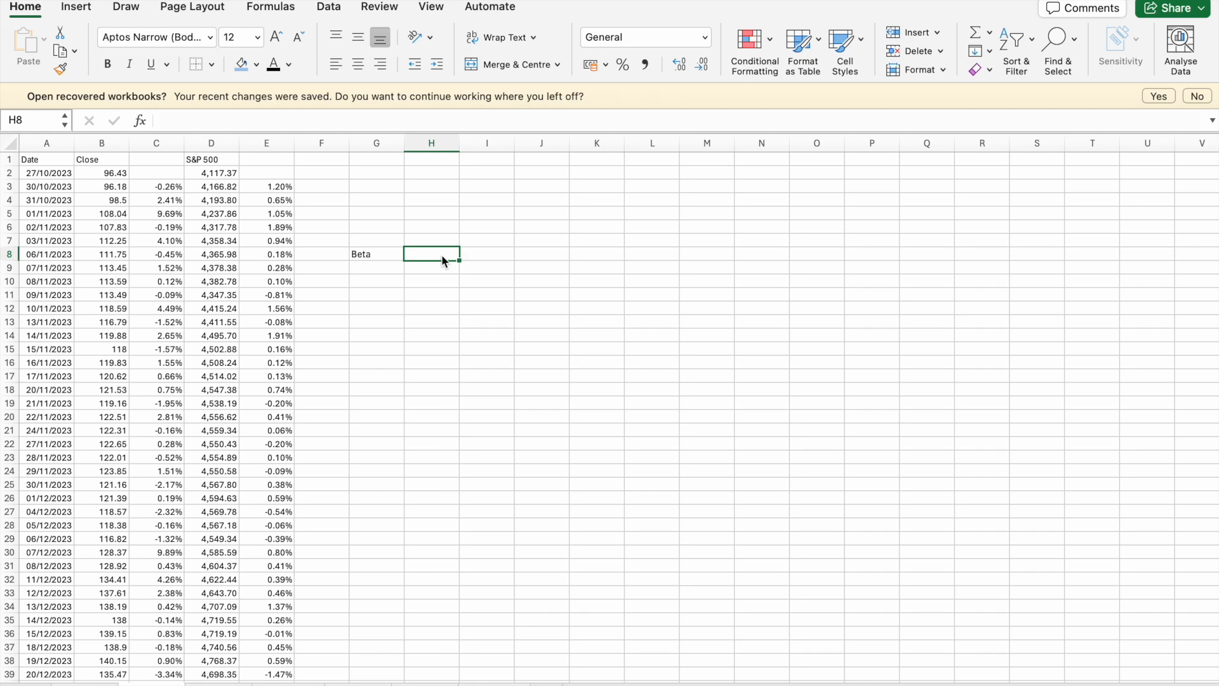
- Change the label in G8 of the AMD sheet to Levered Beta and widen column G to fit it
click(347, 253)
click(357, 254)
click(191, 123)
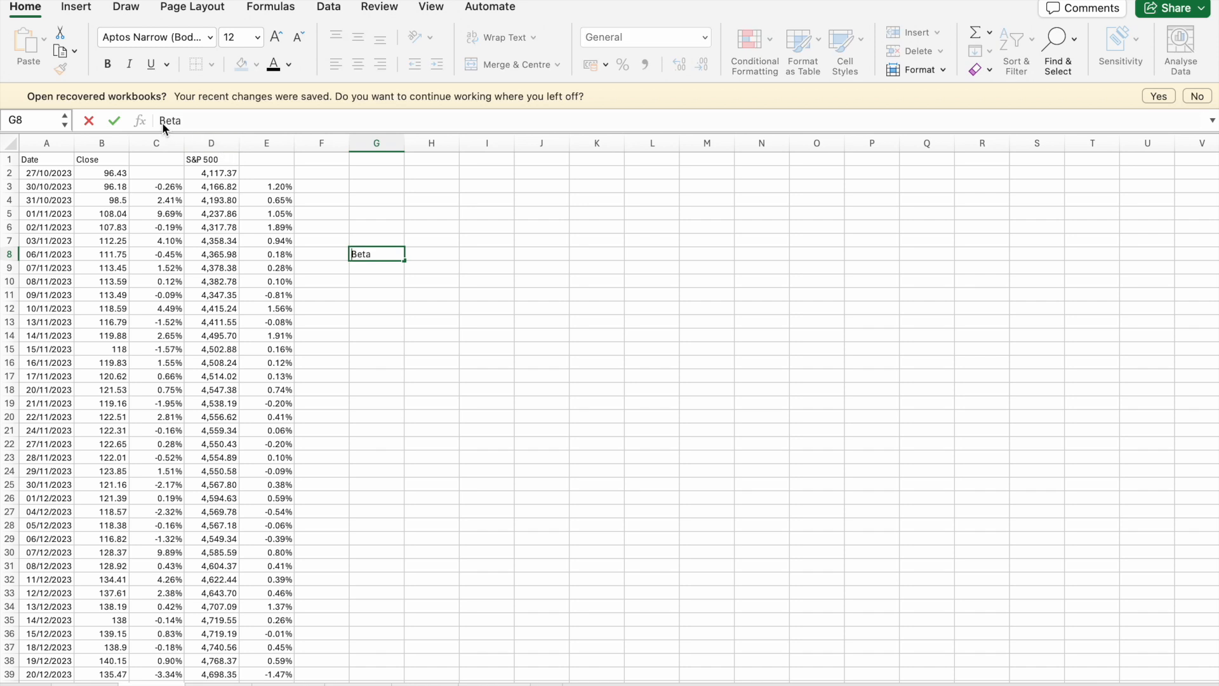
text(Levered)
click(365, 279)
click(440, 242)
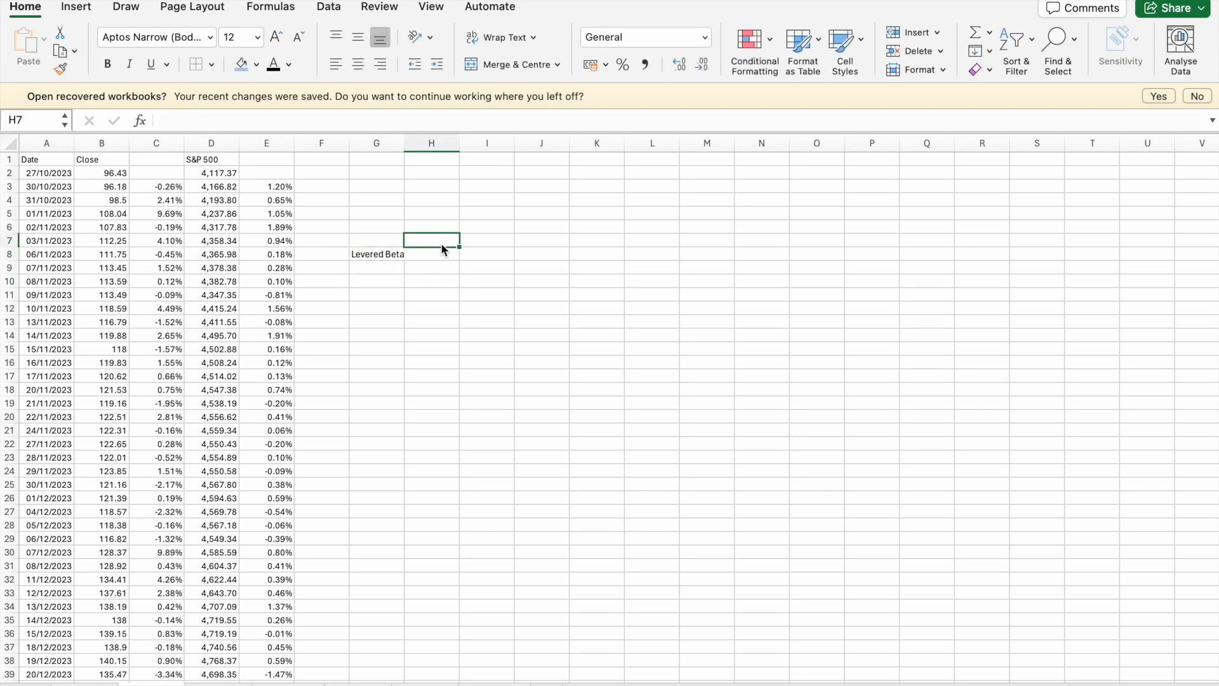
drag(407, 145, 410, 145)
click(562, 333)
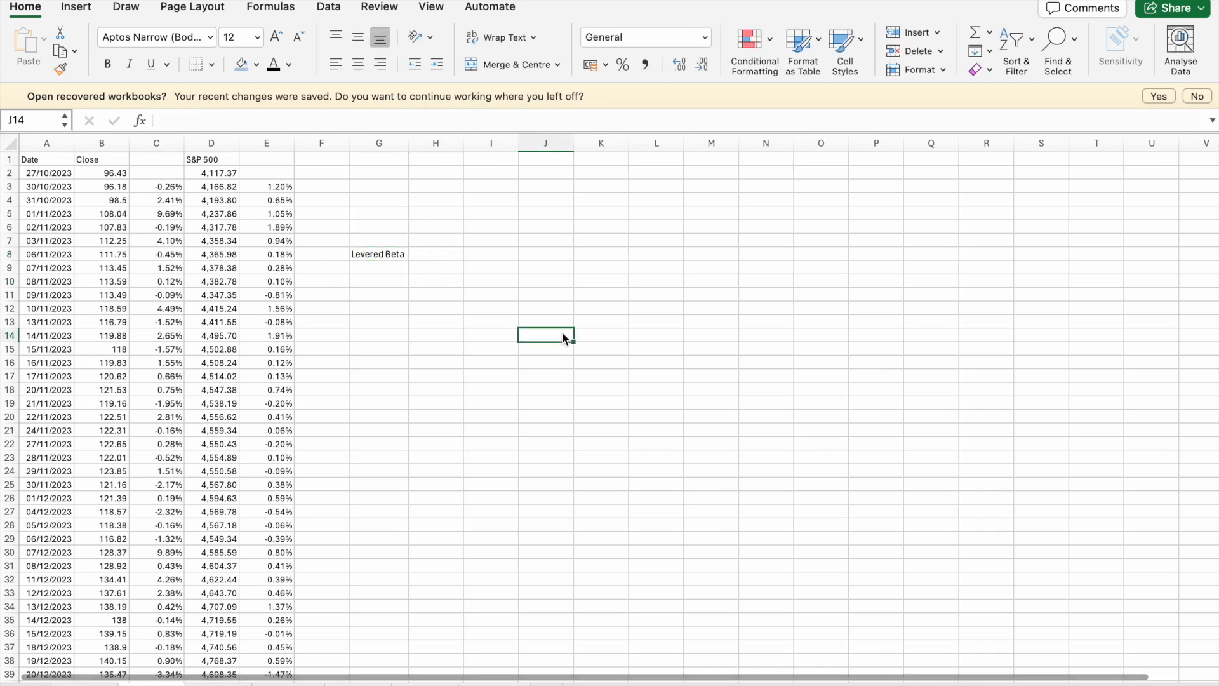
- Run a Regression on the AMD sheet with Y range $C$3:$C$252, X range $E$3:$E$252 and output range $J$22
click(513, 353)
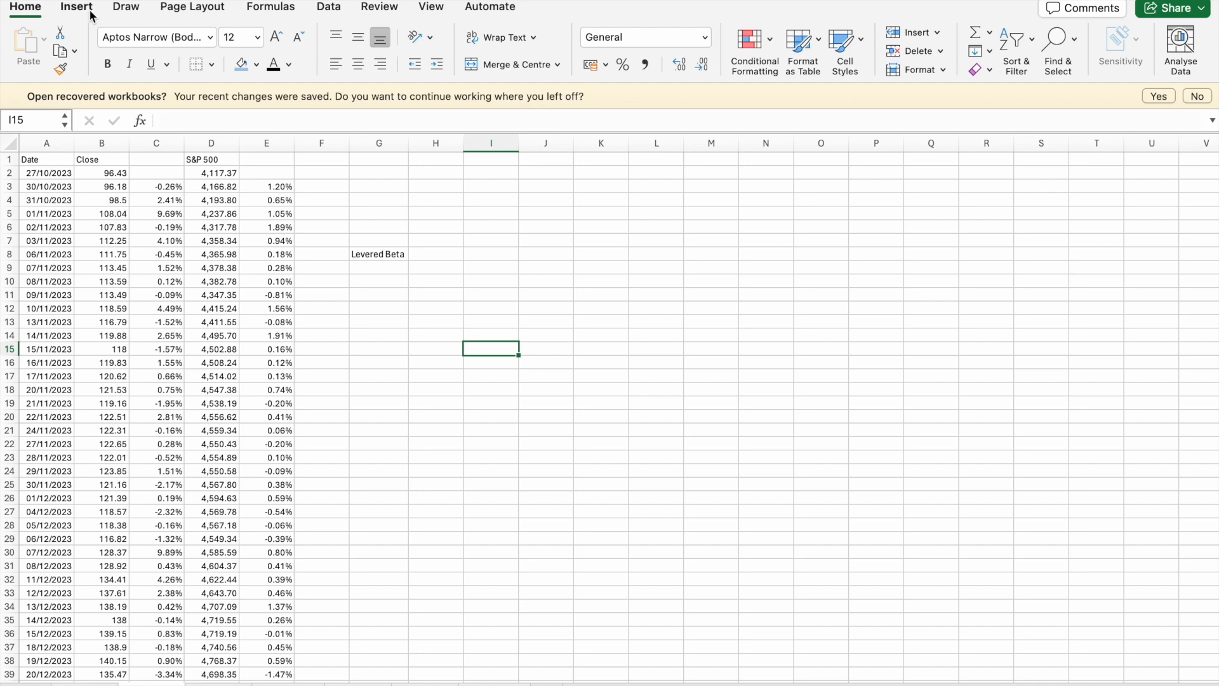
click(331, 12)
click(1140, 66)
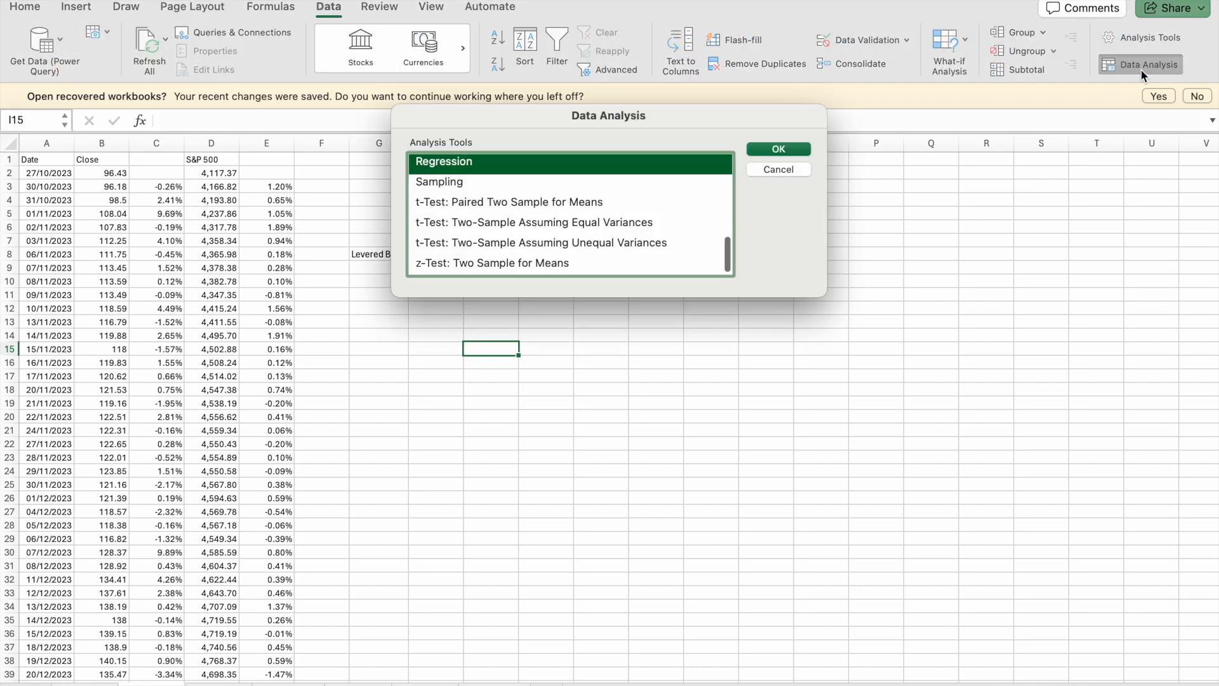
click(766, 149)
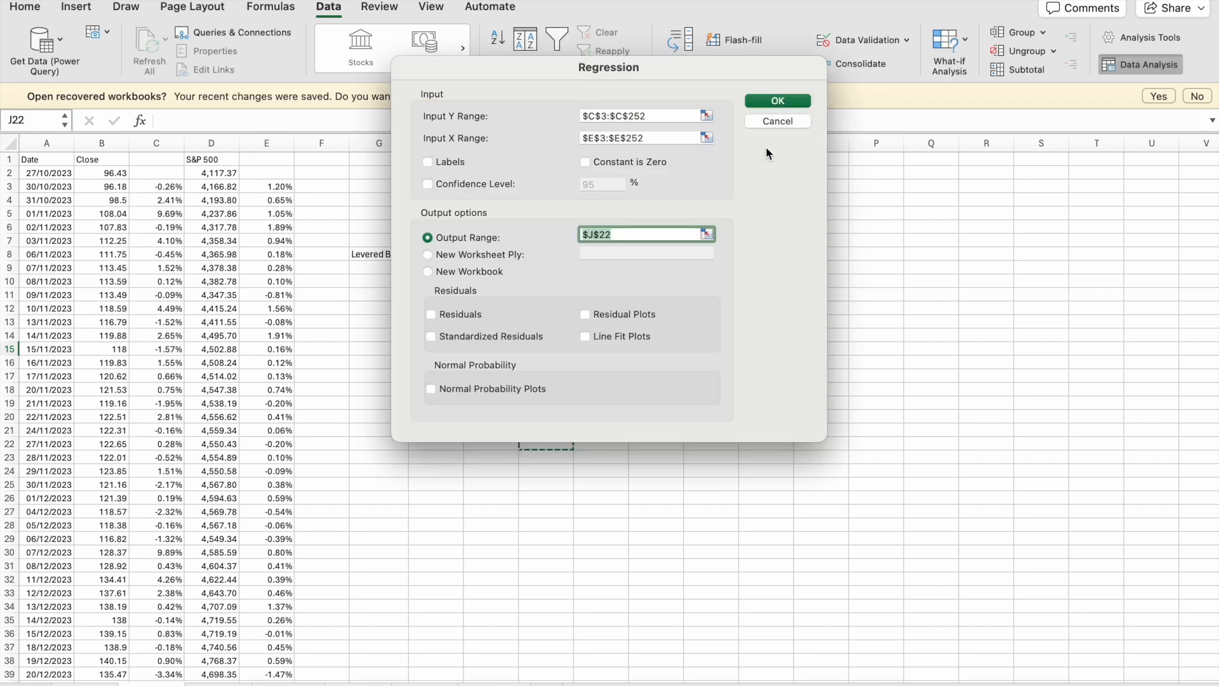
click(645, 117)
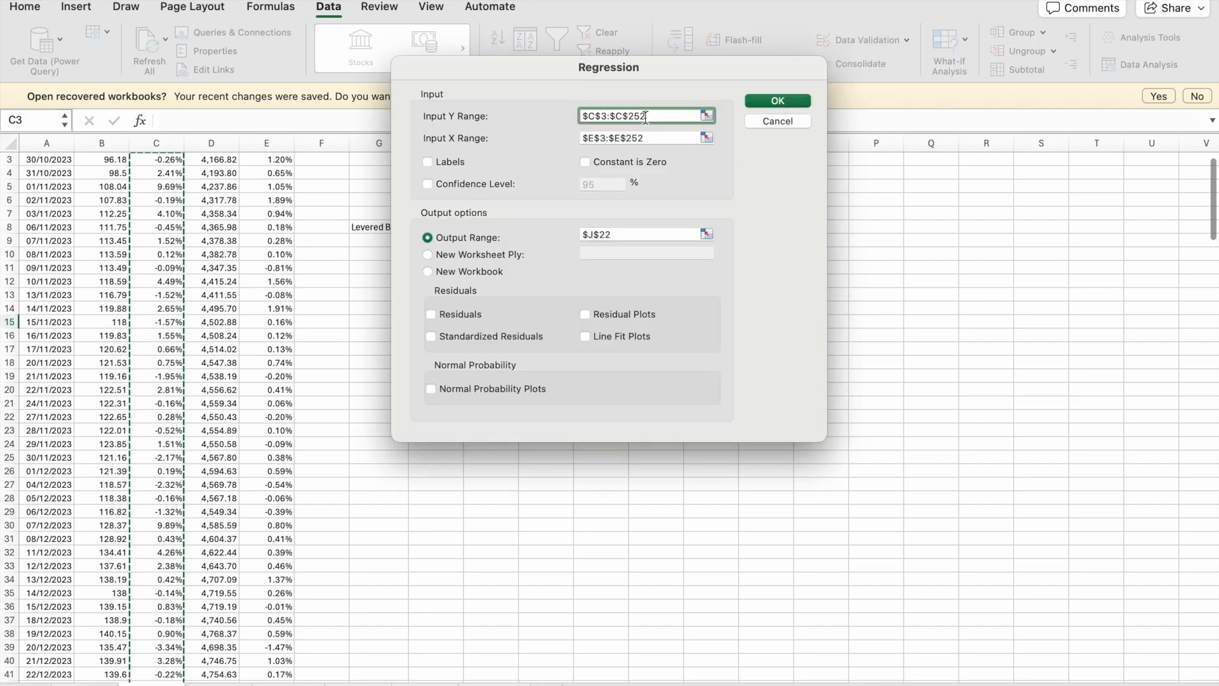
click(654, 139)
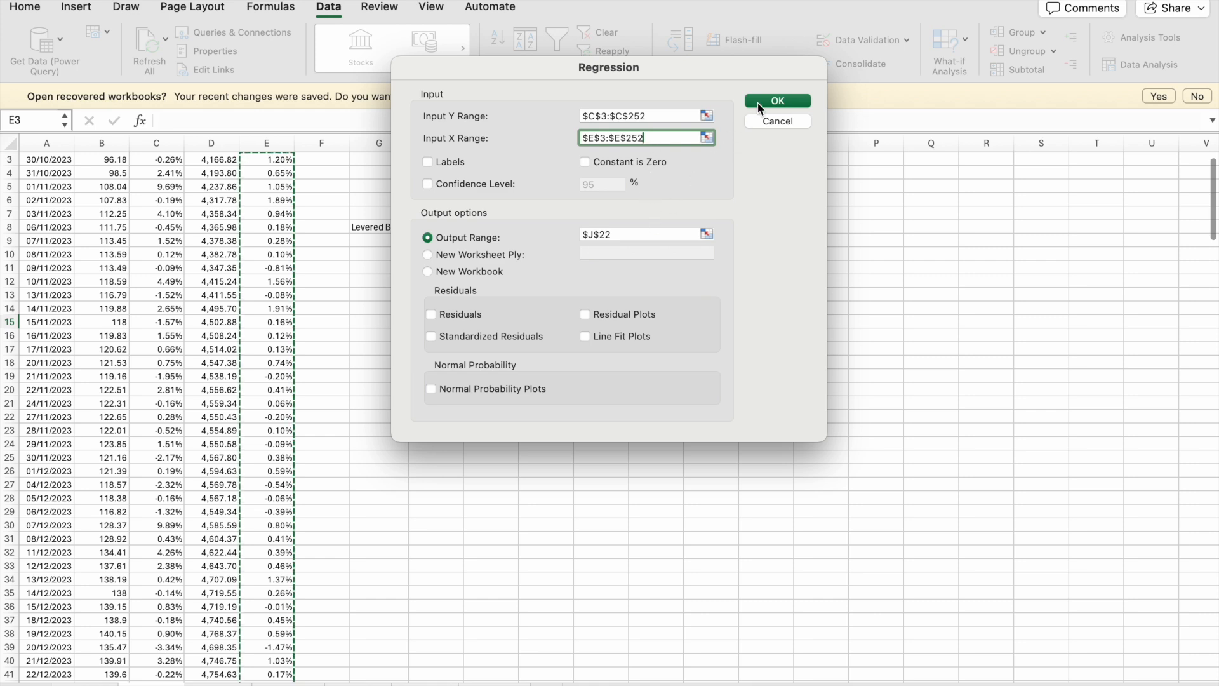
click(799, 100)
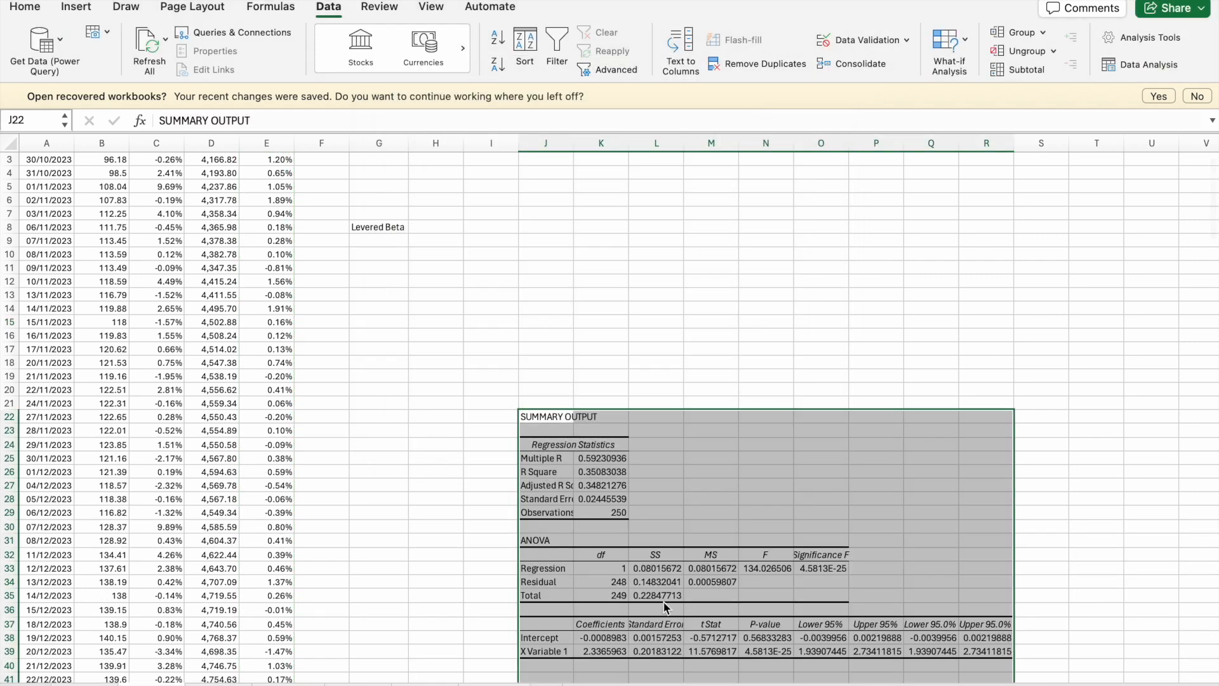
- Copy the X Variable 1 coefficient from K39 of the AMD regression output into H8, beside the Levered Beta label
scroll(613, 613, down, 2)
click(607, 604)
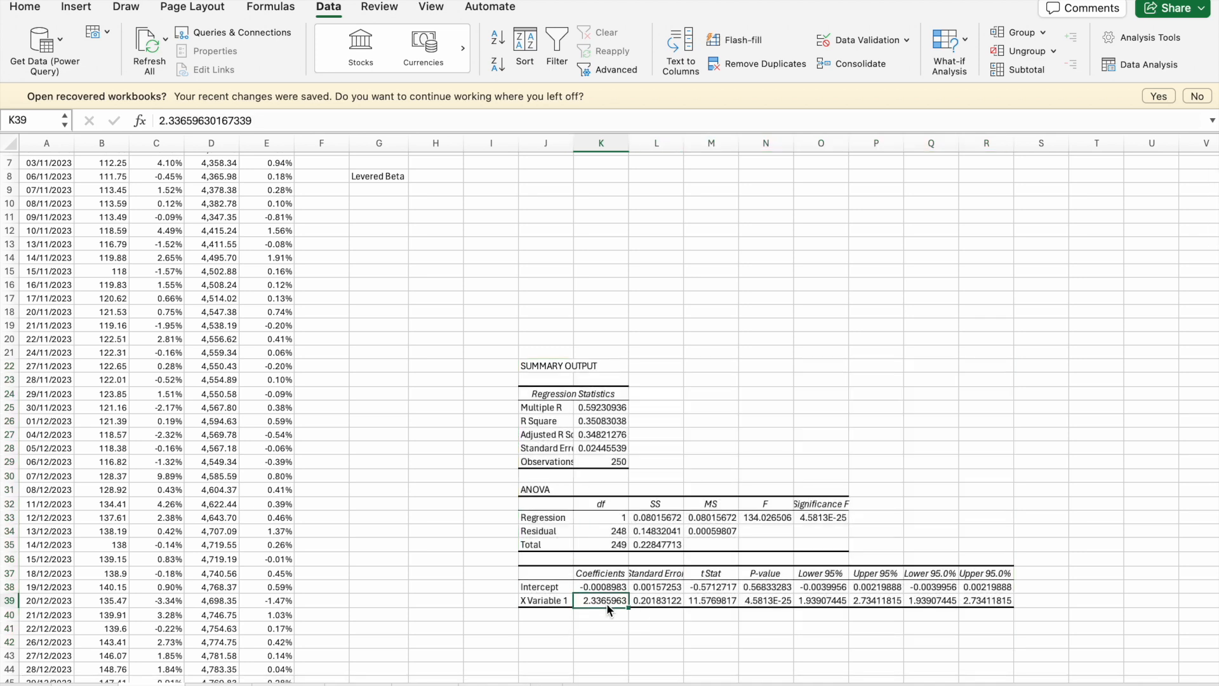
scroll(607, 603, up, 3)
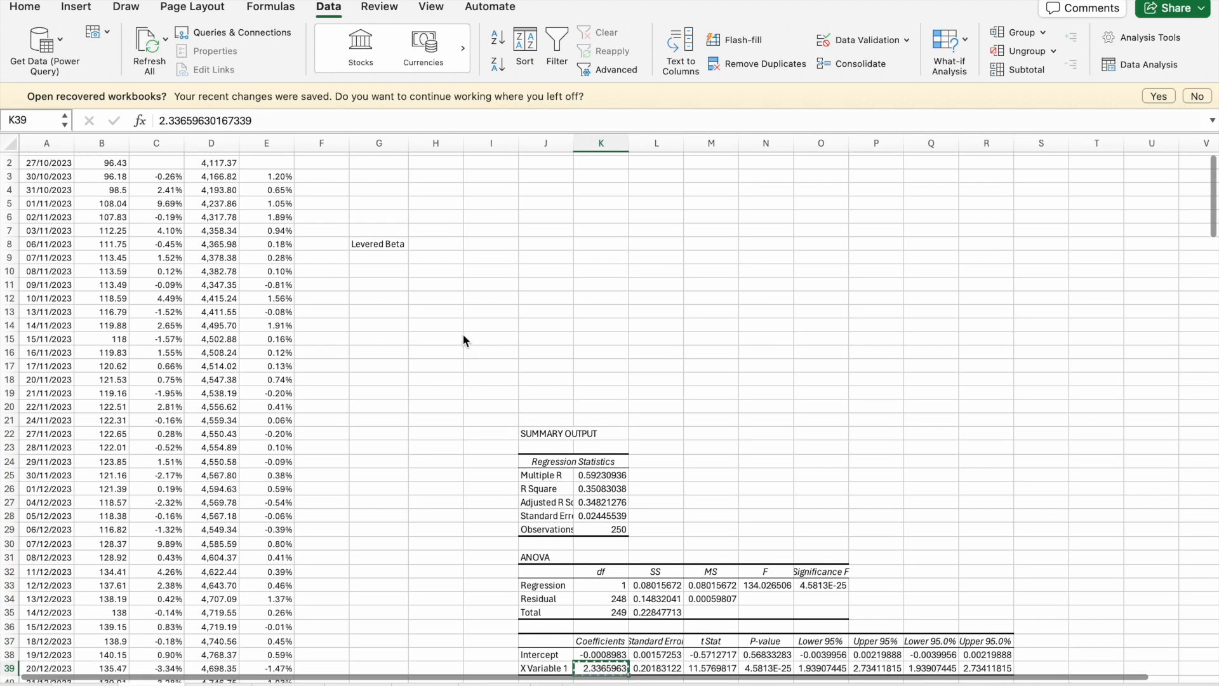
click(434, 244)
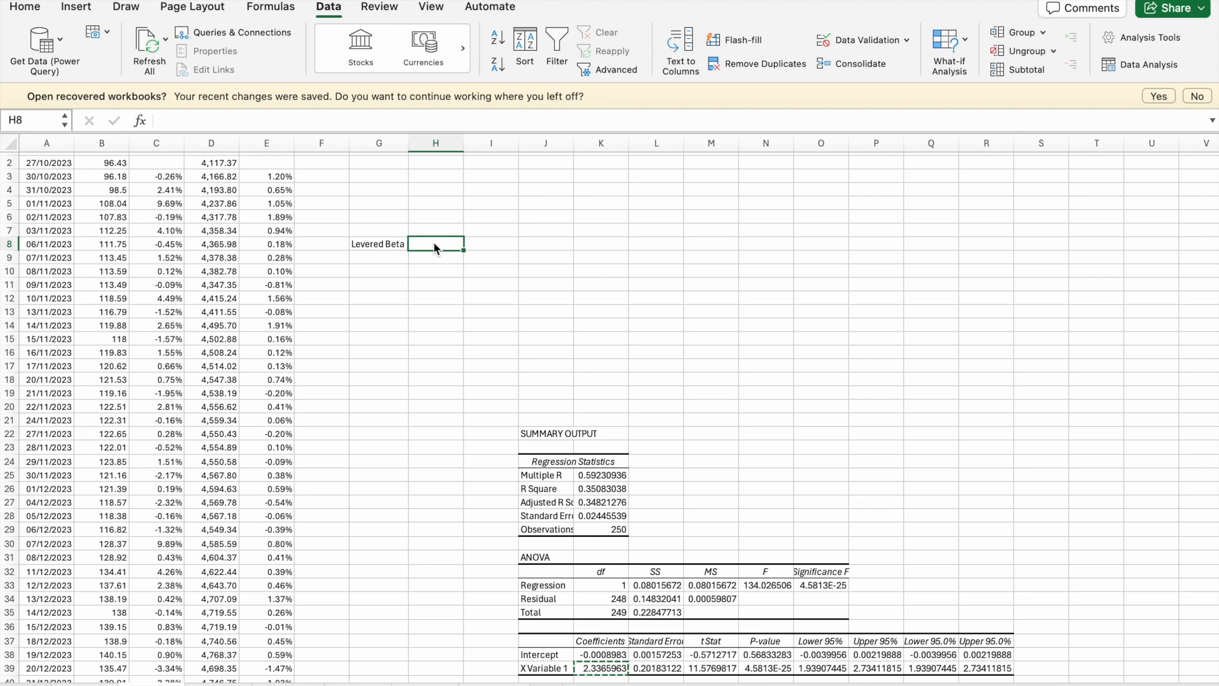
key(super+v)
click(456, 328)
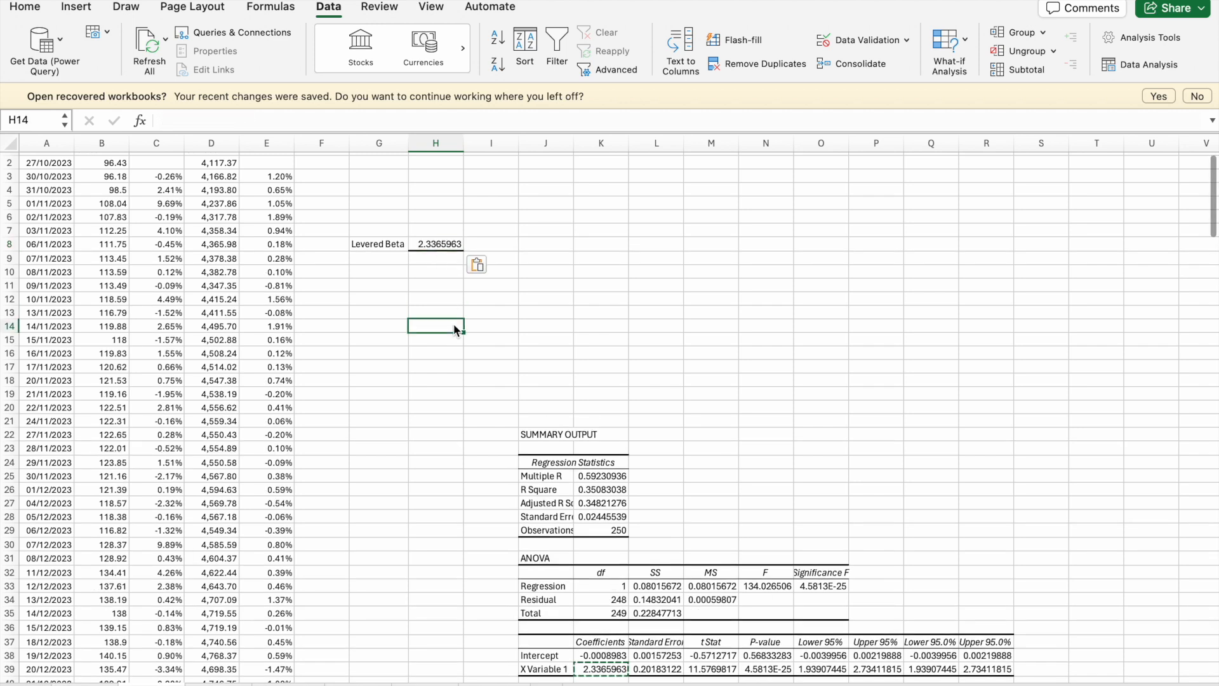
- Clear the border around the AMD levered beta in H8 and reduce the number of decimal places it shows
click(440, 244)
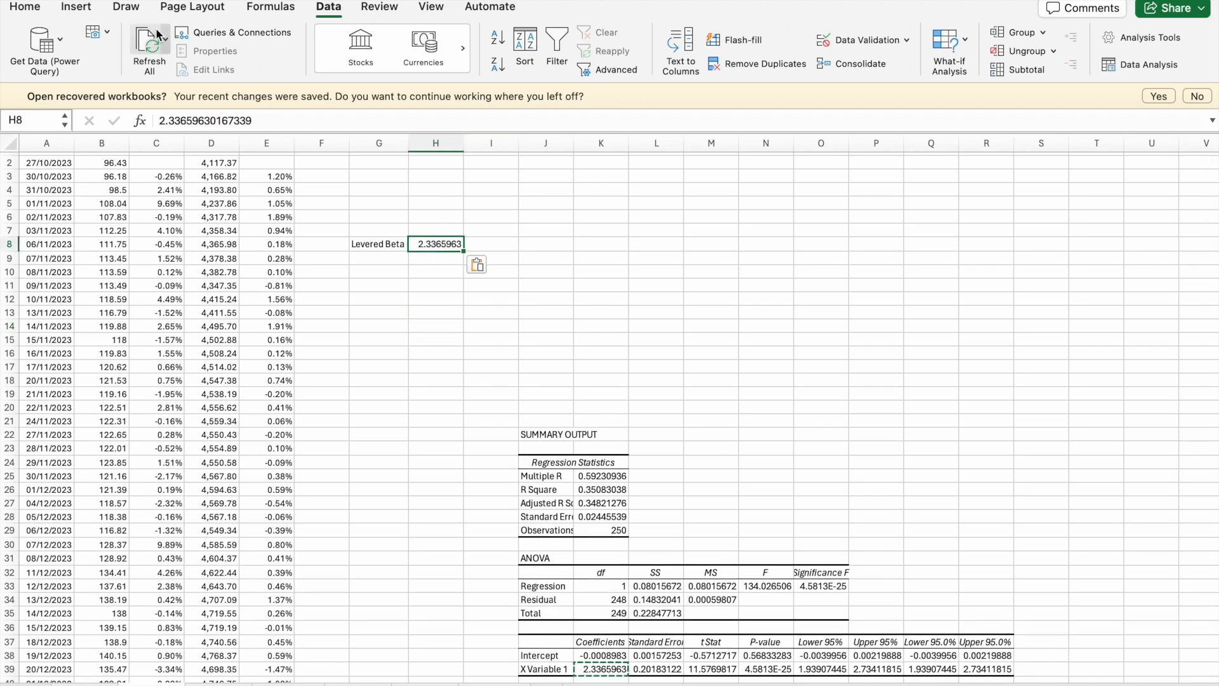
click(35, 8)
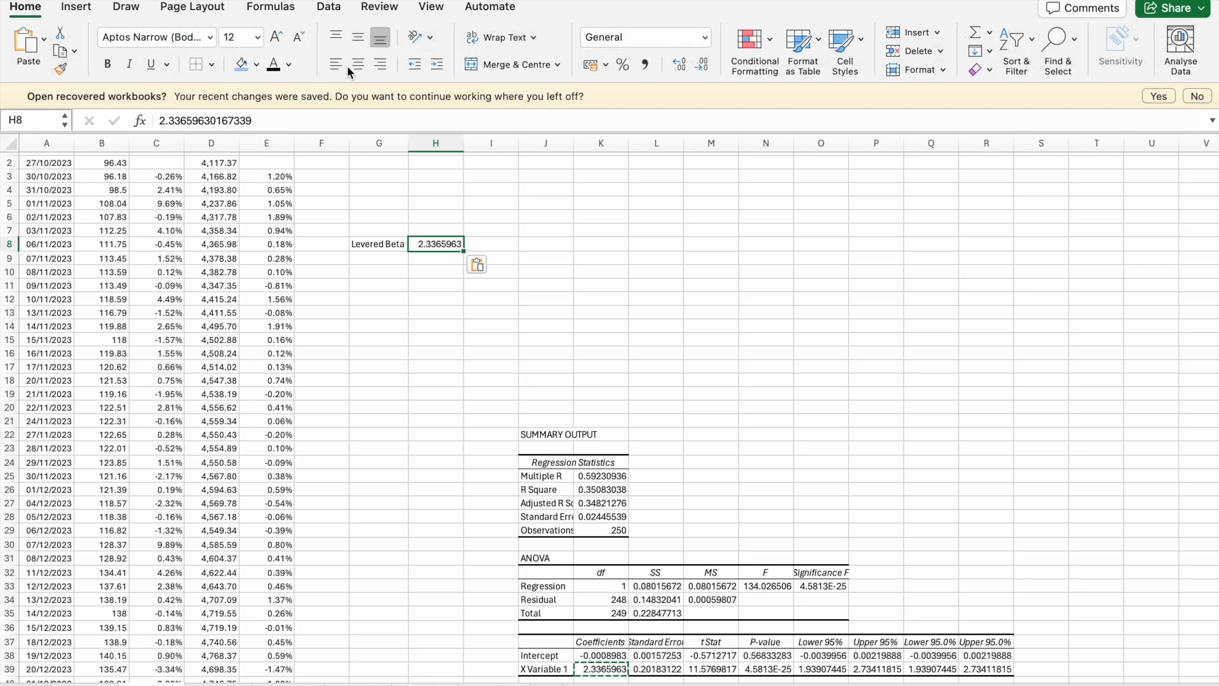
click(195, 66)
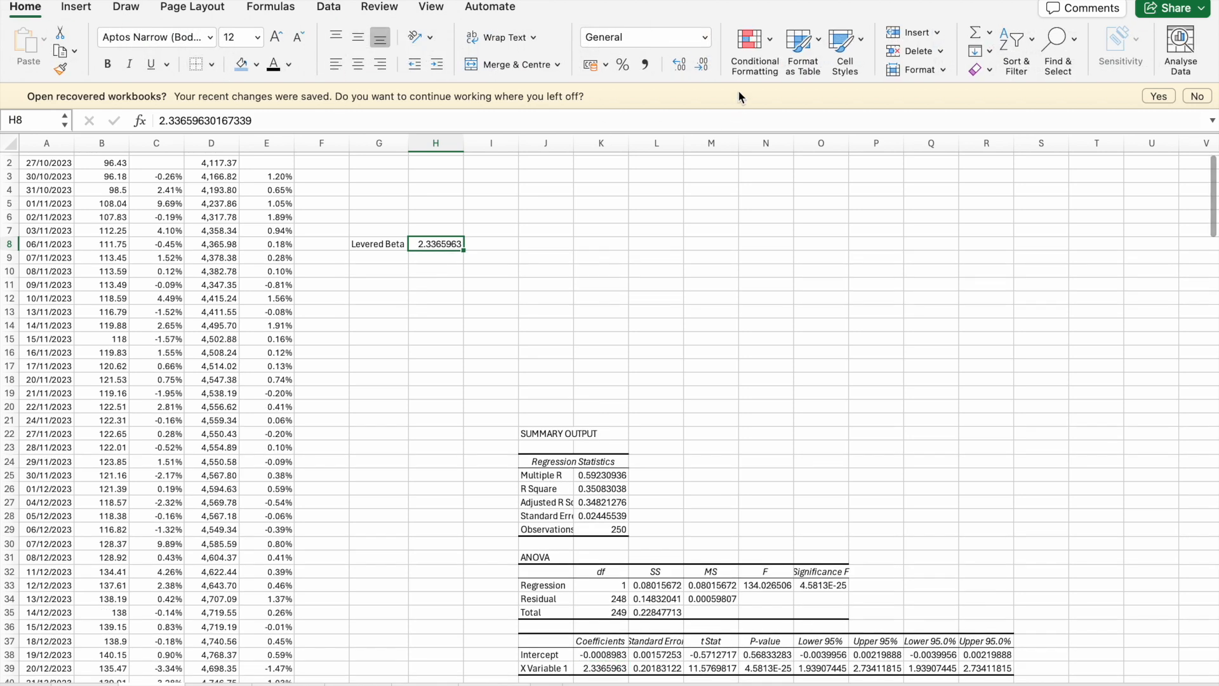
click(703, 65)
click(703, 64)
click(702, 64)
click(703, 64)
click(703, 64)
click(735, 300)
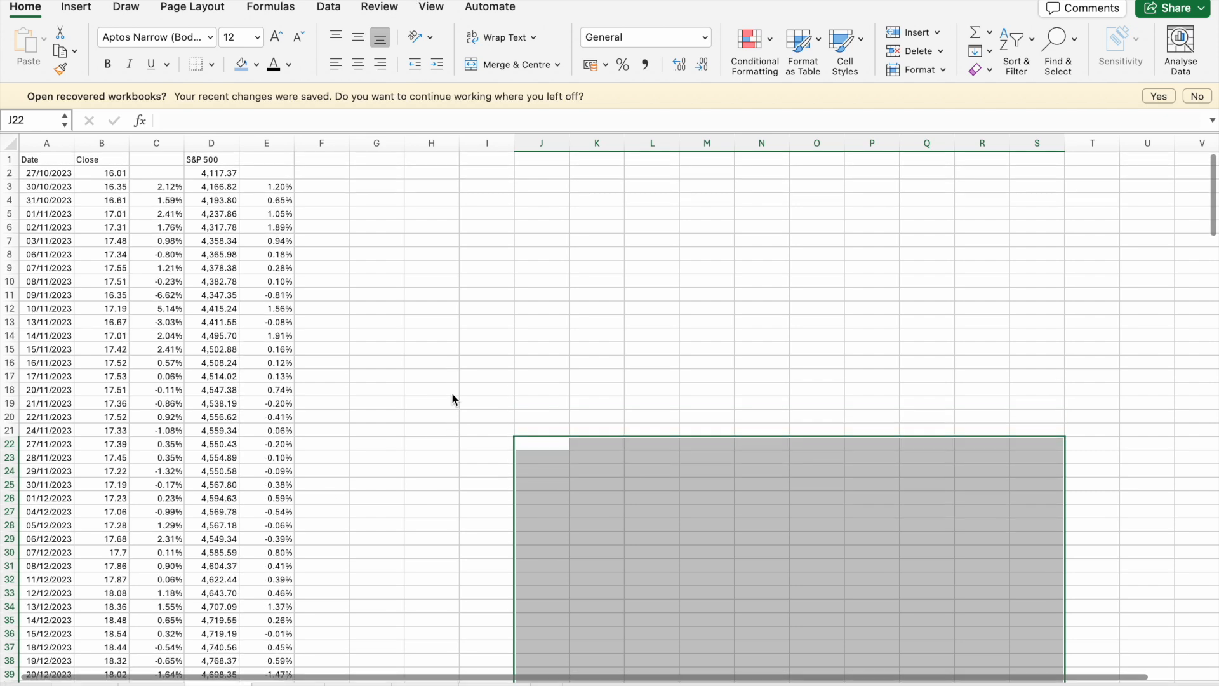
- Add the label Levered beta in G8 of the next stock's sheet and widen column G to fit it
click(489, 322)
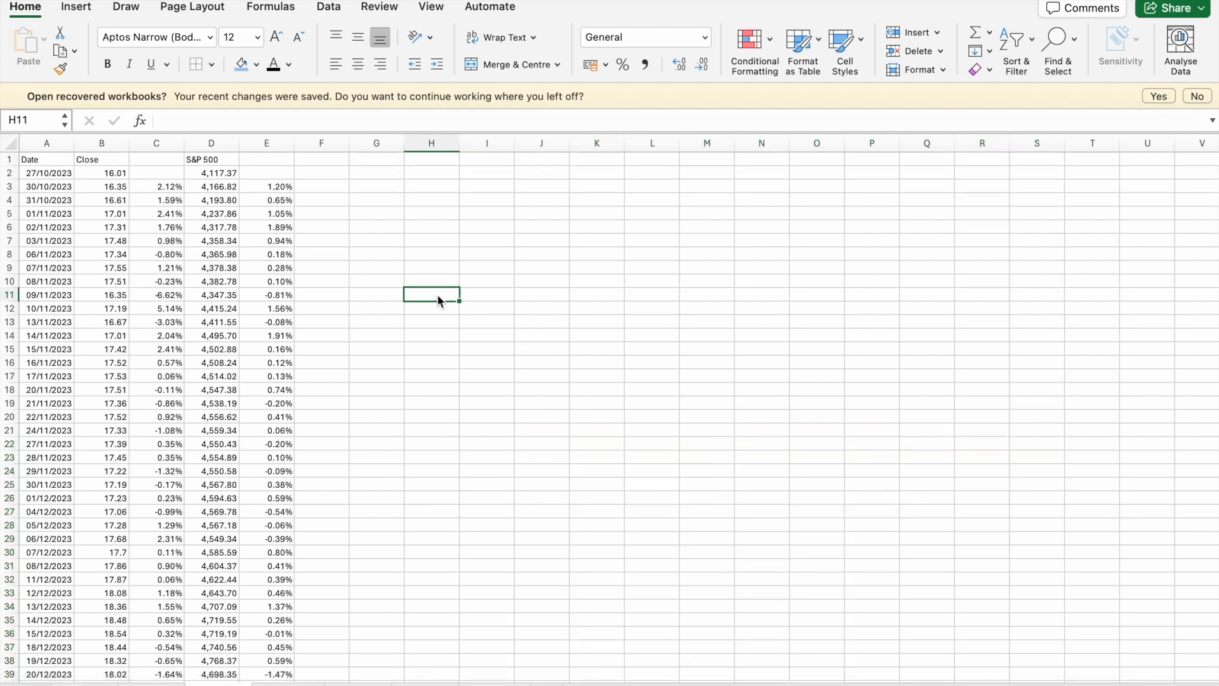
click(369, 257)
text(Levered beta)
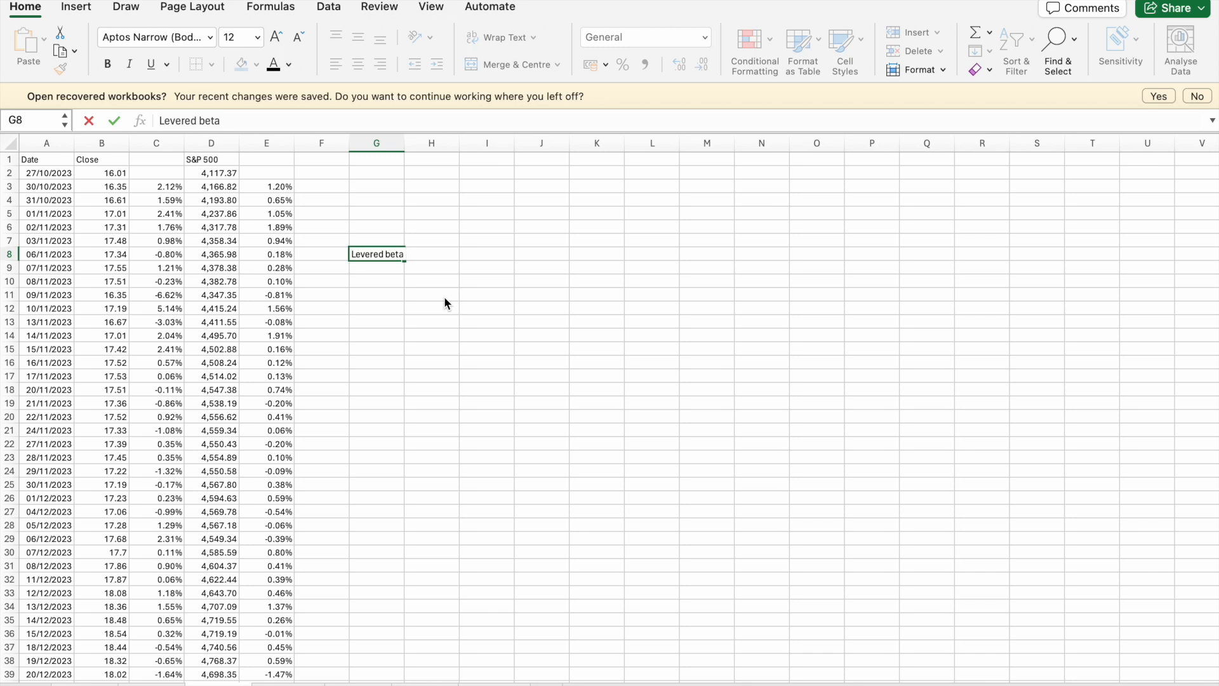
key(Return)
click(409, 258)
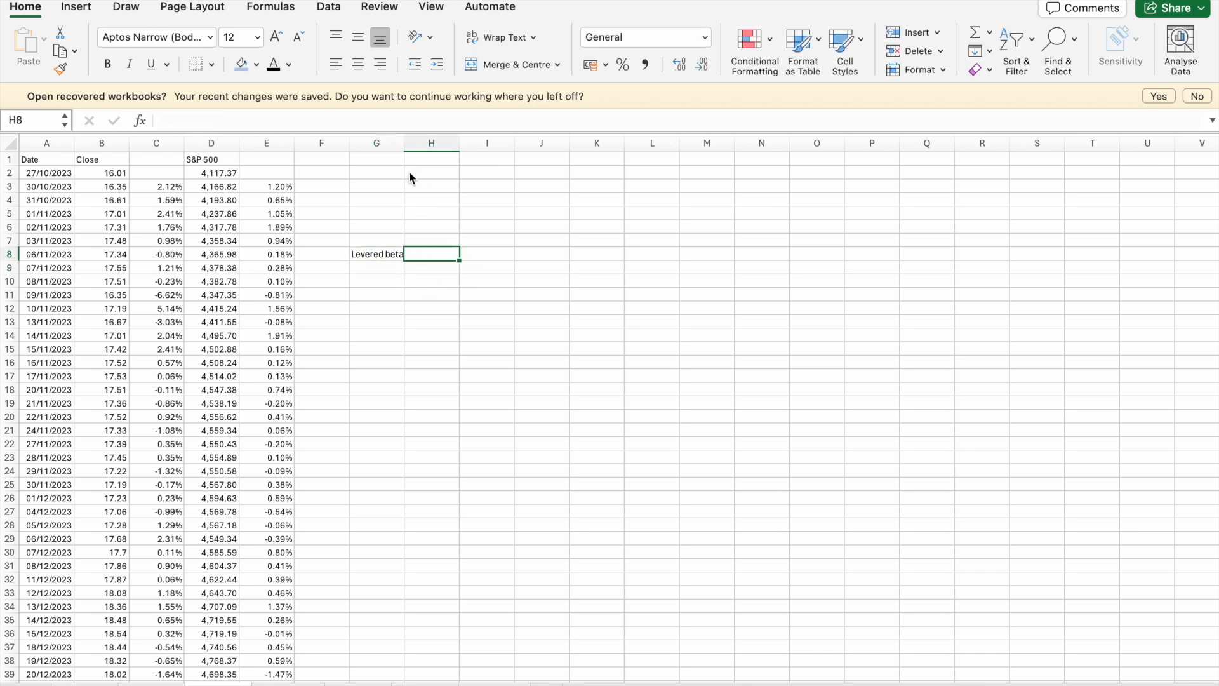
click(482, 245)
click(432, 254)
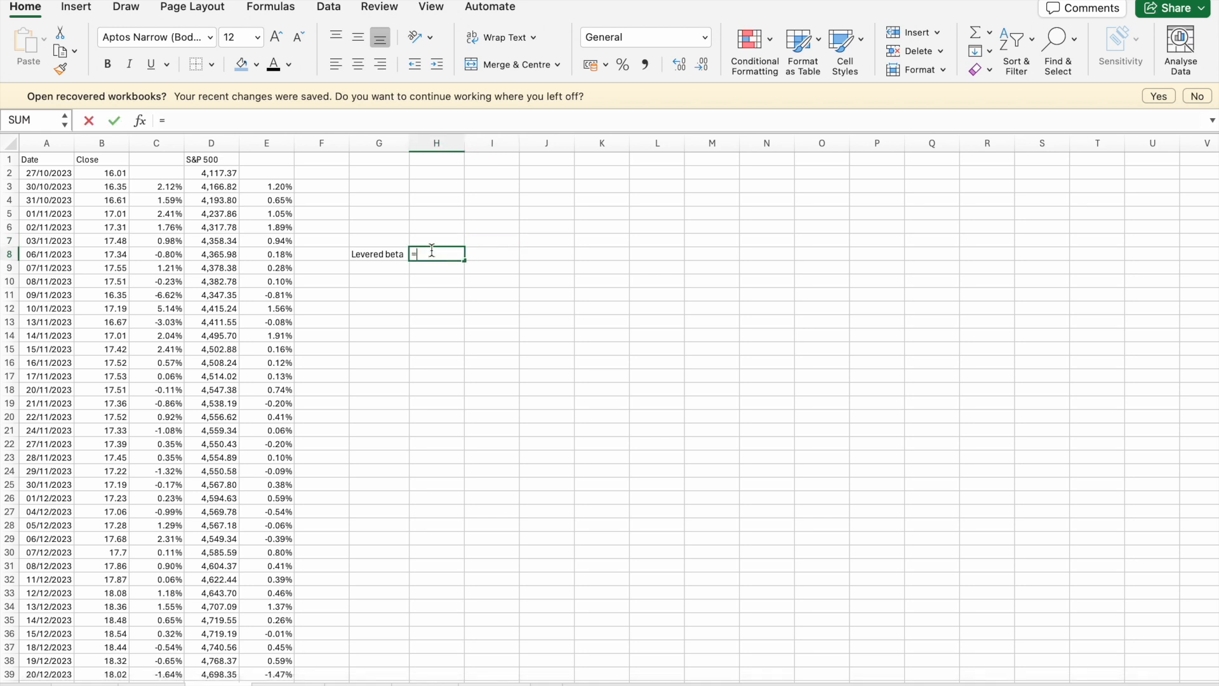
key(Escape)
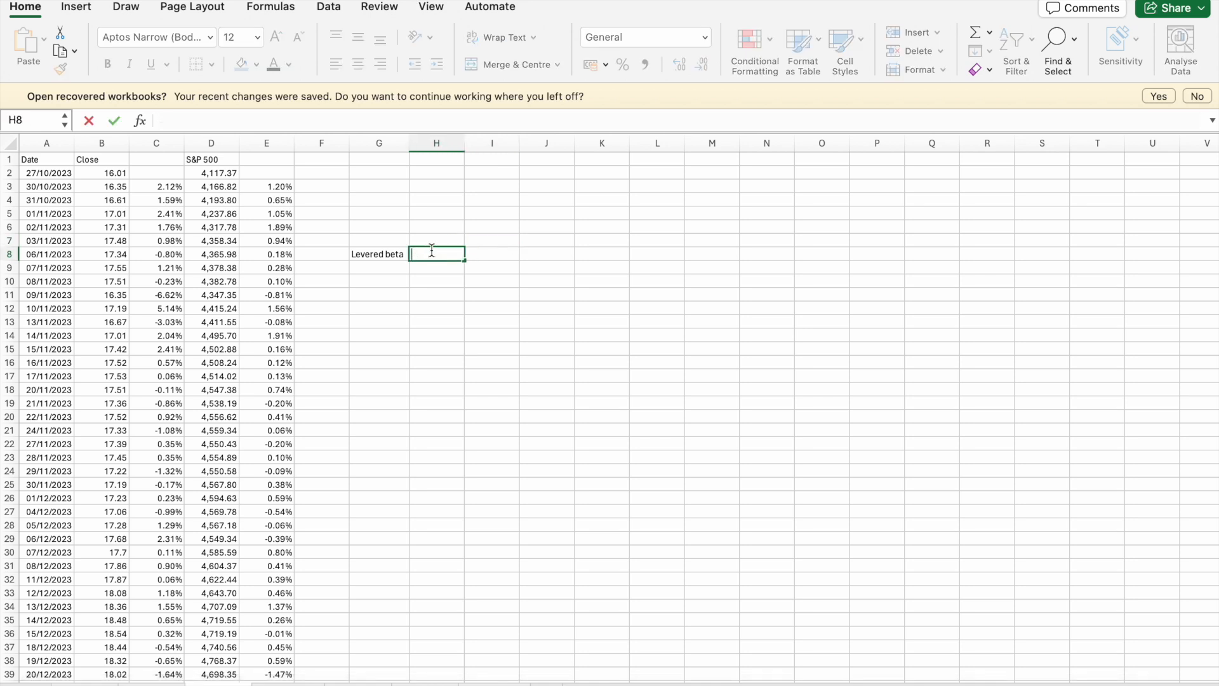
click(511, 387)
- Run a Regression on this stock's returns with Y range $C$3:$C$252, X range $E$3:$E$252 and output range $J$22
click(549, 375)
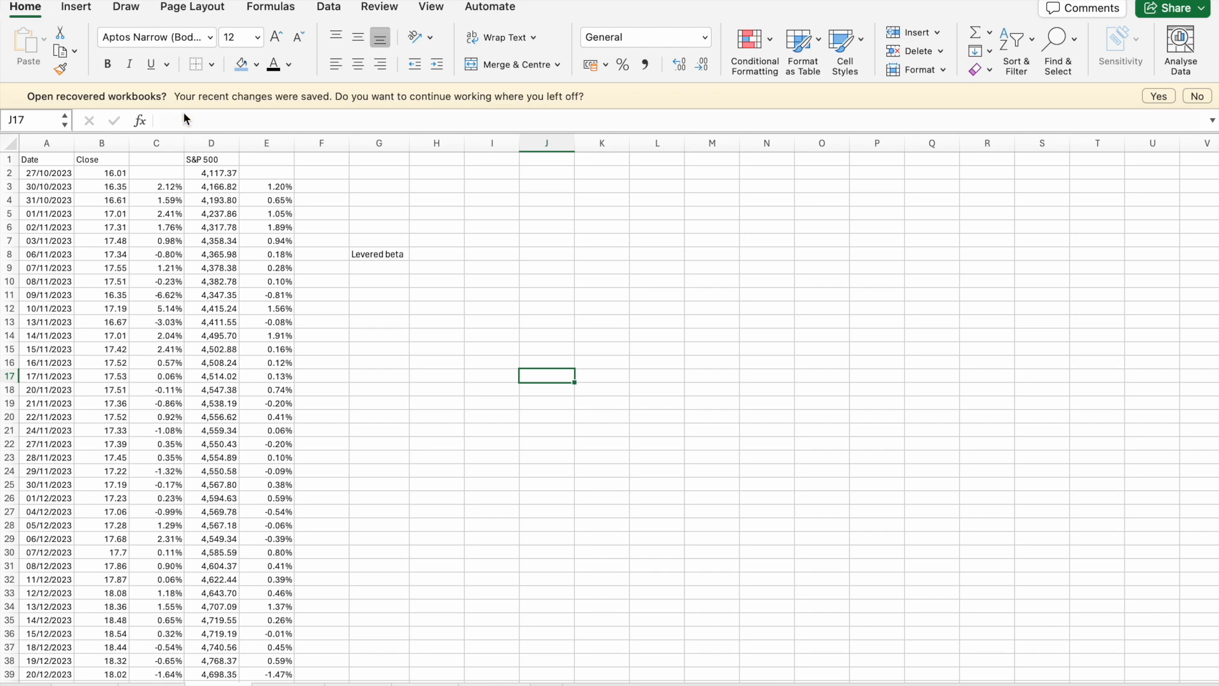
click(335, 12)
click(1130, 70)
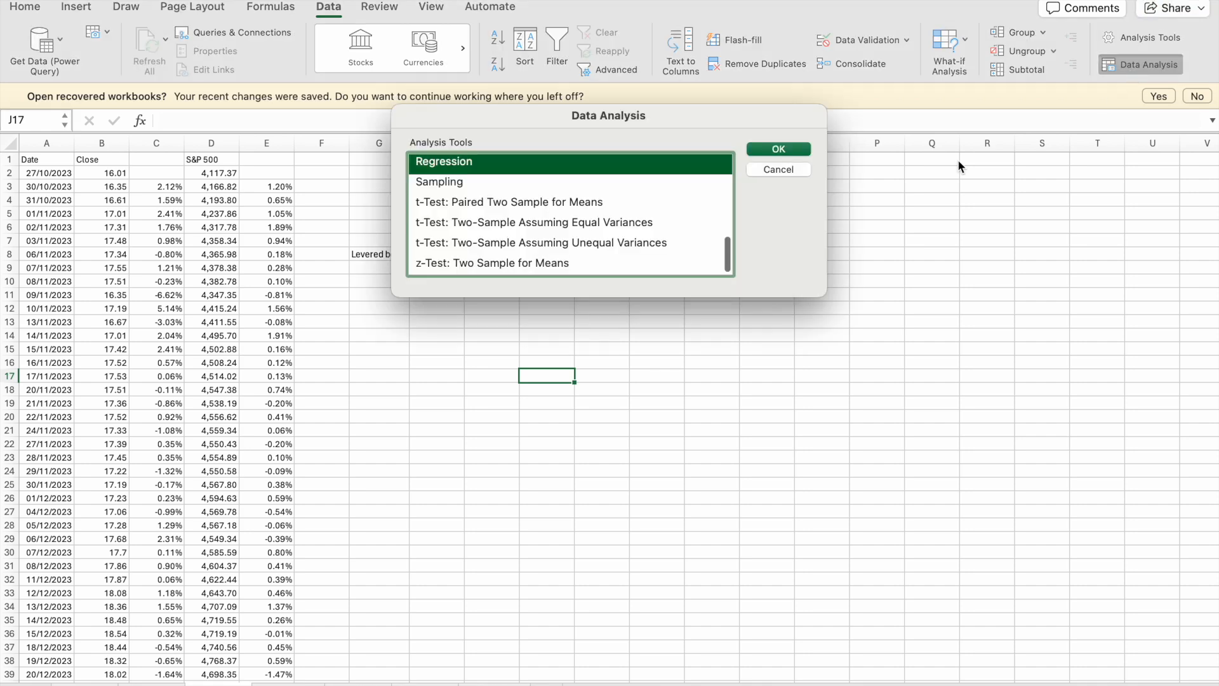
click(778, 149)
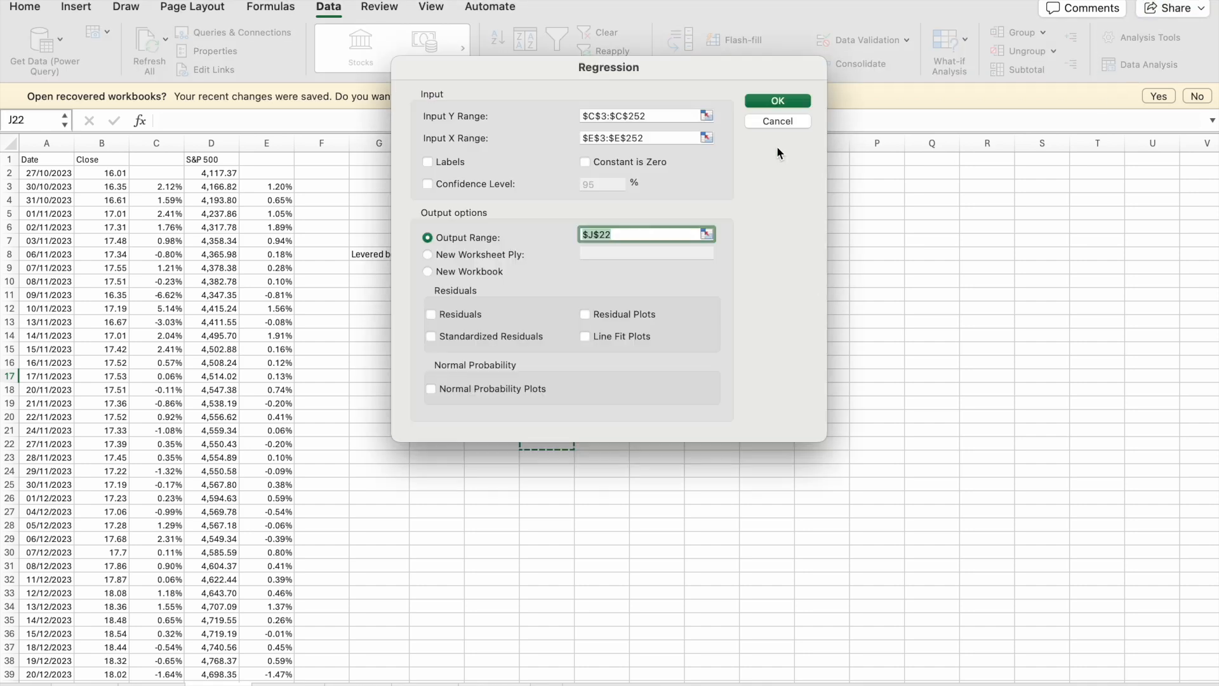
click(661, 115)
click(661, 137)
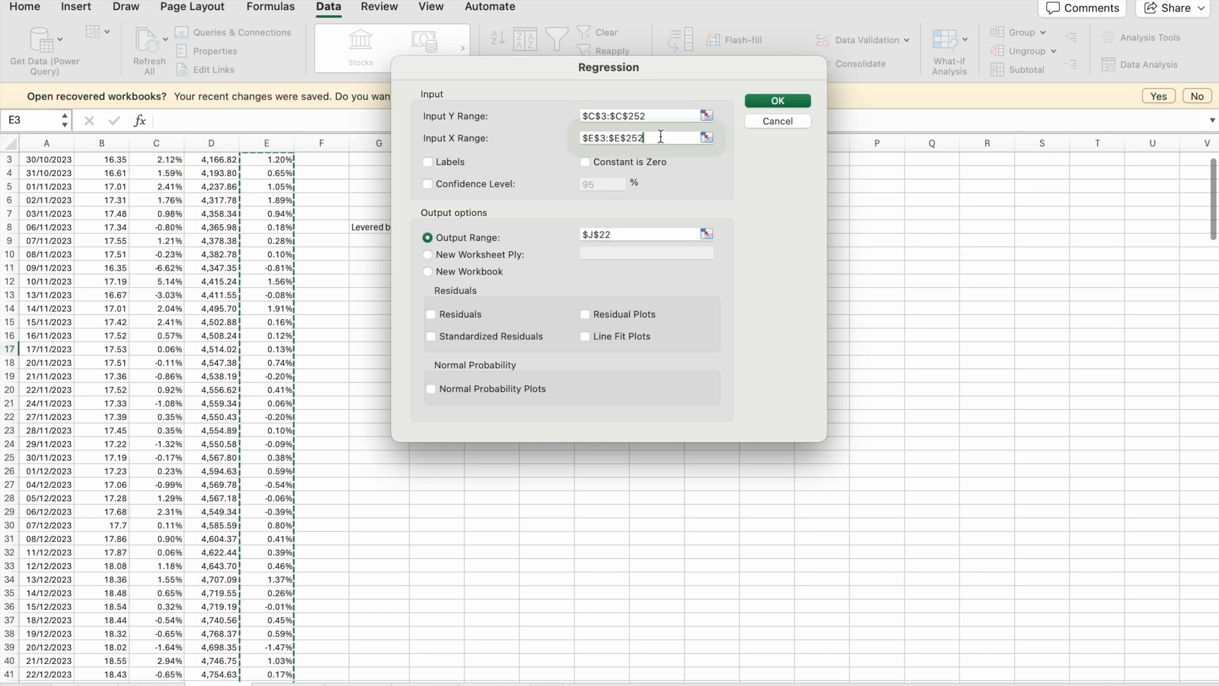
click(767, 102)
- Copy the X Variable 1 coefficient from K39 into H8, beside the Levered beta label
scroll(660, 521, down, 3)
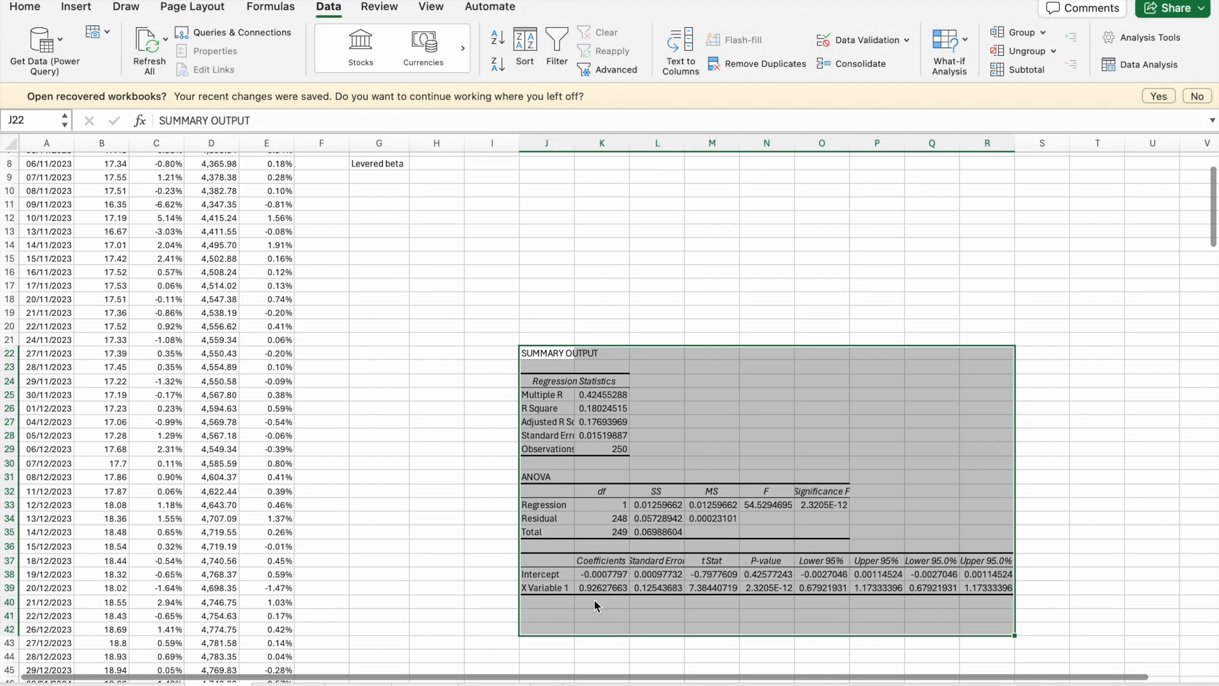
click(600, 587)
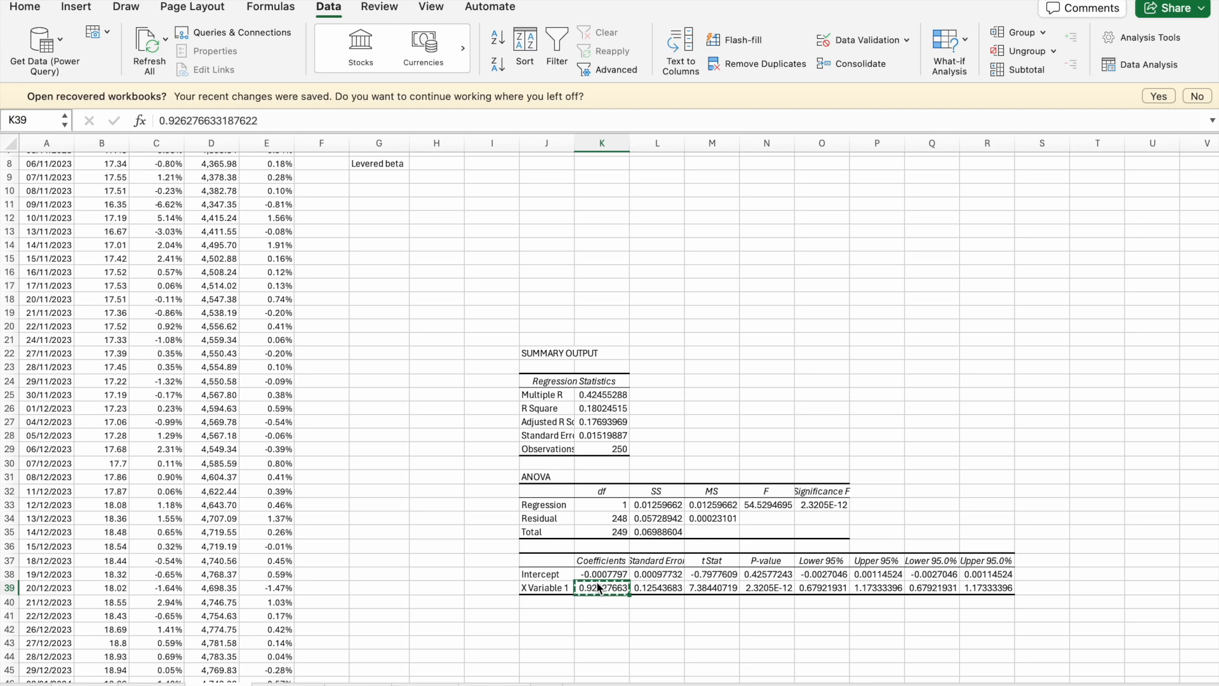
scroll(498, 395, up, 3)
scroll(449, 274, down, 1)
key(super+c)
click(436, 244)
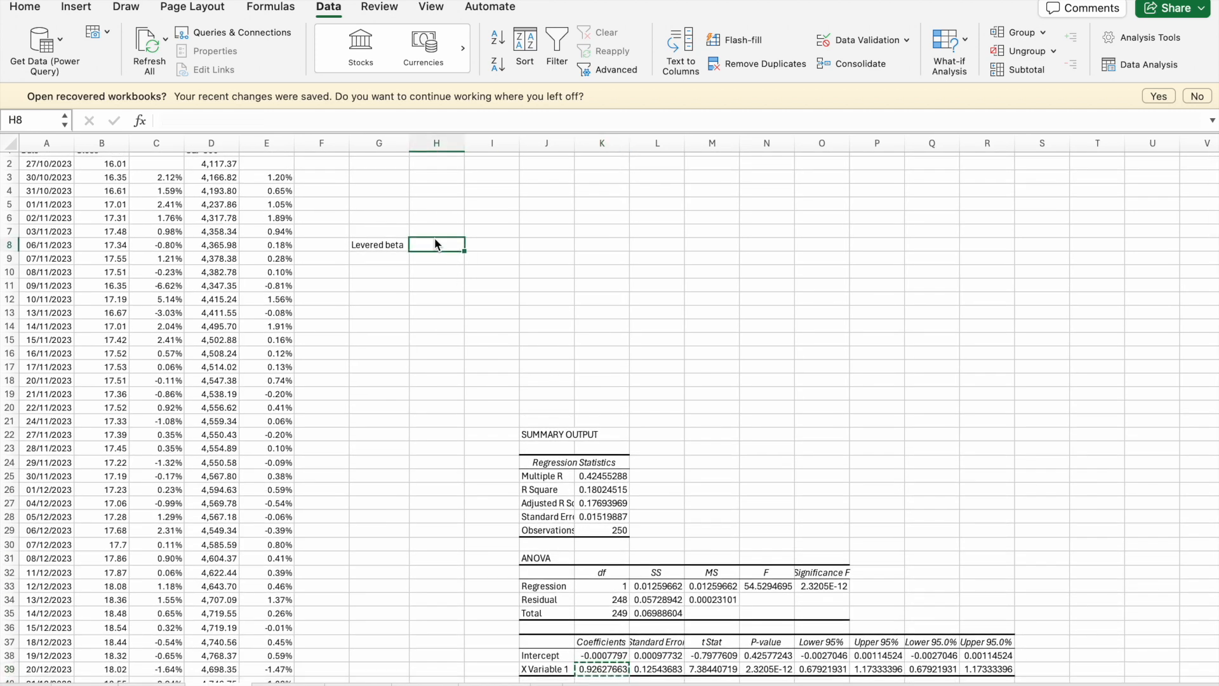
key(super+v)
click(506, 320)
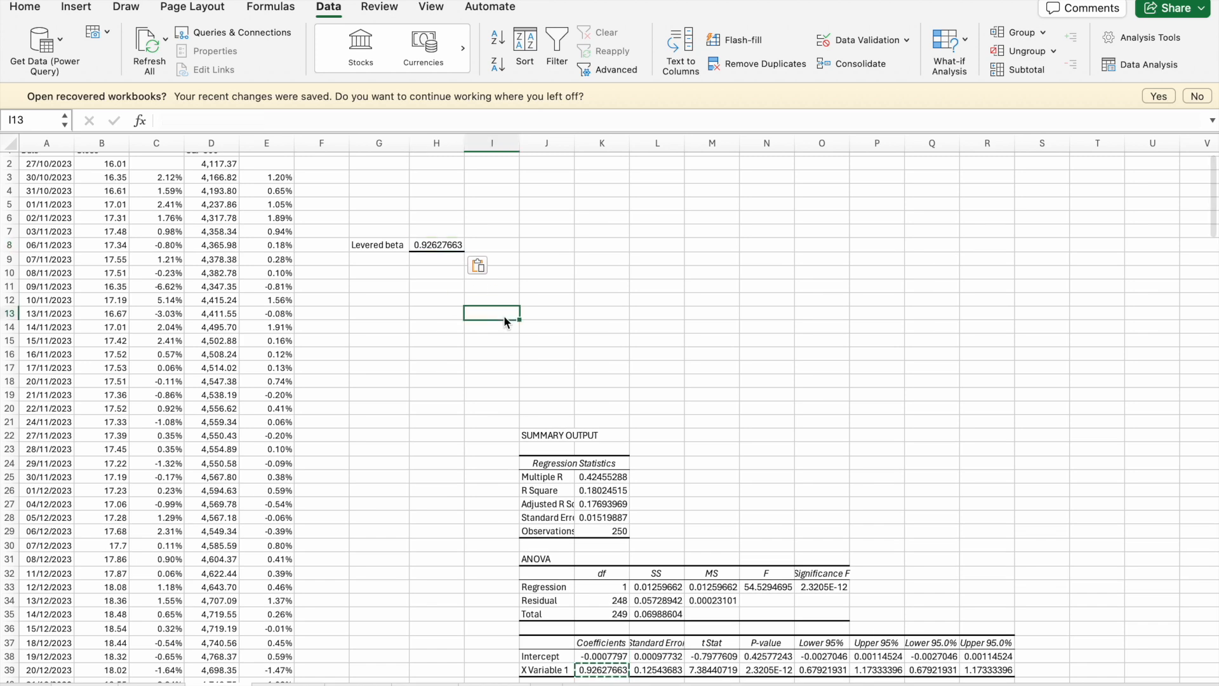
- Switch to the following stock's sheet and check the daily return formula in C3
click(291, 684)
click(446, 421)
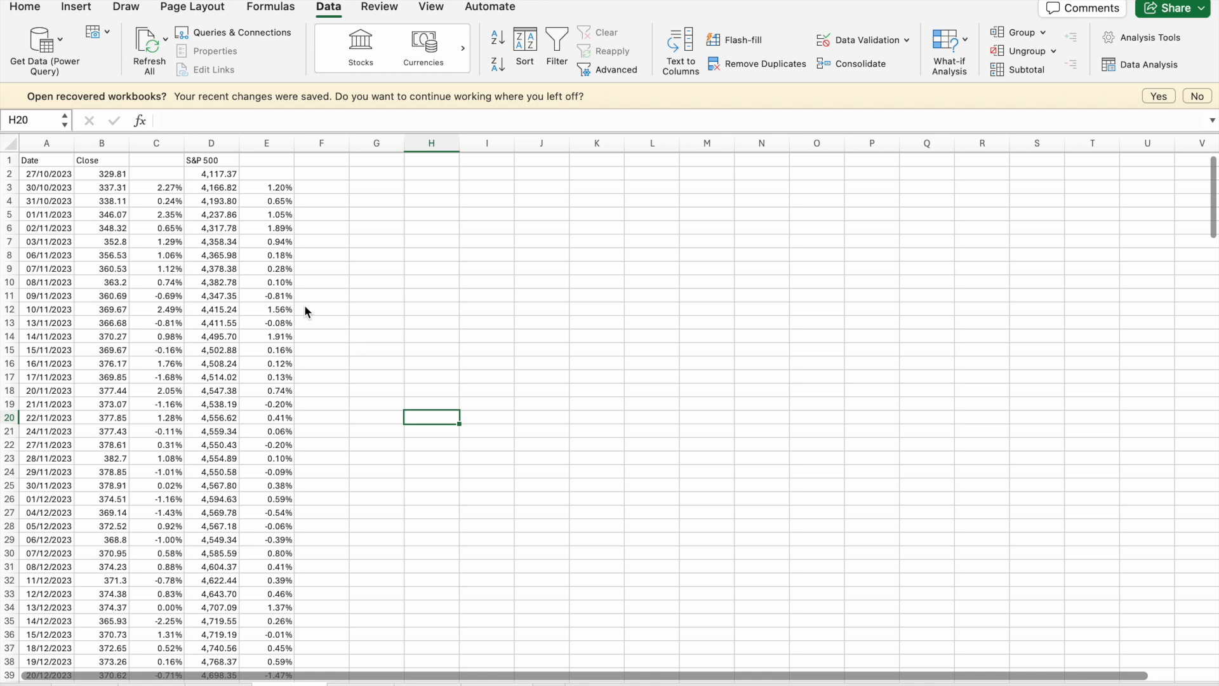
click(180, 189)
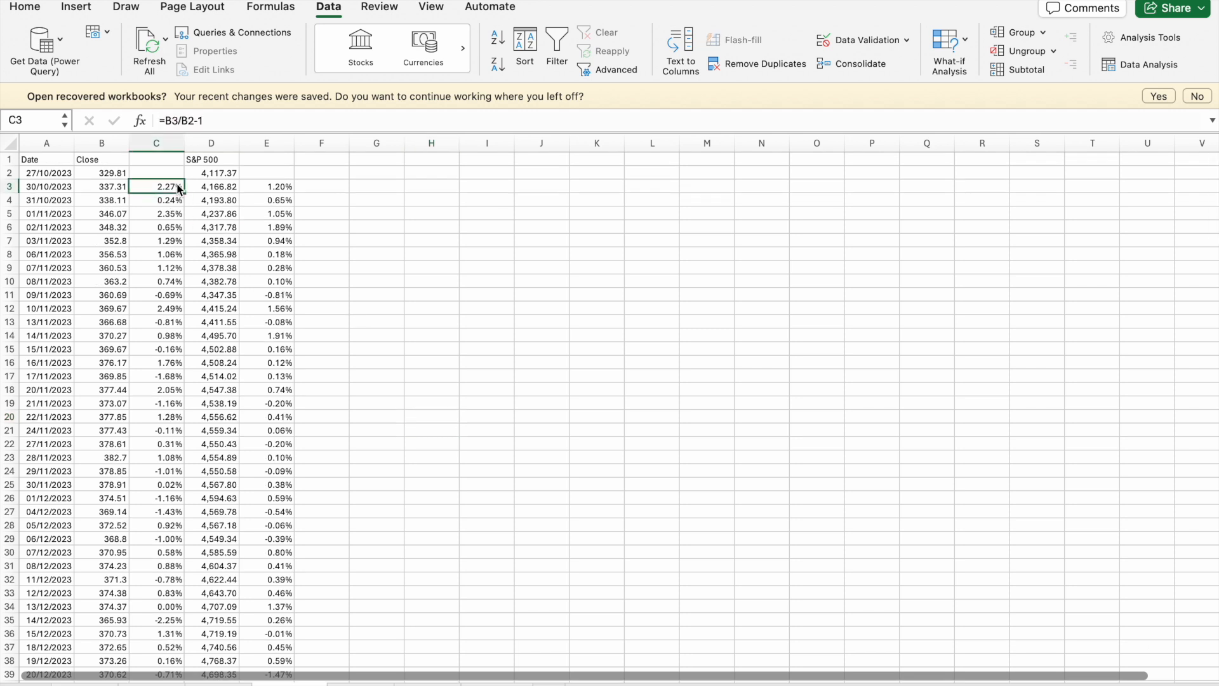
click(455, 294)
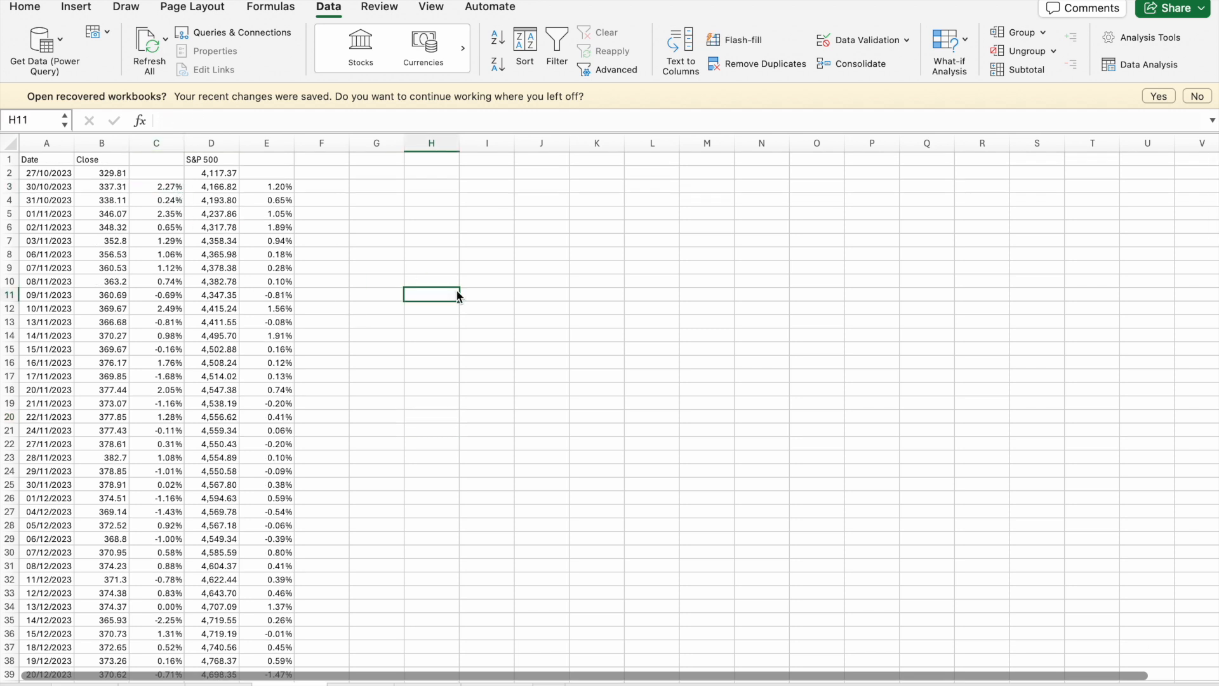
right_click(458, 296)
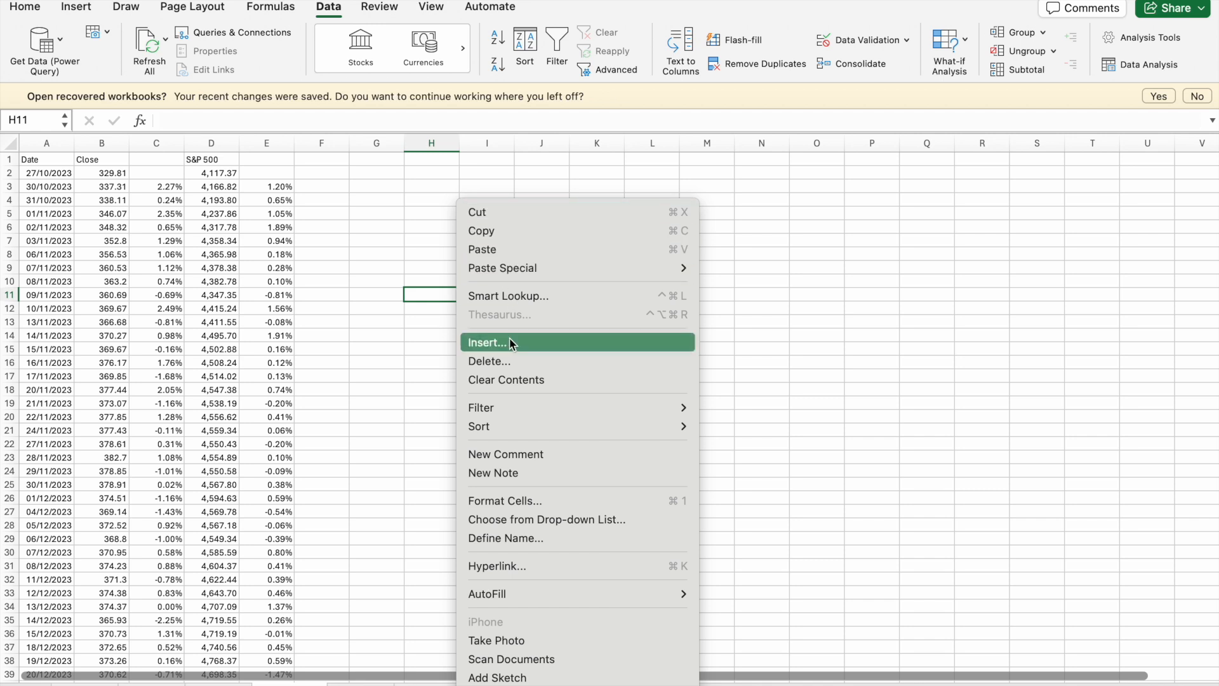
key(Escape)
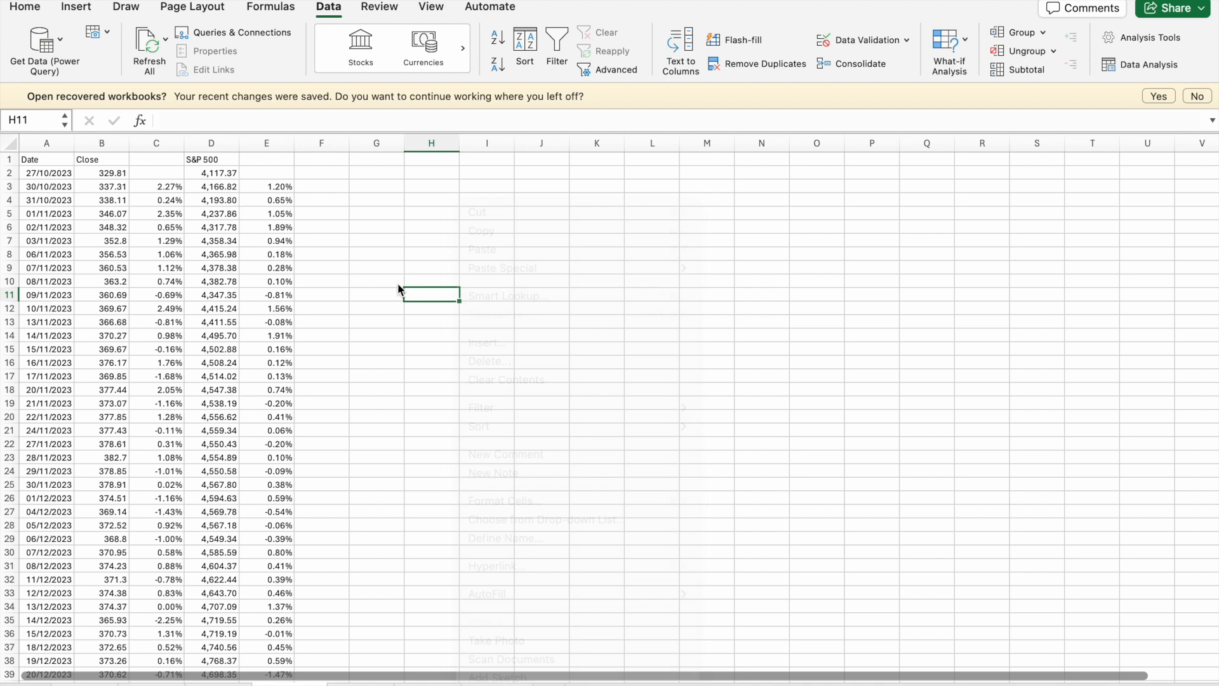
click(501, 300)
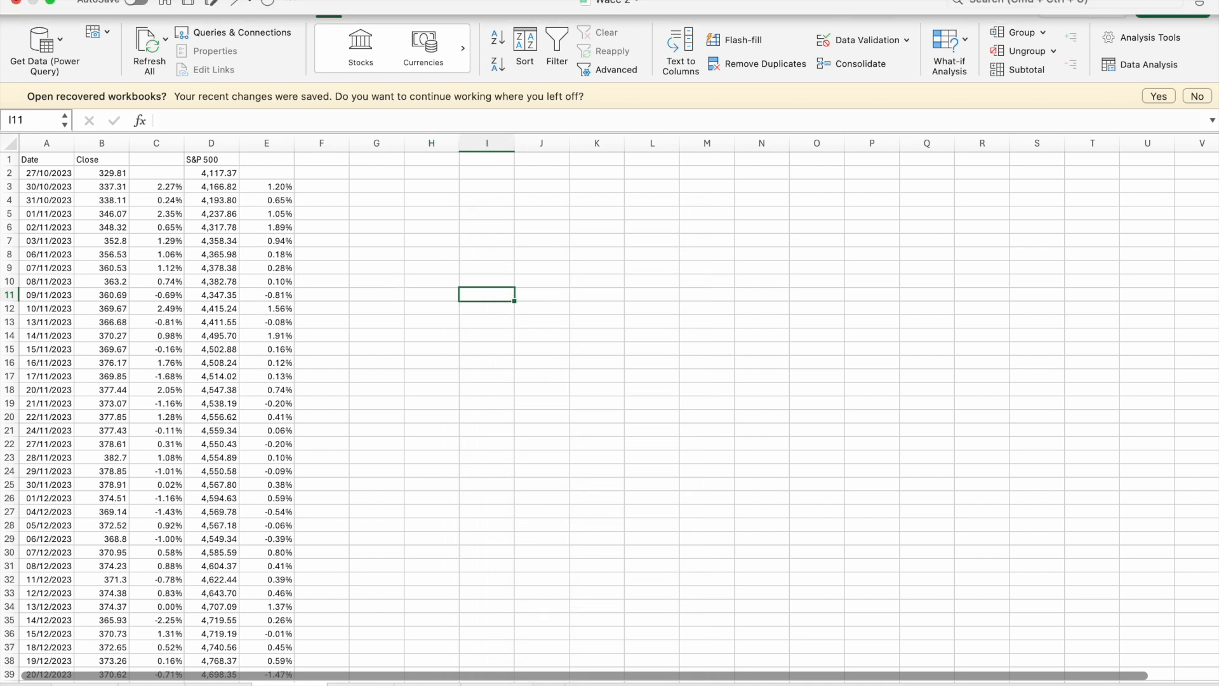
- Run a Regression of $C$3:$C$252 as Y on $E$3:$E$252 as X, with the output placed at $J$22 of this sheet
click(1159, 72)
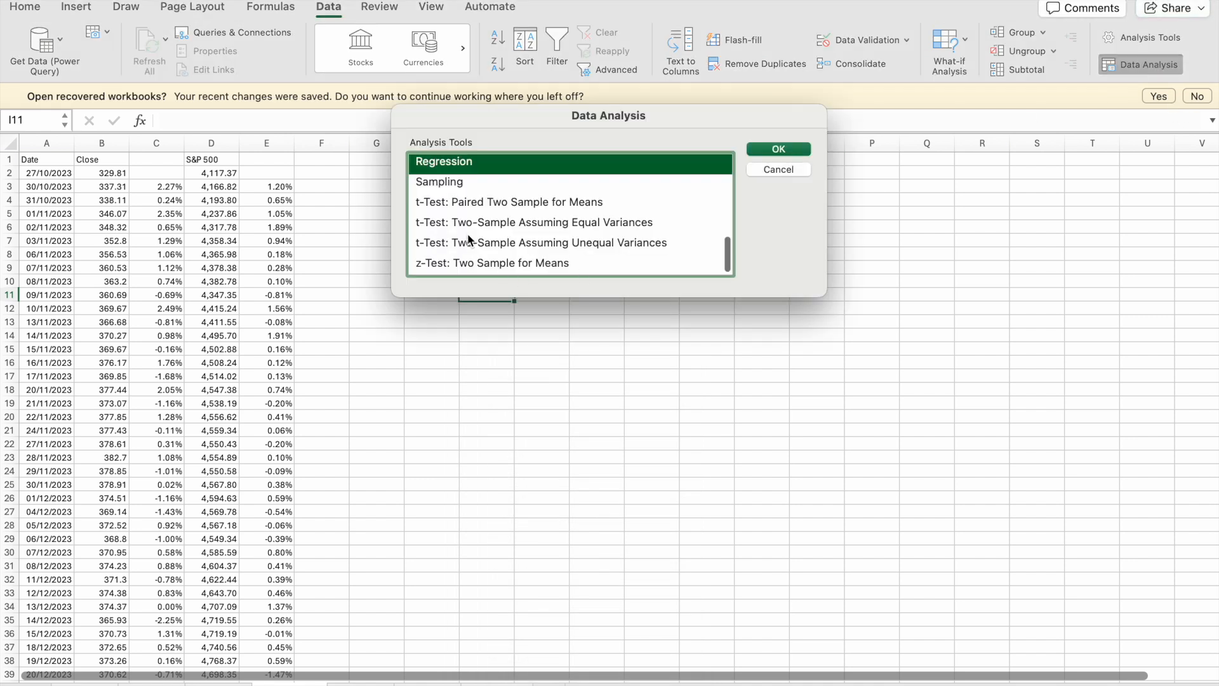
click(778, 150)
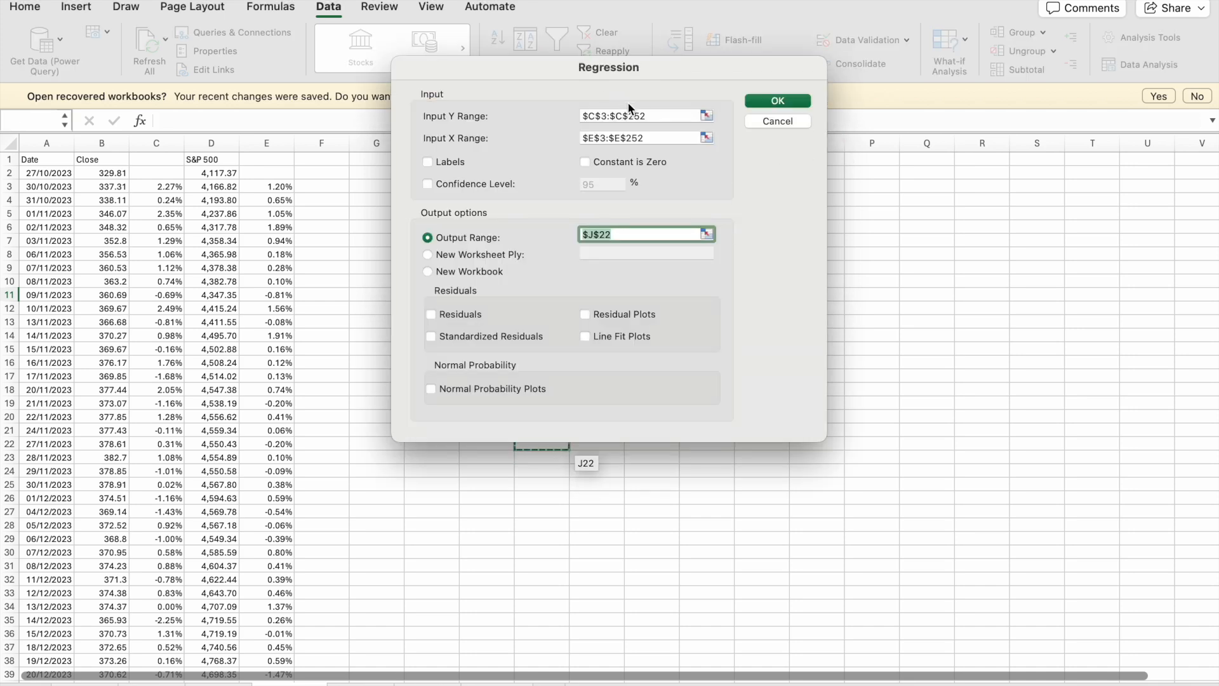
click(651, 112)
click(654, 138)
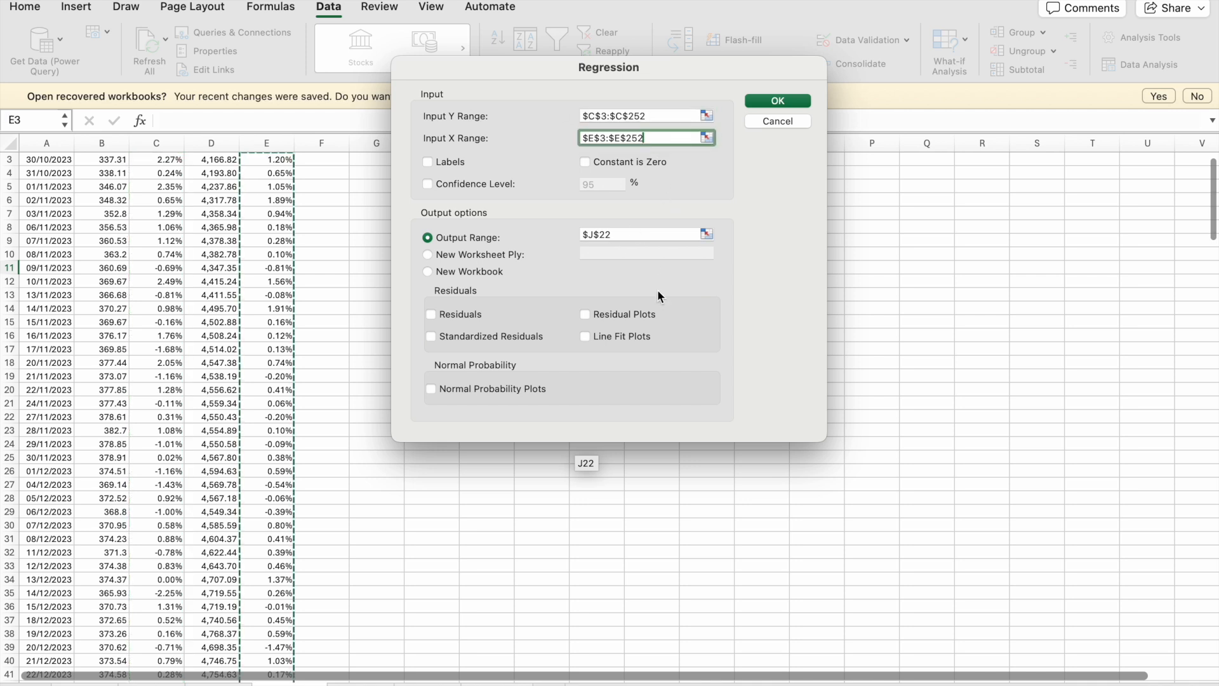
click(770, 100)
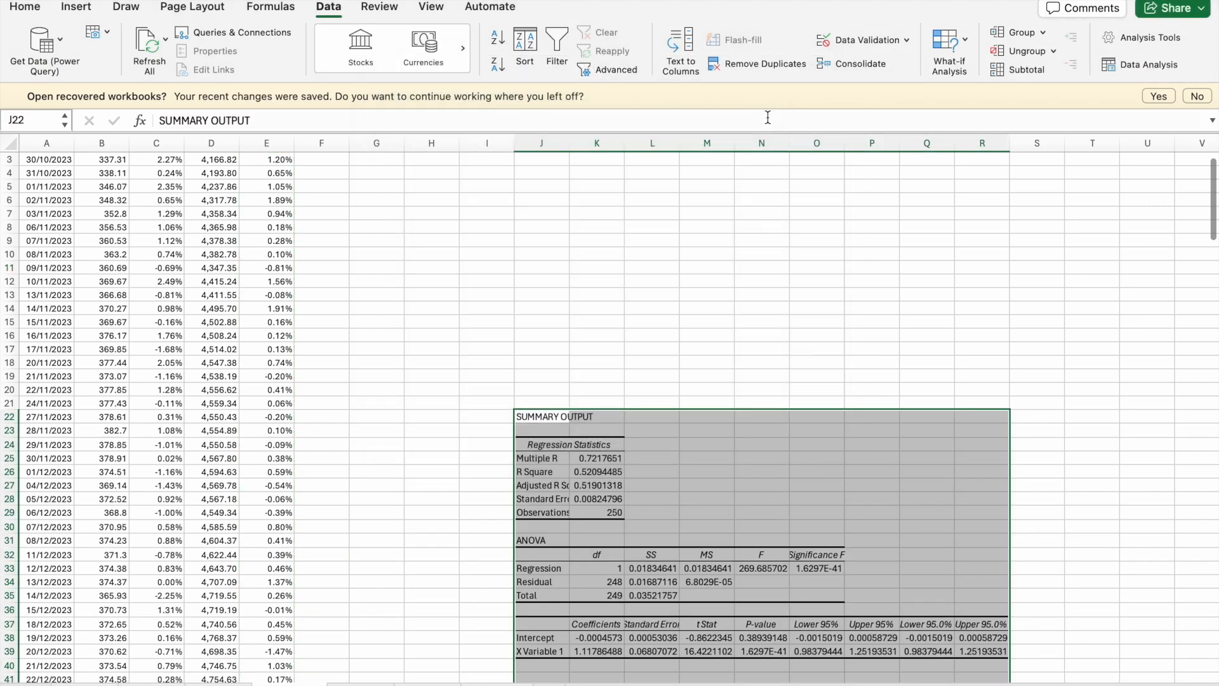
- Copy the X Variable 1 coefficient in K39 of the new regression output
scroll(654, 558, down, 2)
click(604, 624)
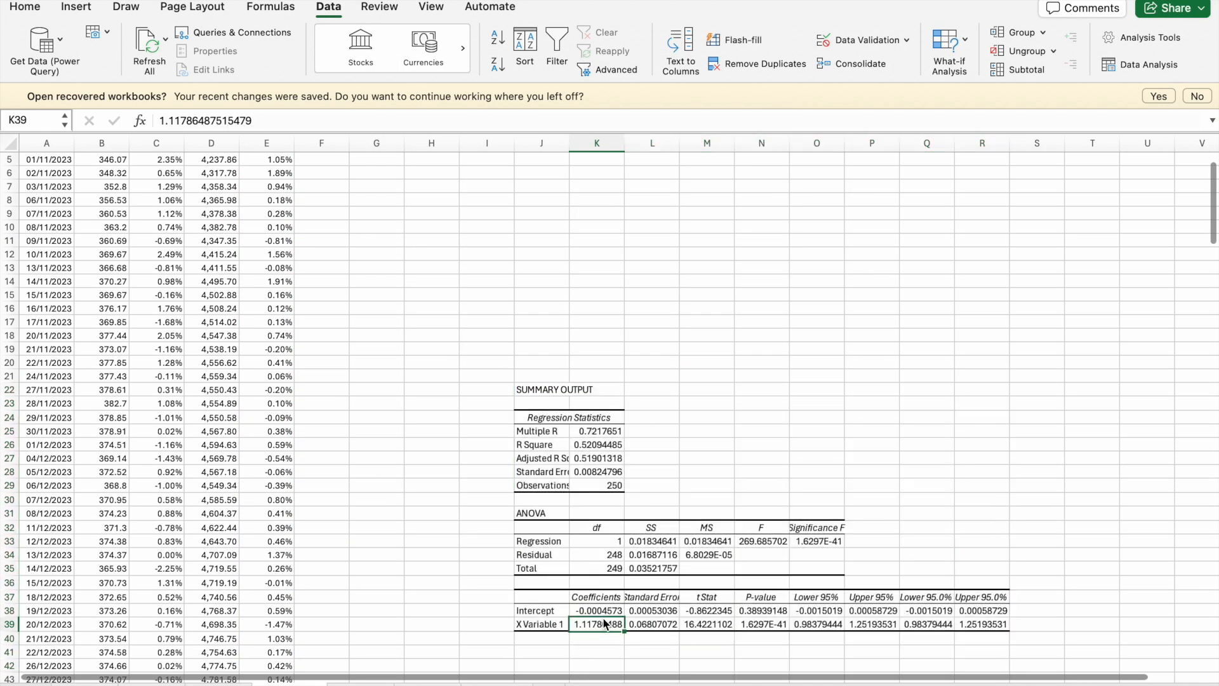
key(ctrl+c)
scroll(339, 297, up, 3)
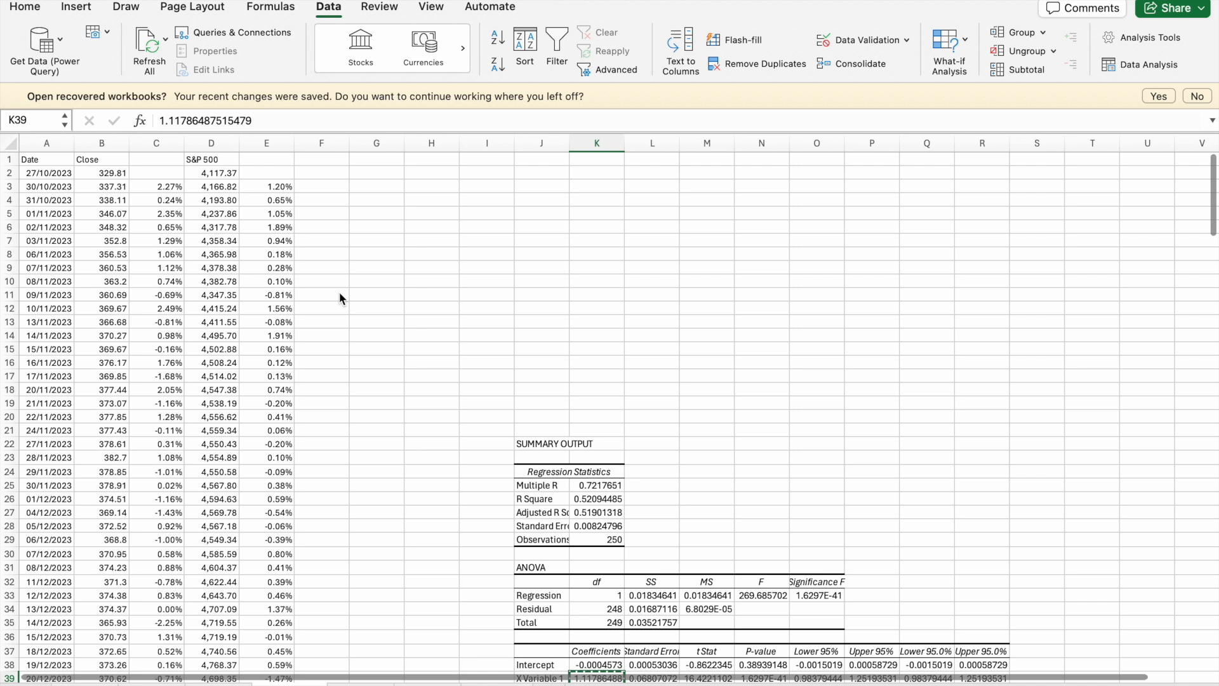
- Label cell G6 "Levered Beta" and fit column G's width to the text
click(377, 233)
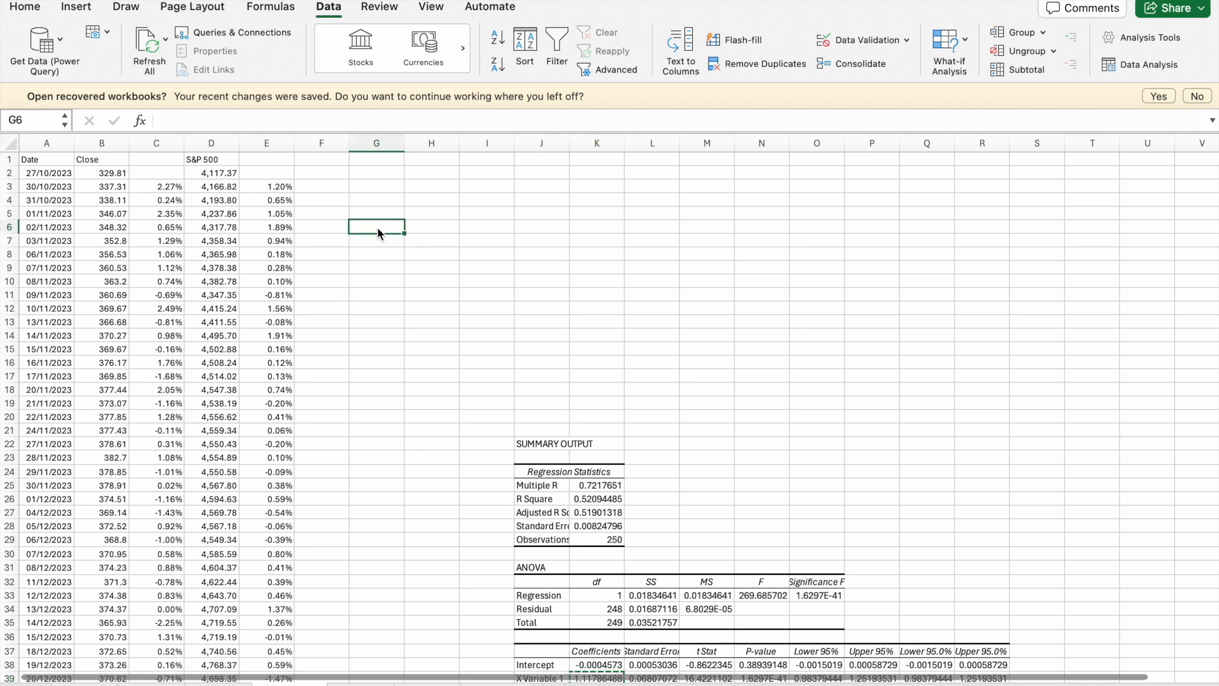
text(Levered Beta)
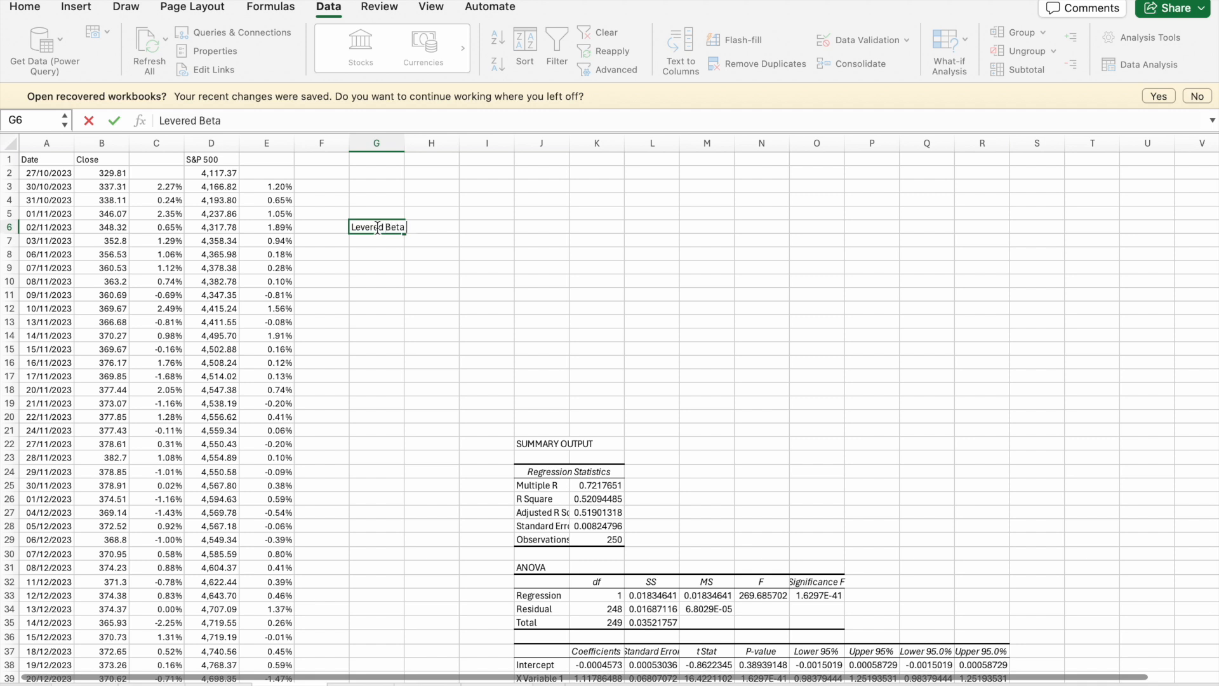
key(Return)
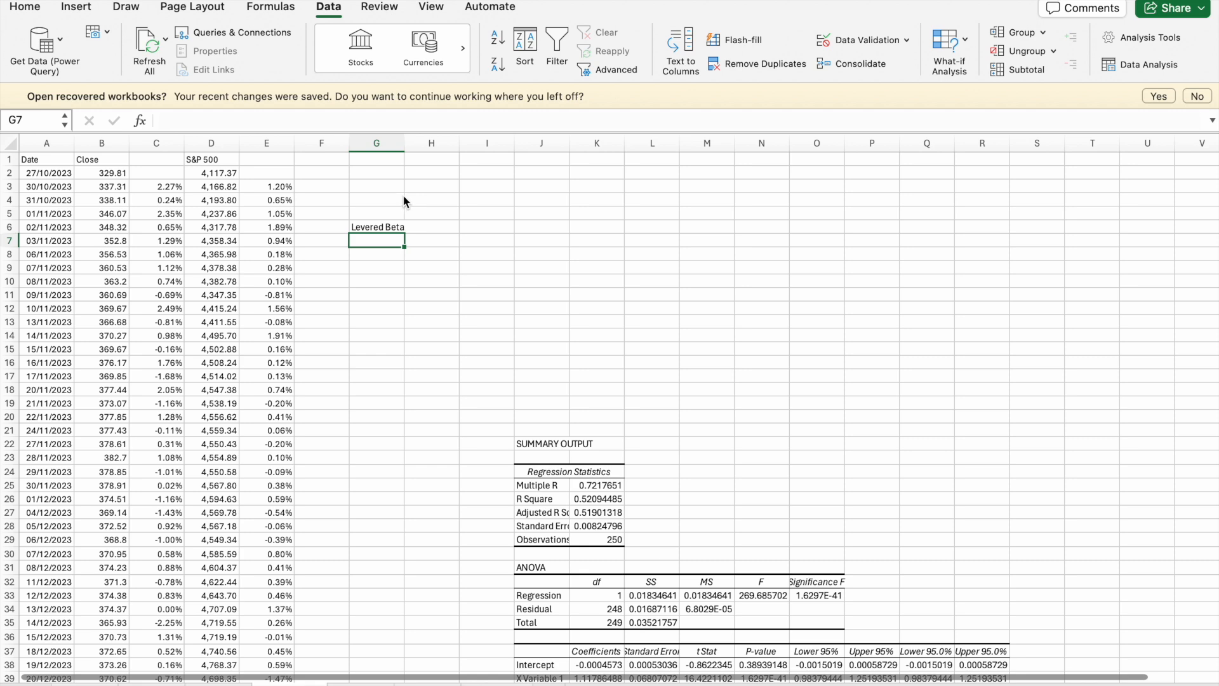
double_click(404, 143)
- Paste the copied X Variable 1 coefficient into H6 and display it with two decimal places
click(447, 227)
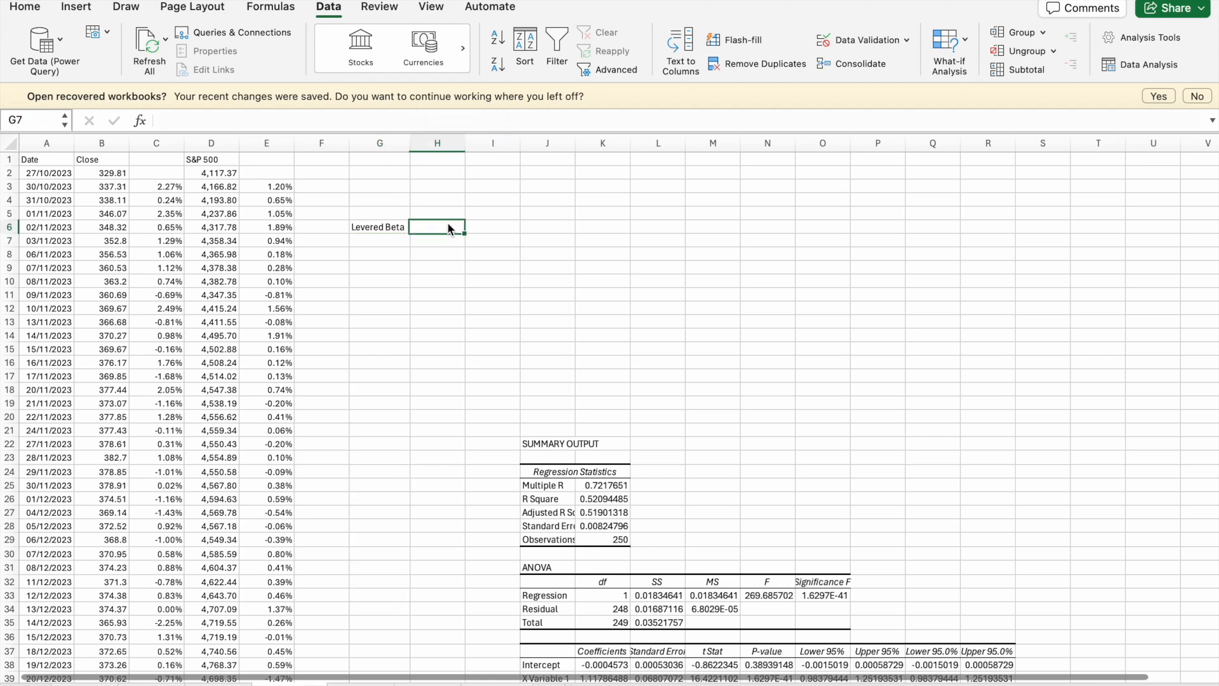
key(super+v)
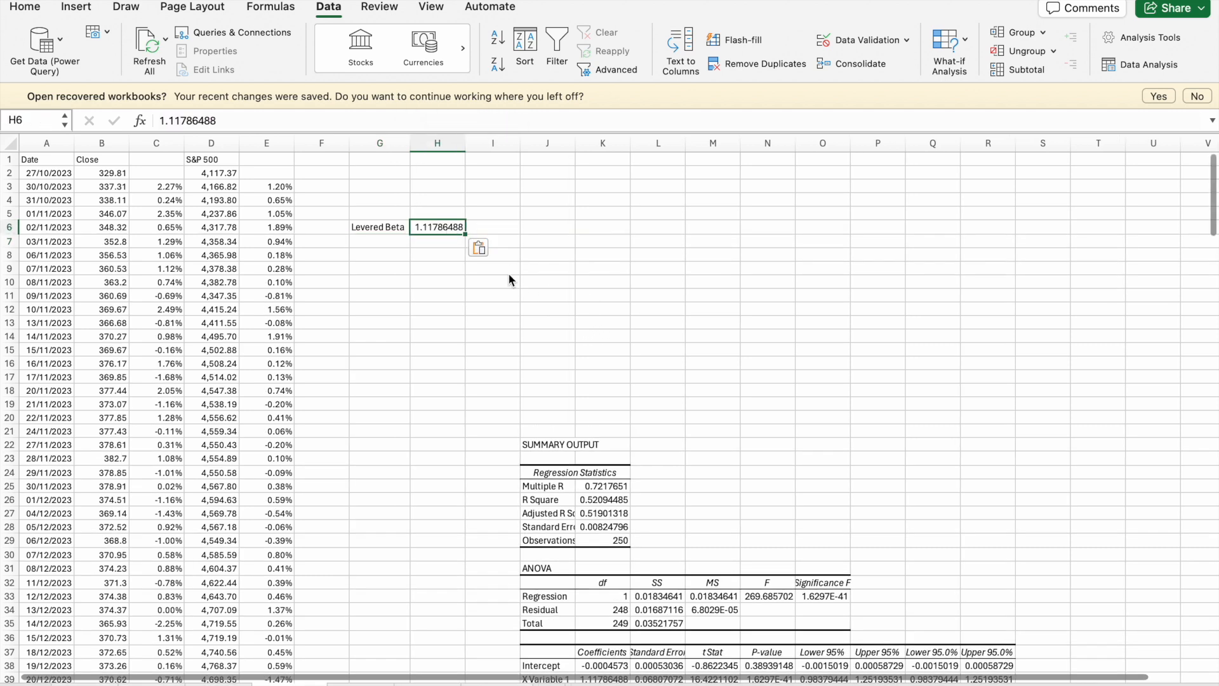
click(26, 8)
click(697, 63)
click(697, 64)
click(698, 63)
click(698, 63)
click(697, 63)
click(697, 63)
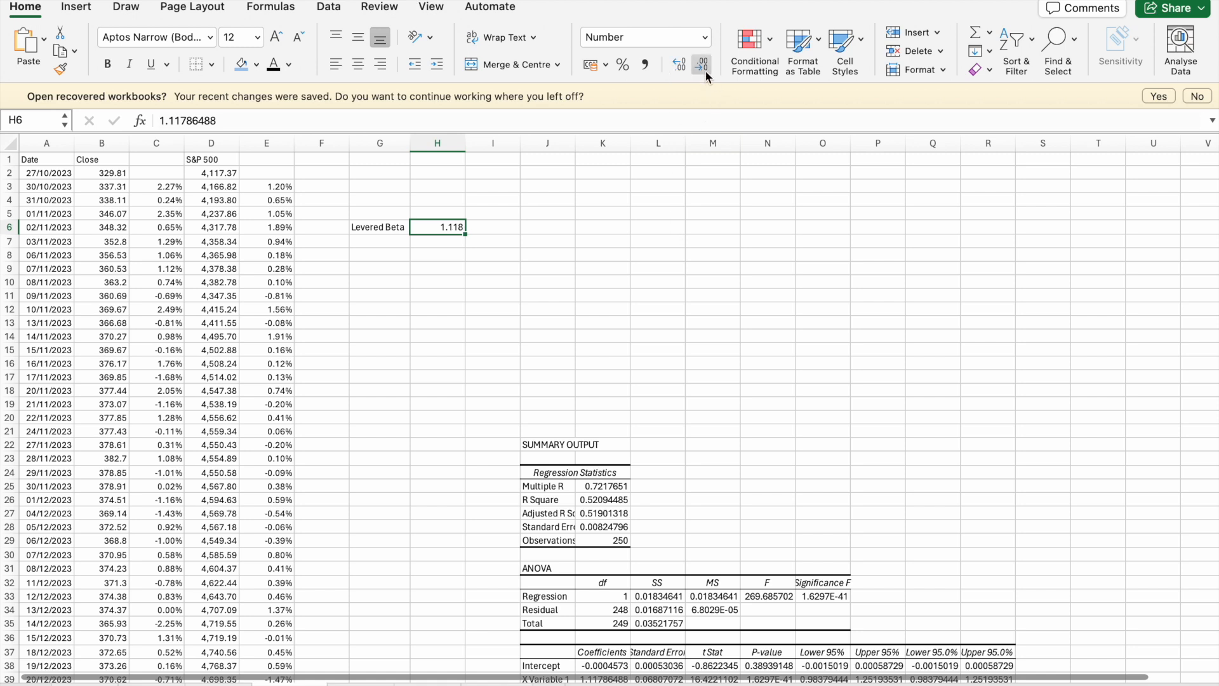
click(666, 230)
click(423, 230)
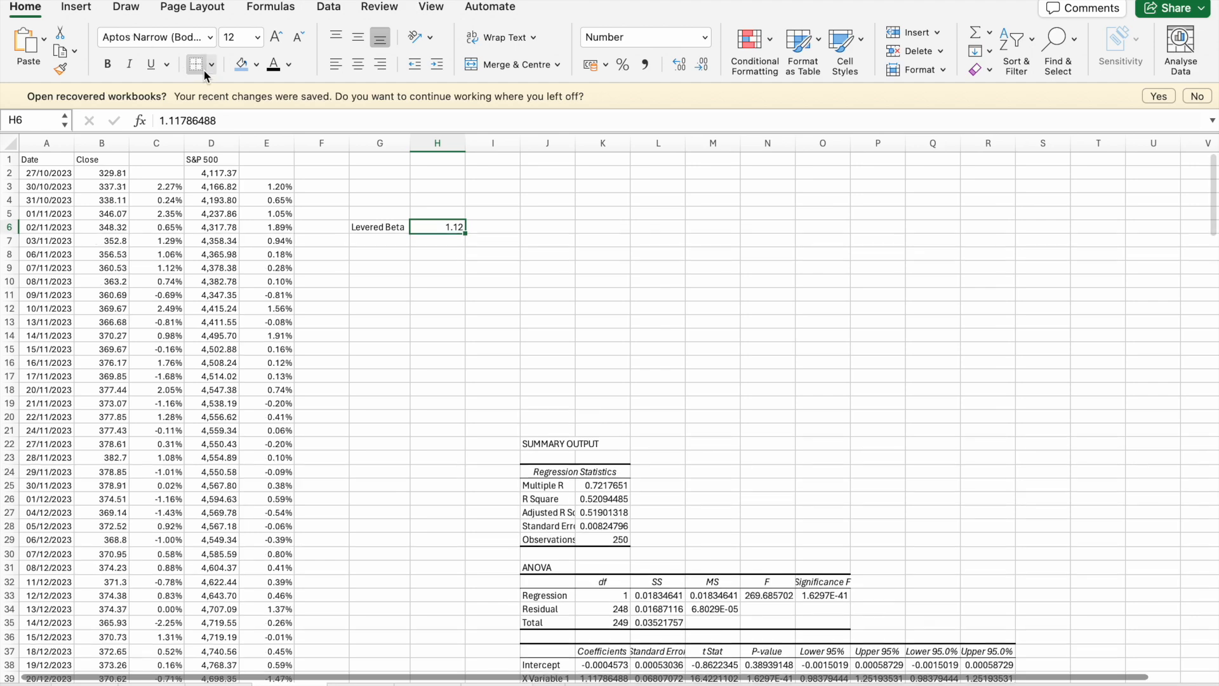
- Label cell G7 "Slope", directly below the Levered Beta label
click(444, 393)
scroll(636, 623, down, 5)
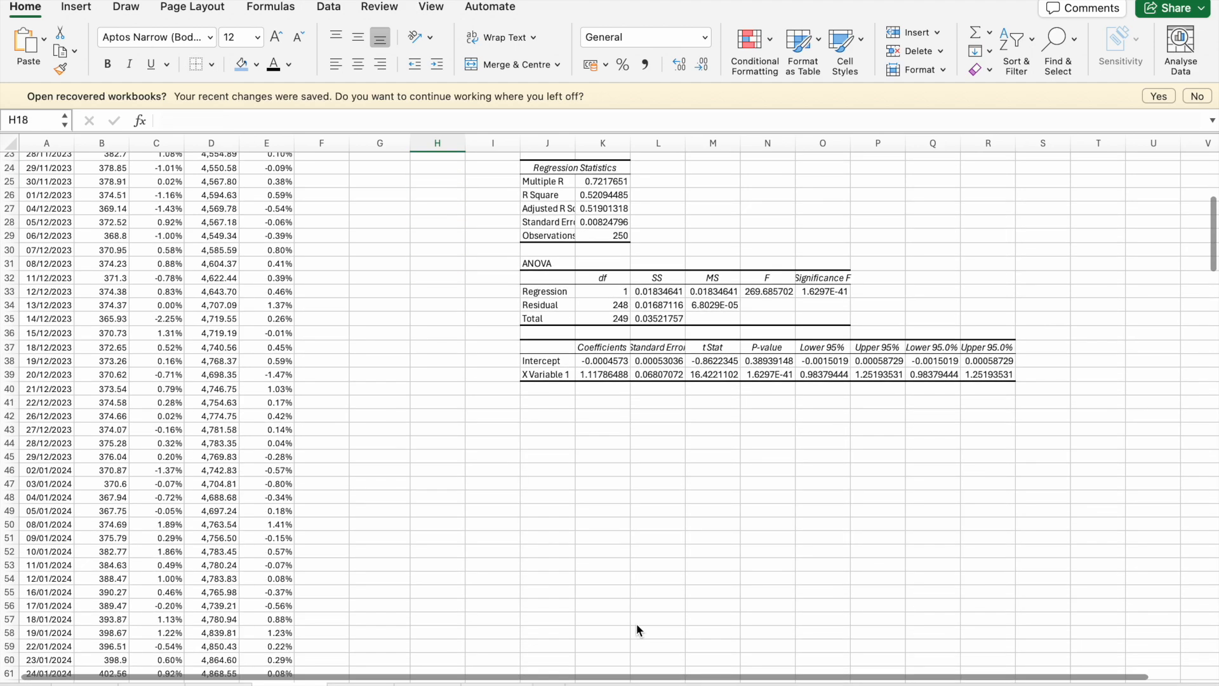
scroll(637, 623, up, 5)
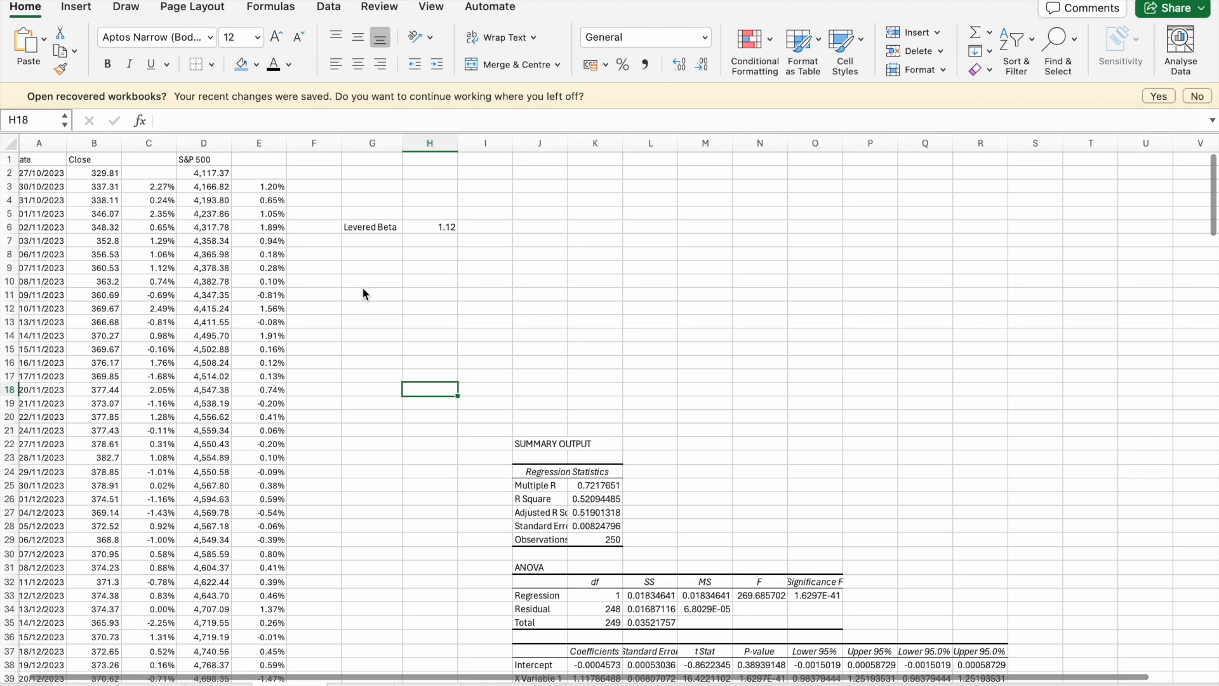
click(367, 242)
text(Slop)
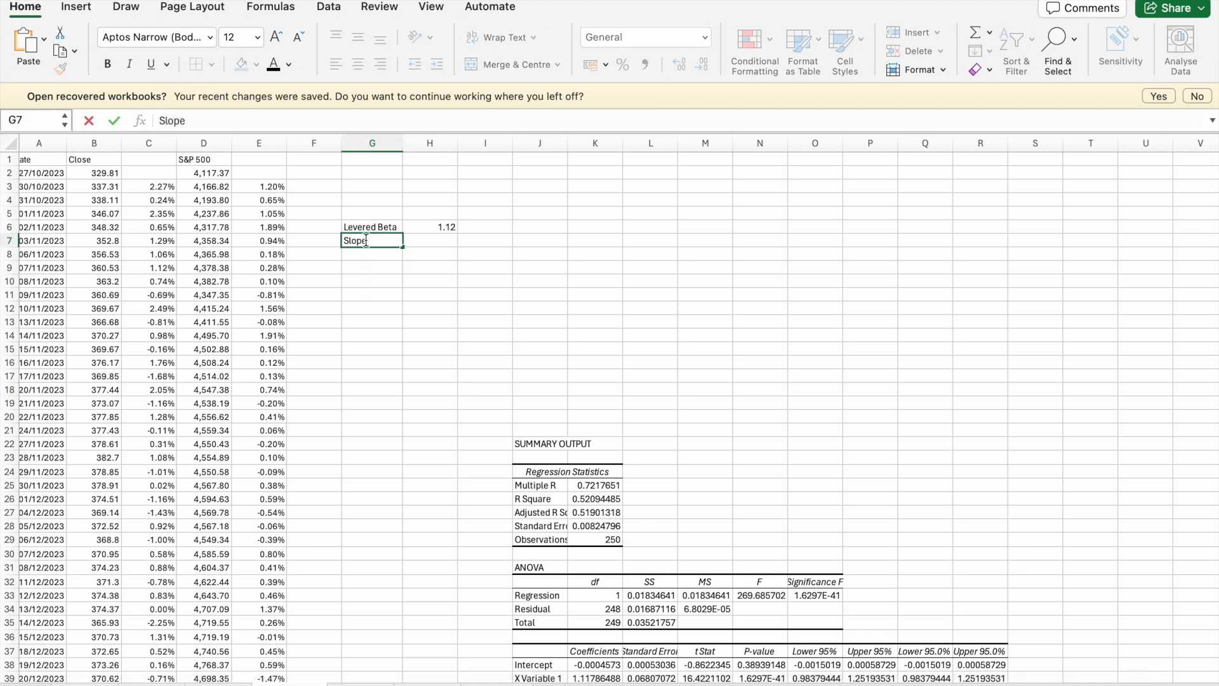
text(e)
click(421, 230)
drag(421, 230, 424, 240)
click(427, 233)
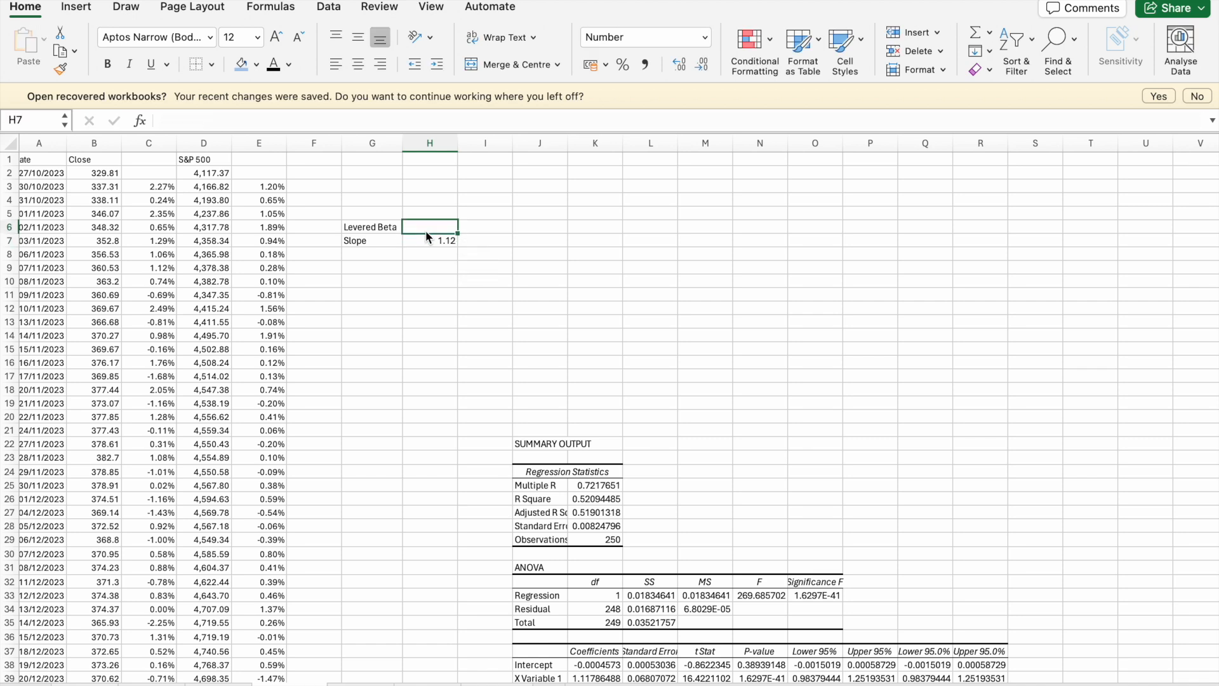
click(429, 240)
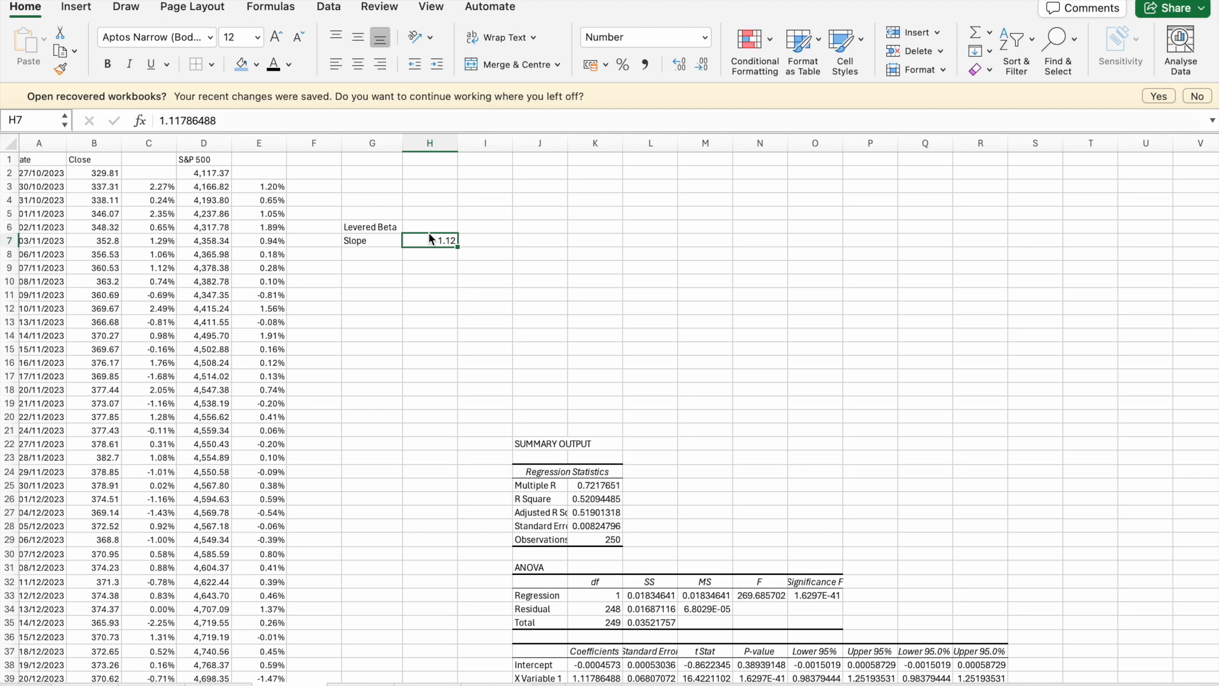
click(428, 229)
click(430, 239)
drag(434, 231, 453, 242)
click(537, 262)
click(558, 266)
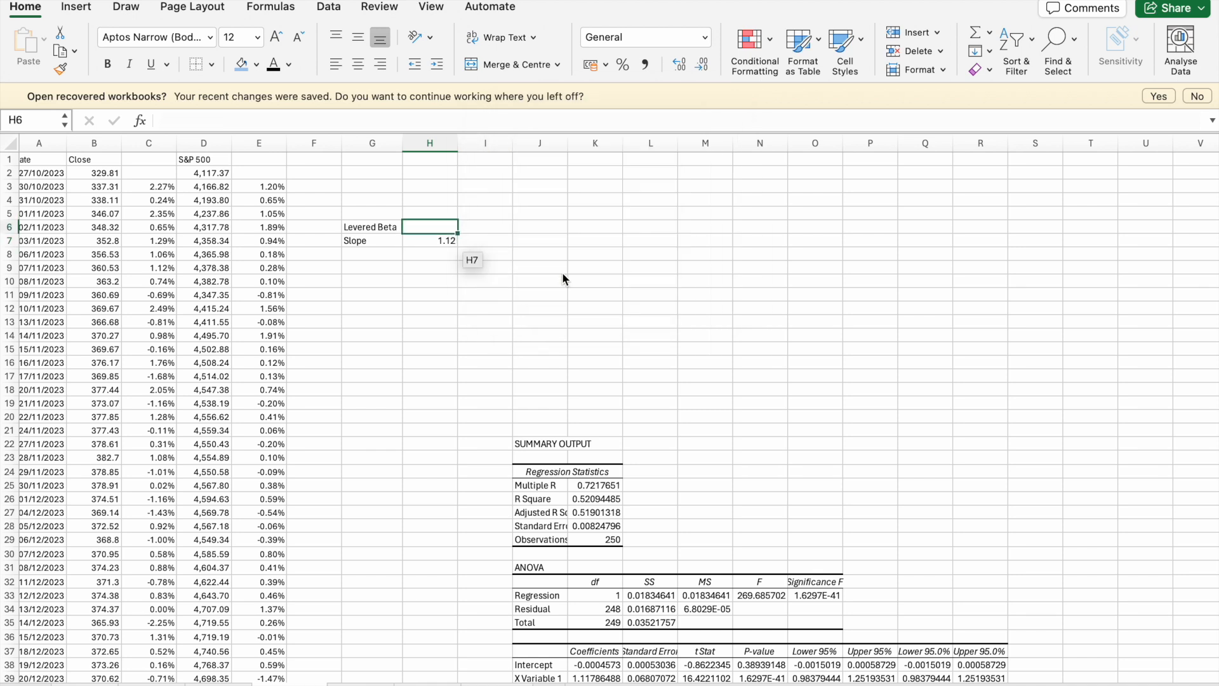
click(437, 238)
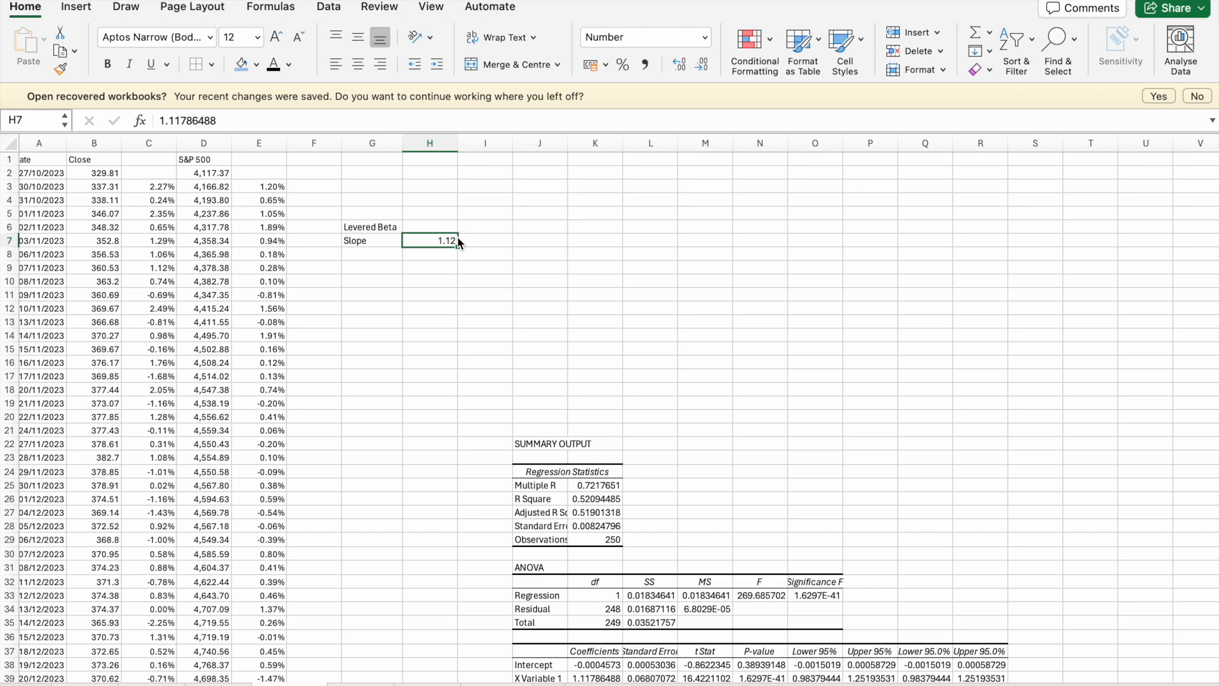
scroll(455, 250, up, 5)
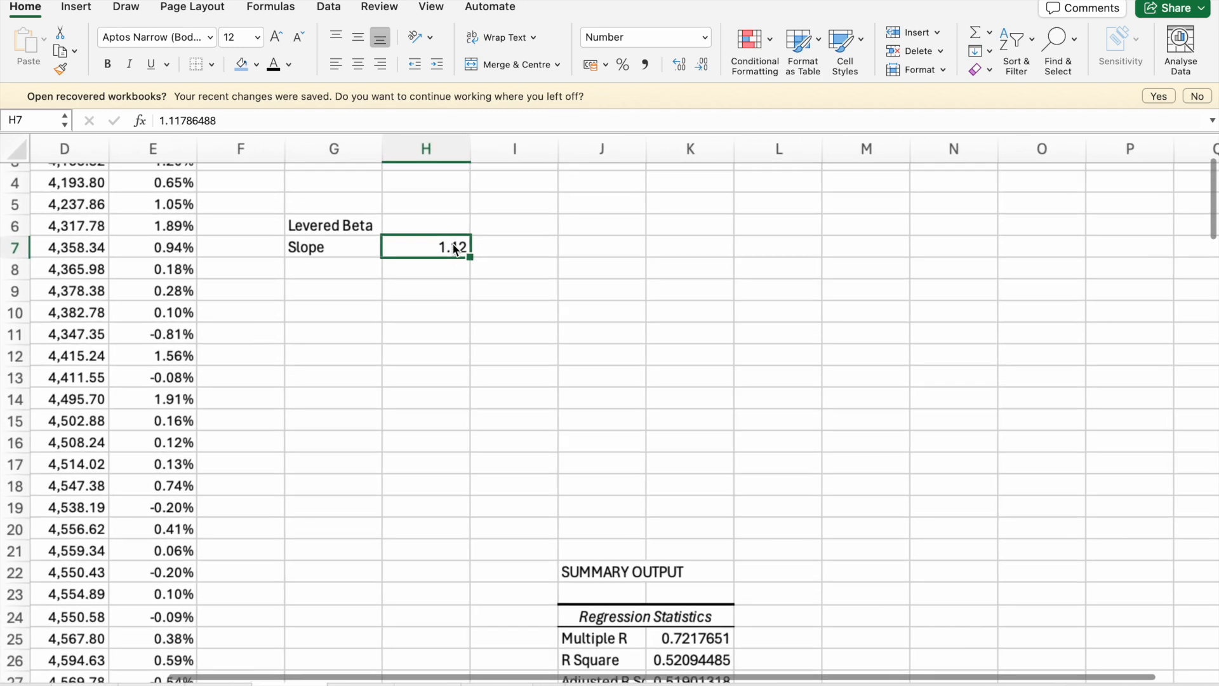
drag(478, 258, 475, 251)
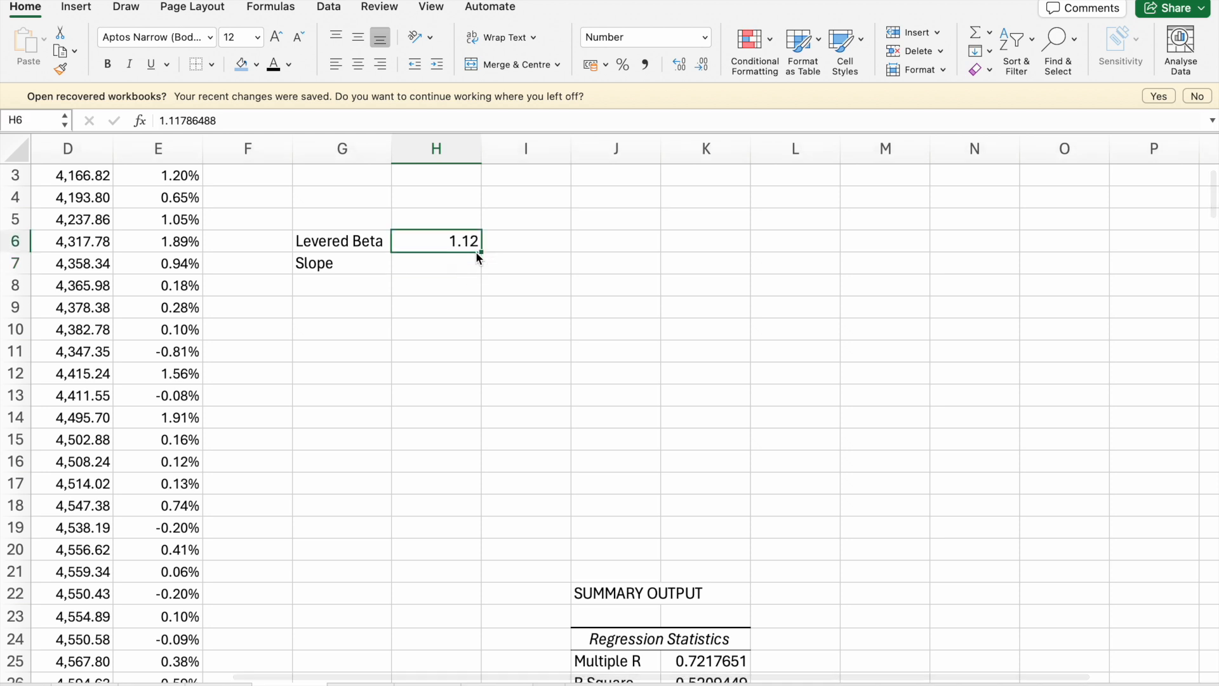
- Begin a SLOPE formula in H7 with the stock returns C3:C252 as the known y values
click(444, 263)
text(=)
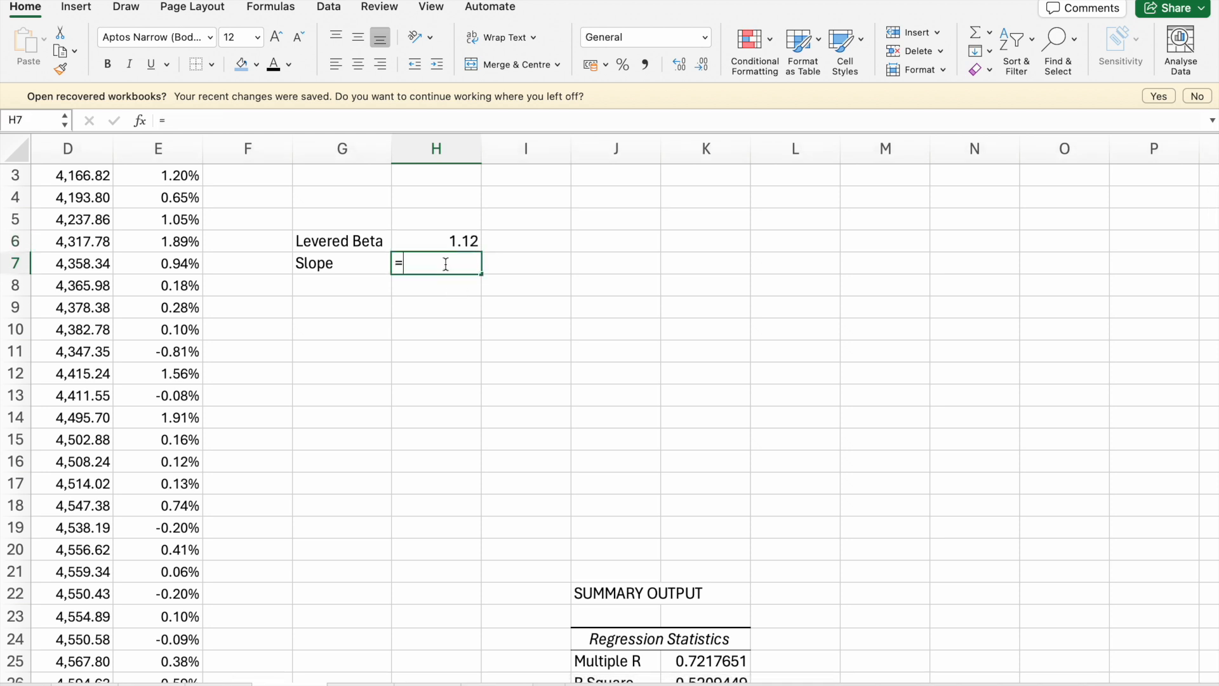
text(slo)
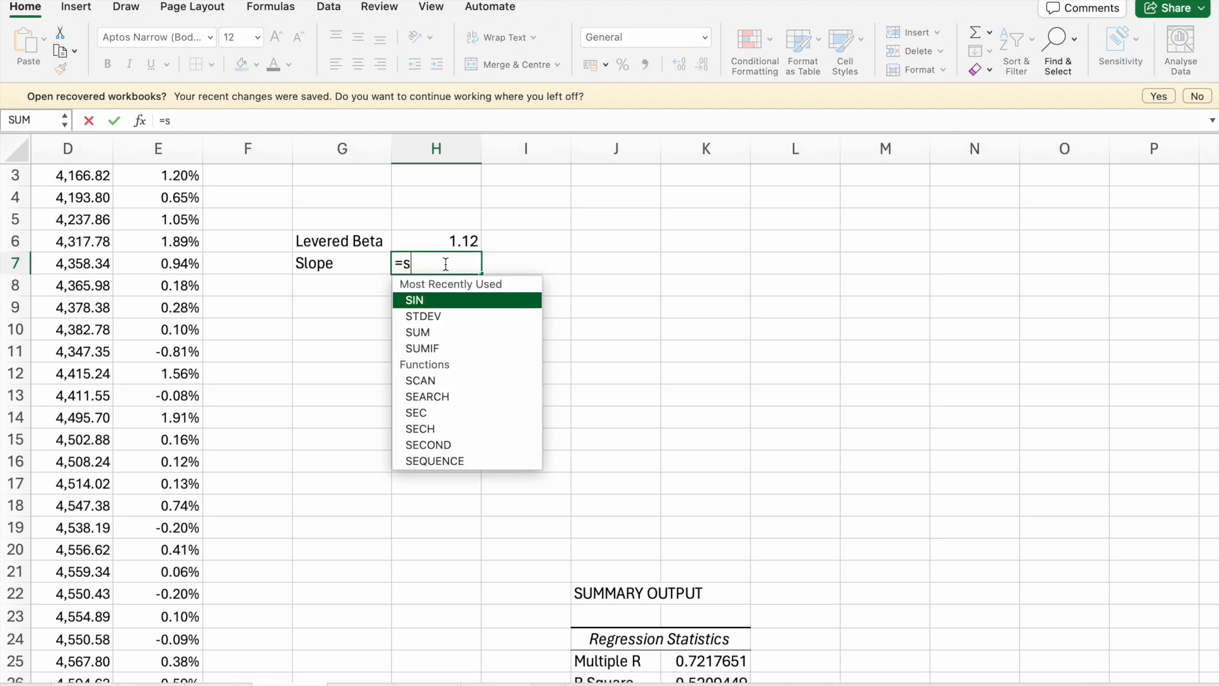
double_click(438, 297)
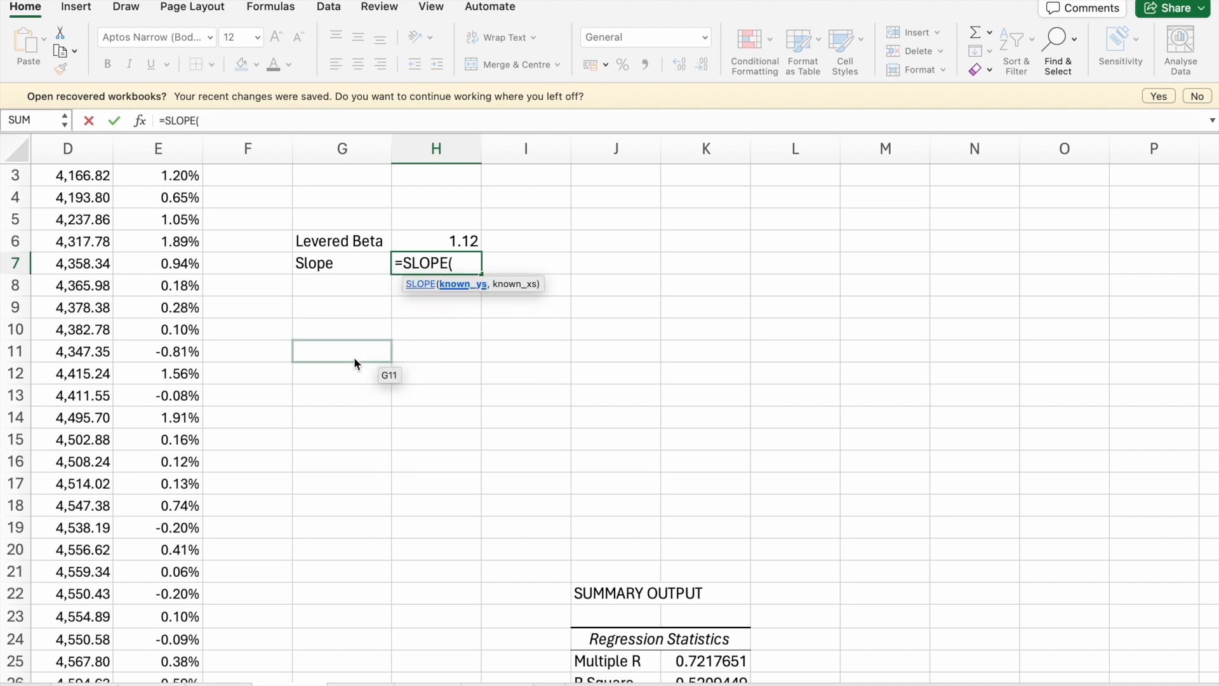
scroll(353, 357, left, 5)
scroll(353, 357, up, 2)
scroll(241, 207, right, 1)
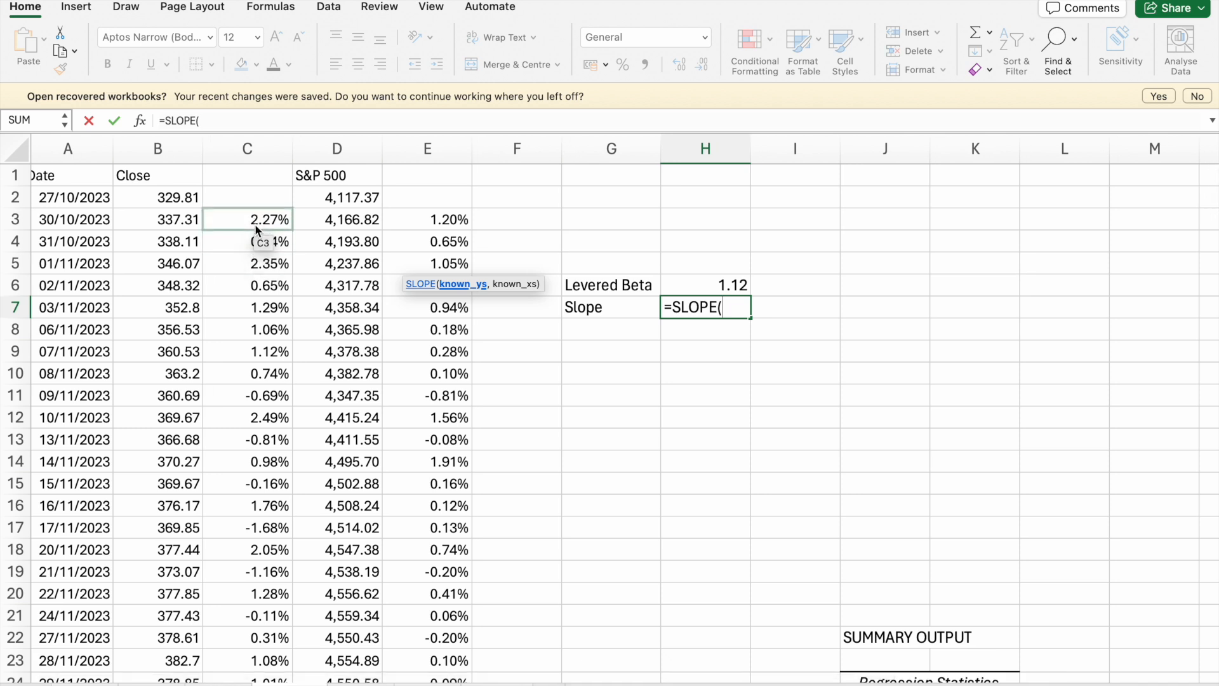
click(257, 227)
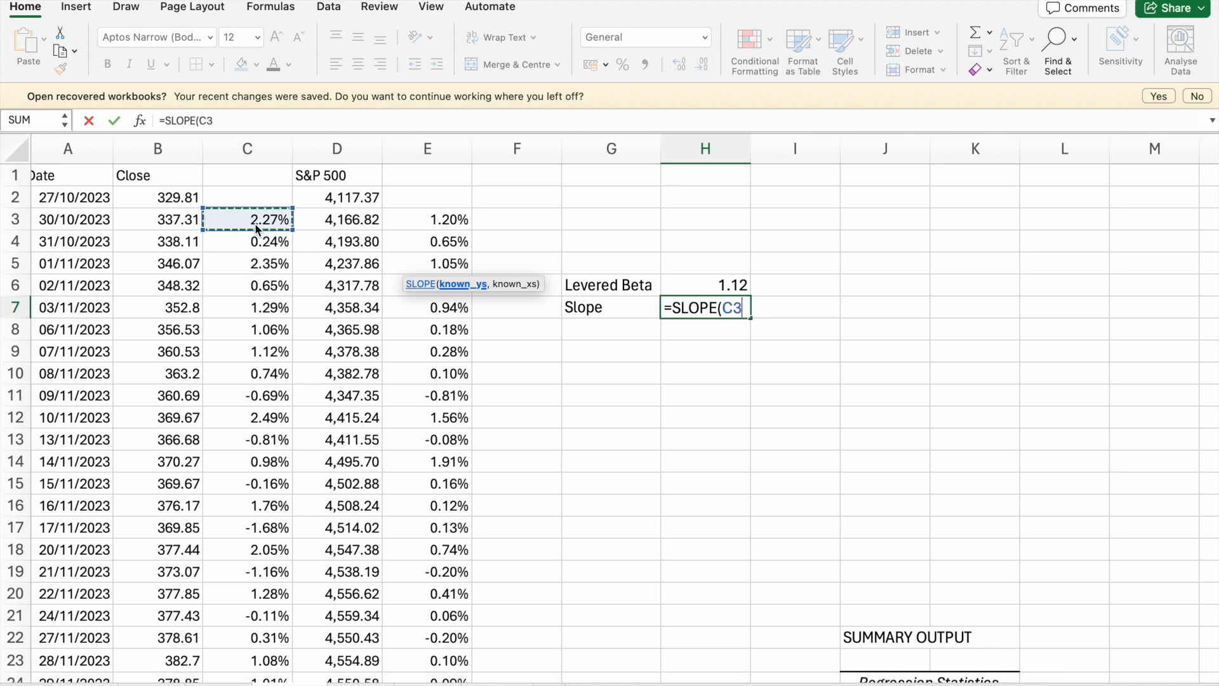
key(super+shift+Down)
scroll(539, 364, up, 20)
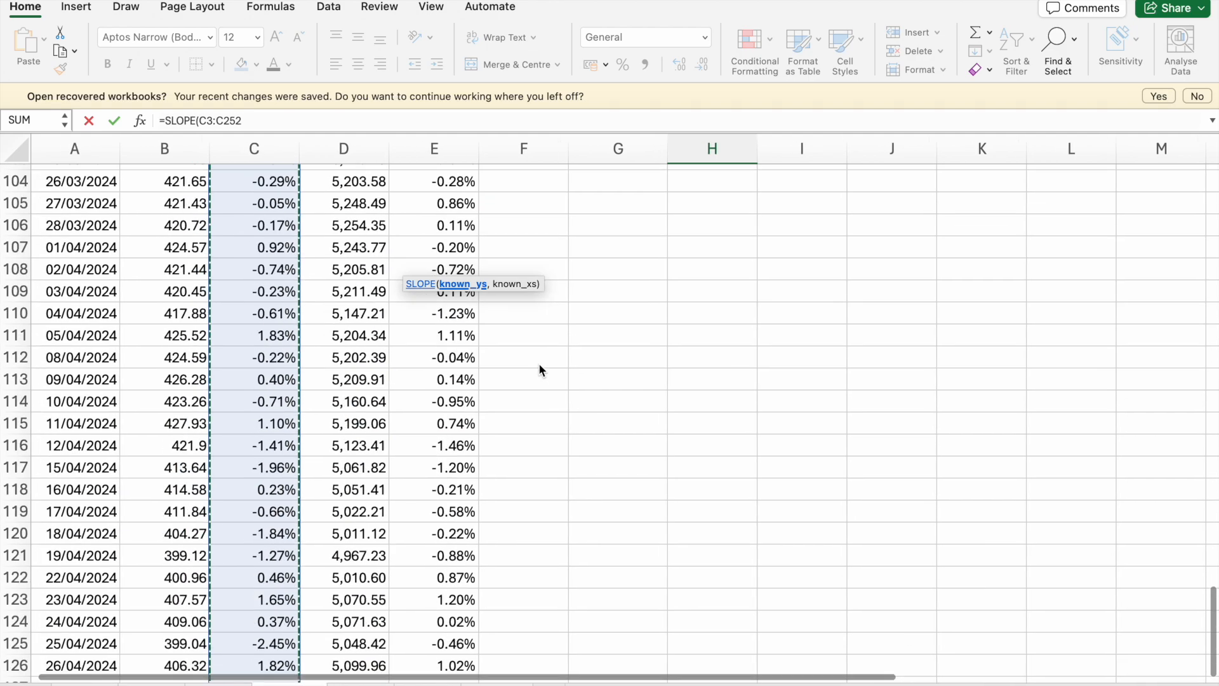
scroll(539, 364, up, 10)
text(,)
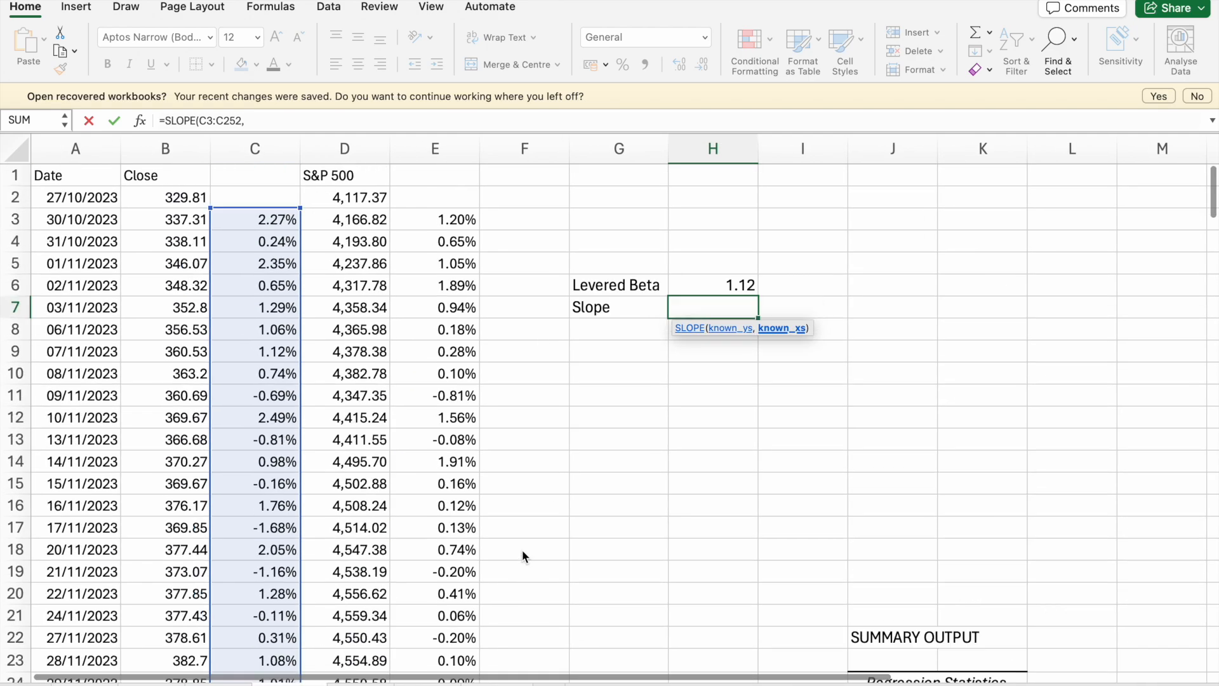
- Complete the SLOPE formula with the S&P 500 returns E3:E252 as the known x values
scroll(449, 209, down, 1)
click(452, 207)
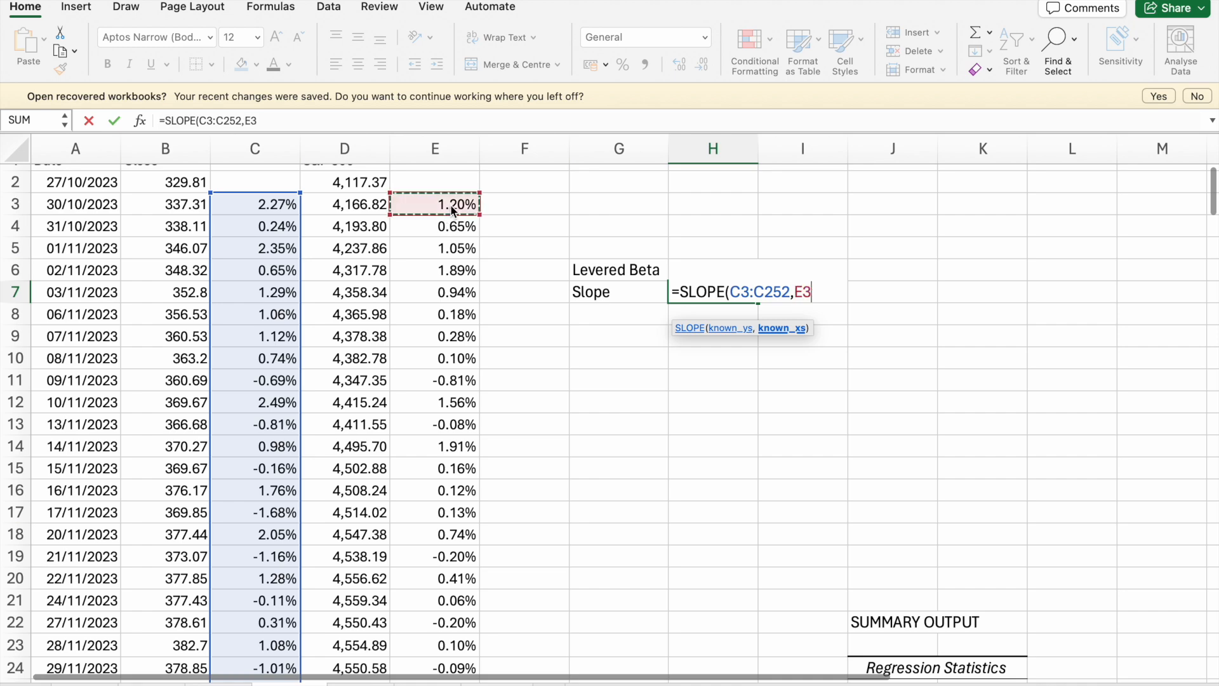
key(super+shift+Down)
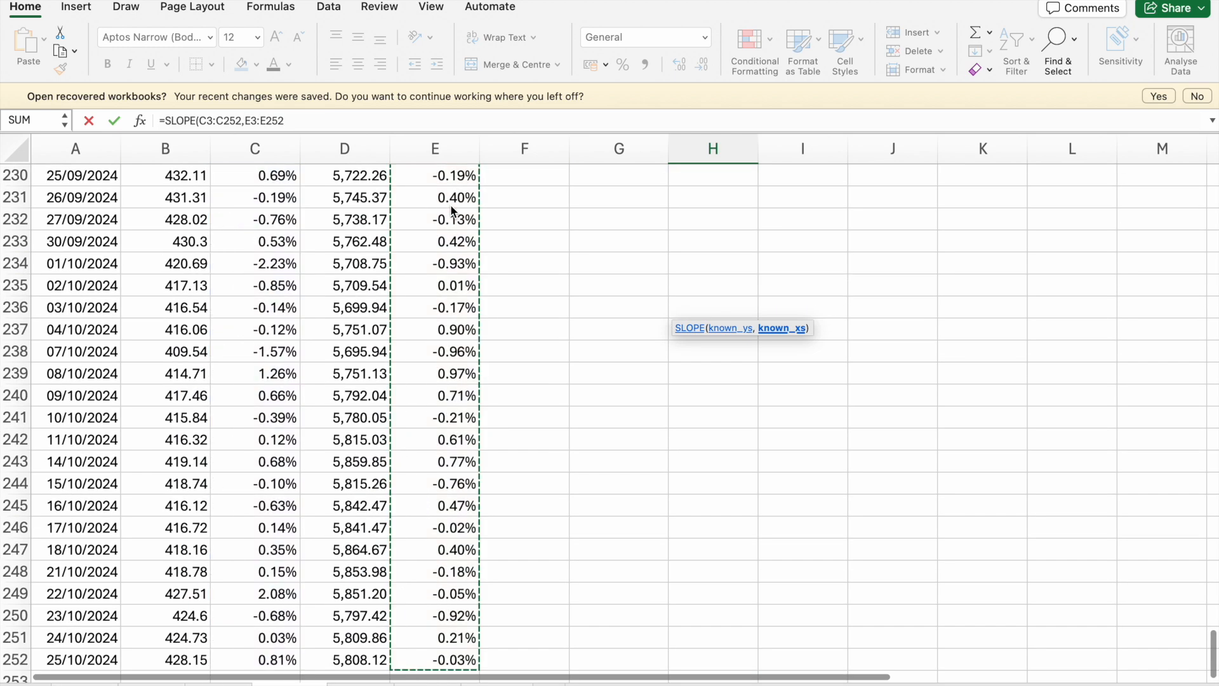
key(Return)
scroll(546, 395, up, 5)
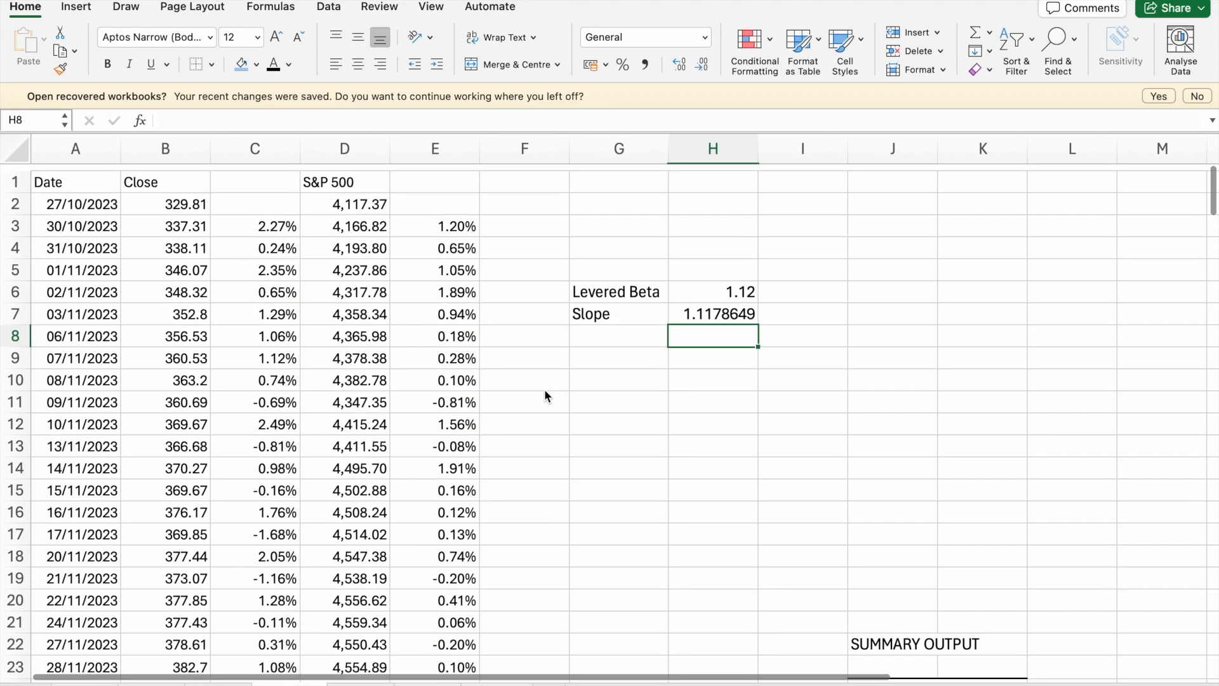
- Display the SLOPE result in H7 with two decimal places
click(696, 309)
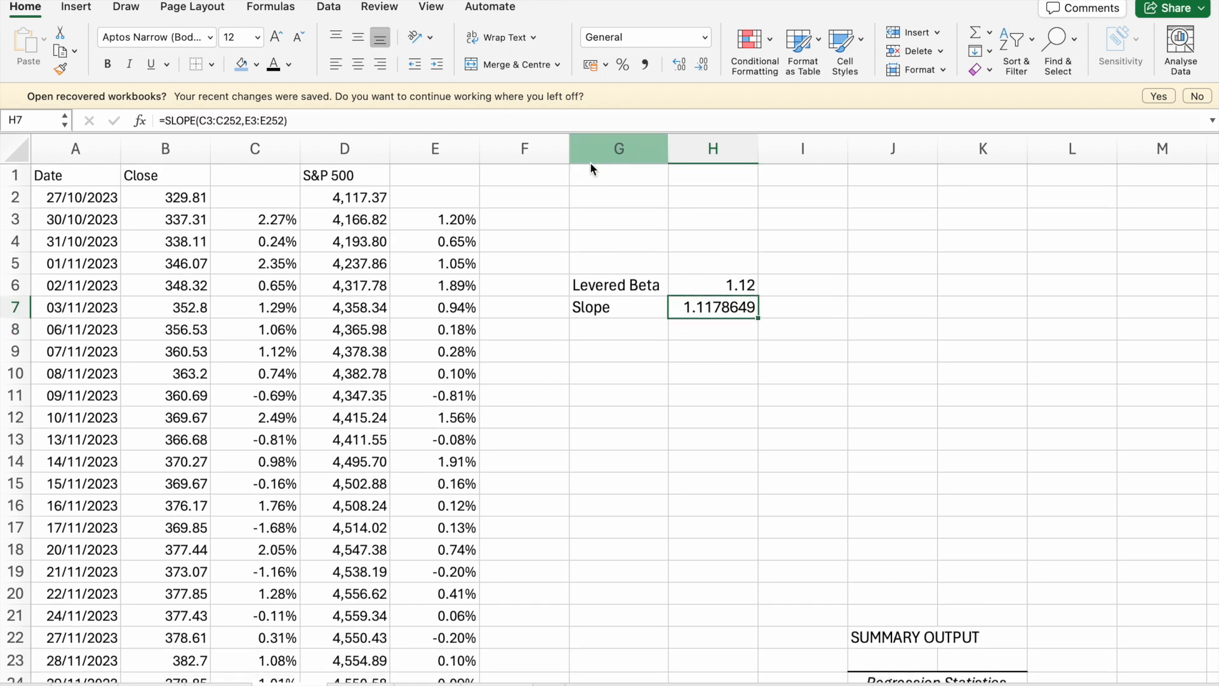
click(708, 70)
click(709, 69)
click(708, 70)
click(708, 70)
click(708, 69)
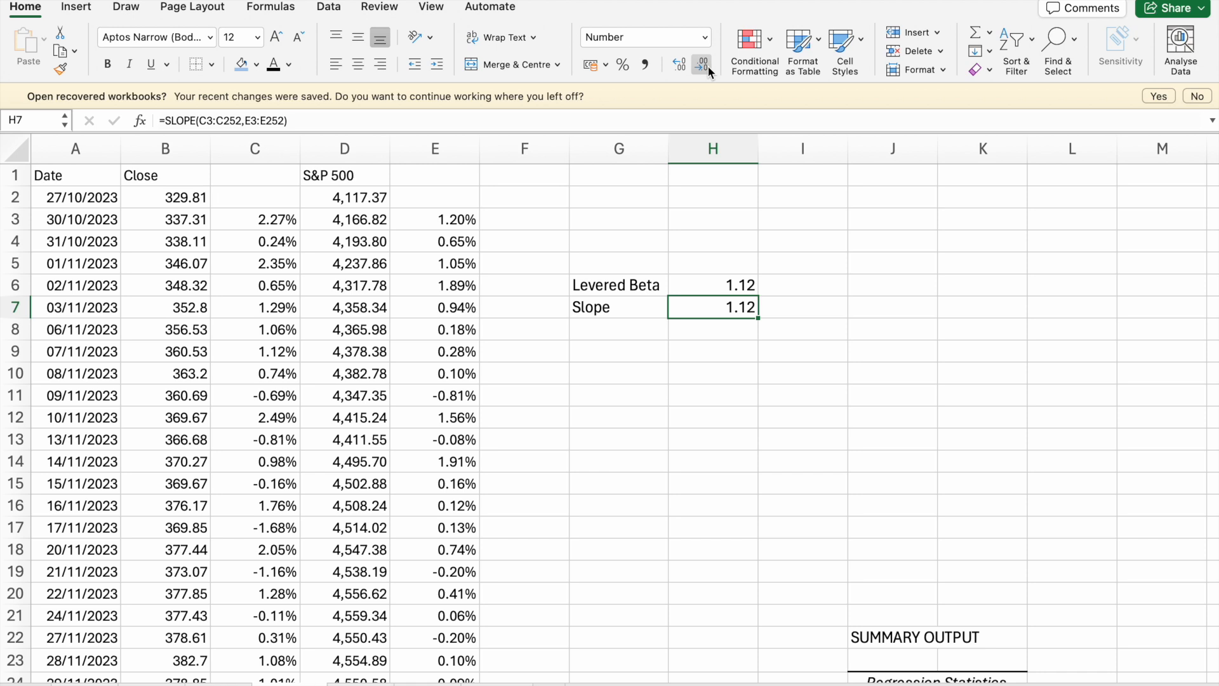
- Change the label in G7 to "Slope Beta"
click(627, 309)
double_click(627, 307)
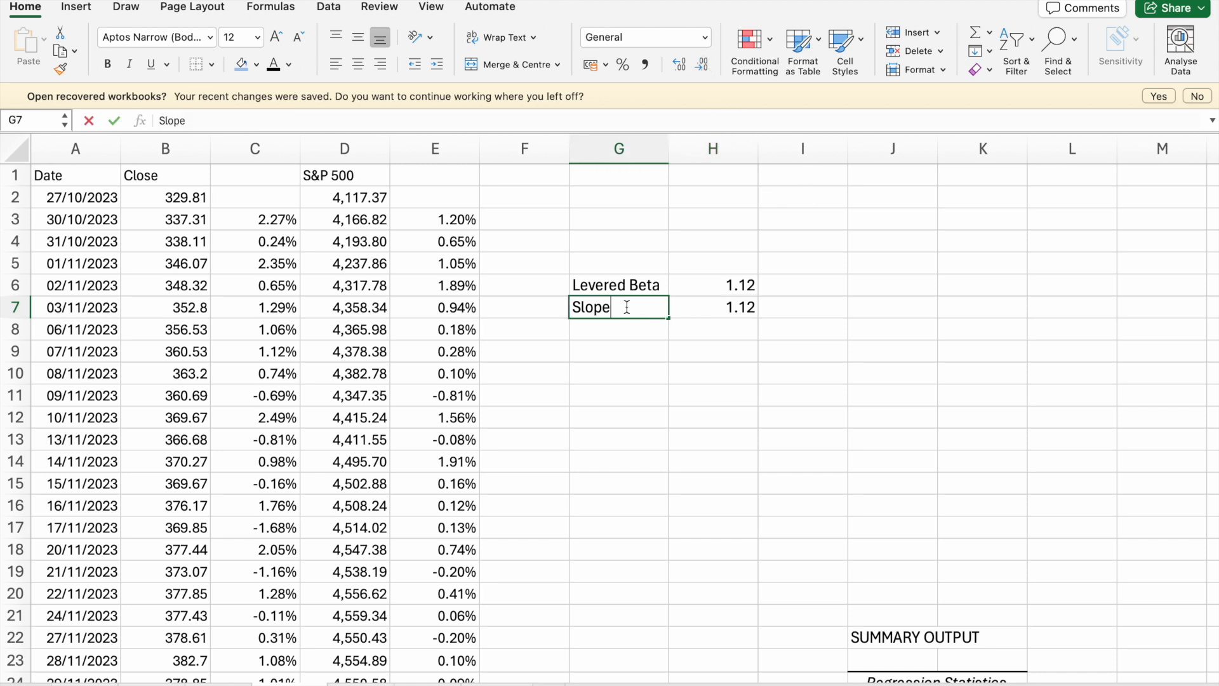
text(Beta)
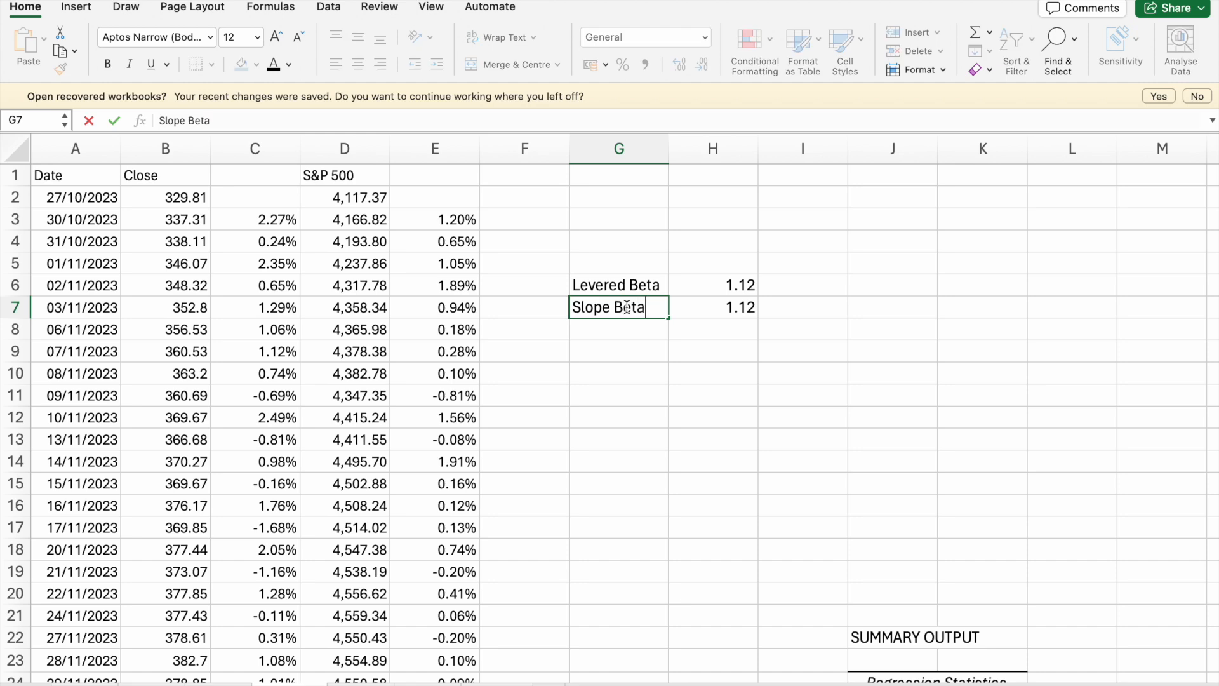
key(Return)
- Review the two betas in H6 and H7 alongside the regression output, and switch to the S&P 500 sheet
click(672, 401)
scroll(672, 402, down, 3)
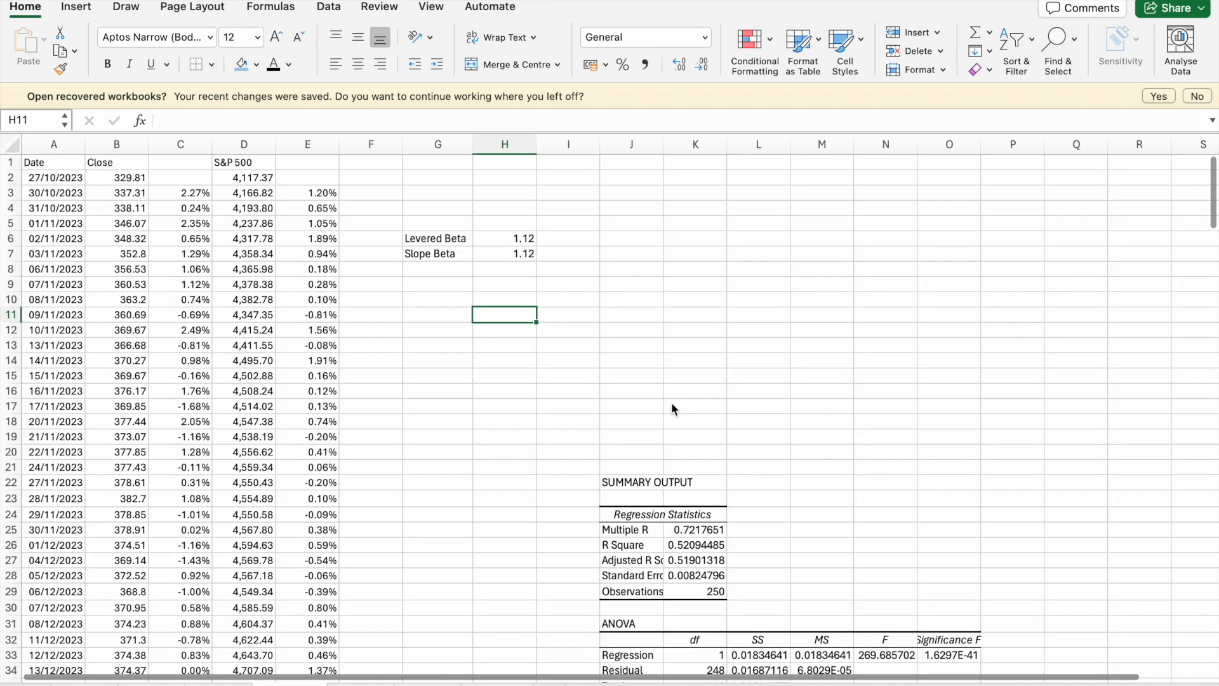
scroll(673, 418, down, 5)
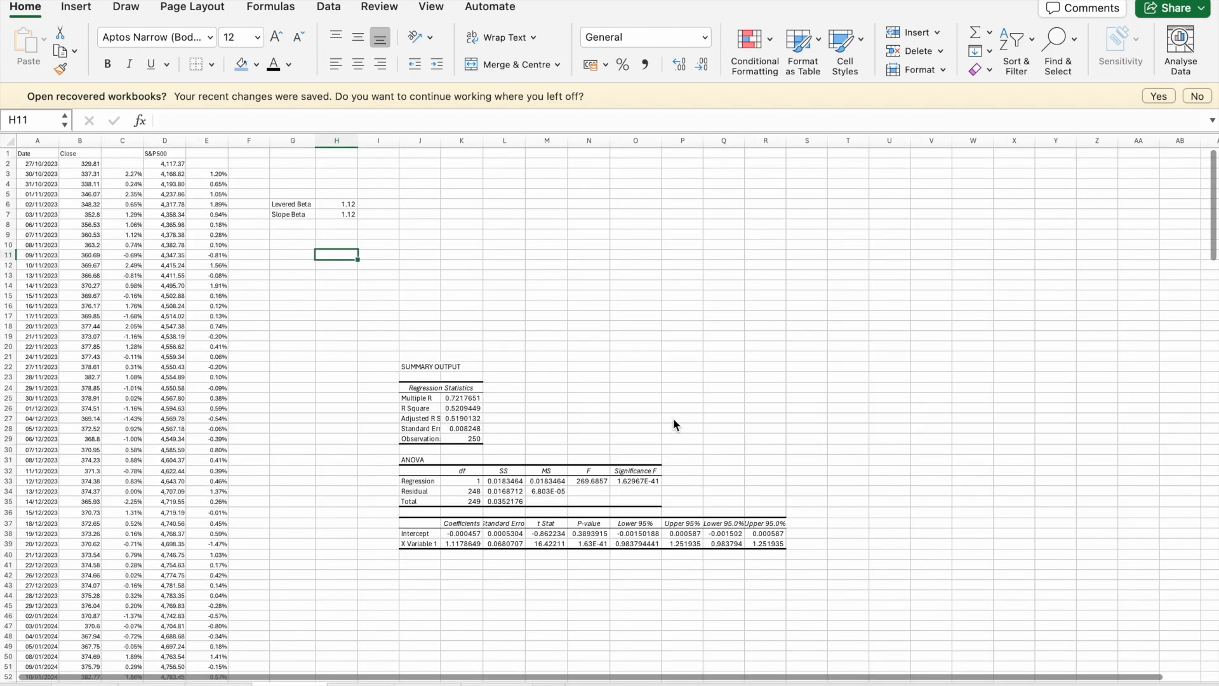
scroll(673, 418, down, 12)
scroll(673, 418, up, 14)
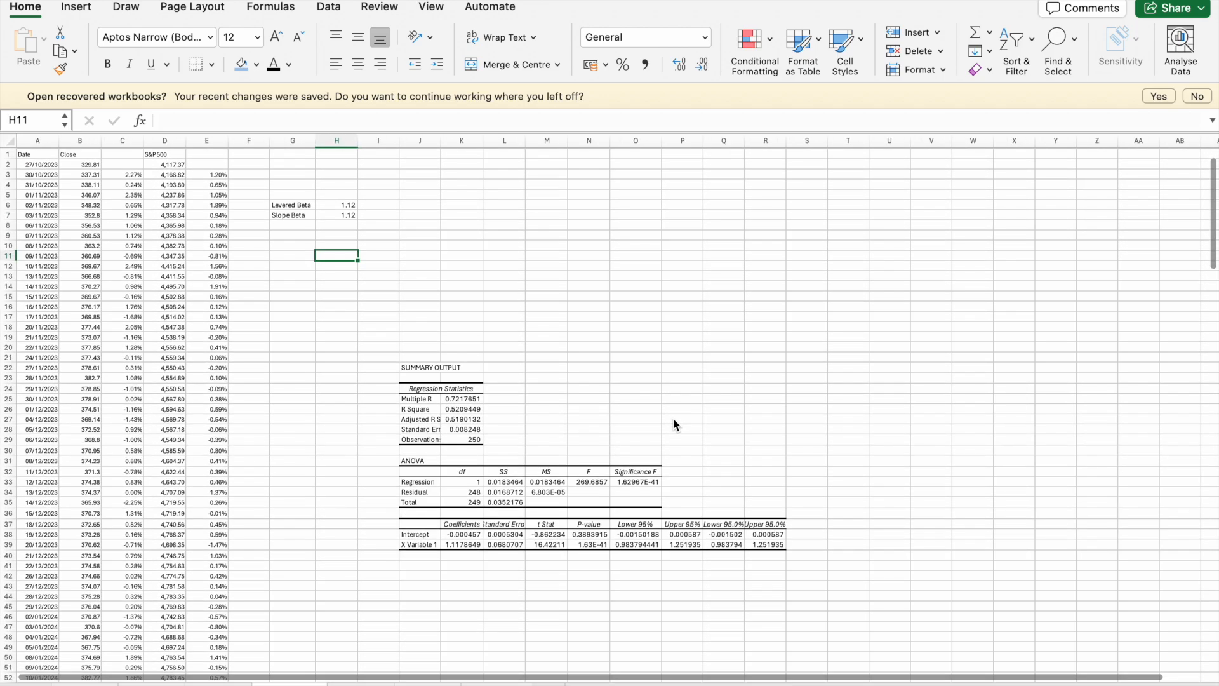
click(311, 213)
click(337, 205)
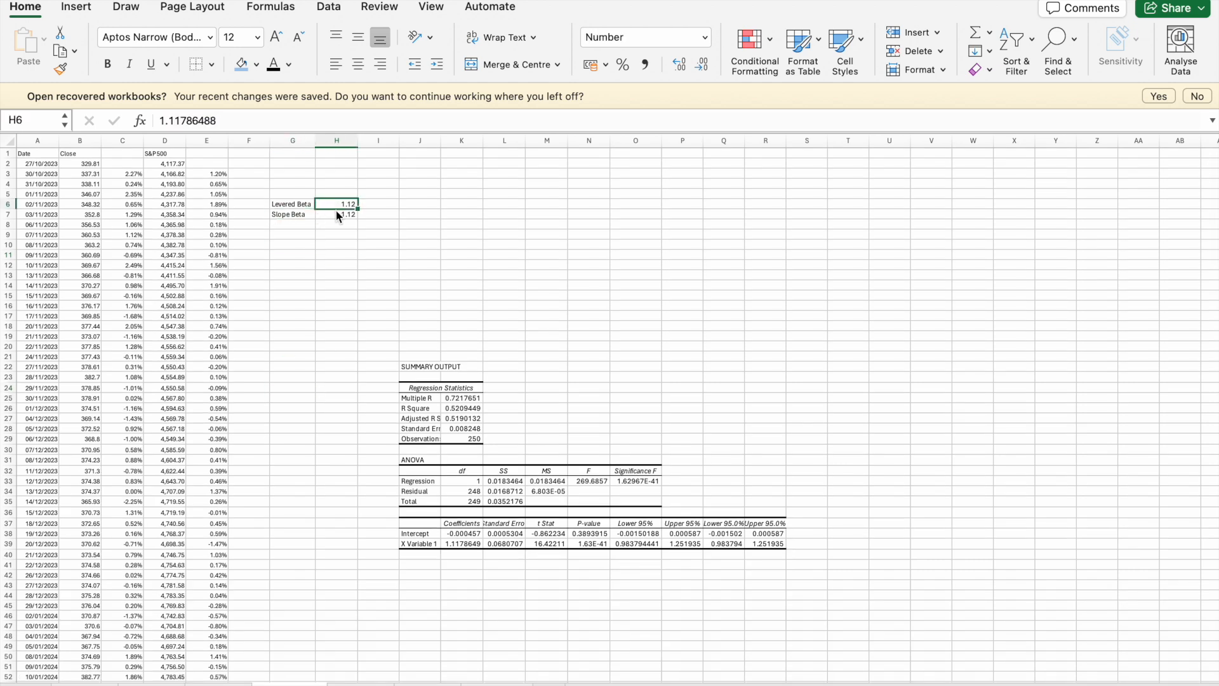
click(358, 684)
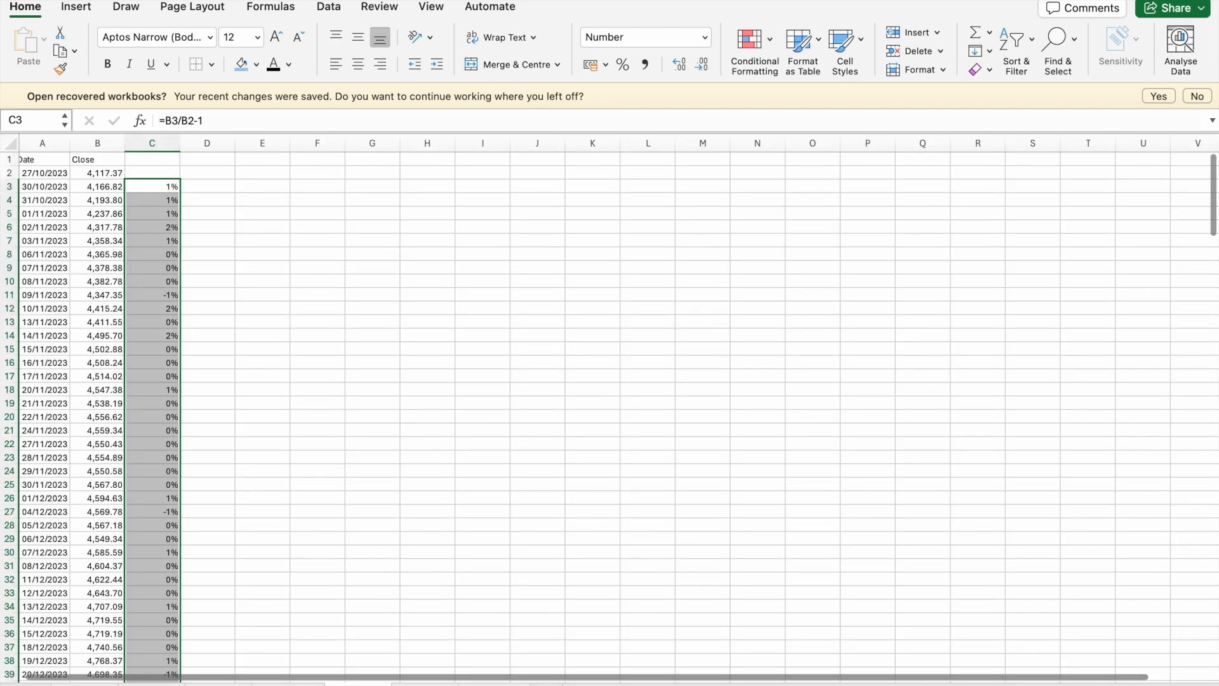
- Switch to the WACC sheet and review the debt and equity figures for Apple, AMD, Sony and Microsoft
click(421, 685)
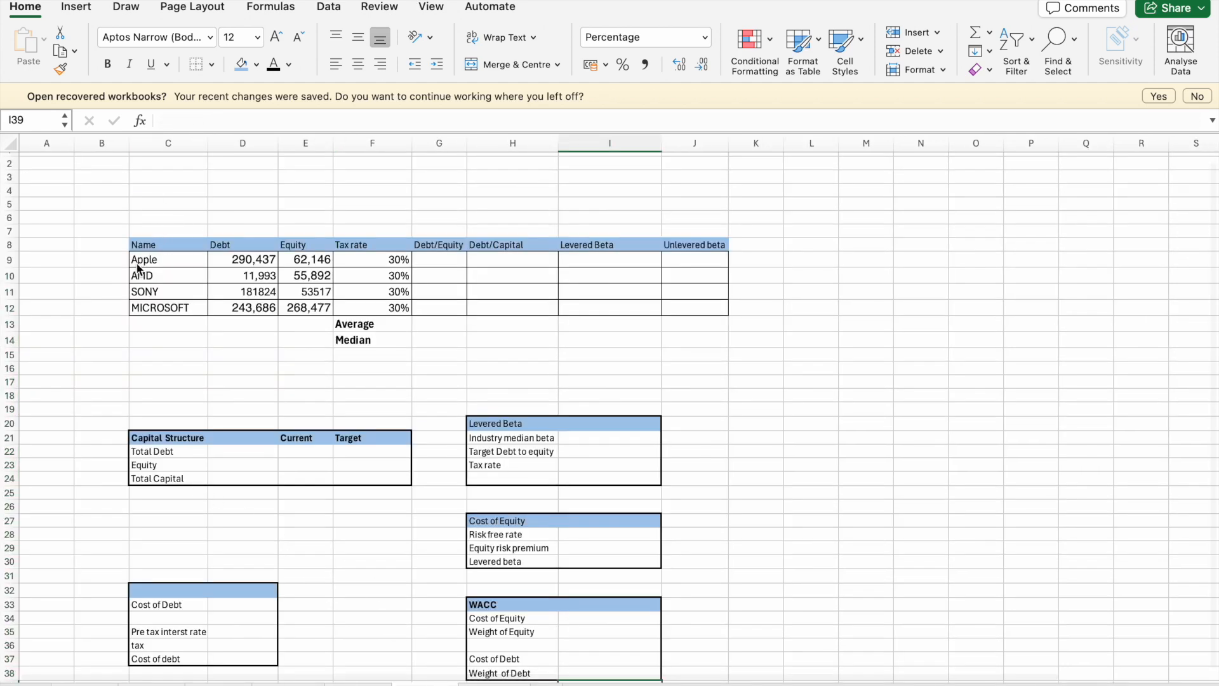
click(164, 261)
click(235, 262)
click(315, 266)
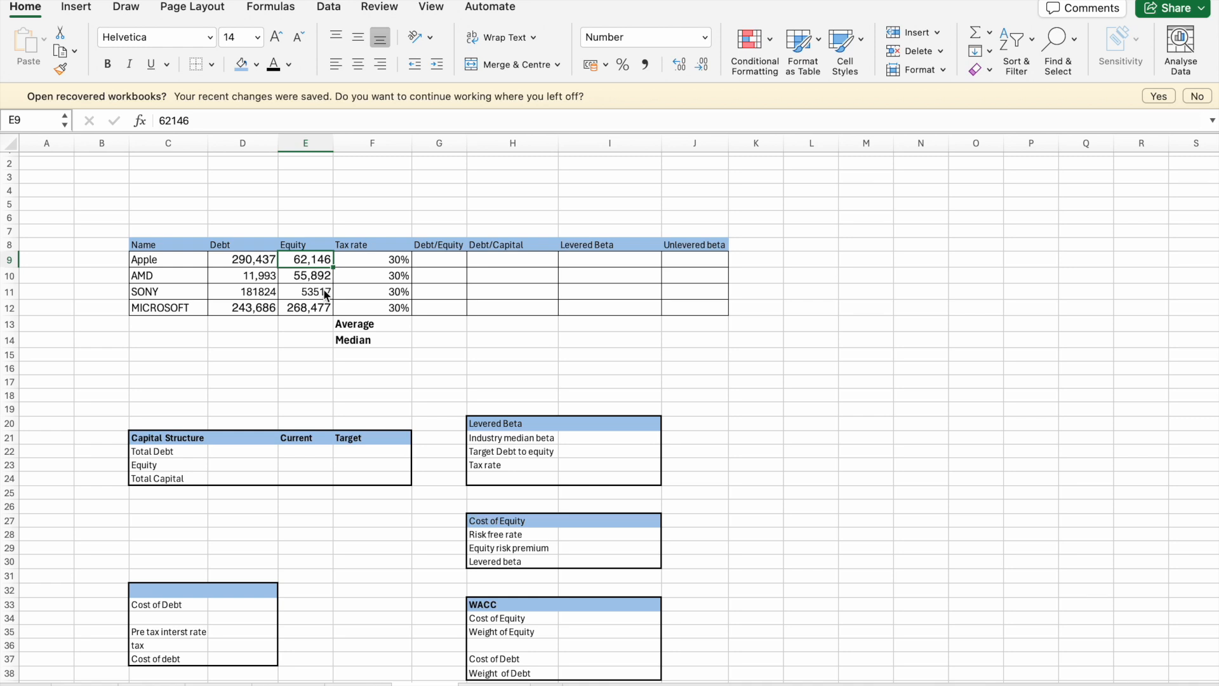
click(252, 277)
click(300, 283)
click(246, 294)
click(304, 298)
click(277, 310)
click(296, 307)
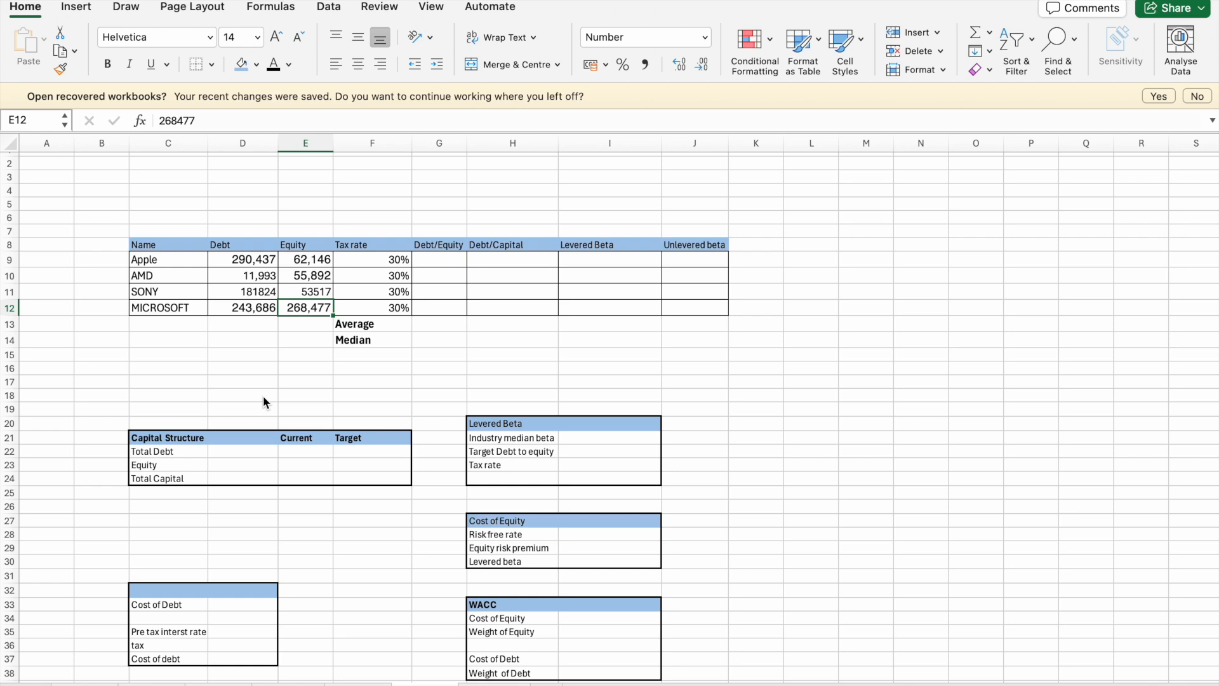
click(254, 257)
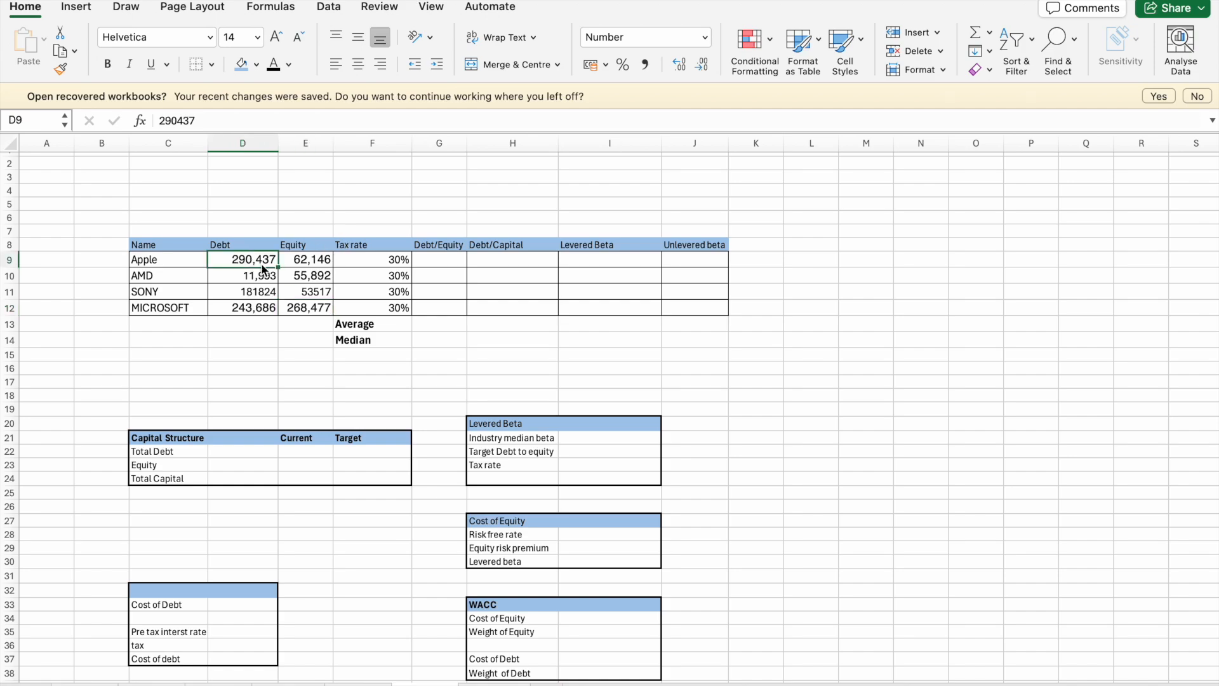
- Switch to the SEC.gov page in Chrome, search for "apple" and open Apple Inc.'s EDGAR company page
key(ctrl+Up)
click(368, 257)
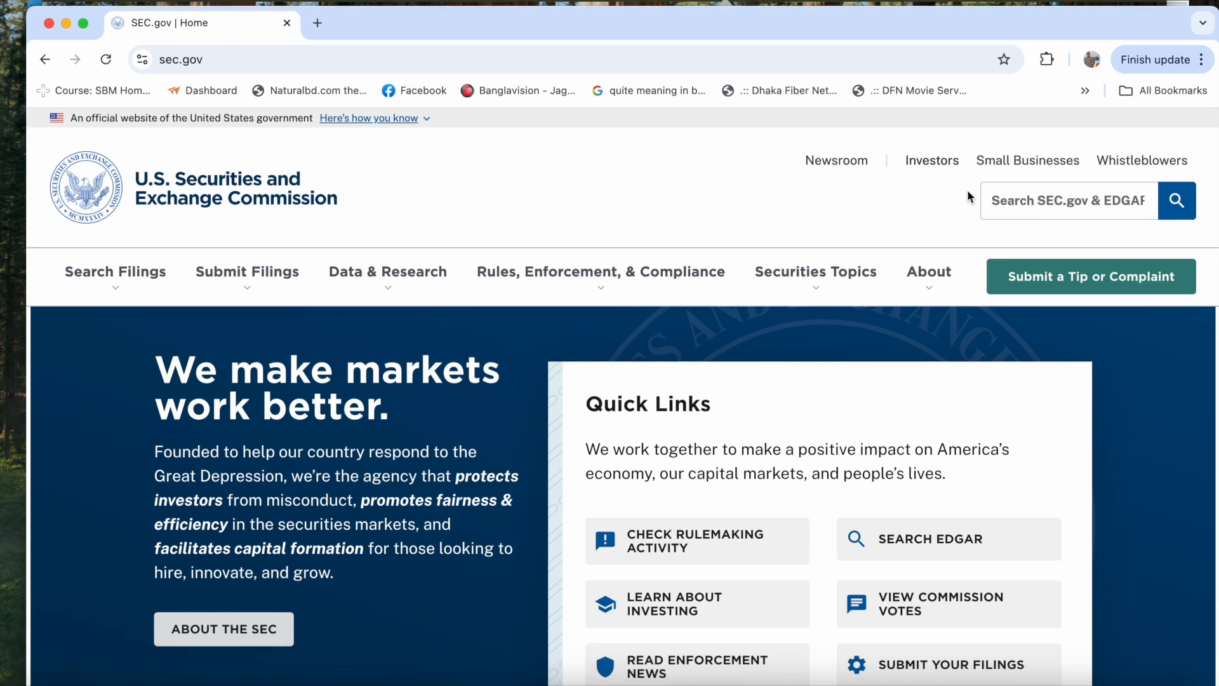
click(1016, 204)
text(app)
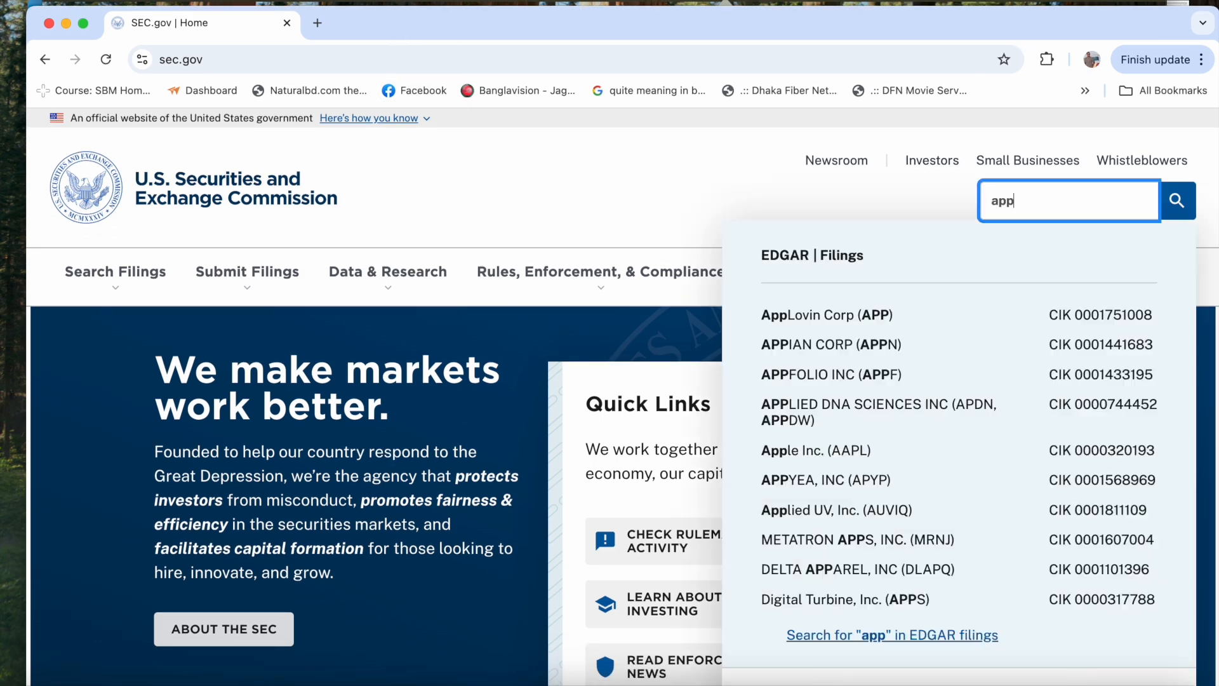
text(le)
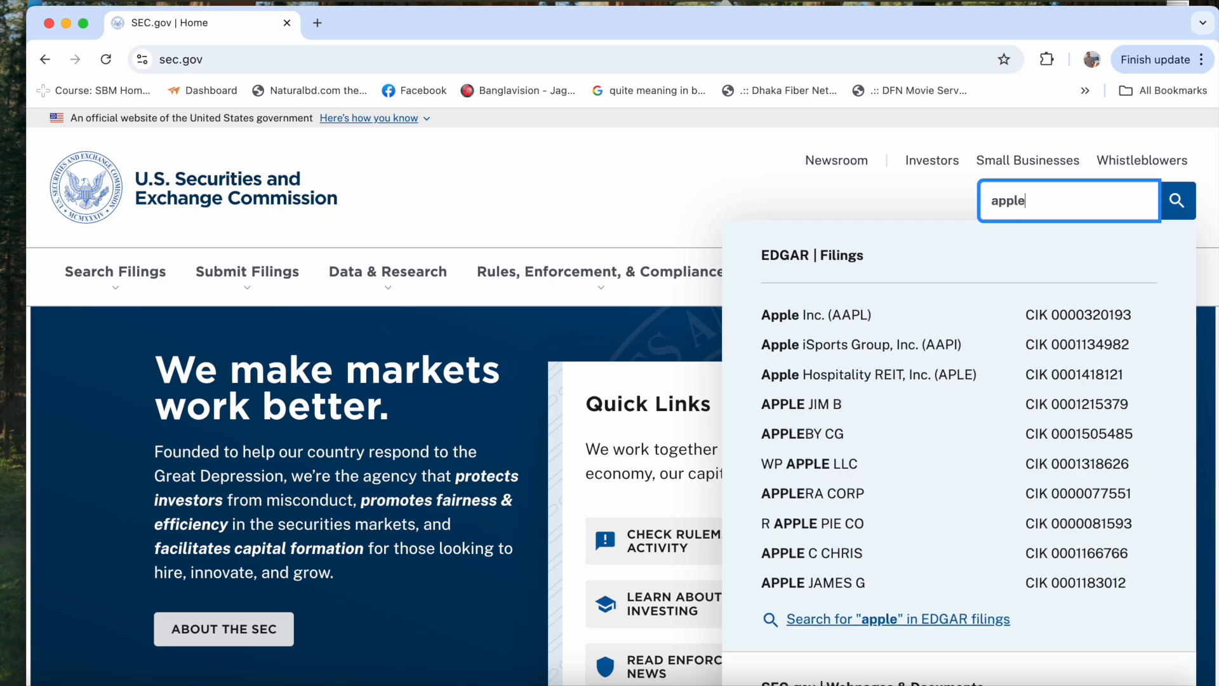
click(1088, 320)
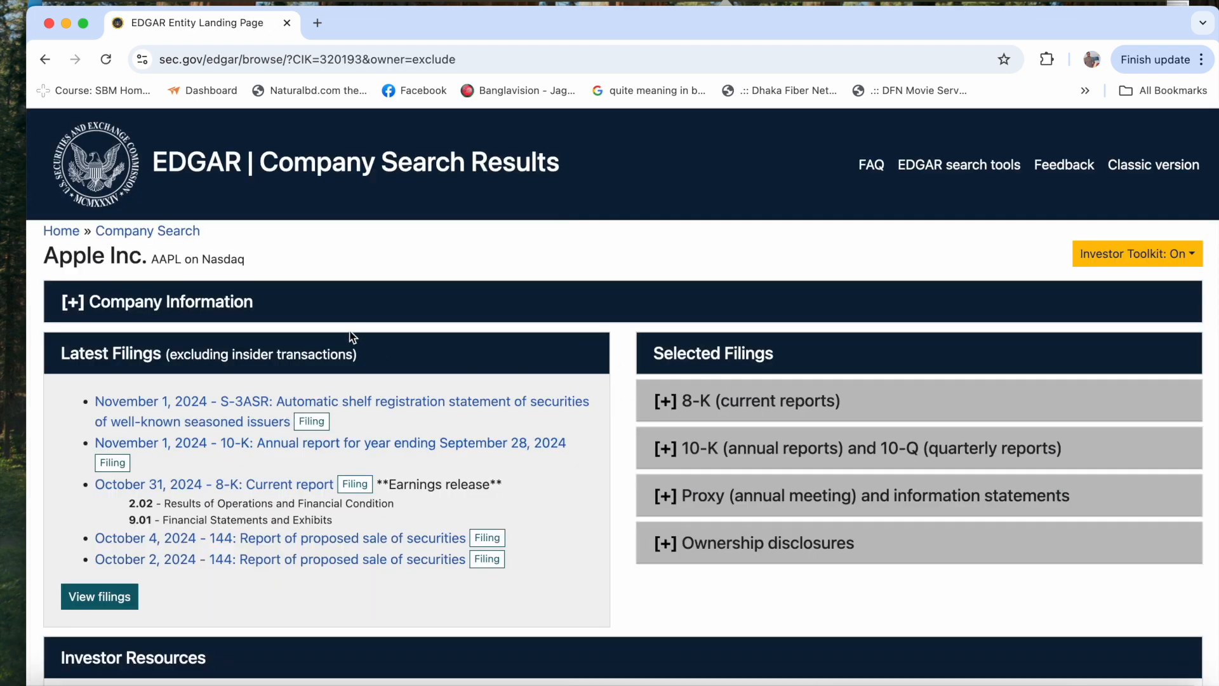
- Expand Apple's 10-K and 10-Q selected filings and list all of its annual and quarterly reports
scroll(649, 494, down, 1)
scroll(648, 494, down, 2)
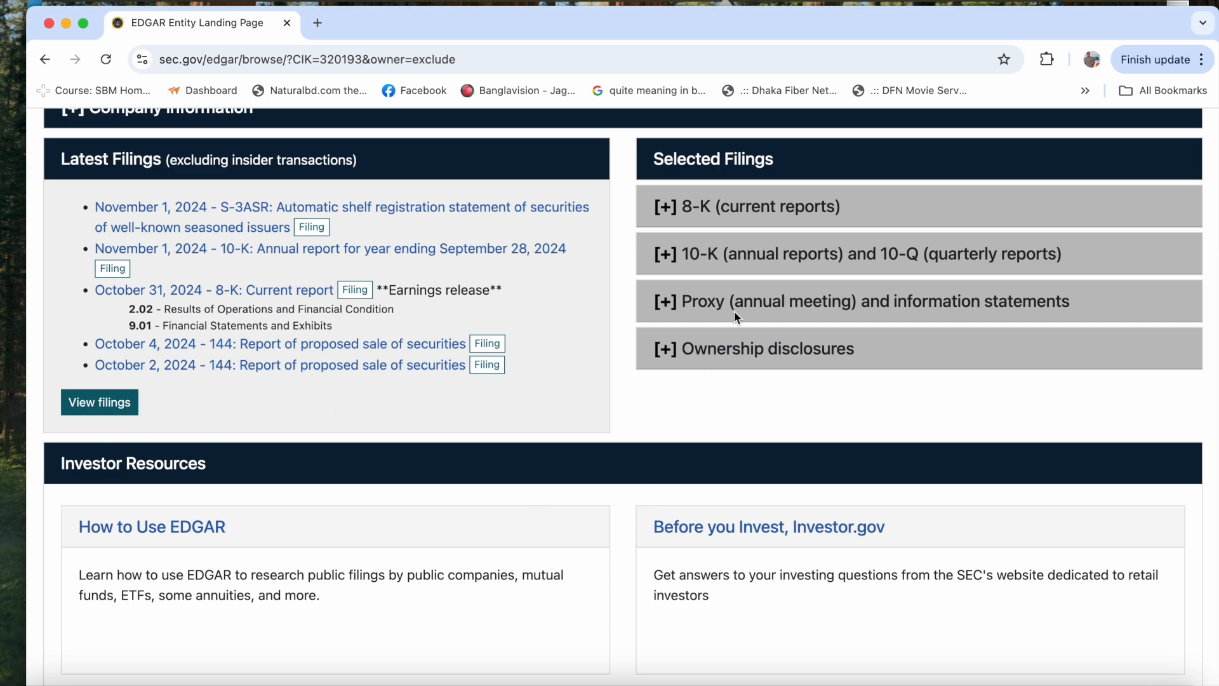
click(689, 256)
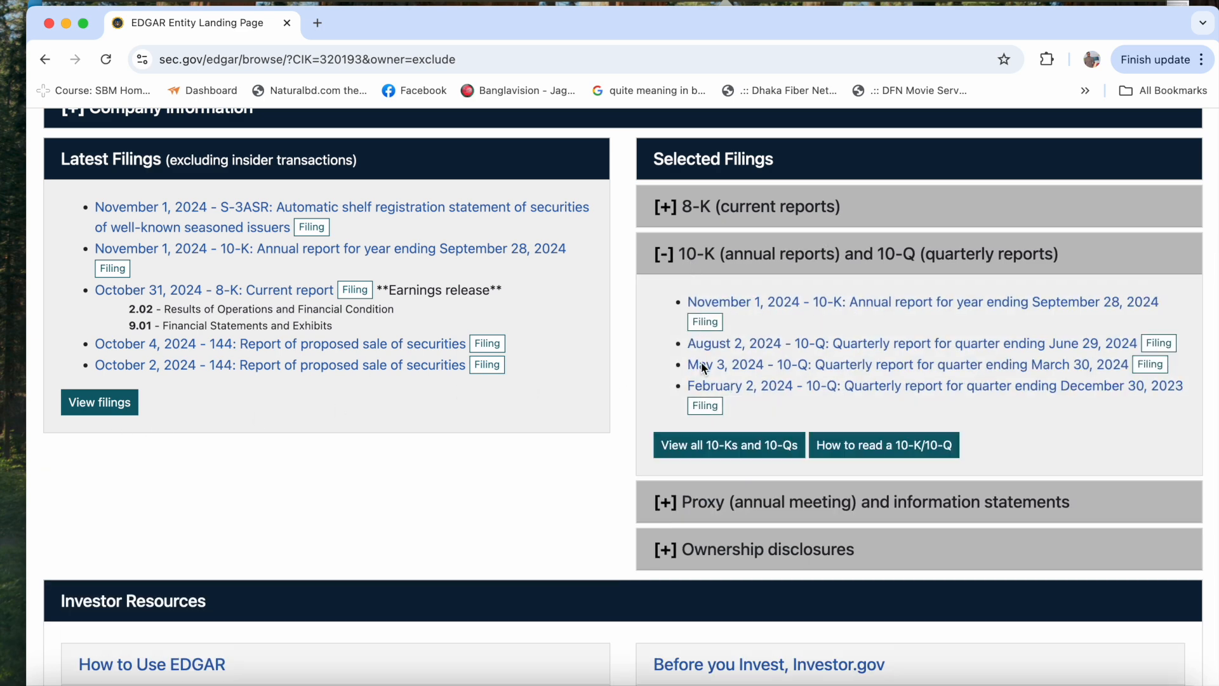
click(692, 446)
scroll(173, 509, down, 3)
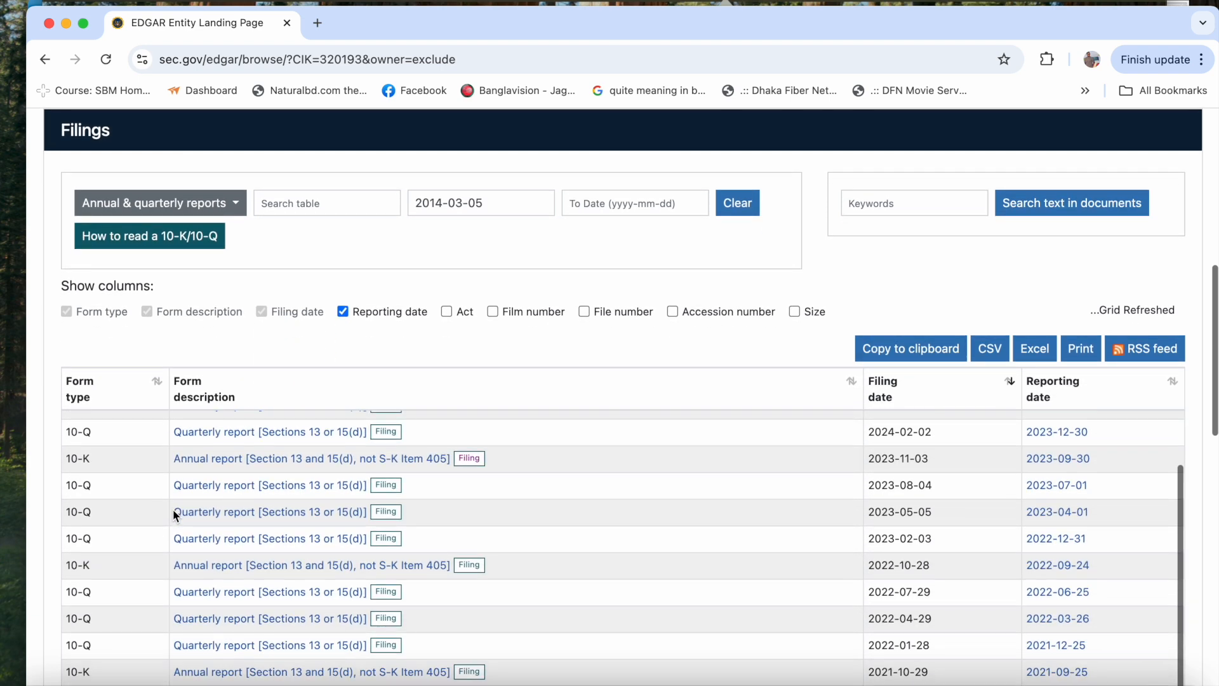
- Open Apple's 10-K filed on 2023-11-03 for the 2023-09-30 reporting date and display its interactive data
scroll(173, 509, up, 2)
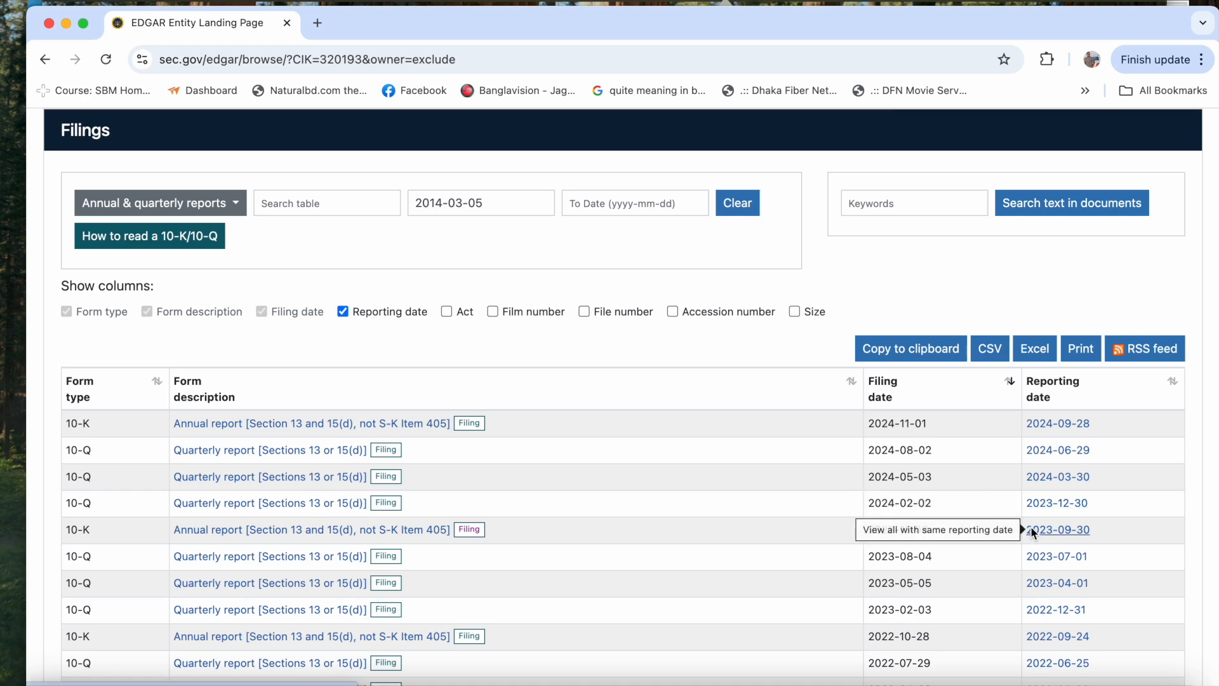
scroll(661, 531, up, 1)
scroll(662, 537, down, 1)
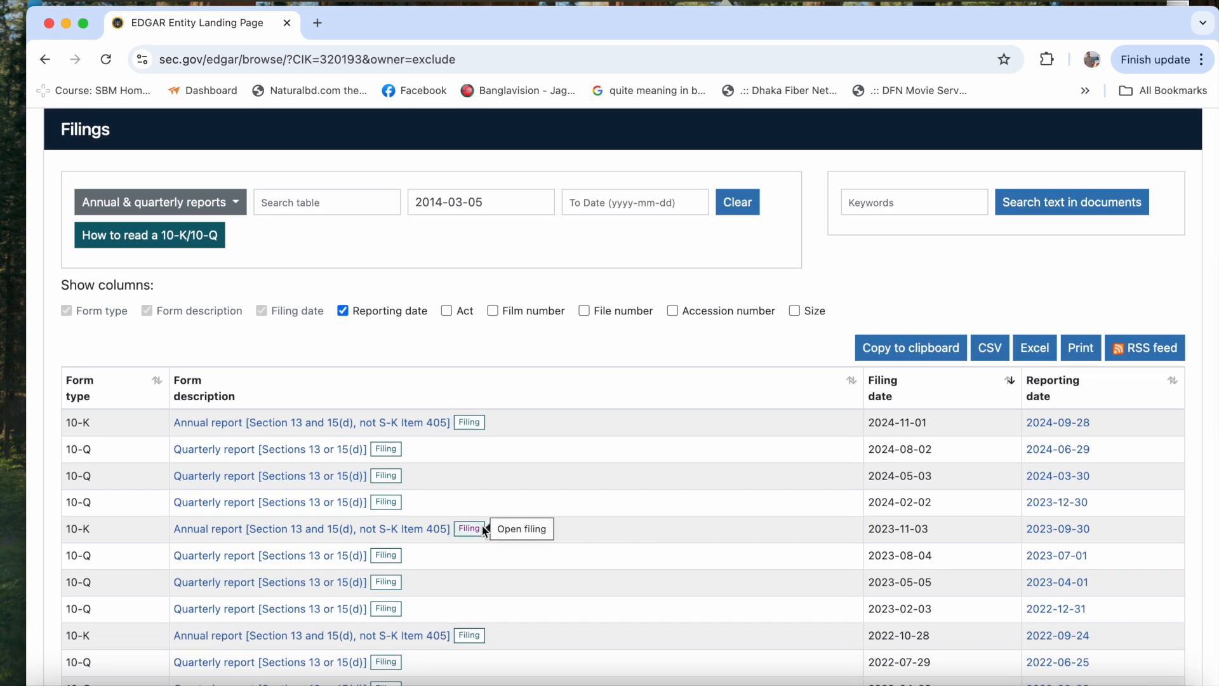
click(478, 527)
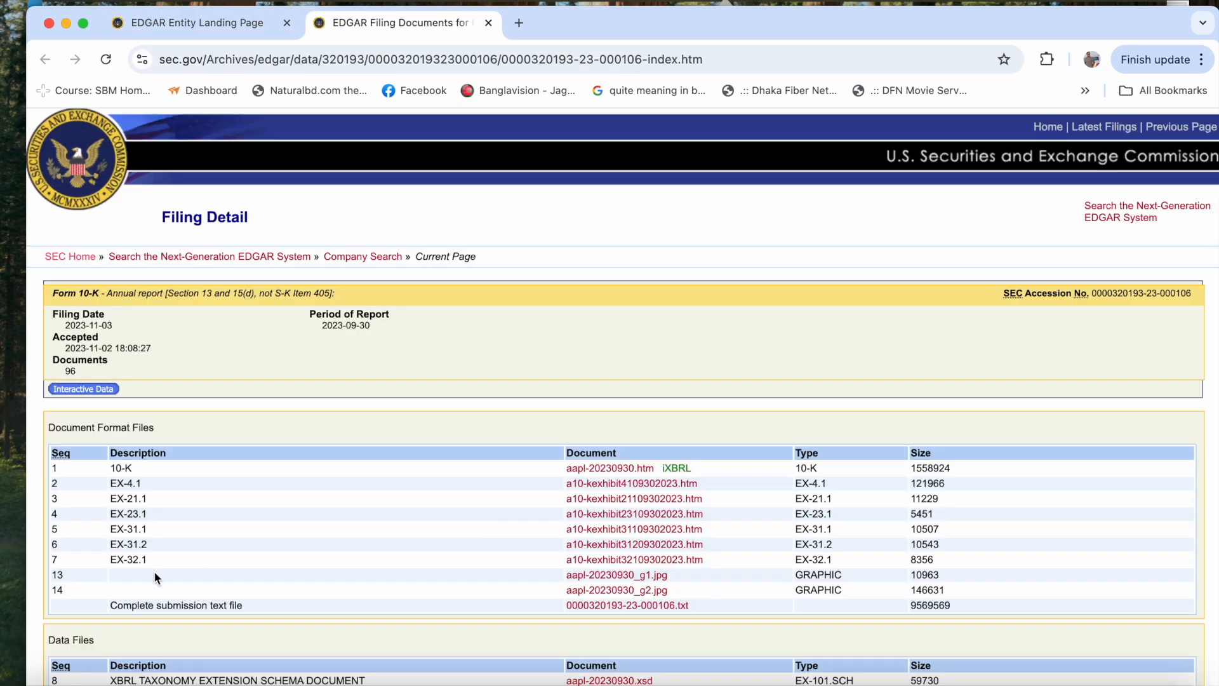
scroll(152, 573, down, 1)
click(96, 335)
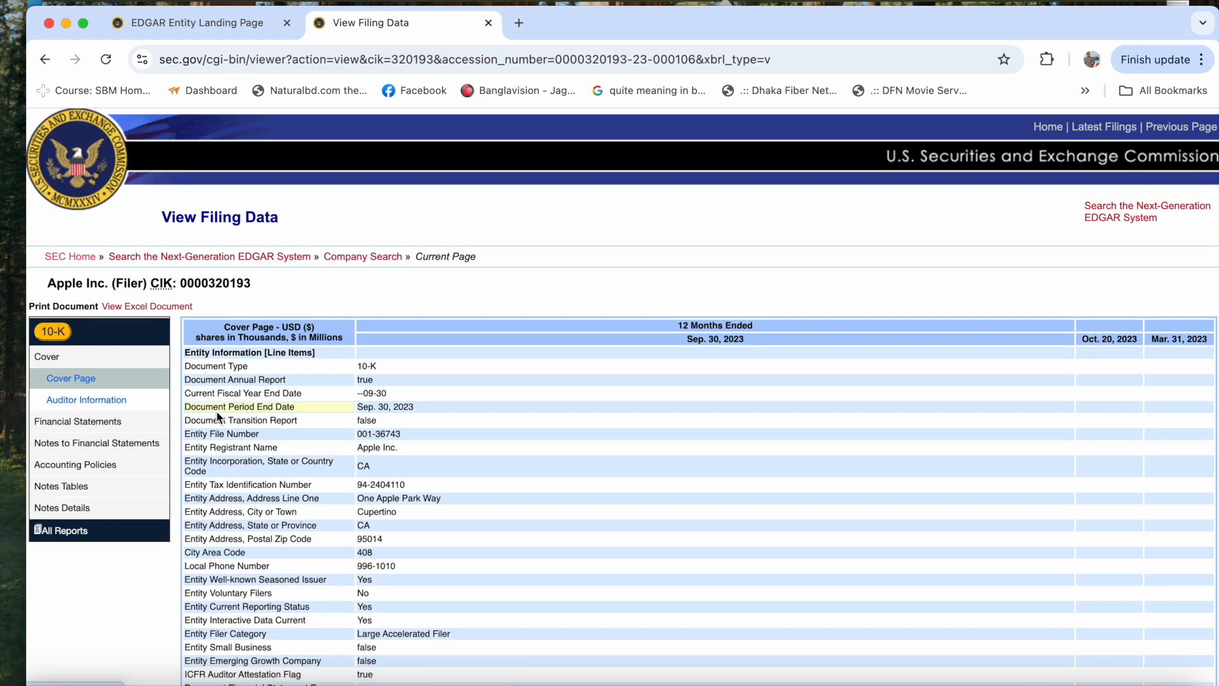
- Find the Financial Statements section of the filing and open the Consolidated Balance Sheets
scroll(218, 414, down, 1)
click(116, 432)
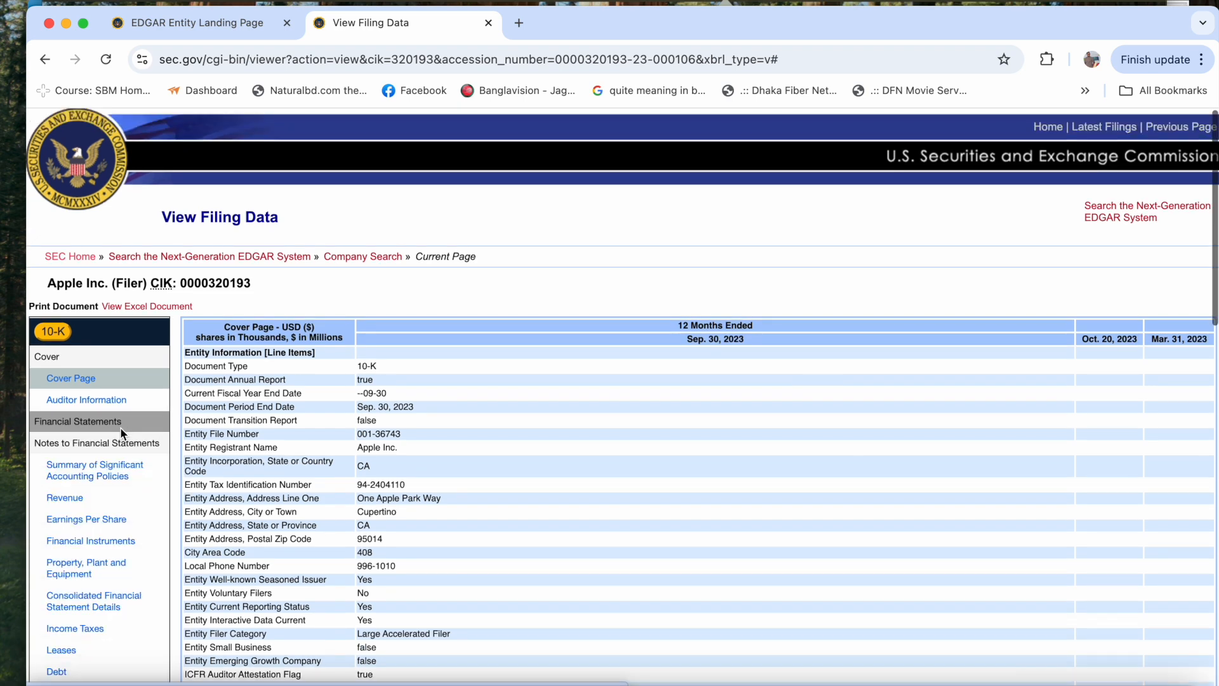
scroll(116, 470, down, 2)
scroll(121, 422, down, 2)
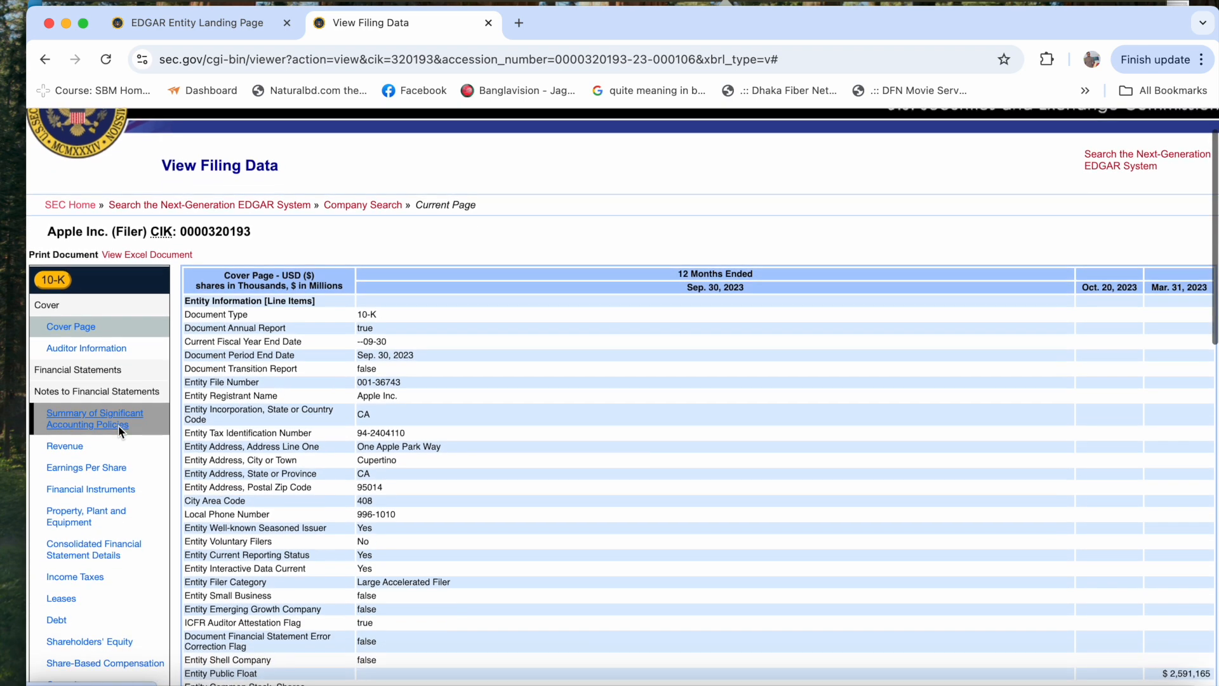
scroll(120, 416, down, 2)
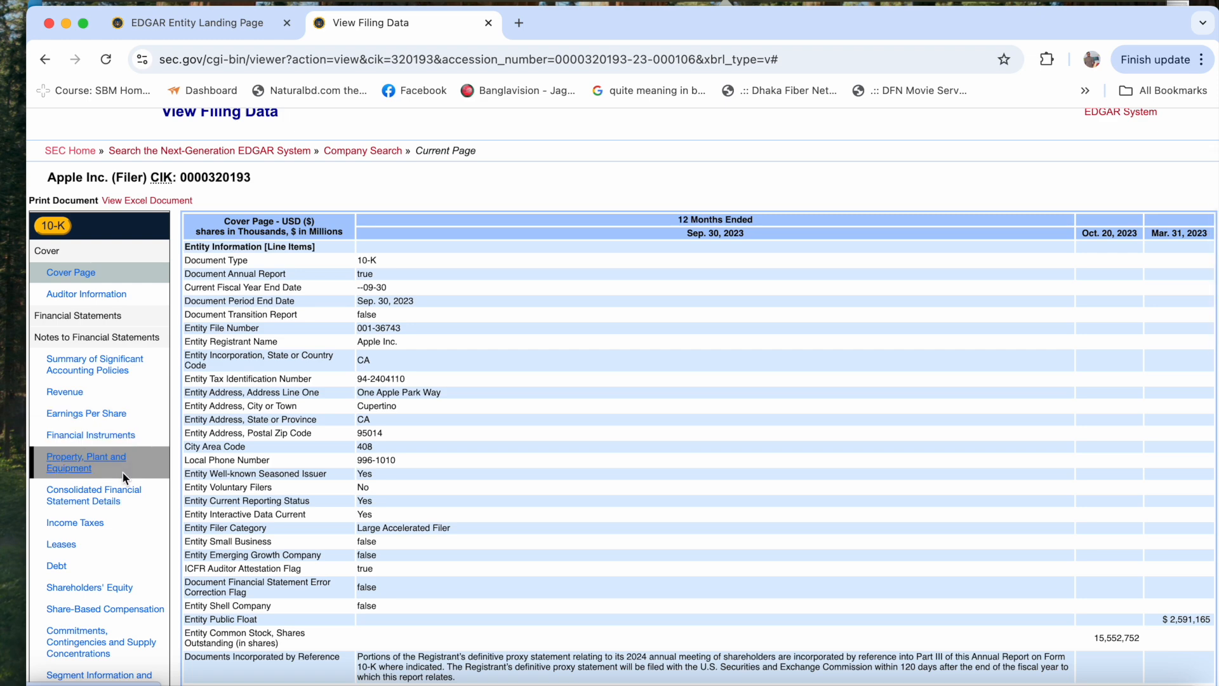
click(111, 316)
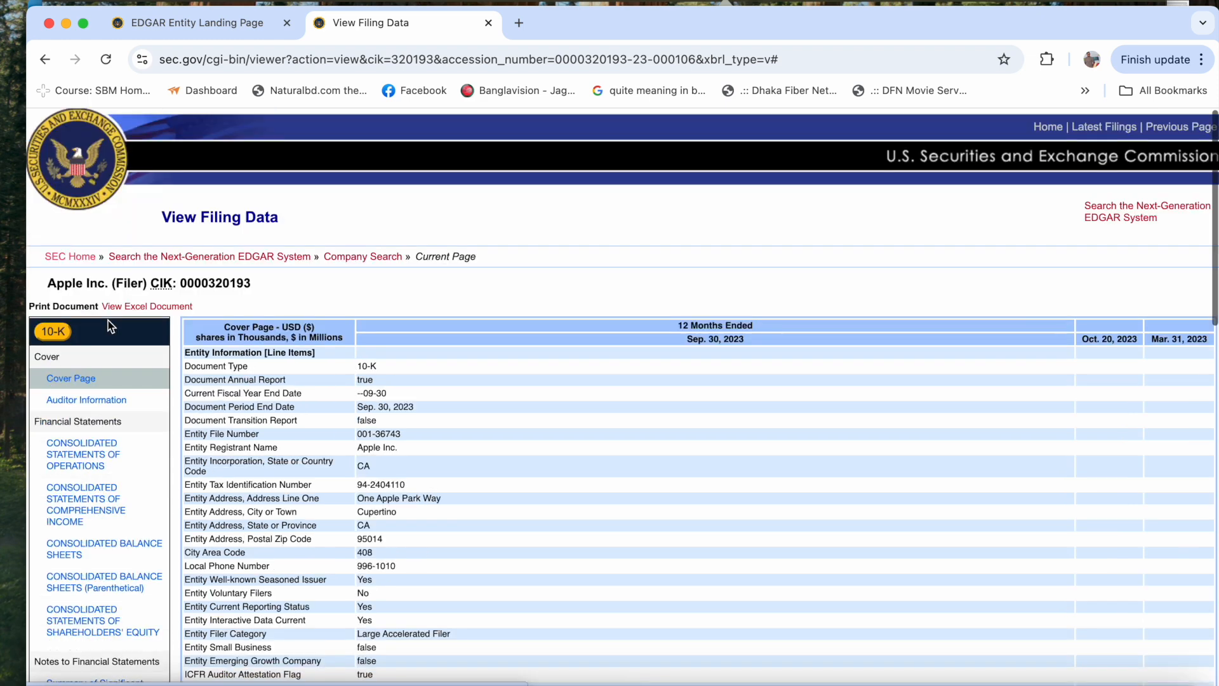
click(125, 560)
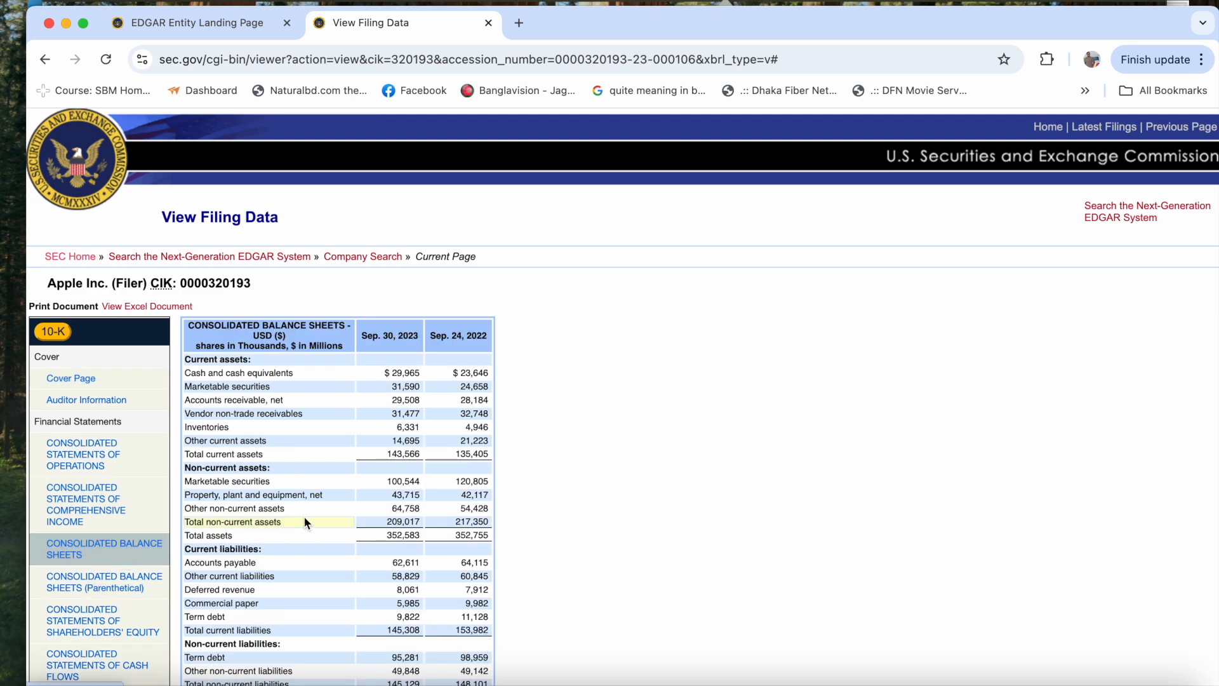
- Examine Apple's total liabilities and shareholders' equity on the balance sheet, and switch back to the Excel workbook
scroll(304, 516, down, 3)
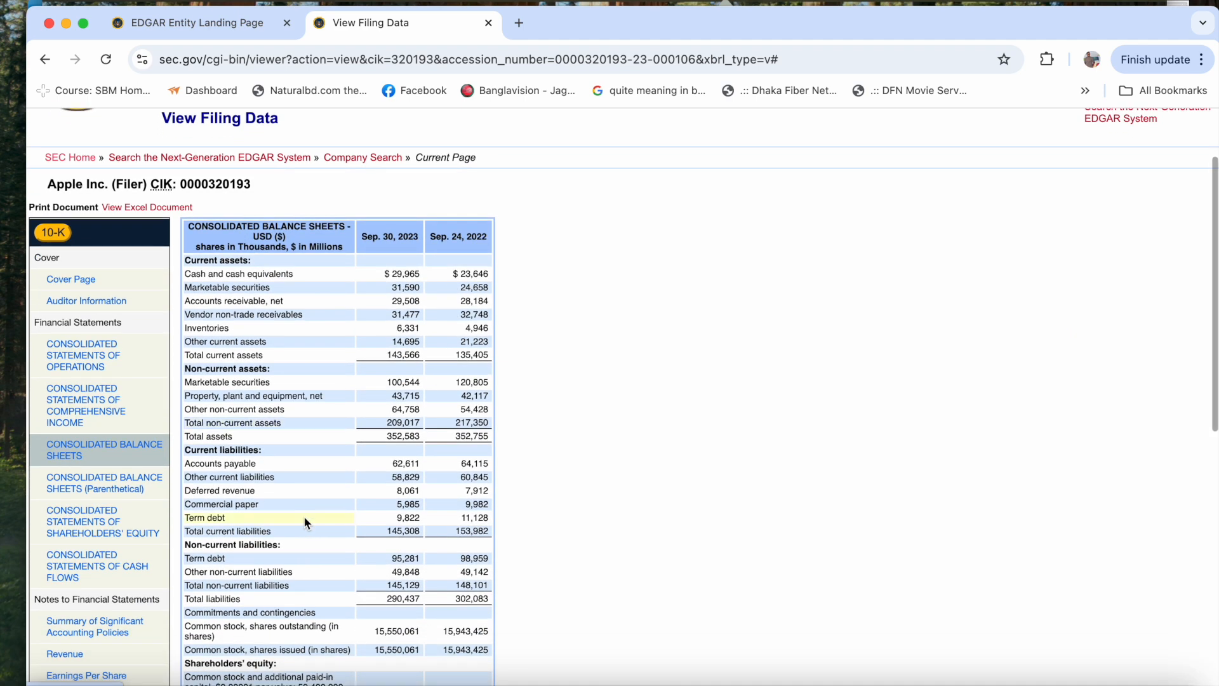
scroll(304, 516, down, 1)
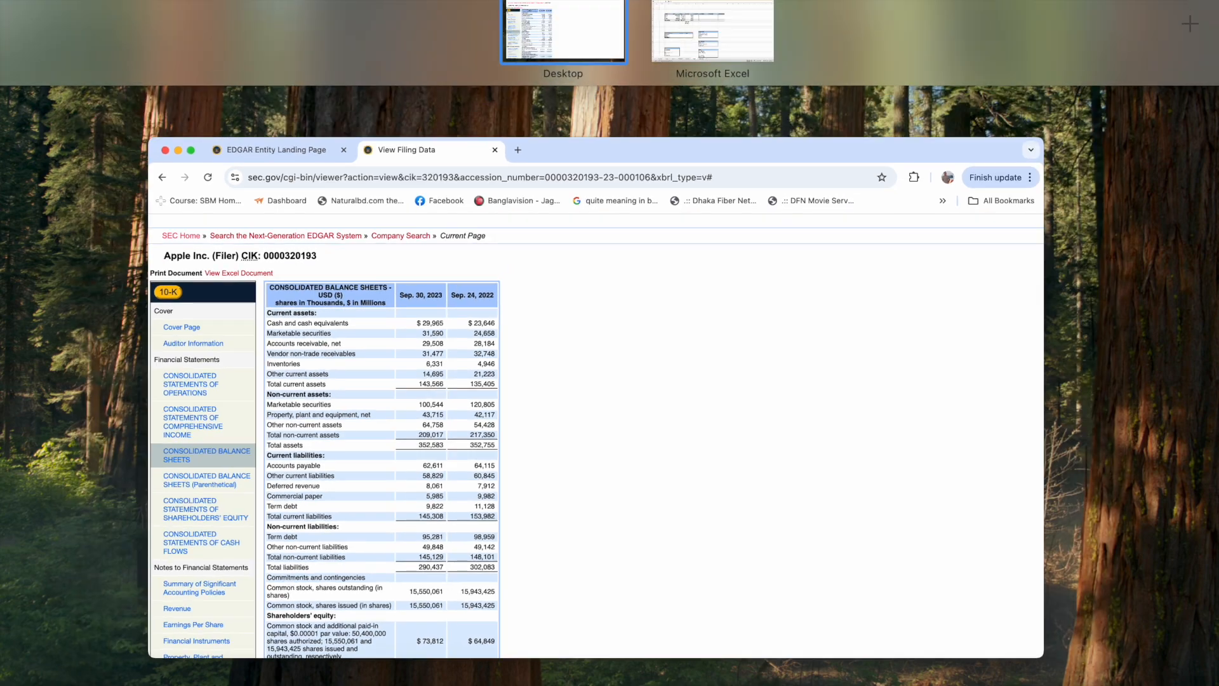
click(819, 18)
key(ctrl+Up)
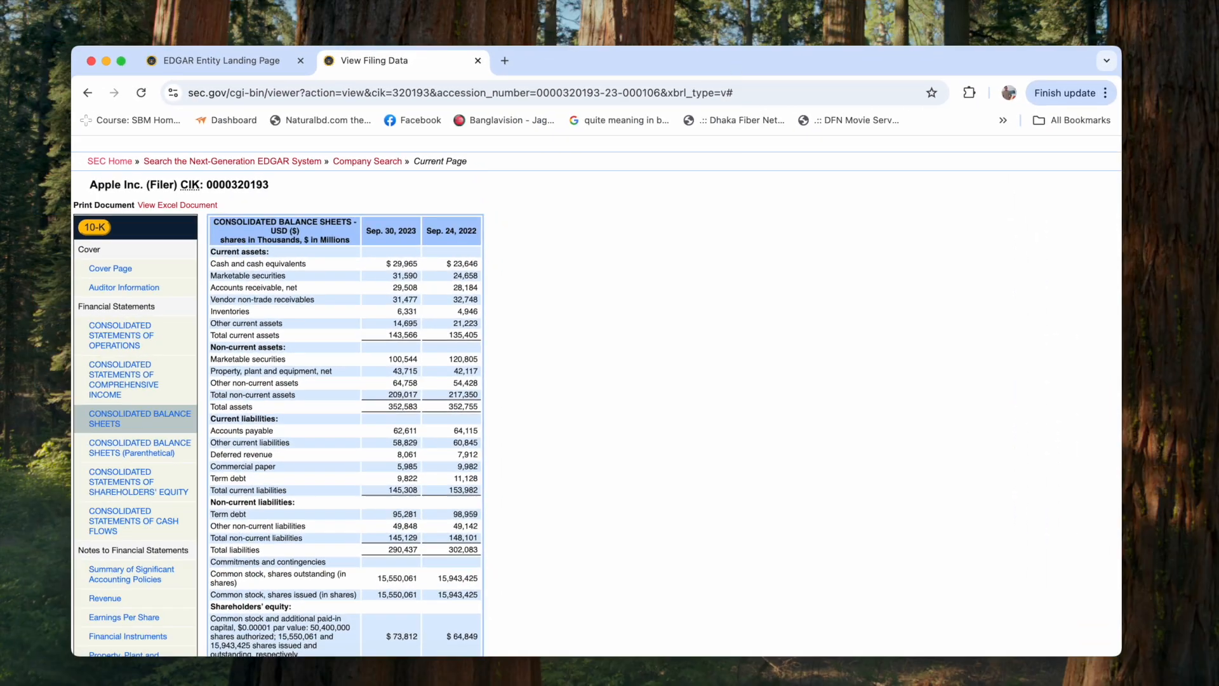
click(692, 29)
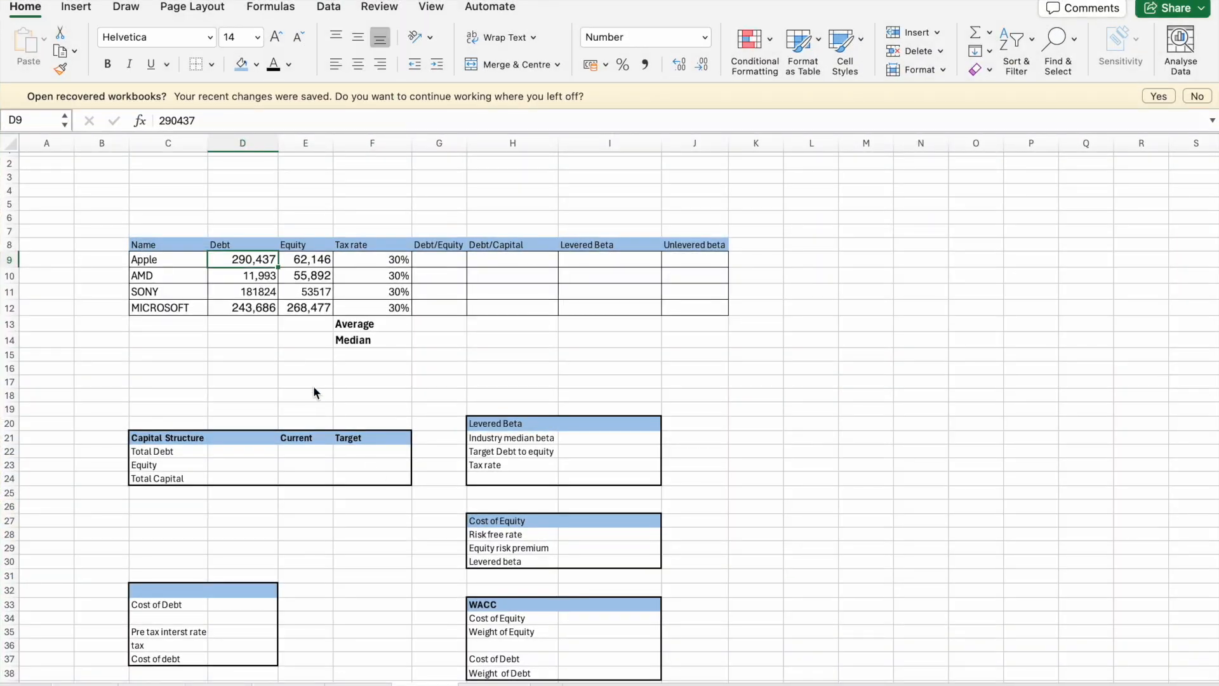
- Check Apple's debt and equity in D9 and E9 and AMD's equity in E10
click(257, 249)
click(250, 256)
click(290, 261)
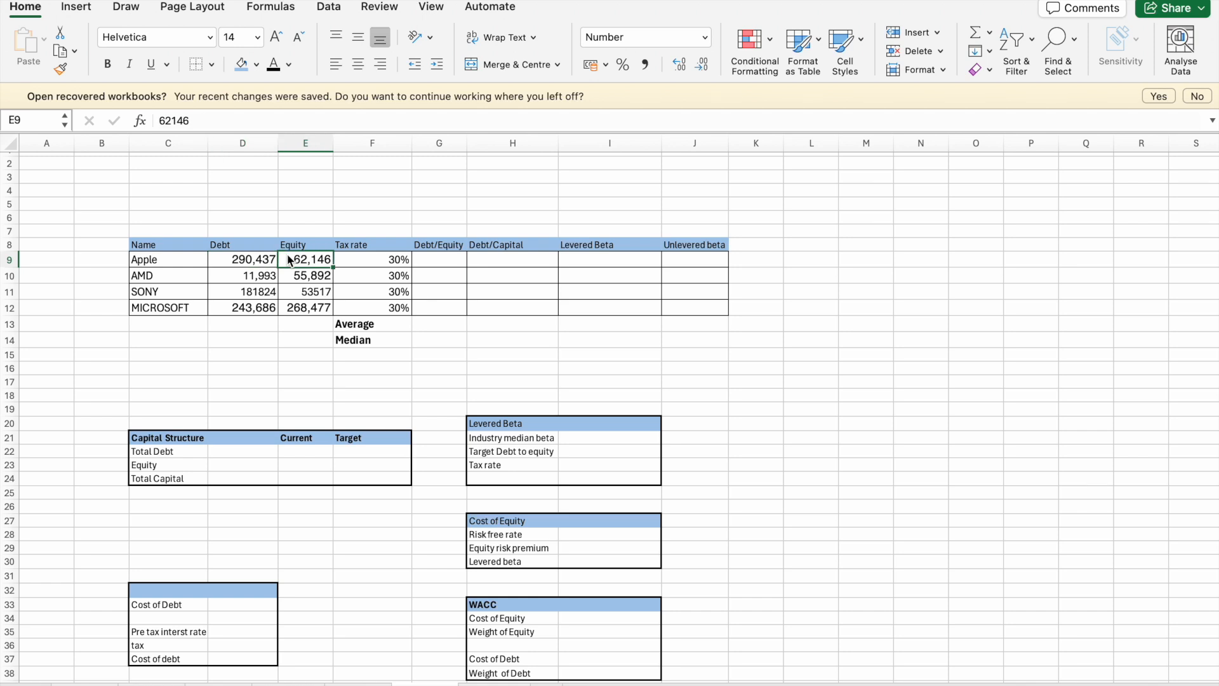
click(306, 283)
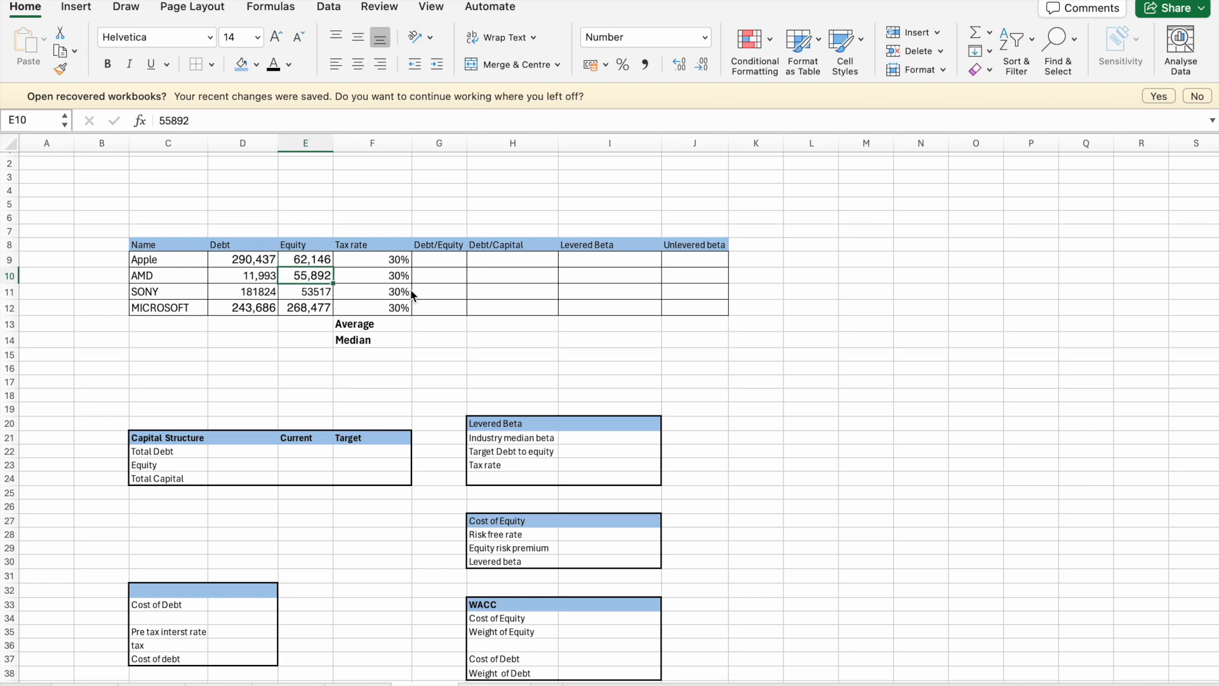
- Calculate Apple's Debt/Equity ratio in G9 with the formula =D9/E9
click(436, 261)
text(=)
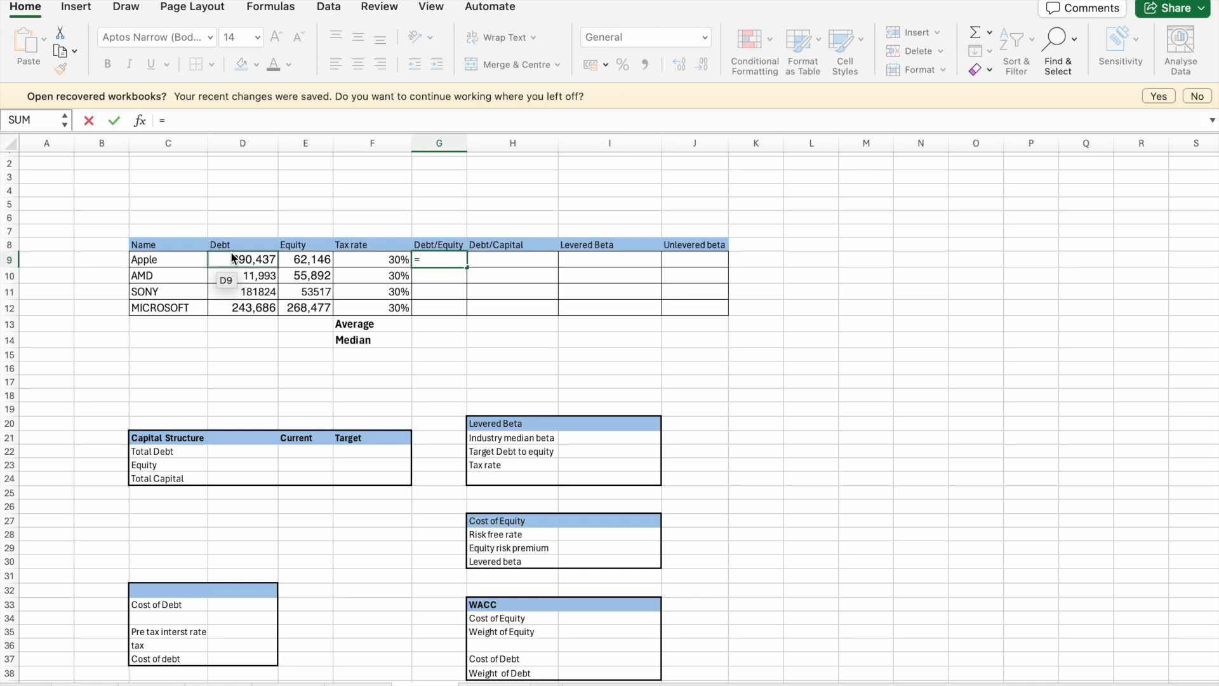
click(247, 275)
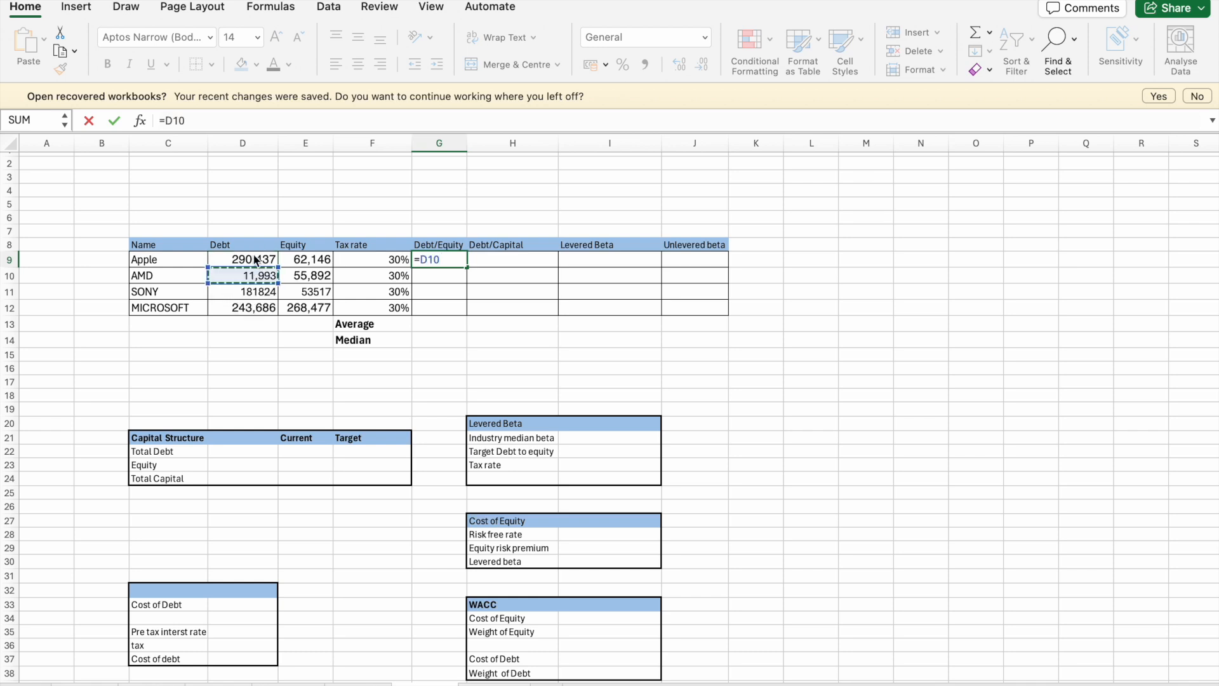
click(257, 260)
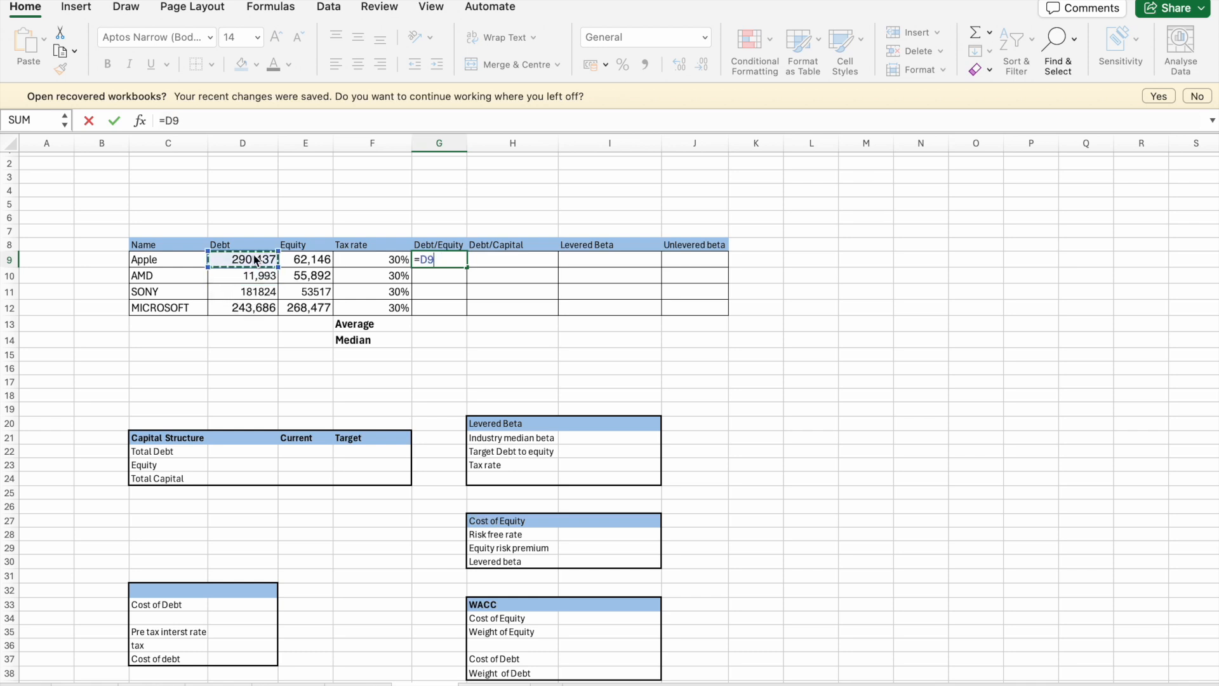
text(/)
click(294, 260)
key(Return)
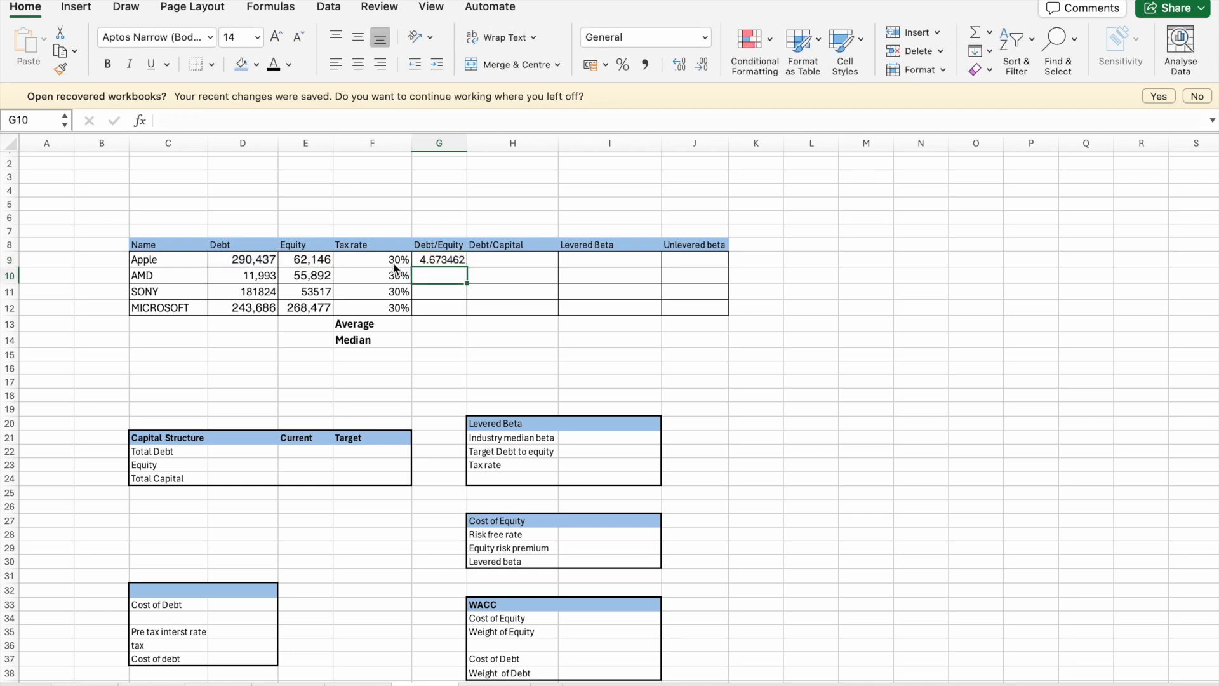
- Fill the Debt/Equity formula from G9 down to Microsoft in G12 and clear the surplus entries in G13:G14
click(441, 259)
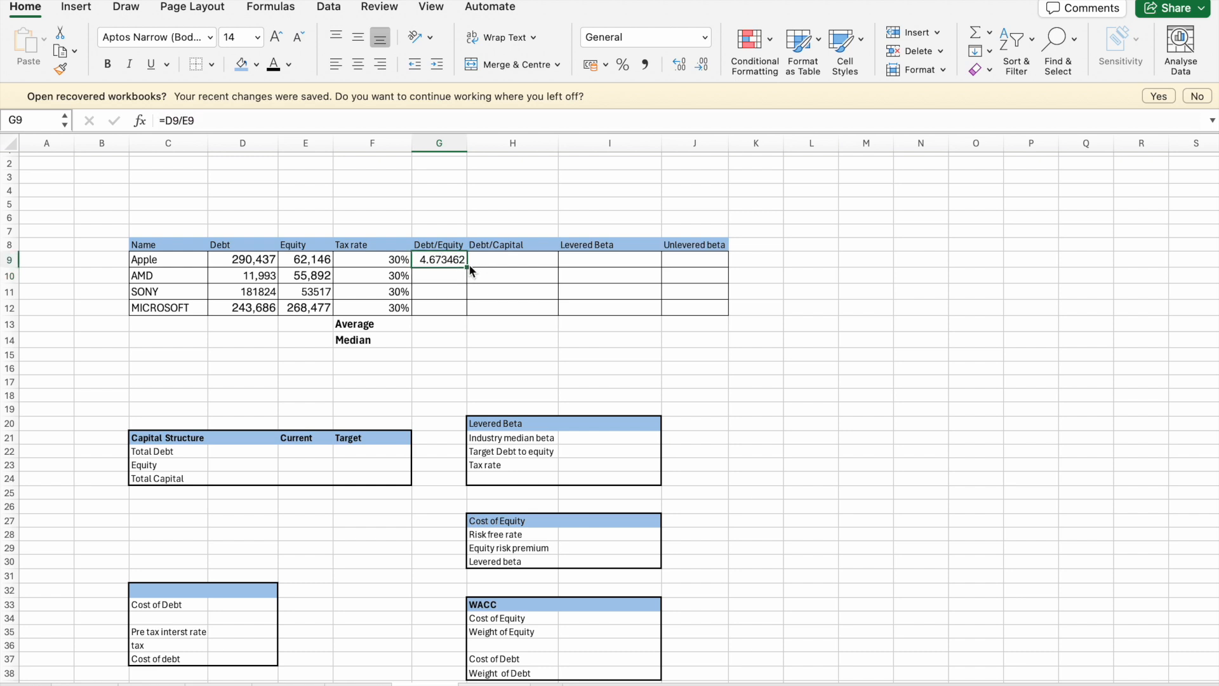
double_click(467, 264)
drag(445, 326, 454, 341)
key(Delete)
click(509, 324)
- Calculate Apple's Debt/Capital ratio in H9 with the formula =D9/(D9+E9)
click(510, 259)
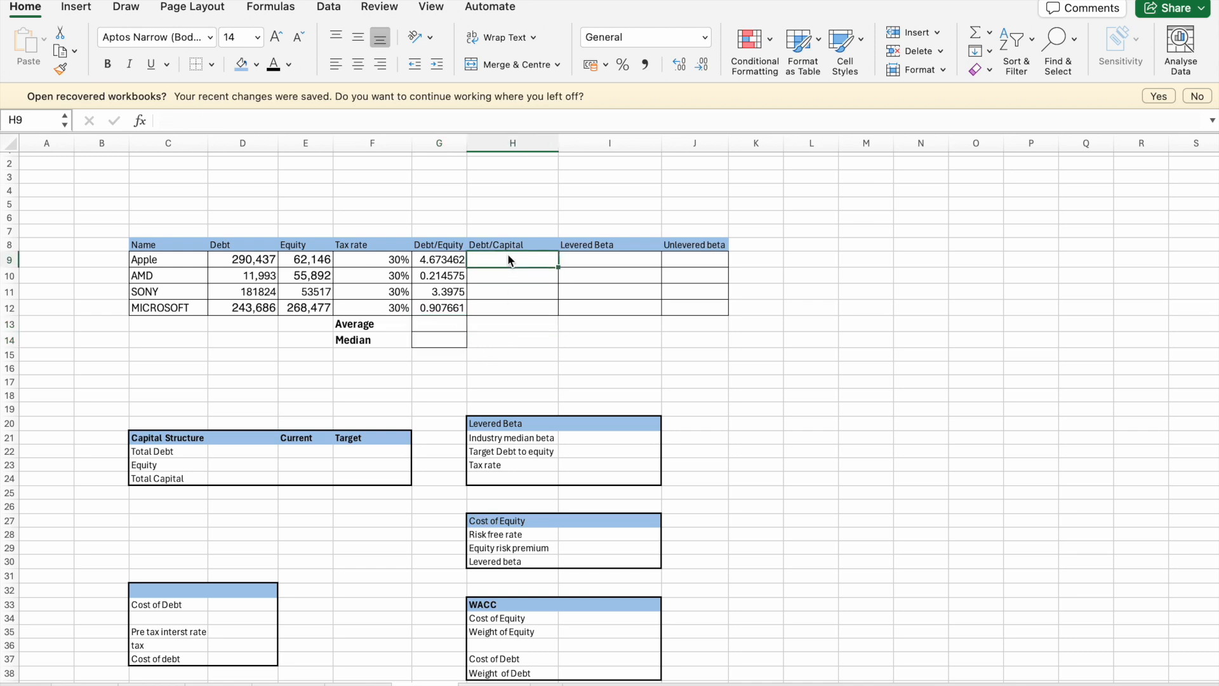
text(=)
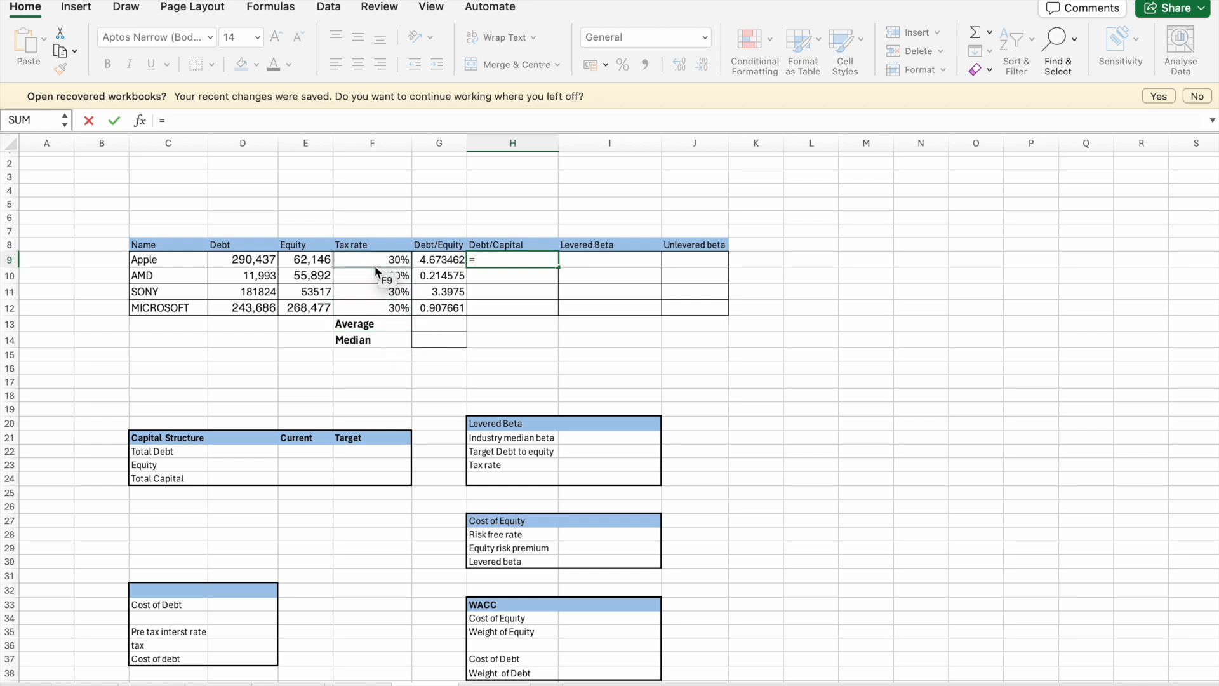
click(268, 264)
text(/()
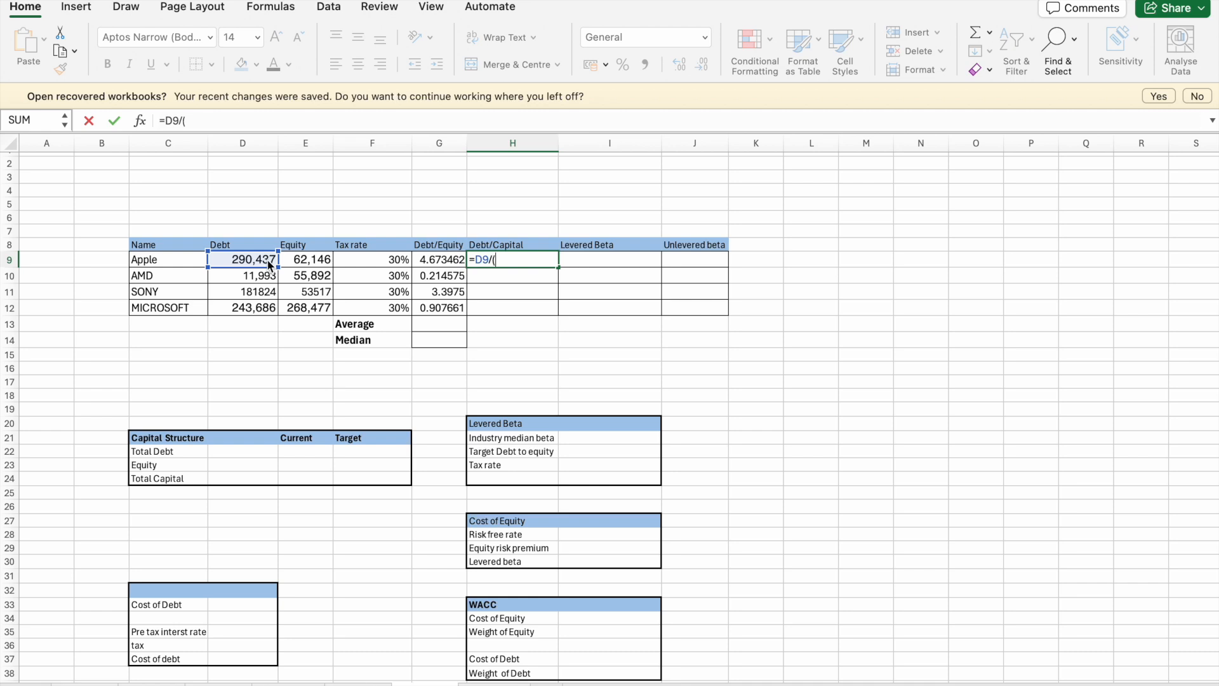
click(266, 265)
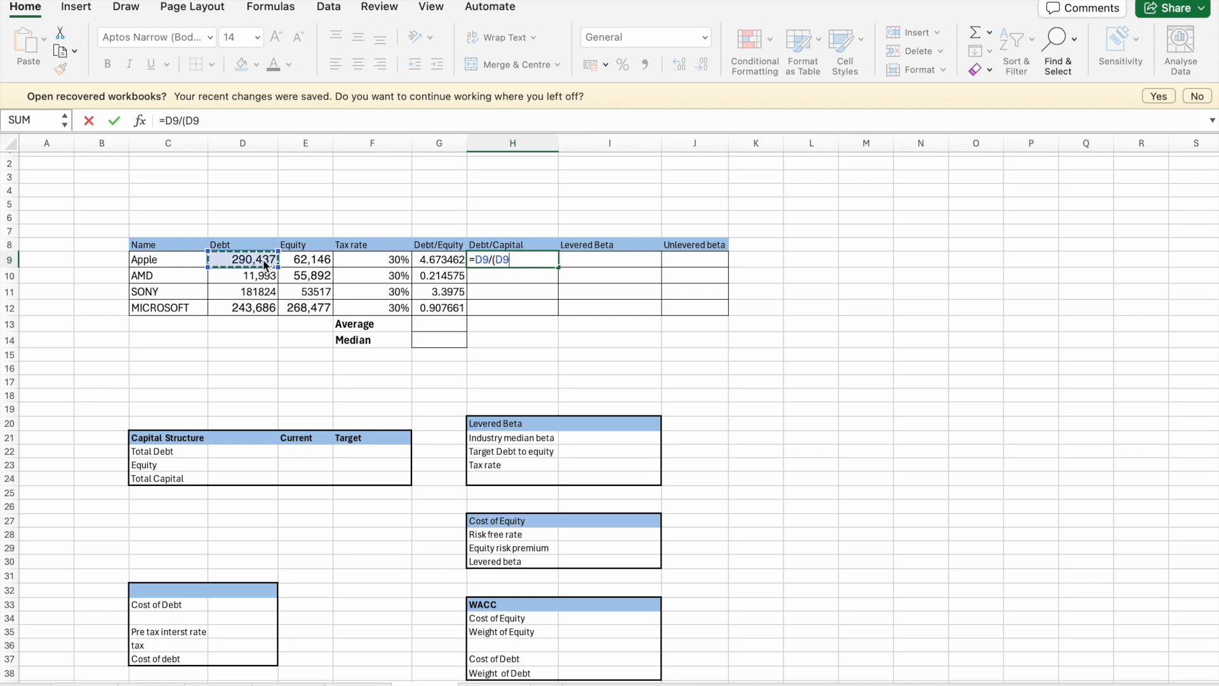
text(+)
click(303, 265)
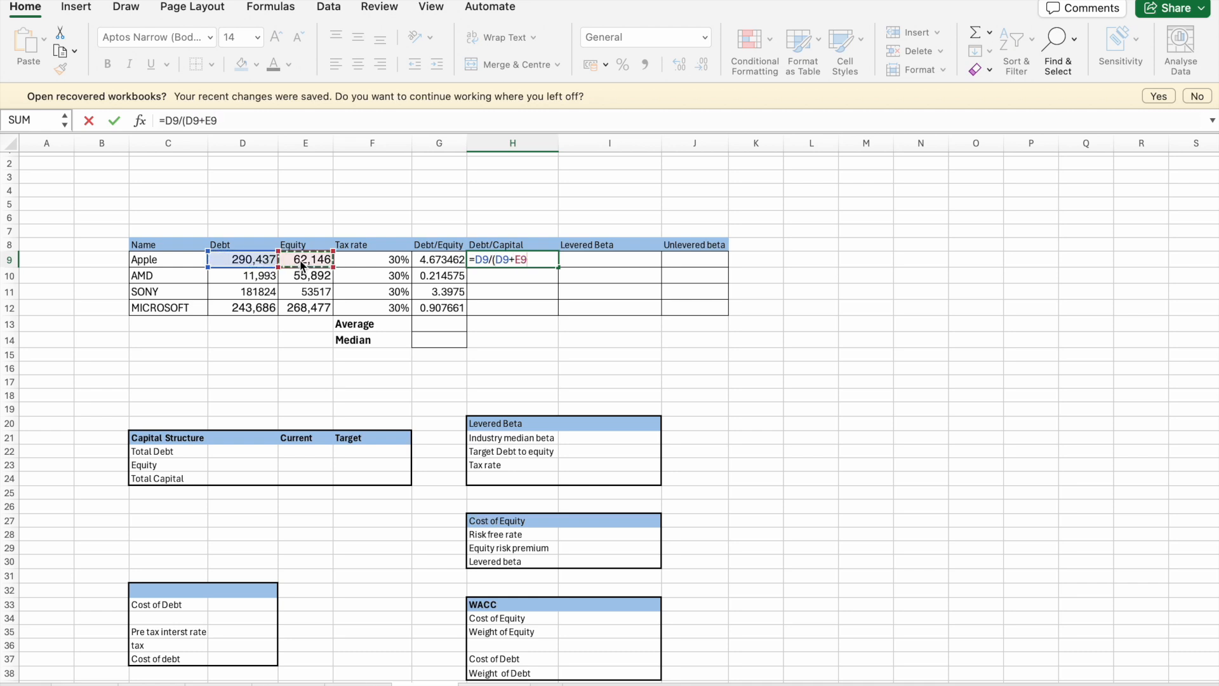
text())
key(Return)
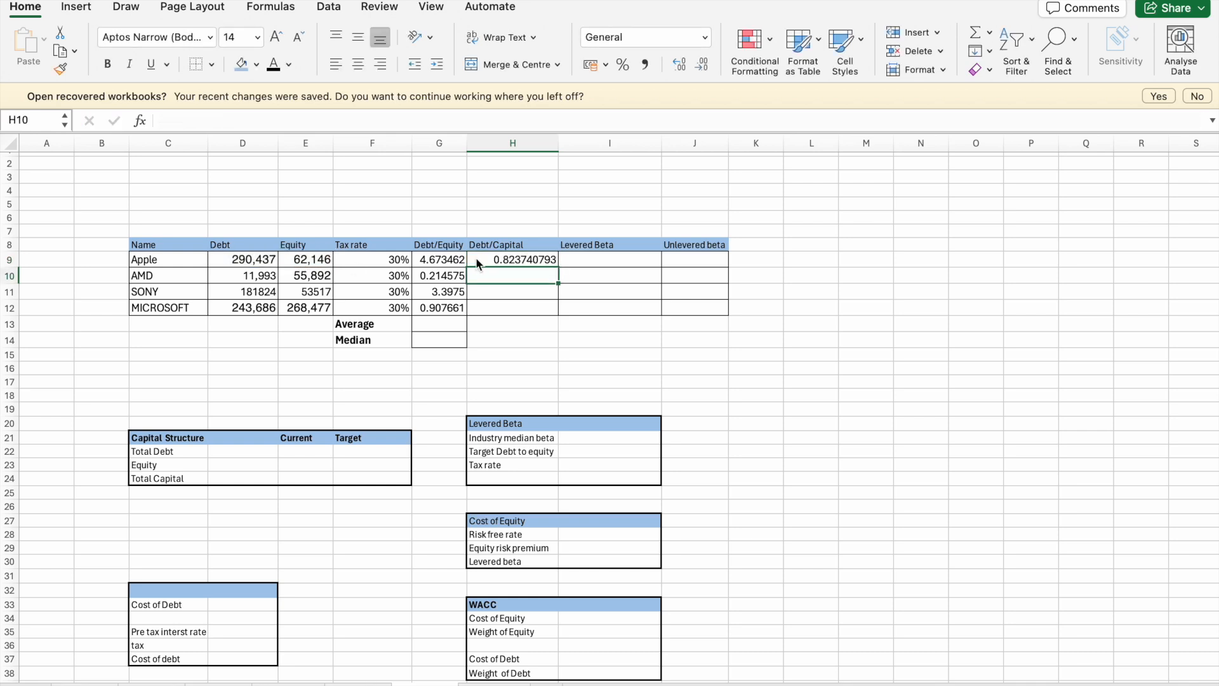
- Fill the Debt/Capital formula from H9 down to Microsoft in H12 and clear the surplus entries in H13:H14
click(476, 259)
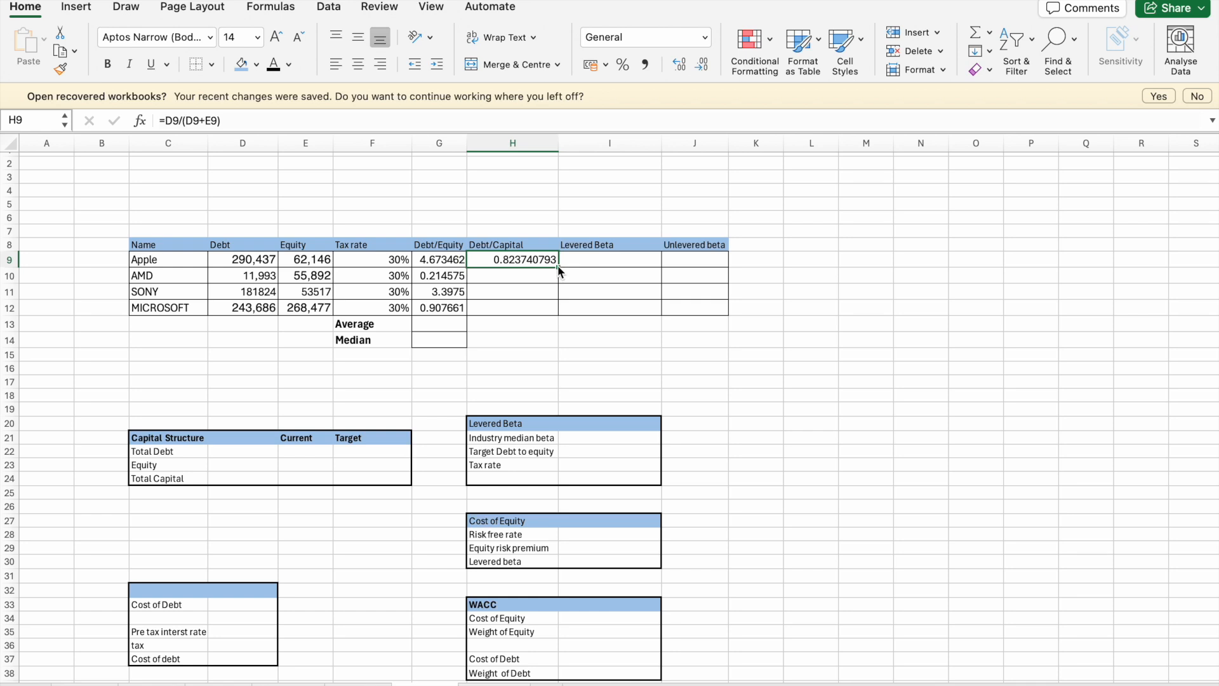
double_click(558, 268)
drag(521, 325, 520, 341)
key(Delete)
click(609, 340)
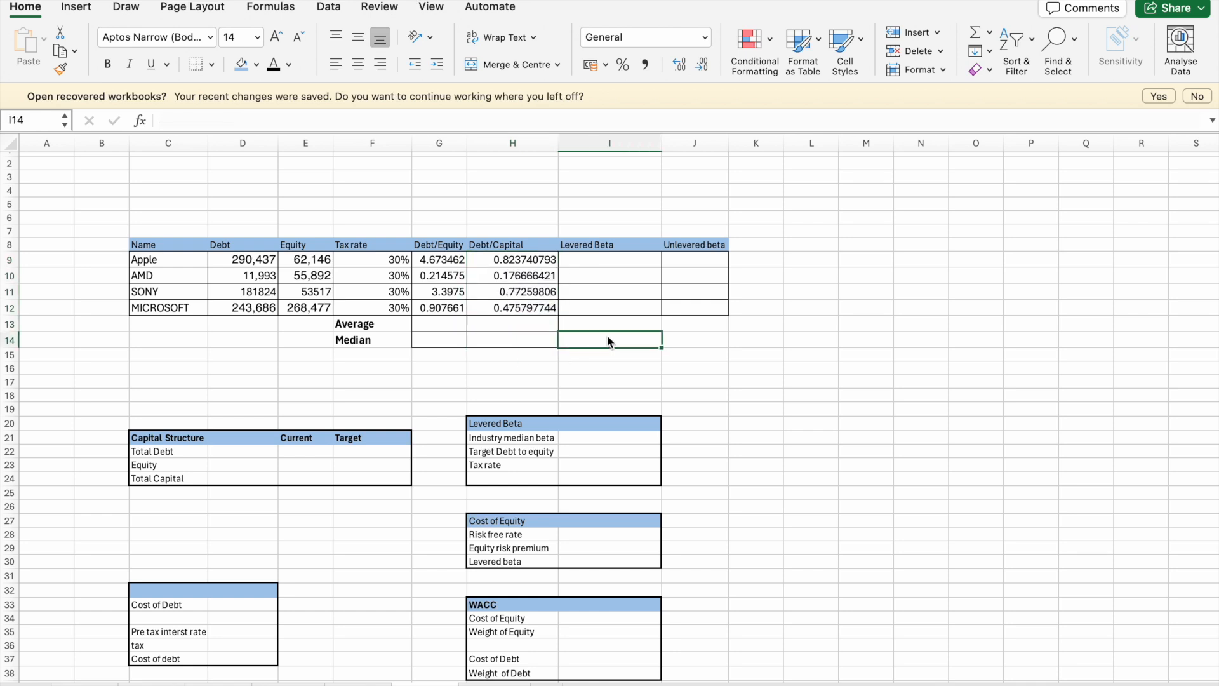
click(530, 265)
click(462, 308)
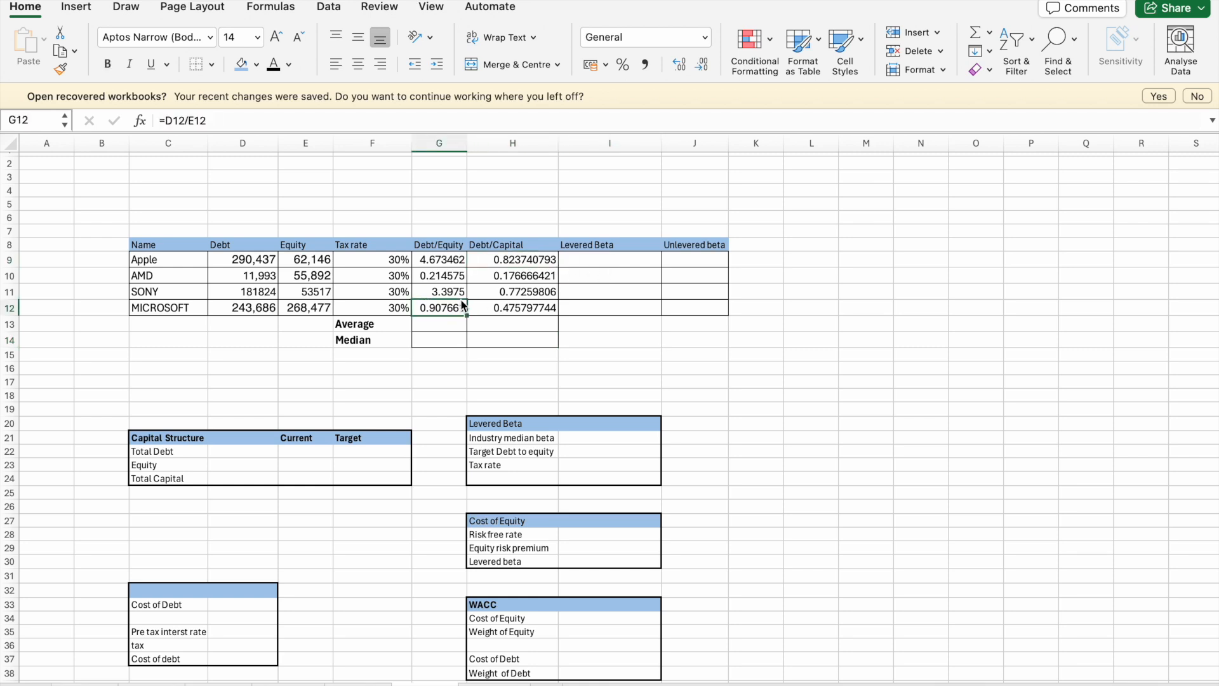
click(566, 325)
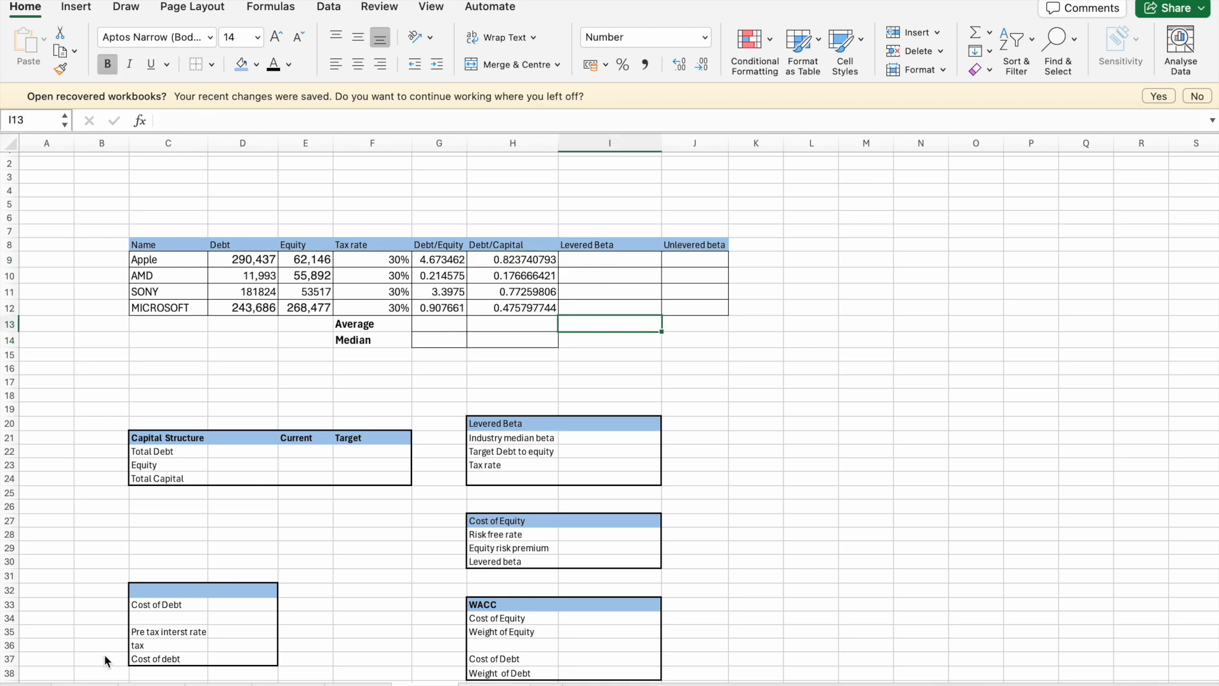
- Copy Apple's levered beta from I6 of its regression sheet and paste it into I9 of the comparables table
click(96, 683)
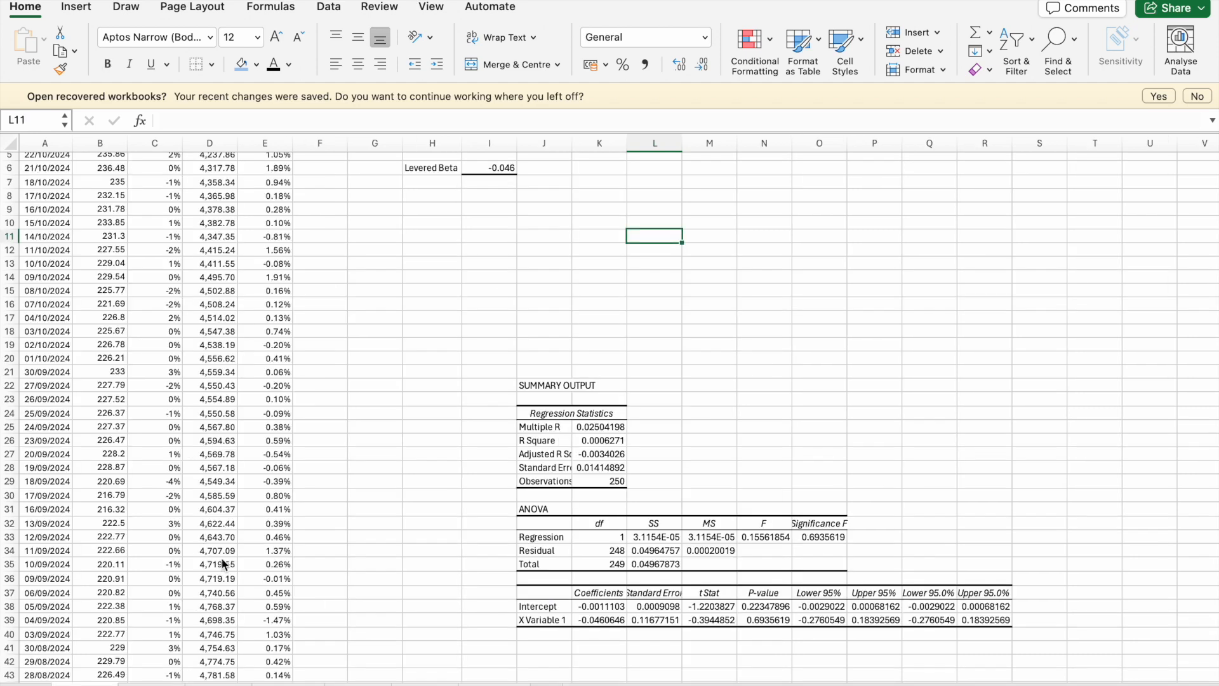
scroll(449, 336, up, 3)
scroll(482, 271, down, 1)
click(487, 218)
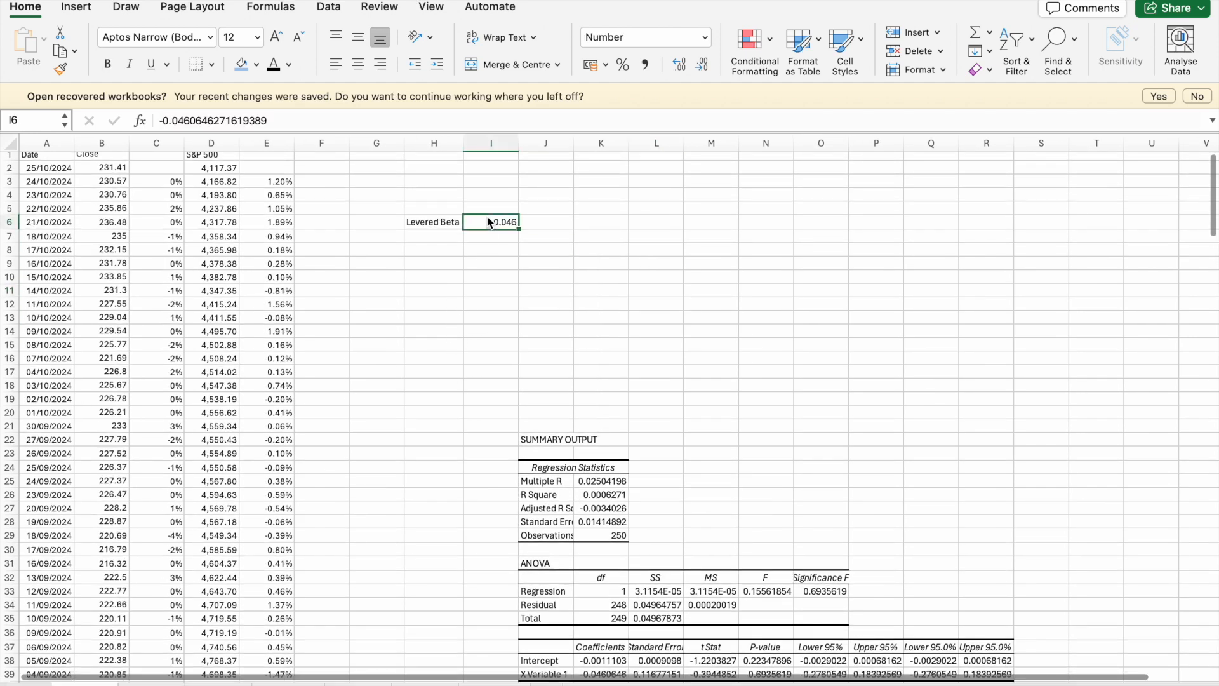
right_click(487, 217)
click(507, 229)
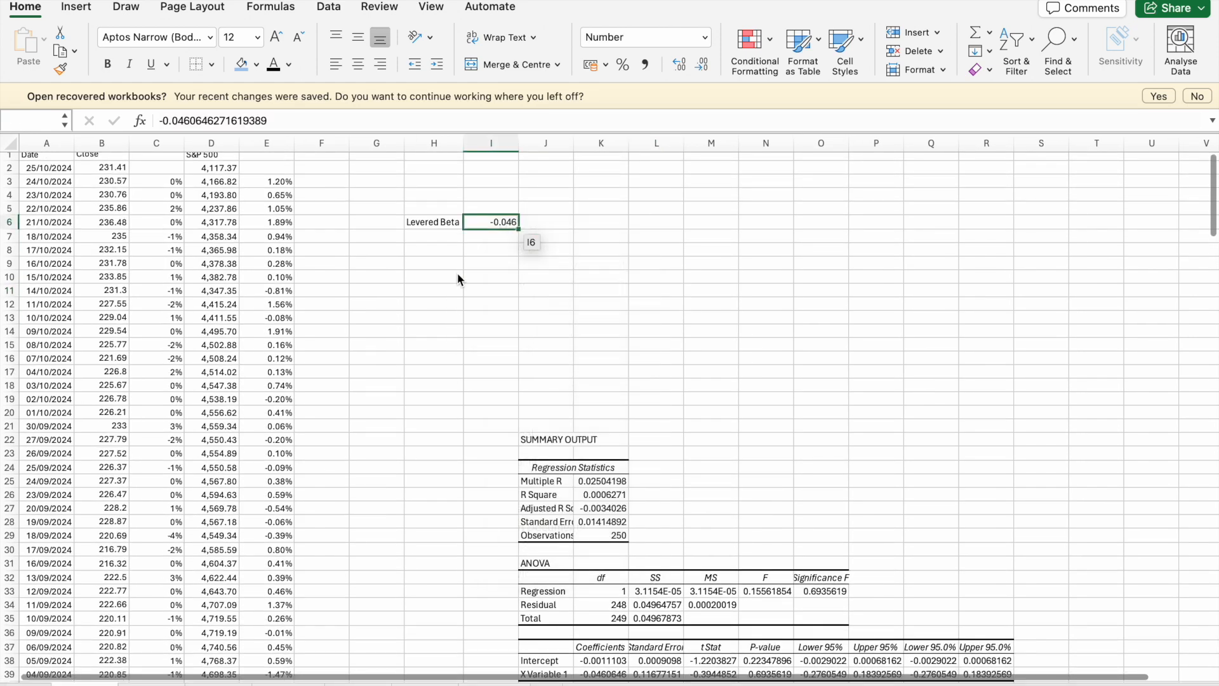
key(super+c)
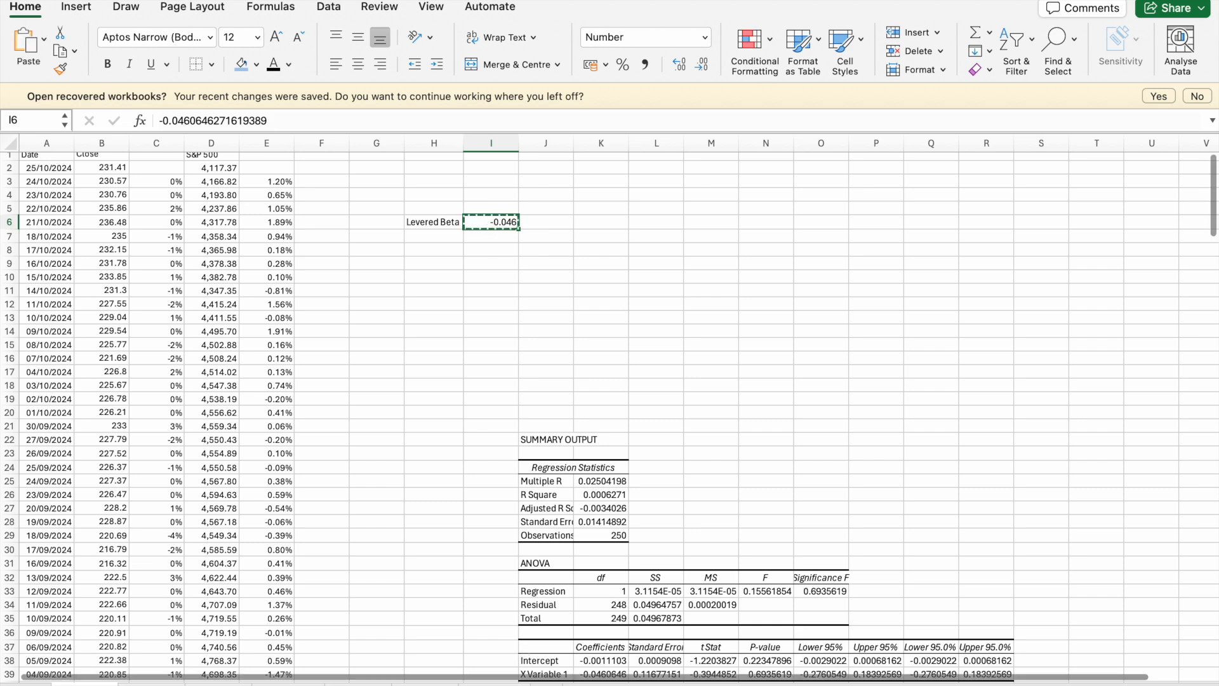
click(425, 684)
right_click(607, 259)
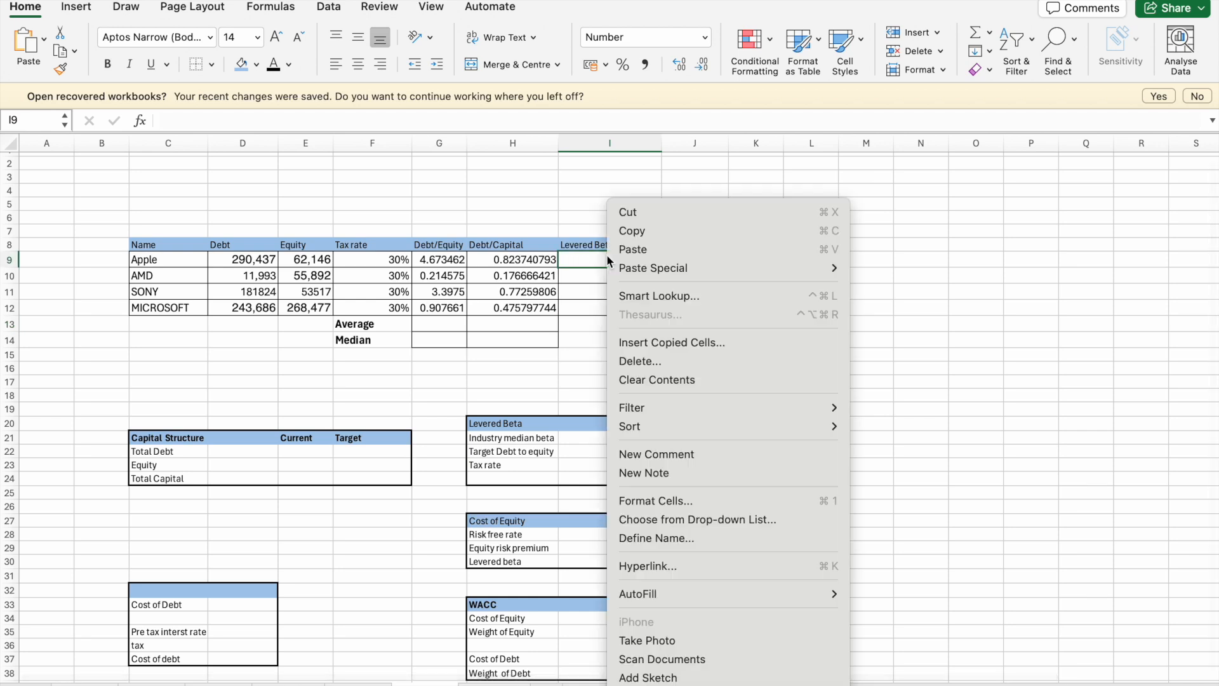
click(629, 249)
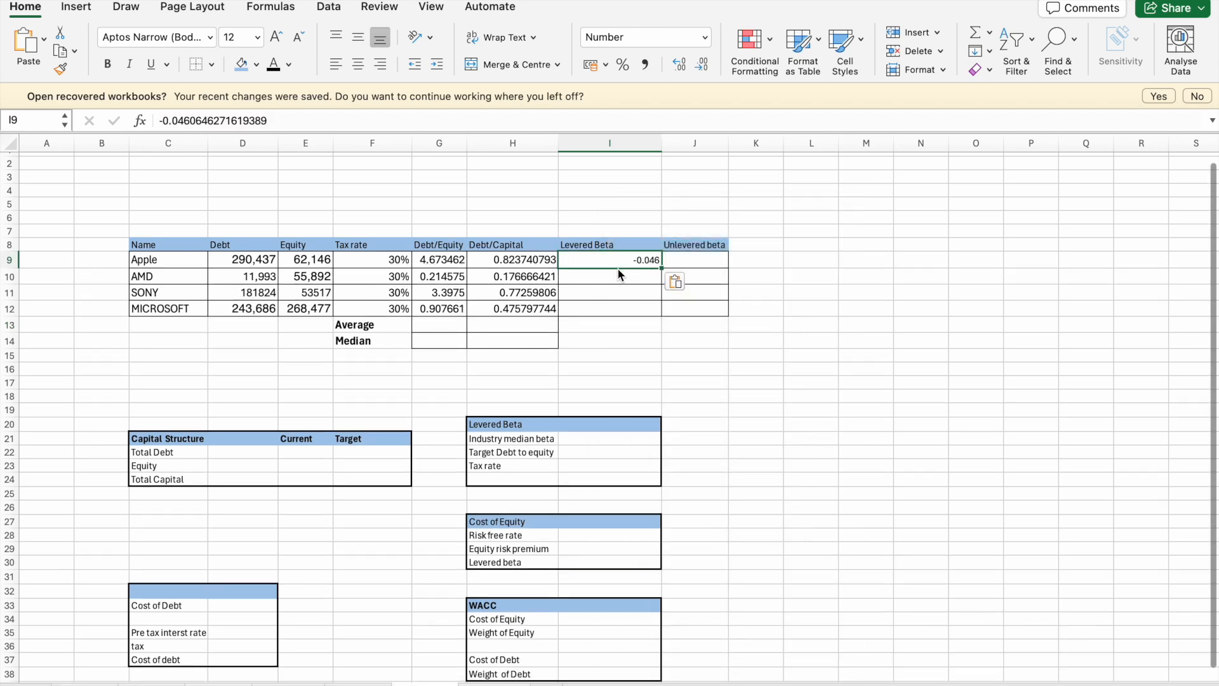
- Move the pasted beta from I9 to I10 and delete it there
drag(619, 268, 620, 283)
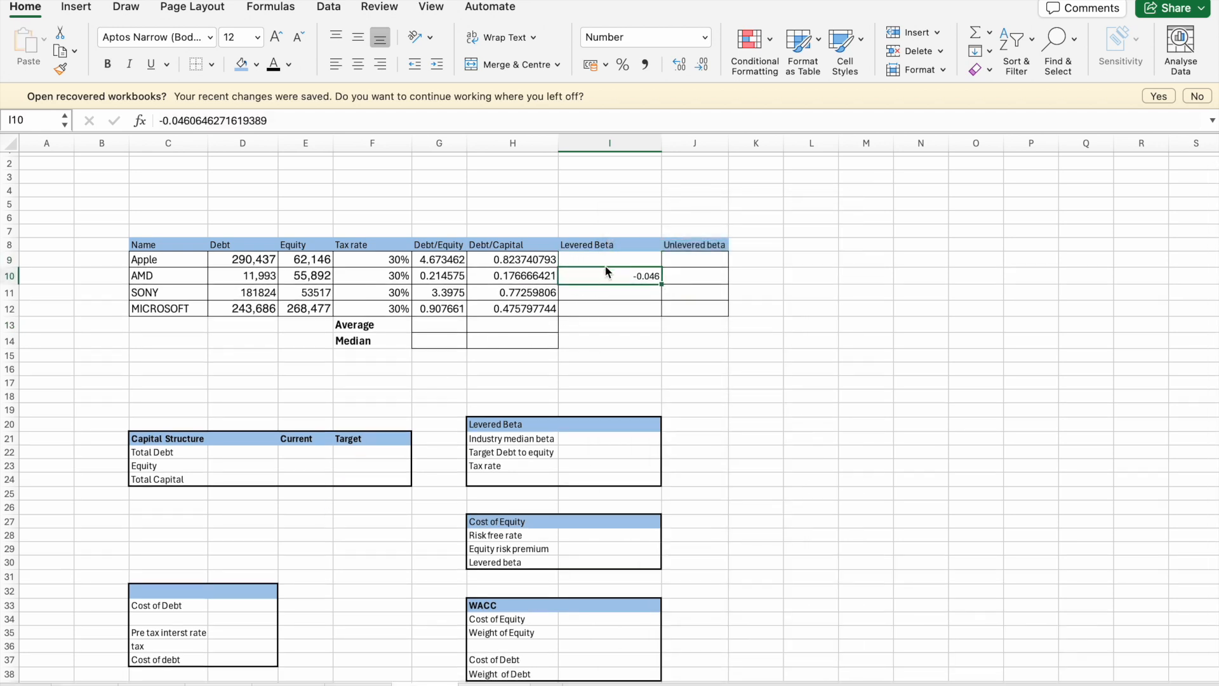
click(608, 261)
mouse_move(608, 266)
mouse_down()
mouse_move(592, 271)
mouse_move(591, 257)
mouse_up()
click(592, 272)
click(623, 271)
click(646, 263)
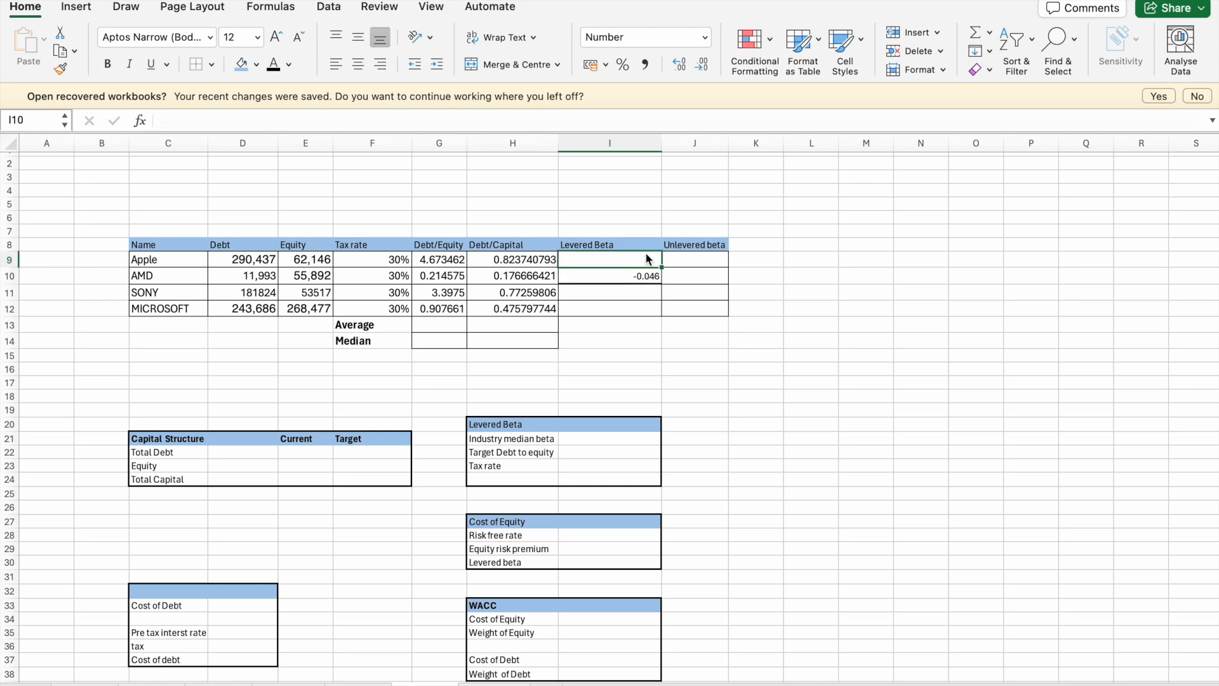
click(646, 275)
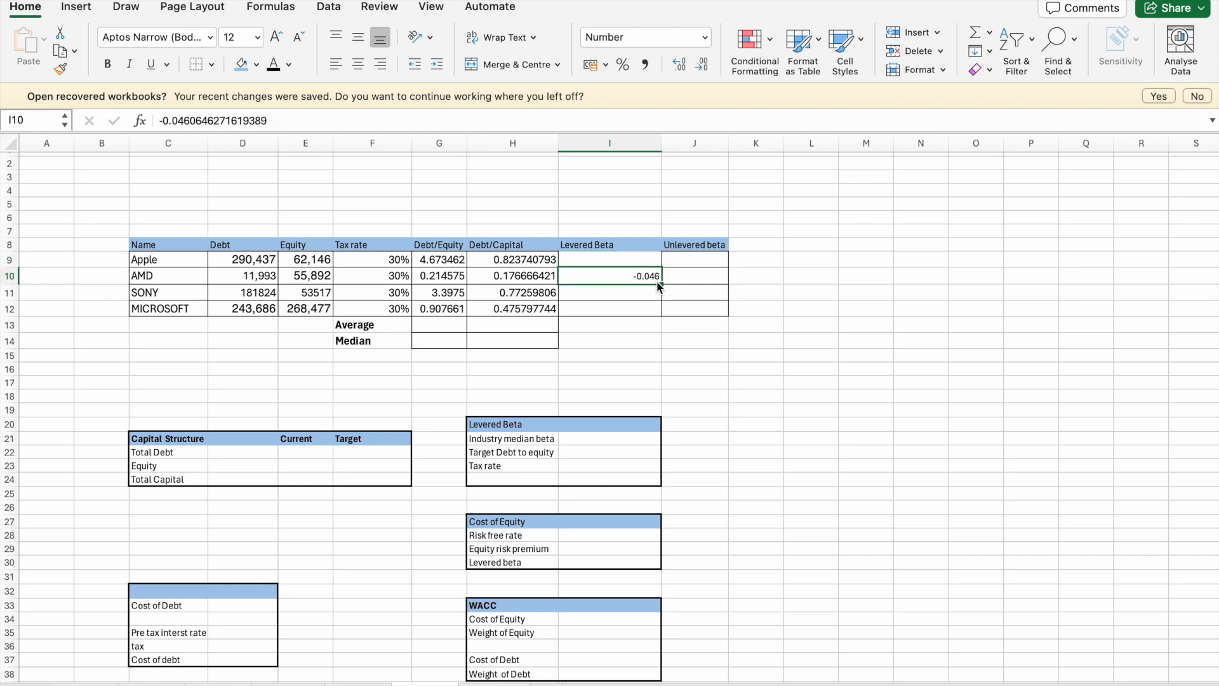
scroll(657, 281, up, 5)
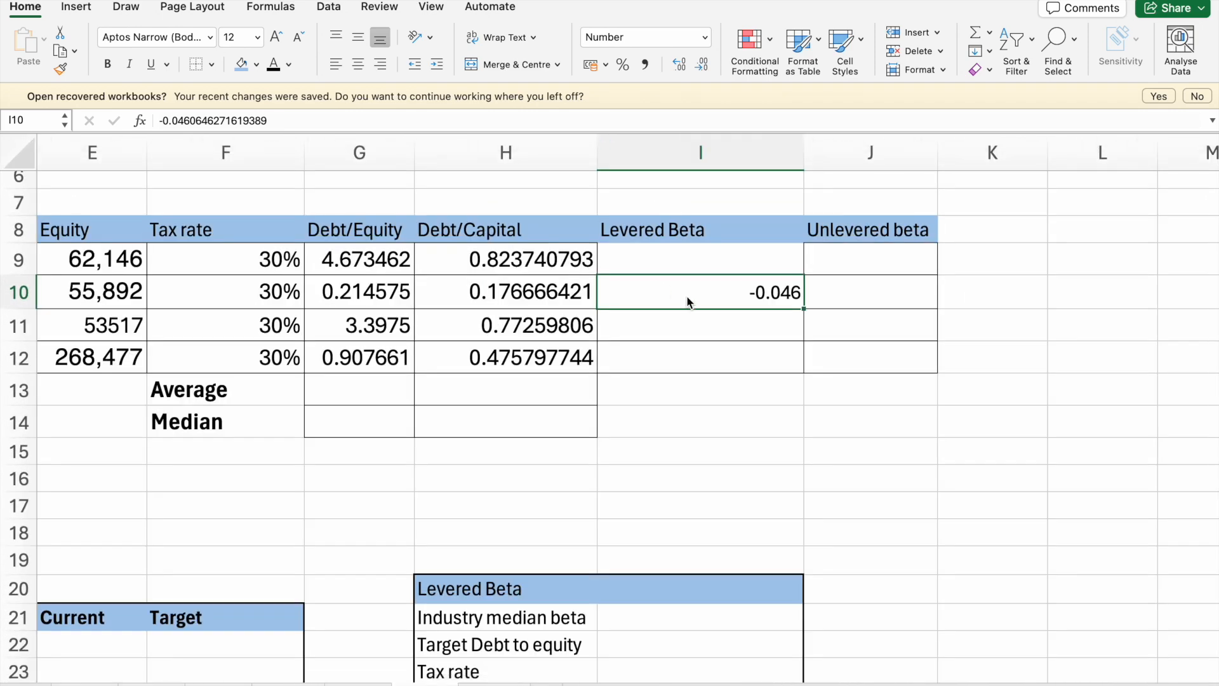
key(Delete)
- Copy Apple's levered beta of -0.046 from its regression sheet again and paste it into Apple's Levered Beta cell I9
click(683, 252)
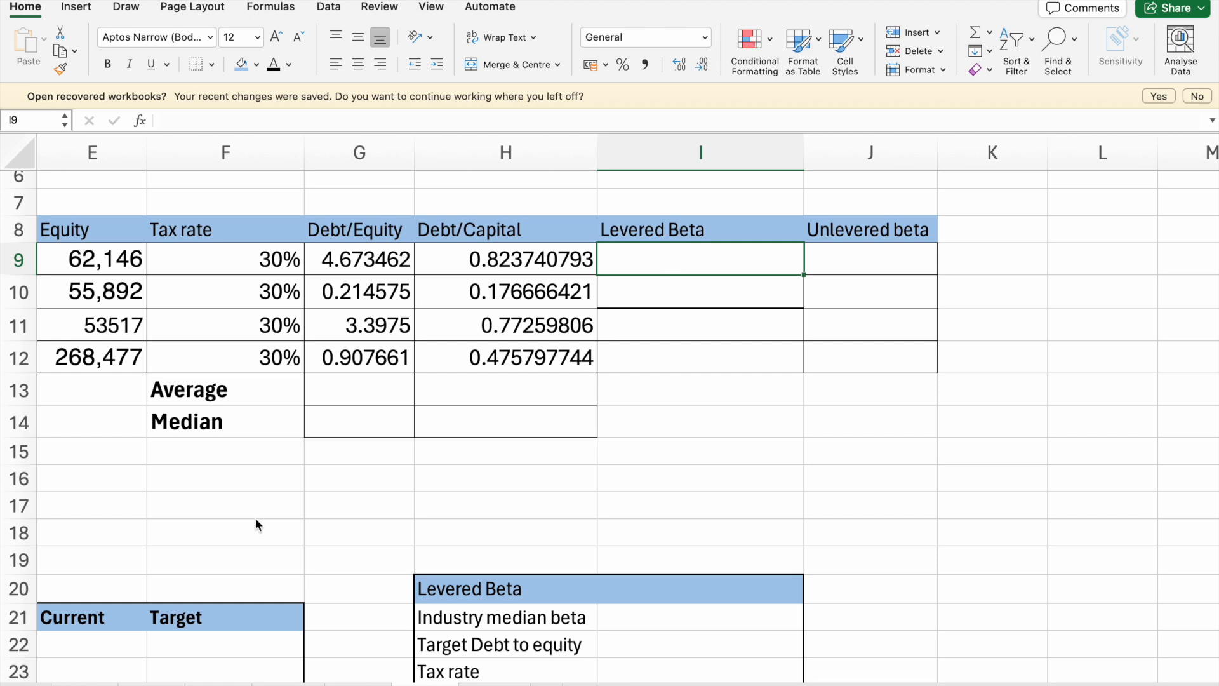
click(88, 684)
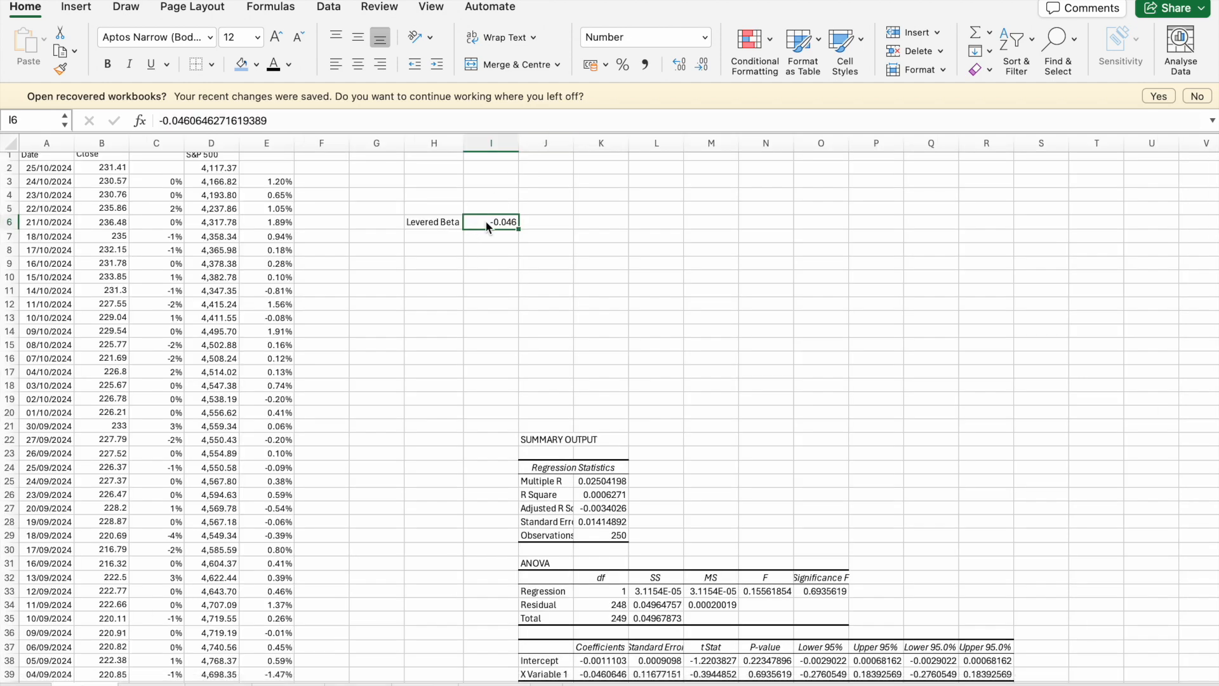
key(super+c)
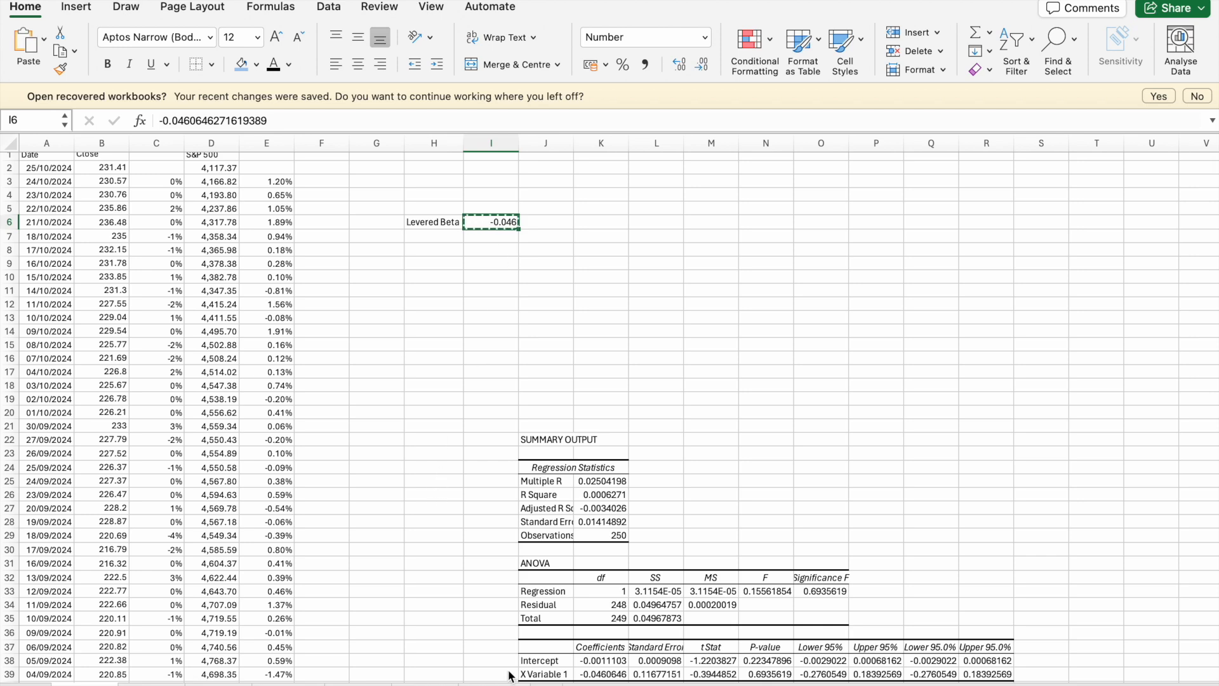
click(358, 684)
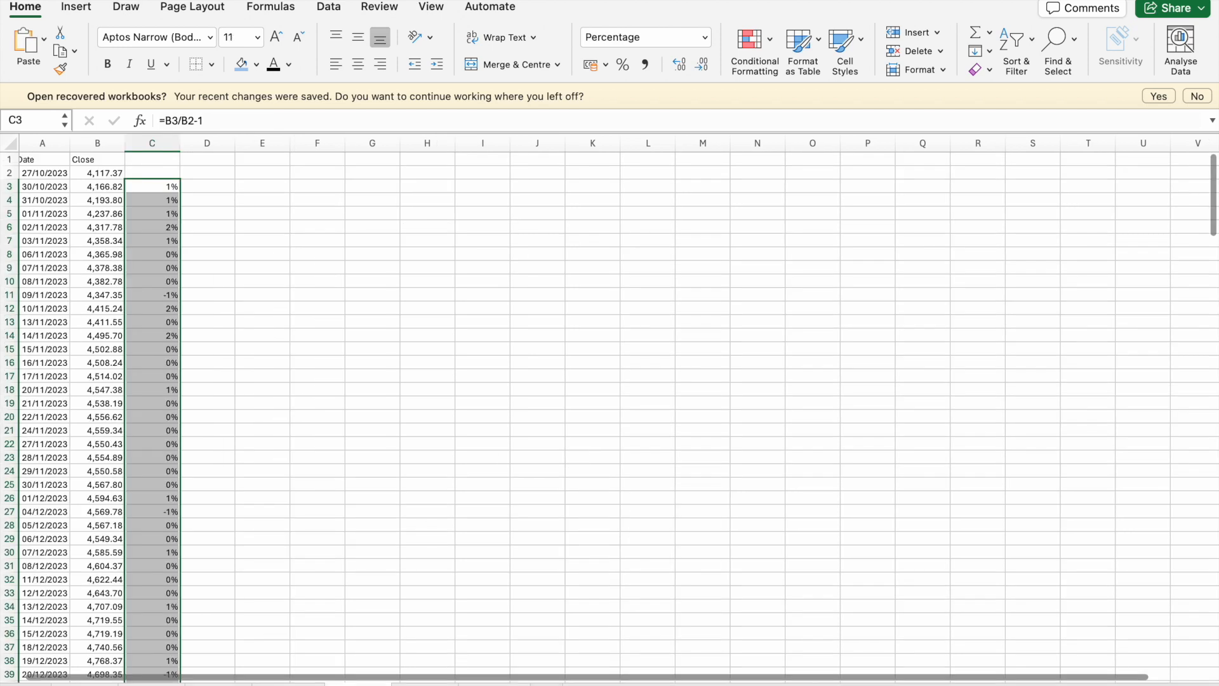
click(425, 684)
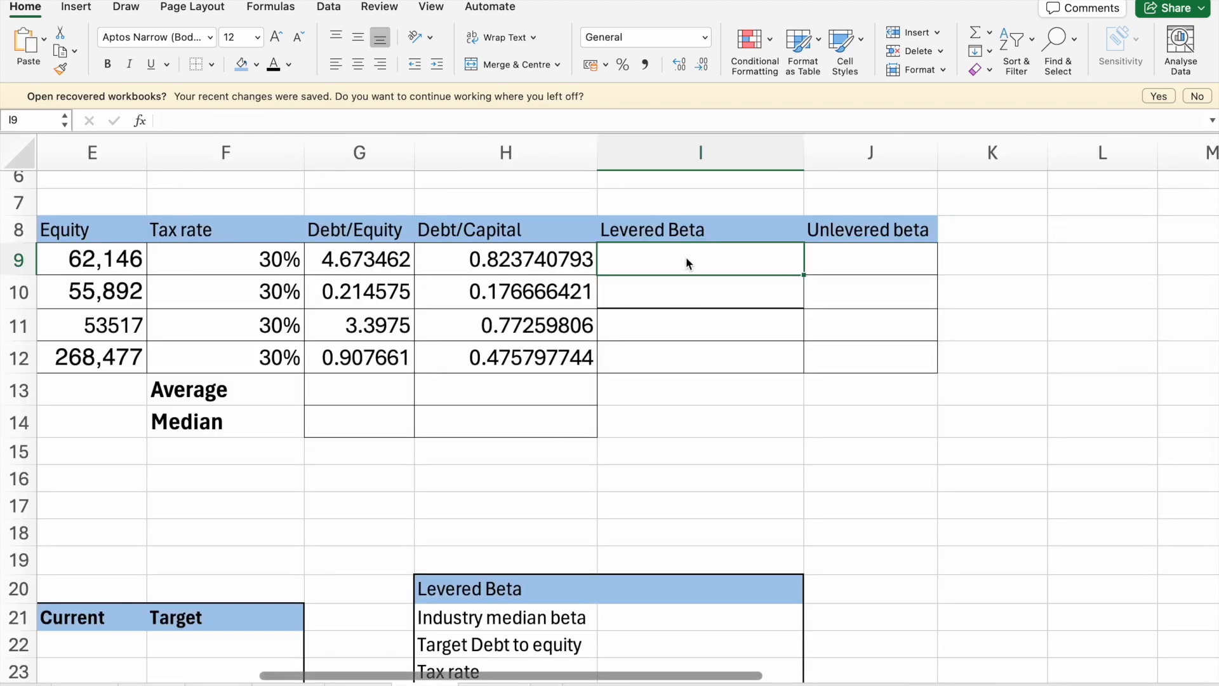
key(super+v)
- Copy AMD's levered beta of 2.34 from H8 of its regression sheet into AMD's Levered Beta cell I10
click(697, 283)
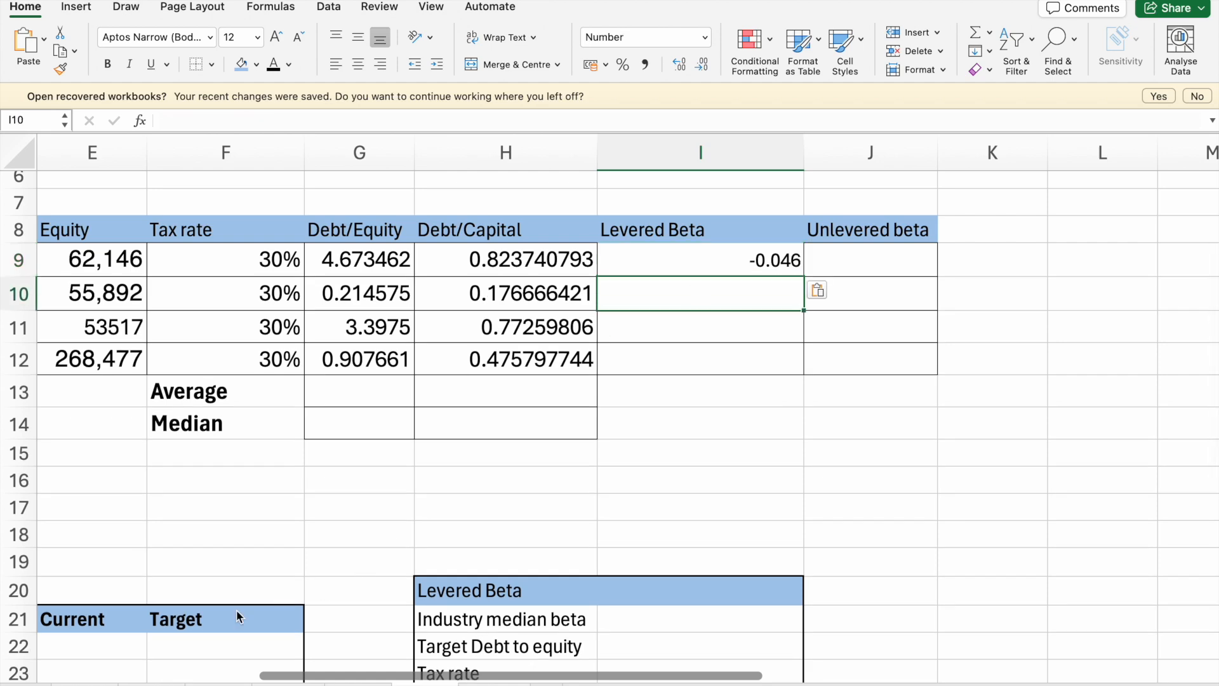
scroll(372, 402, down, 5)
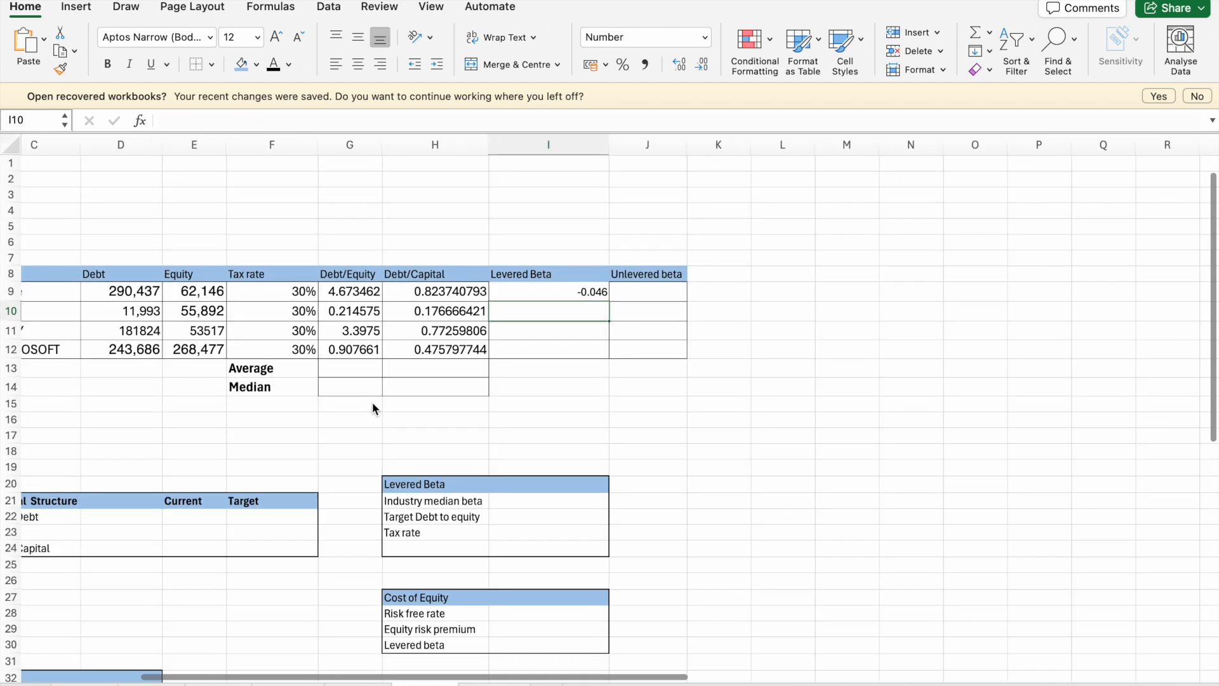
click(151, 684)
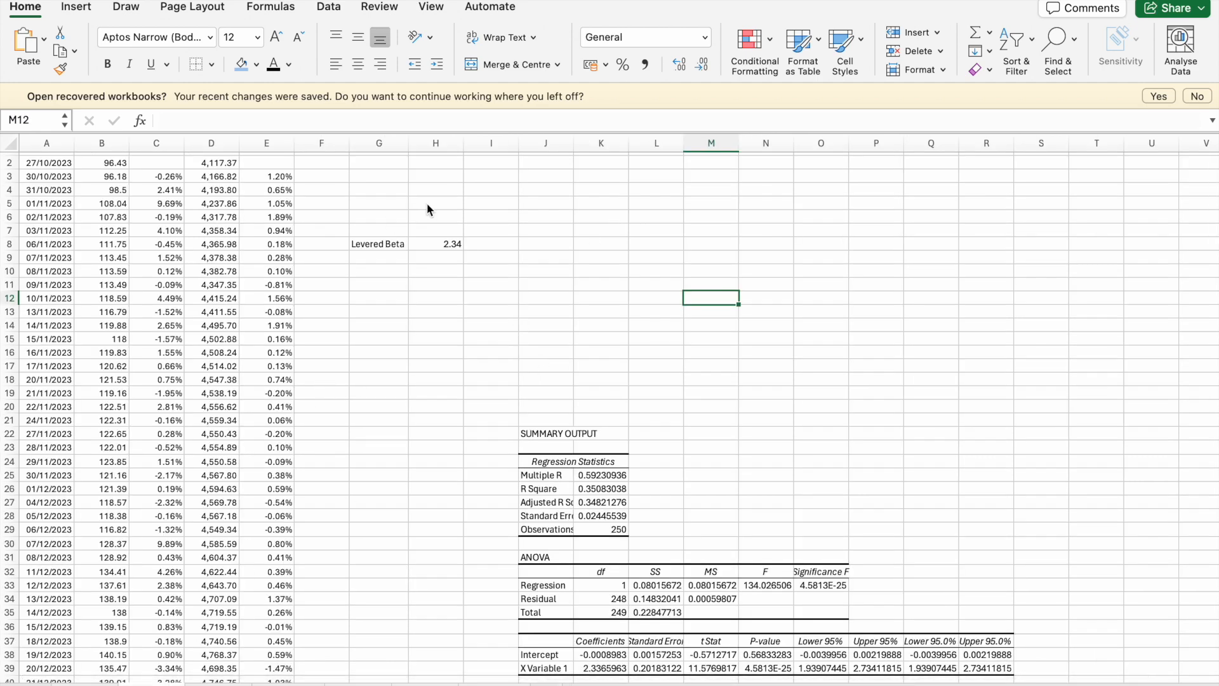
click(438, 244)
key(ctrl+c)
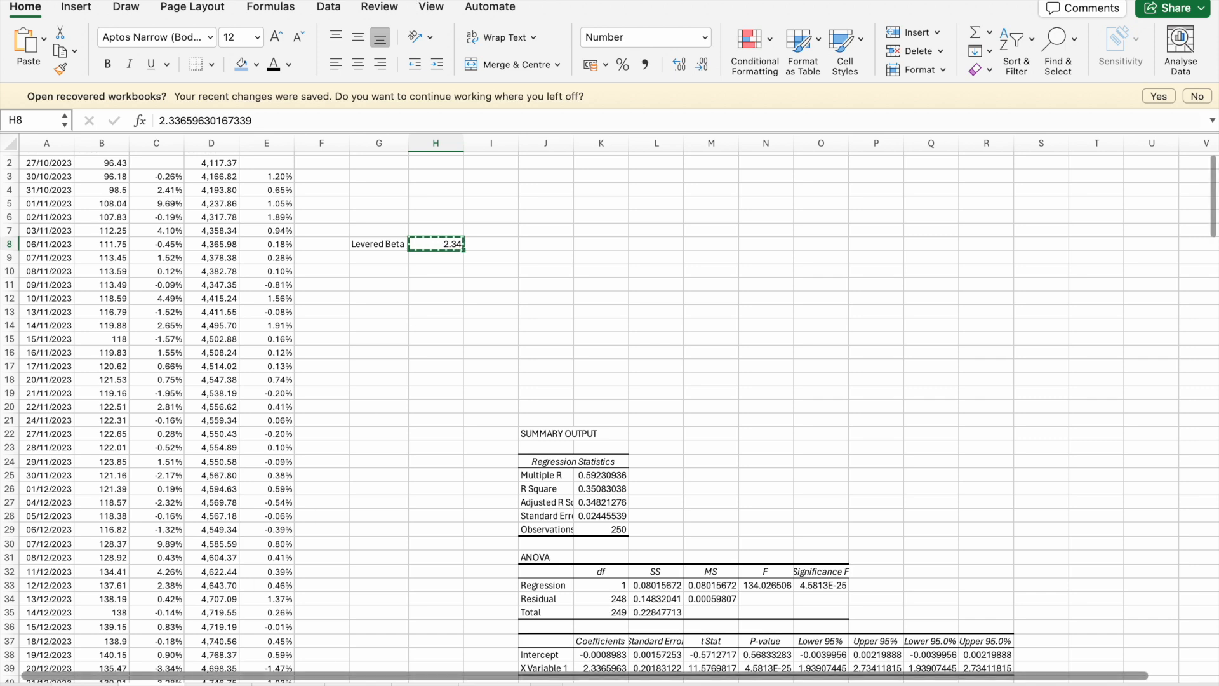
click(358, 684)
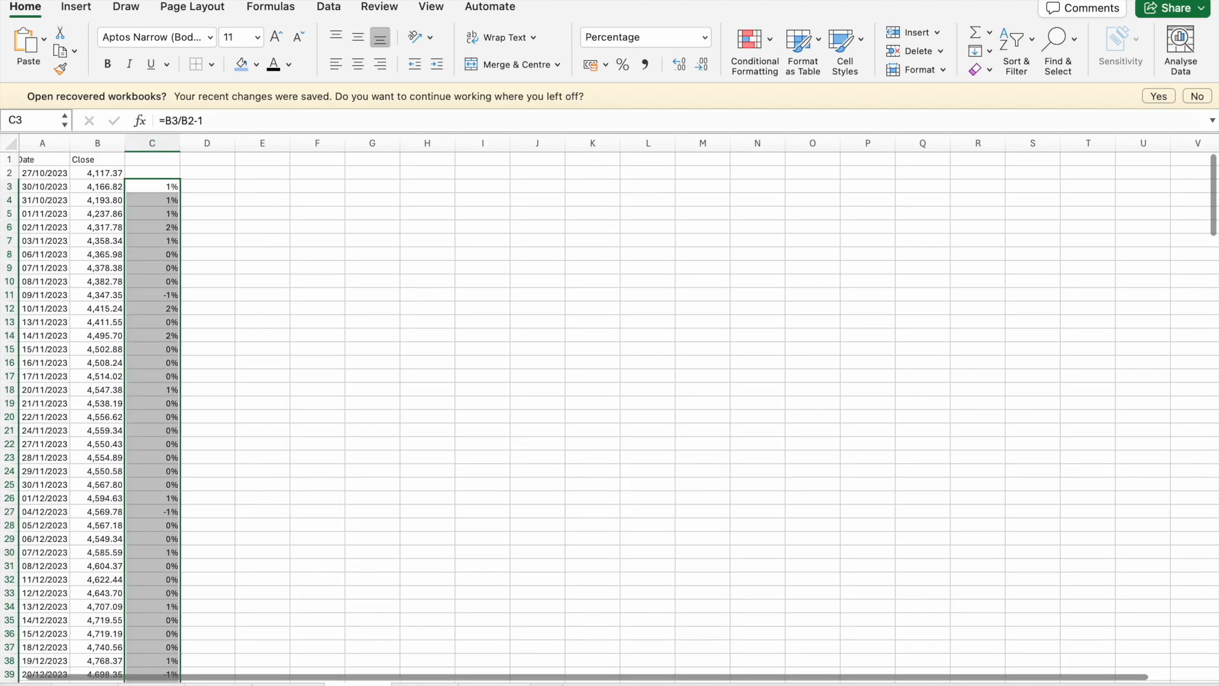
click(424, 685)
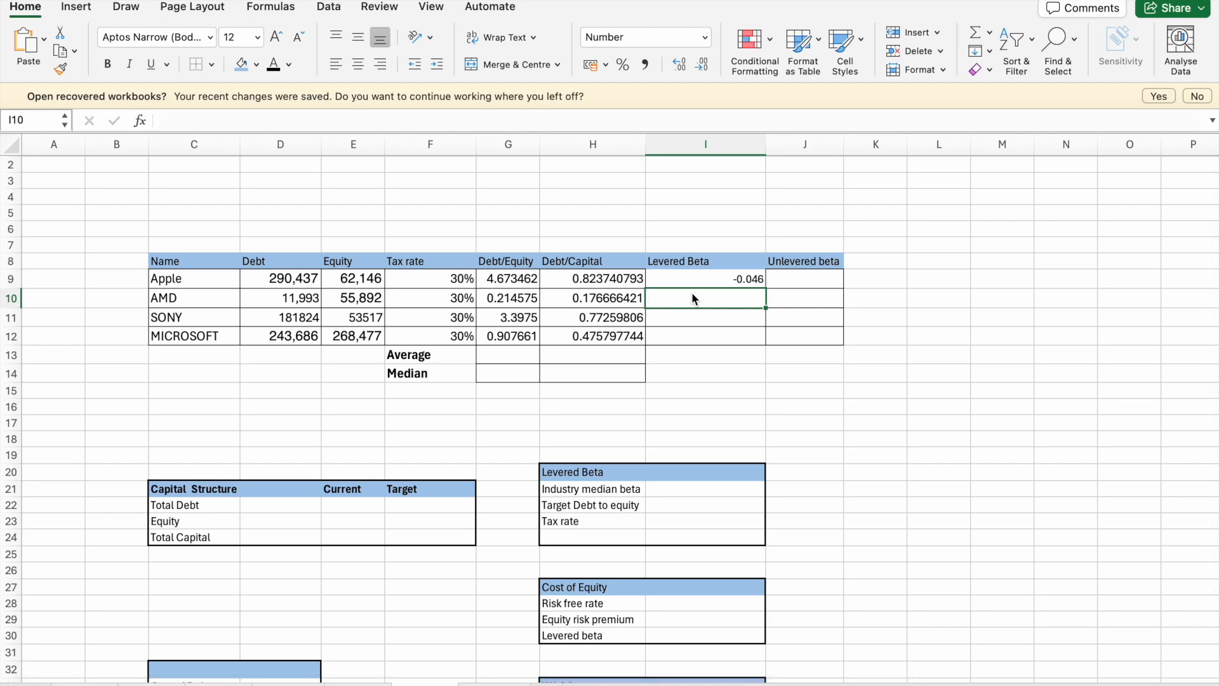
key(super+v)
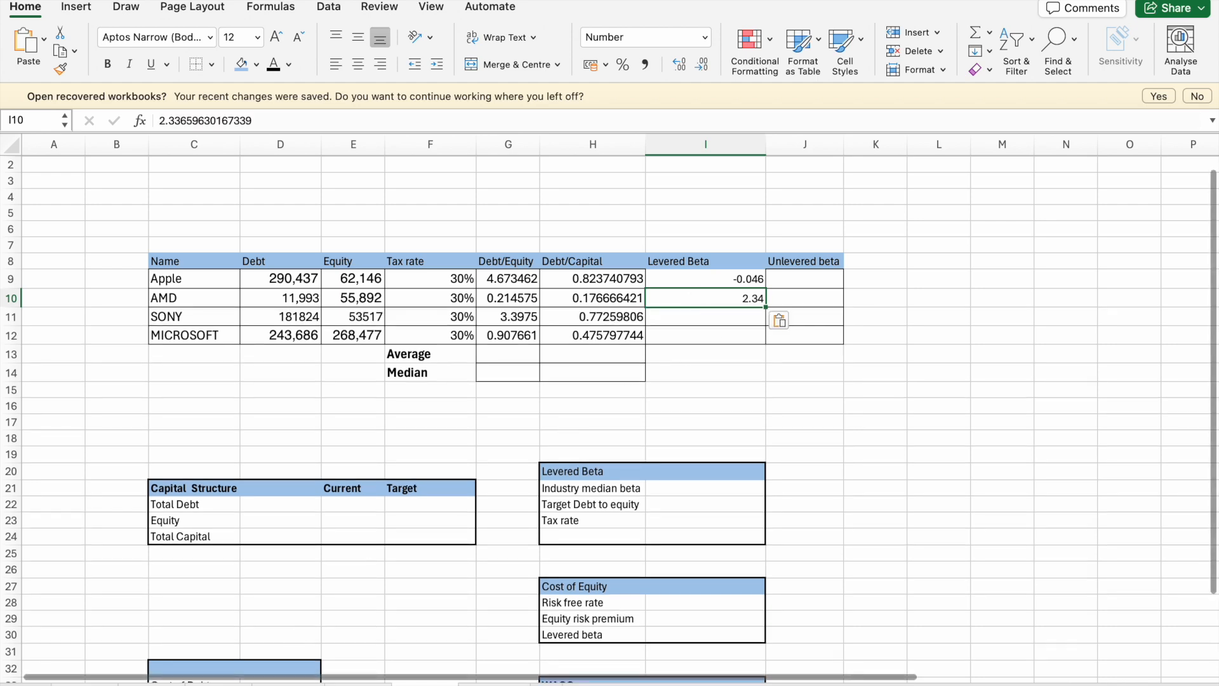
- Copy Sony's levered beta from H8 of its regression sheet into I11 of the comparables table and display it with two decimals
click(232, 683)
click(435, 247)
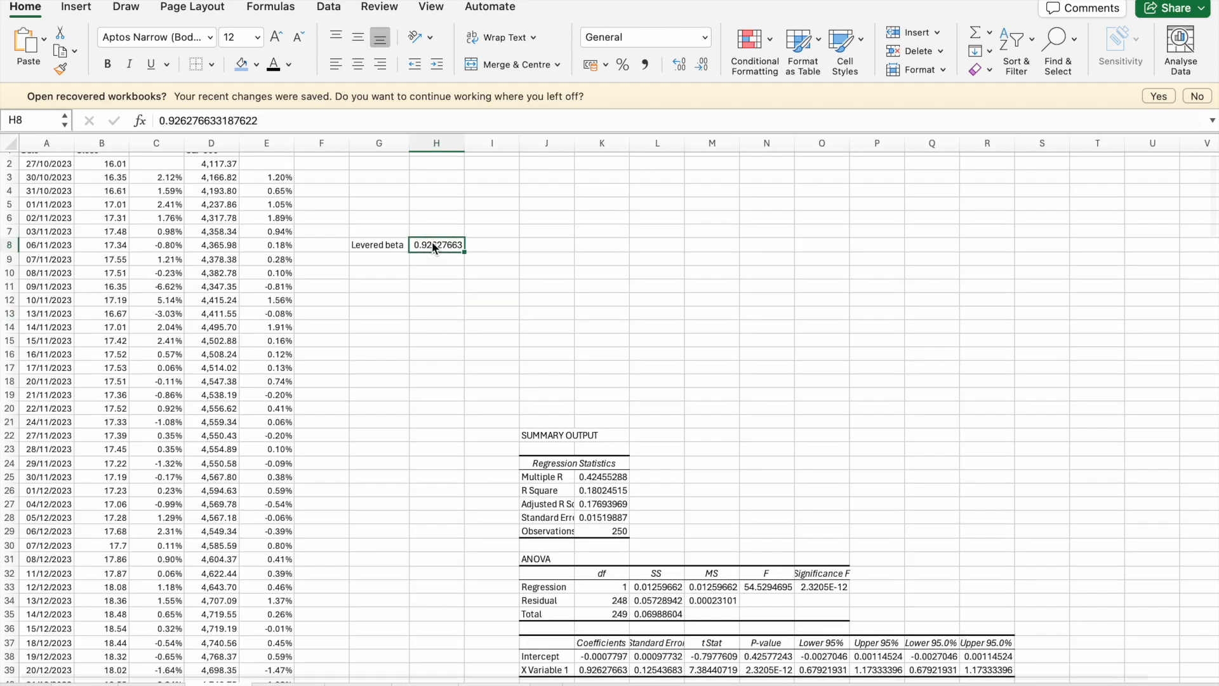
key(super+c)
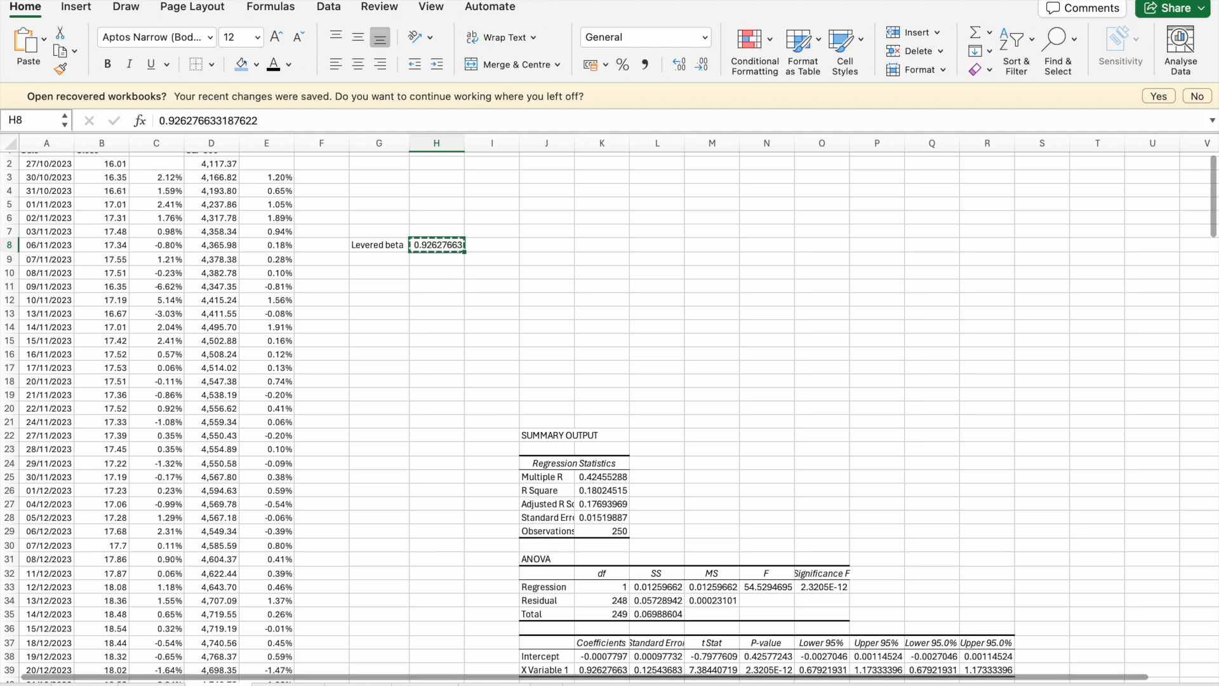
click(424, 683)
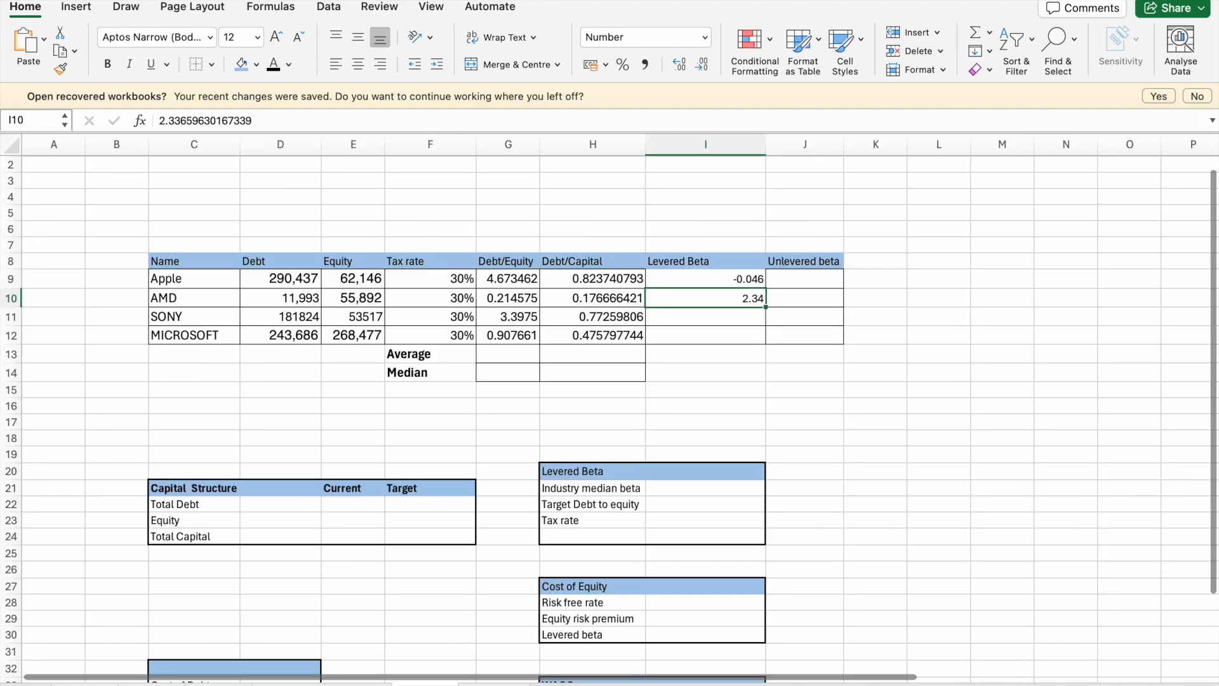
click(703, 314)
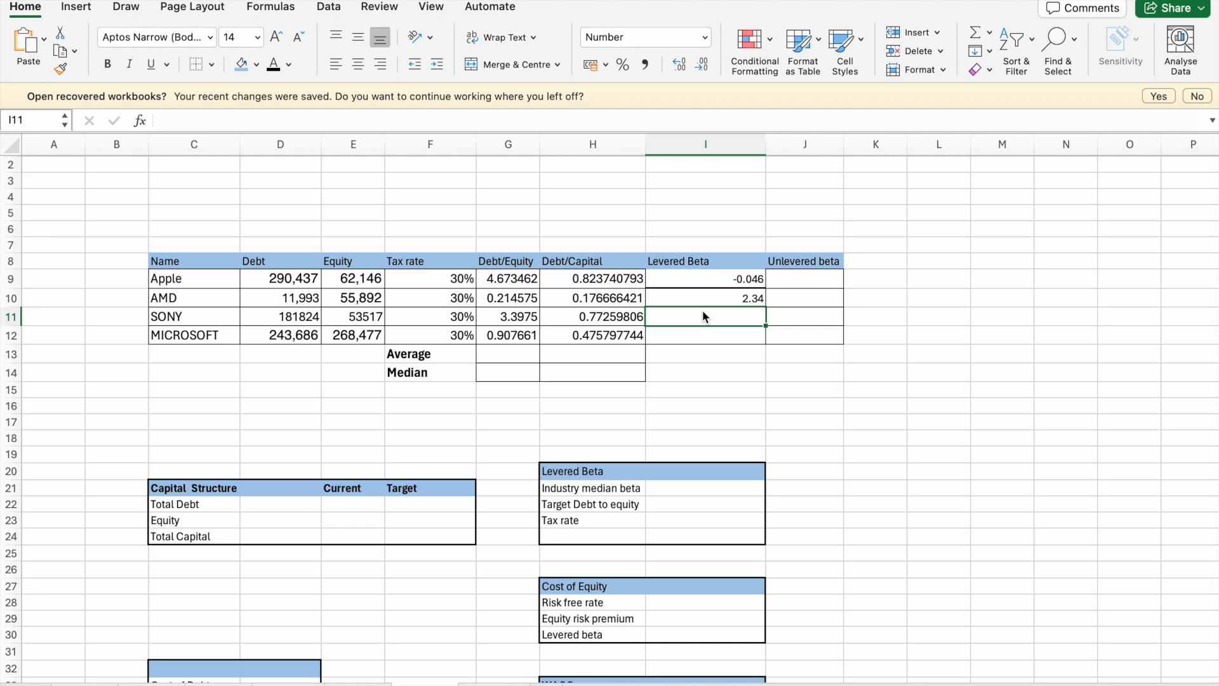
key(super+v)
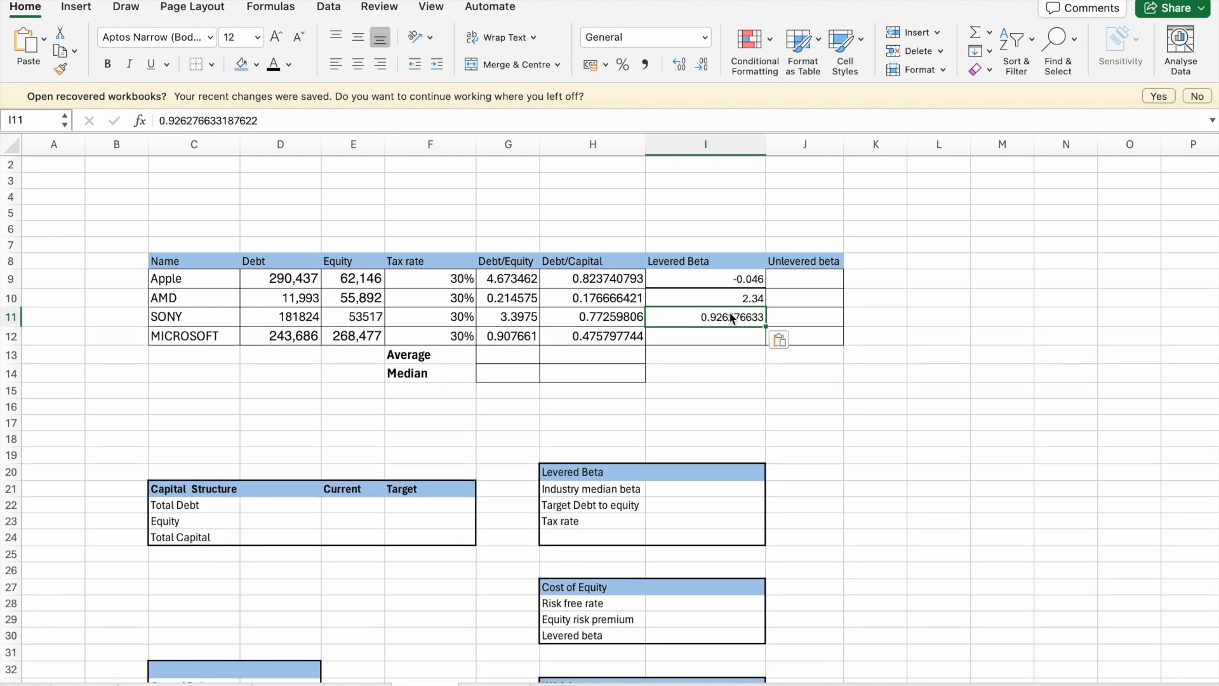
click(703, 66)
click(704, 69)
click(704, 69)
click(703, 69)
click(703, 69)
click(703, 67)
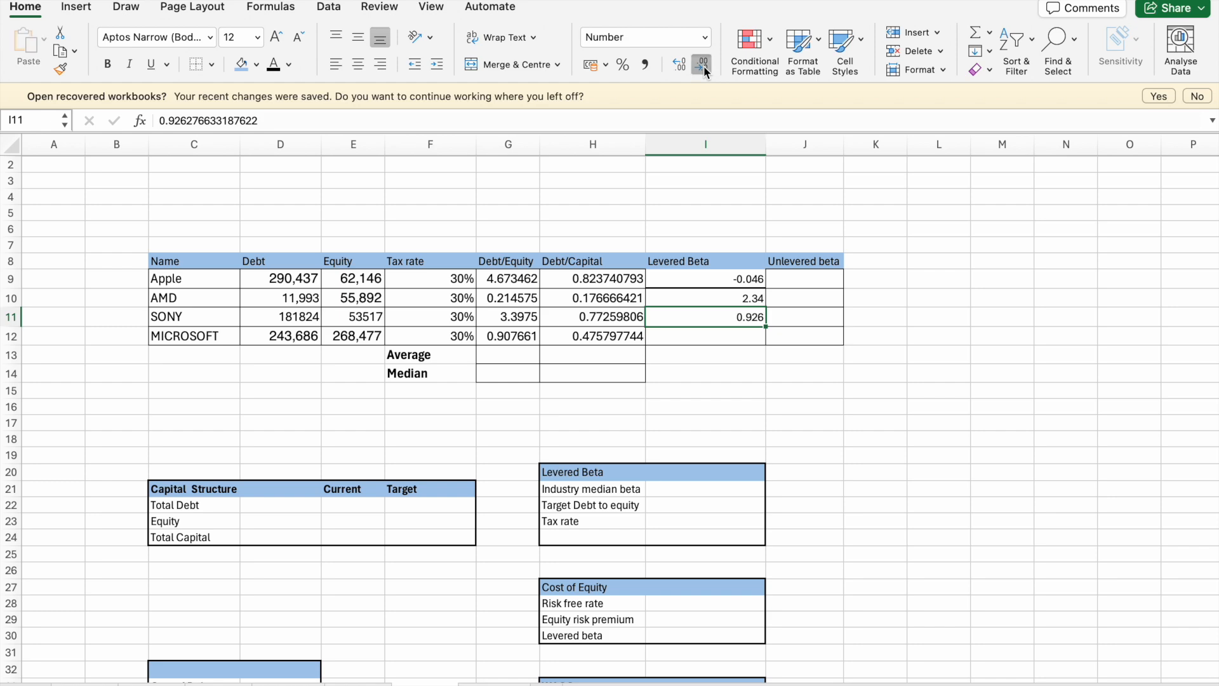
- Copy Microsoft's levered beta of 1.12 from H6 of its regression sheet into Microsoft's Levered Beta cell I12
click(284, 679)
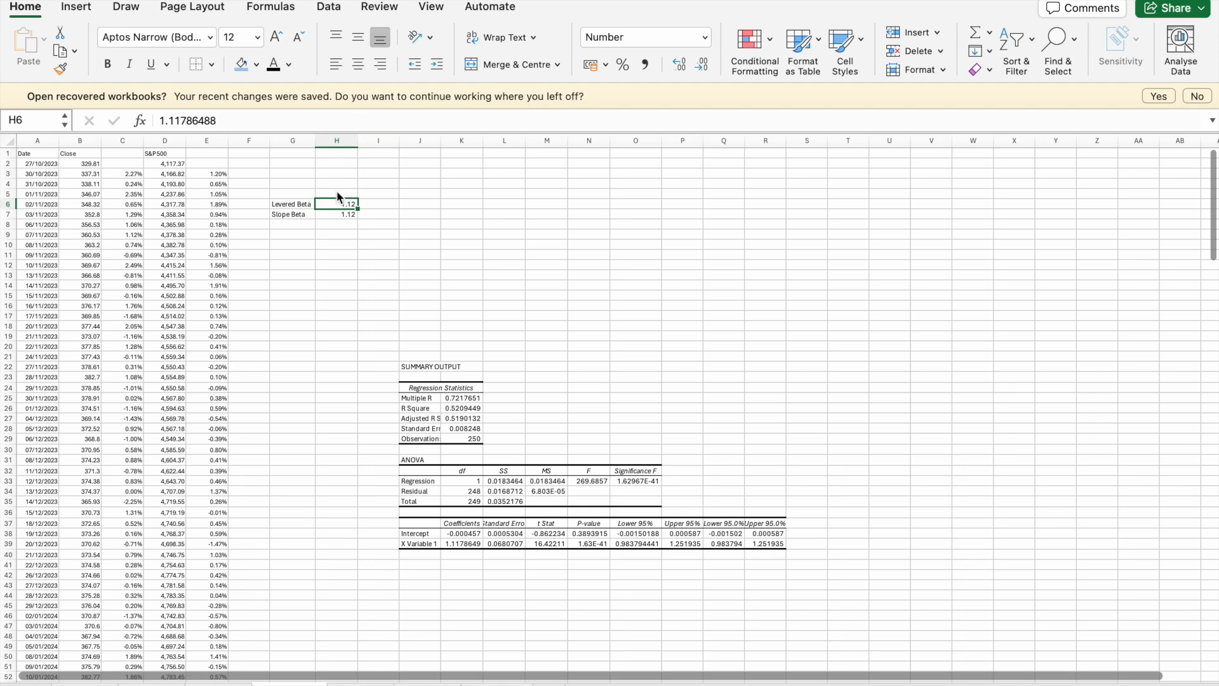
key(super+c)
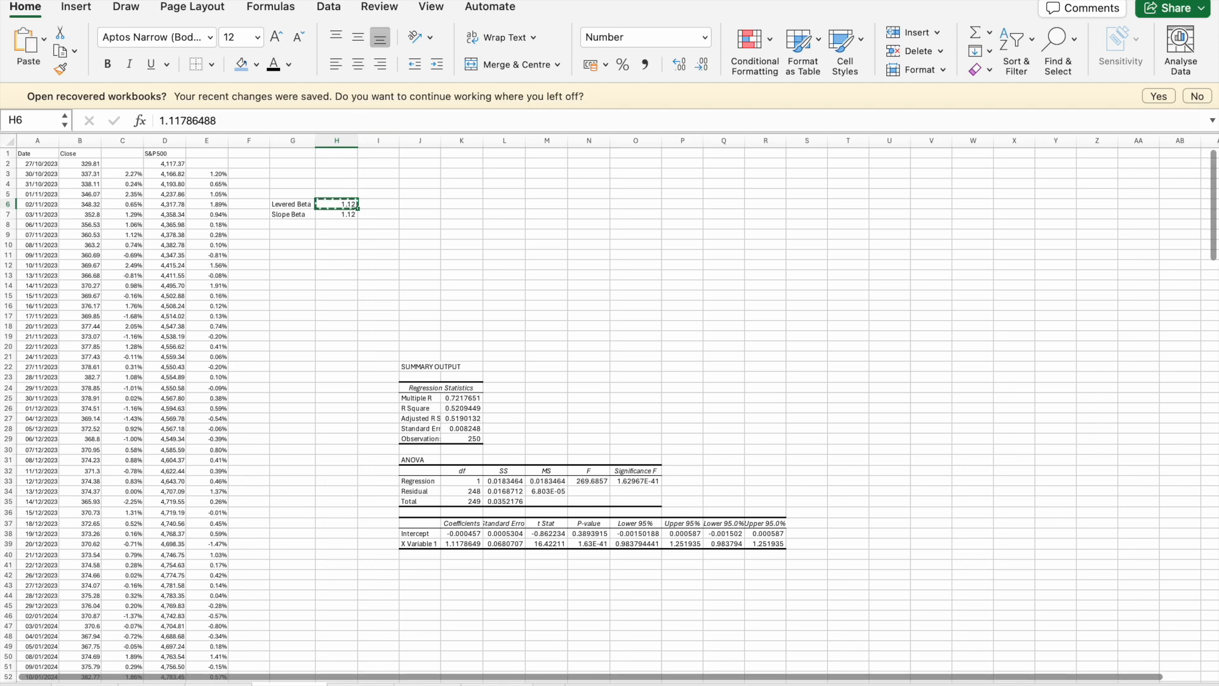
click(361, 683)
click(426, 684)
click(741, 338)
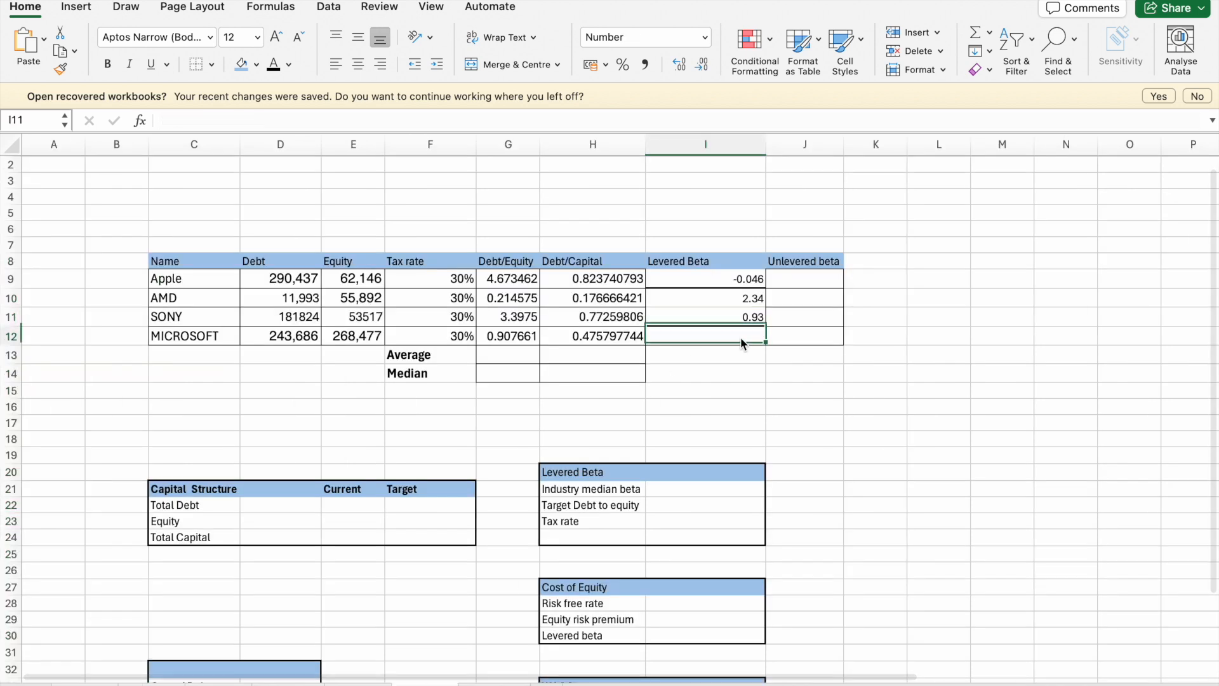
key(super+v)
click(740, 379)
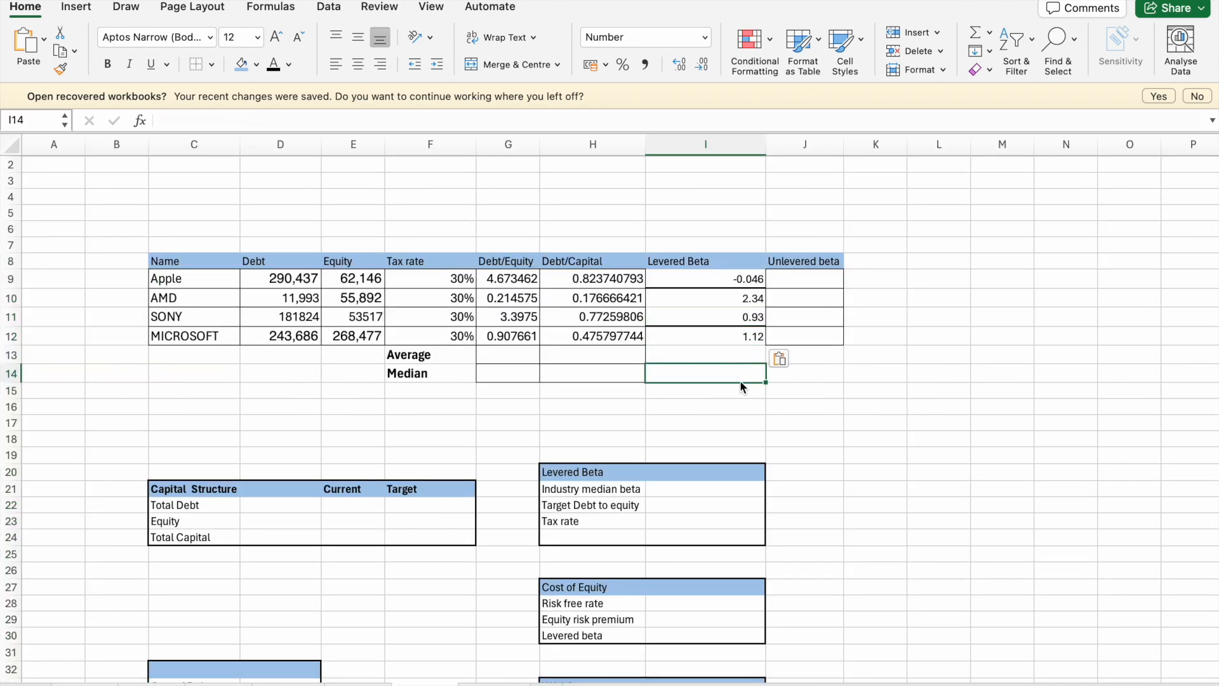
- Clear the borders from the Levered Beta cells I9:I12
drag(718, 270, 724, 340)
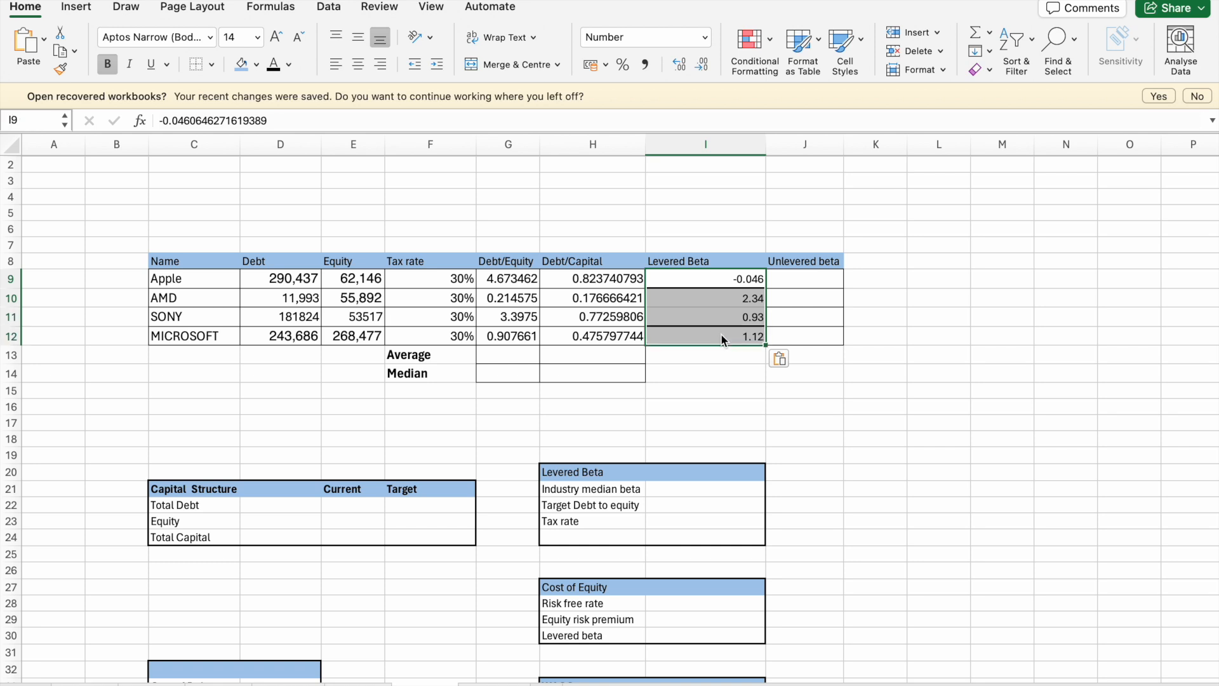
click(196, 63)
click(635, 323)
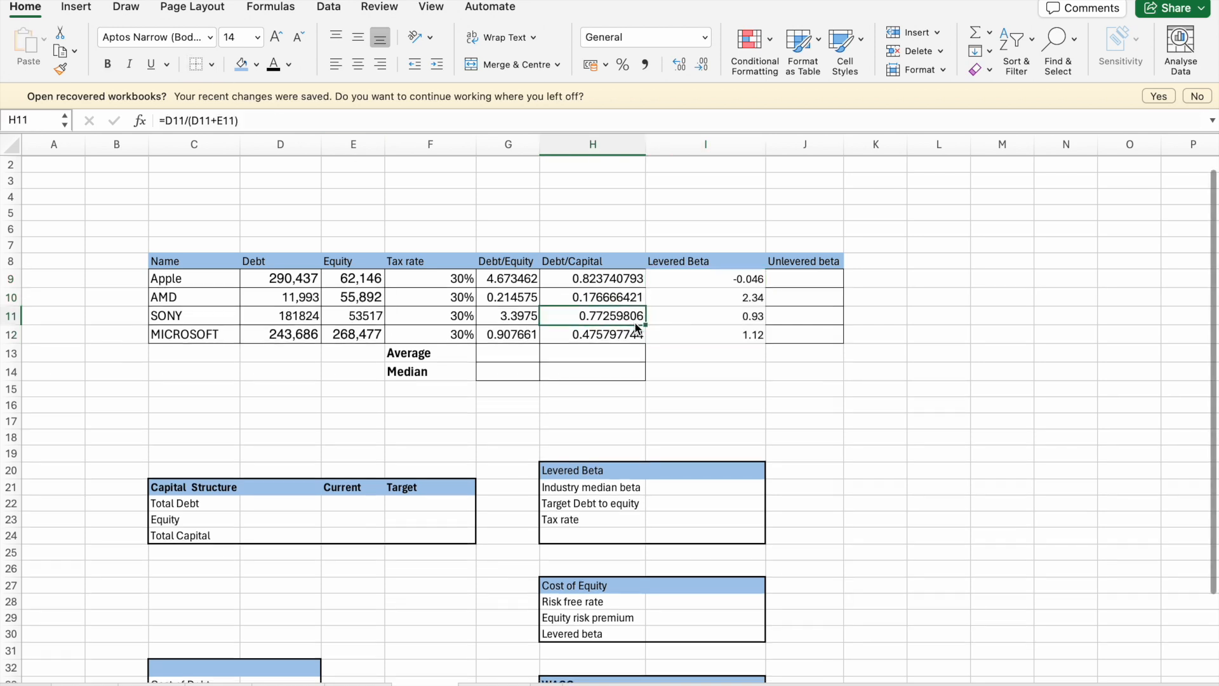
- Apply a thick box border around the comparables table C8:J12
drag(195, 255, 838, 334)
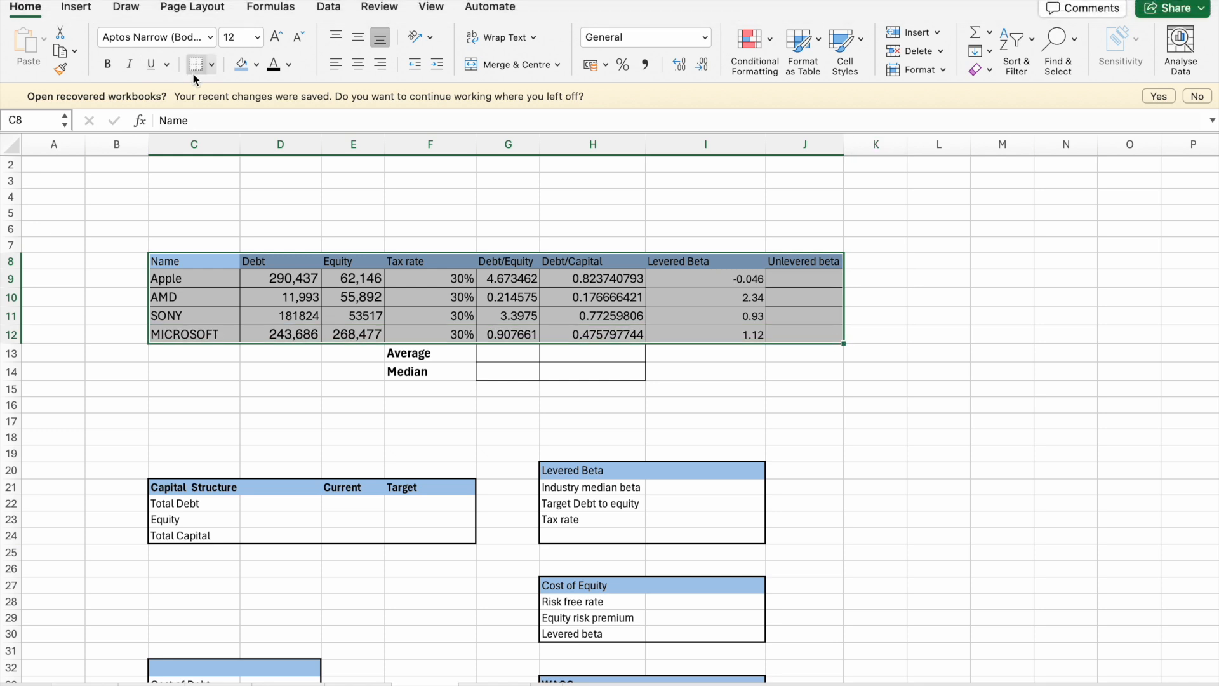
click(211, 64)
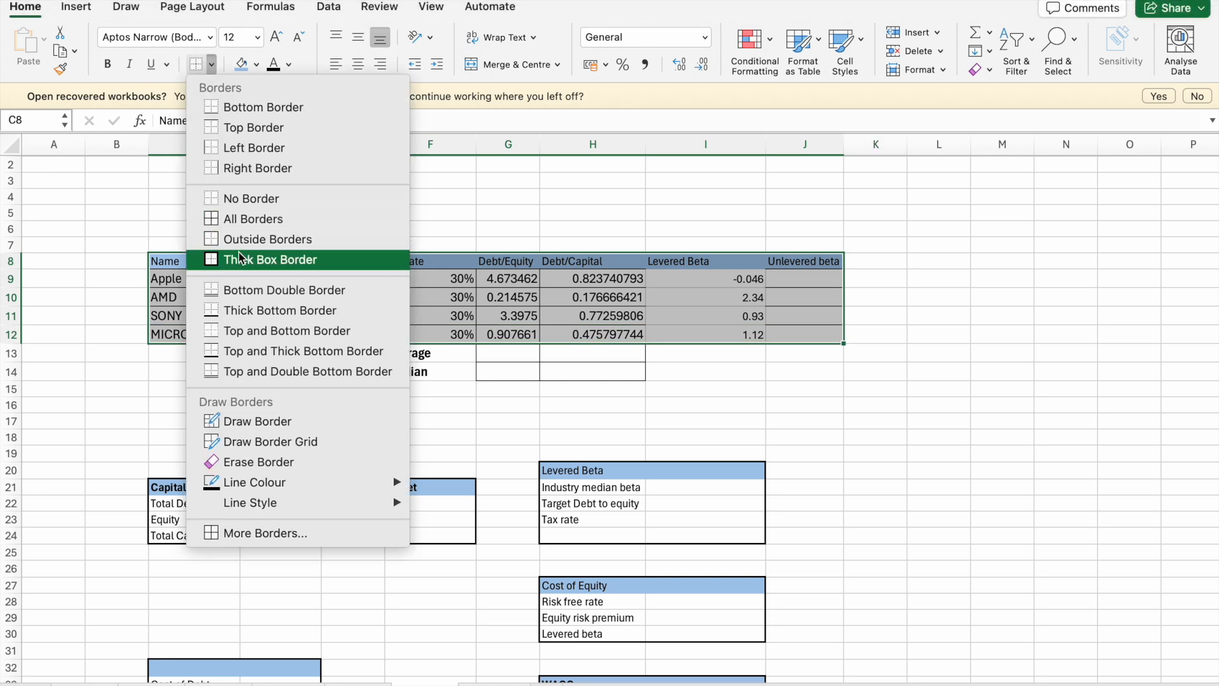
click(254, 261)
click(764, 378)
click(770, 298)
click(727, 286)
click(746, 318)
click(737, 337)
drag(173, 283, 749, 357)
- Apply all borders to the comparables table C8:J12
drag(200, 263, 816, 334)
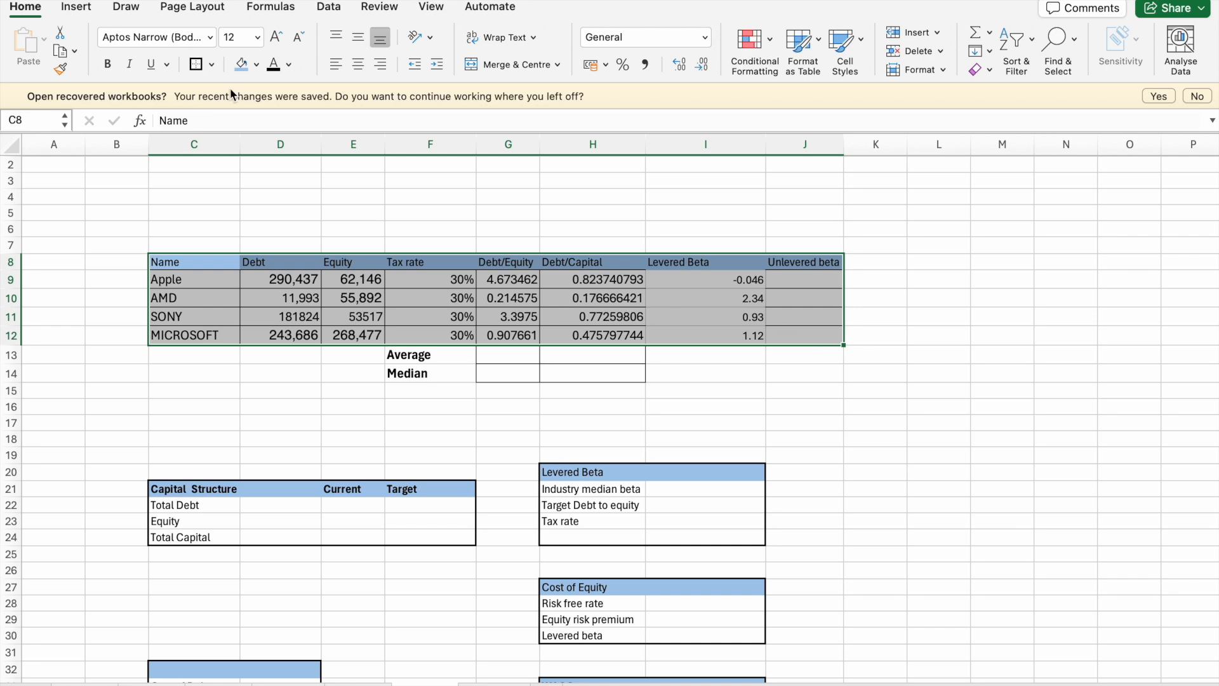
click(212, 65)
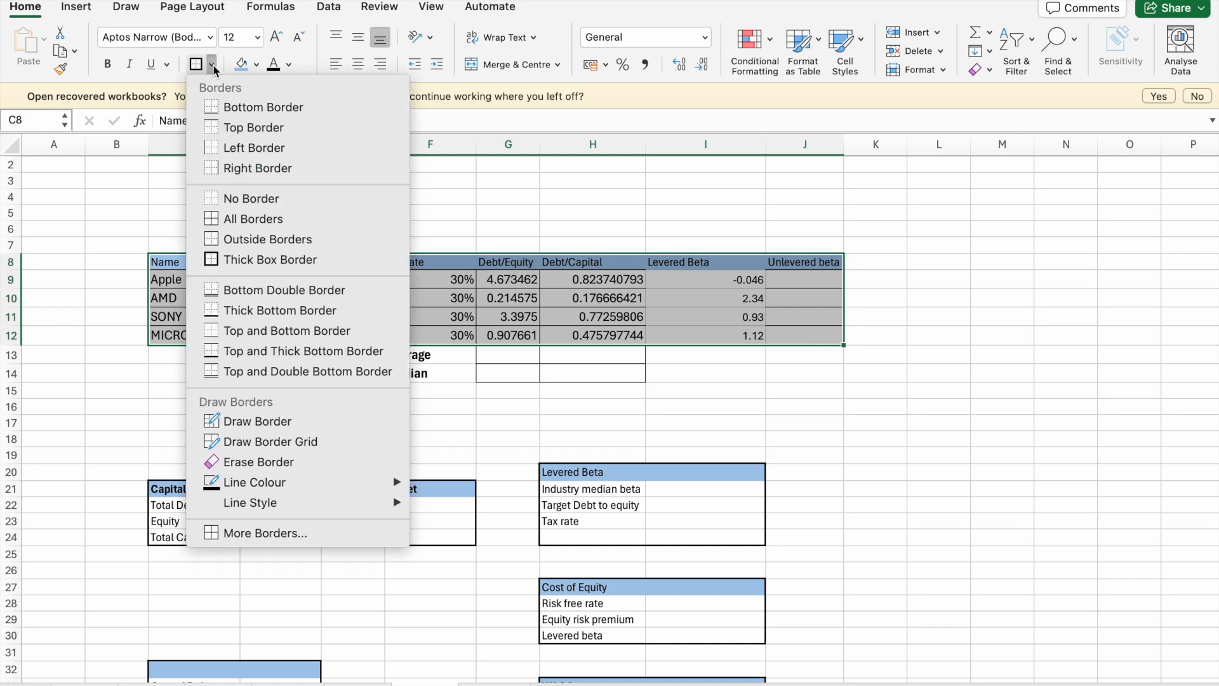
click(219, 216)
click(363, 265)
click(499, 471)
click(595, 420)
- Calculate the average Debt/Equity in G13 with the AVERAGE function over G9:G12
click(502, 352)
text(=ave)
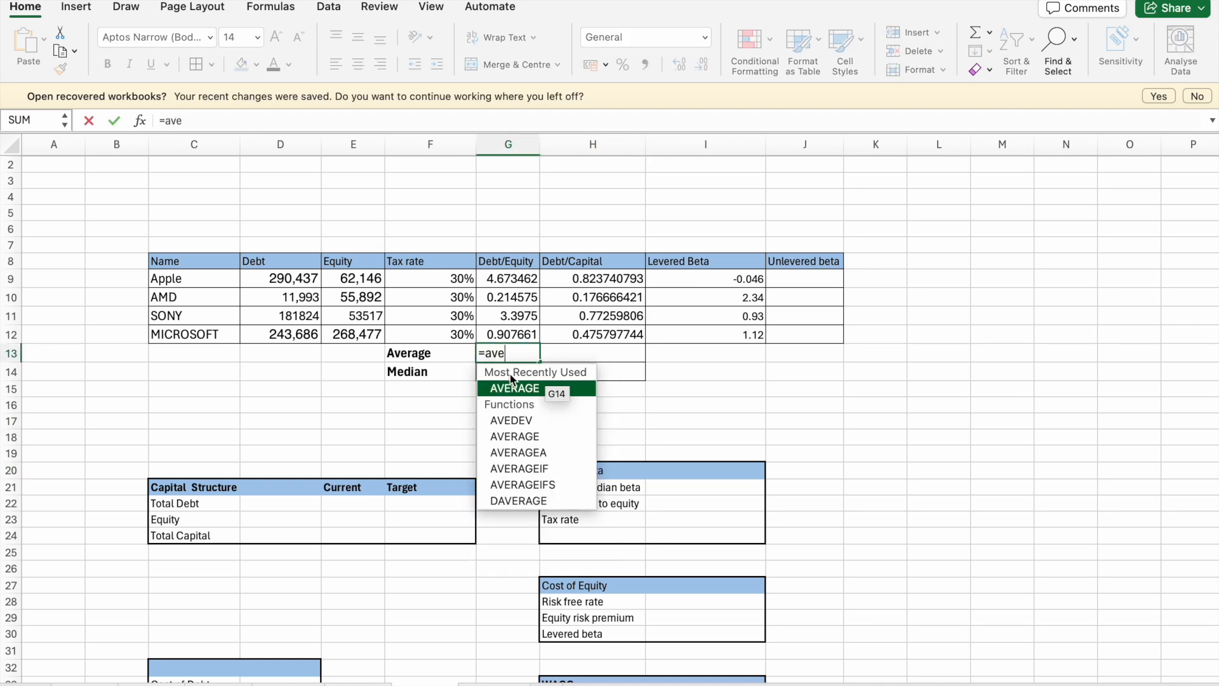
click(513, 388)
click(514, 281)
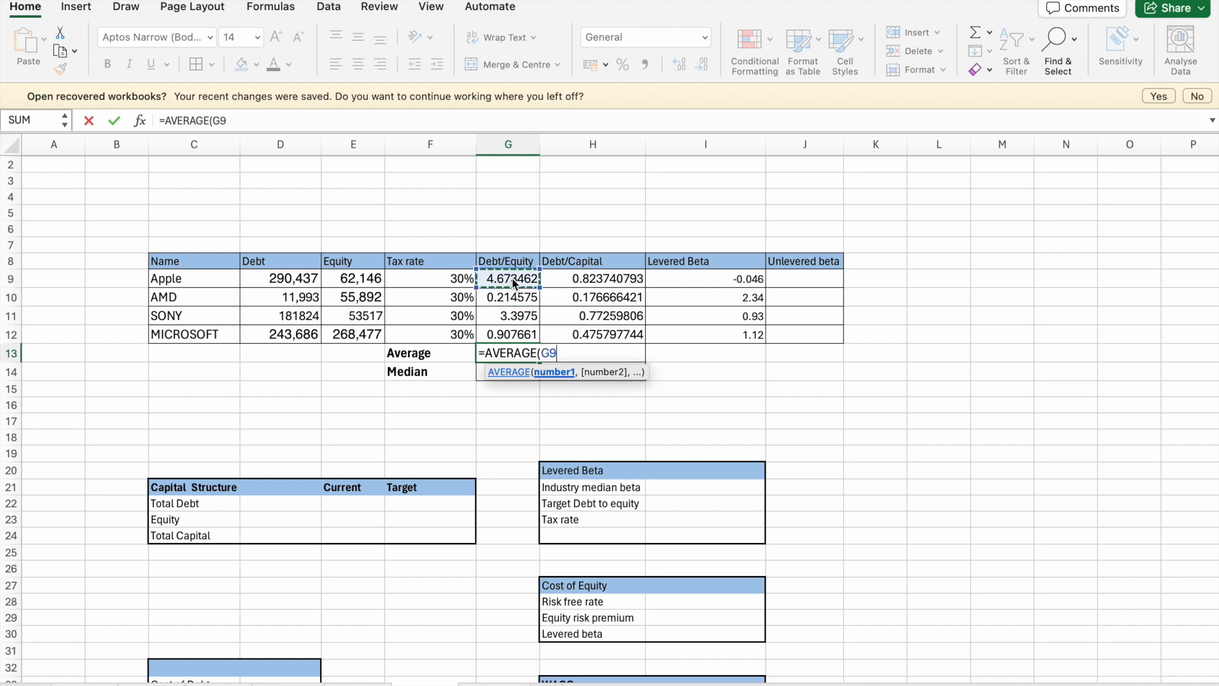
key(shift+Down)
key(shift+Down)
key(shift+Down)
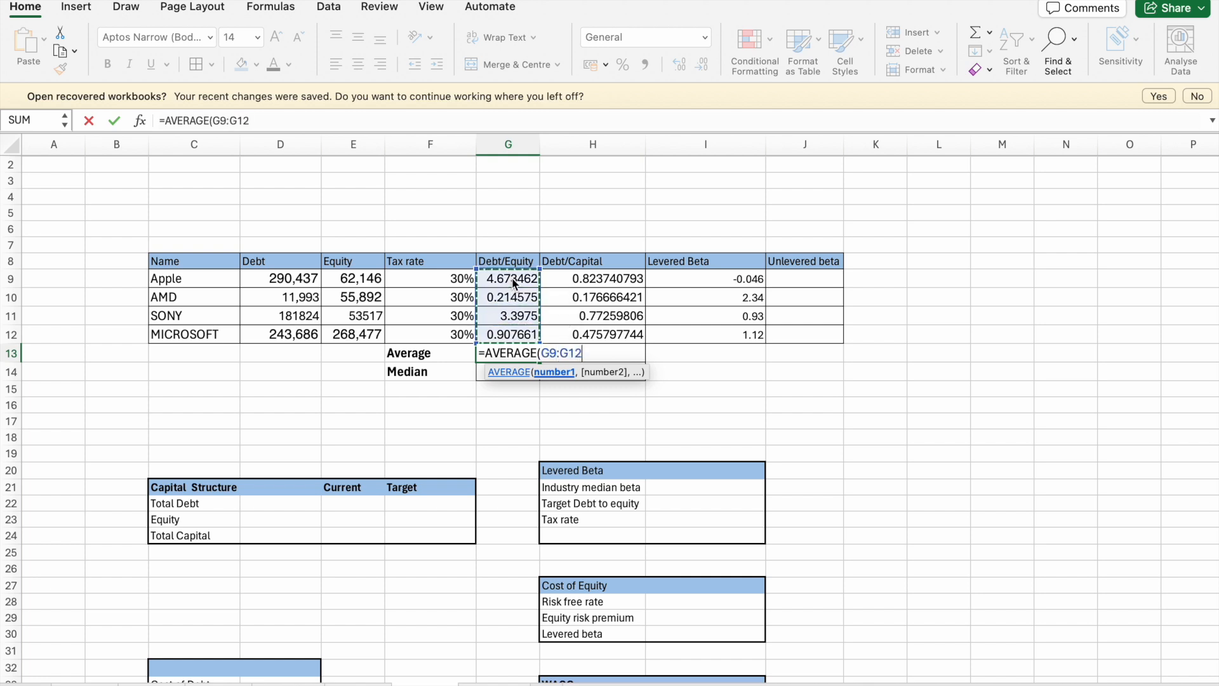
key(Return)
- Calculate the average Debt/Capital in H13 with the AVERAGE function over H9:H12
click(571, 345)
text(=)
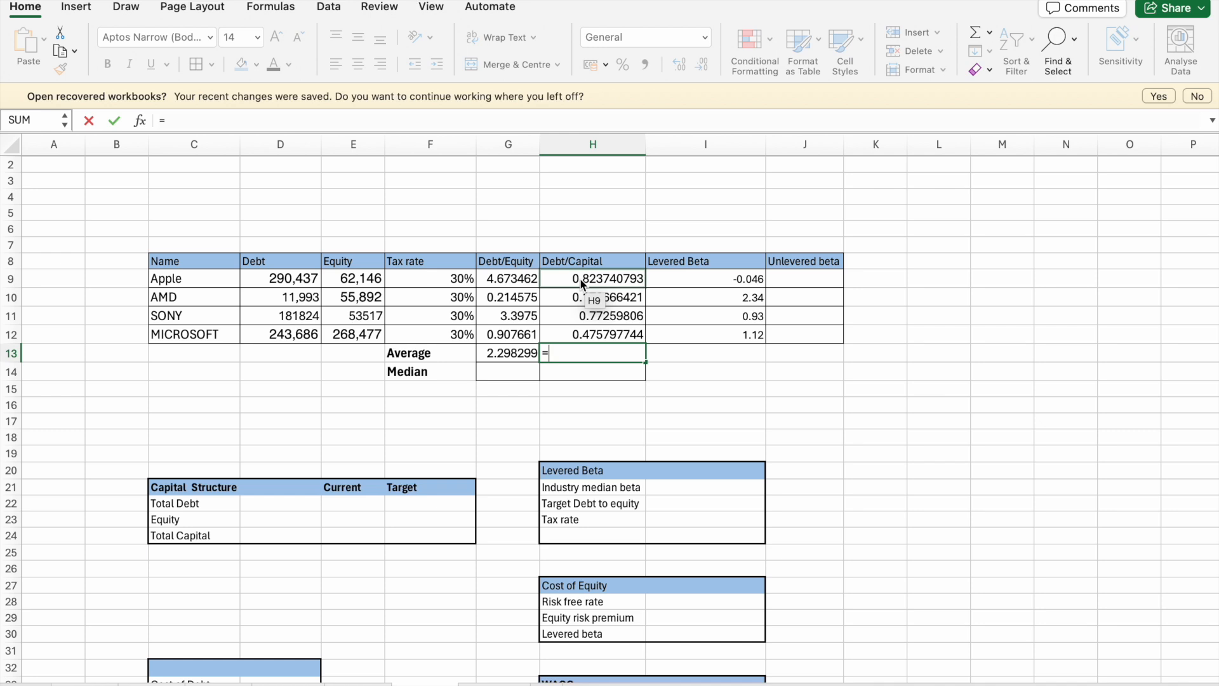
text(ave)
double_click(608, 389)
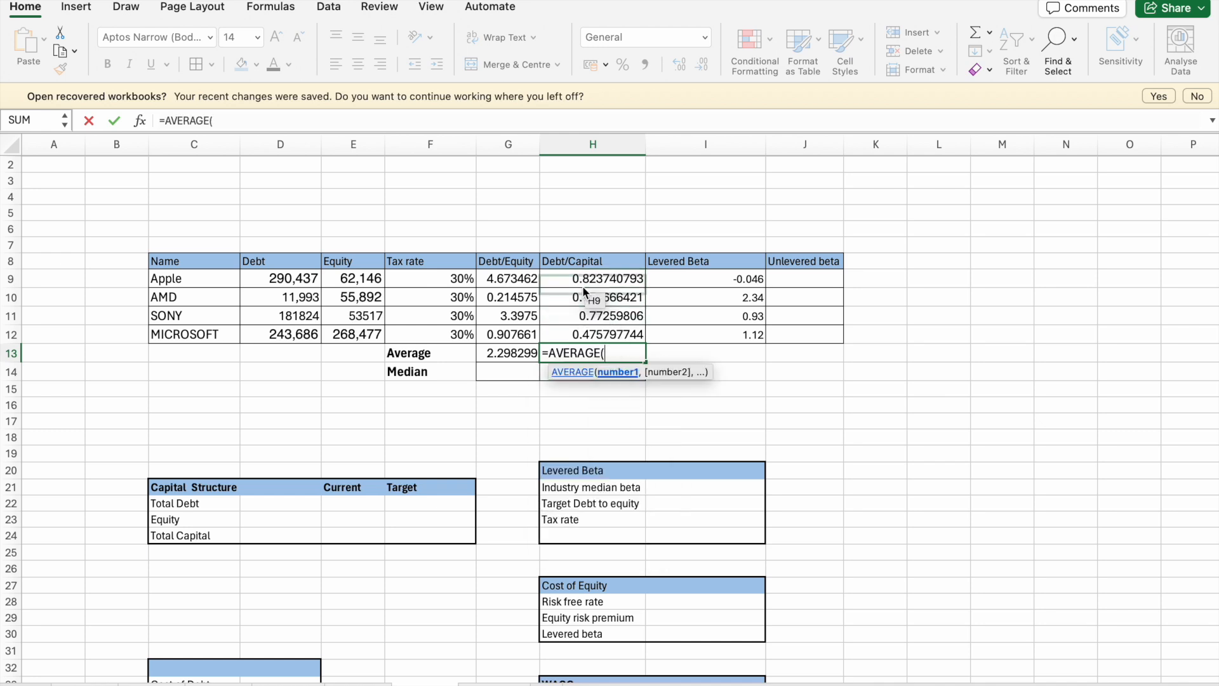
click(586, 281)
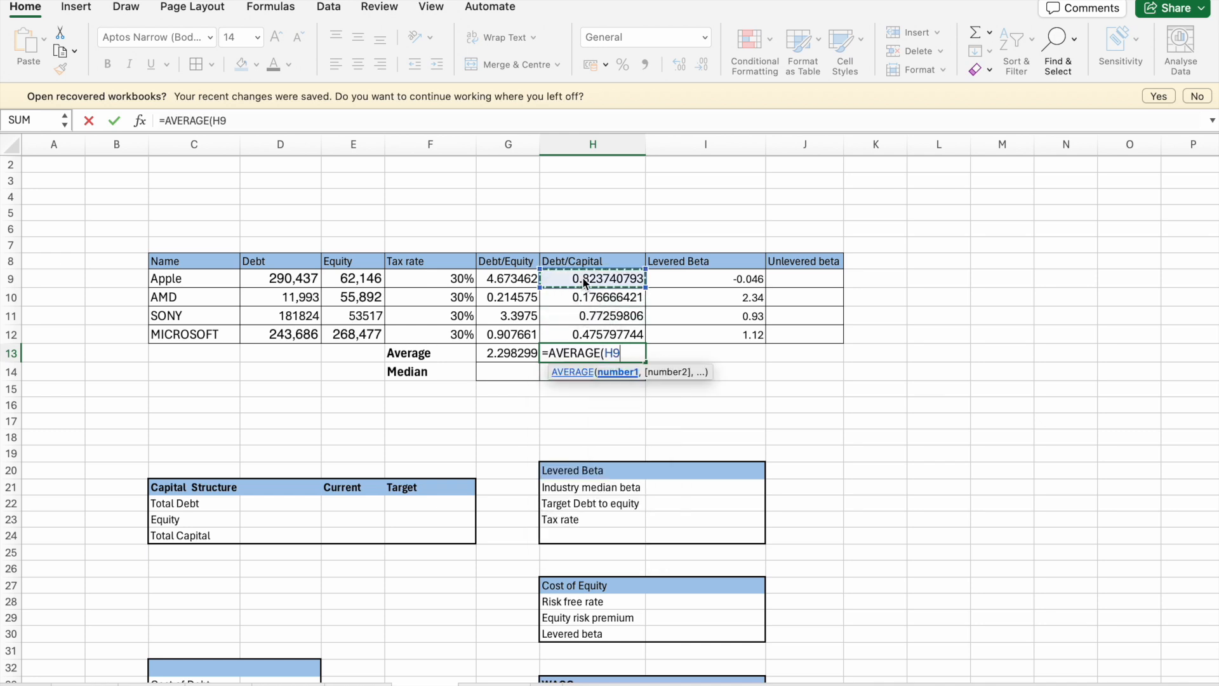
key(shift+Down)
key(shift+Down)
key(shift+Down)
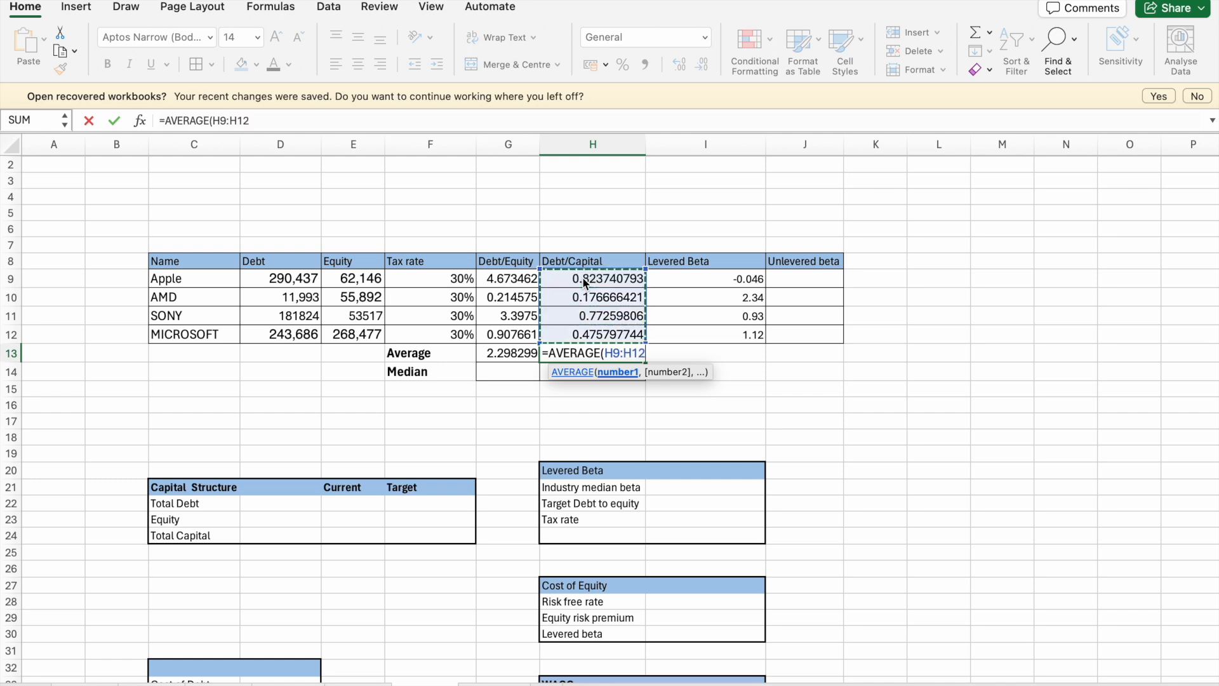
key(Return)
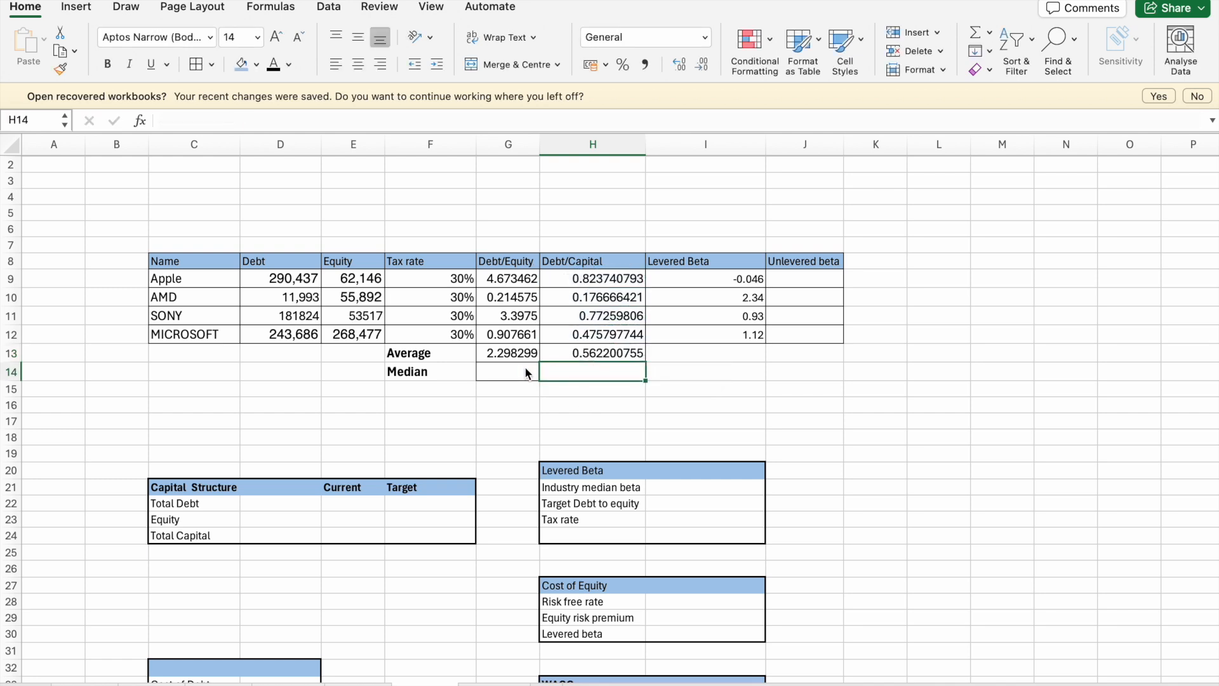
- Calculate the average Levered Beta in I13 with the AVERAGE function over I9:I12
click(696, 345)
text(=)
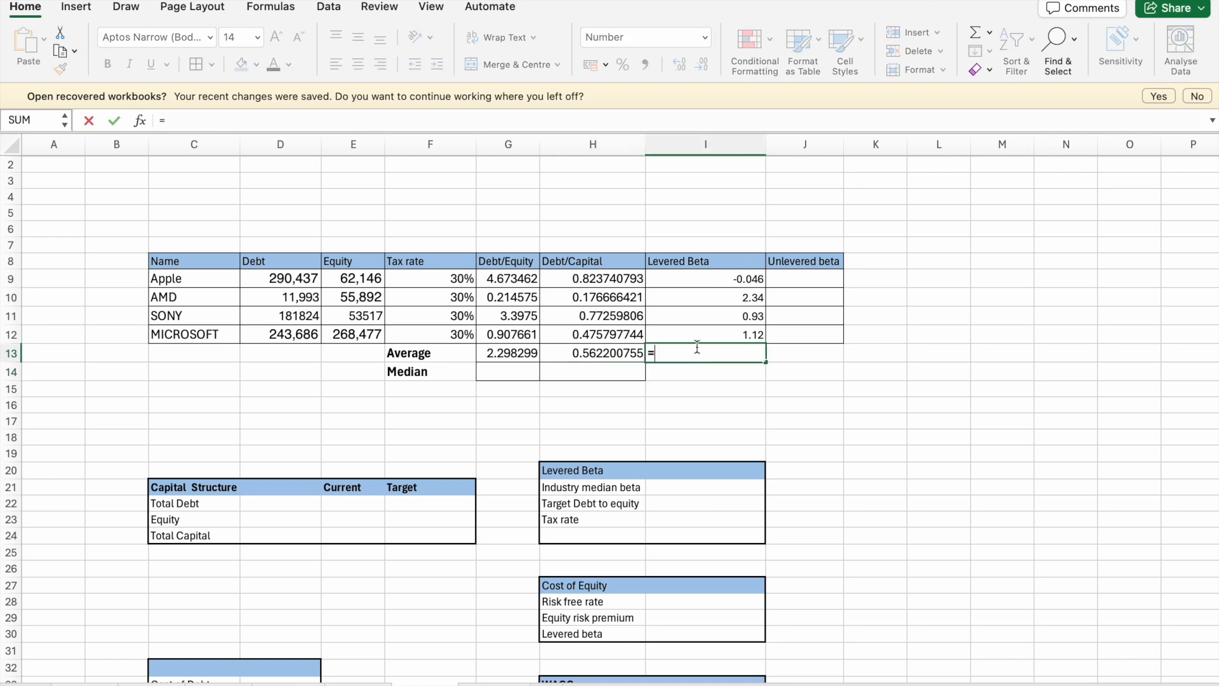
text(av)
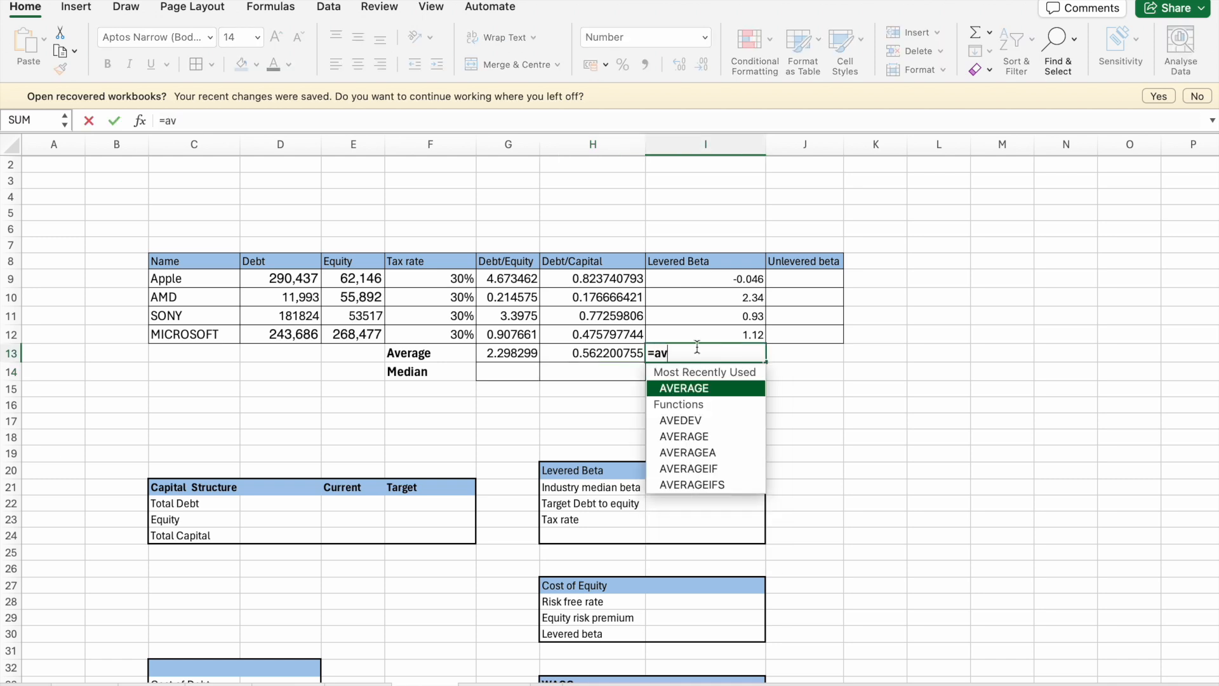
double_click(692, 388)
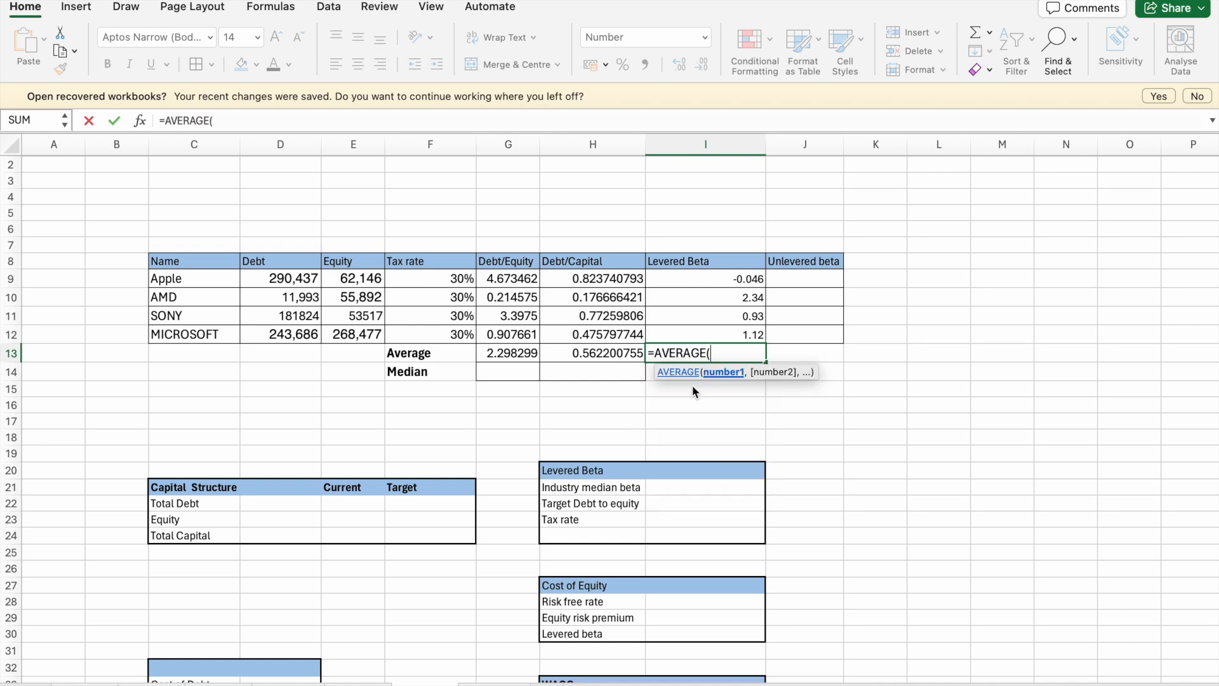
click(709, 273)
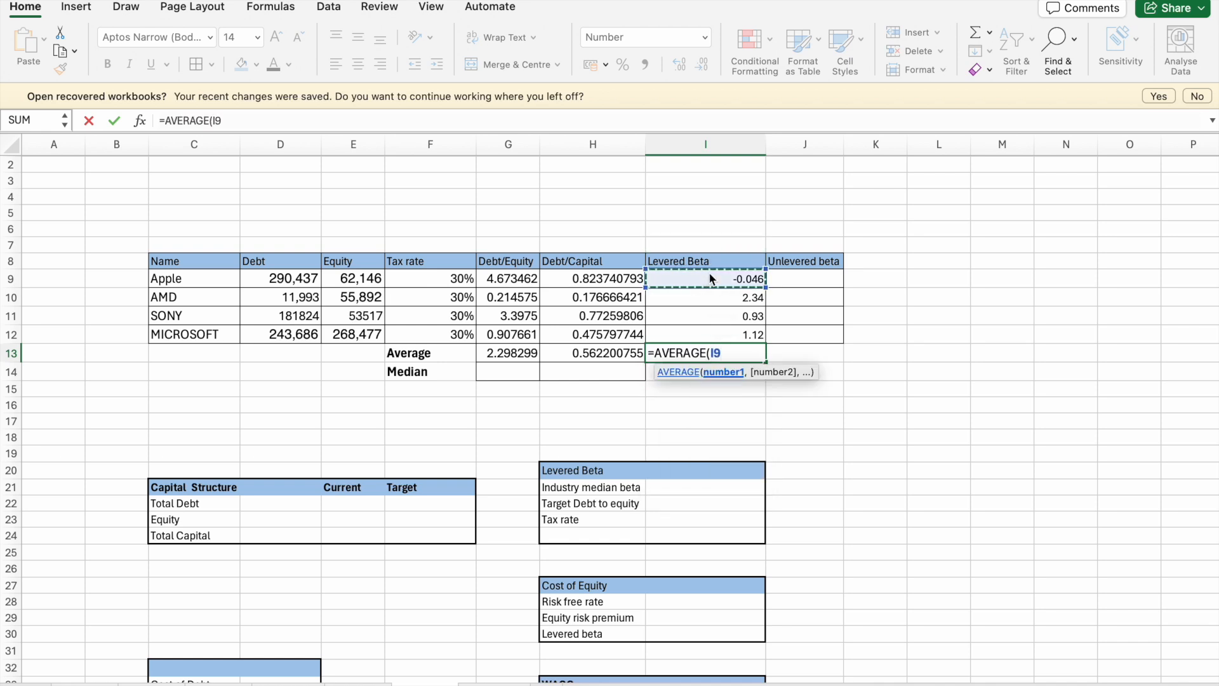
key(shift+Down)
key(shift+Down)
key(shift+Down)
key(Return)
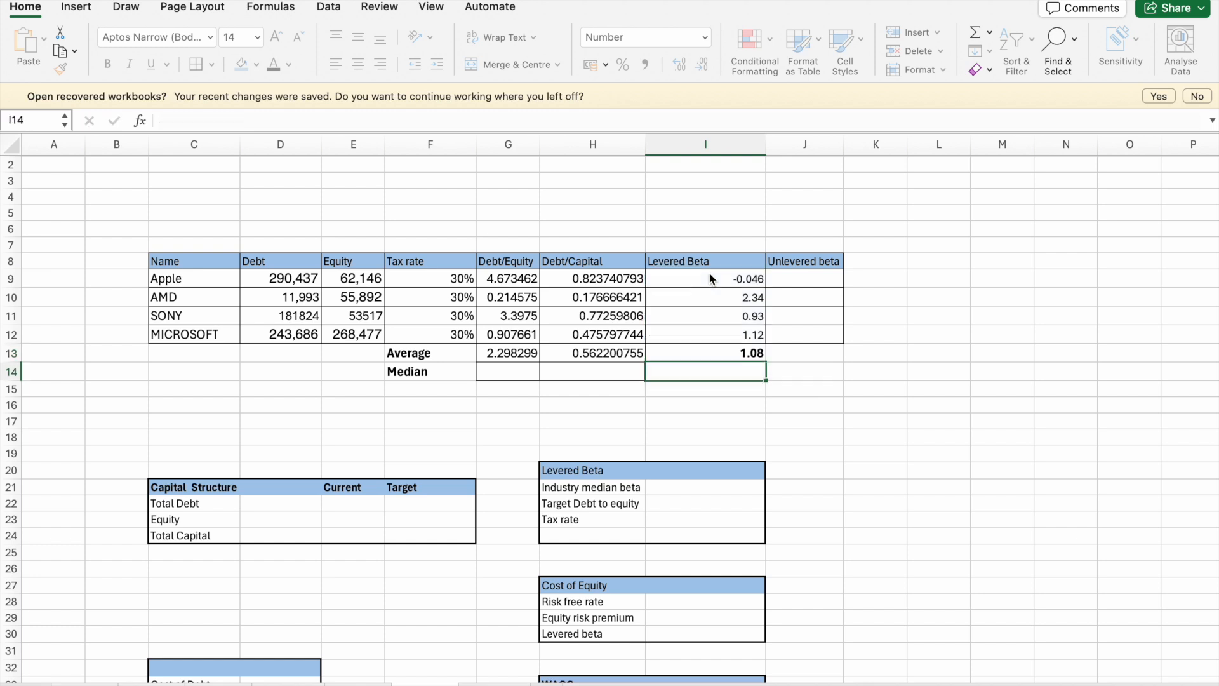
- Calculate the median Debt/Equity in G14 with the MEDIAN function over G9:G12
click(521, 371)
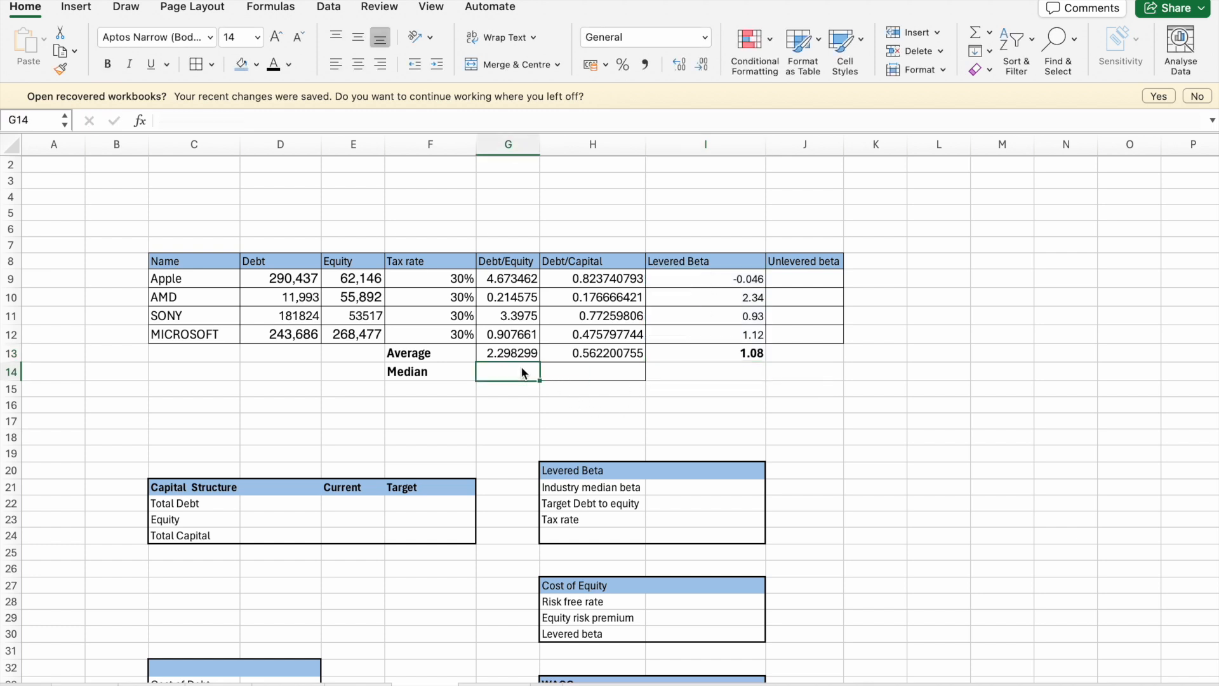
text(=median)
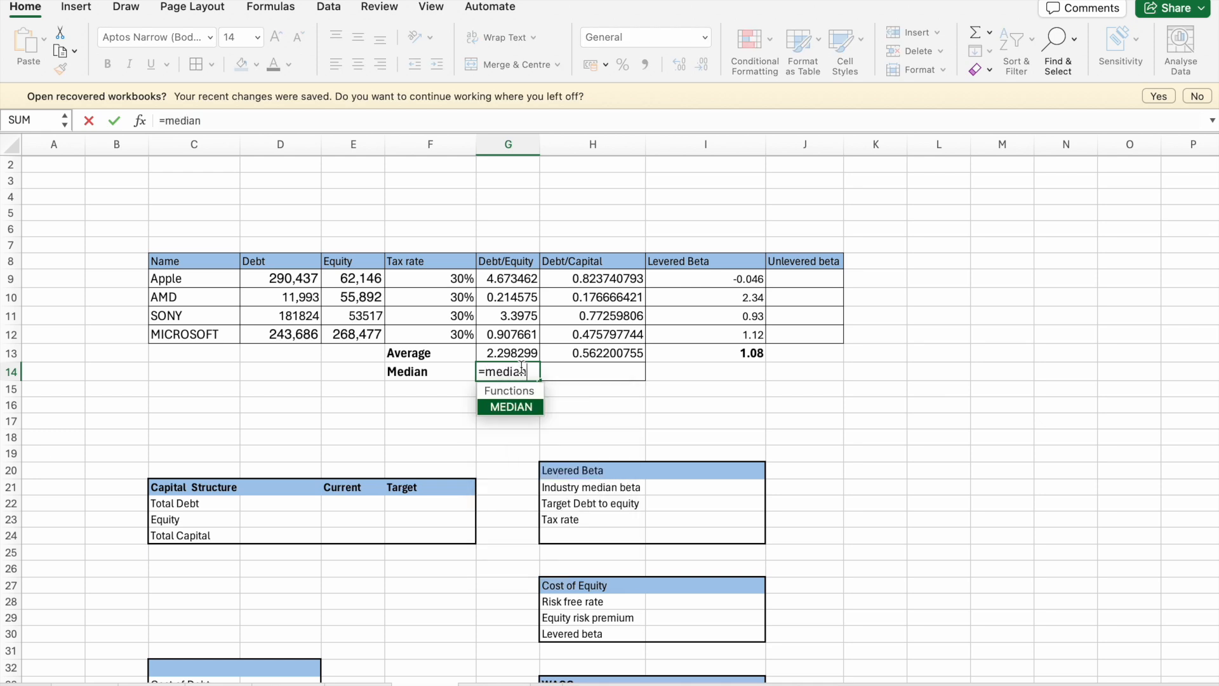
double_click(532, 406)
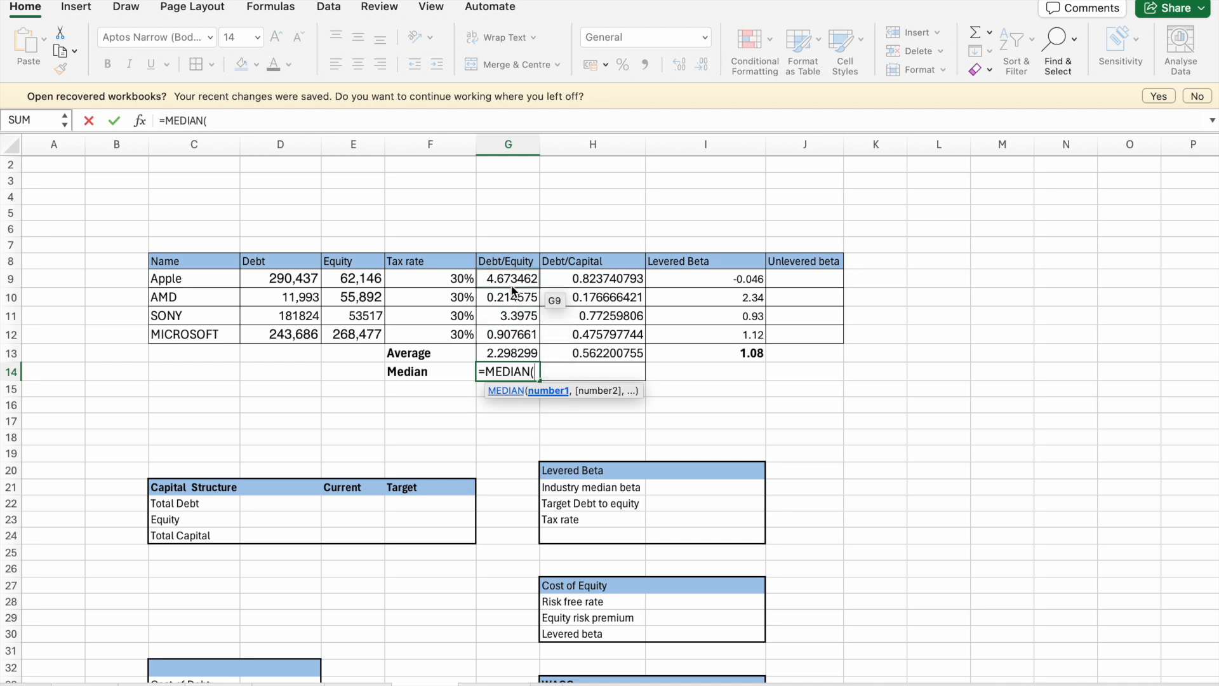
drag(513, 287, 513, 333)
key(Return)
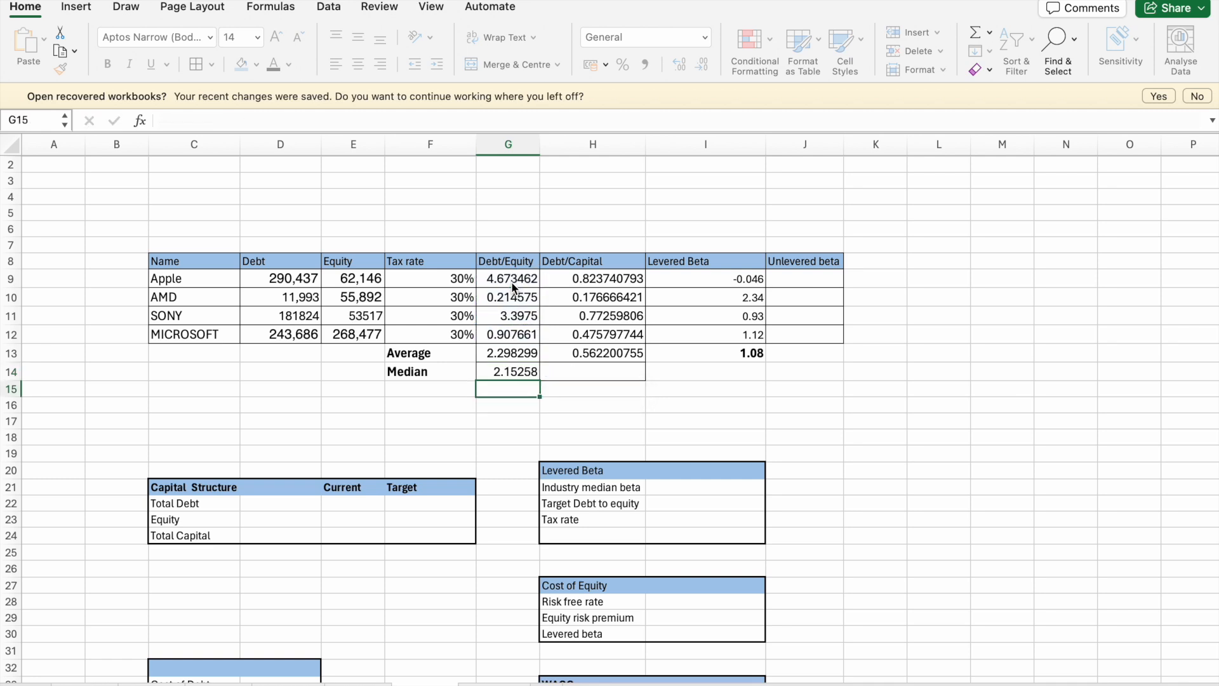
- Fill the Debt/Equity median formula from G14 across to the Debt/Capital median cell H14
click(509, 373)
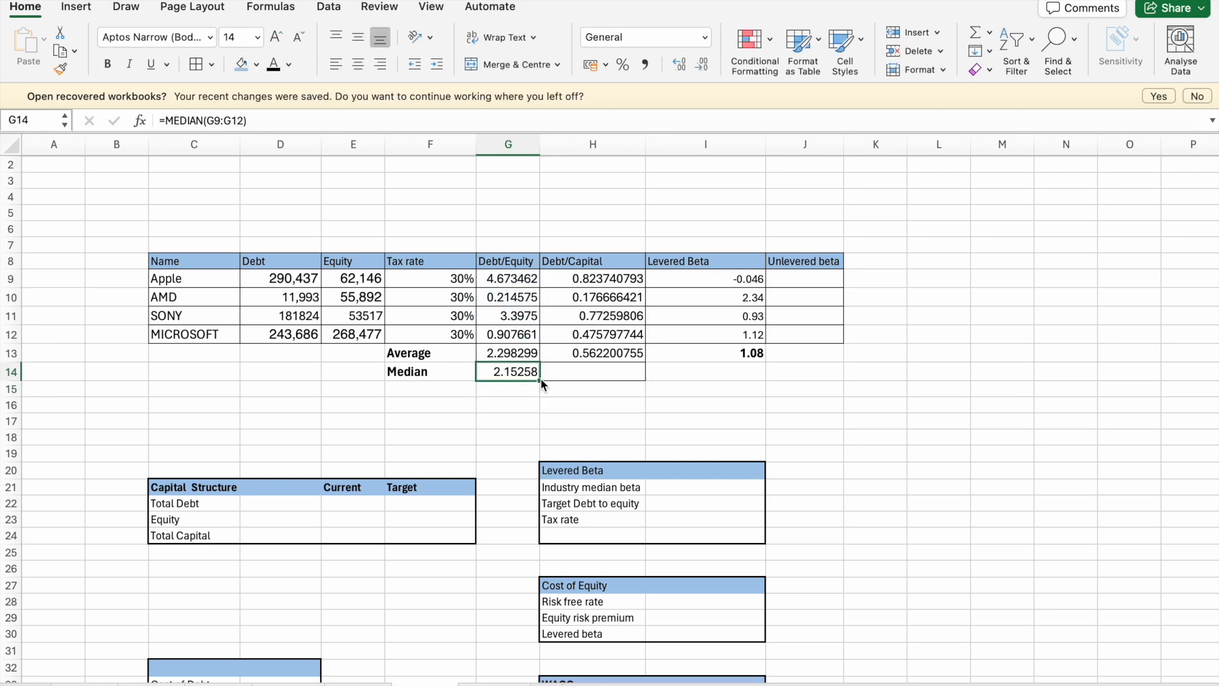
drag(539, 380, 597, 379)
click(625, 422)
click(754, 406)
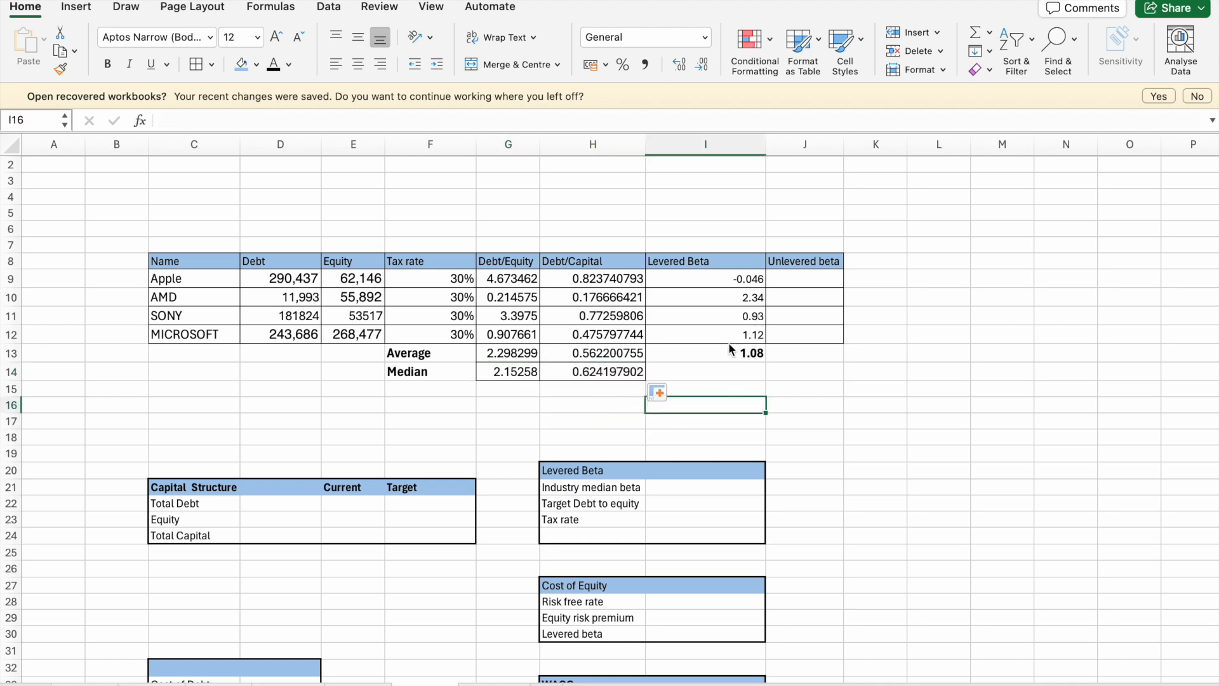
- Fill the average and median formulas from the Debt/Capital cells H13 and H14 across to the Levered Beta cells I13 and I14
click(642, 354)
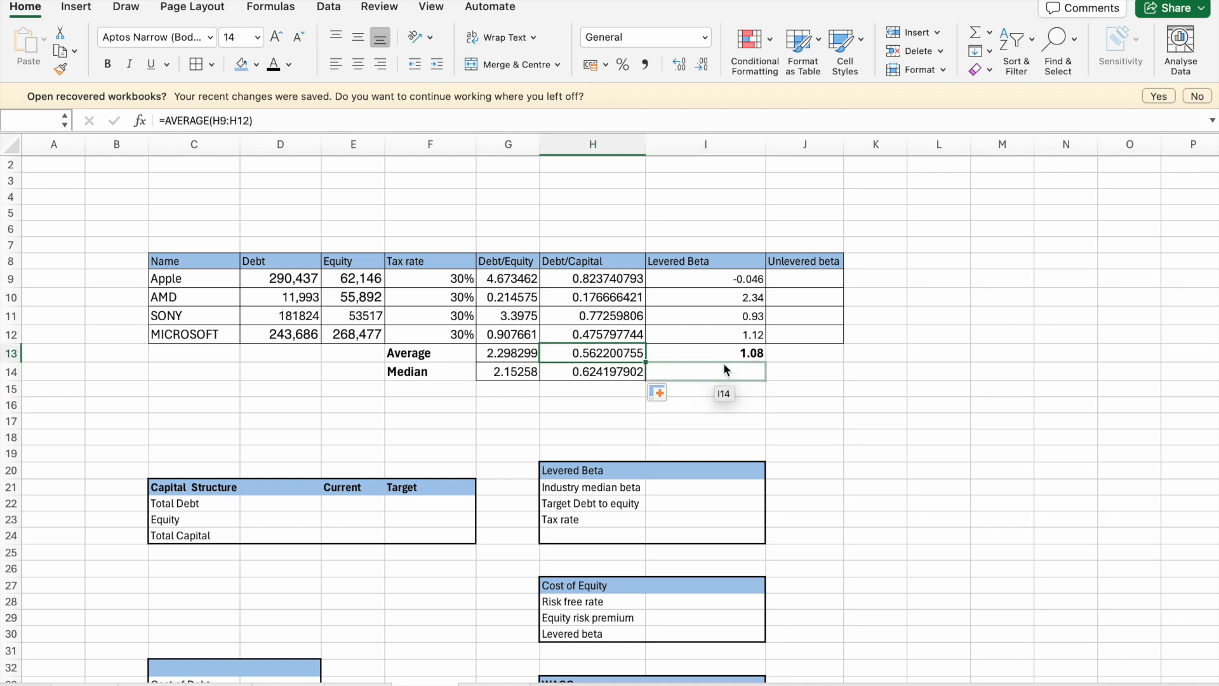
drag(645, 361, 734, 363)
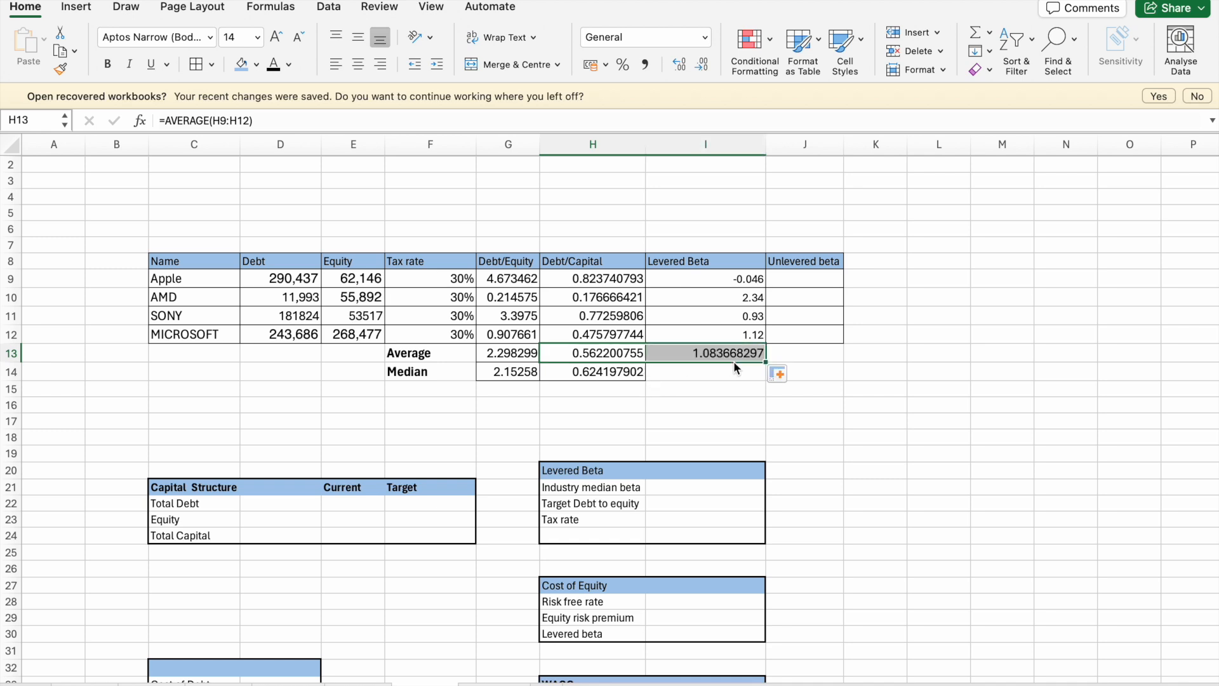
click(616, 375)
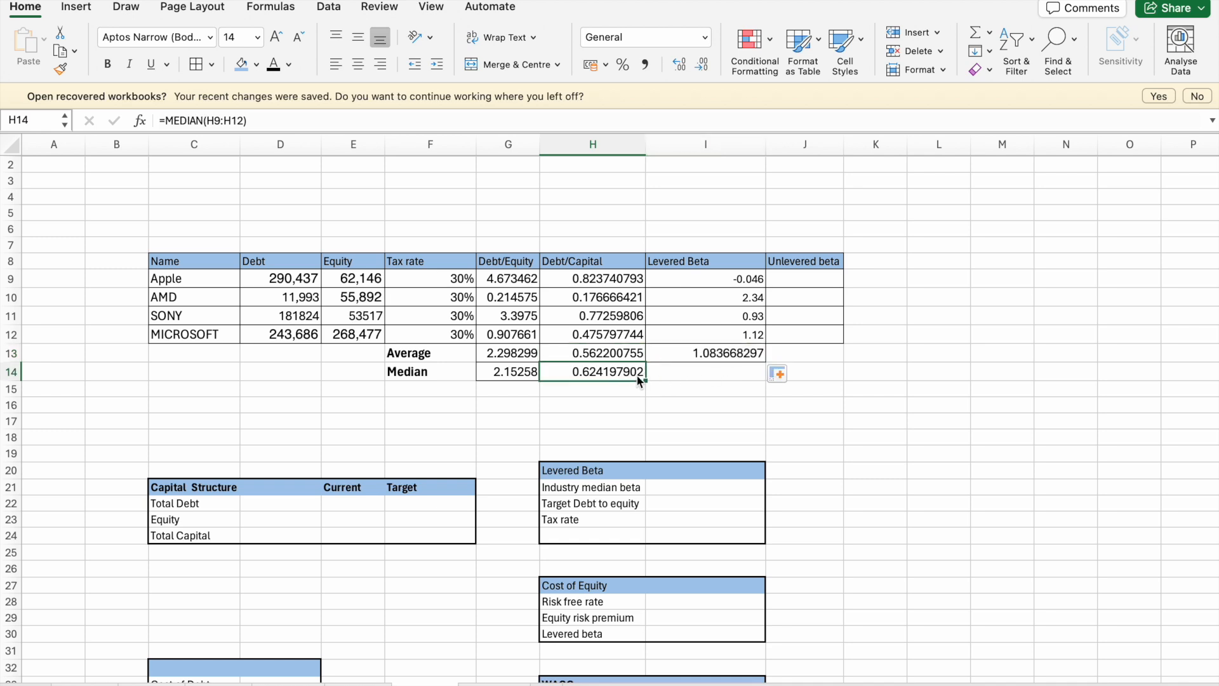
drag(645, 379, 752, 381)
click(742, 413)
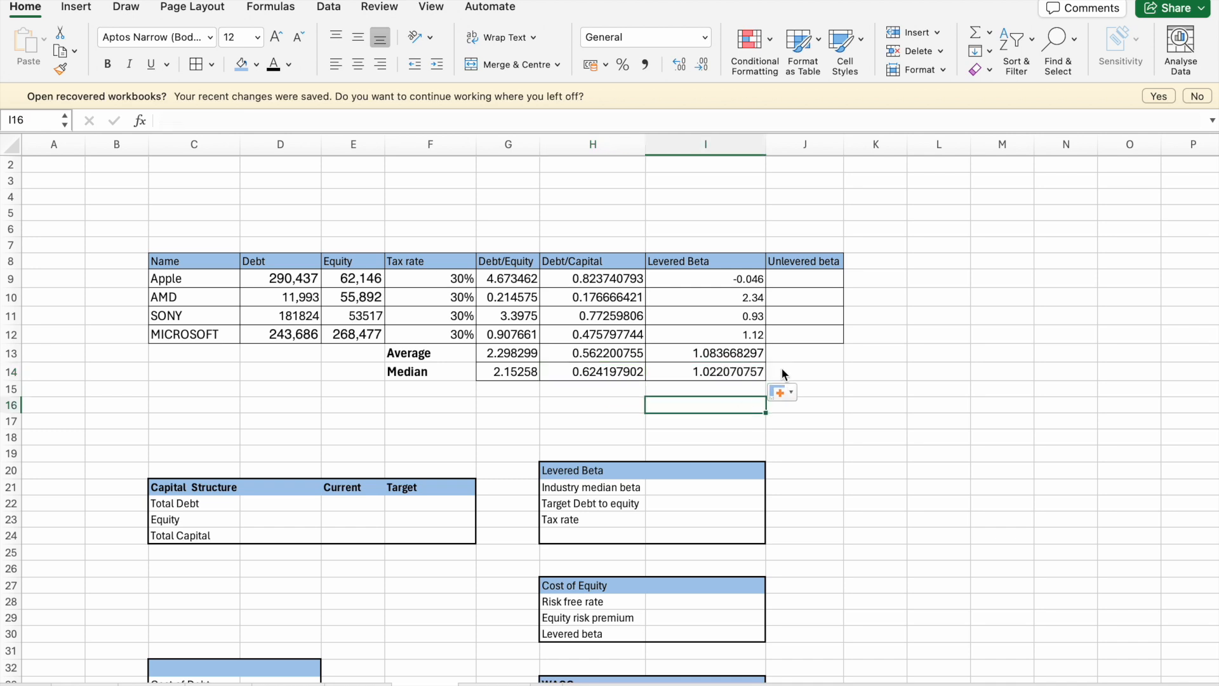
click(858, 428)
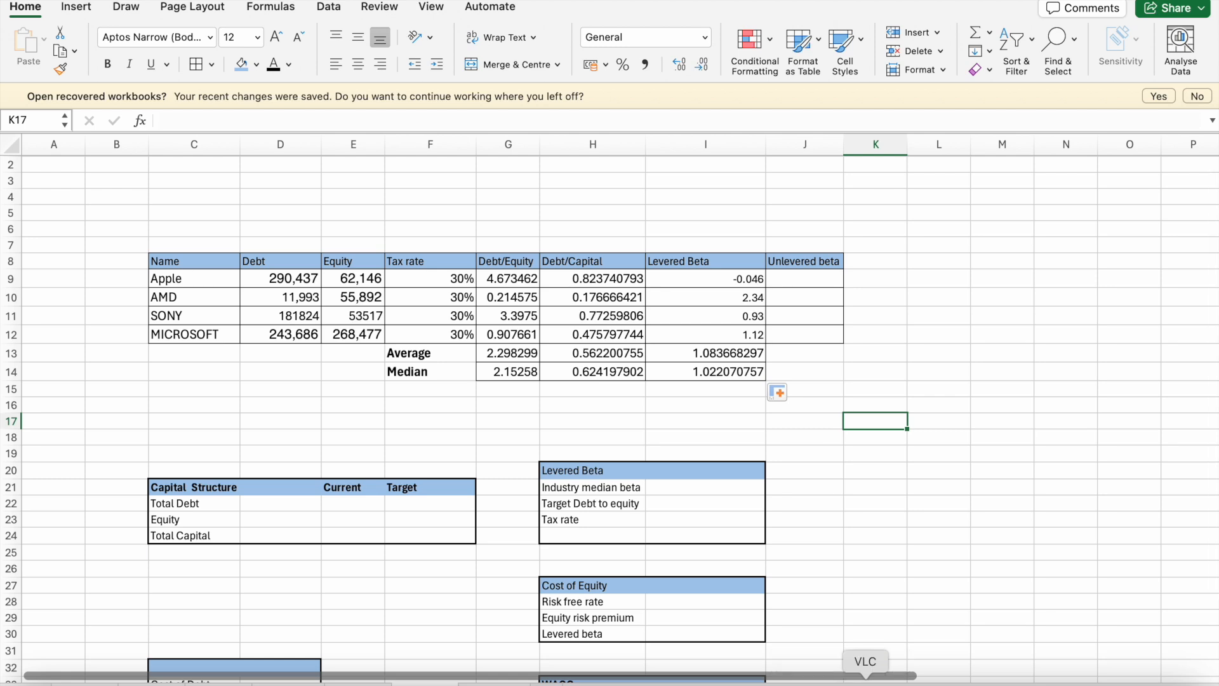
click(805, 283)
click(663, 398)
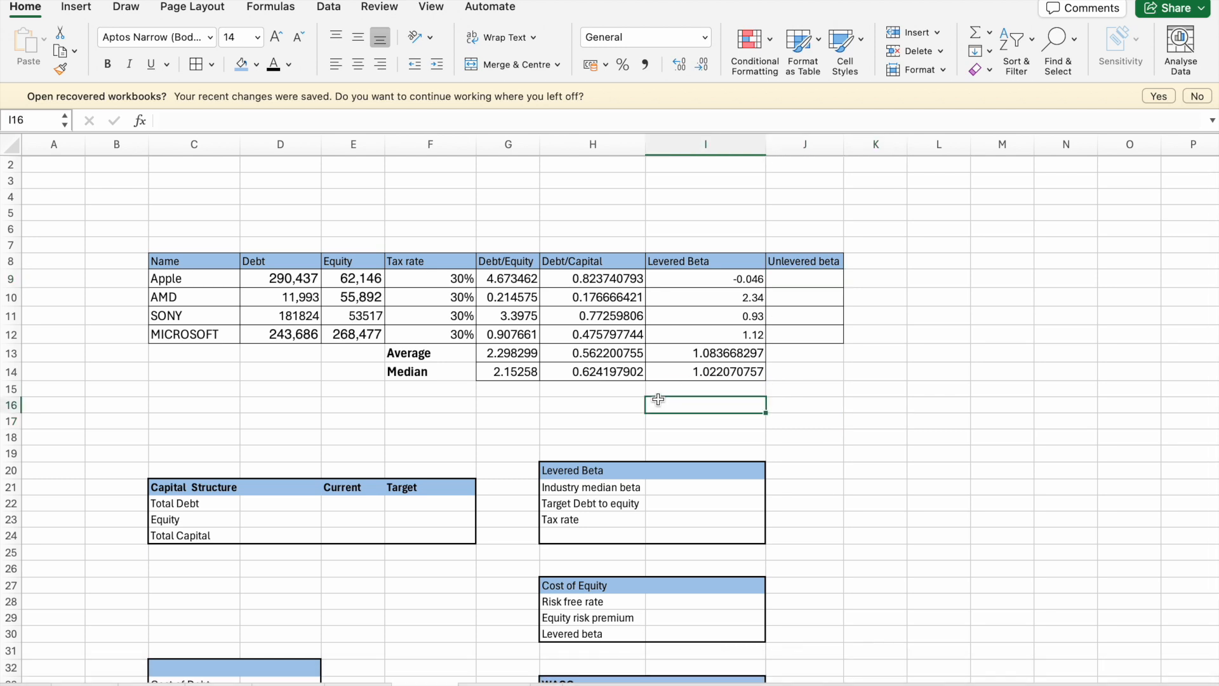
click(666, 297)
click(723, 262)
click(727, 278)
- Begin Apple's unlevered beta formula in J9 by dividing the levered beta in I9, starting with =I9/
click(786, 278)
text(=)
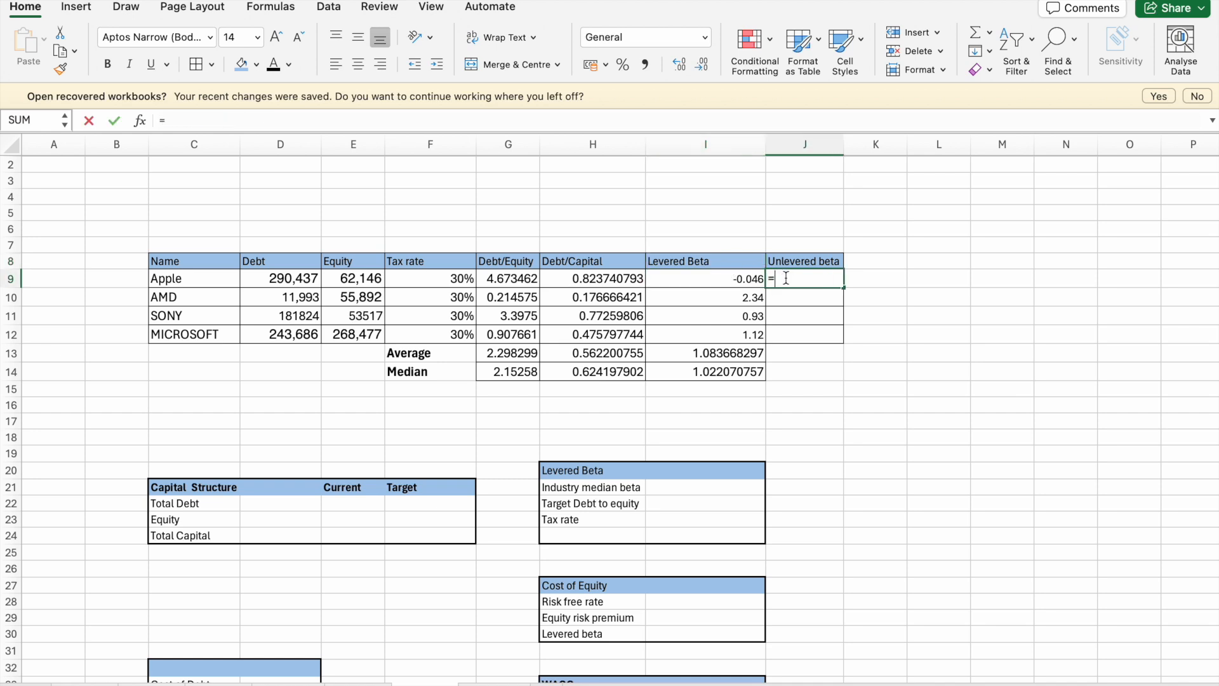
click(727, 283)
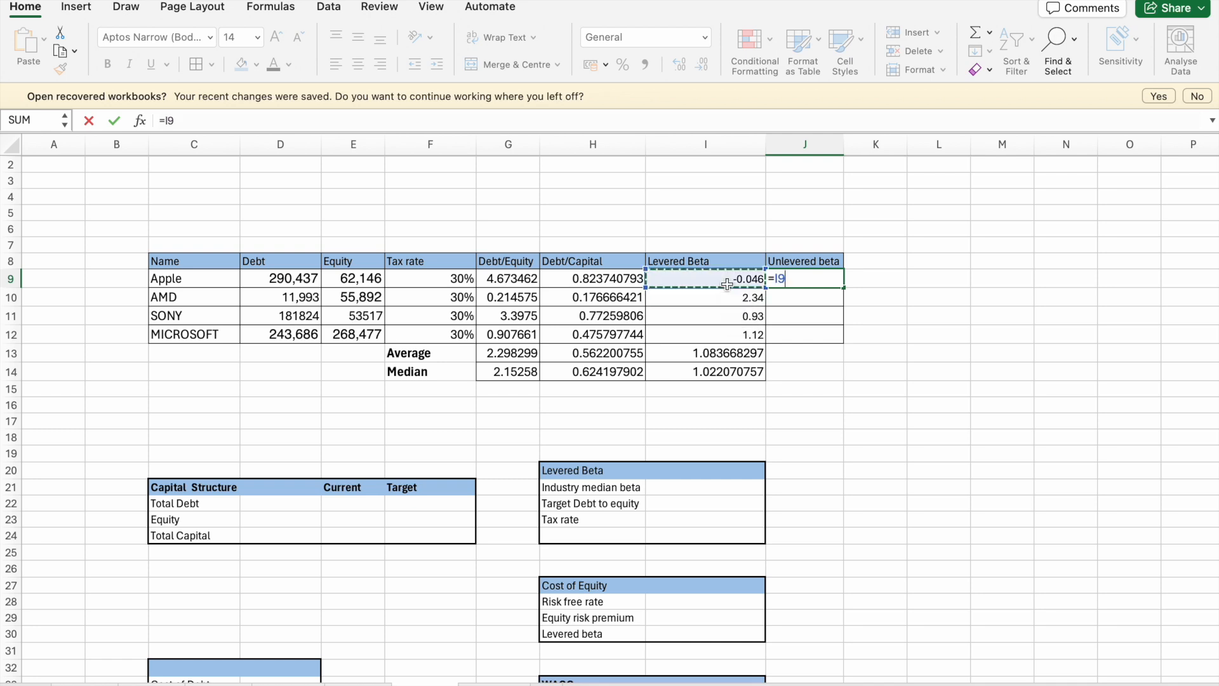
text(/1+(1-)
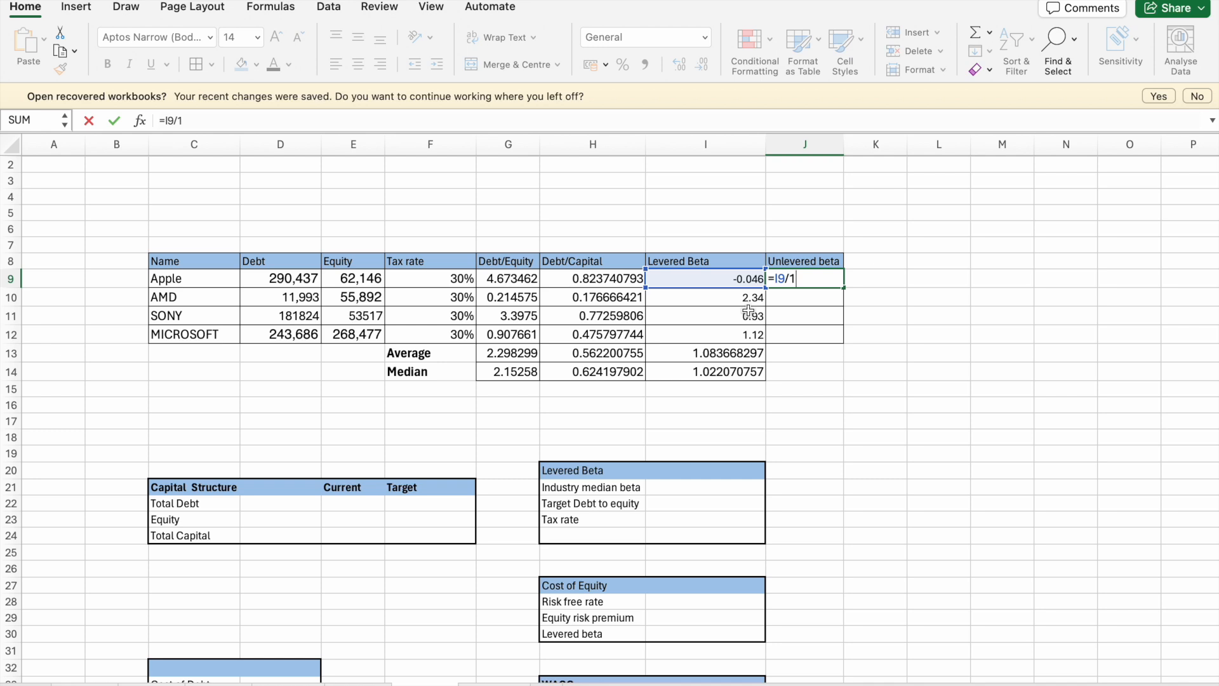
- Complete Apple's unlevered beta formula in J9 as =I9/1+(1-F9)*G9
text(+(1-)
click(455, 277)
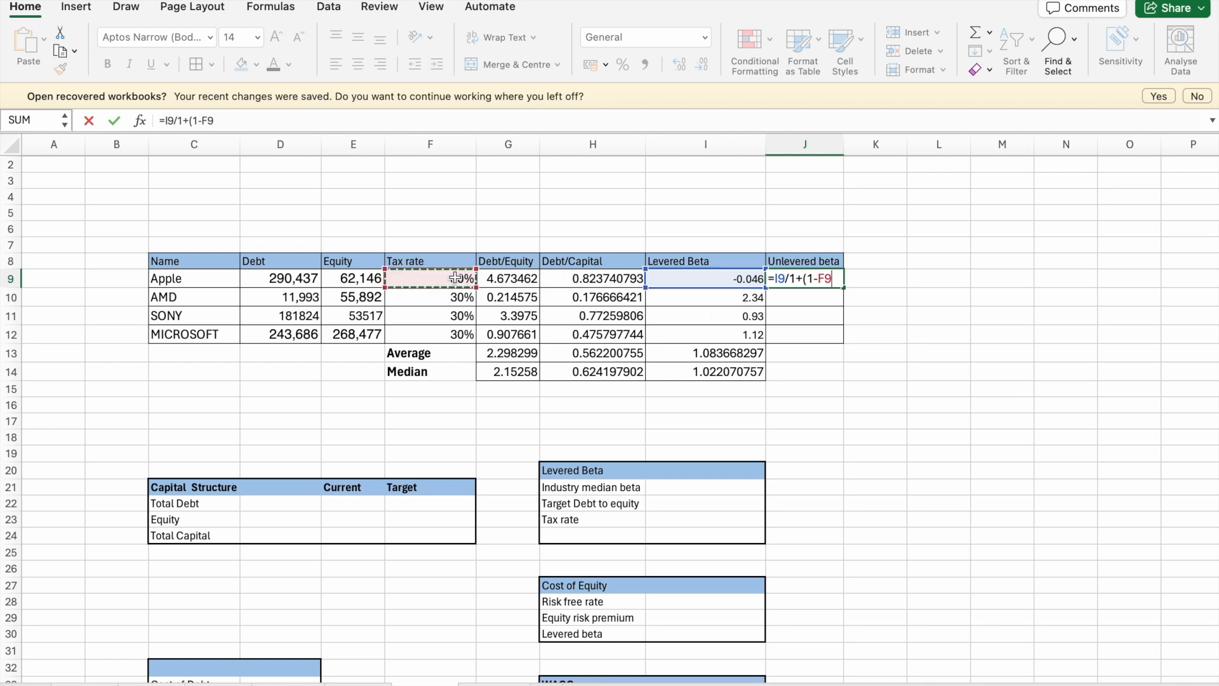
text()*)
click(495, 280)
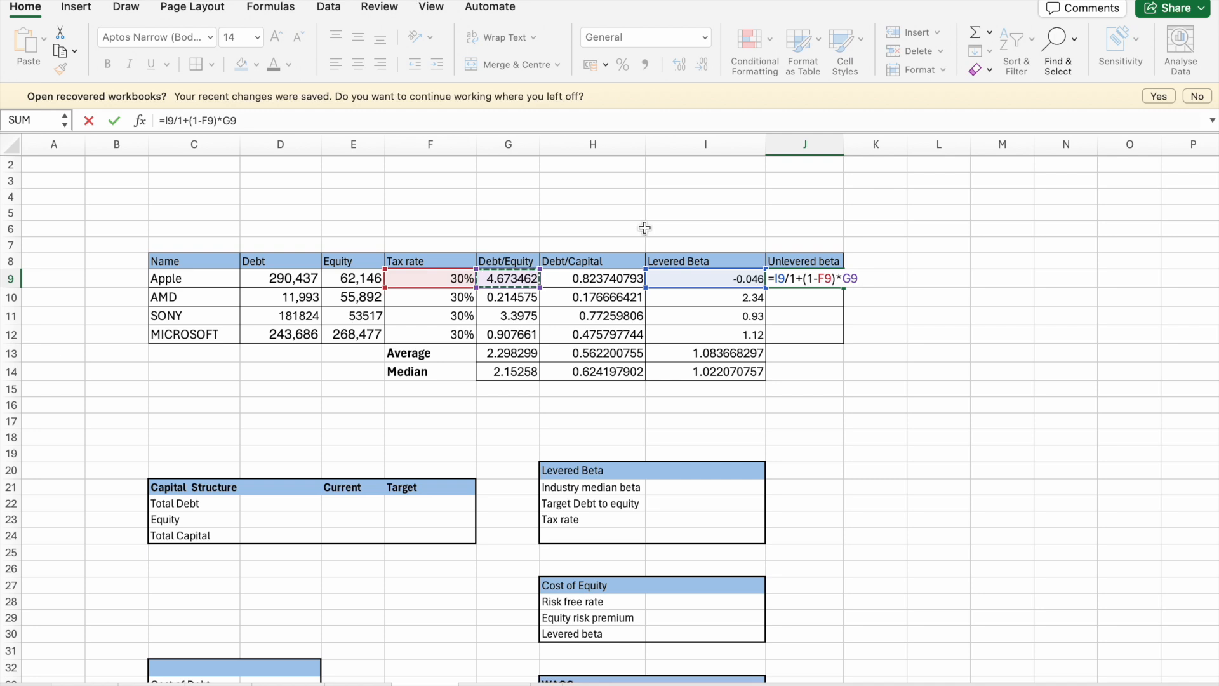
key(Return)
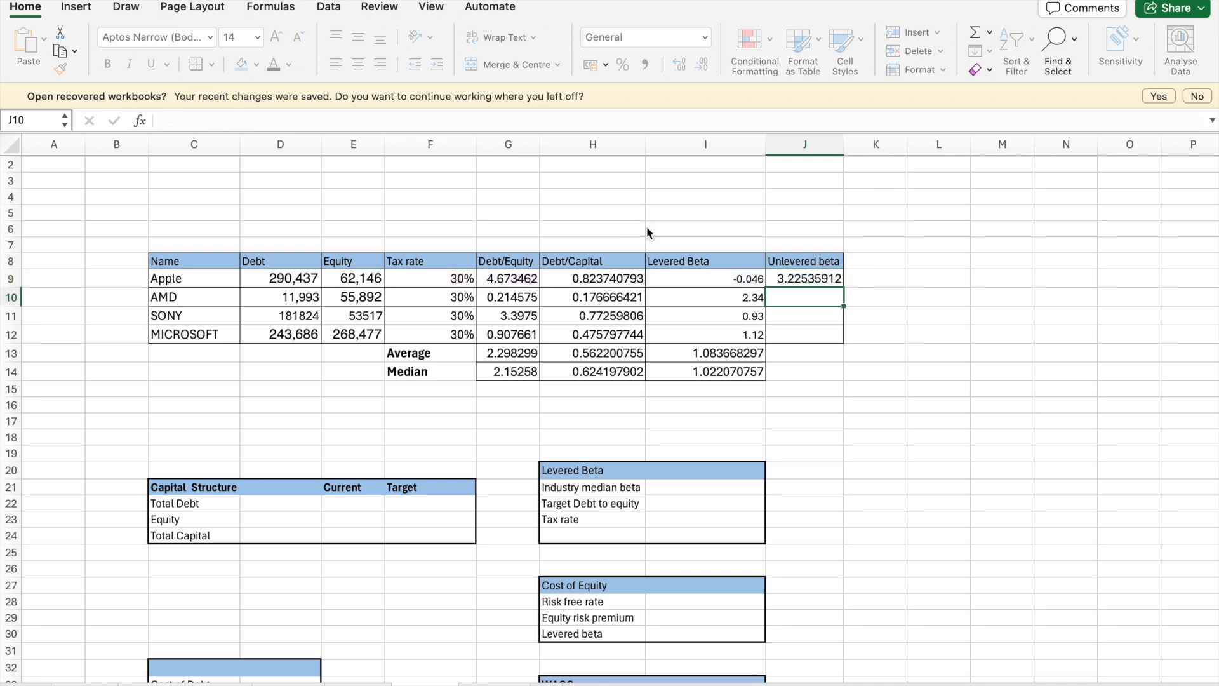
- Fill the unlevered beta formula from J9 down through J14, and clear the average and median cells J13:J14
click(793, 282)
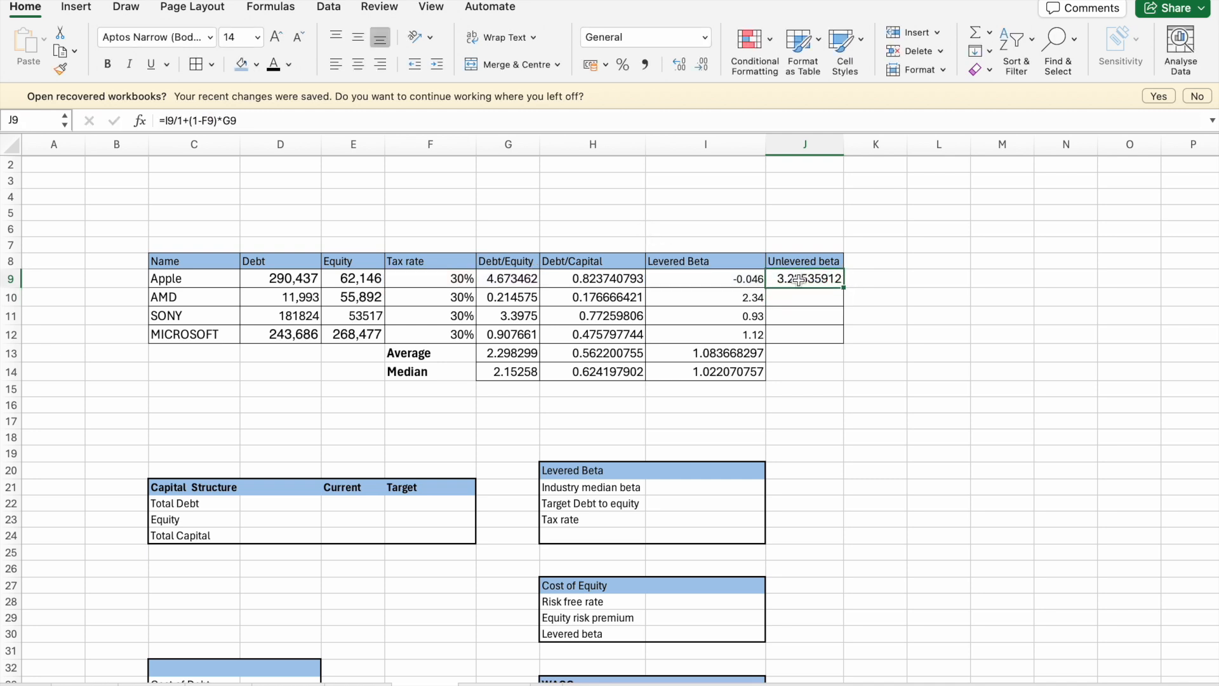
drag(845, 286, 815, 375)
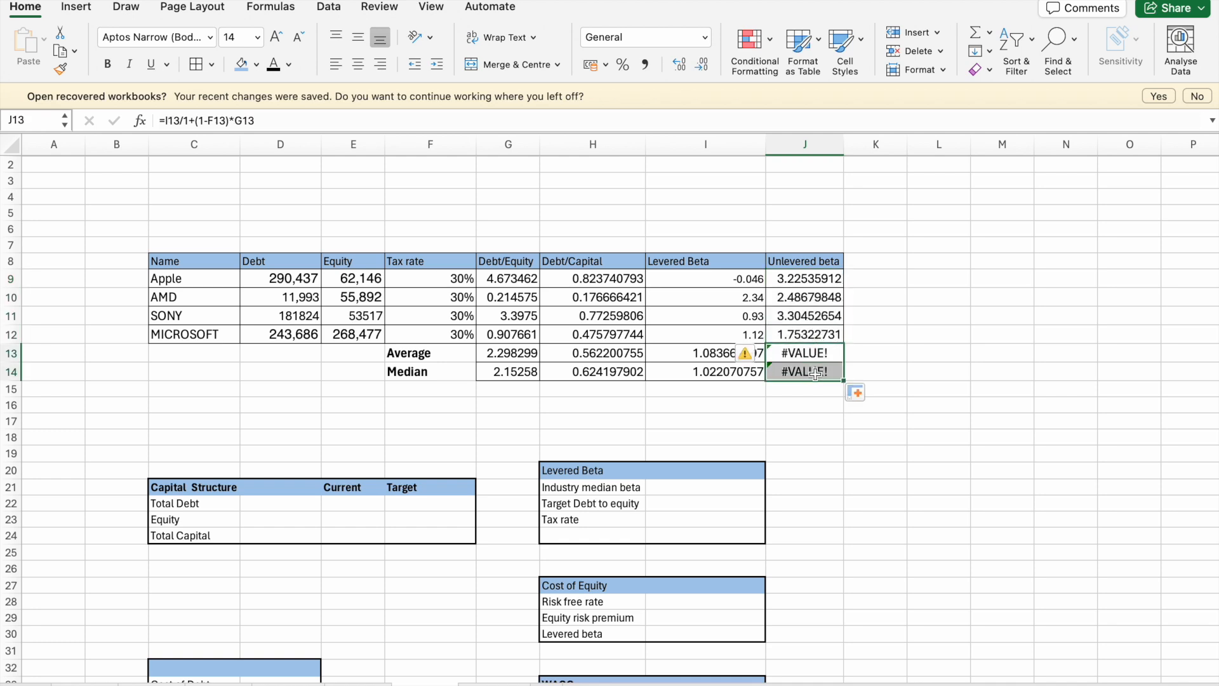
key(Delete)
- Fill the average and median formulas from the Levered Beta cells I13 and I14 across to the Unlevered beta cells J13 and J14
click(730, 353)
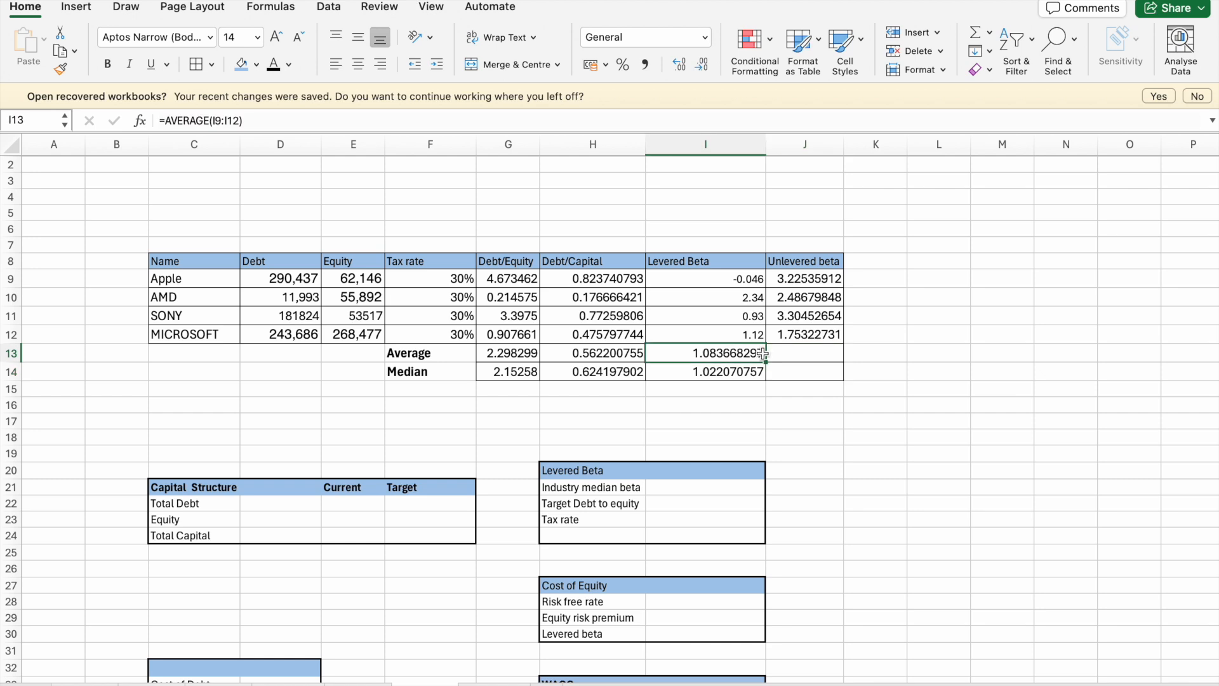
drag(765, 362, 828, 360)
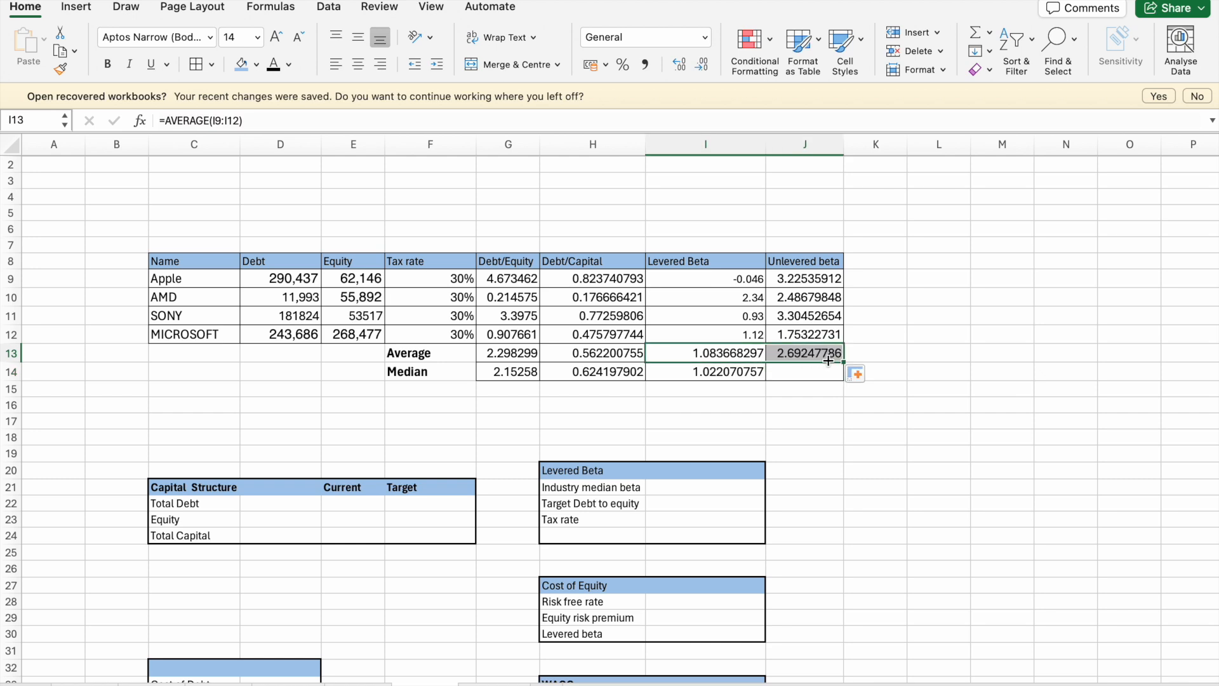
click(758, 377)
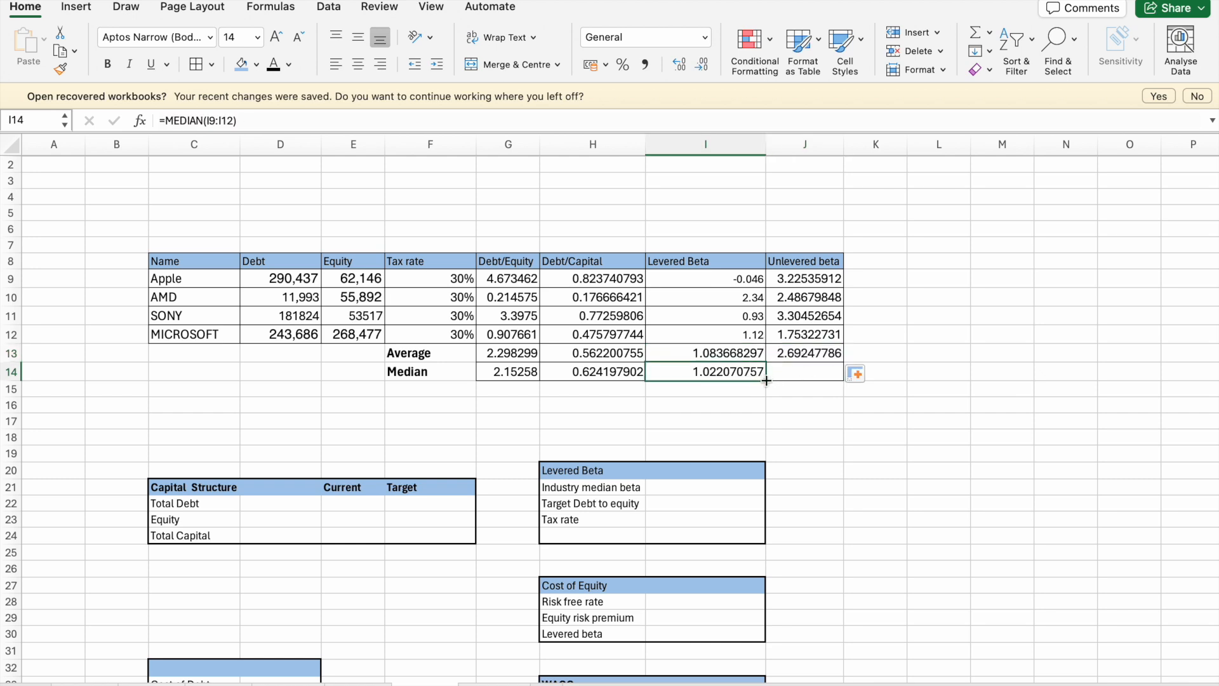
drag(766, 381, 826, 380)
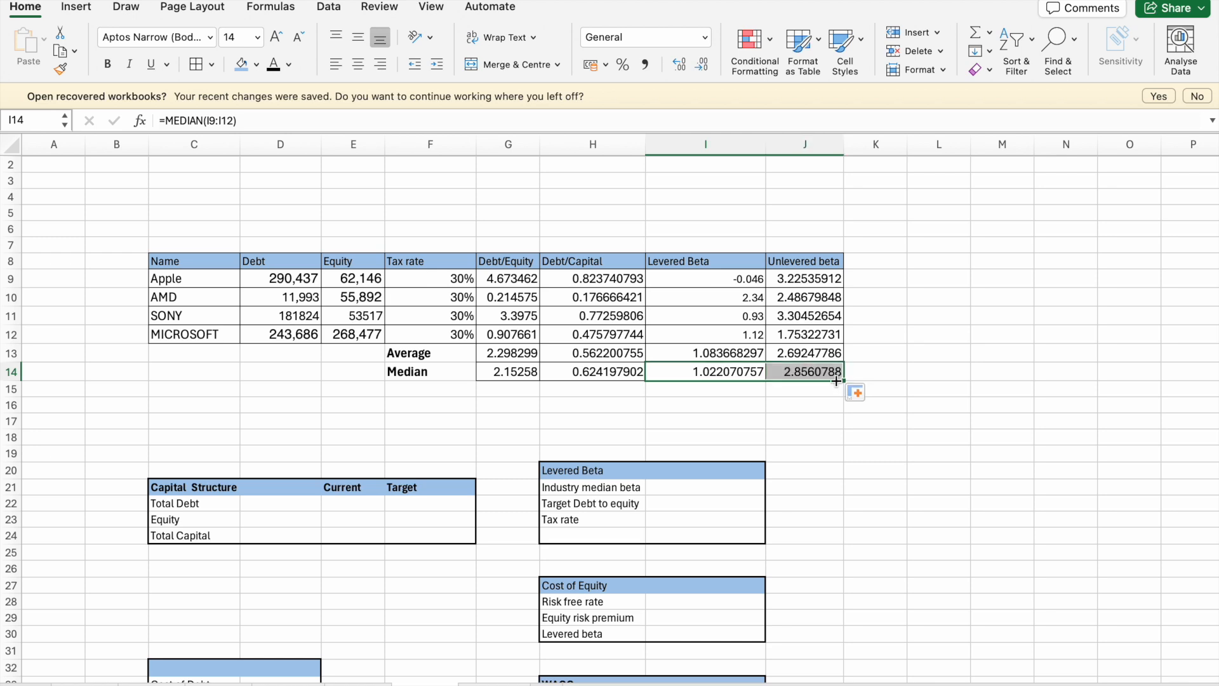
click(804, 428)
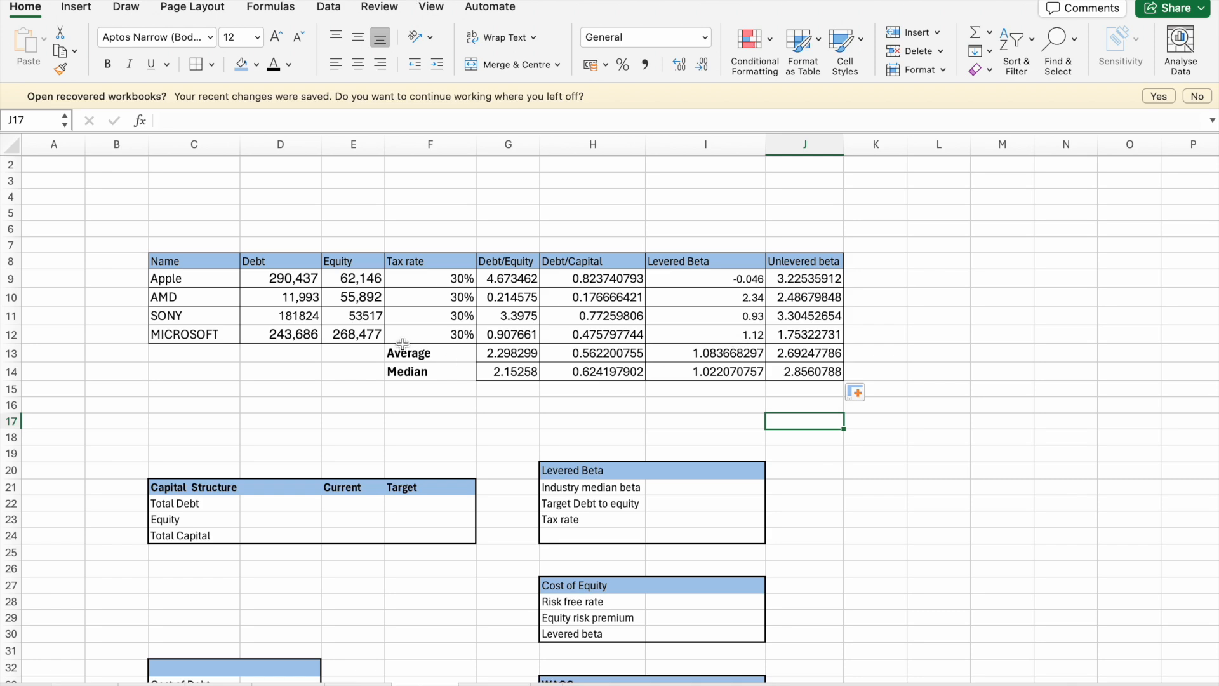
- In the Capital Structure table, link Total Debt in D22 to AMD's debt in D10 and Equity in D23 to AMD's equity in E10
scroll(544, 452, down, 3)
scroll(544, 452, up, 2)
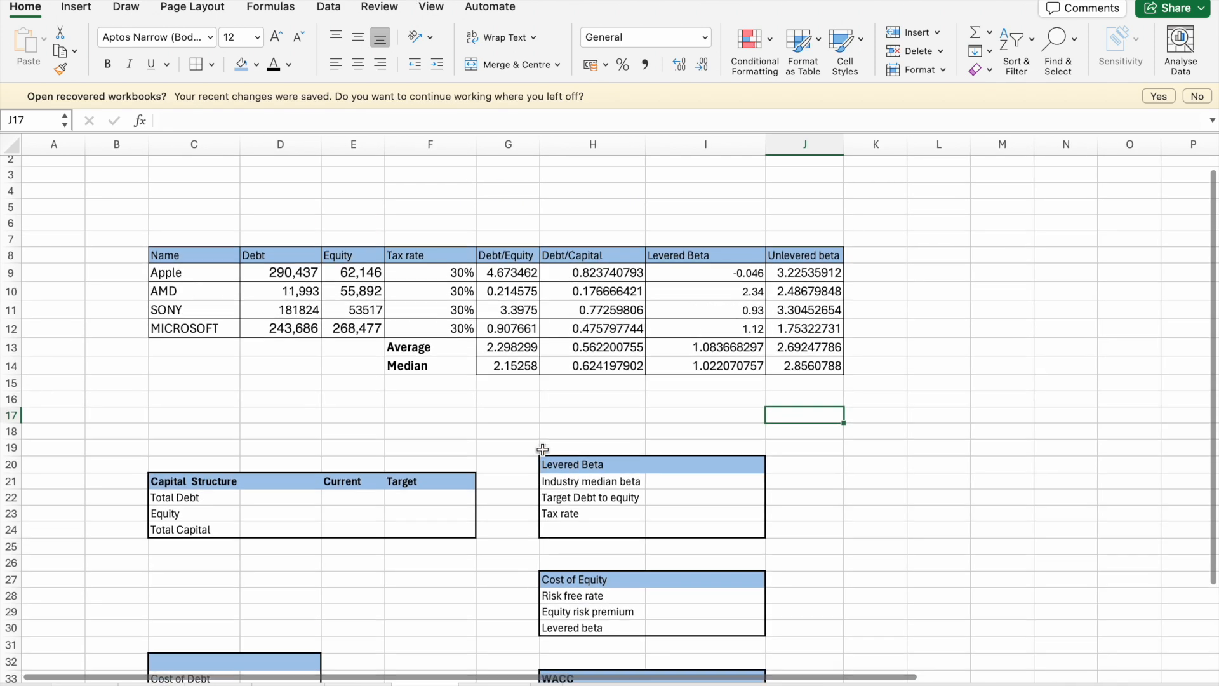
scroll(542, 449, down, 3)
scroll(543, 450, down, 2)
scroll(543, 450, up, 3)
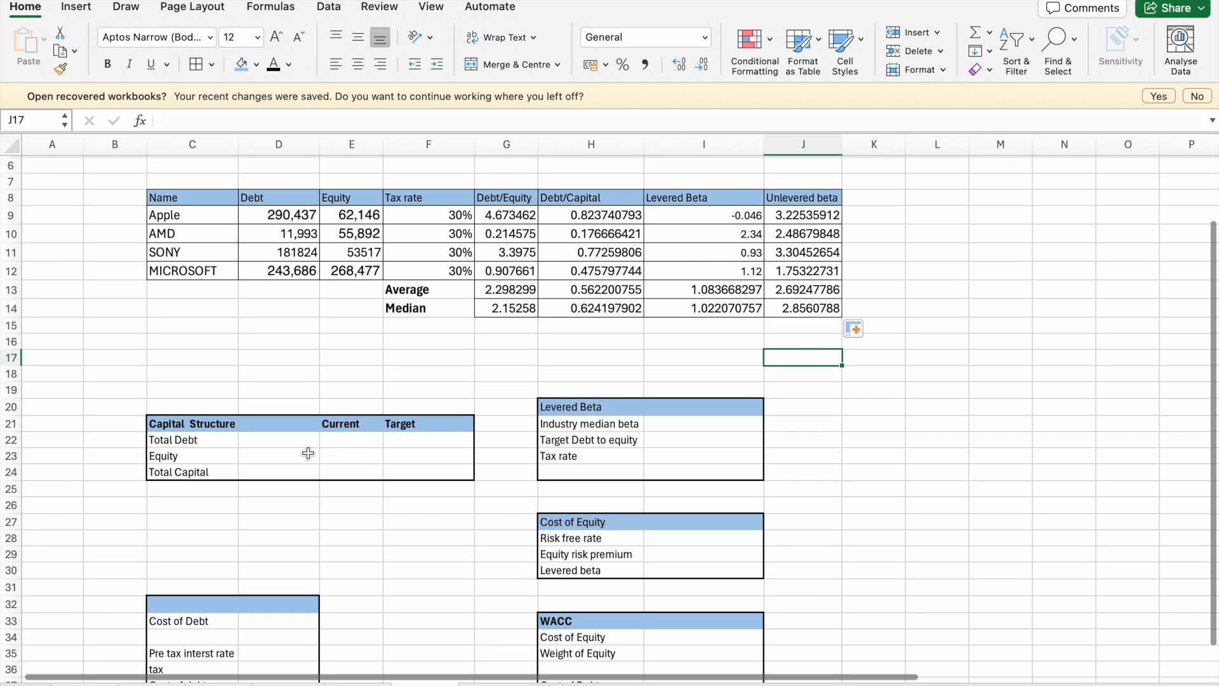
click(281, 441)
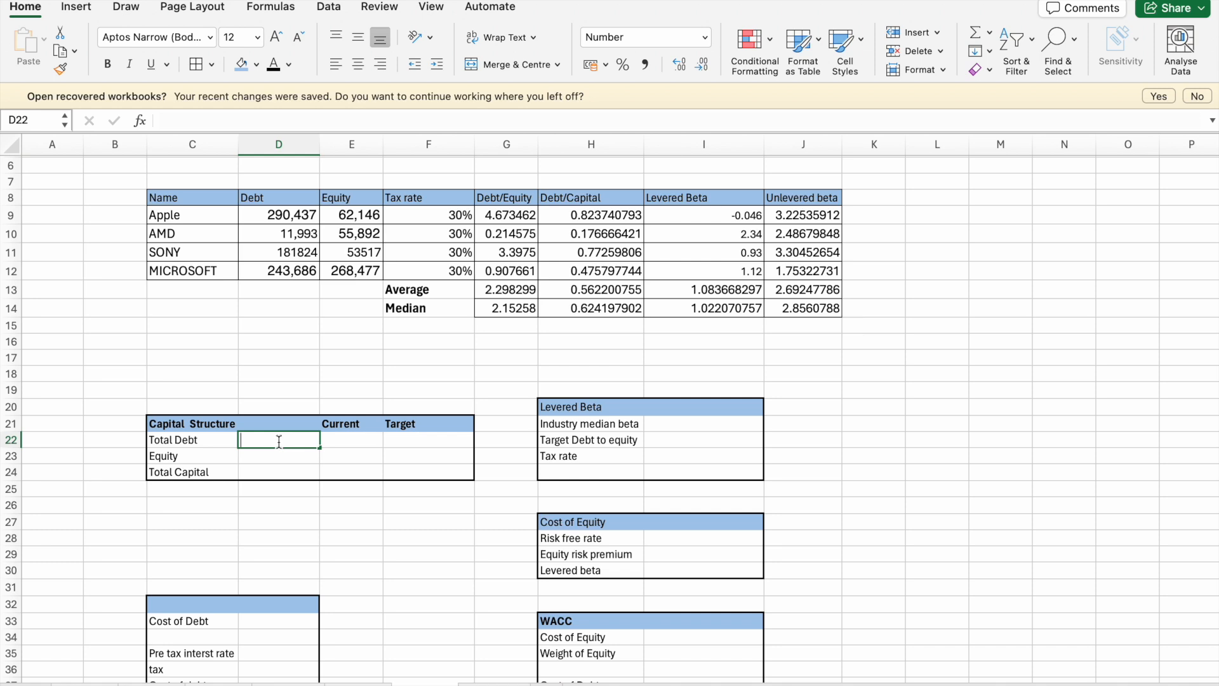
text(=)
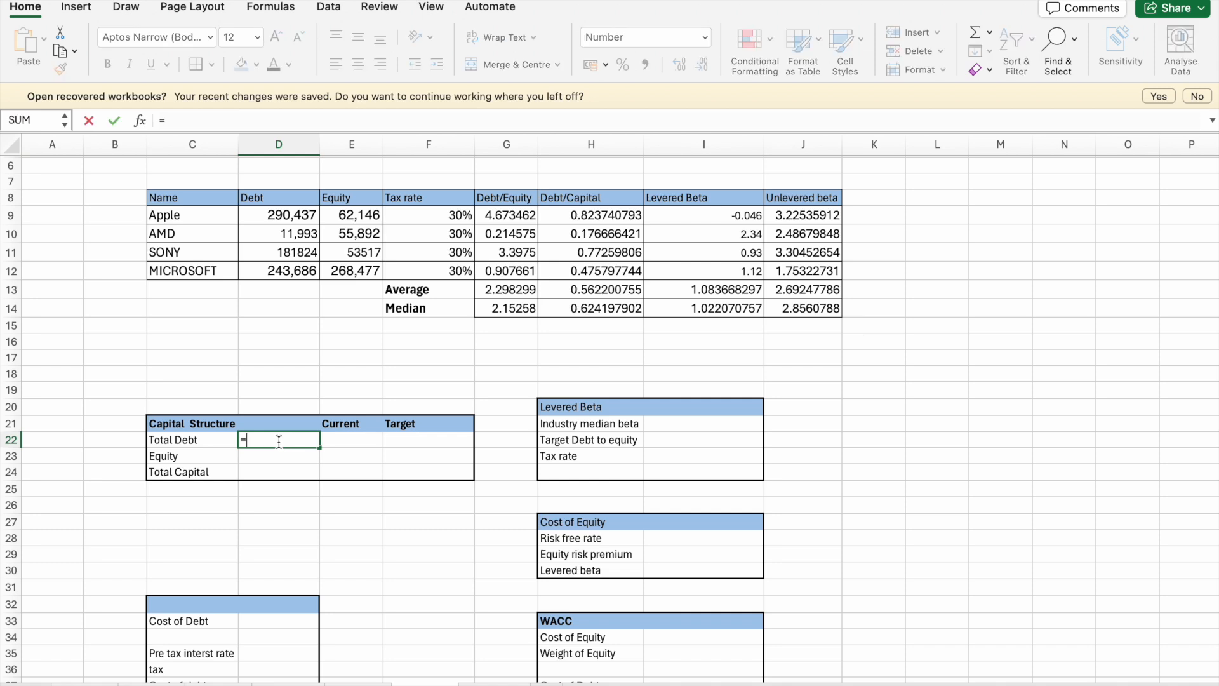
click(292, 239)
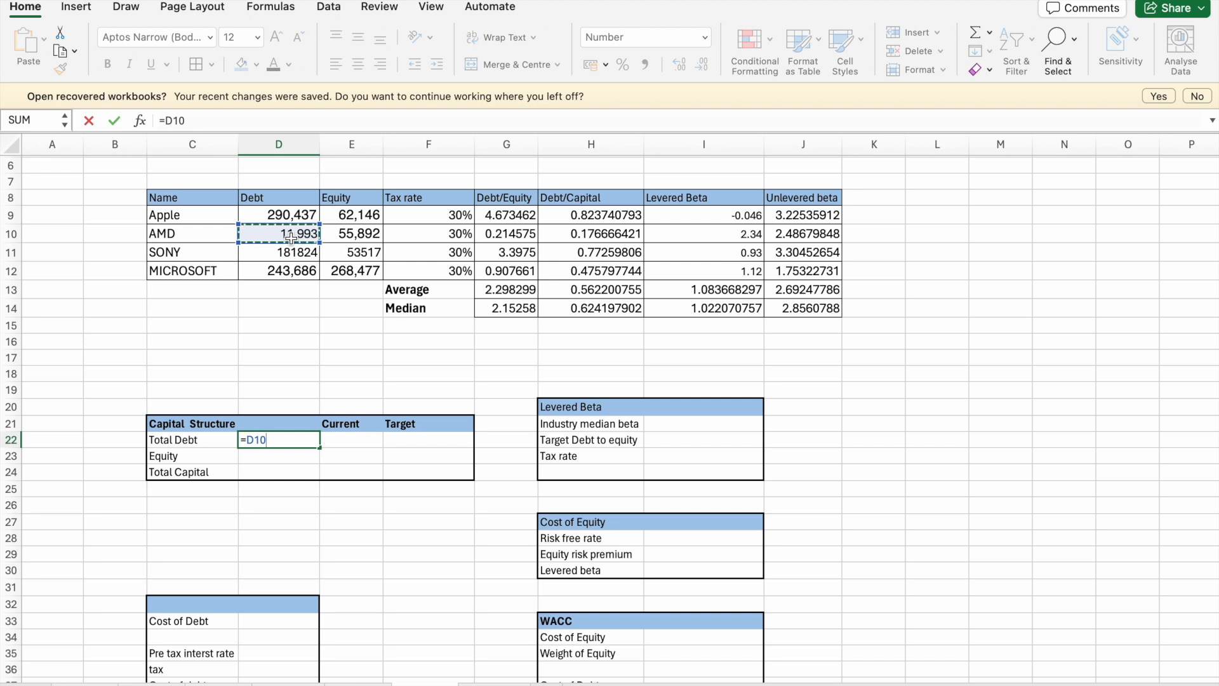
key(Return)
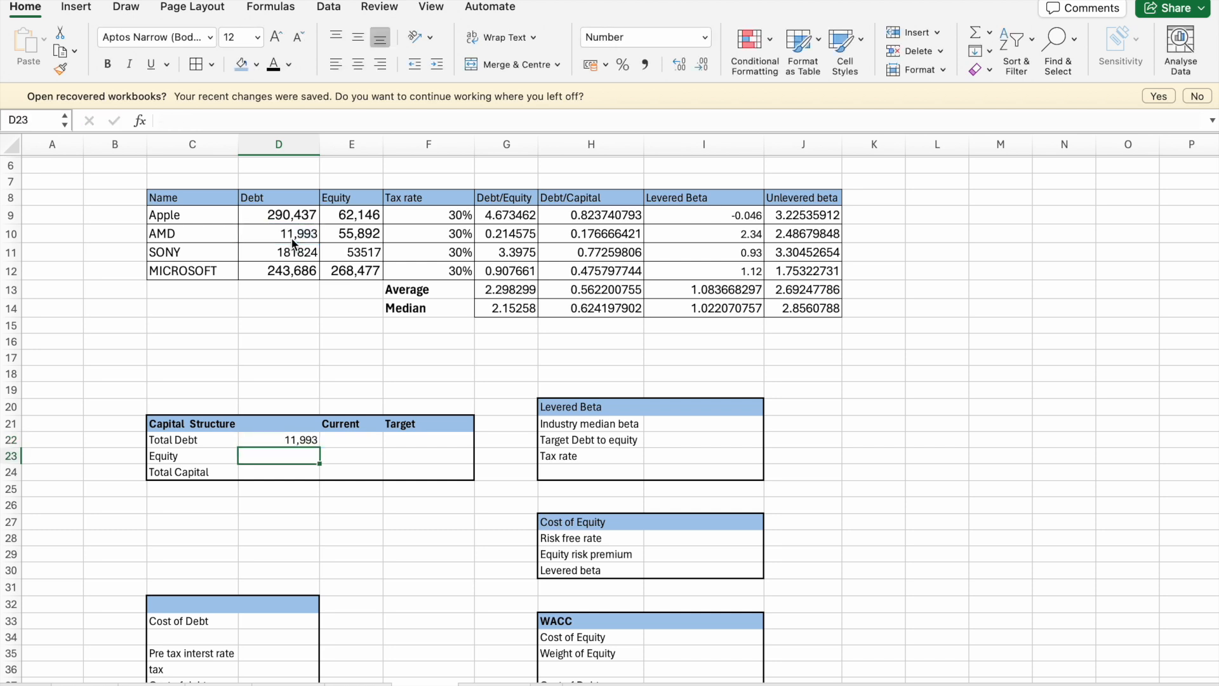
text(=)
click(361, 235)
key(Return)
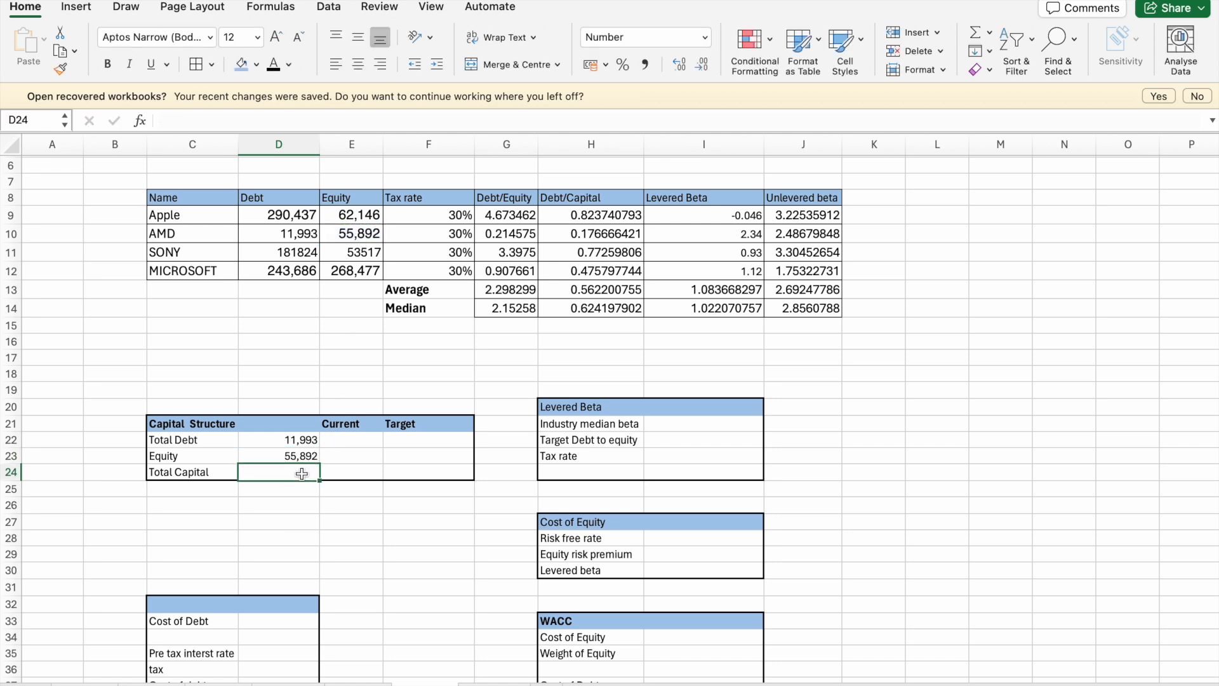
- Calculate Total Capital in D24 with the SUM function over D22:D23
text(=sum)
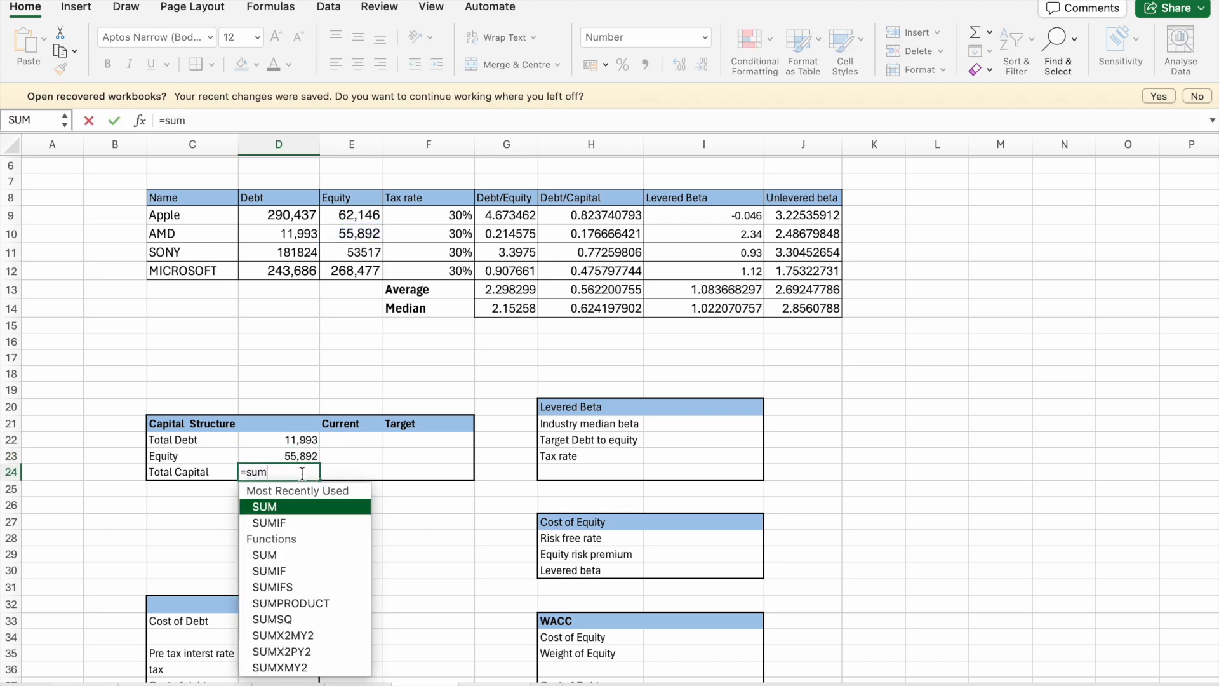
double_click(302, 508)
click(304, 439)
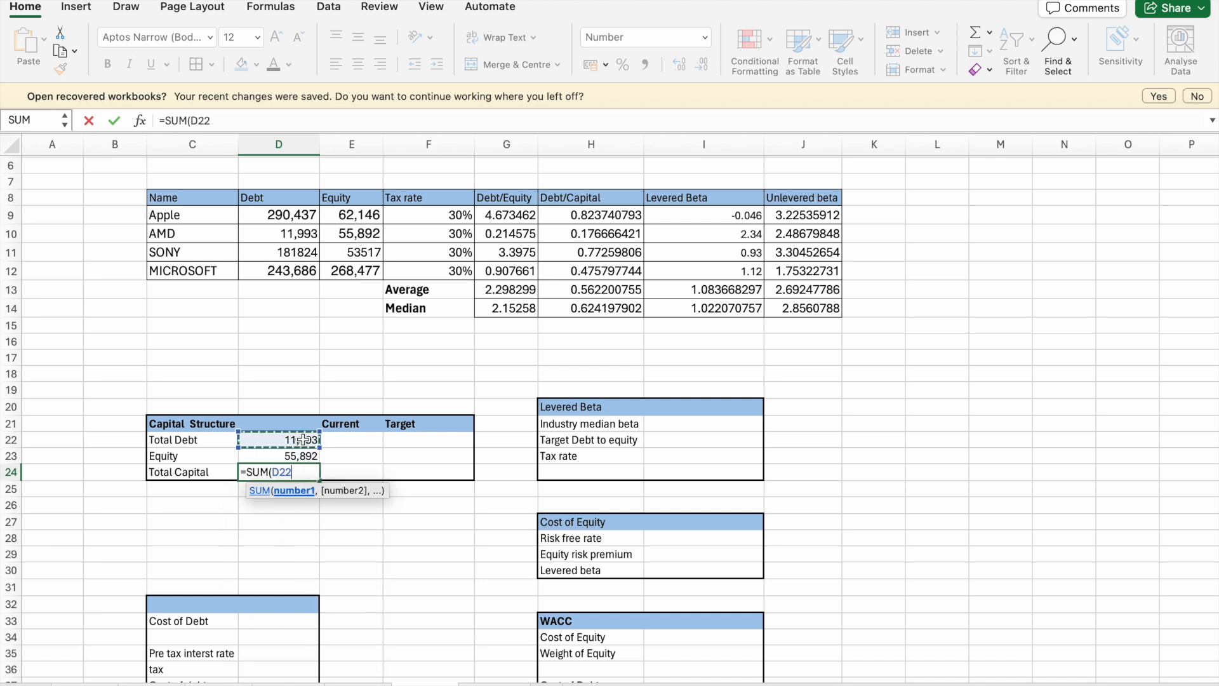
drag(303, 439, 303, 456)
key(Return)
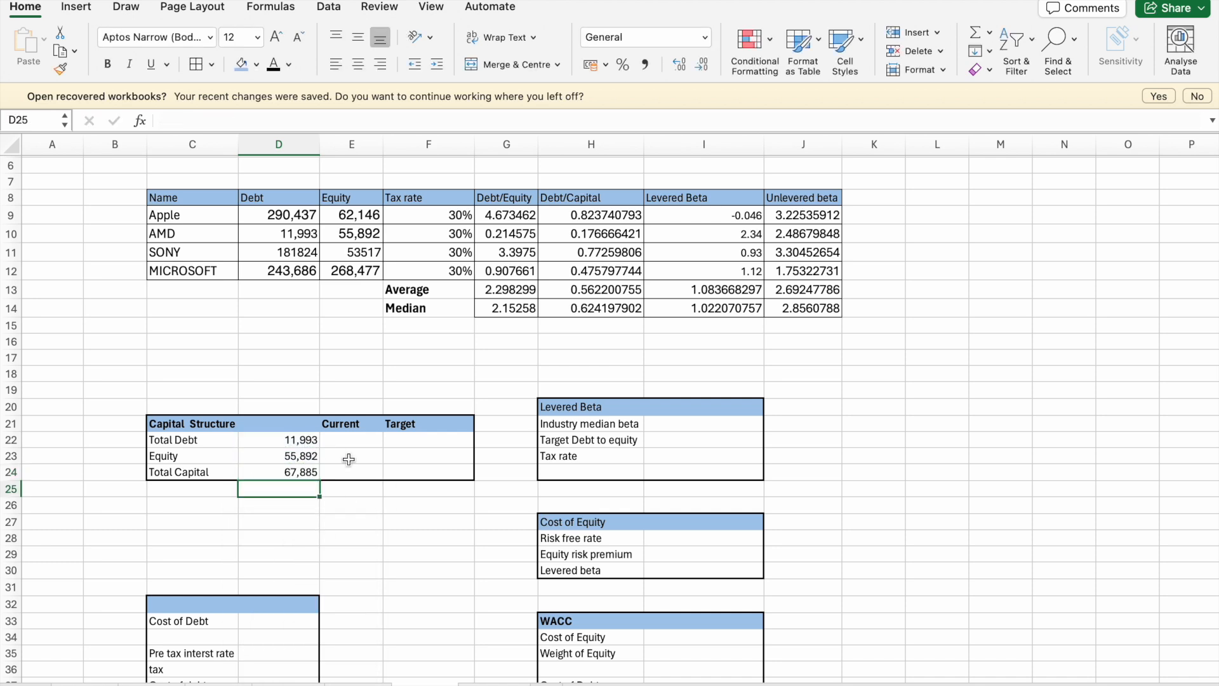
- Calculate the current debt weight in E22 with the formula =D22/D24
click(353, 443)
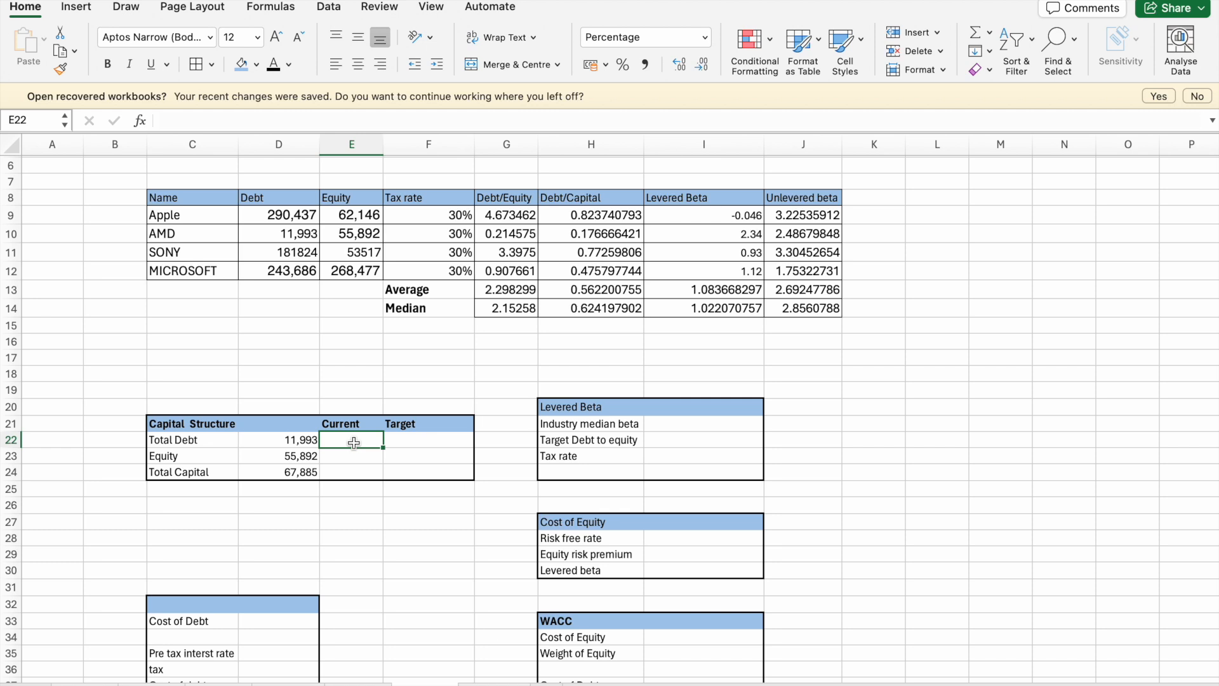
text(=)
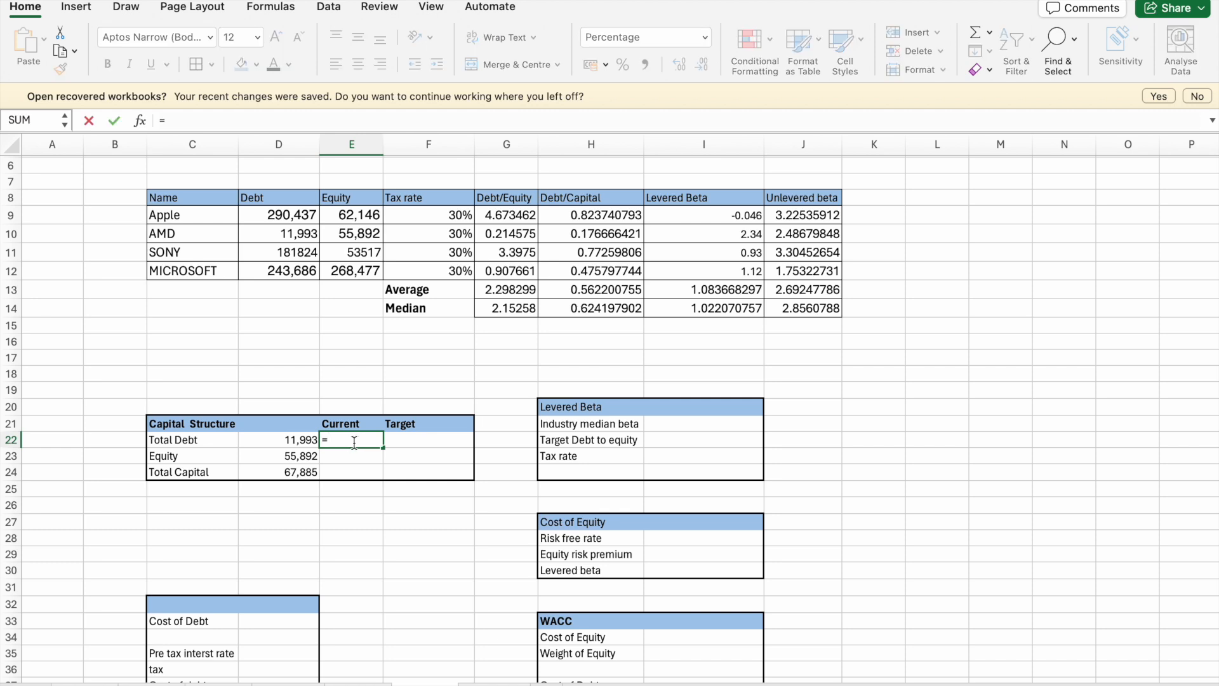
click(297, 443)
text(/)
click(283, 473)
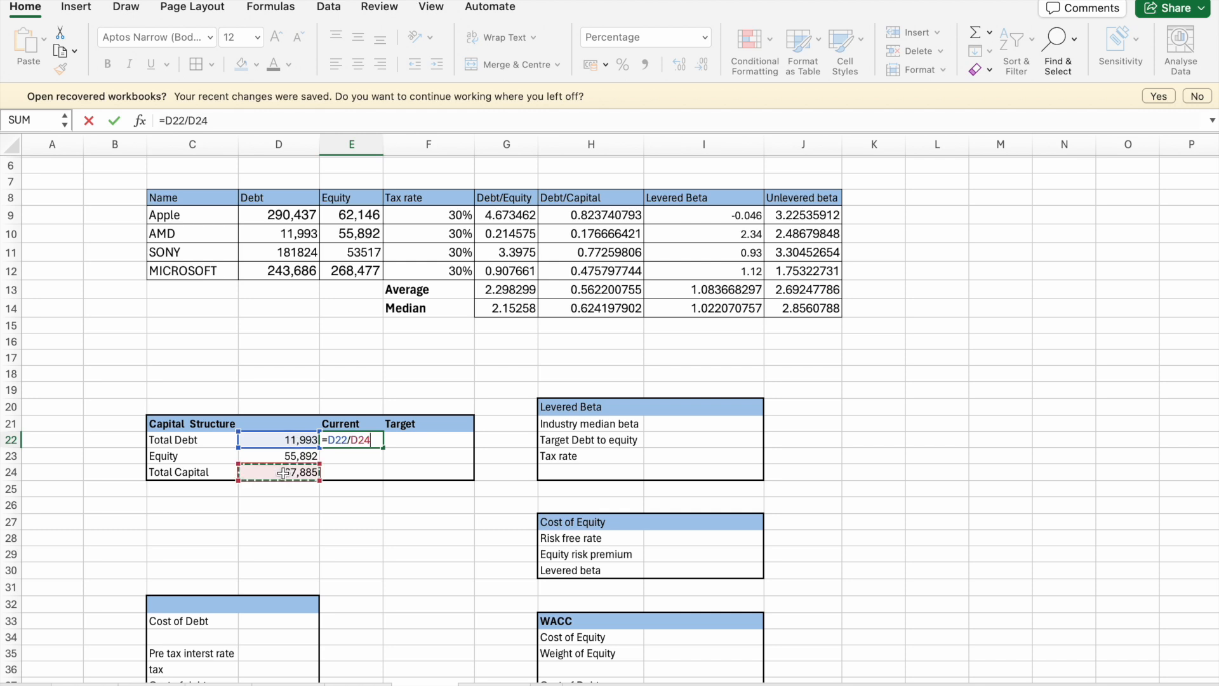
key(Return)
- Calculate the current equity weight in E23 with the formula =D23/D24
text(=)
click(309, 456)
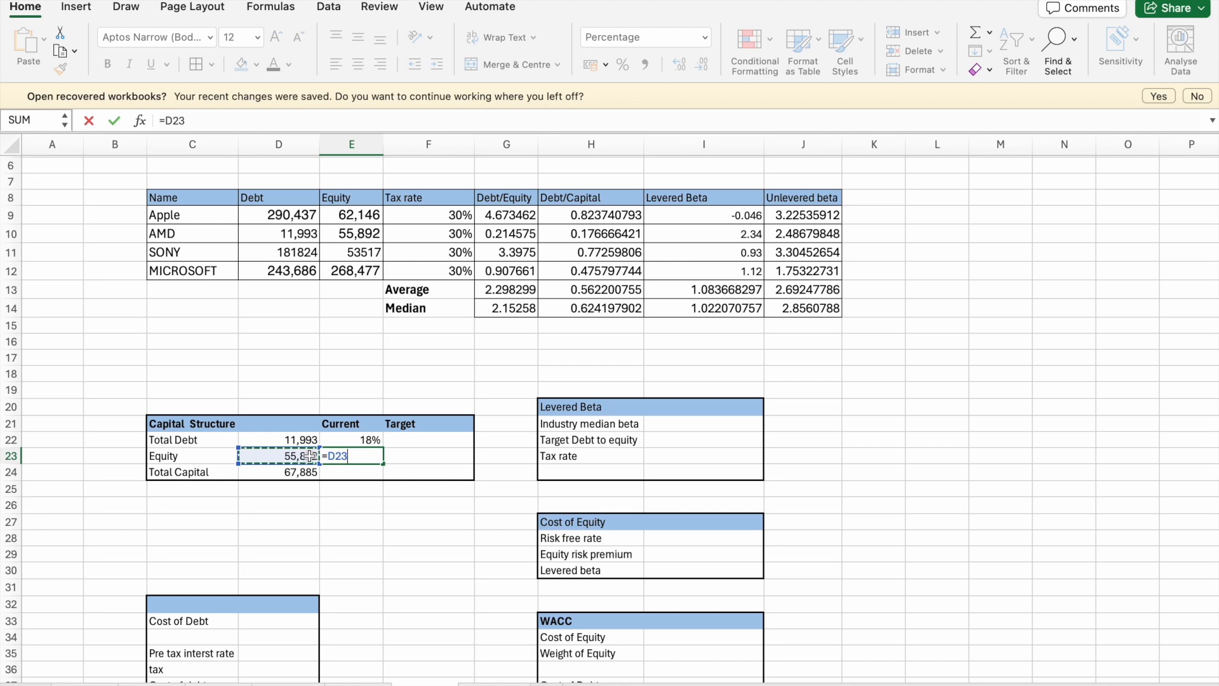
text(/)
click(296, 476)
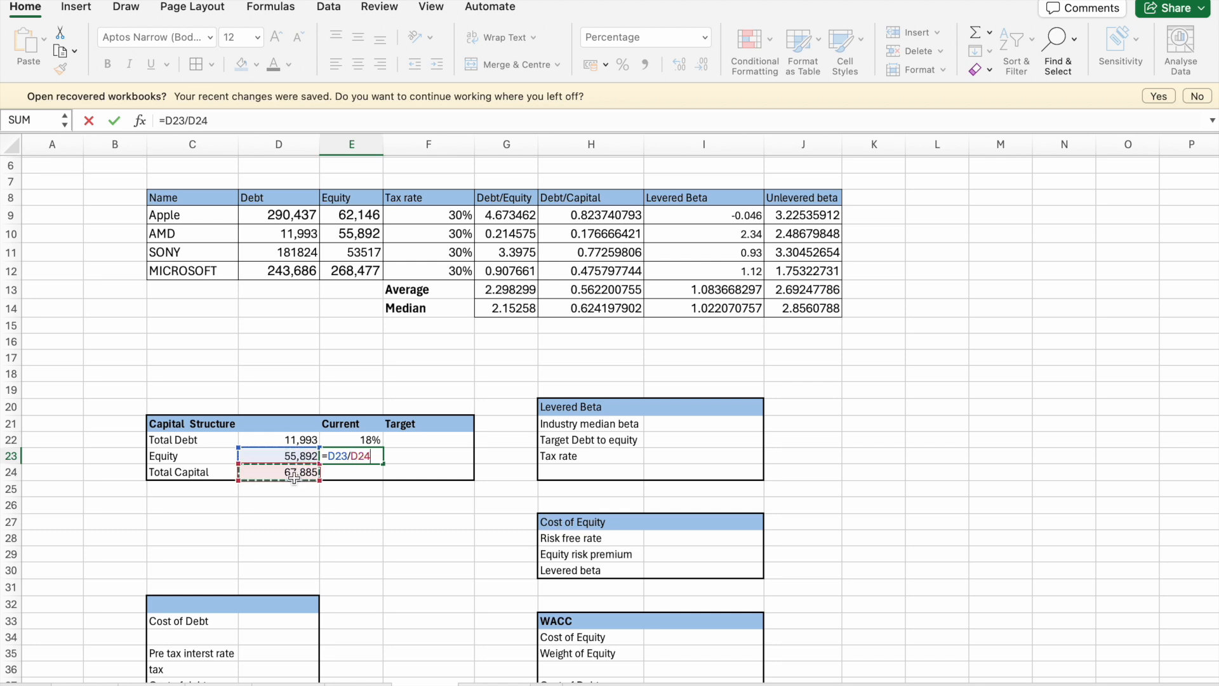
key(Return)
- Link the target debt weight in F22 to the average Debt/Capital in H13, and calculate the target equity weight in F23 as =1-F22
click(418, 440)
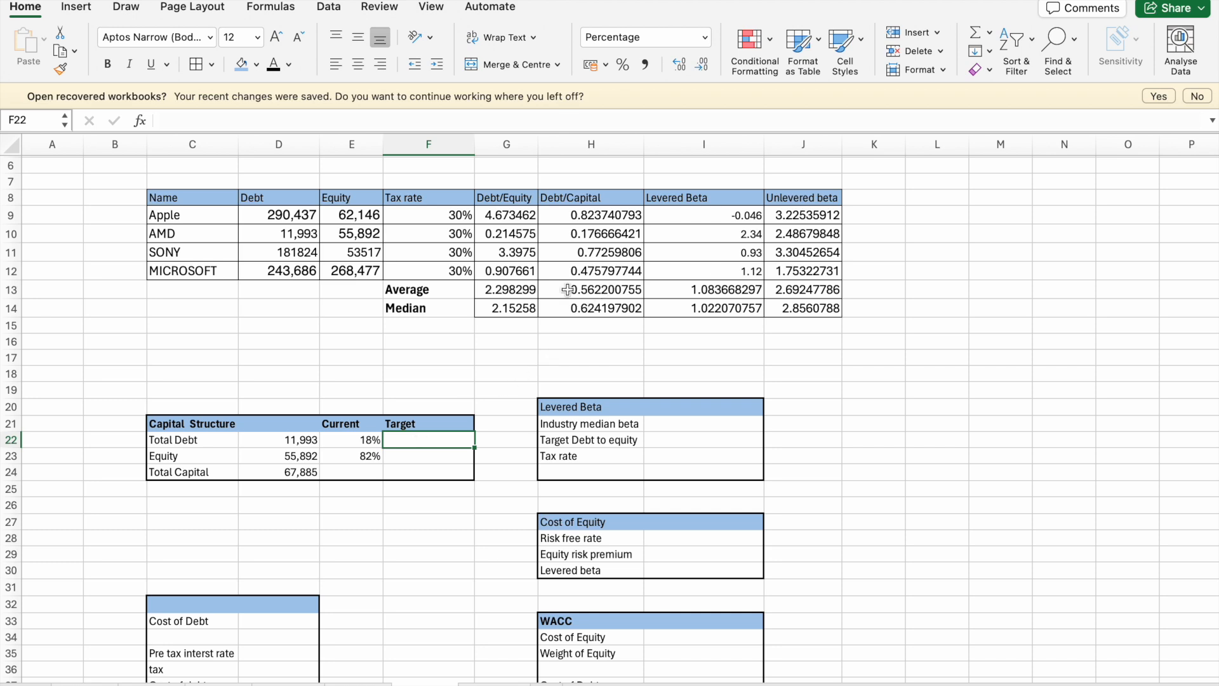
text(=)
click(574, 289)
key(Return)
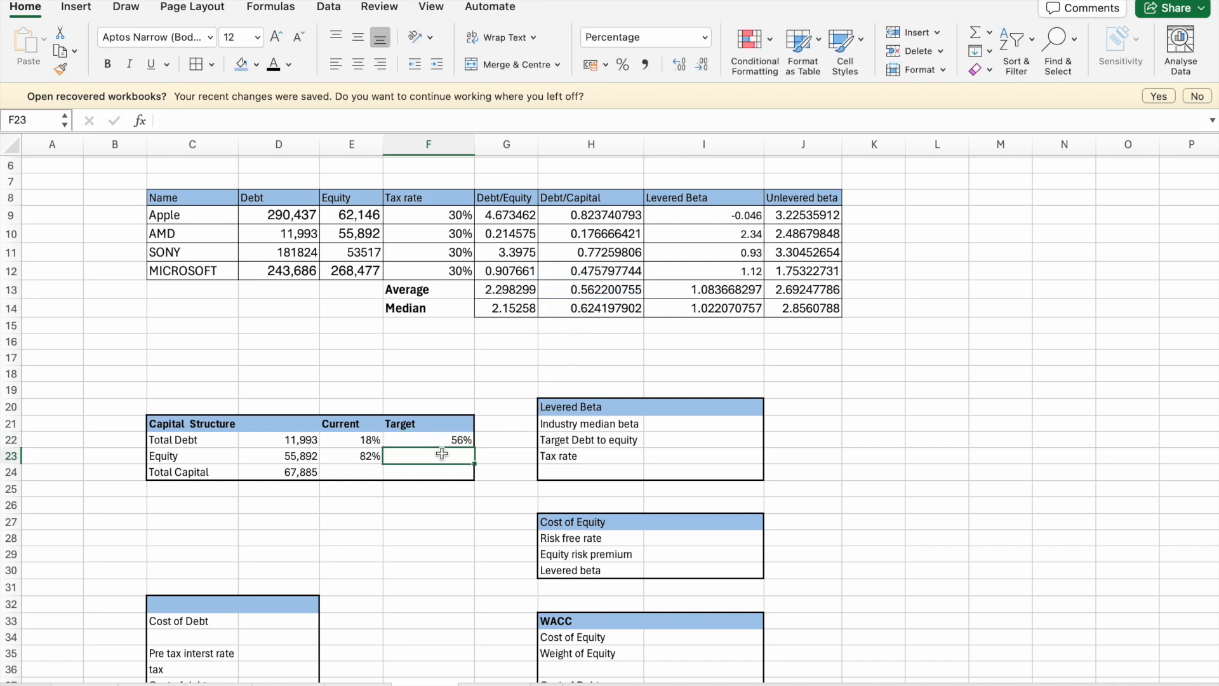
text(=1-)
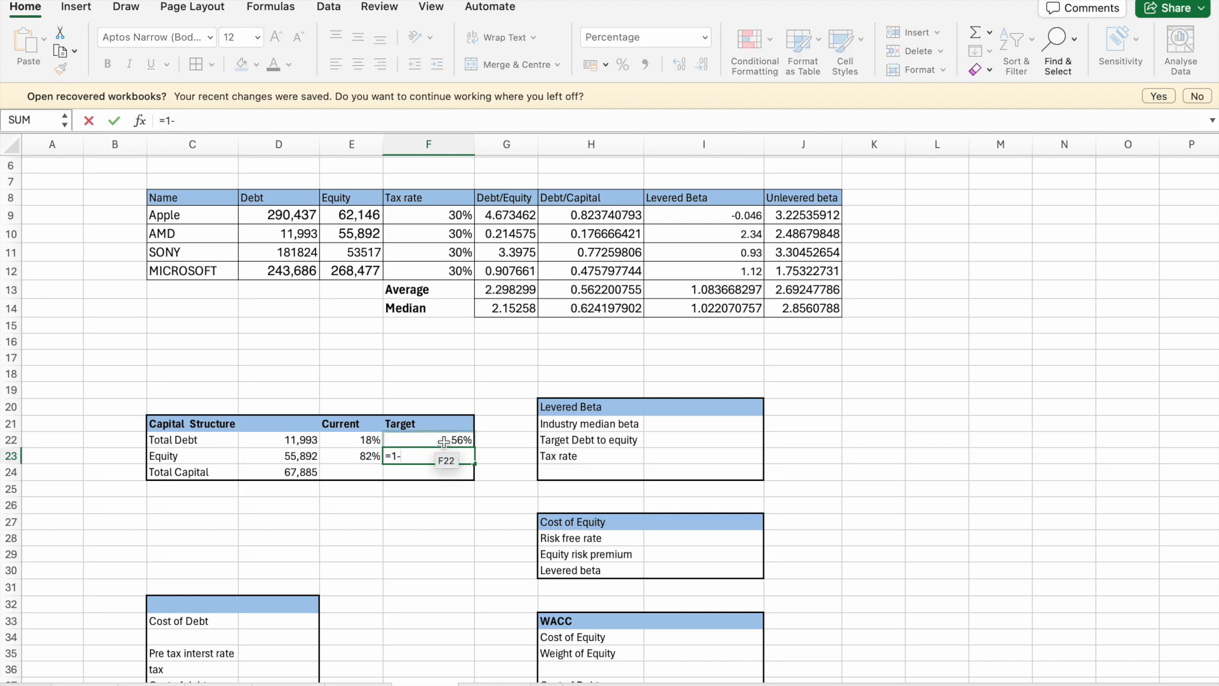
click(444, 441)
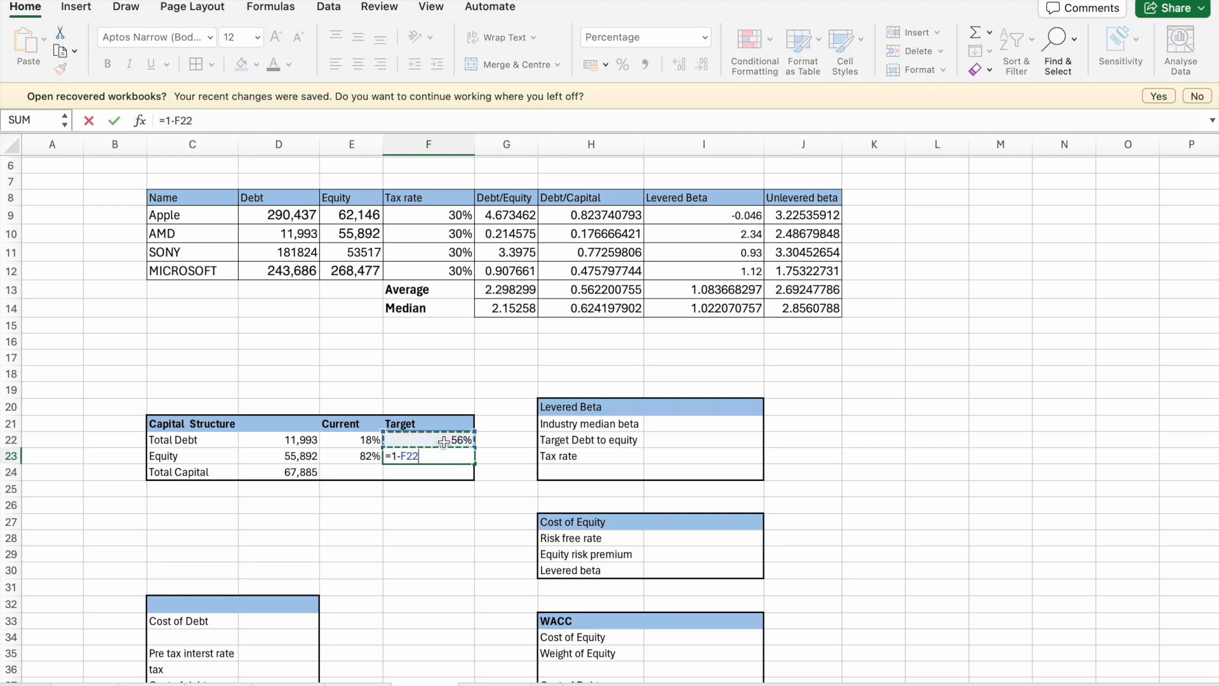
key(Return)
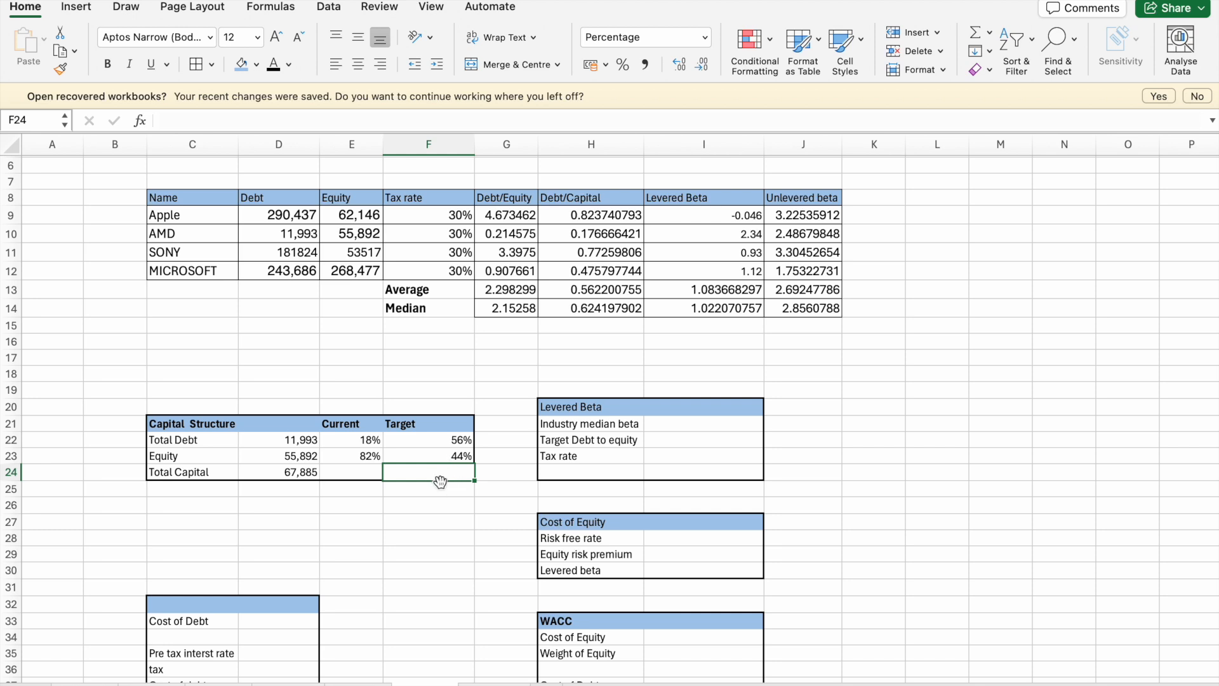
- Total the target debt and equity weights in F24 with the SUM function
text(=sum)
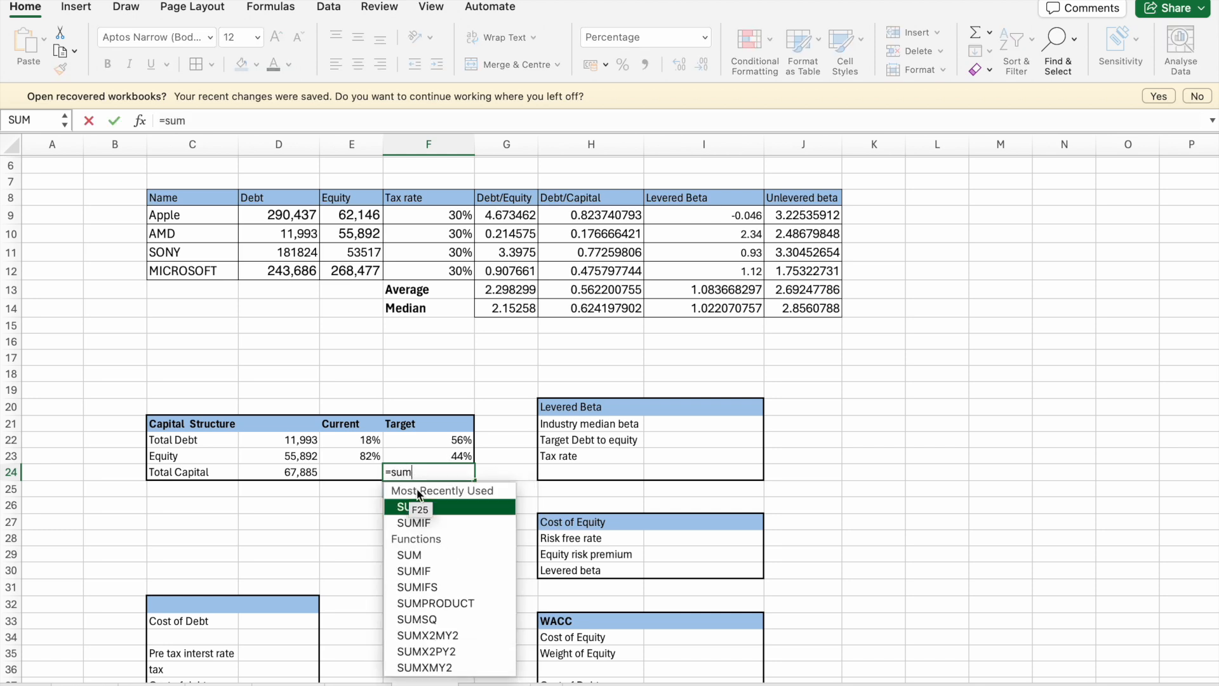
double_click(426, 508)
click(445, 446)
key(shift+Down)
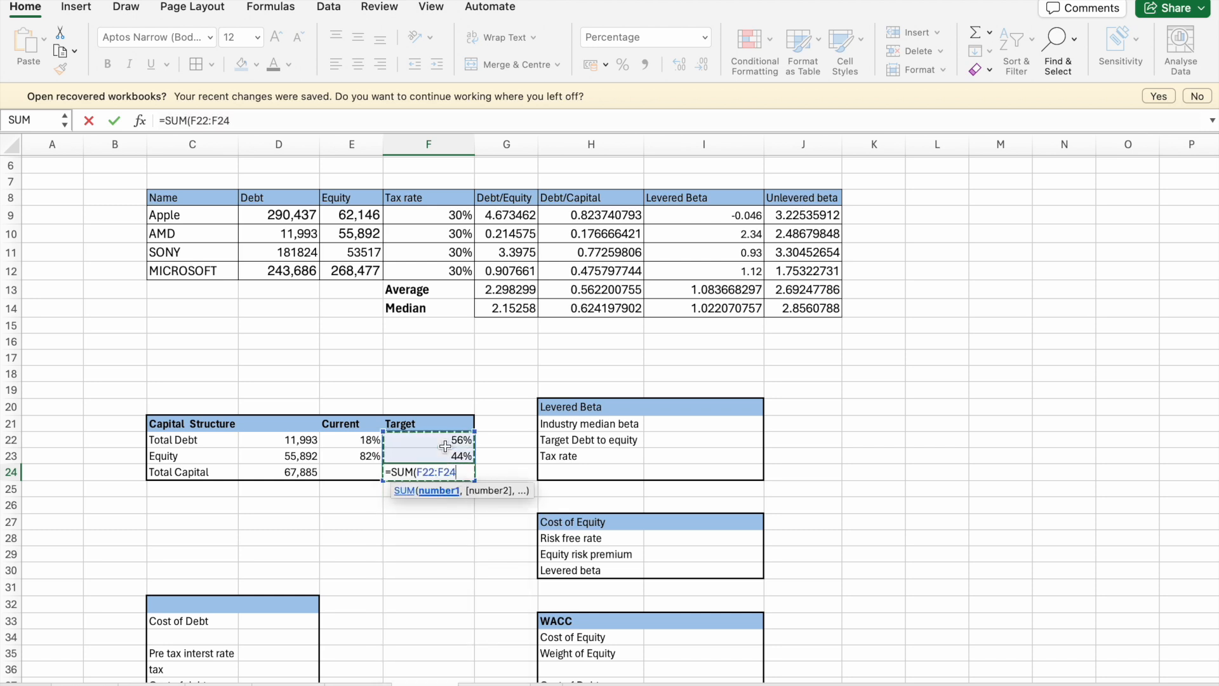
key(Return)
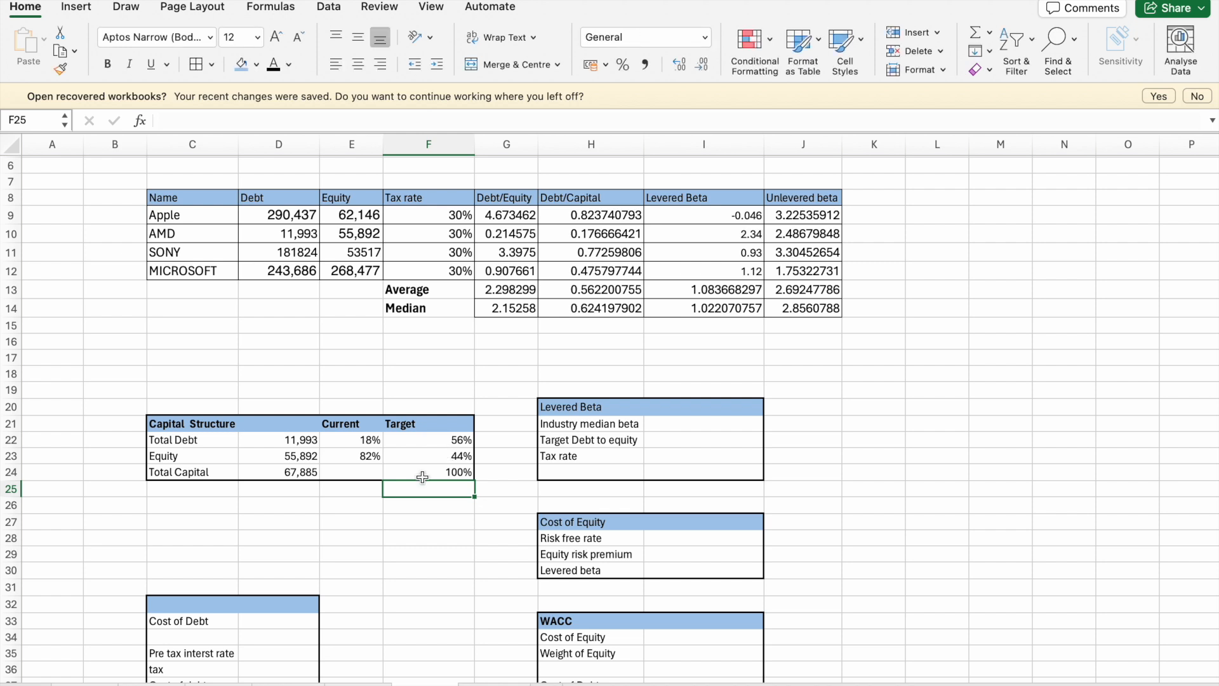
- Total the current debt and equity weights in E24 with a SUM of E22 and E23
click(370, 474)
text(=)
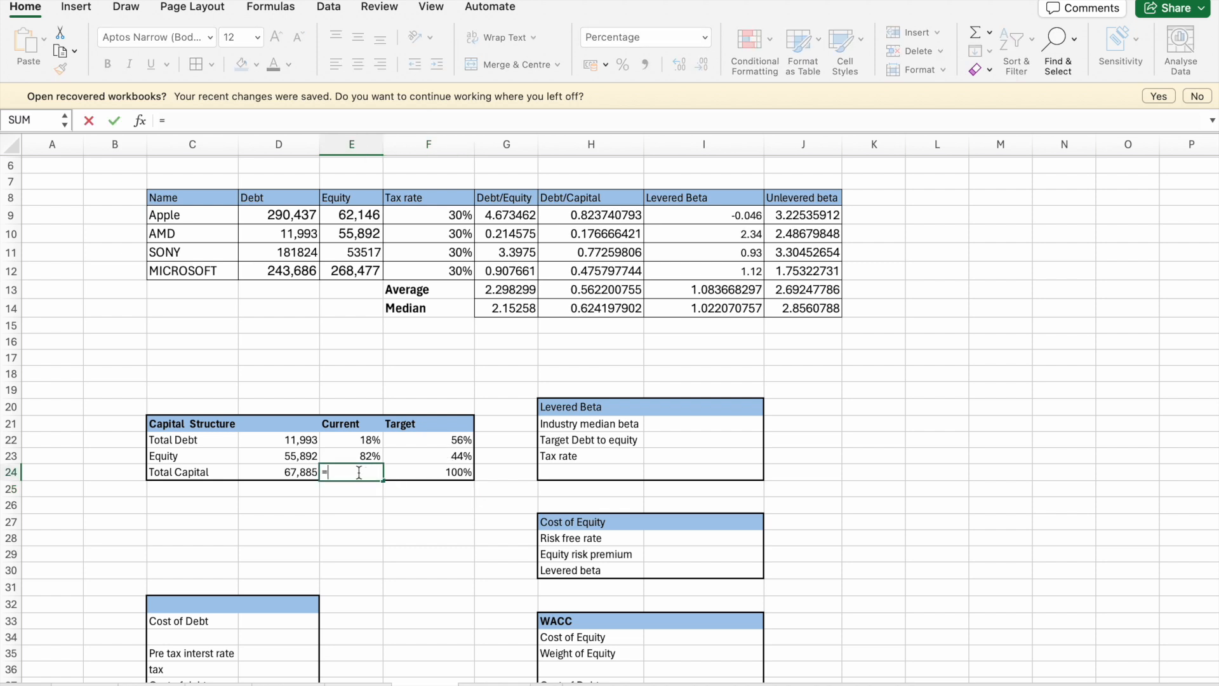
text(sum)
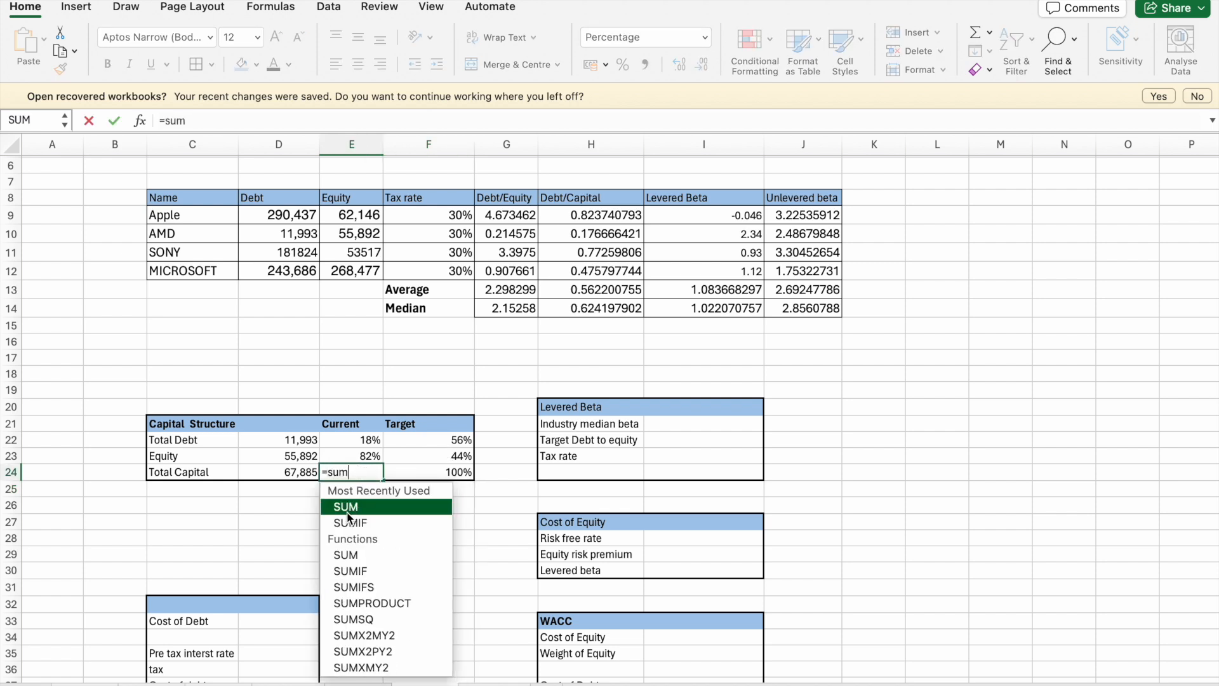
click(348, 511)
click(362, 446)
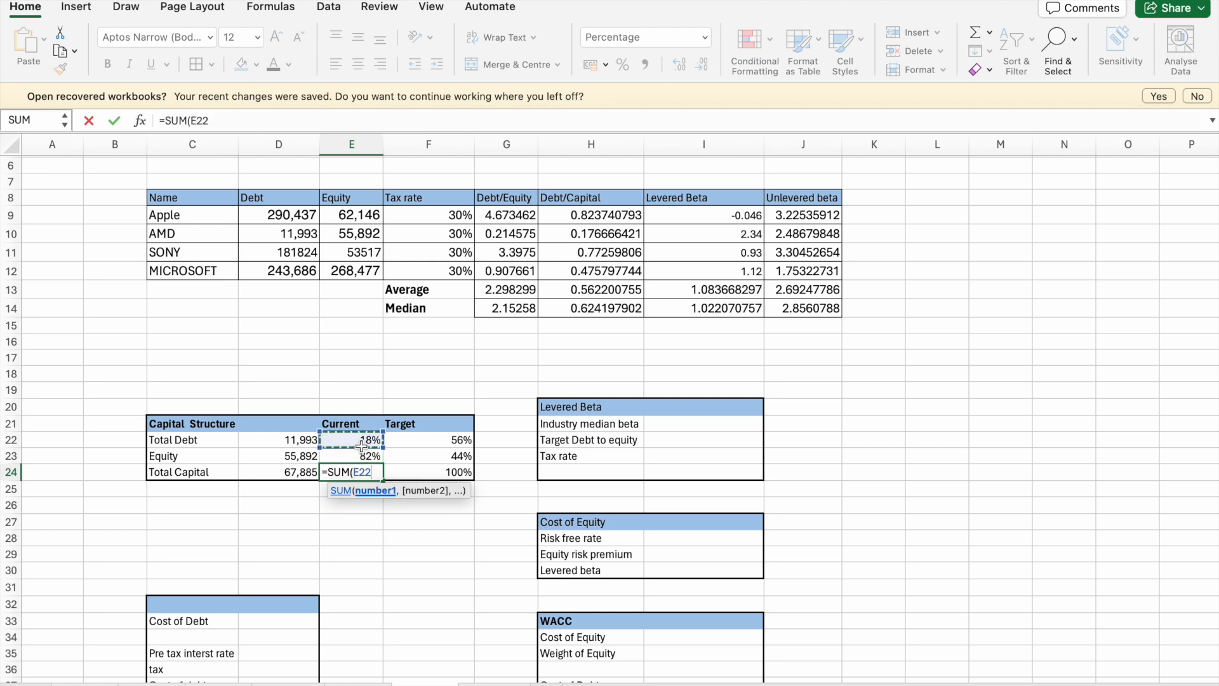
drag(362, 446, 361, 456)
key(Return)
click(440, 517)
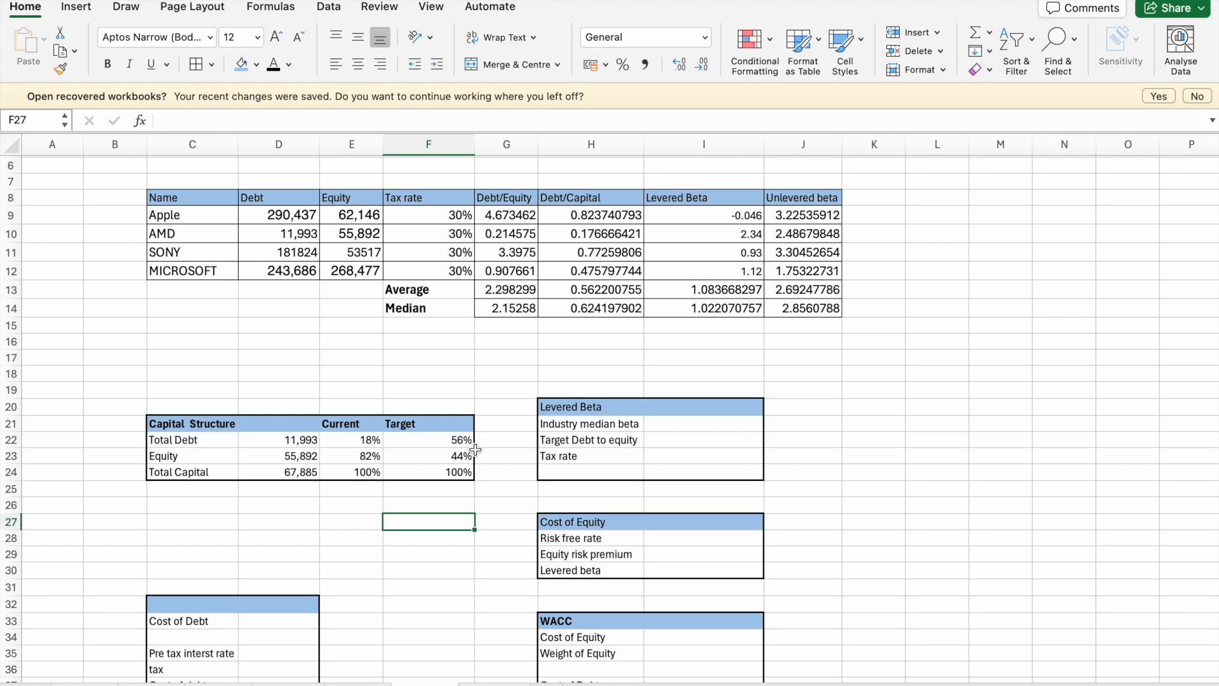
- Switch to Chrome, search for "us 10 years bond" in a new tab, and read the yield on CNBC's US10Y quote page
scroll(494, 546, down, 1)
scroll(494, 546, down, 3)
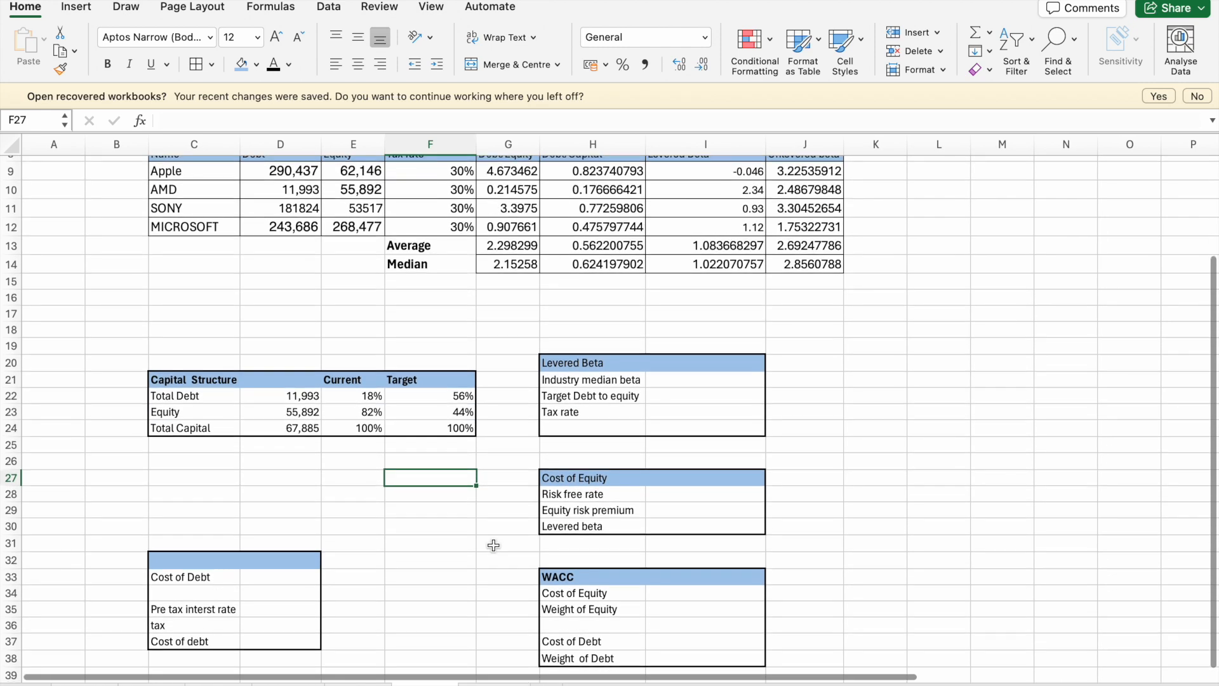
scroll(494, 545, up, 4)
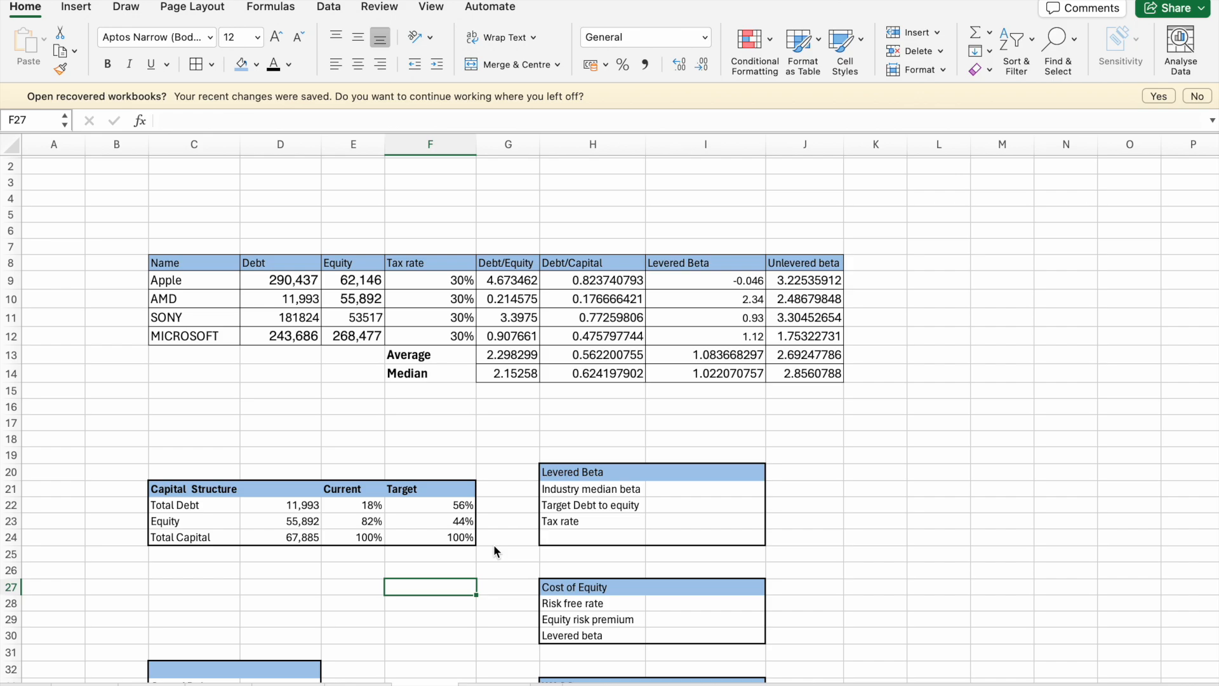
key(ctrl+Up)
click(598, 527)
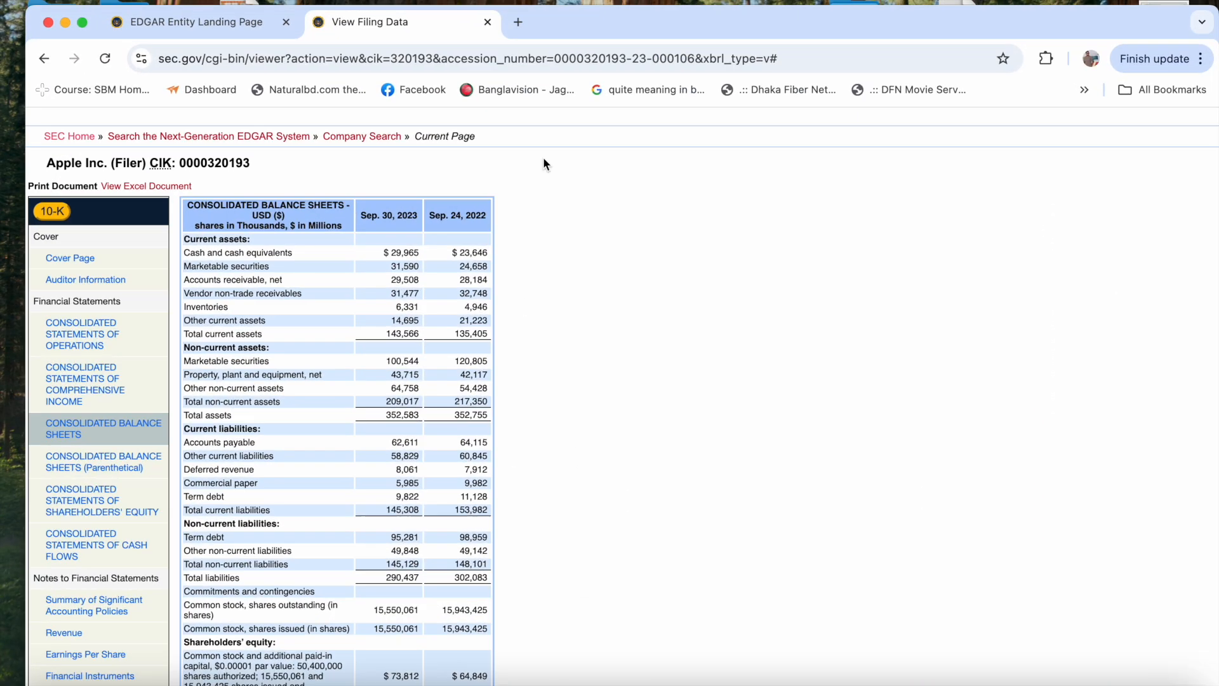
click(519, 23)
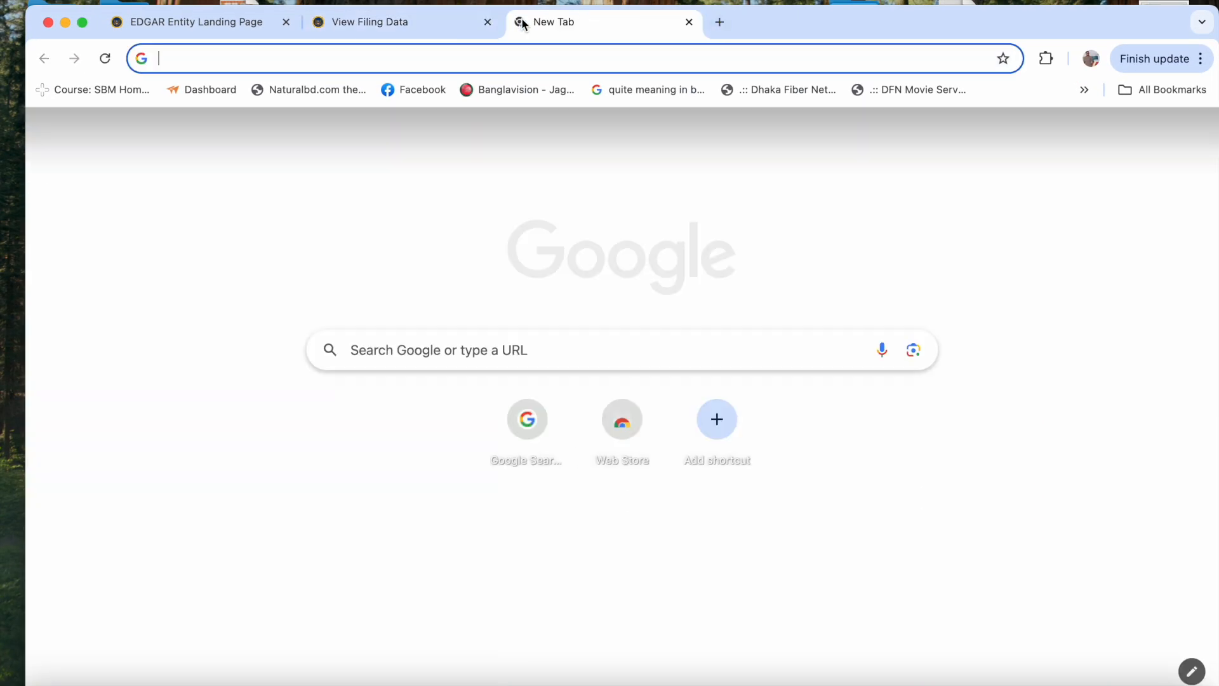
text(us)
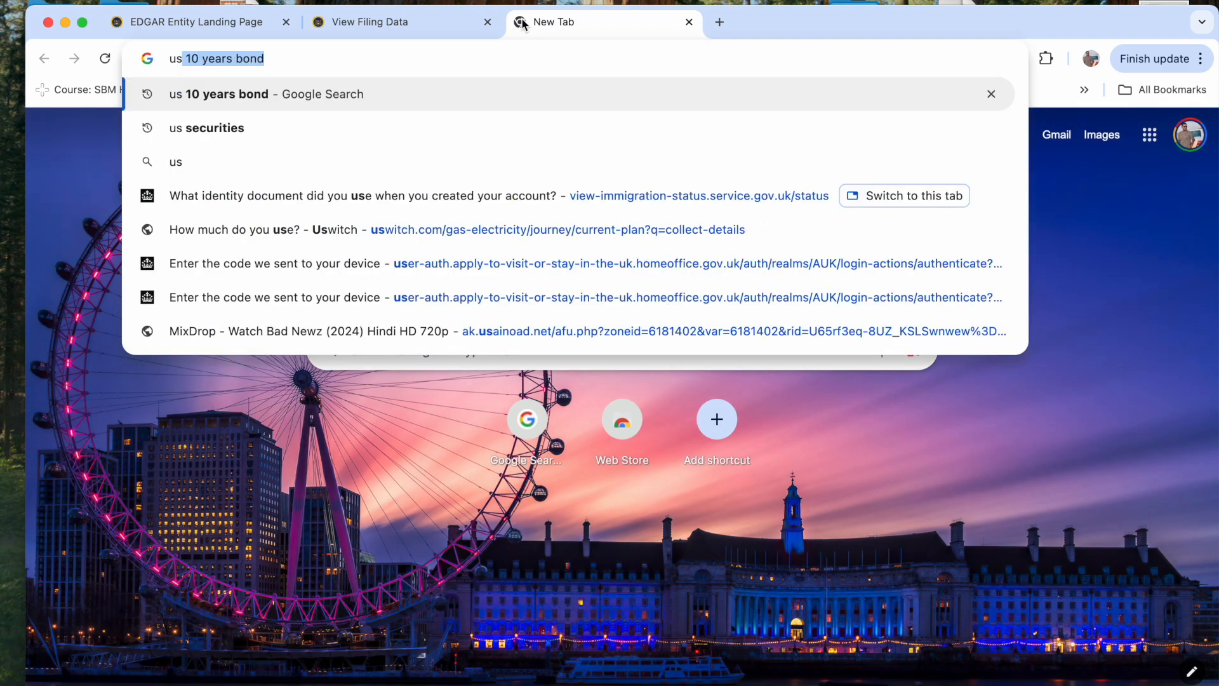
key(Return)
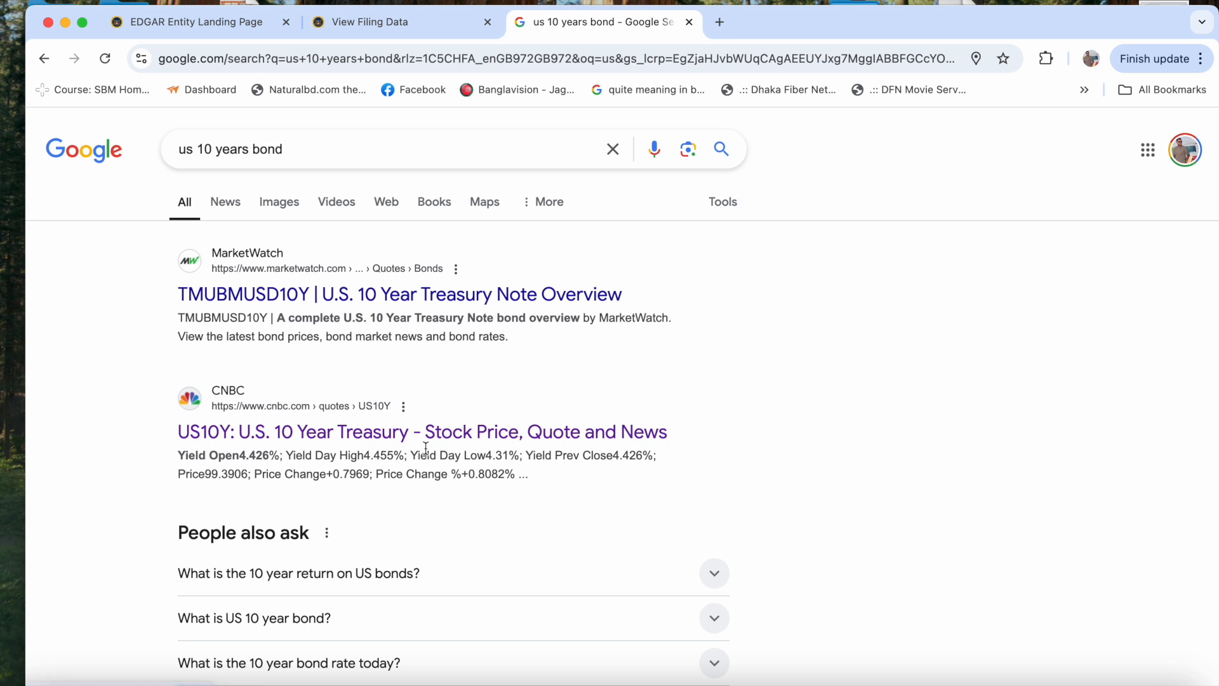
click(426, 437)
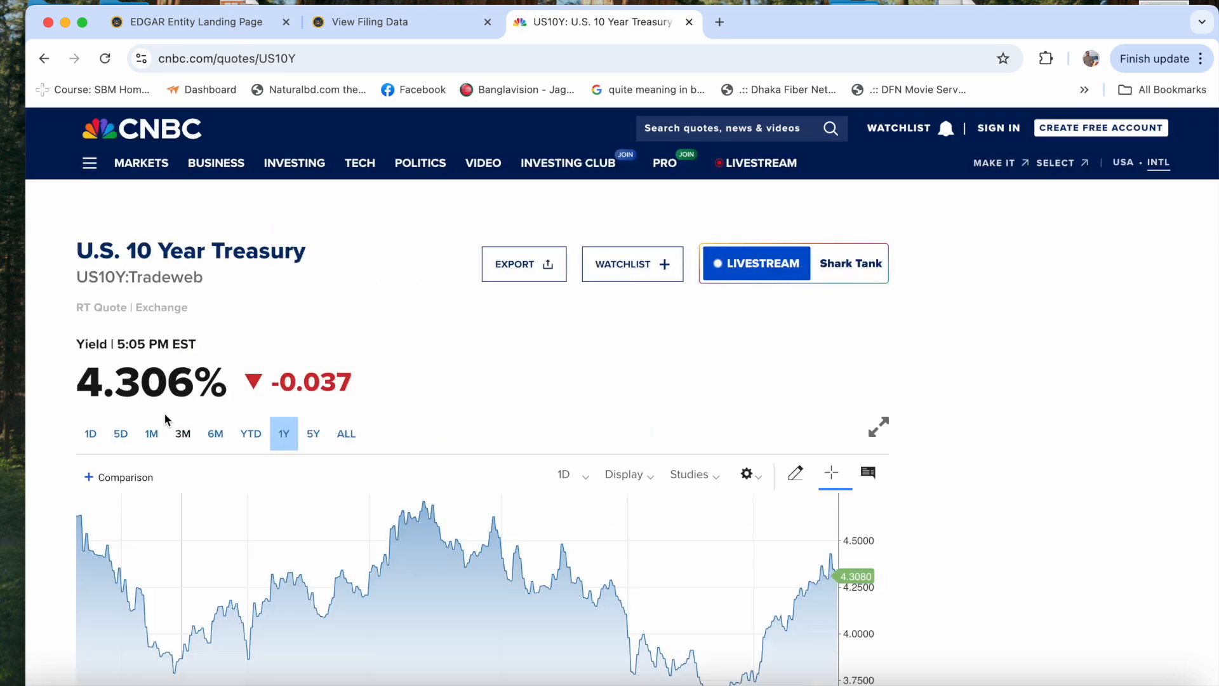
drag(167, 381, 244, 396)
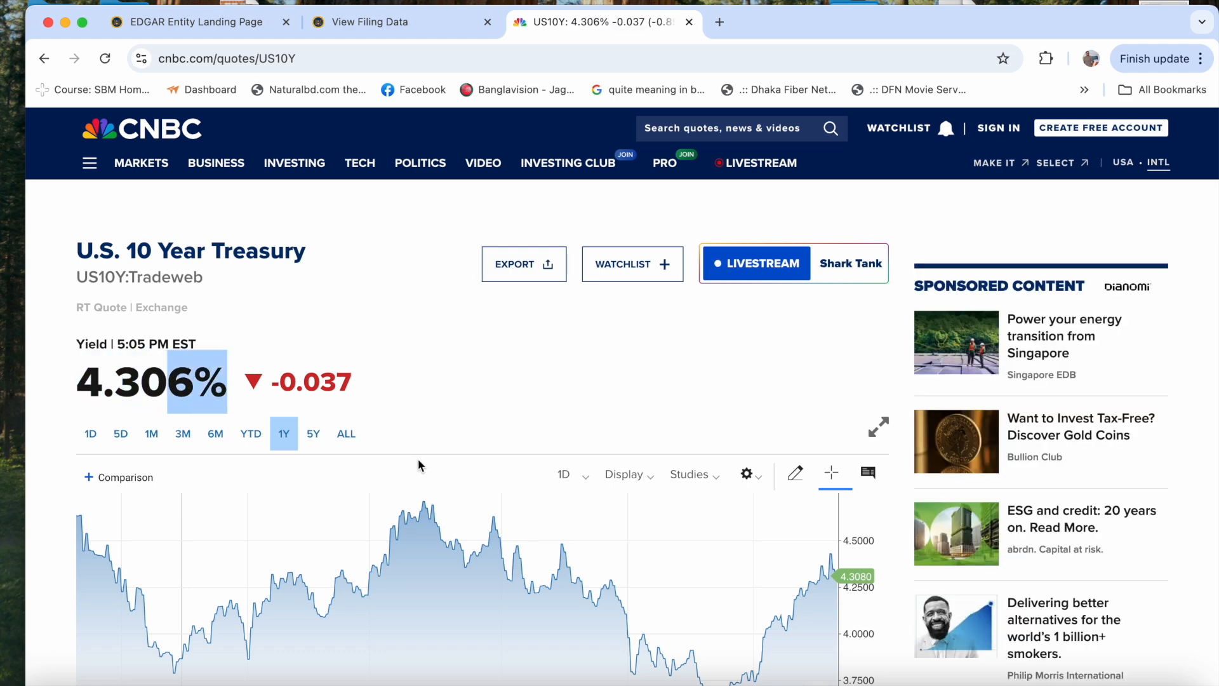
- Switch back to Excel and enter 0.04306 as the risk free rate in I28 of the Cost of Equity table
key(ctrl+Up)
click(733, 21)
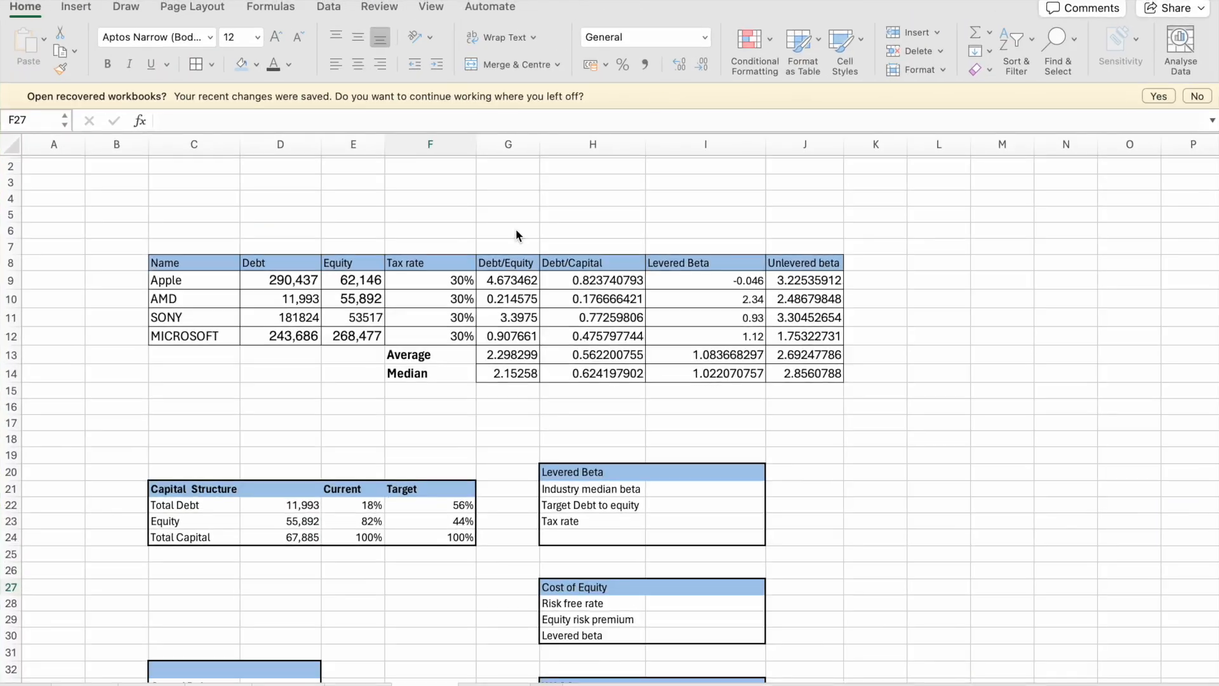
scroll(384, 545, down, 5)
scroll(384, 545, down, 1)
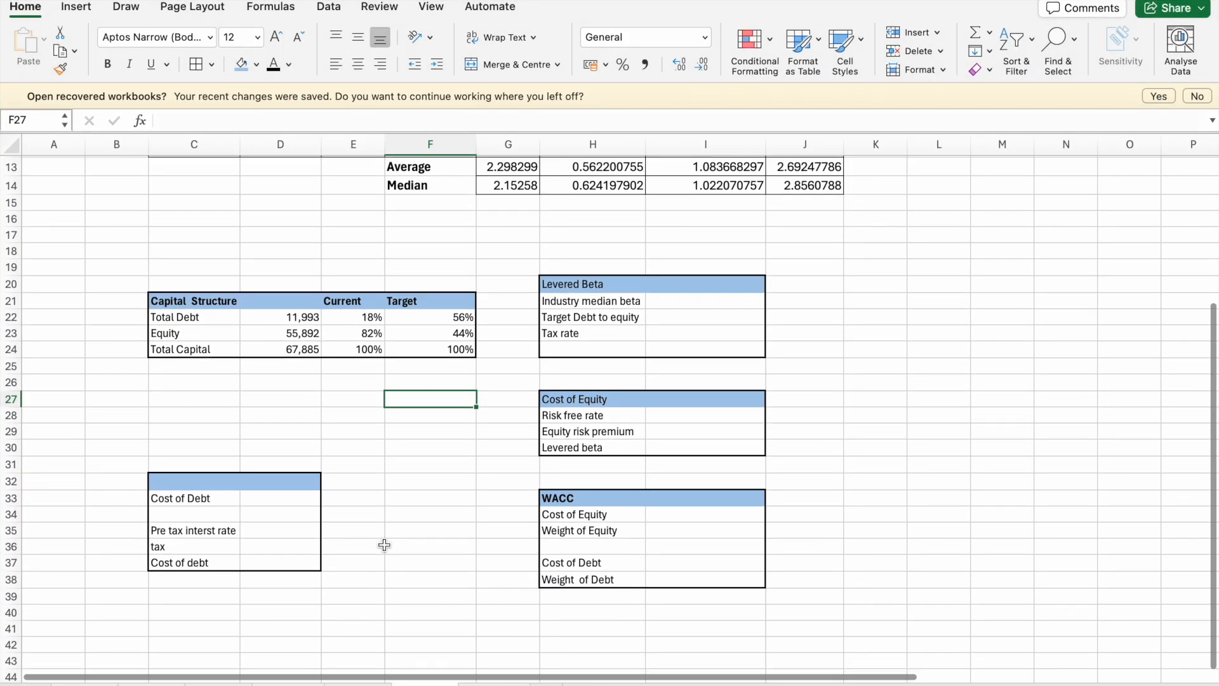
click(268, 531)
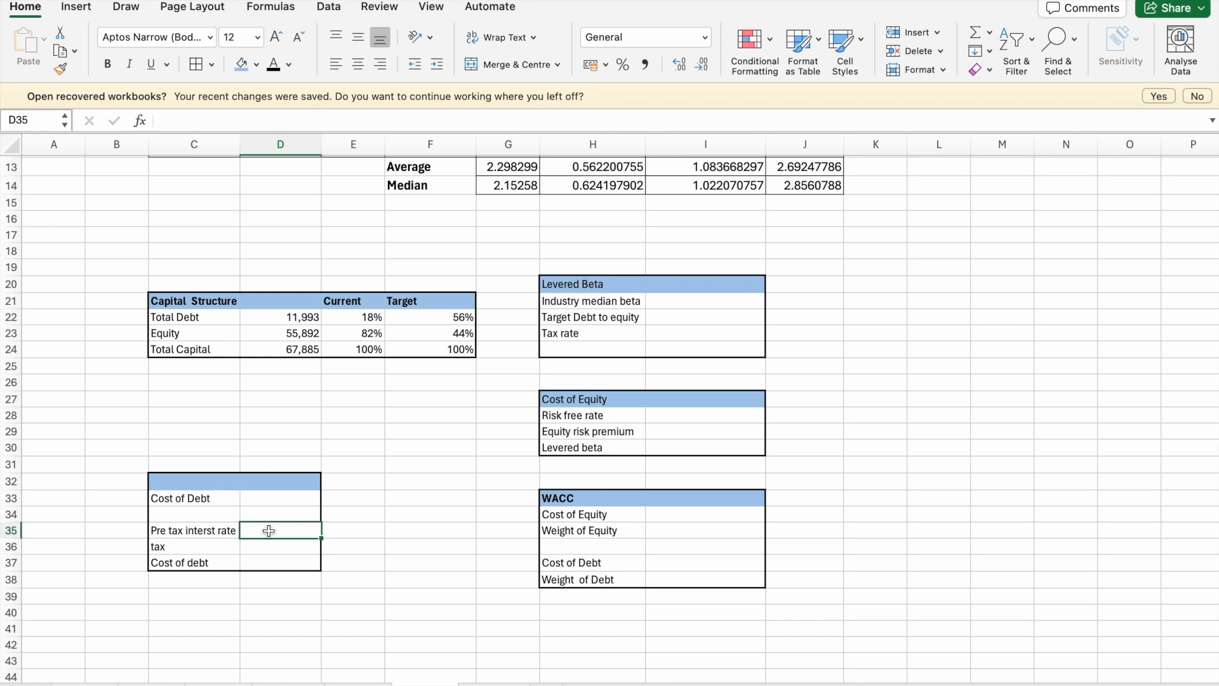
scroll(268, 530, up, 1)
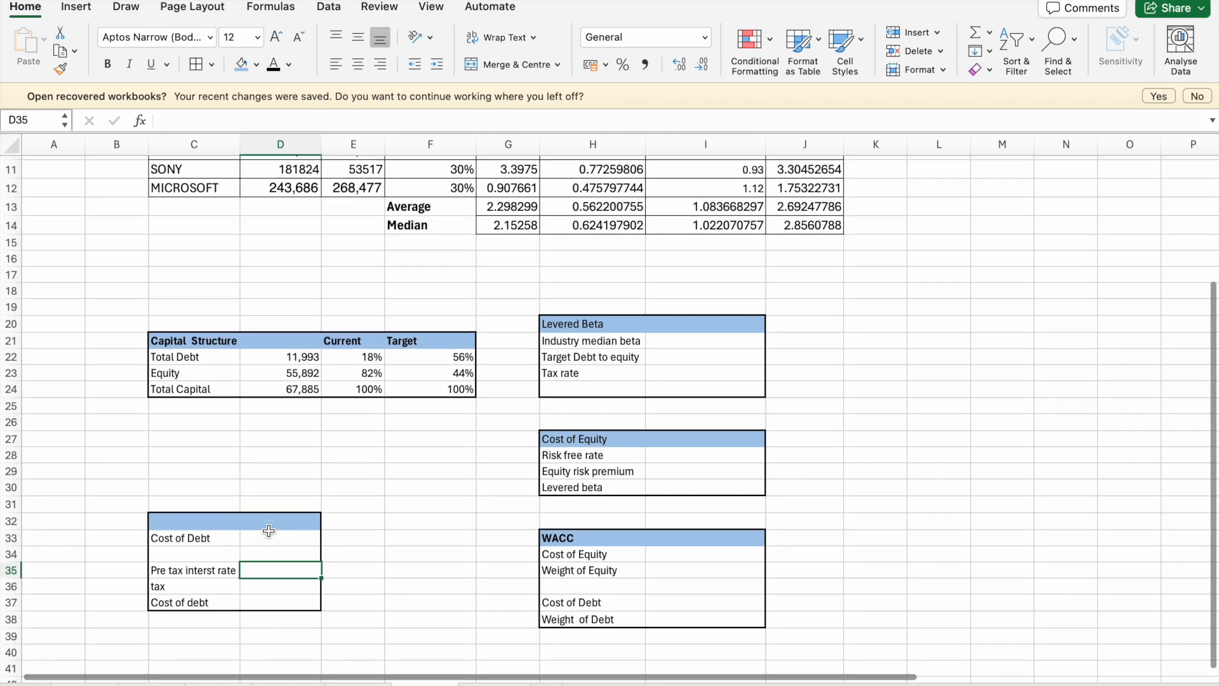
click(253, 541)
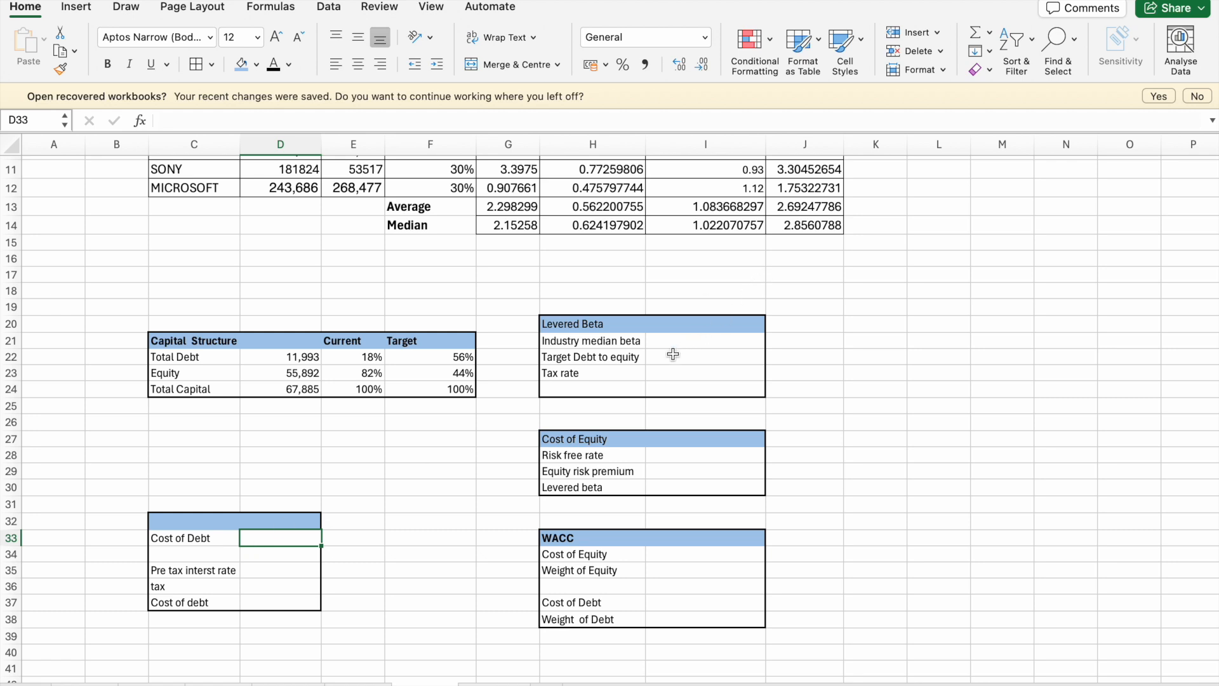
click(676, 456)
text(4.3)
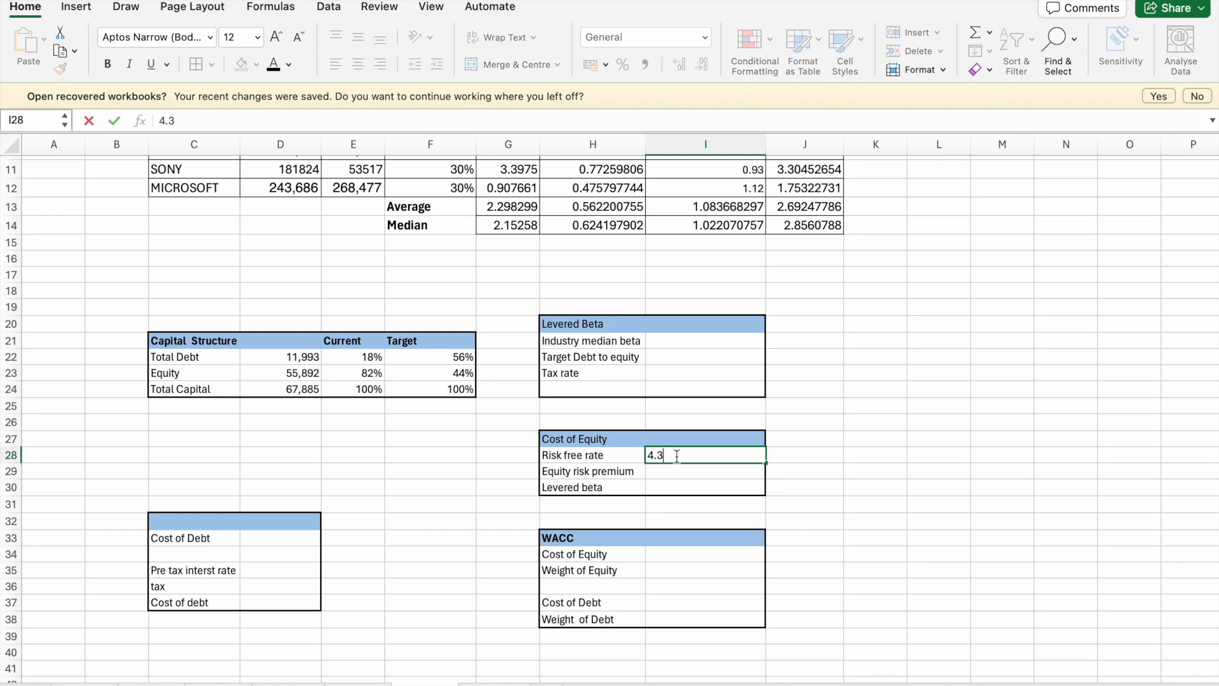
key(BackSpace)
text(0)
text(4306)
key(Return)
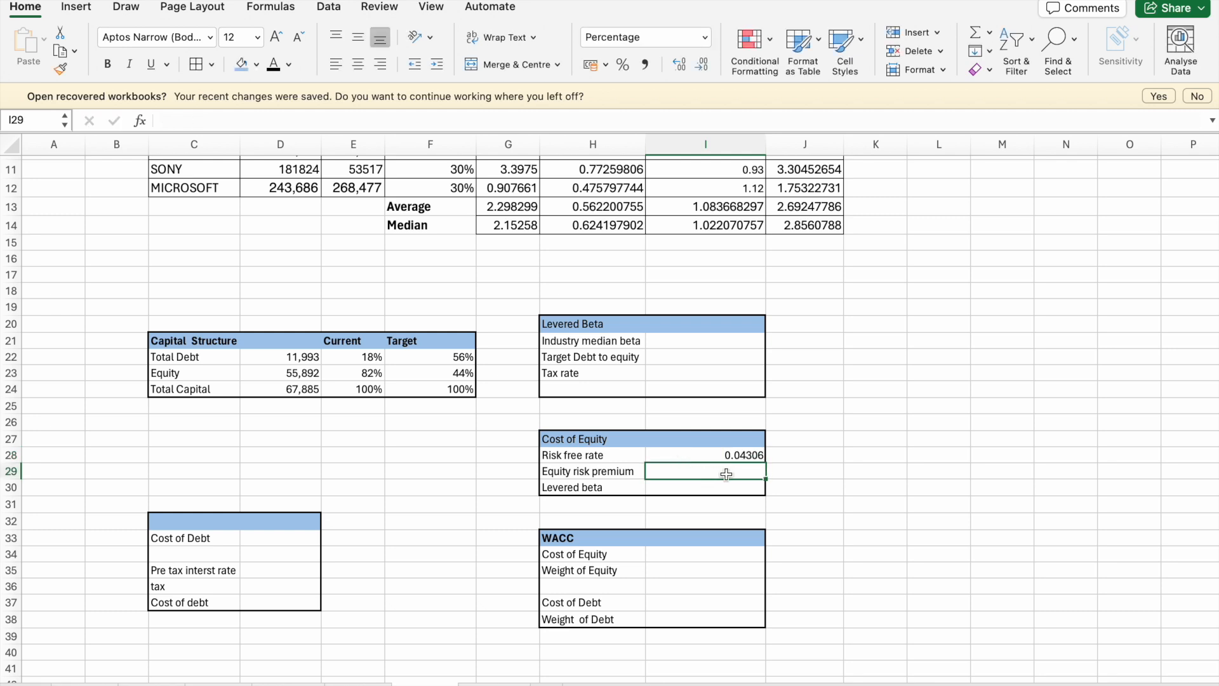
- Format the risk free rate in I28 as a percentage
click(746, 458)
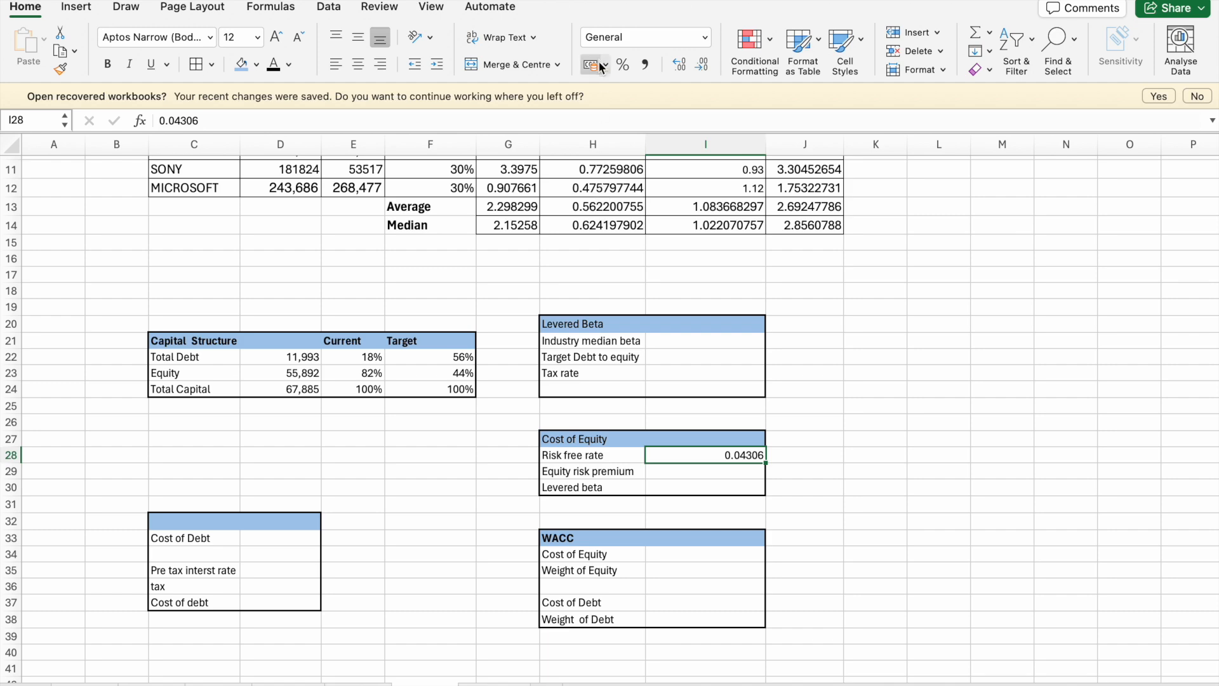
click(627, 66)
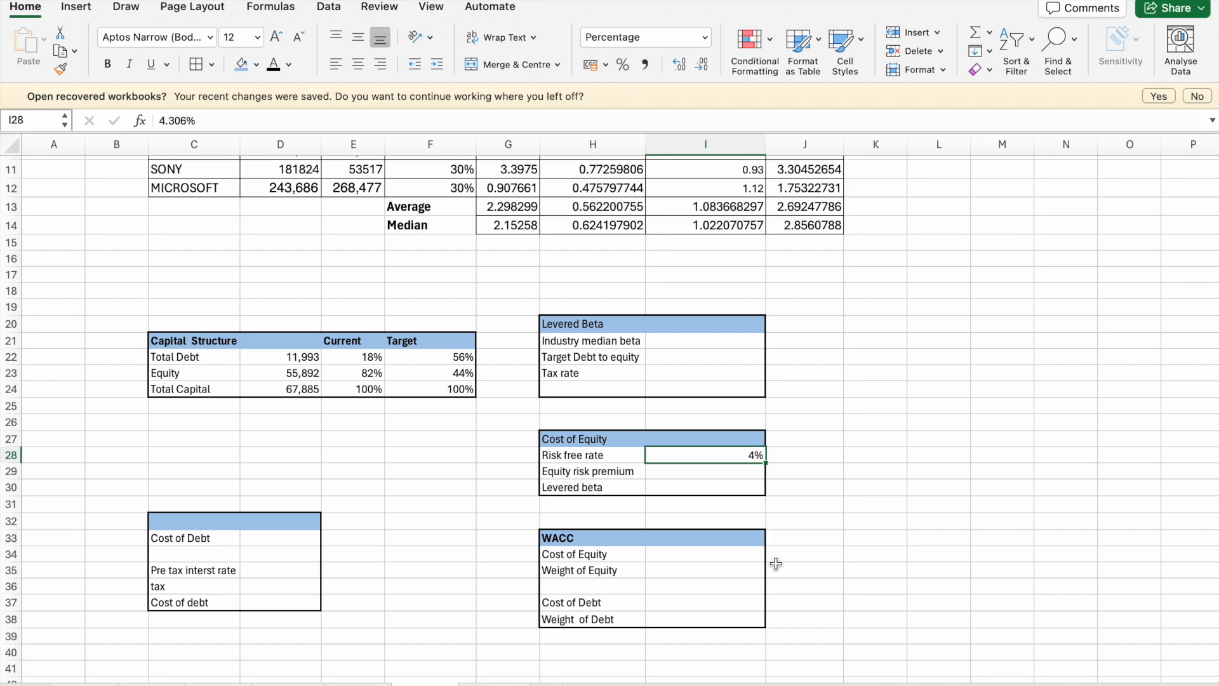
click(746, 511)
- Link the industry median beta in I21 to the median unlevered beta with the formula =J14
scroll(699, 351, up, 2)
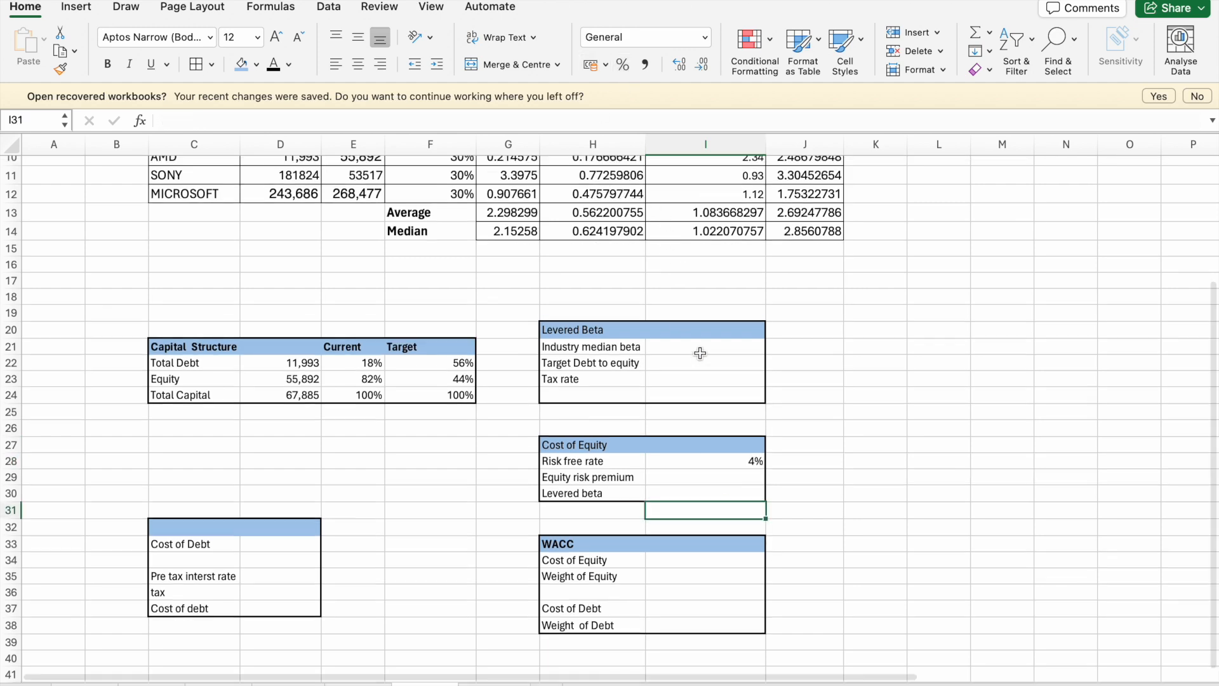
click(691, 374)
text(=)
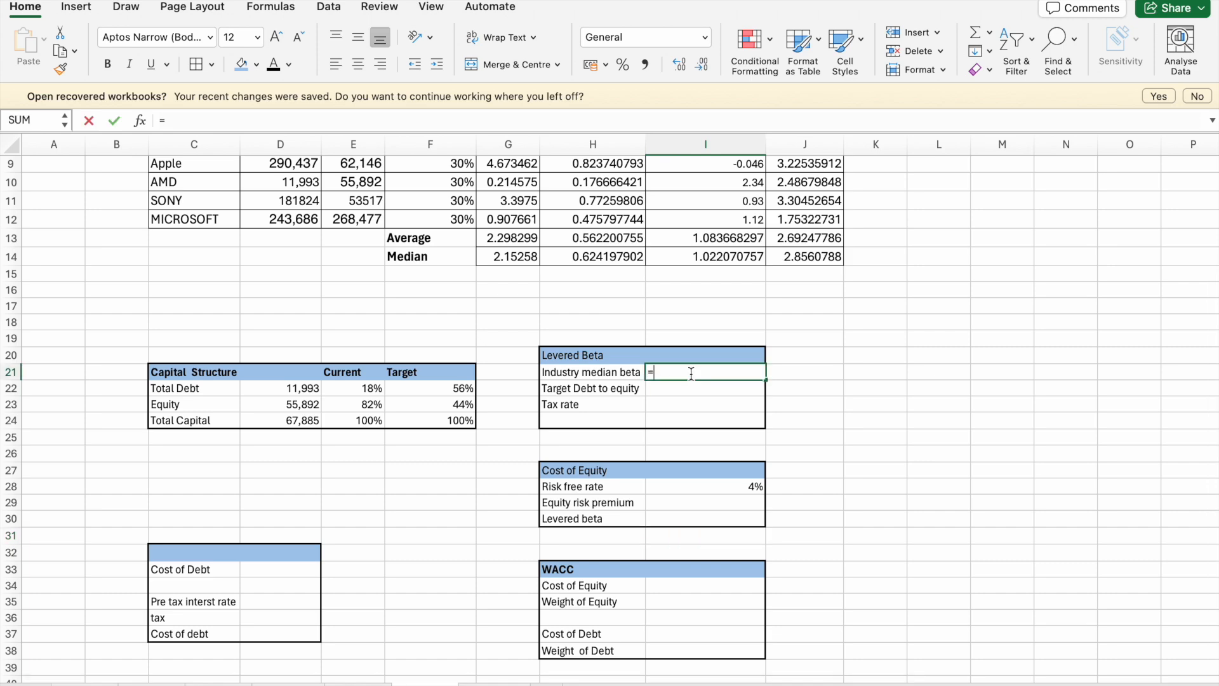
scroll(689, 350, up, 3)
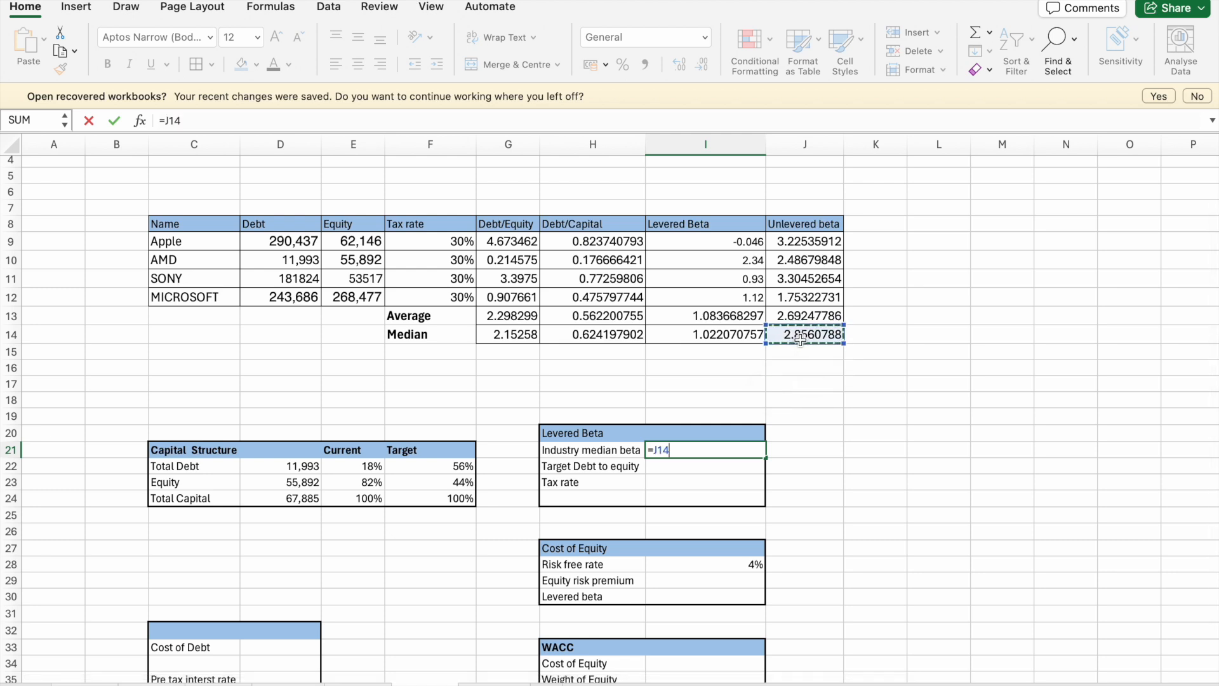
key(Return)
- Make the median unlevered beta in J14 bold
click(800, 337)
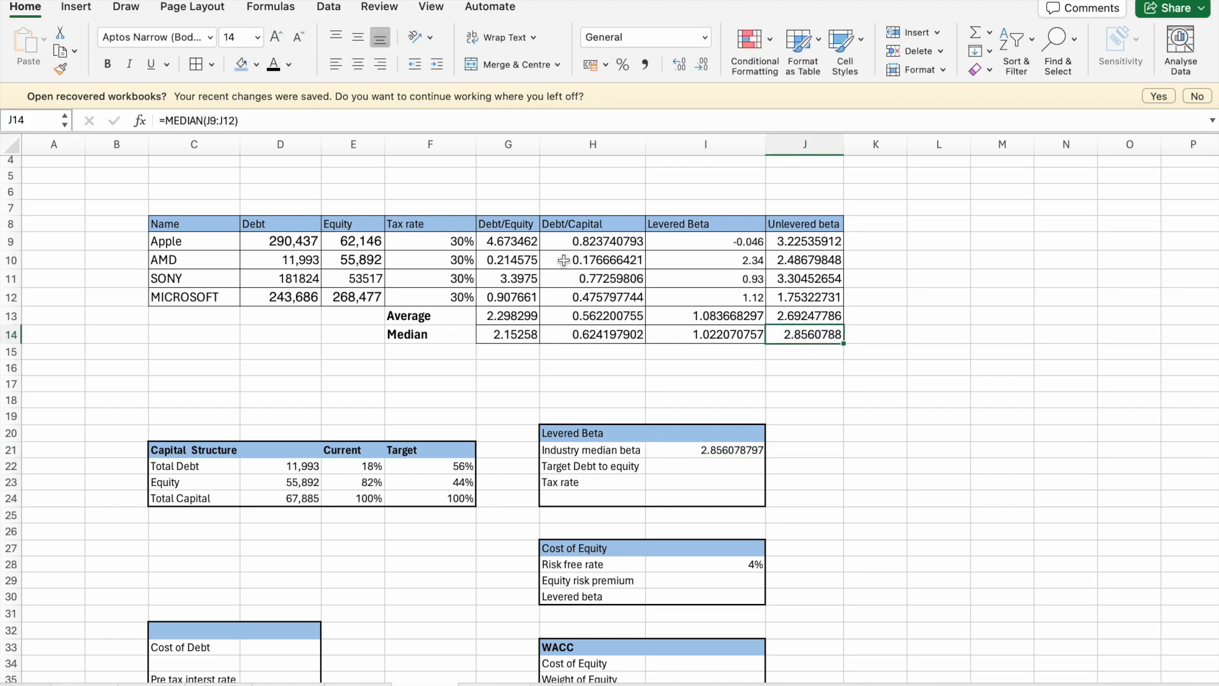
click(108, 64)
click(633, 351)
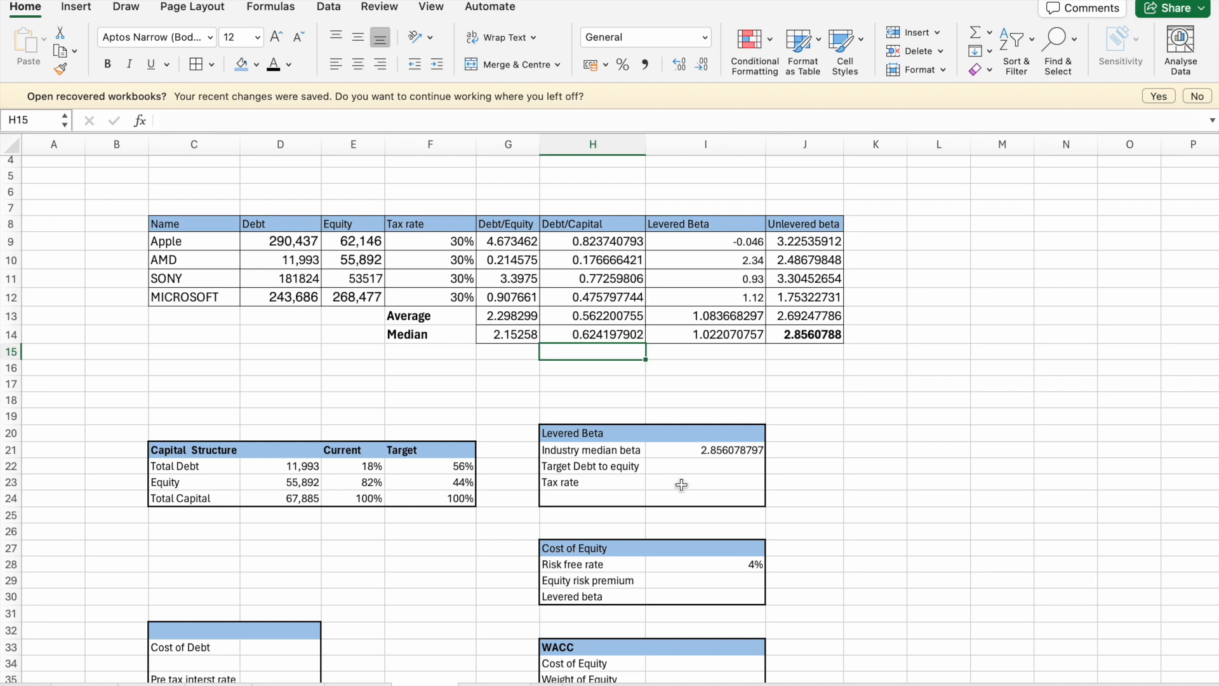
- Link the target debt to equity in I22 to the target debt weight in F22
click(701, 470)
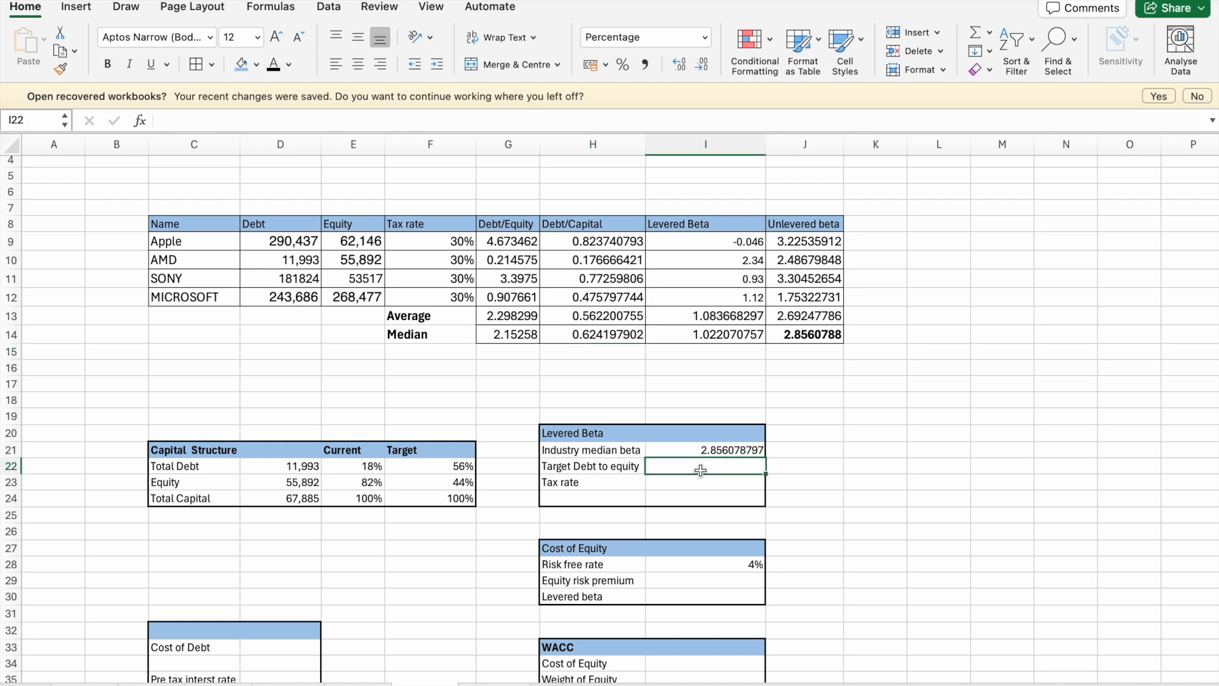
text(=)
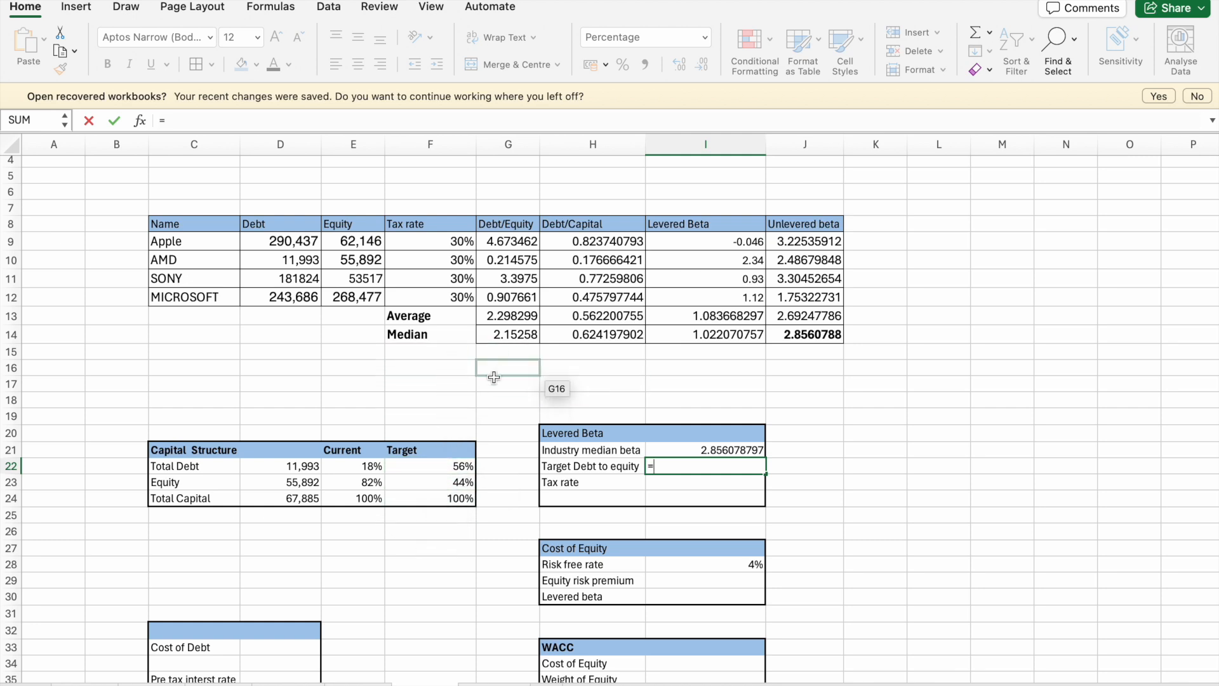
click(457, 473)
key(Return)
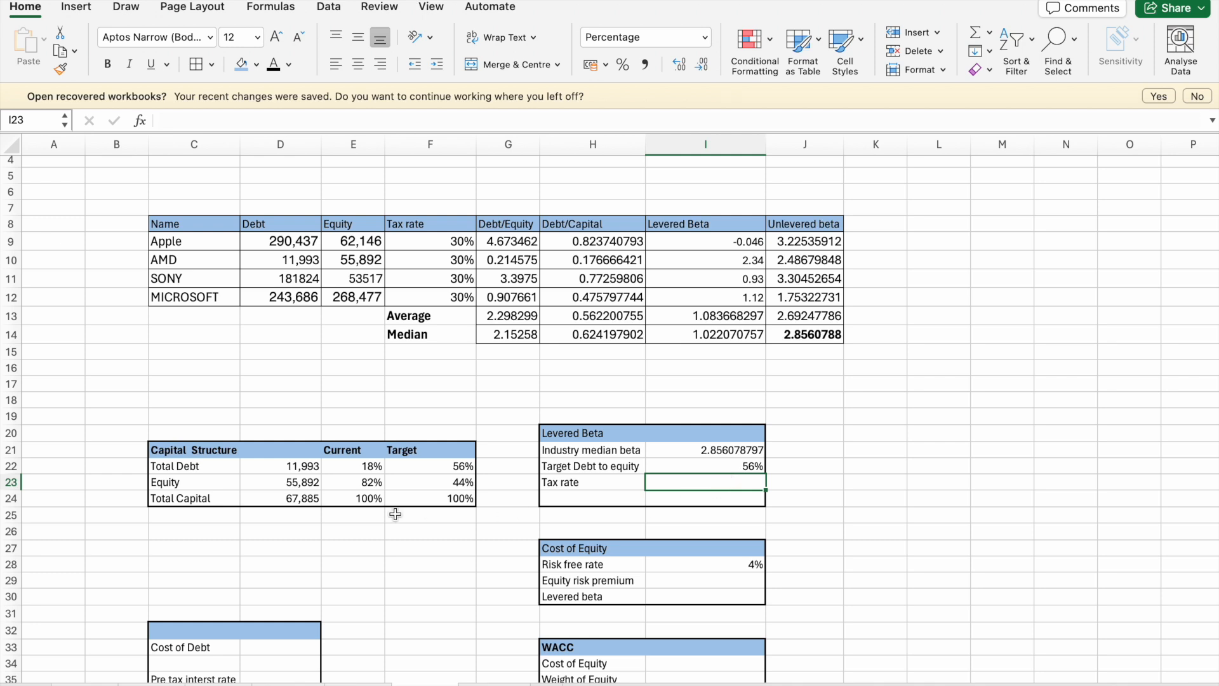
- Link the tax rate in I23 of the Levered Beta table to Apple's tax rate in F9
click(457, 238)
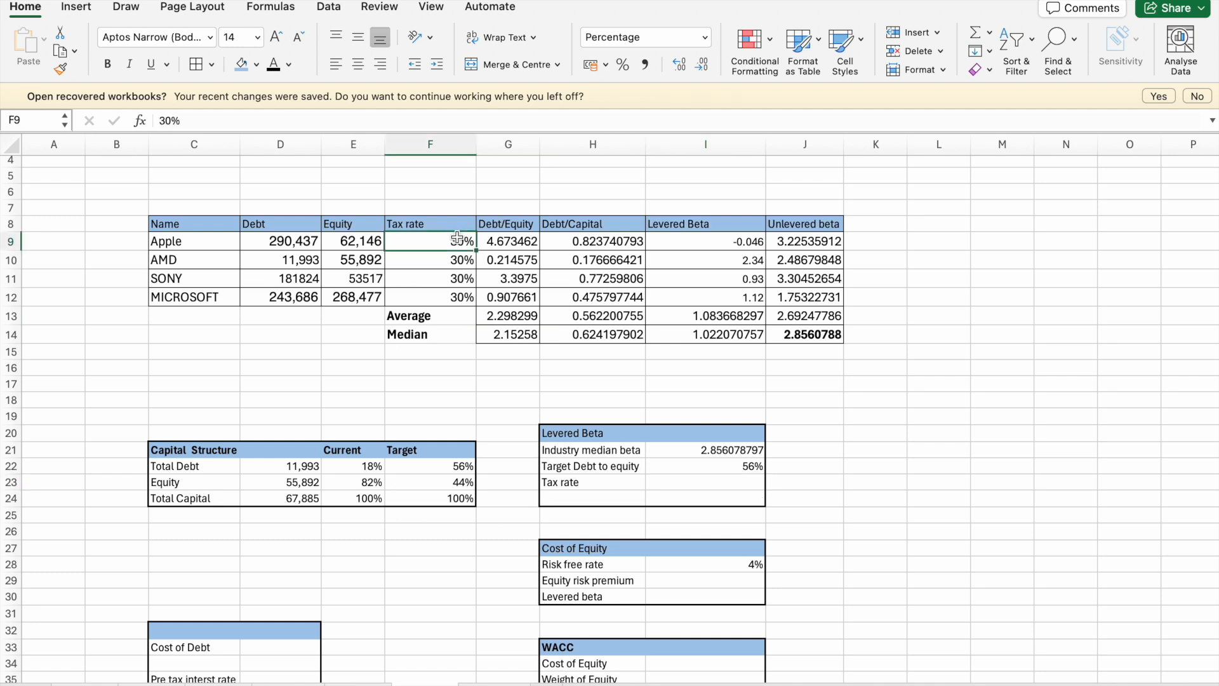
click(731, 479)
text(=)
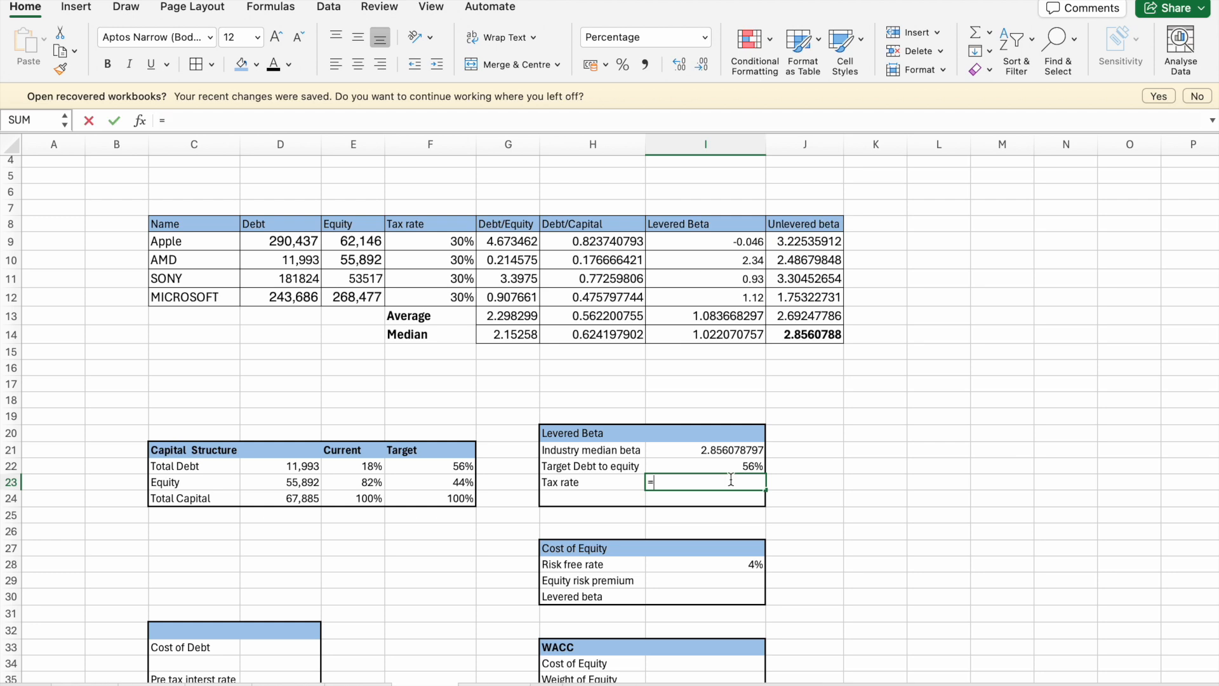
click(438, 244)
key(Return)
- Label cell H24 "Levered beta" below the tax rate in the Levered Beta table
scroll(573, 480, down, 2)
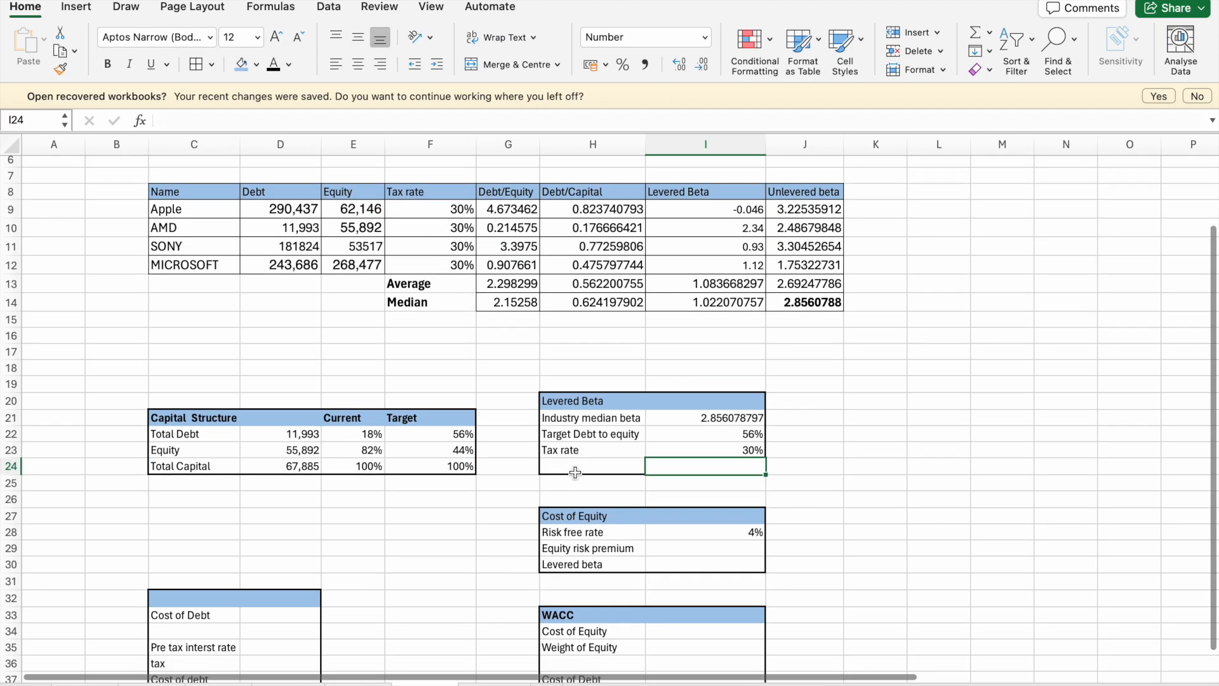
click(579, 465)
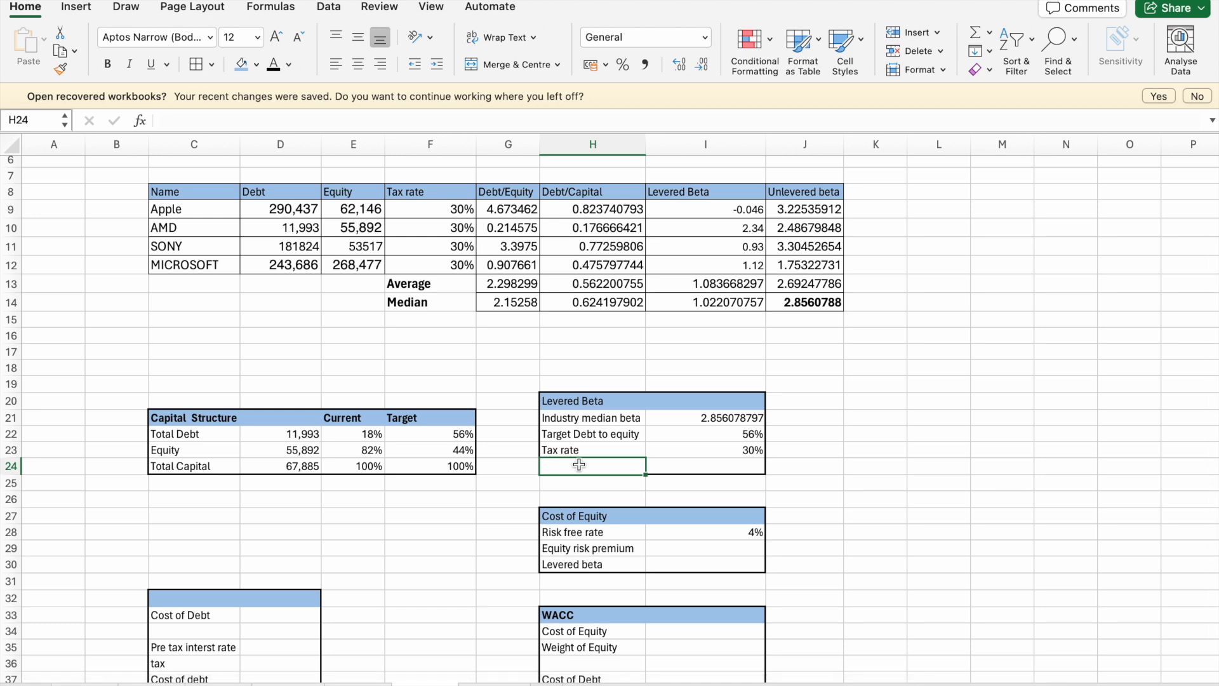
text(Levere)
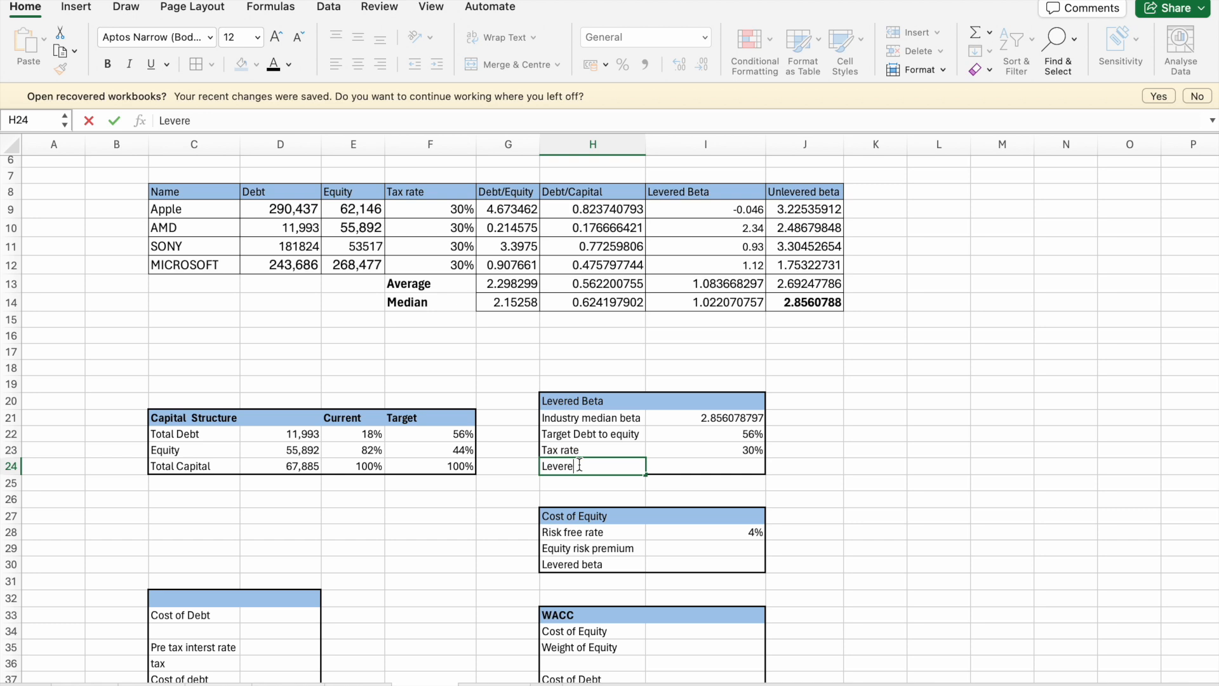
text(d beta)
key(Return)
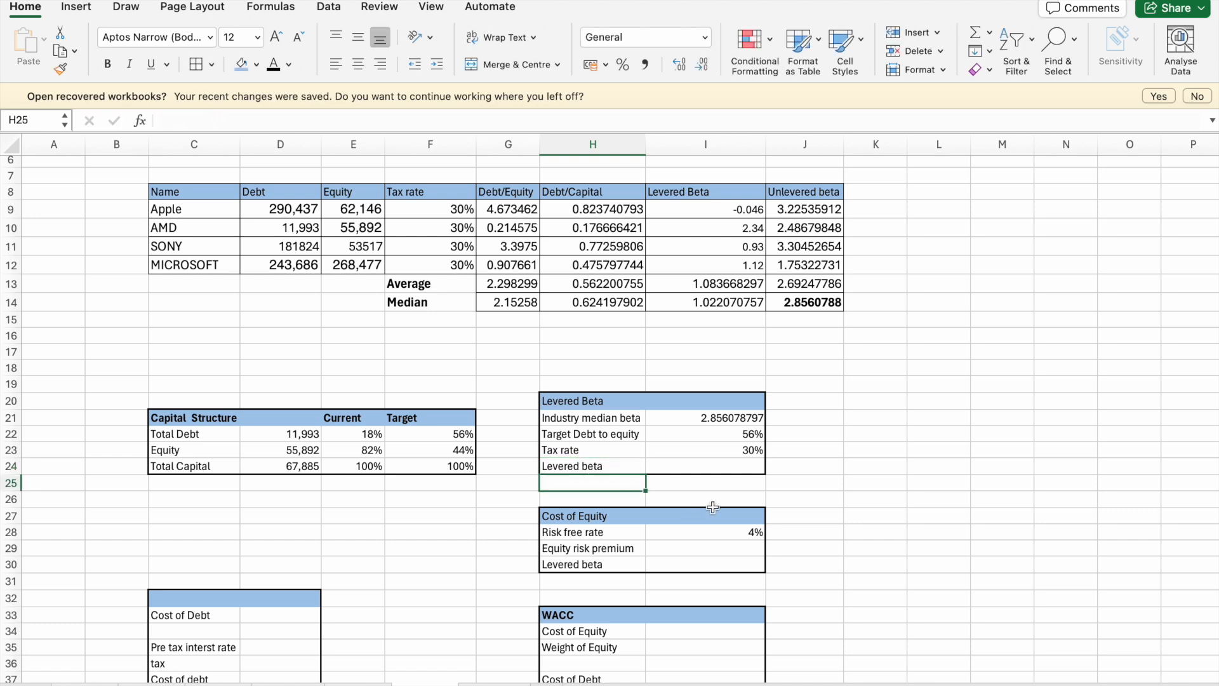
- Calculate the levered beta in I24 with the formula =I21*(1+(1-I22)*I23)
click(703, 465)
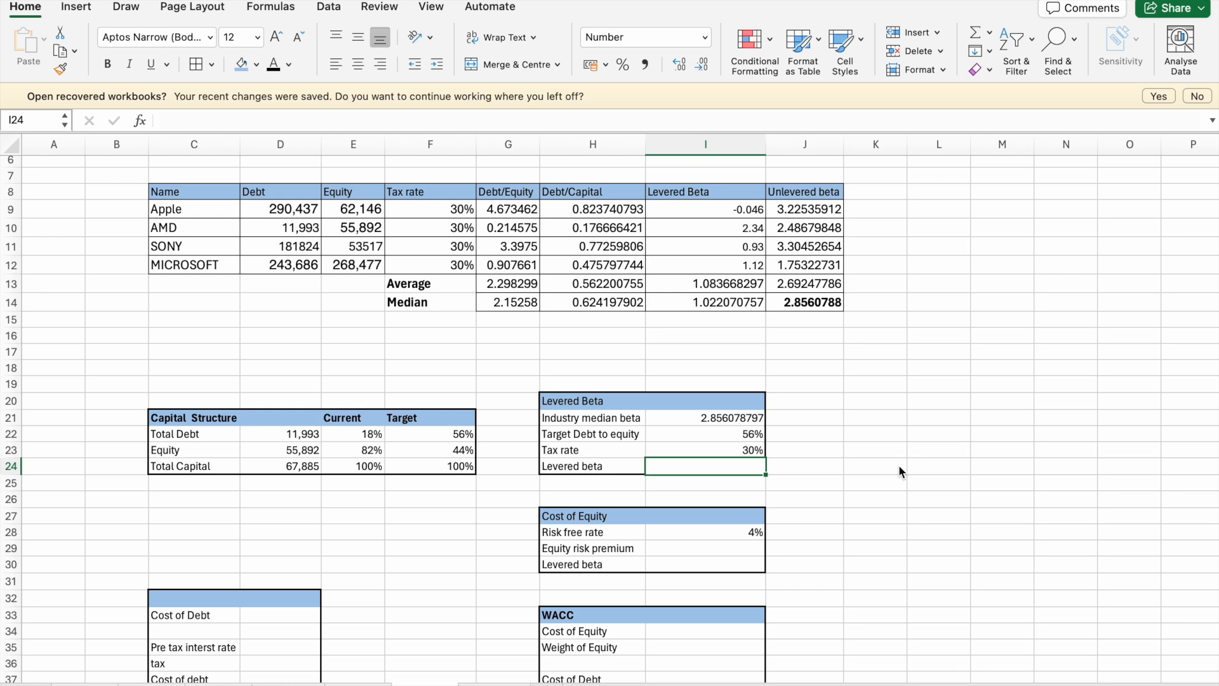
click(840, 384)
click(718, 466)
text(=)
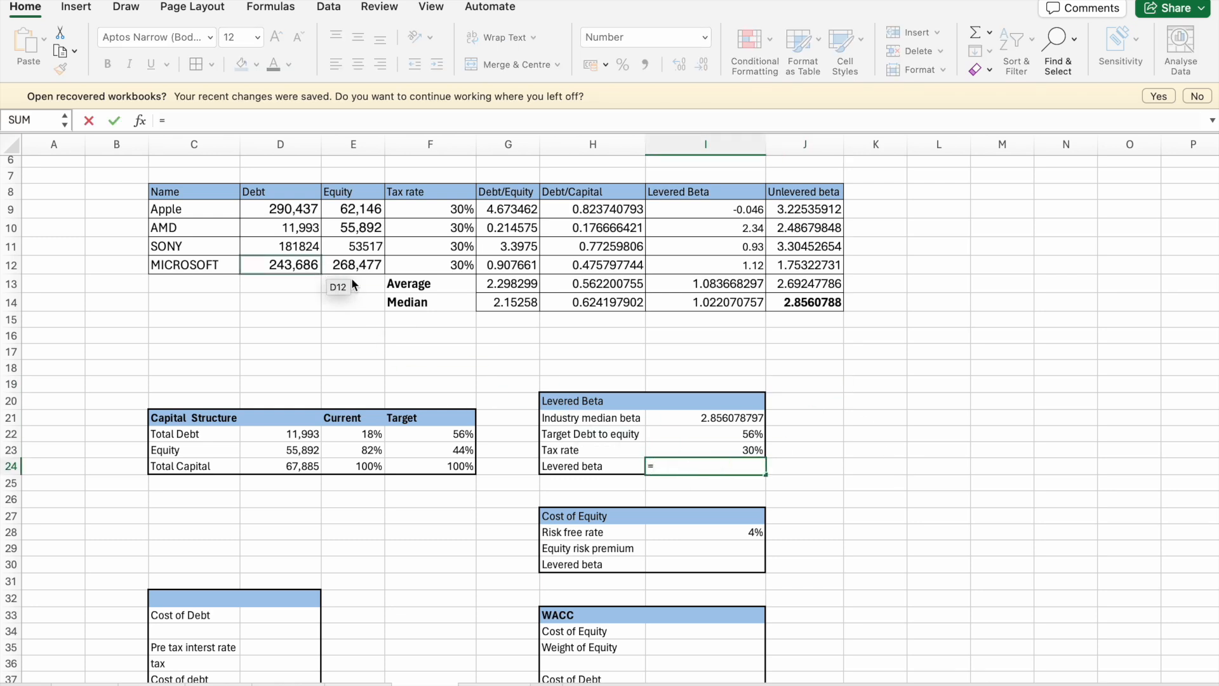
click(701, 418)
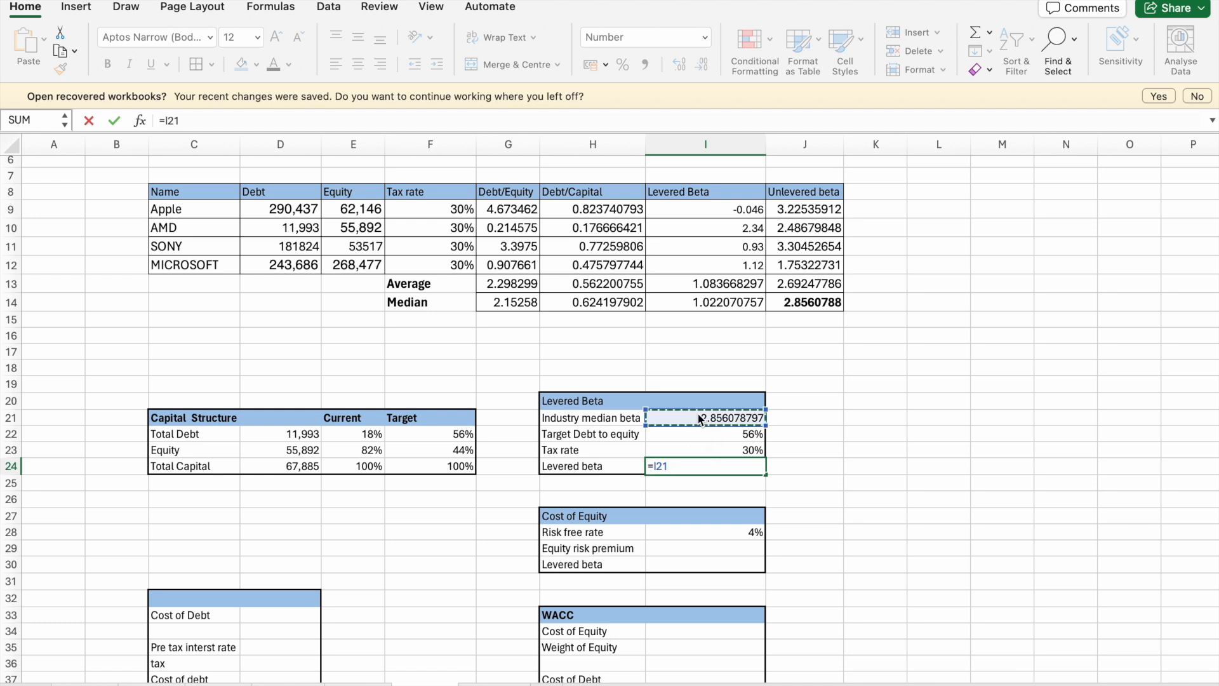
text(*(1+(1-)
click(680, 434)
text())
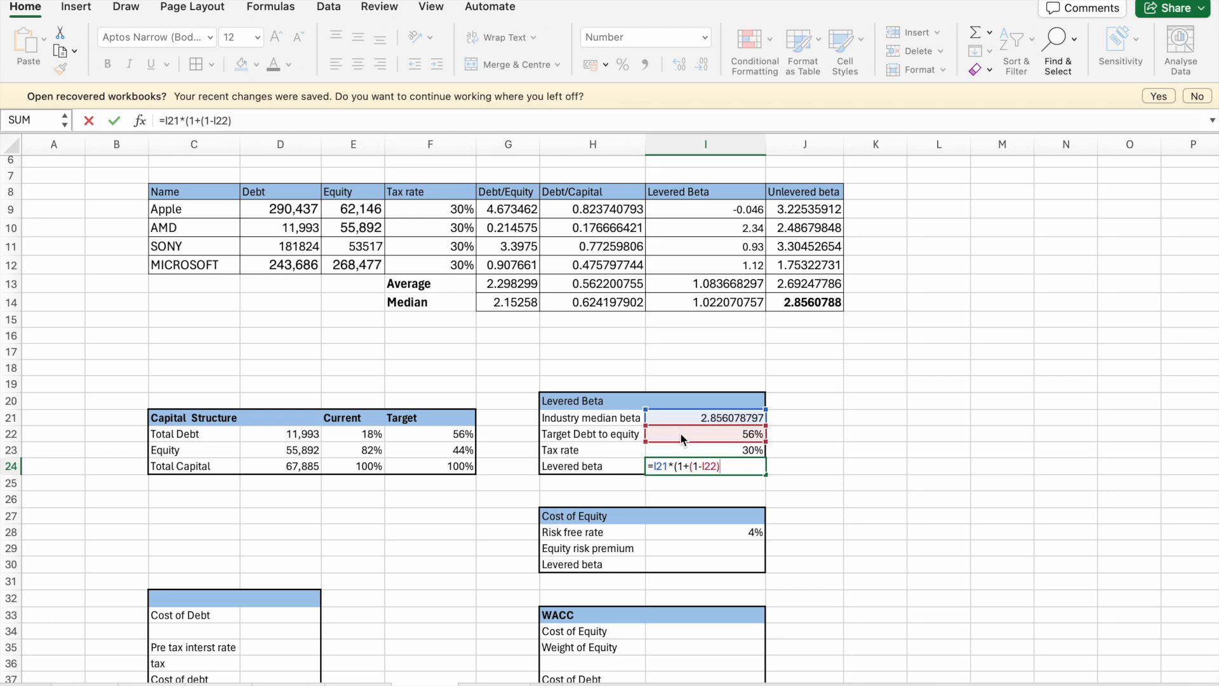
text(*)
click(699, 449)
text())
key(Return)
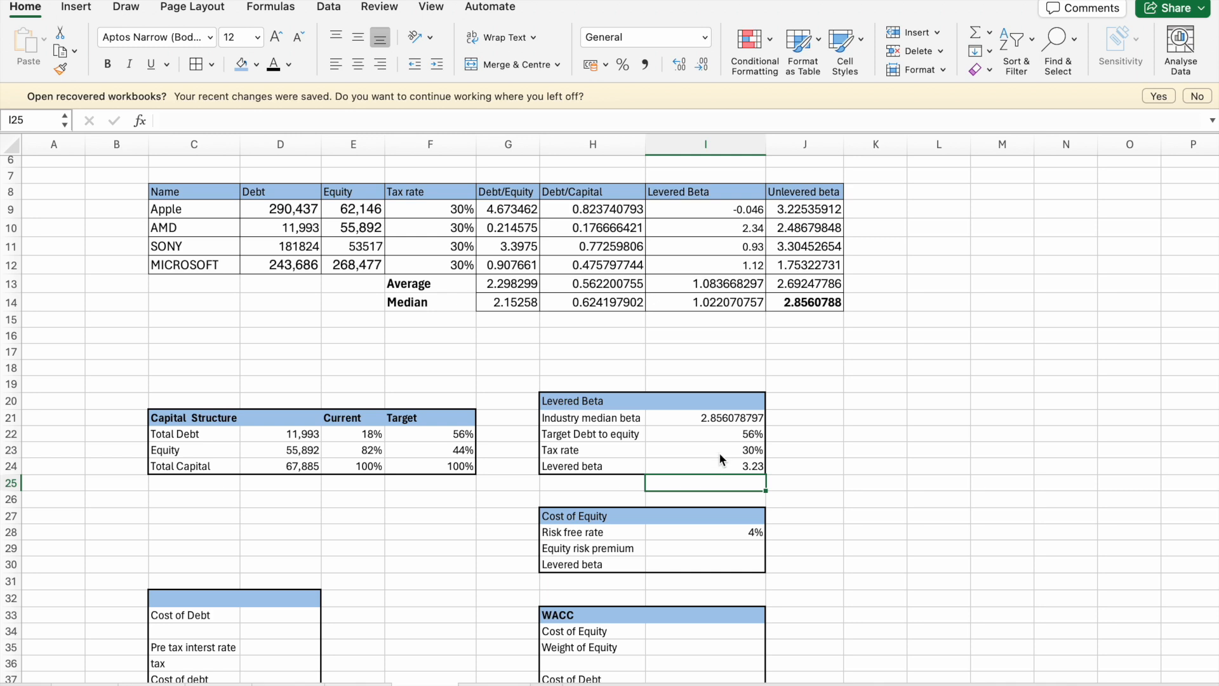
- Review the formula behind the levered beta in I24 and make that cell bold
click(720, 455)
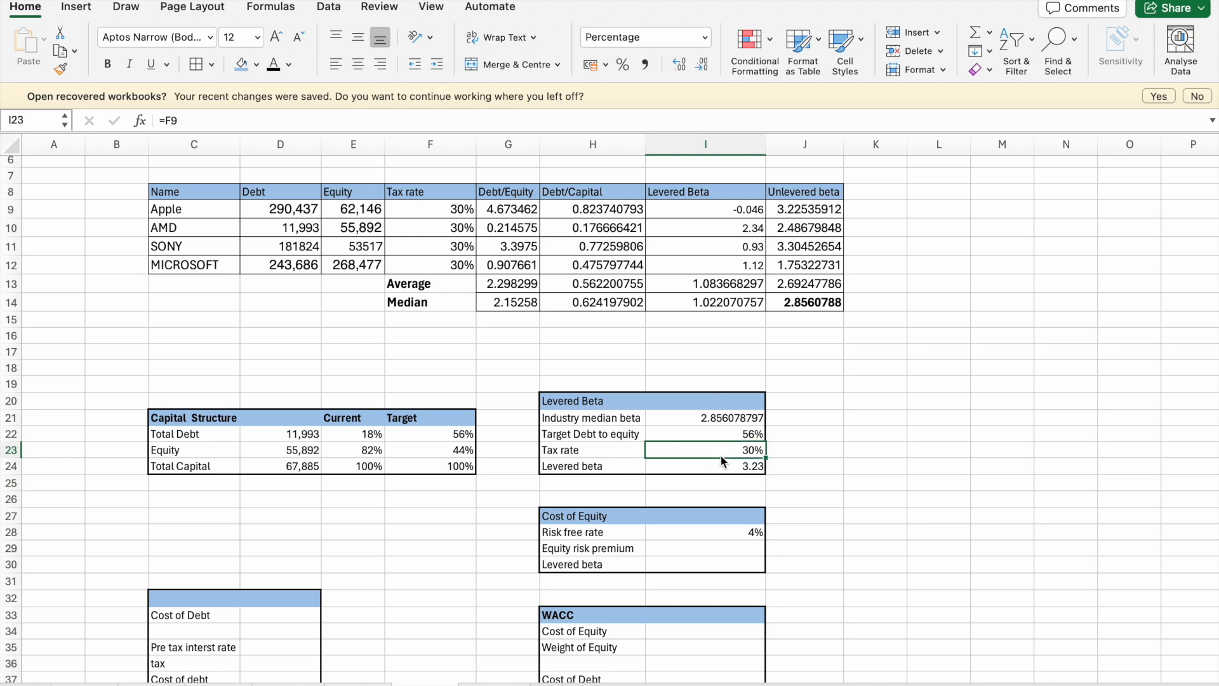
click(718, 463)
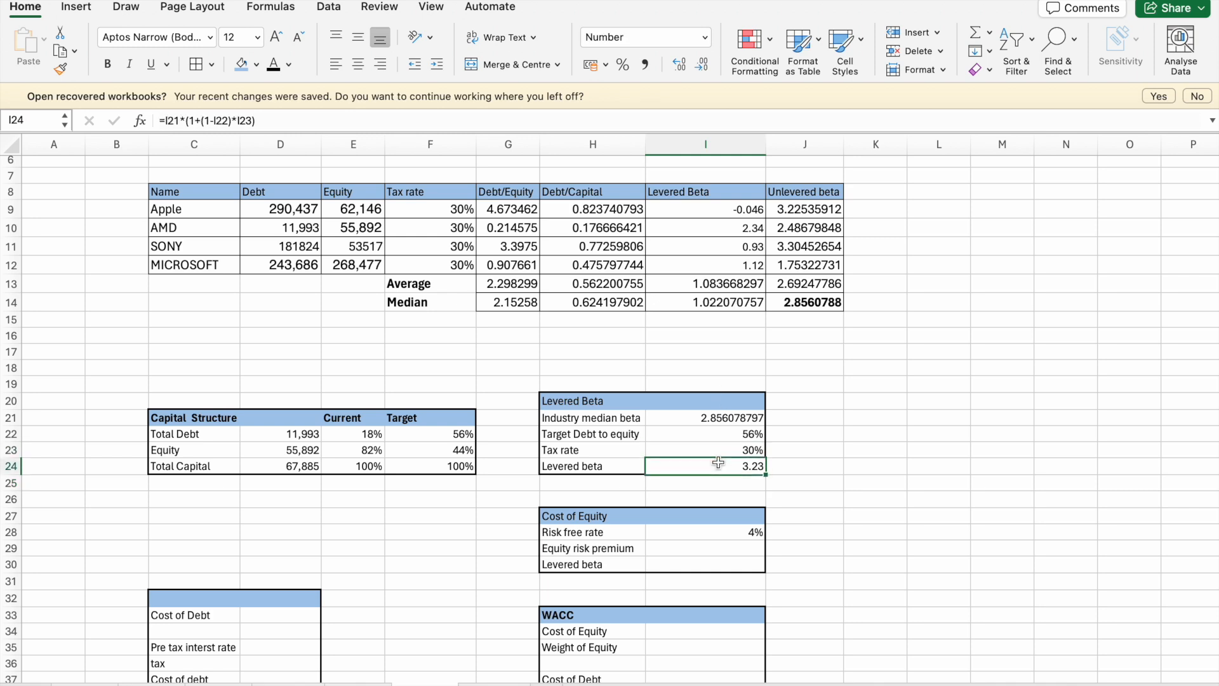
click(414, 117)
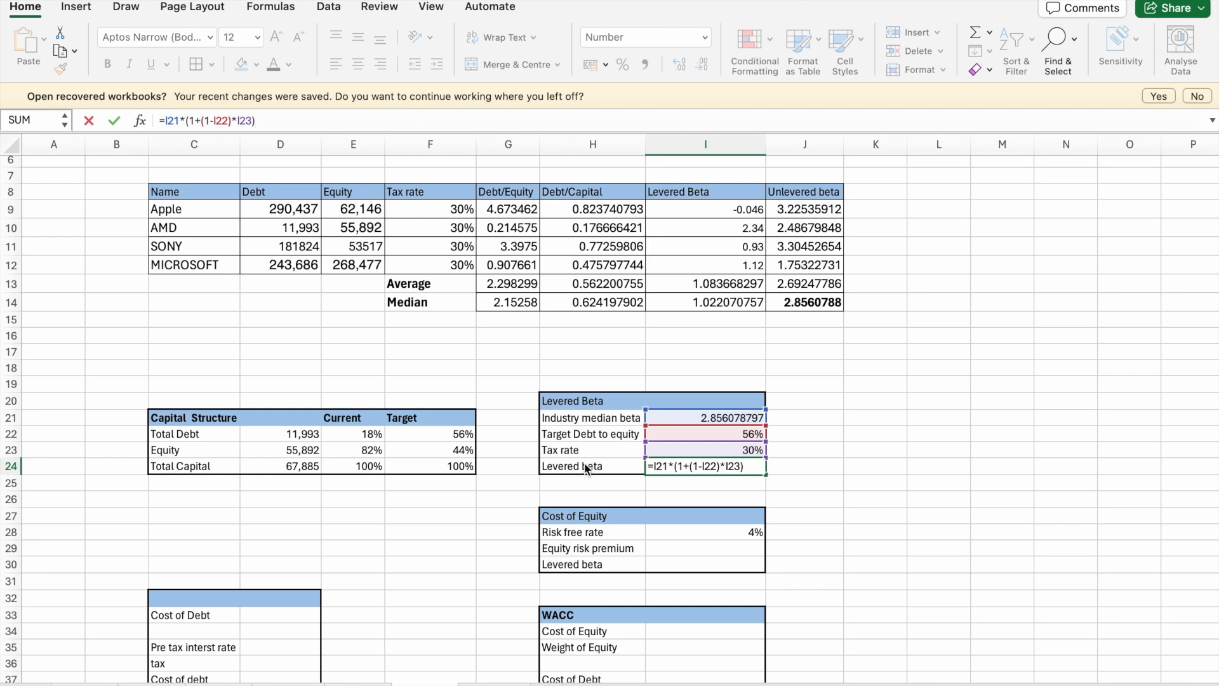
click(825, 417)
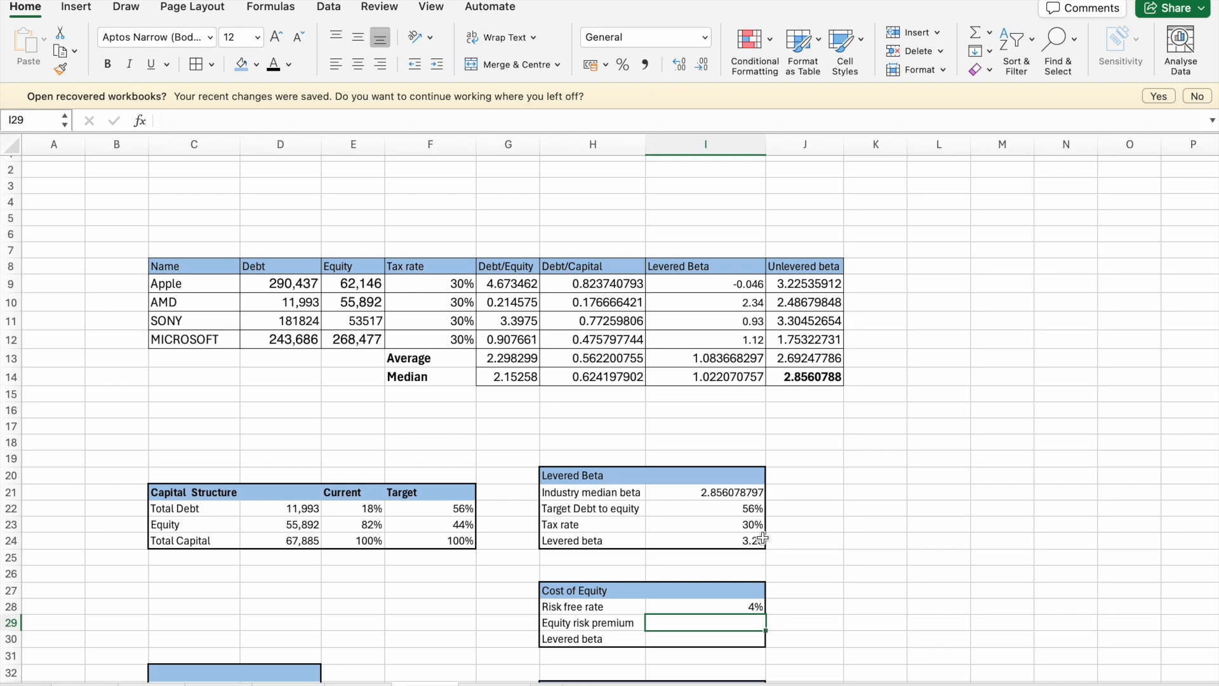
scroll(720, 522, down, 5)
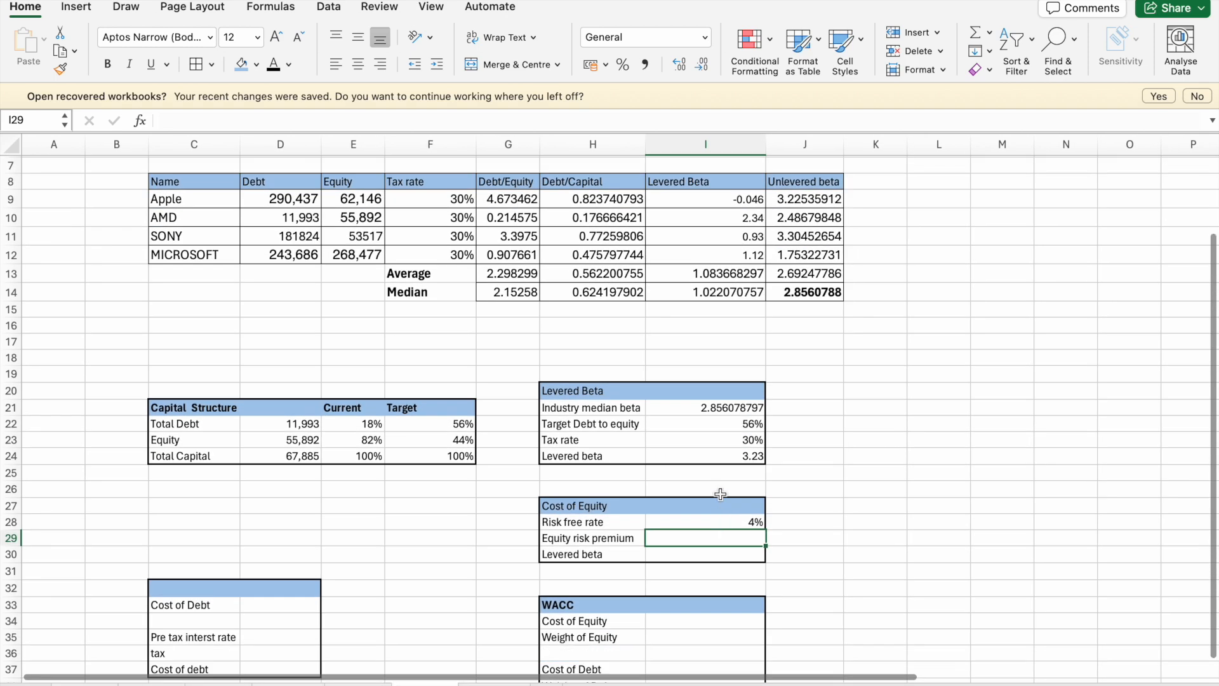
click(749, 455)
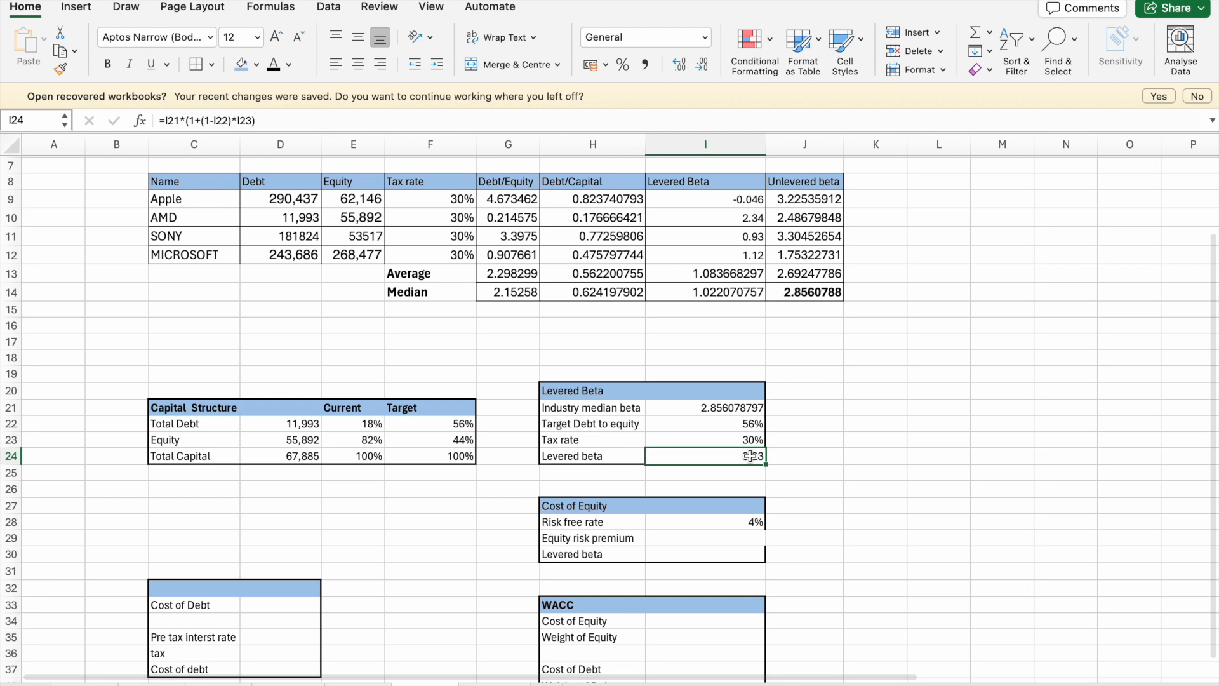
click(108, 66)
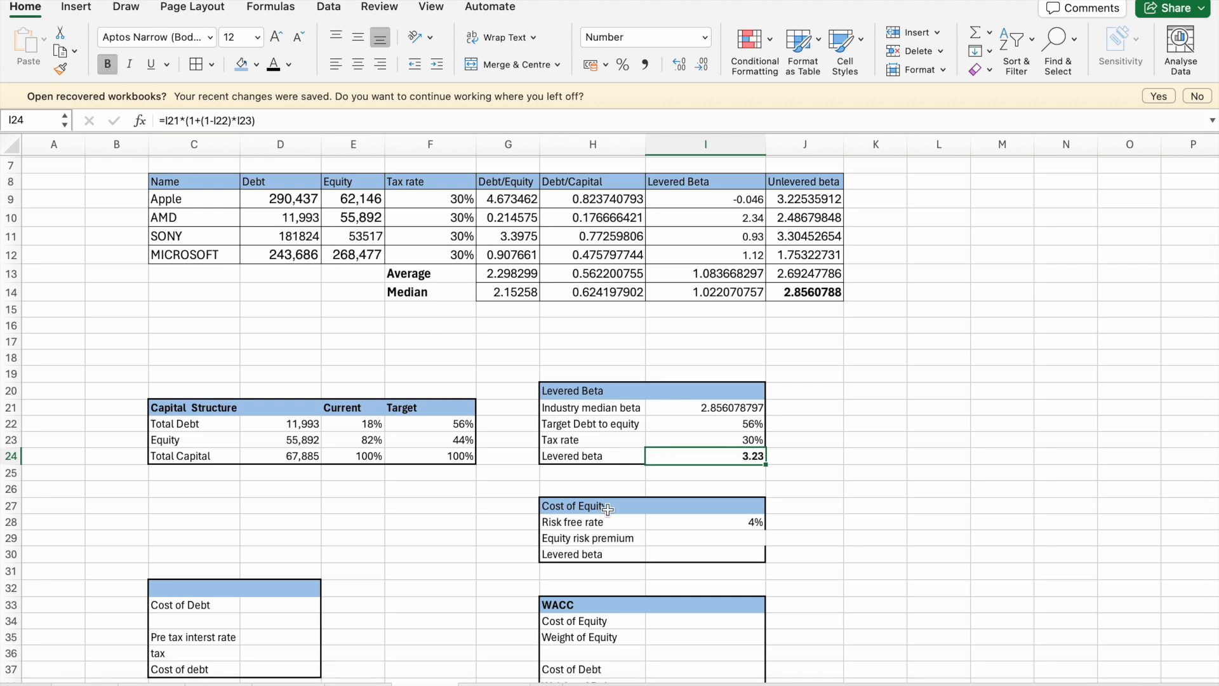
- Link the levered beta in I30 of the Cost of Equity table to the calculated levered beta in I24
click(697, 539)
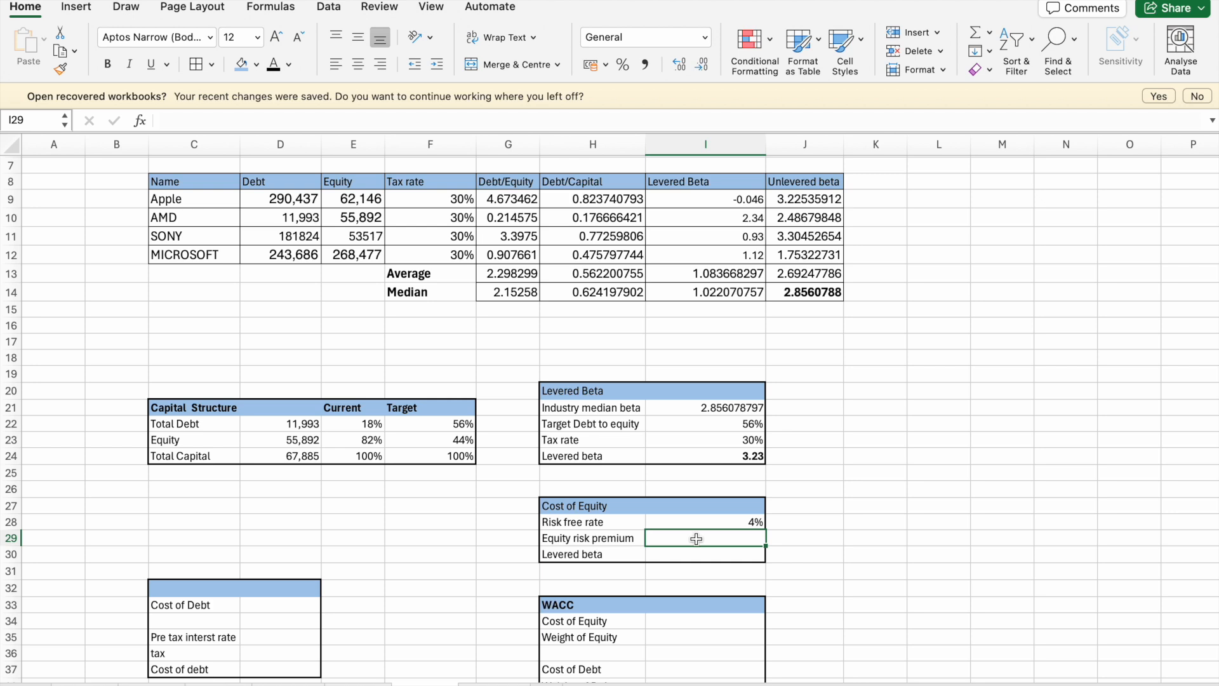
click(697, 552)
text(=)
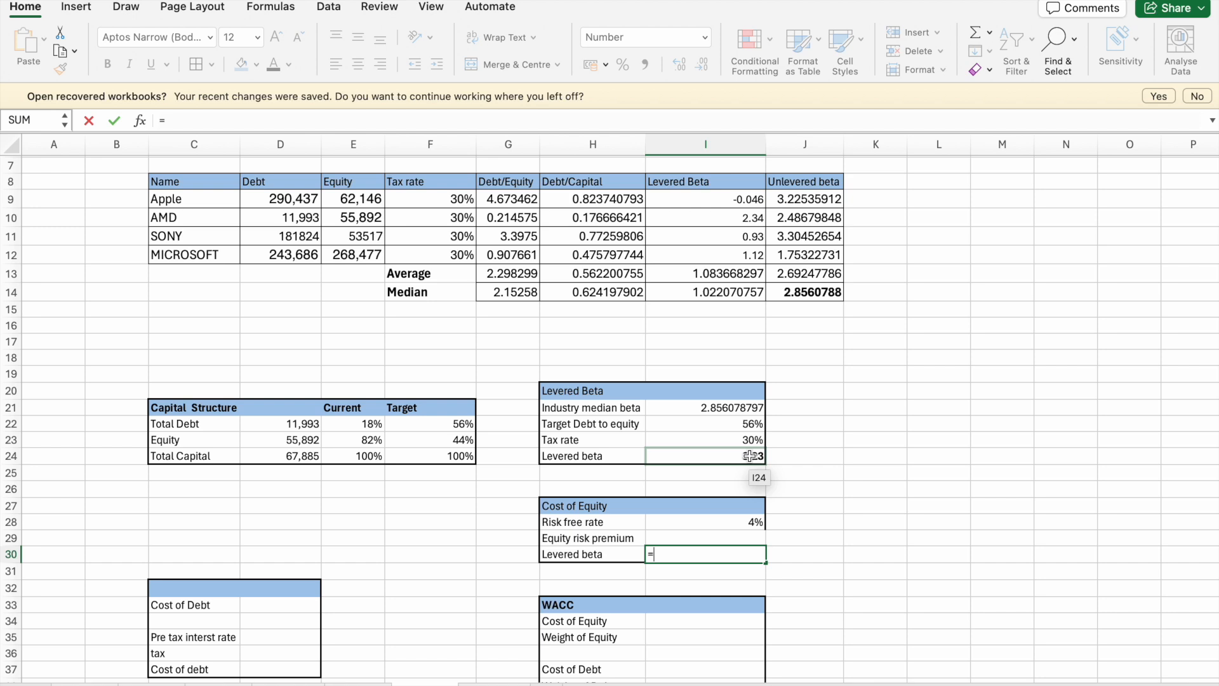
click(750, 456)
key(Return)
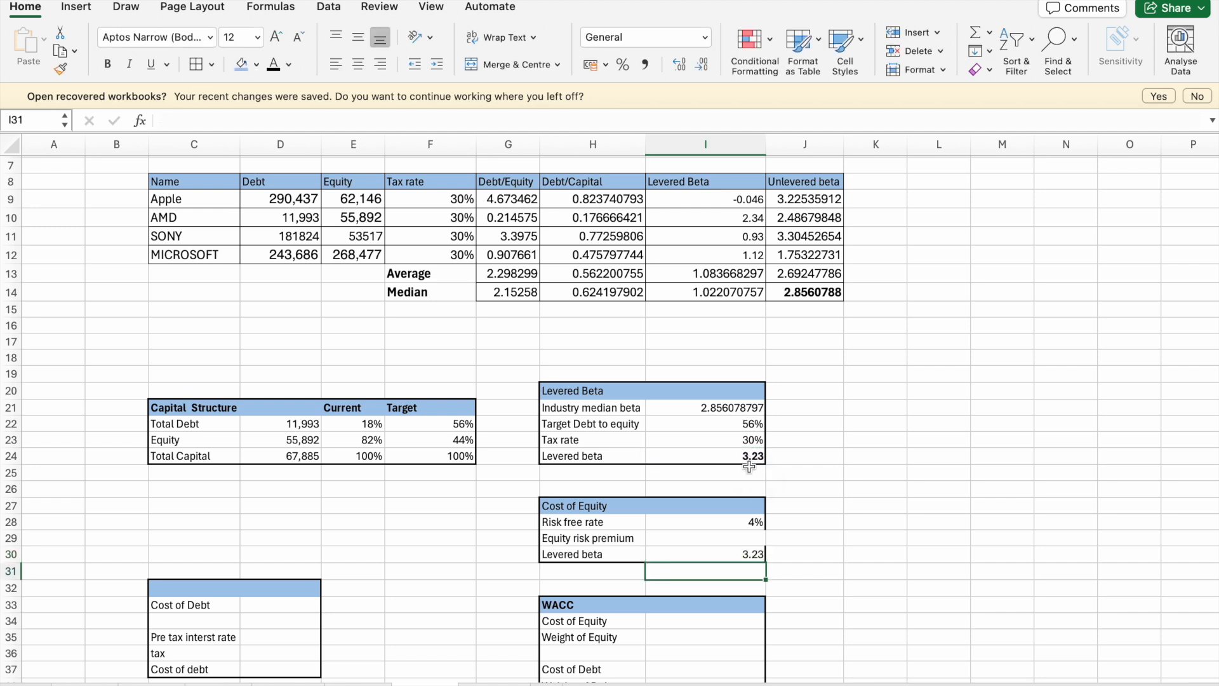
- Begin the equity risk premium formula in I29 with the risk free rate, as =I28+
click(727, 539)
text(=)
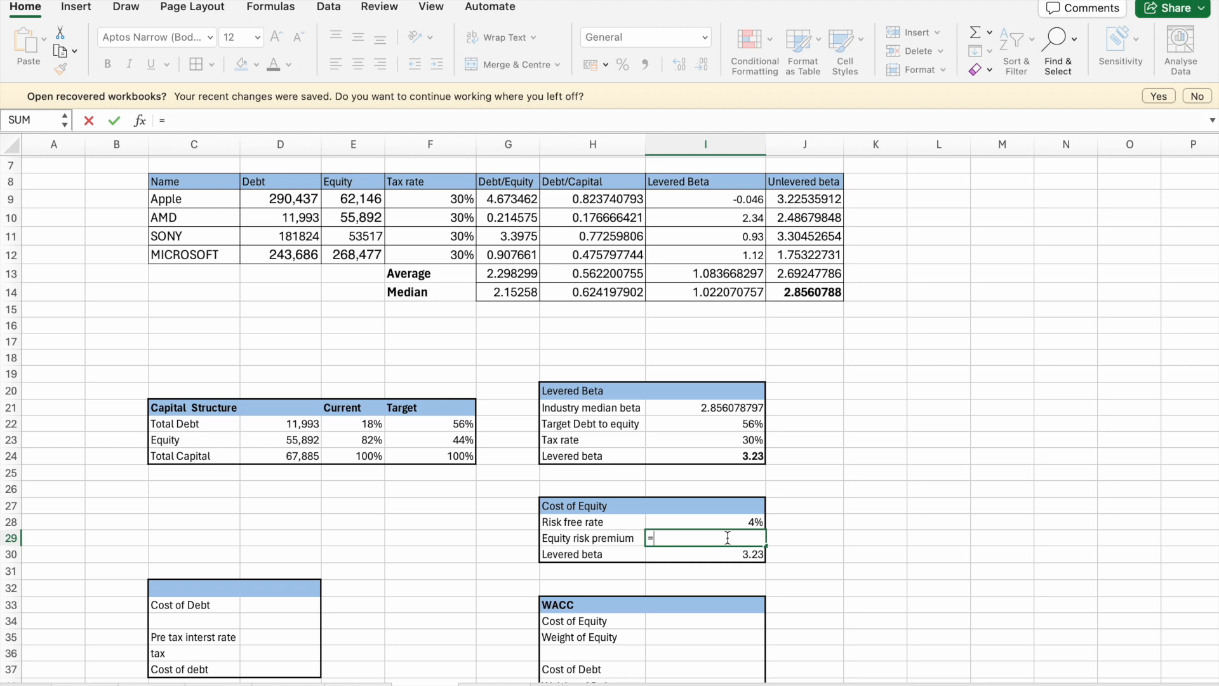
click(742, 523)
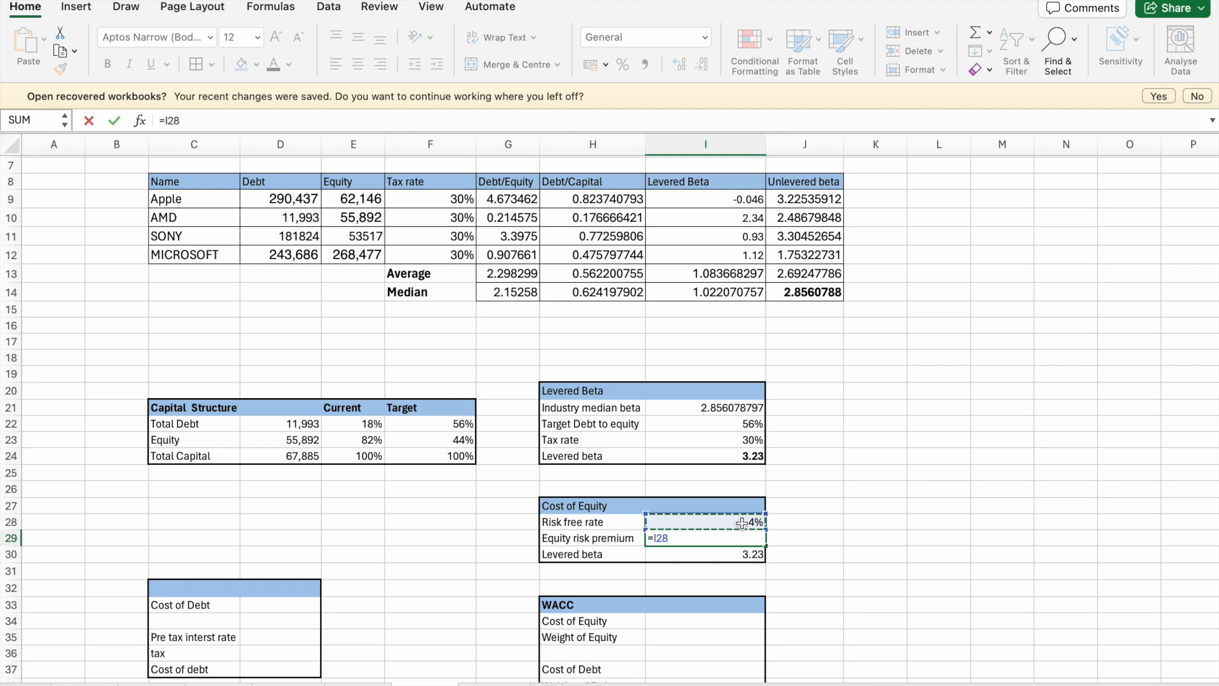
text(+)
- Switch to the Chrome browser and search Google in a new tab for "s&p 500 average yearly return"
key(ctrl+Up)
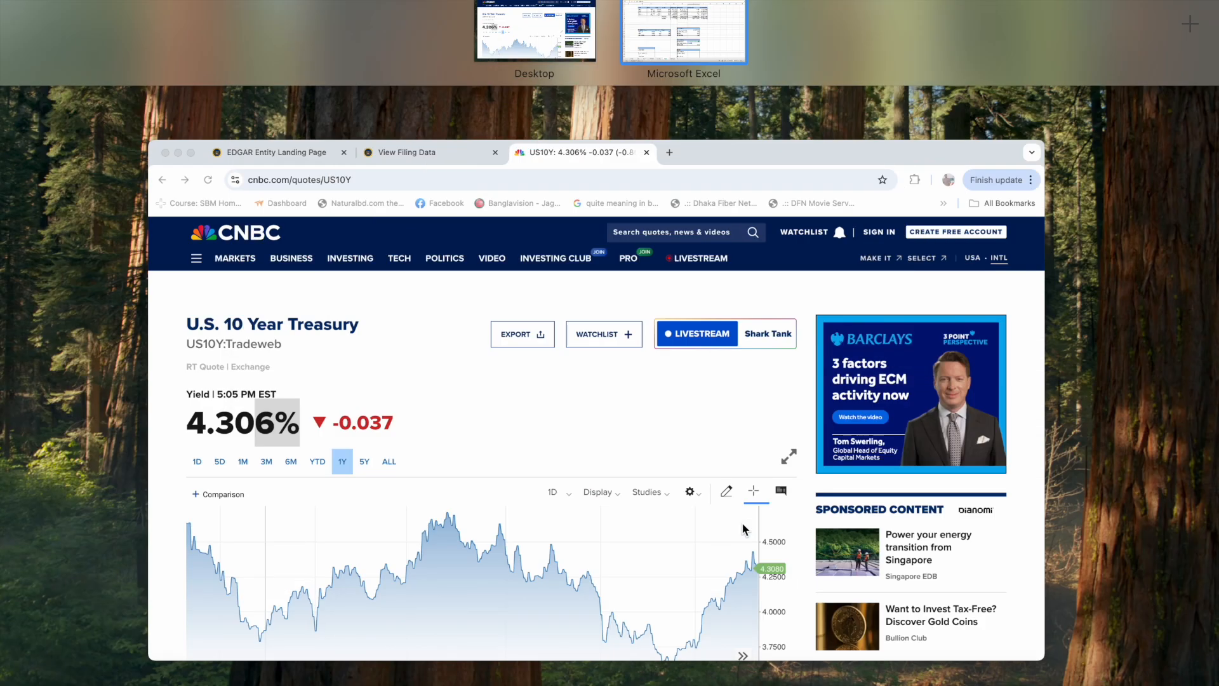
click(615, 471)
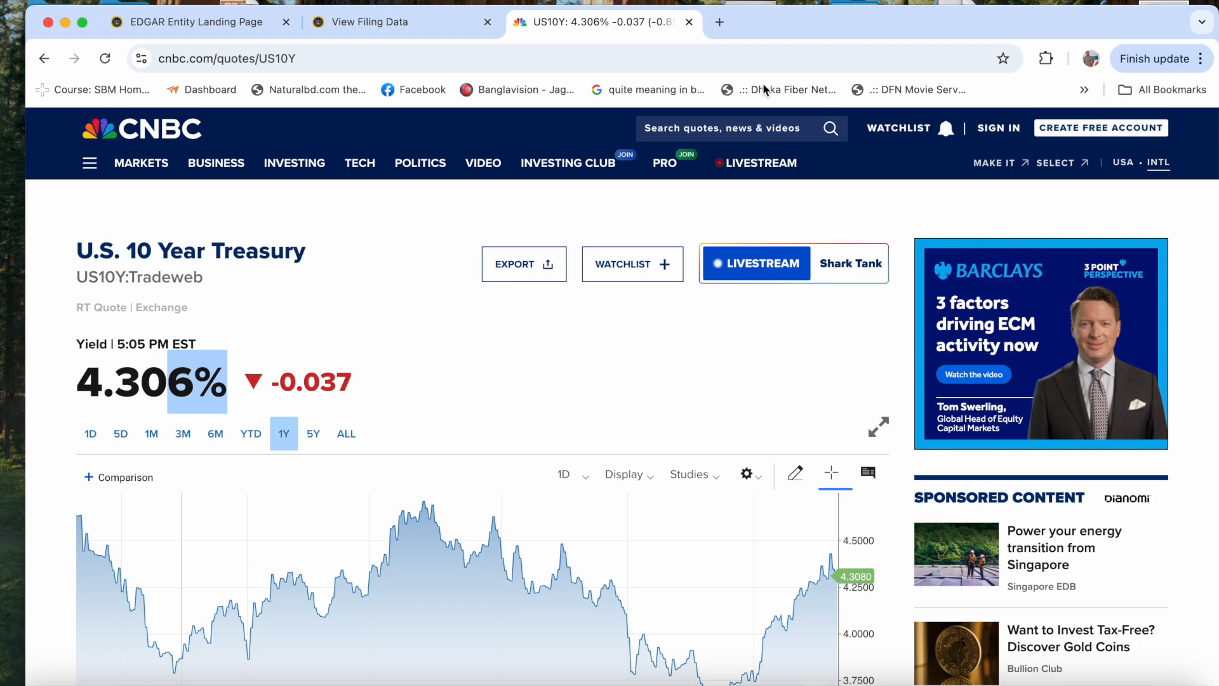
click(724, 25)
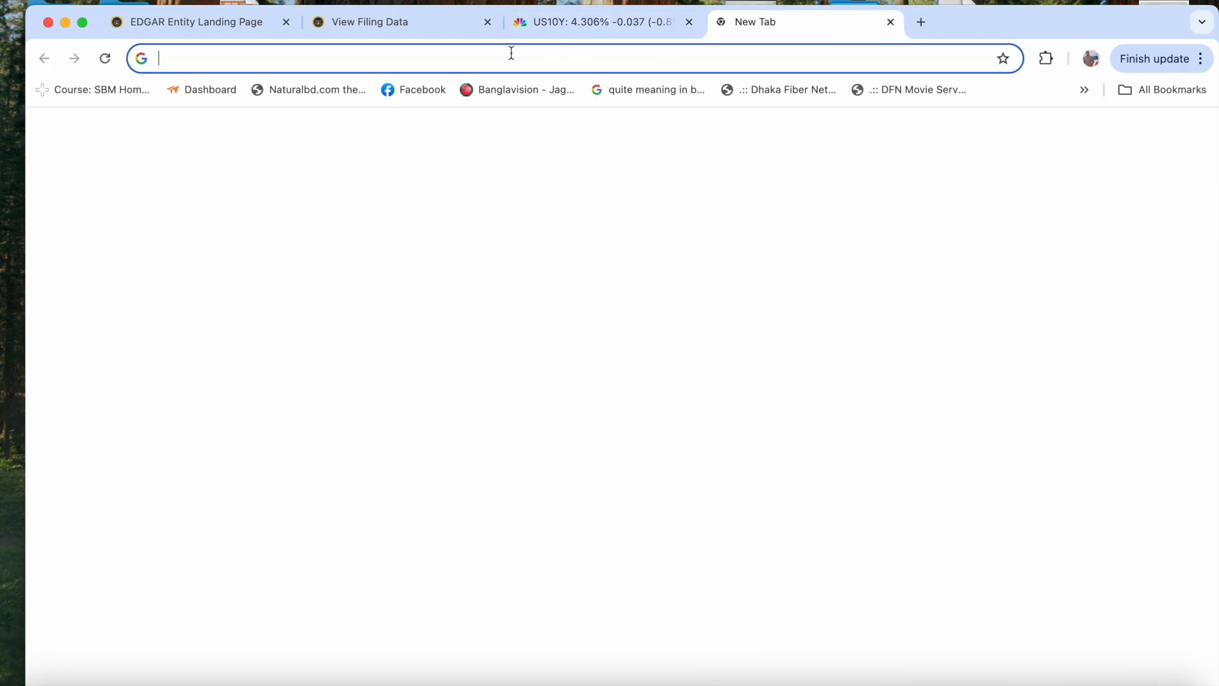
text(s)
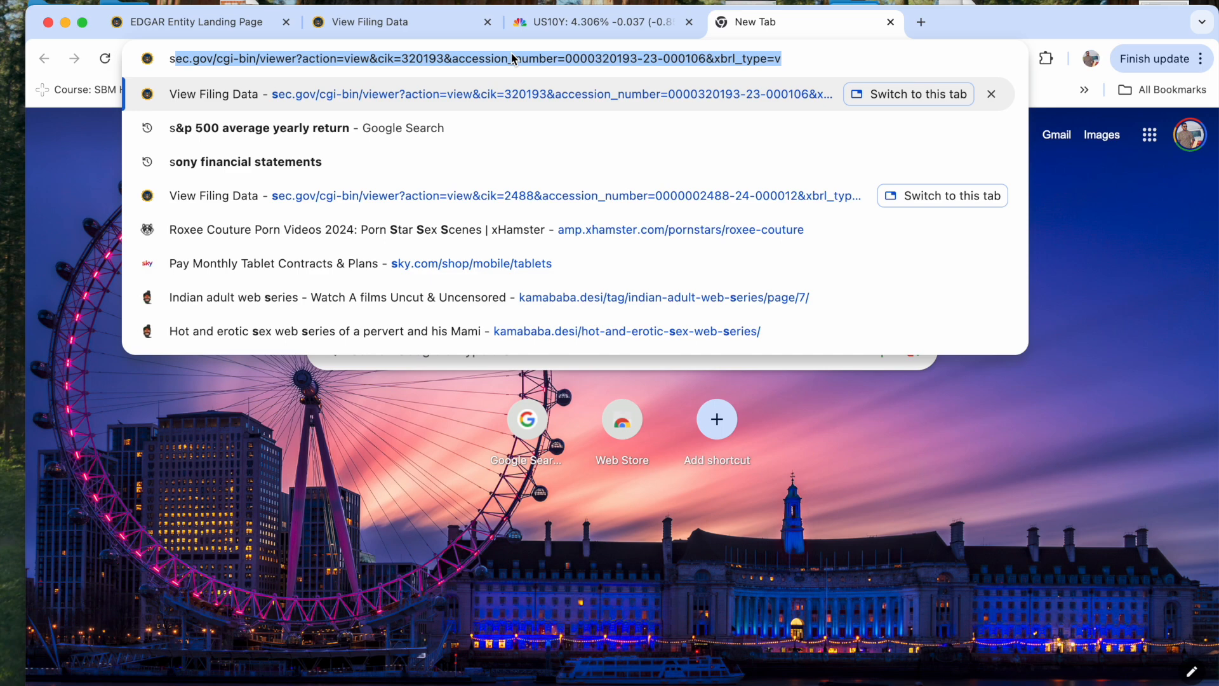
text(&p)
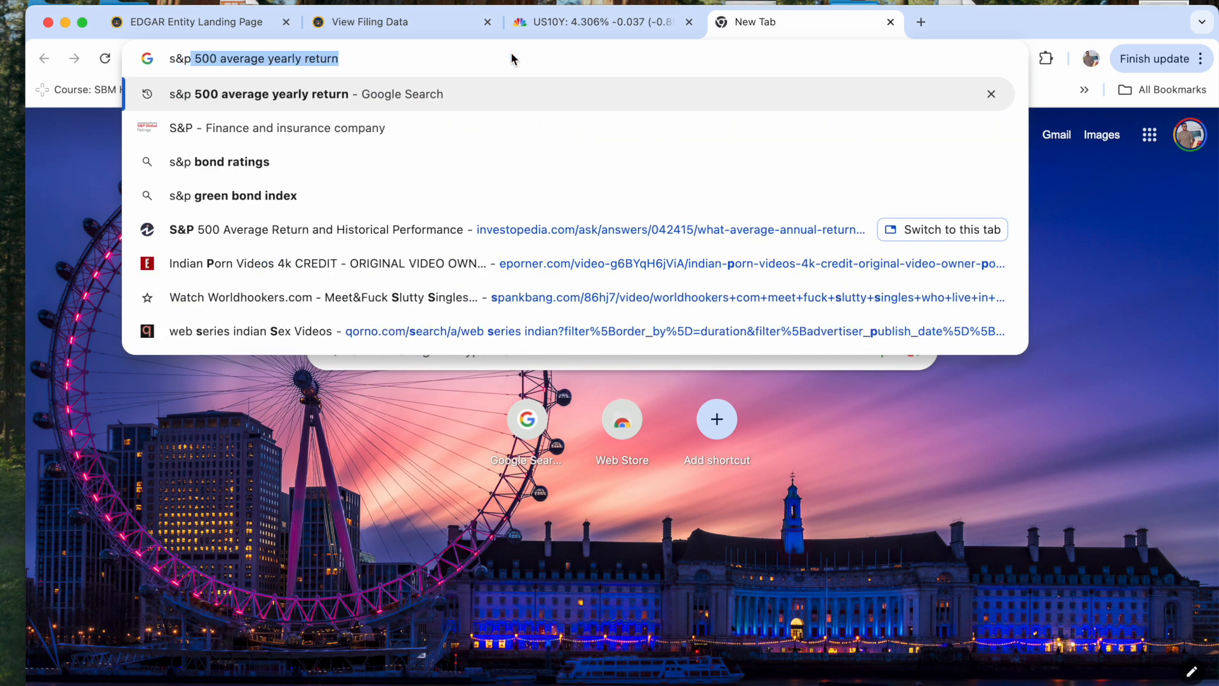
key(Return)
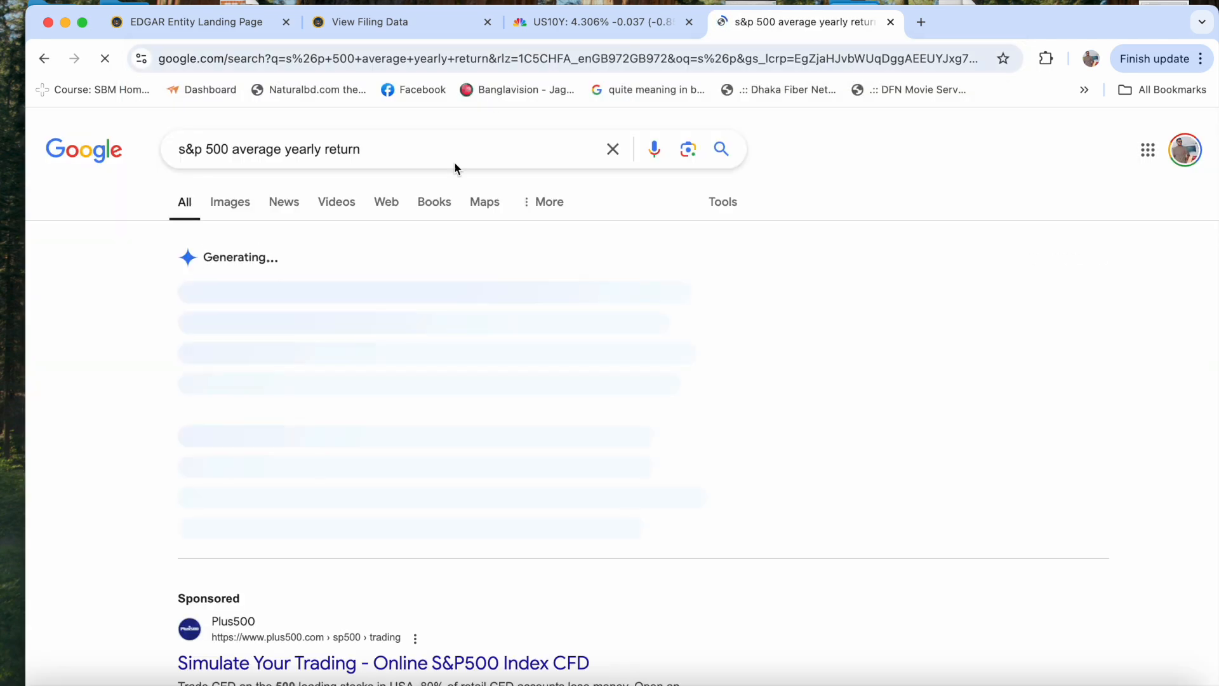
- Look through the search results and the overview for the S&P 500's long-term average annual return
scroll(359, 424, down, 9)
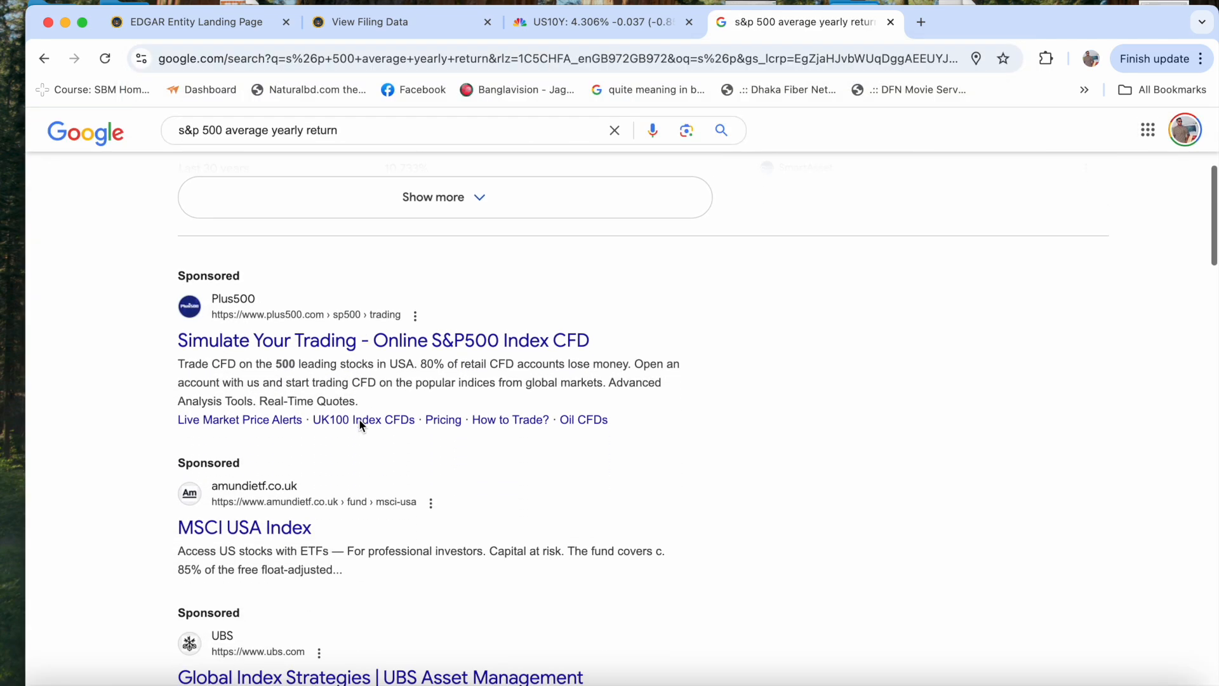
scroll(360, 425, down, 3)
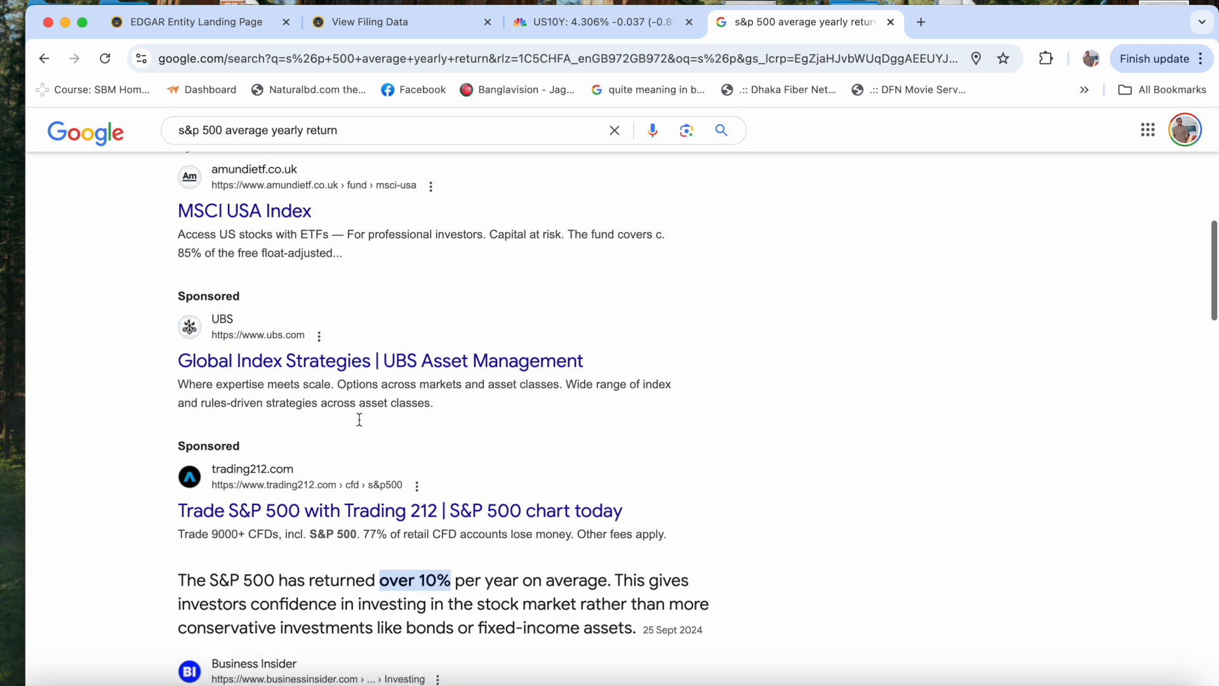
scroll(360, 425, down, 1)
scroll(359, 425, down, 2)
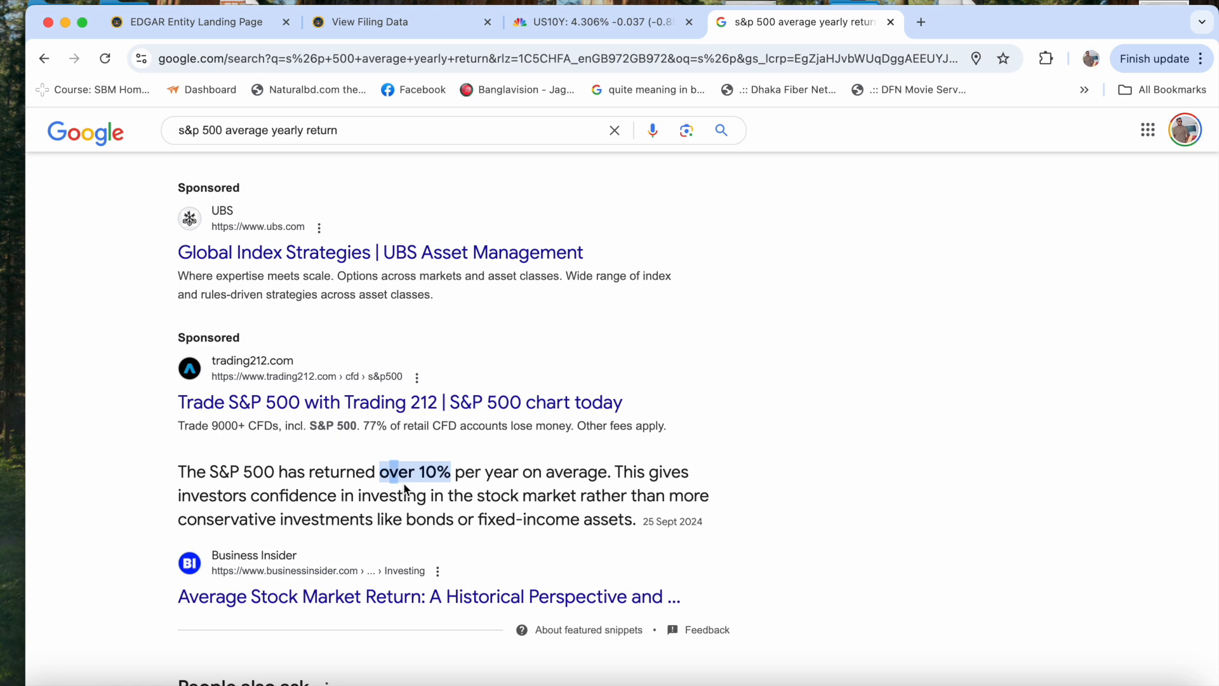
drag(380, 472, 449, 489)
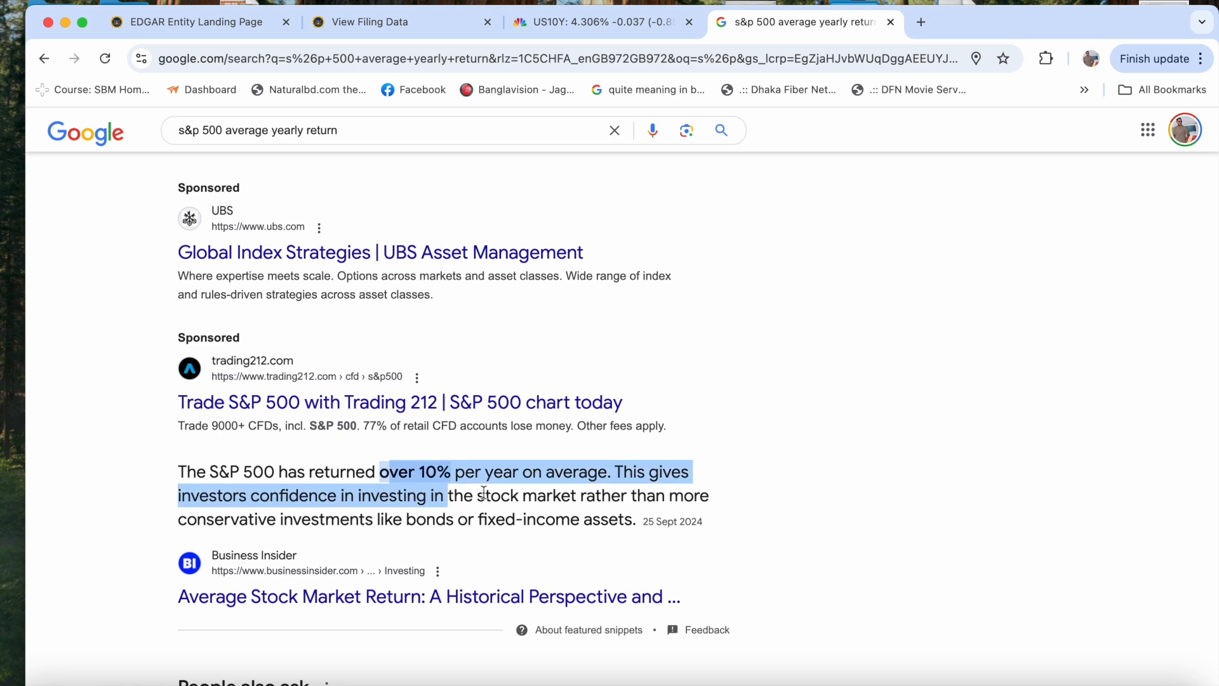
scroll(489, 496, down, 5)
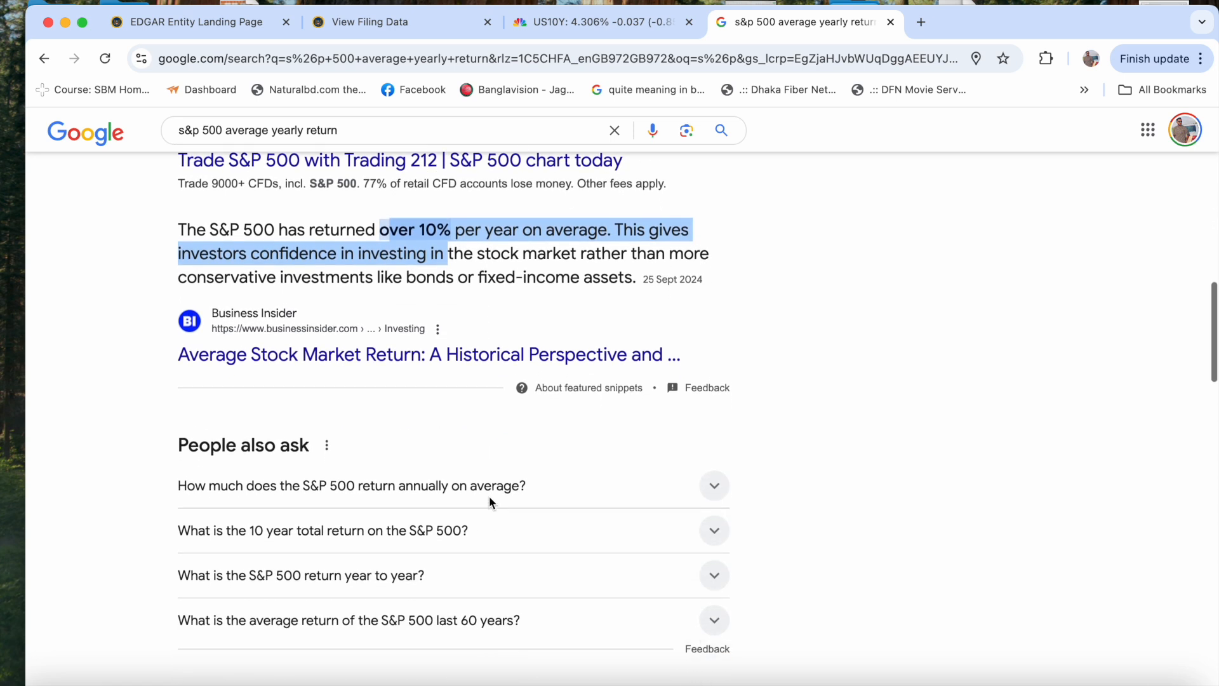
scroll(491, 503, down, 5)
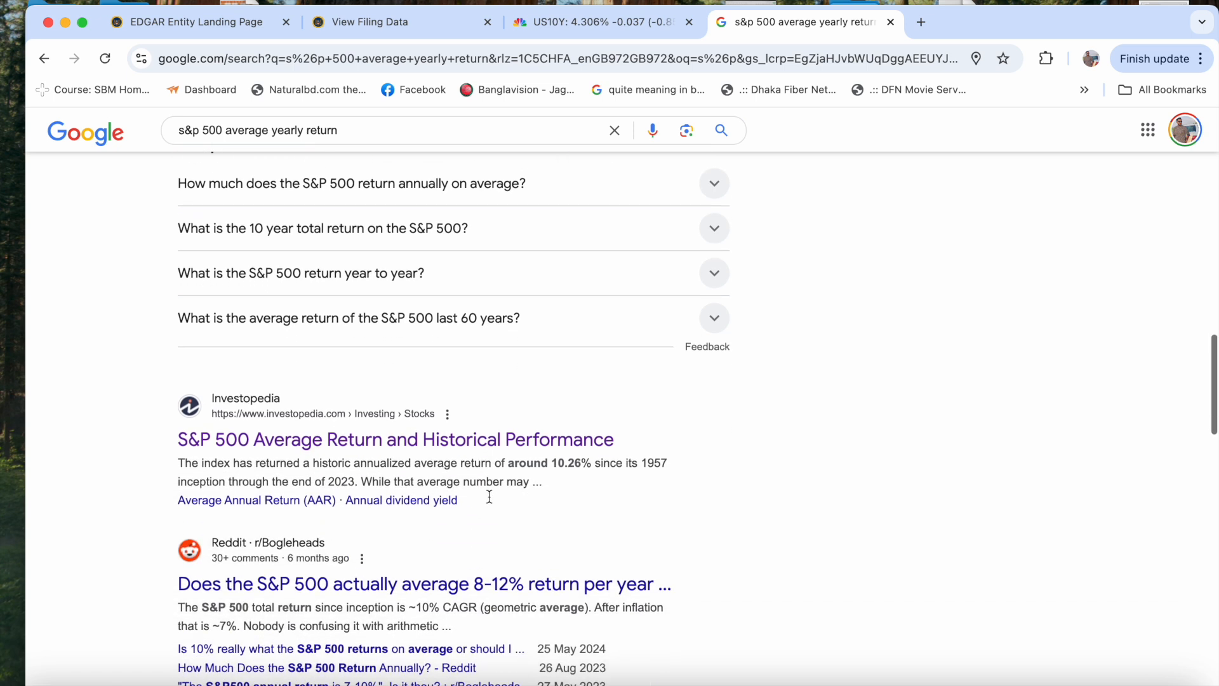
scroll(489, 496, down, 1)
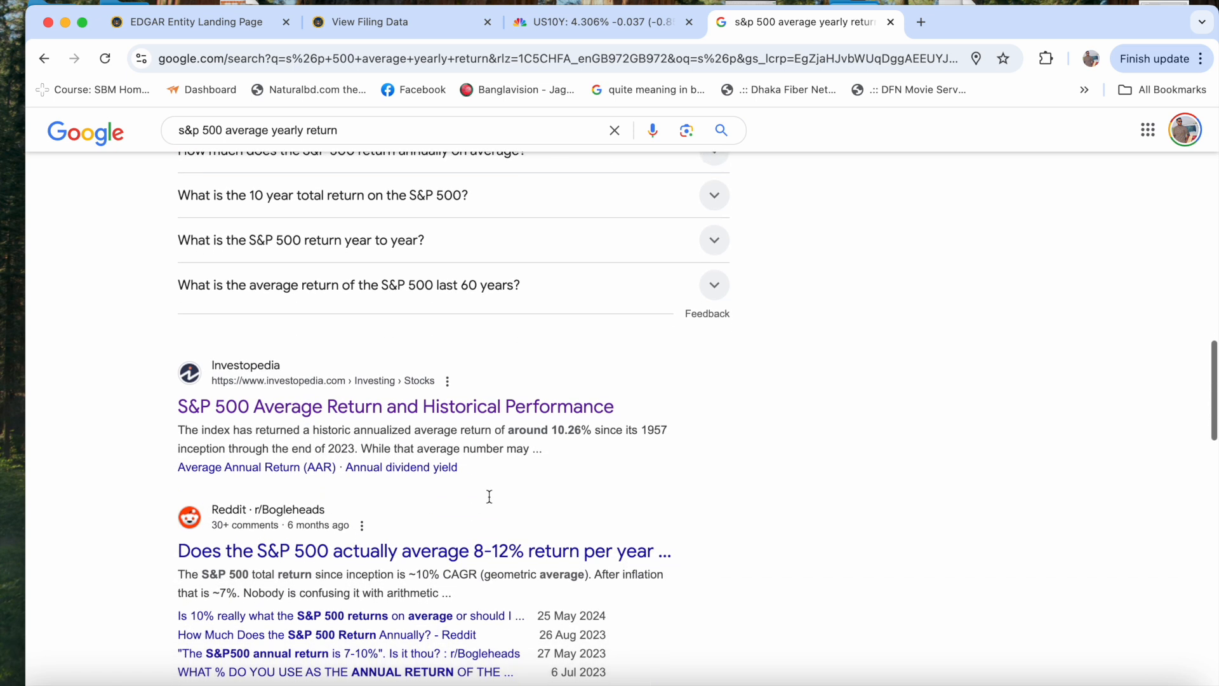
mouse_move(559, 428)
mouse_down()
mouse_move(623, 436)
mouse_move(574, 443)
mouse_up()
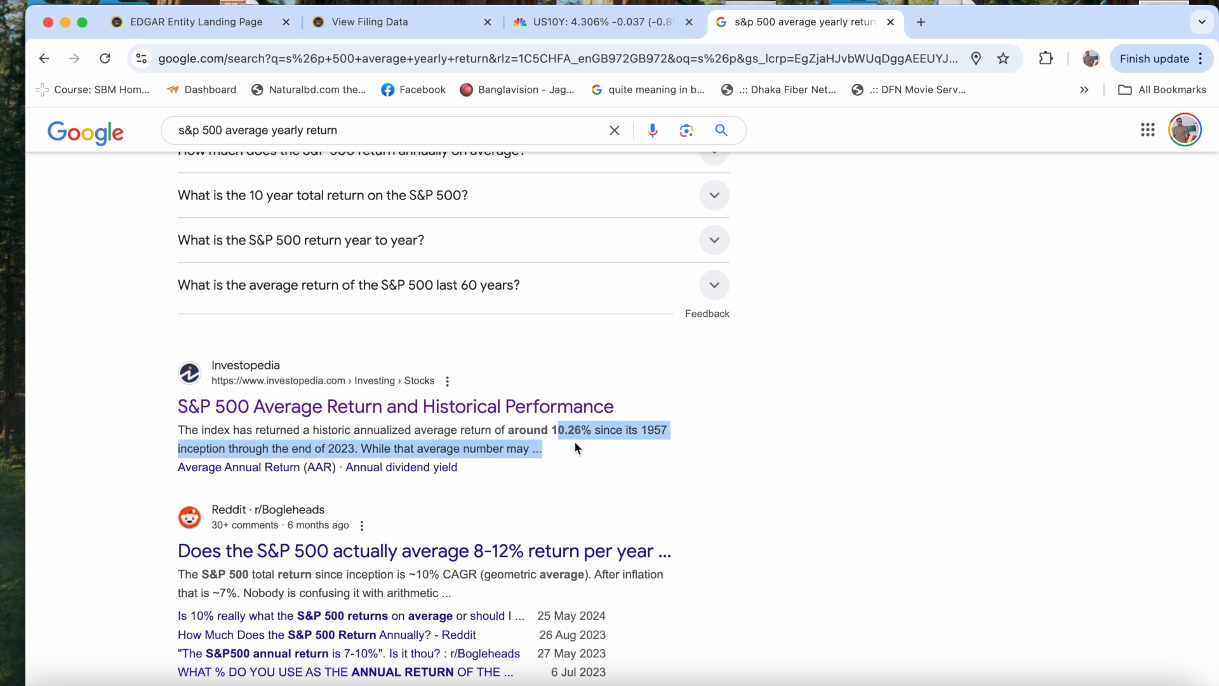
scroll(574, 444, up, 5)
scroll(575, 448, up, 1)
mouse_move(423, 275)
mouse_down()
mouse_move(488, 269)
mouse_move(421, 291)
mouse_up()
scroll(421, 291, up, 10)
scroll(424, 291, up, 4)
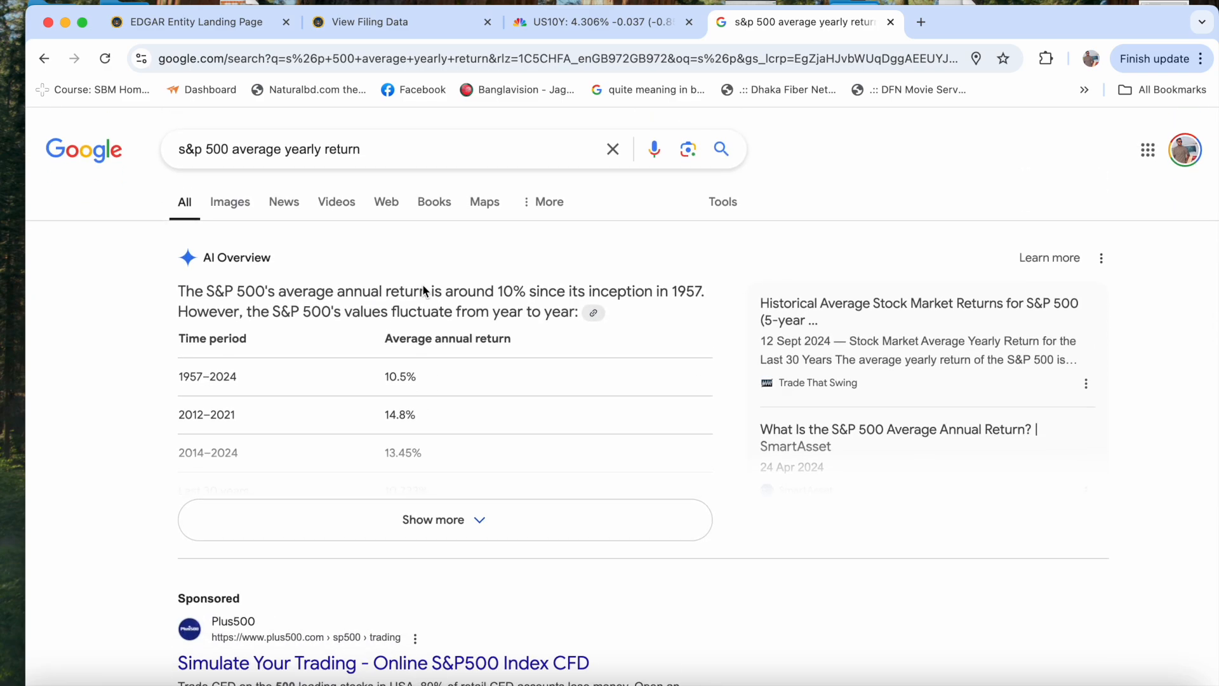
- Switch back to Excel and complete the equity risk premium formula in I29 as =I28+(I28-I28)*I30
key(ctrl+Up)
click(685, 24)
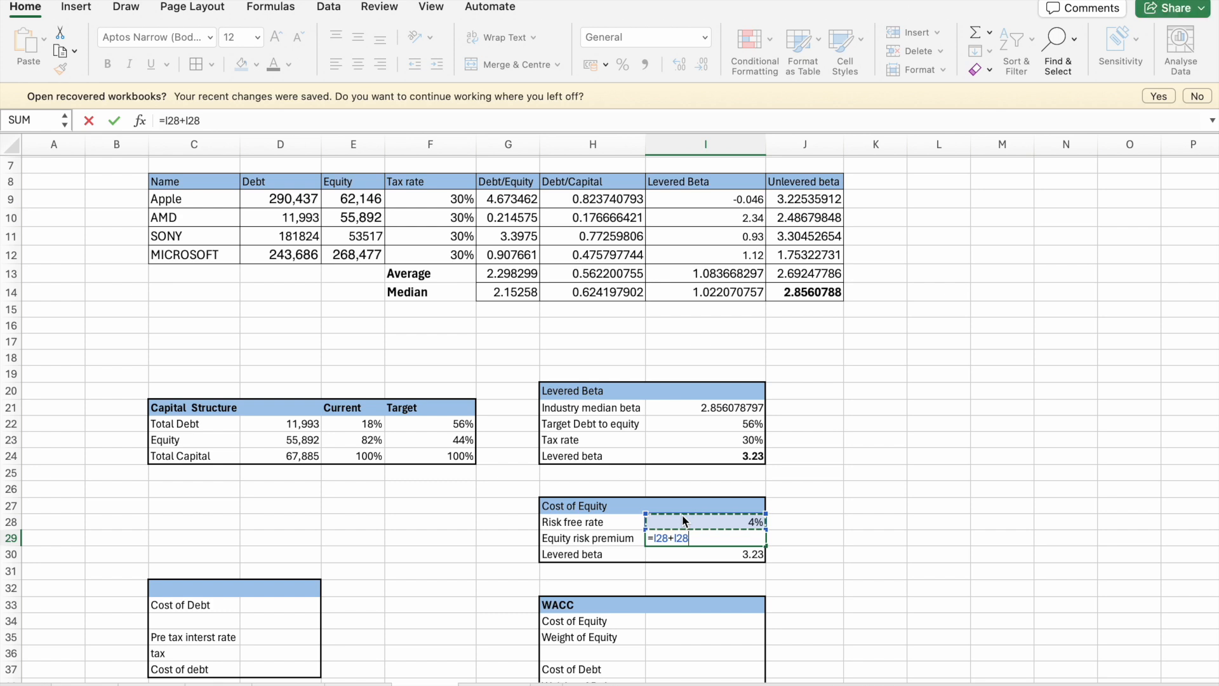
click(703, 540)
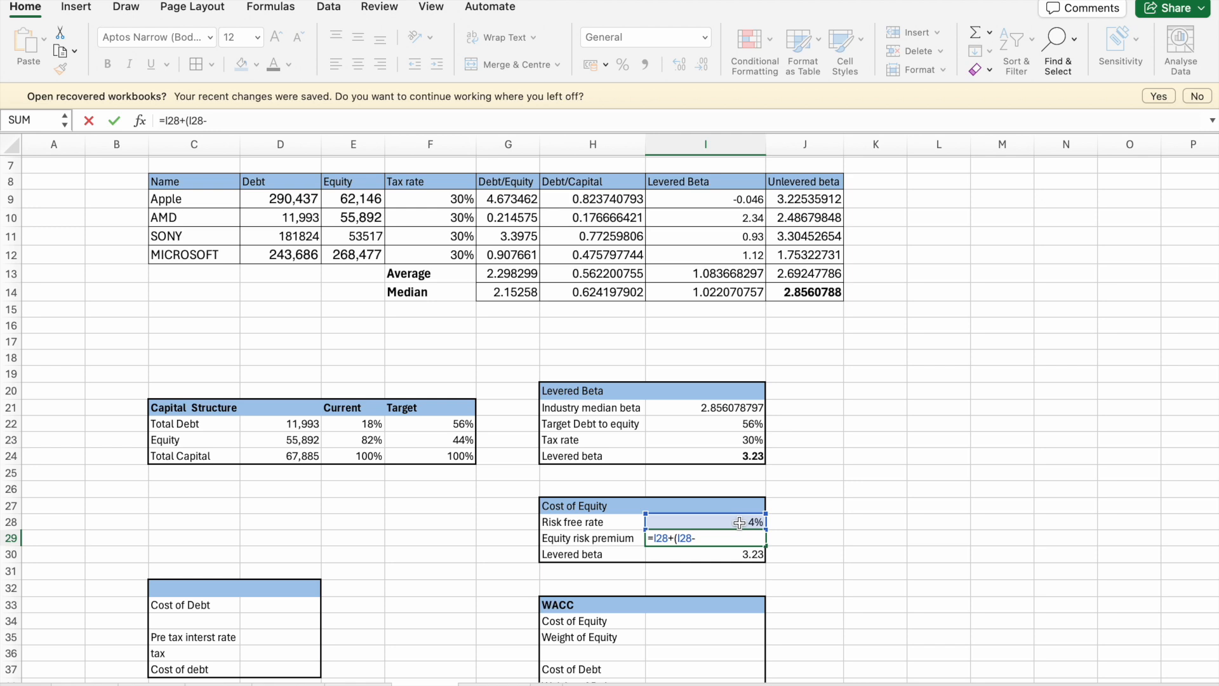
click(739, 522)
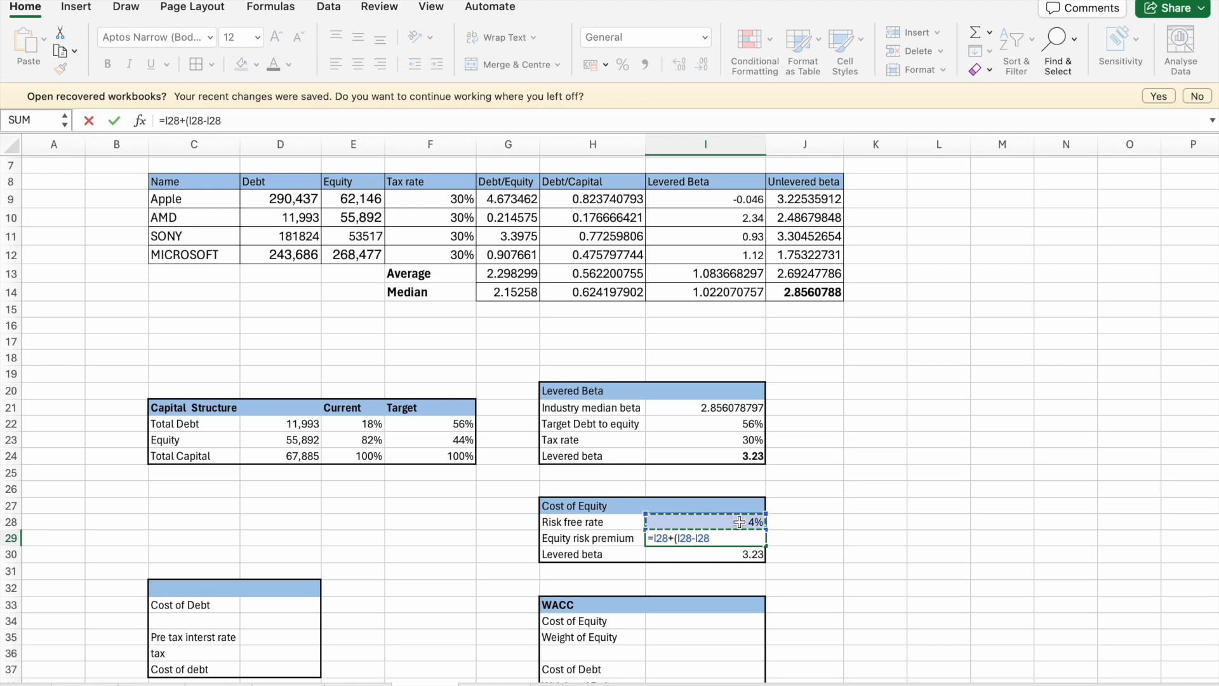
text())
click(749, 555)
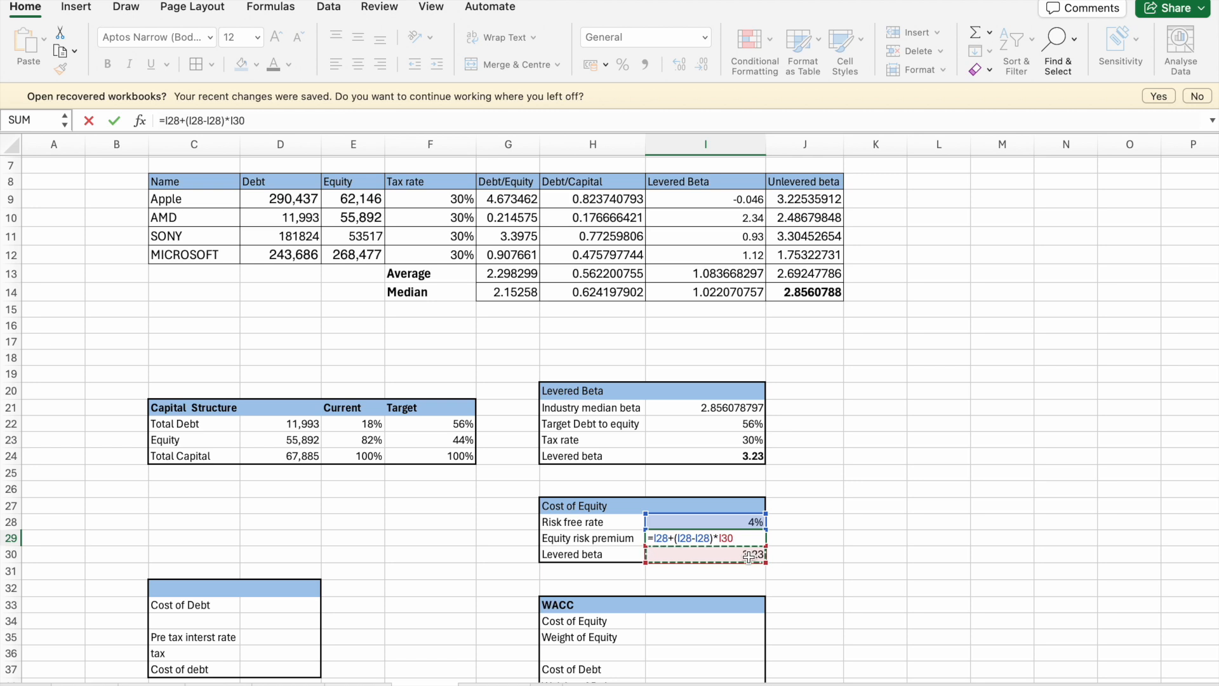
key(Return)
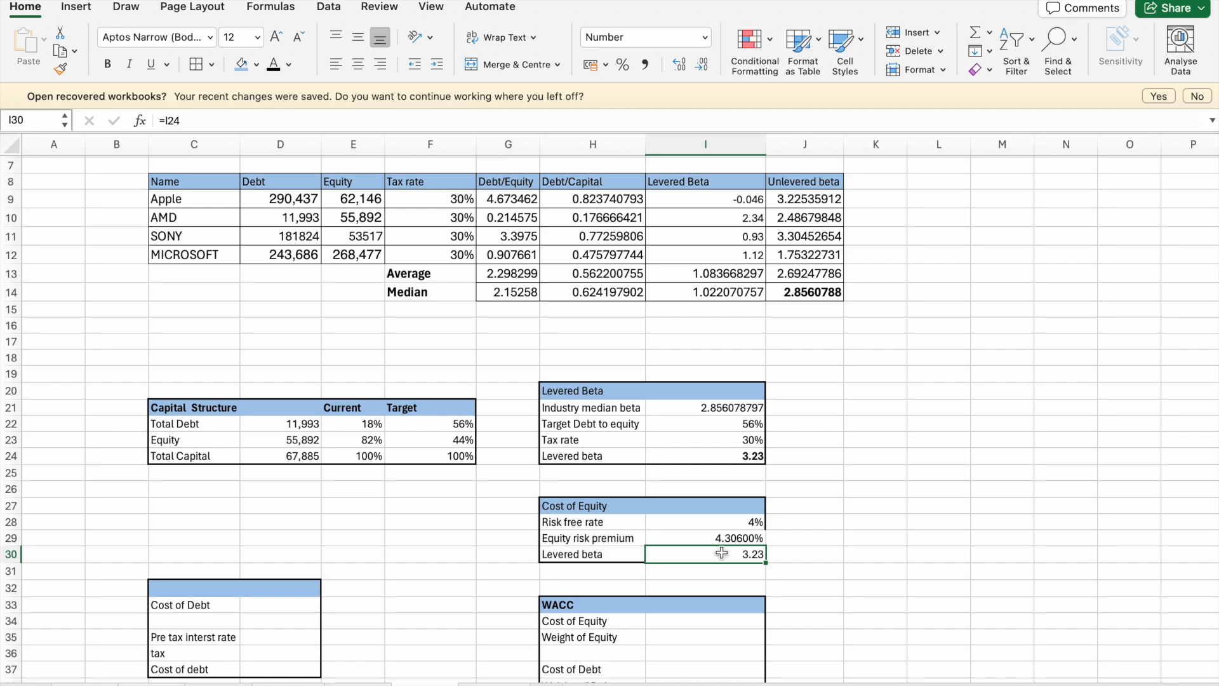
- Strip the equity risk premium formula in I29 back to its equals sign
scroll(723, 545, down, 2)
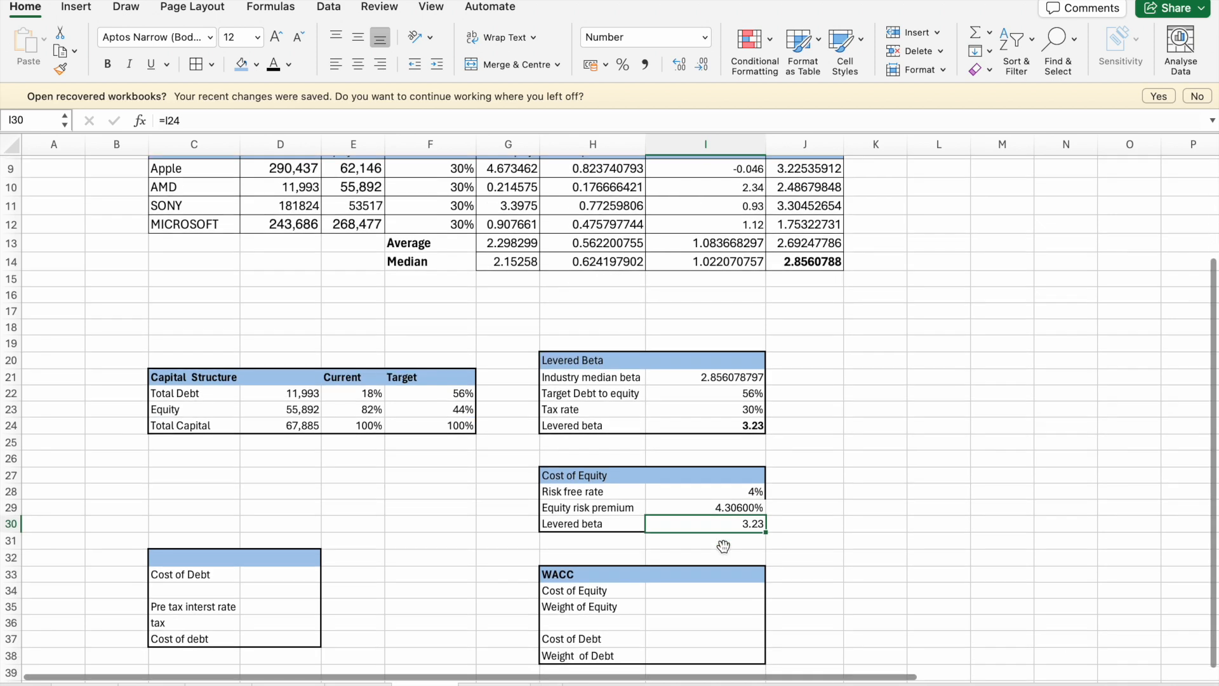
click(723, 508)
click(309, 122)
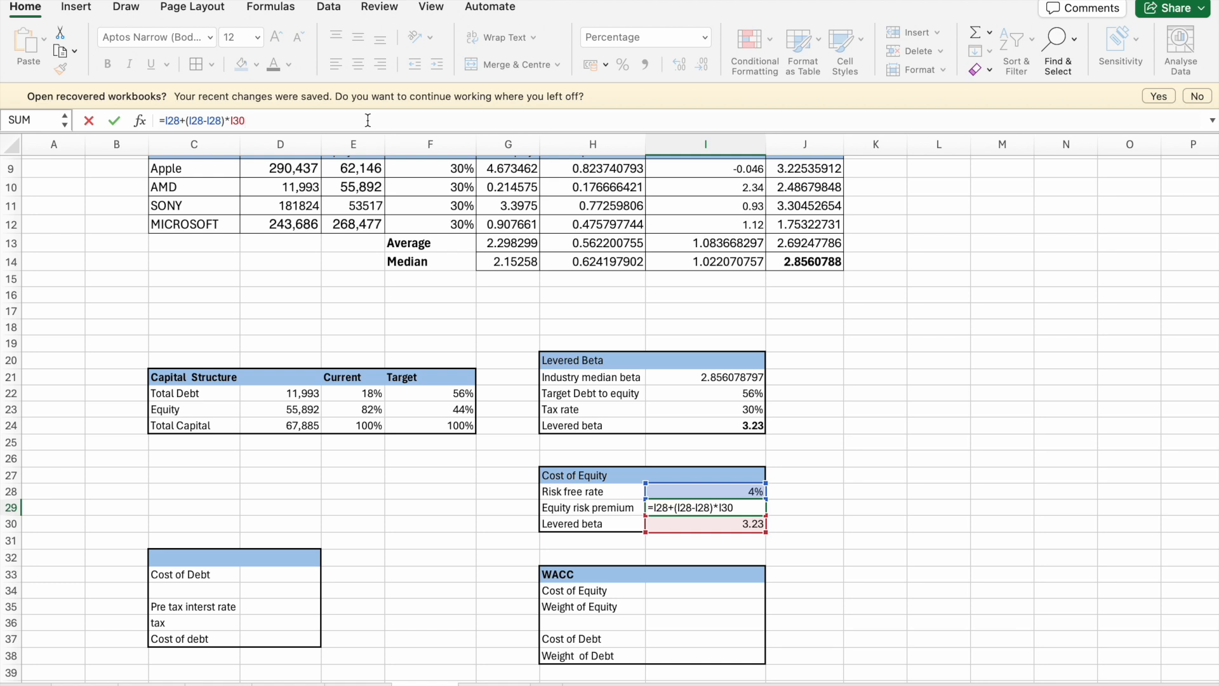
click(792, 549)
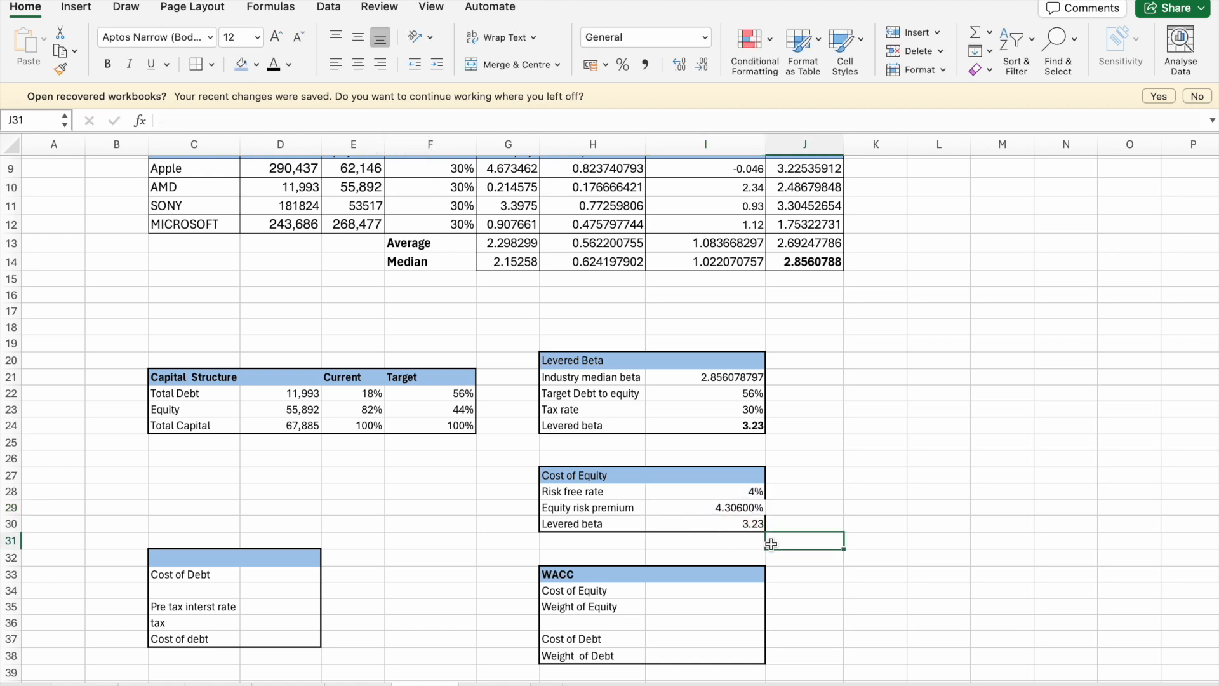
click(716, 511)
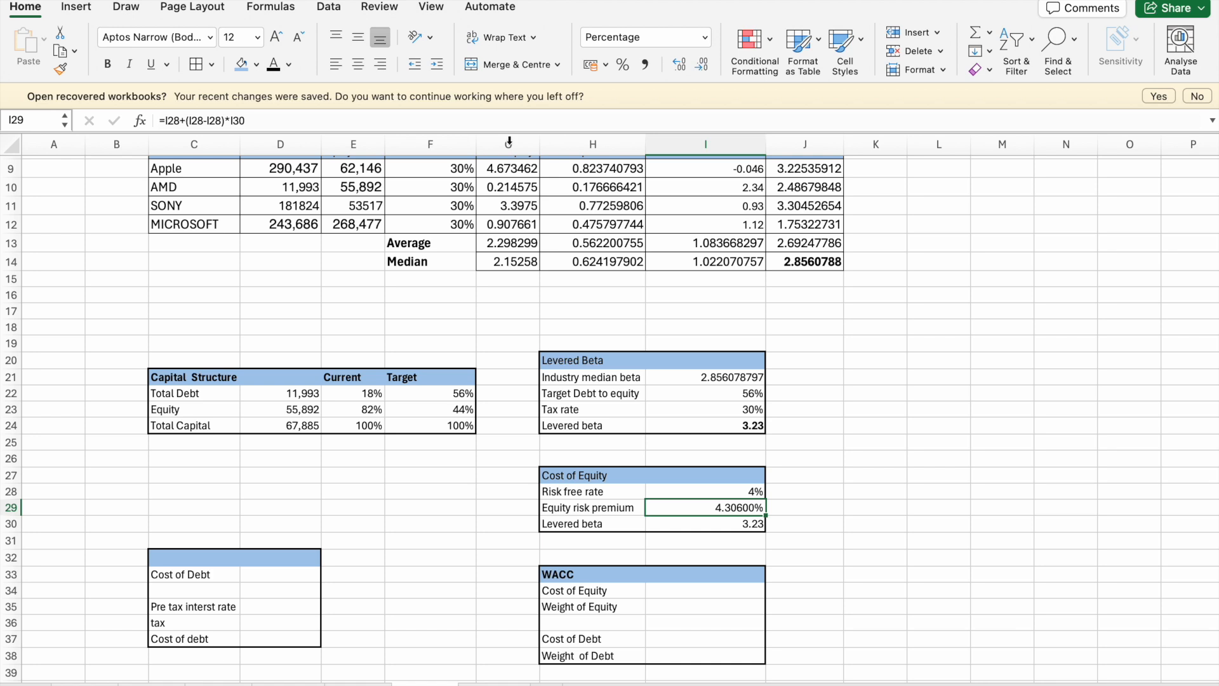
drag(368, 123, 166, 109)
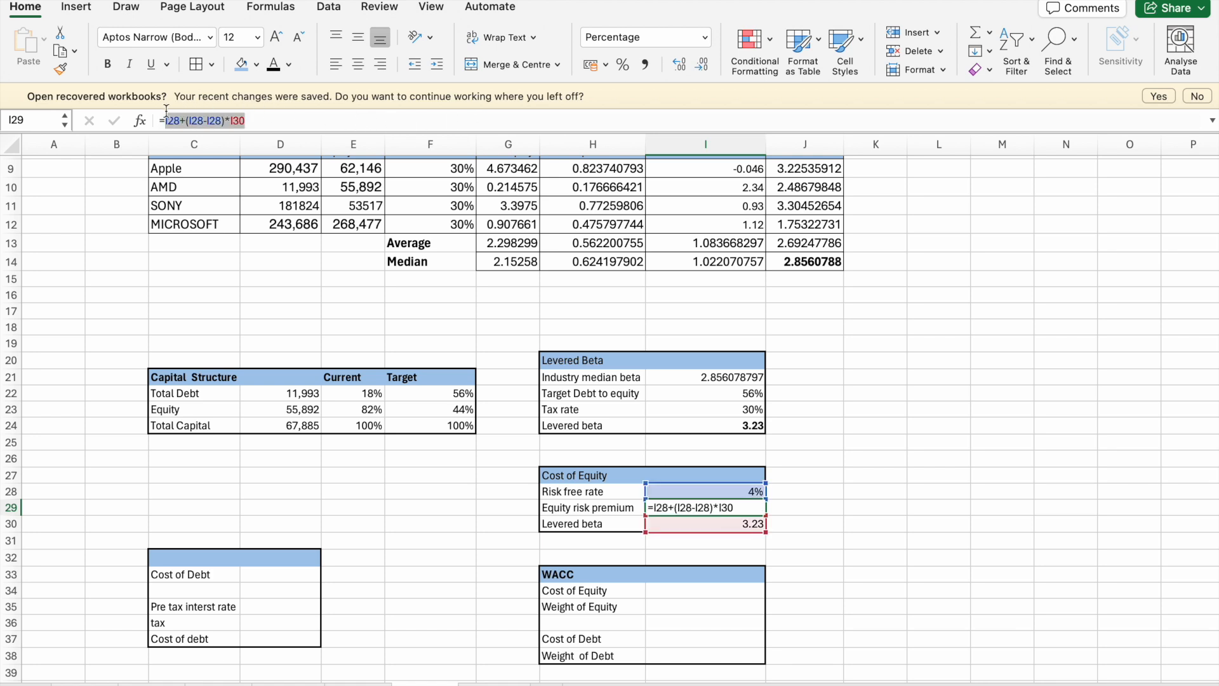
key(BackSpace)
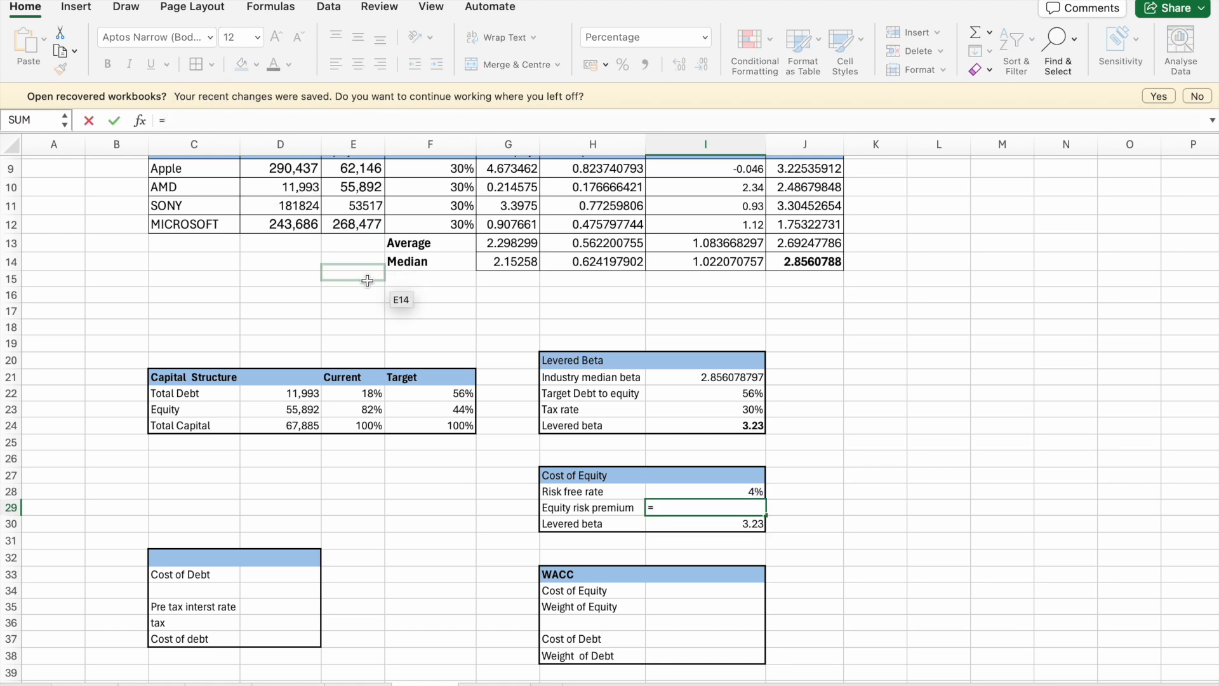
- Enter the equity risk premium in I29 as =I28+(.10-I28)*I30, using the 10% market return
click(737, 493)
text(+()
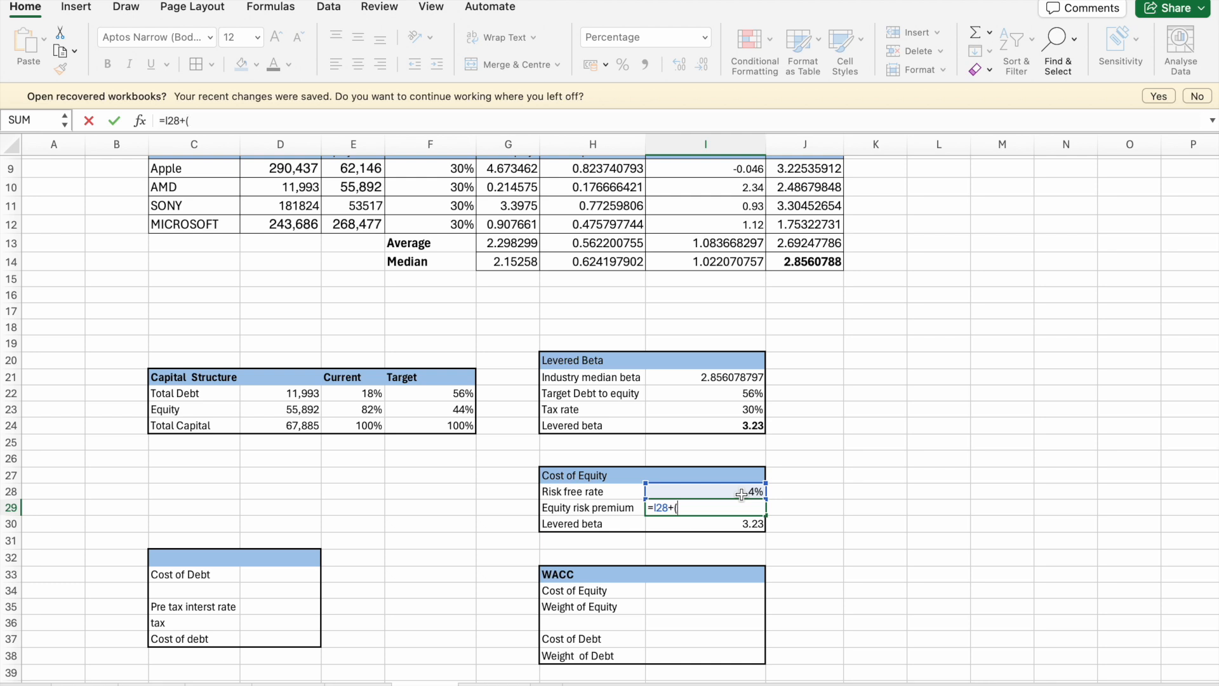
text(0)
key(BackSpace)
click(749, 491)
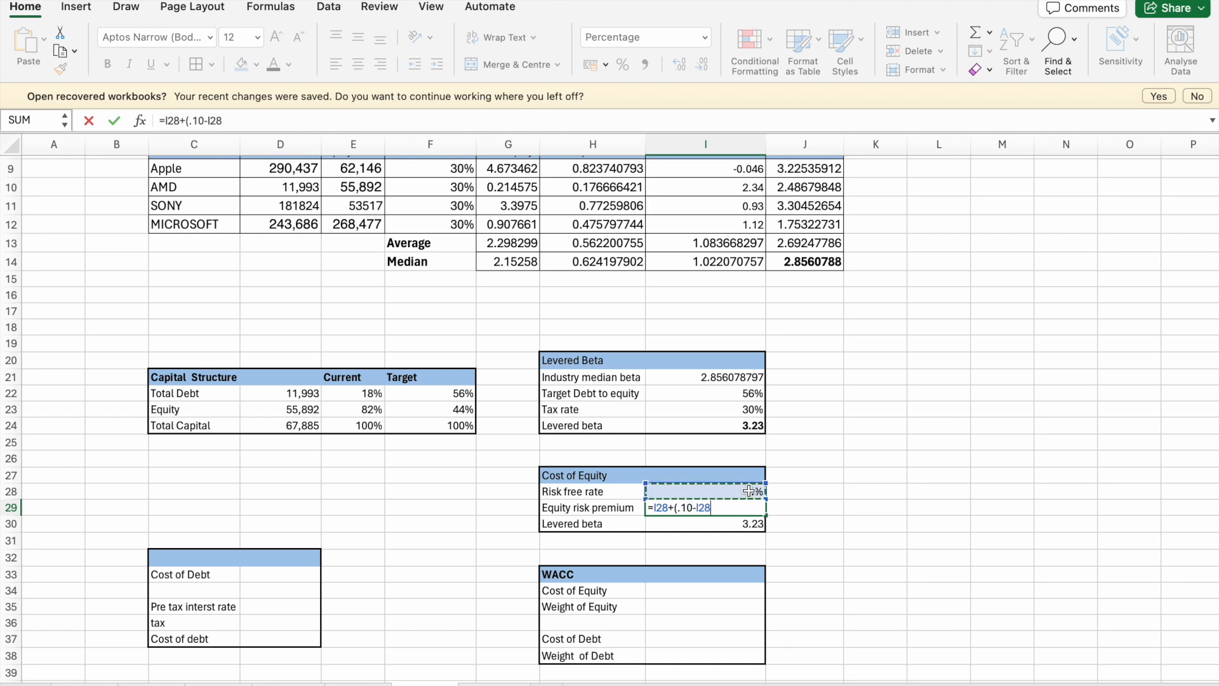
text()*)
click(755, 524)
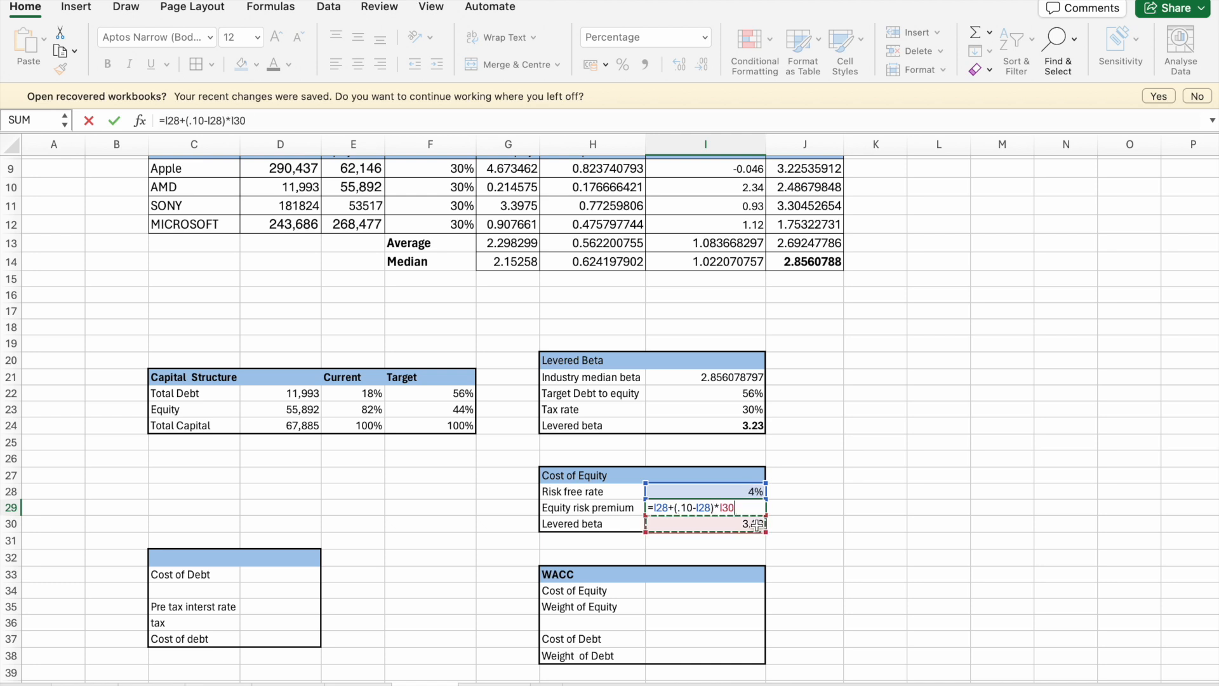
key(Return)
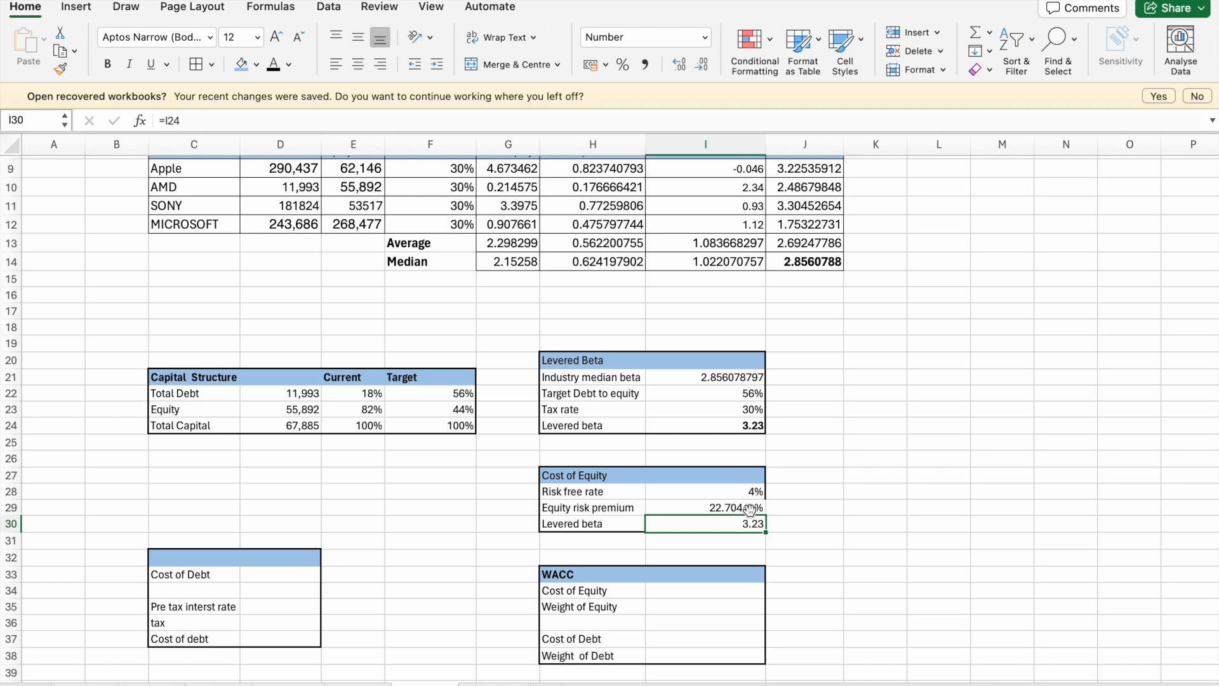
- Reduce the equity risk premium percentage in I29 to one decimal place
click(752, 509)
click(704, 64)
click(705, 64)
click(705, 64)
click(705, 64)
click(706, 64)
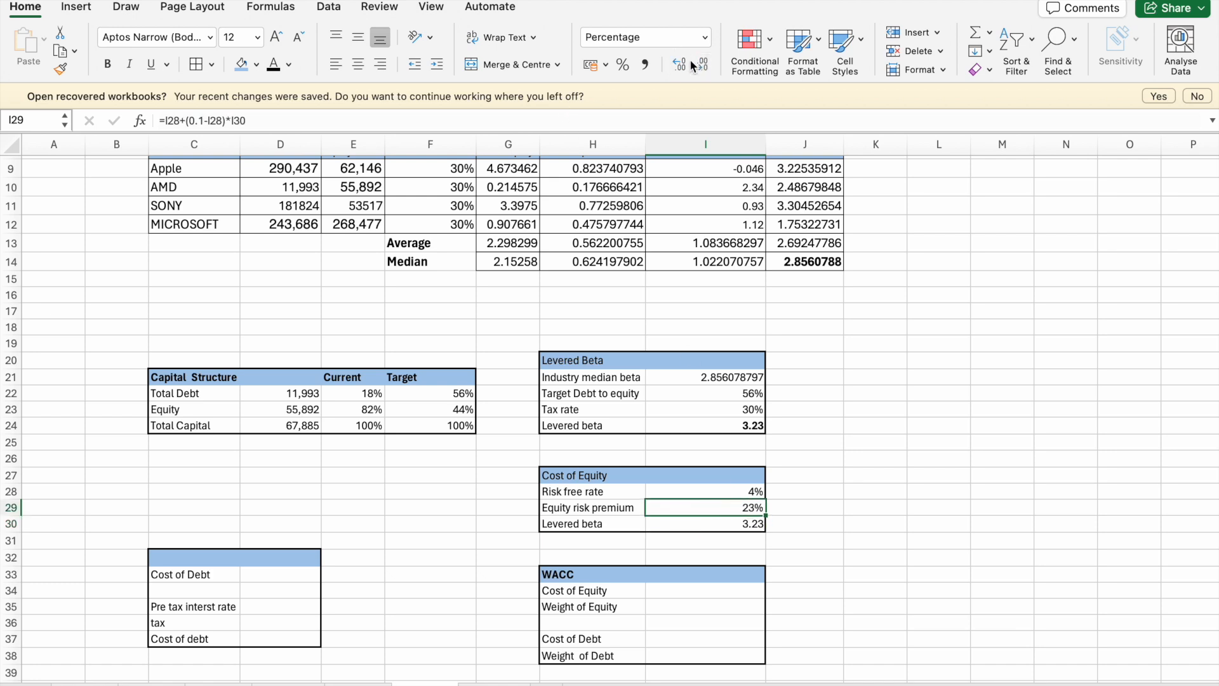
click(912, 477)
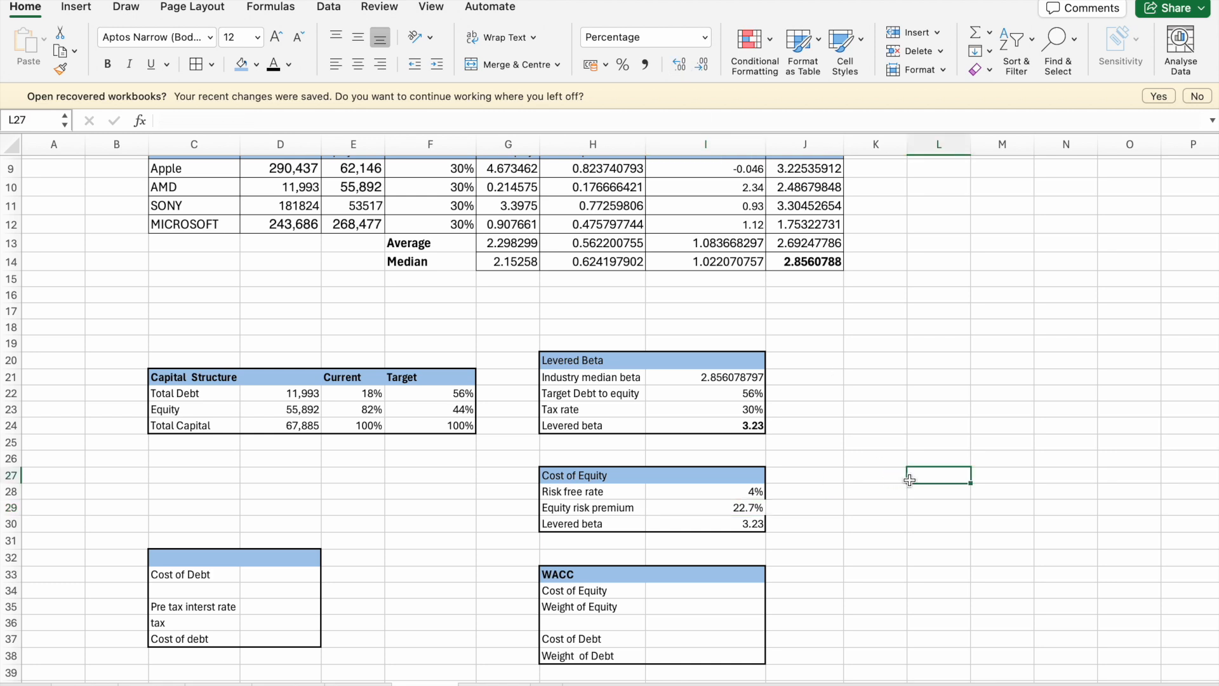
- Apply a thick box border around the Cost of Equity table, H27:I30
drag(613, 476, 720, 522)
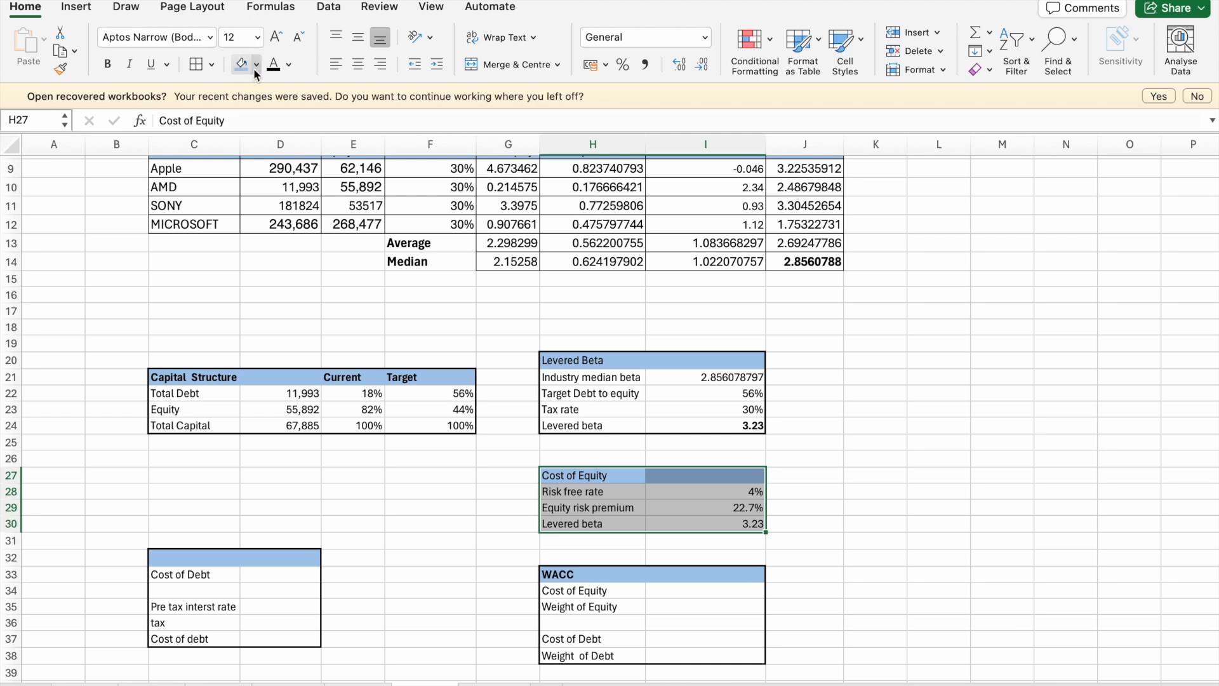
click(211, 65)
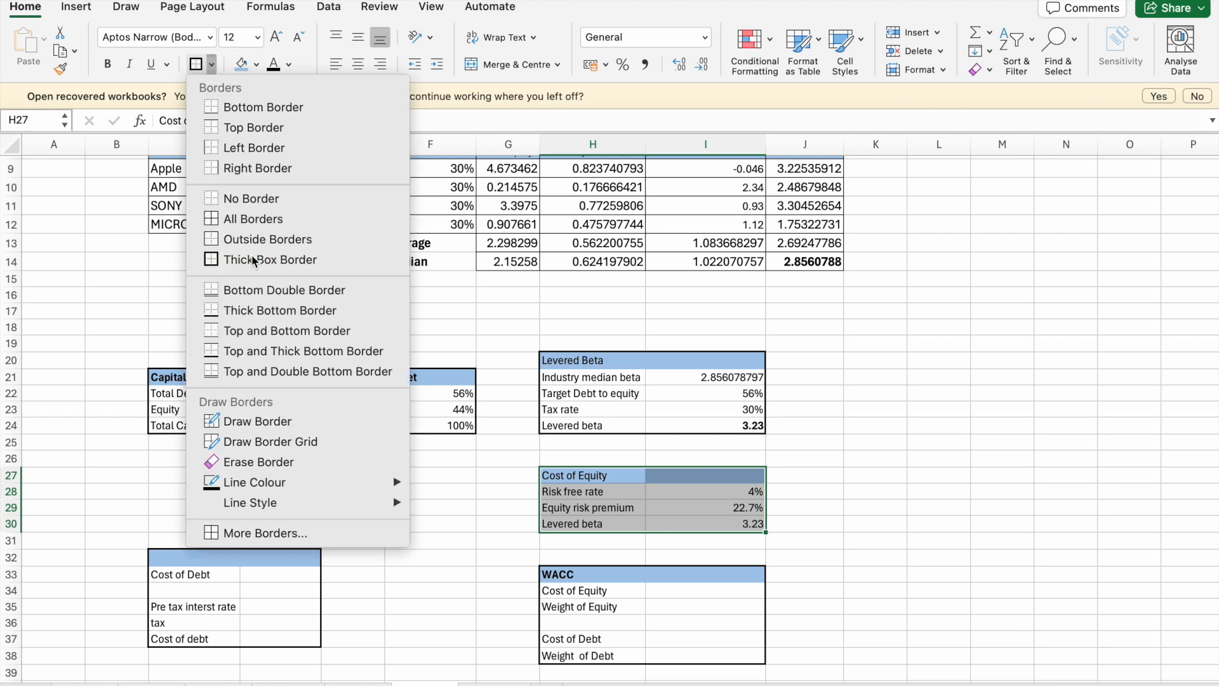
click(253, 261)
click(637, 444)
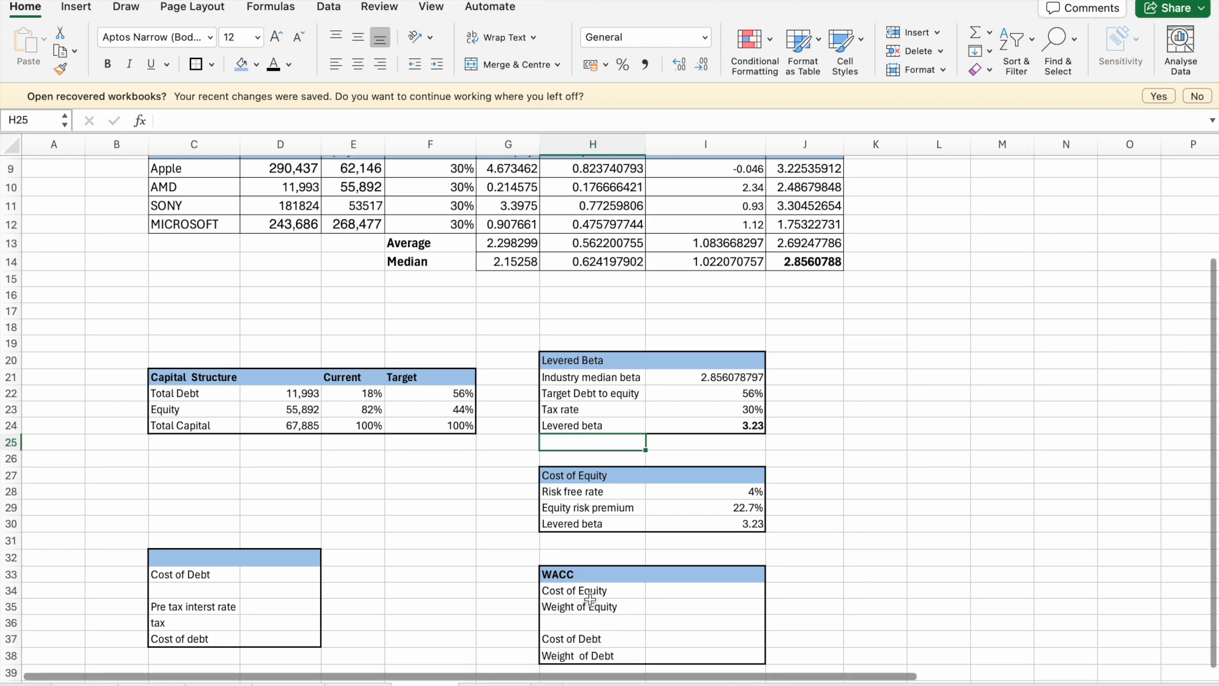
- Select D33 for the cost of debt, and switch to Chrome to view the Consolidated Statements of Operations in Apple's 10-K
scroll(577, 587, down, 3)
scroll(576, 588, down, 1)
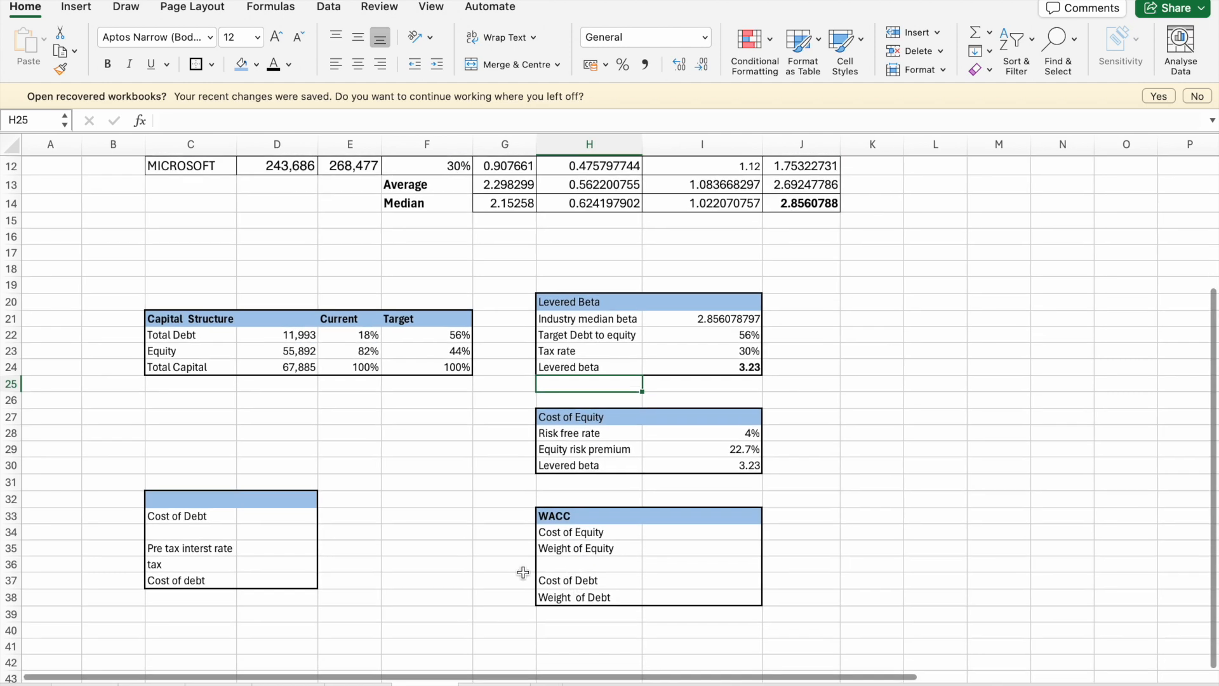
click(279, 521)
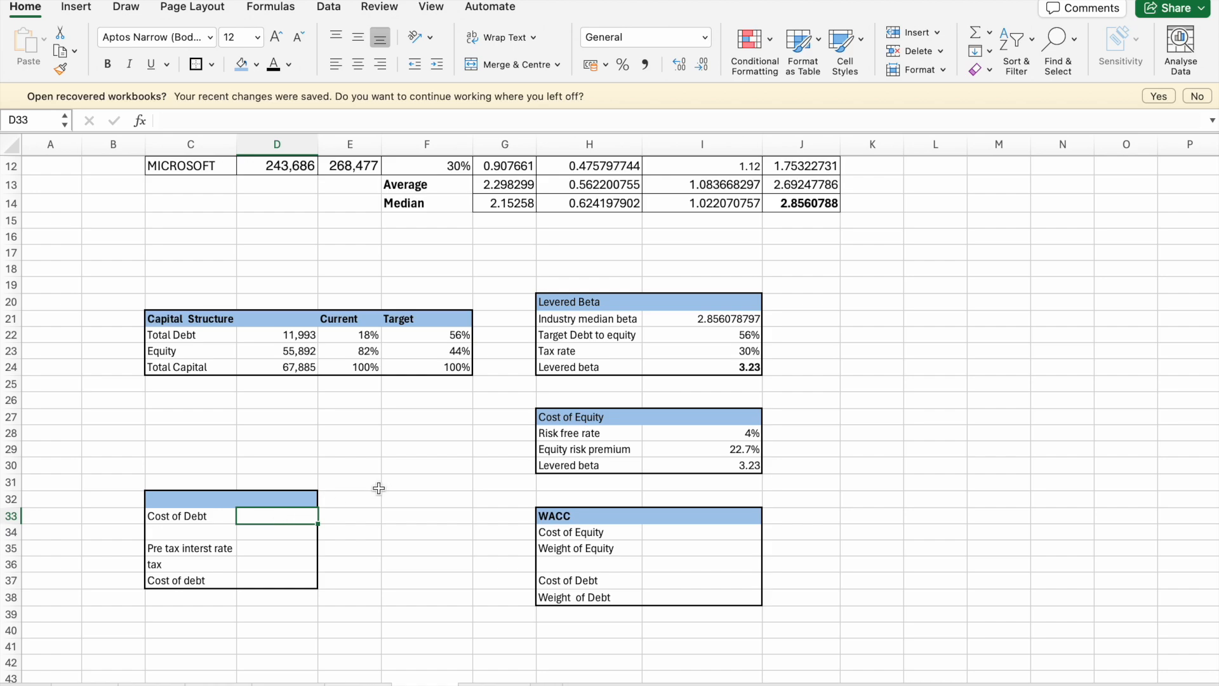
key(ctrl+Up)
click(485, 322)
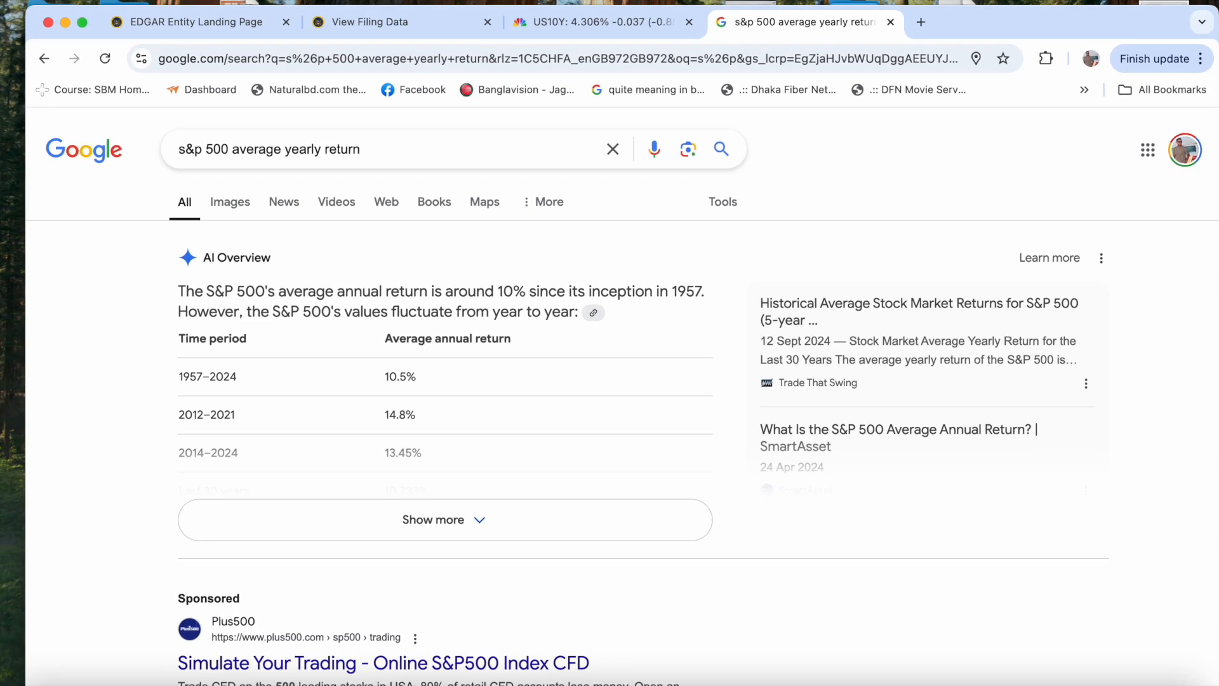
click(394, 25)
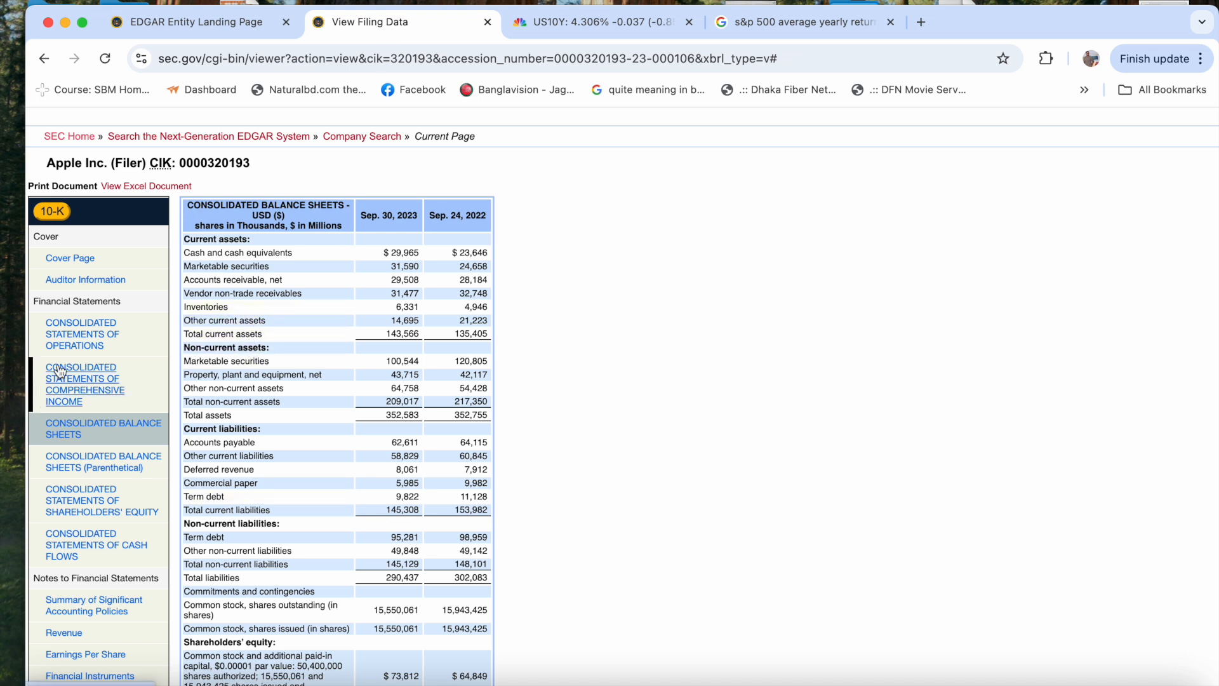
click(90, 349)
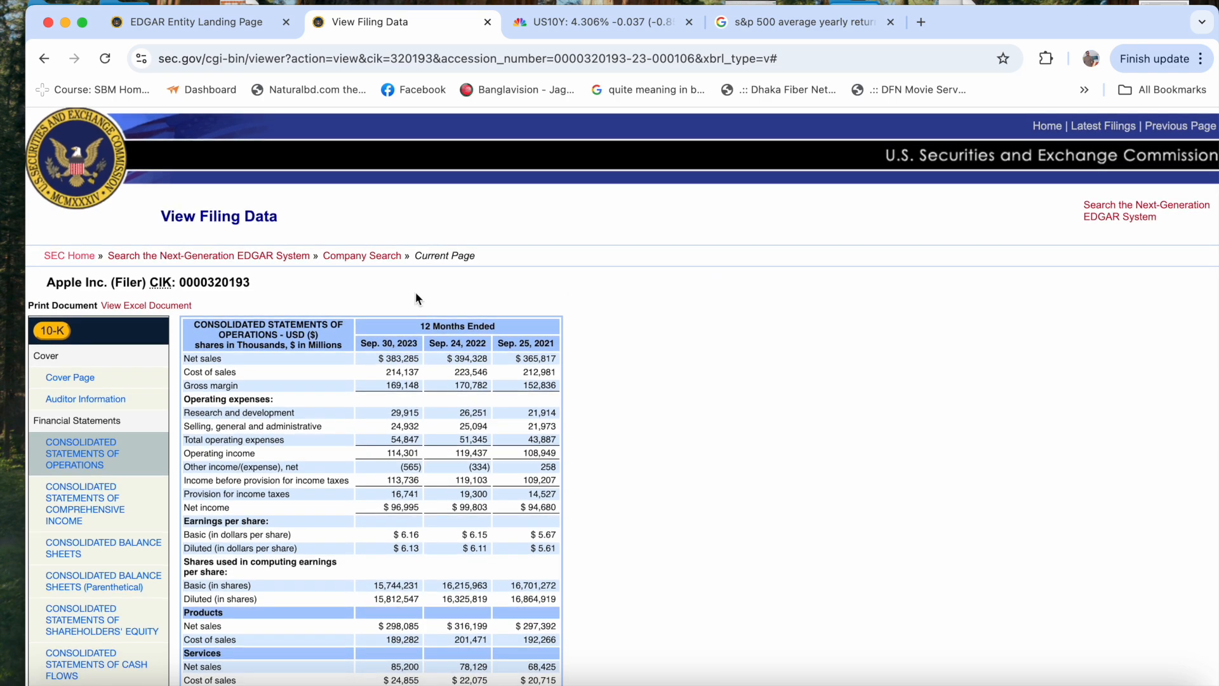
- Return to the SEC home page, search for "amd" and open the Advanced Micro Devices company page
click(184, 21)
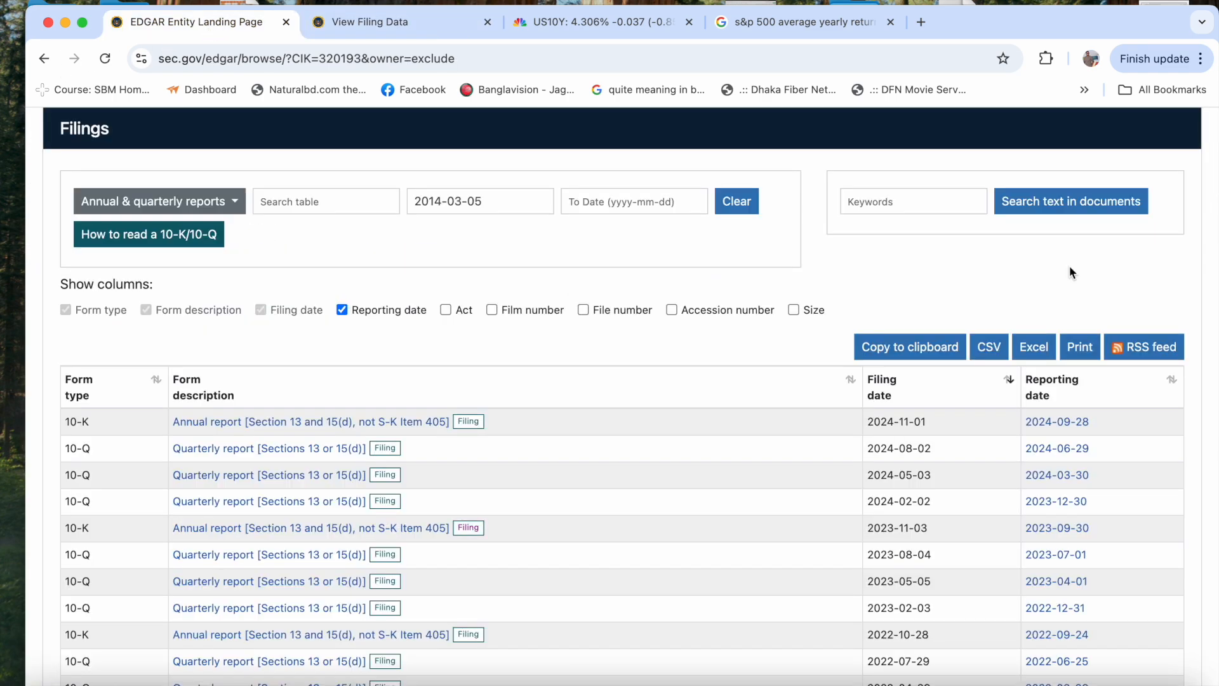
scroll(899, 179, up, 8)
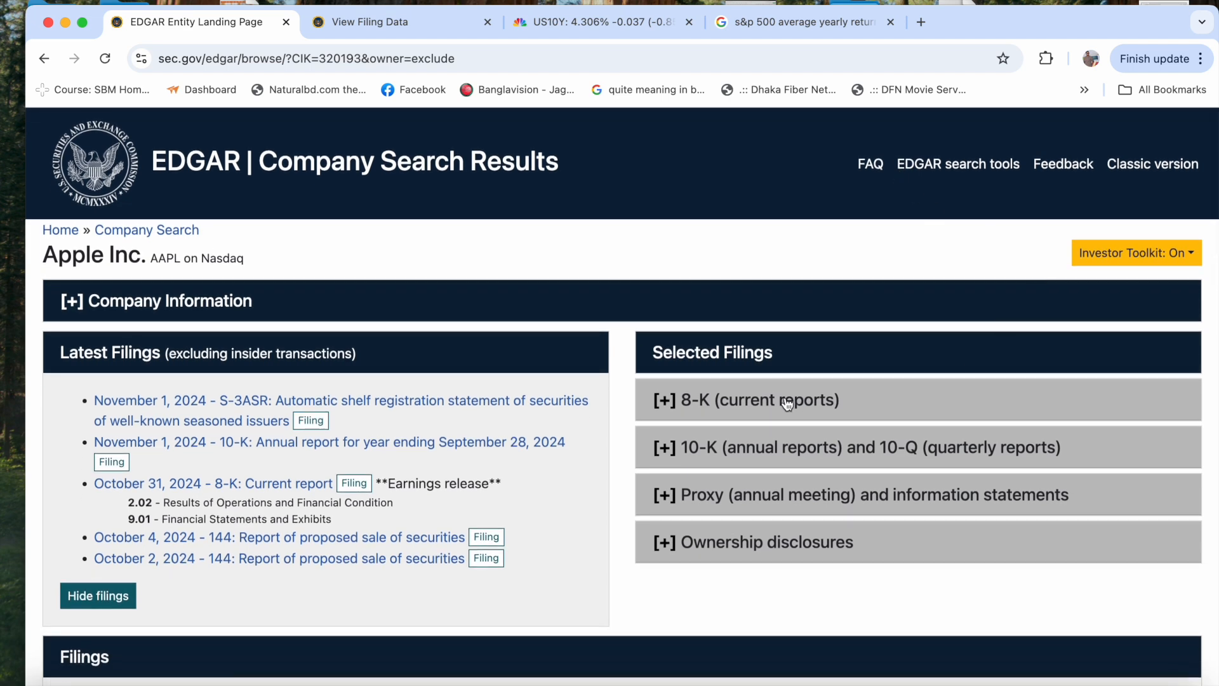
click(61, 232)
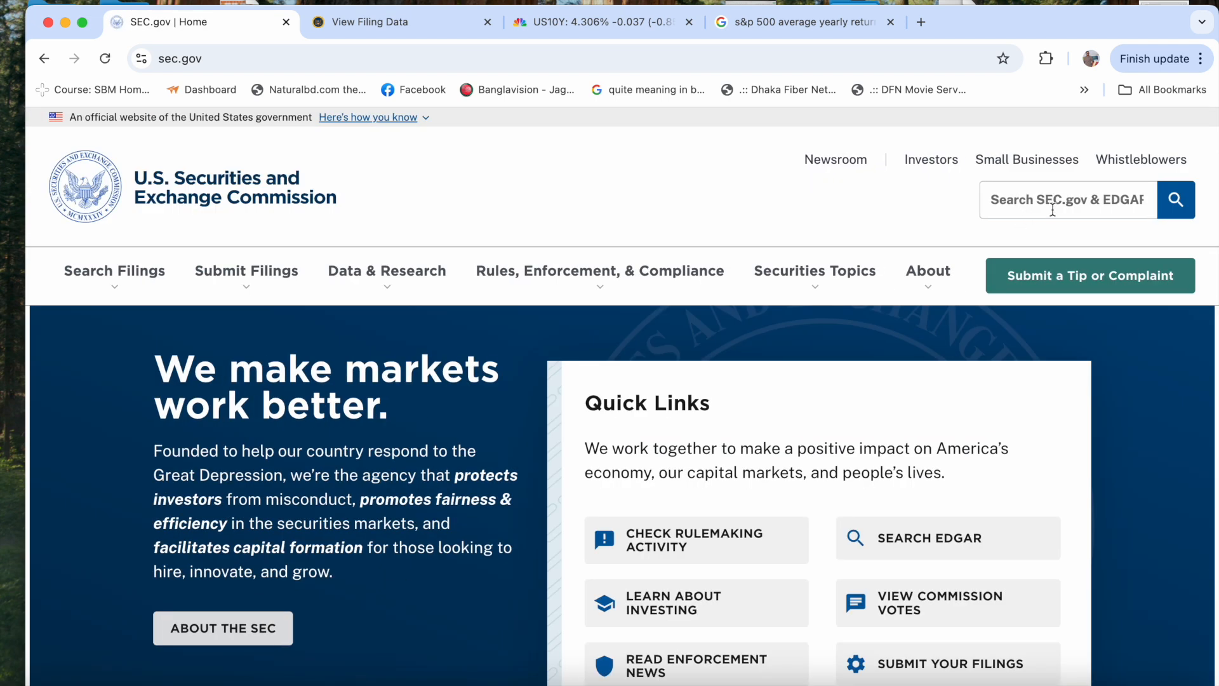
click(1051, 206)
text(amd)
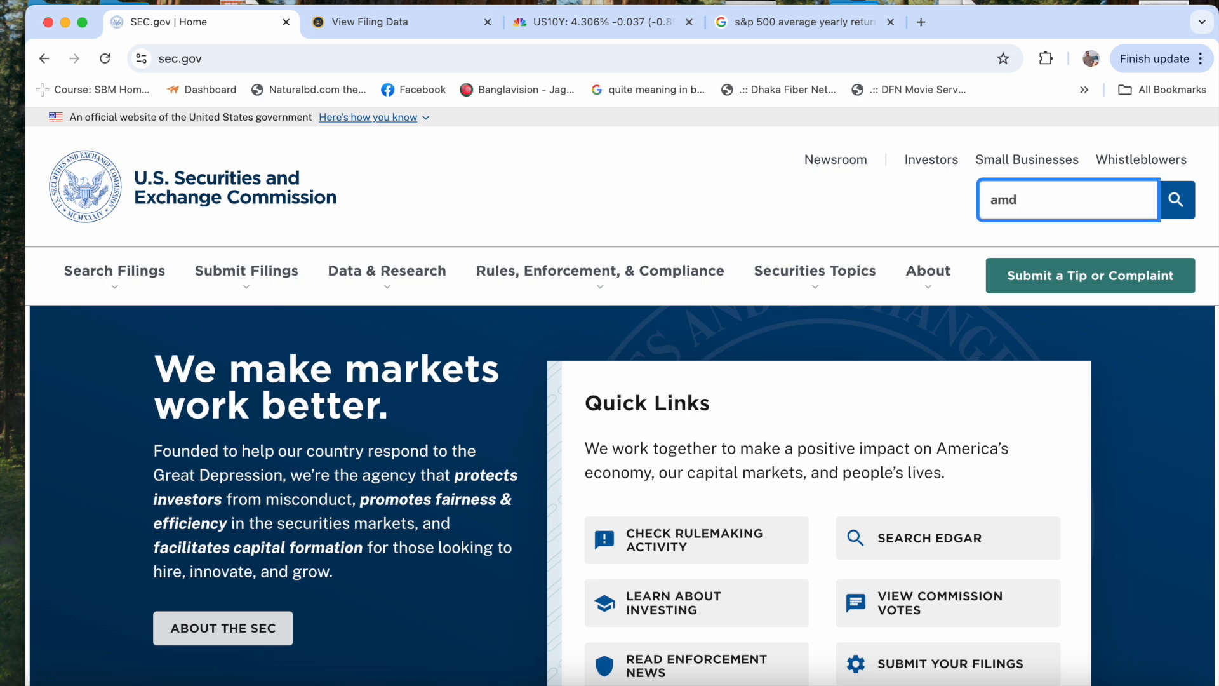
click(1105, 315)
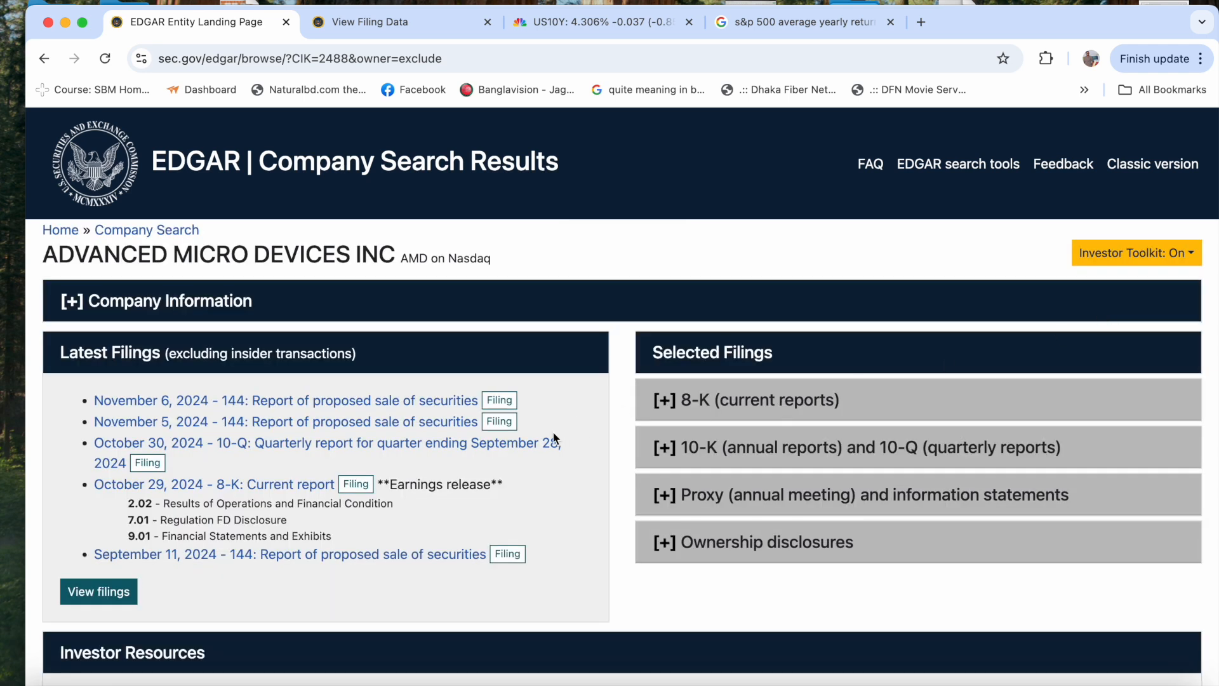
- List all of AMD's 10-K and 10-Q filings
click(682, 456)
scroll(689, 550, down, 5)
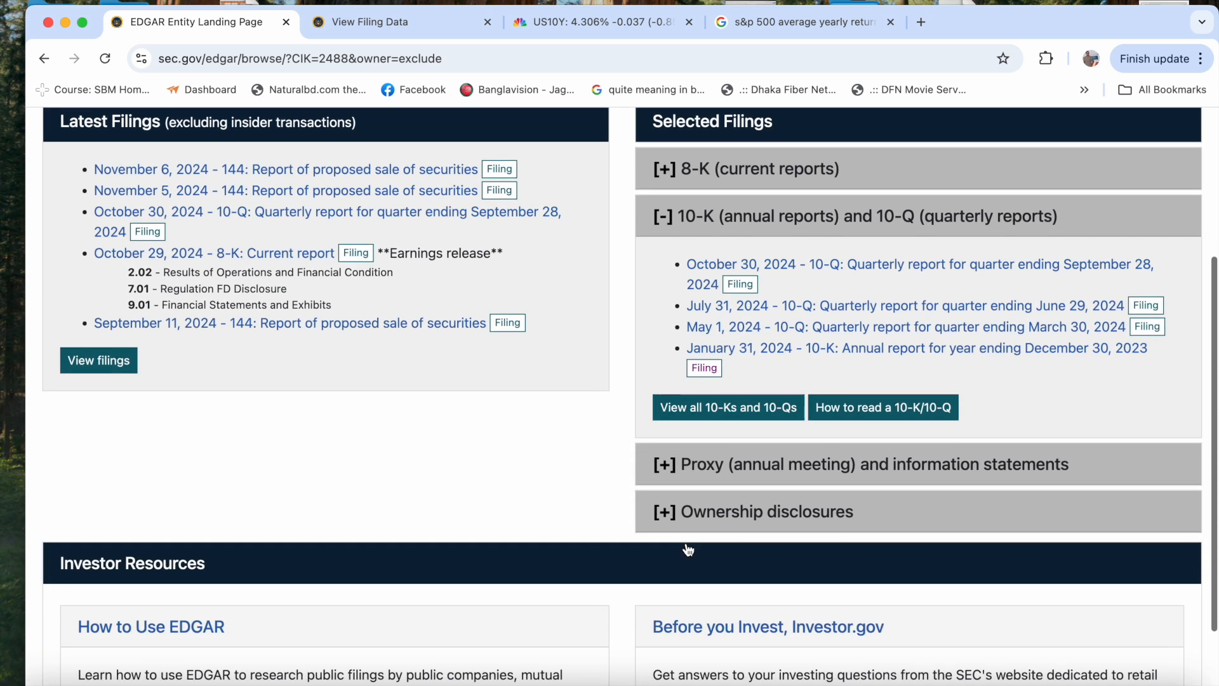
scroll(690, 549, up, 1)
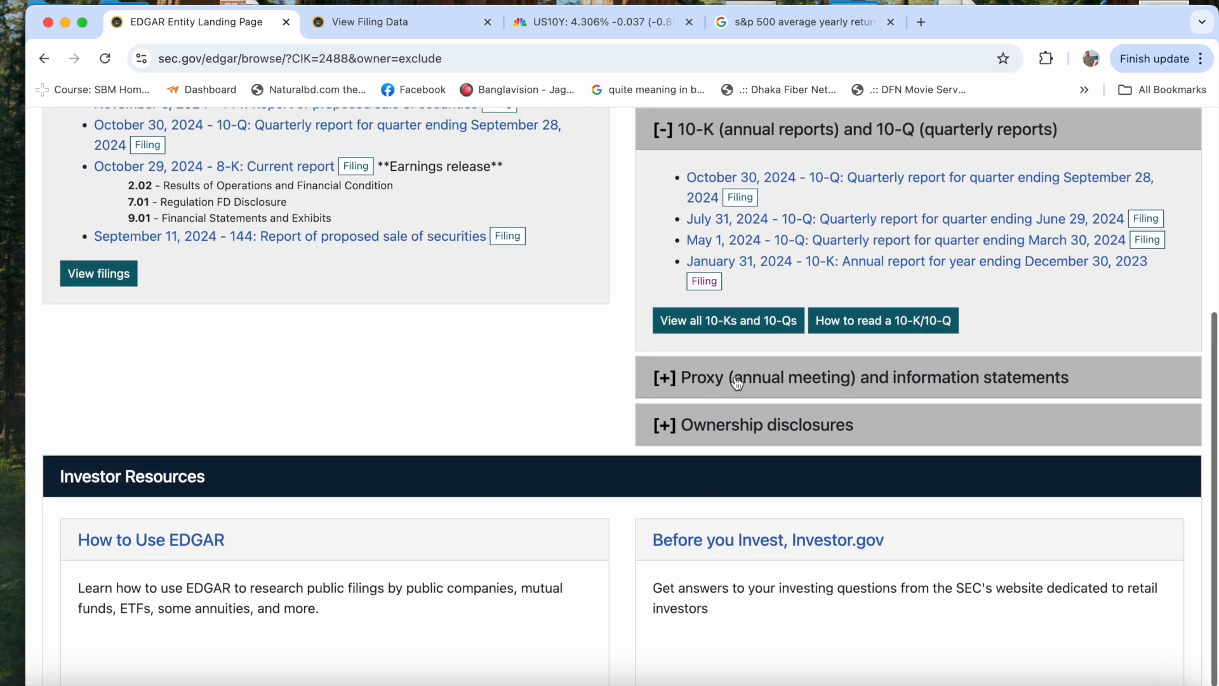
click(733, 326)
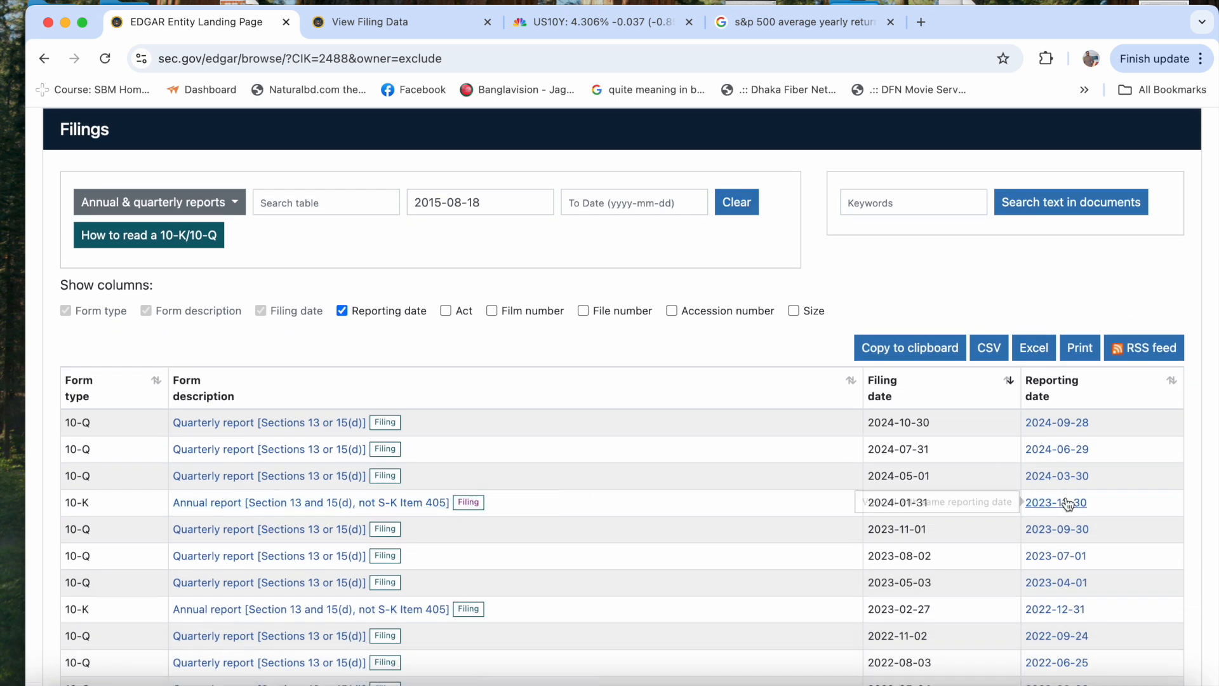
- Open AMD's 10-K filing dated 2024-01-31 and display its interactive filing data
click(468, 503)
scroll(508, 597, down, 5)
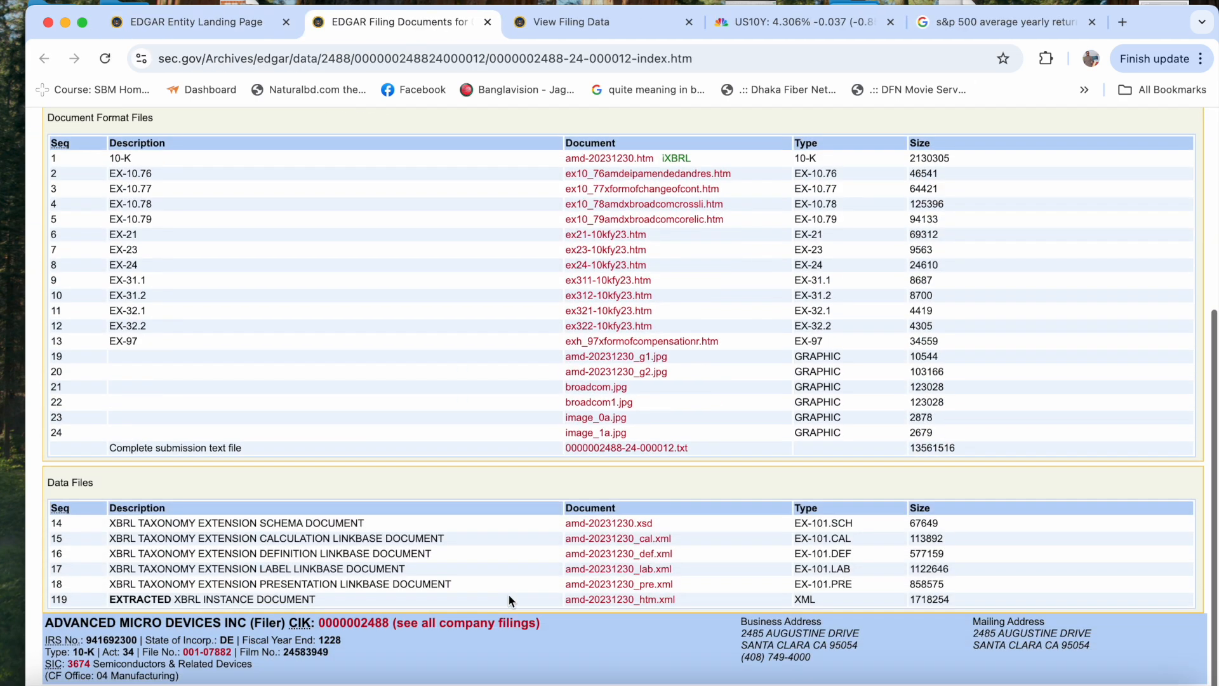
scroll(215, 398, up, 5)
click(90, 395)
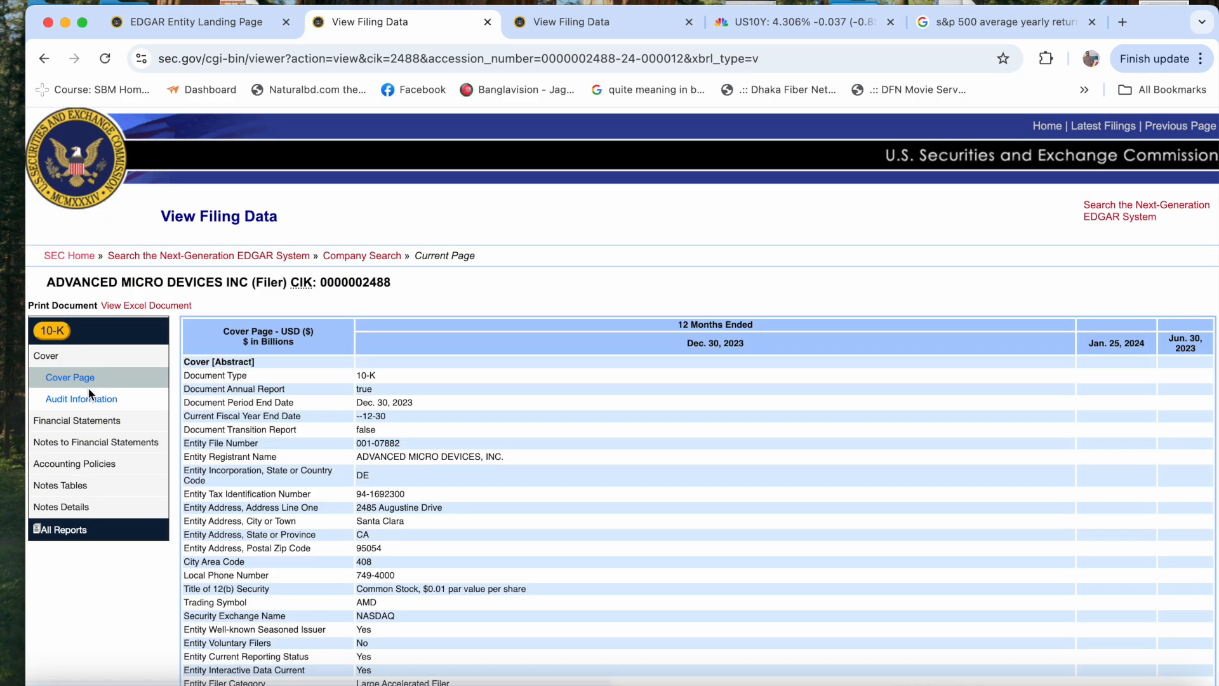
scroll(421, 401, down, 5)
scroll(419, 403, up, 5)
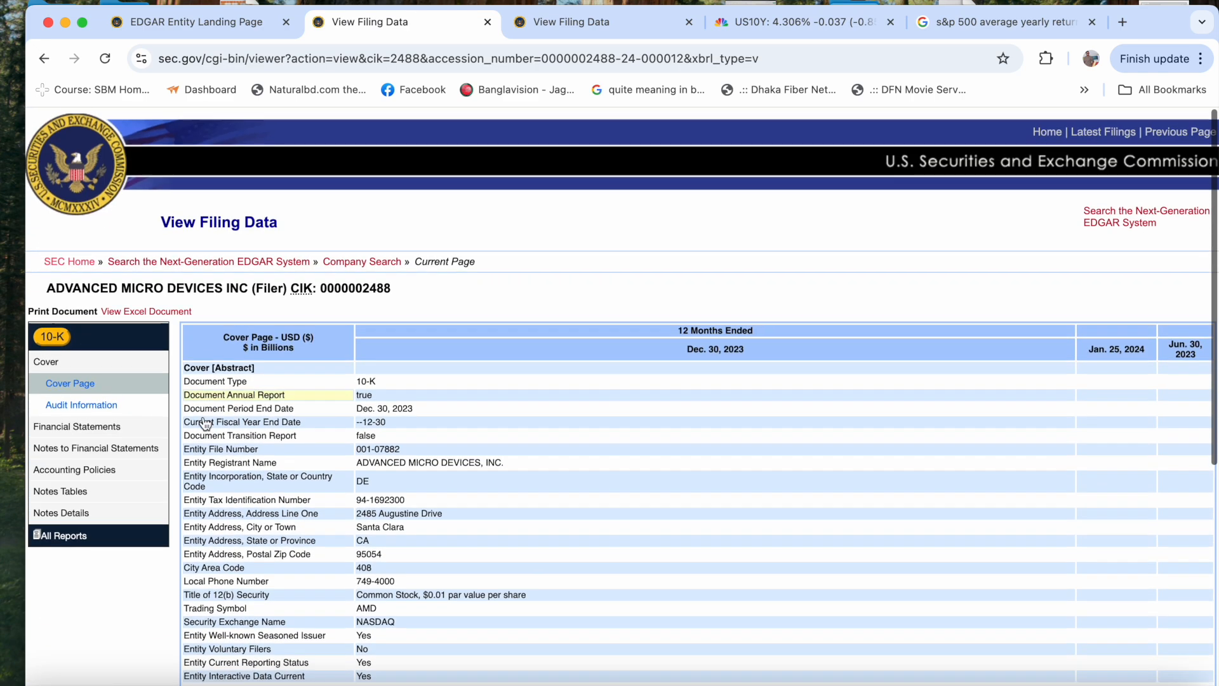
- Display the Consolidated Statements of Operations in AMD's 10-K and review the interest expense
click(91, 422)
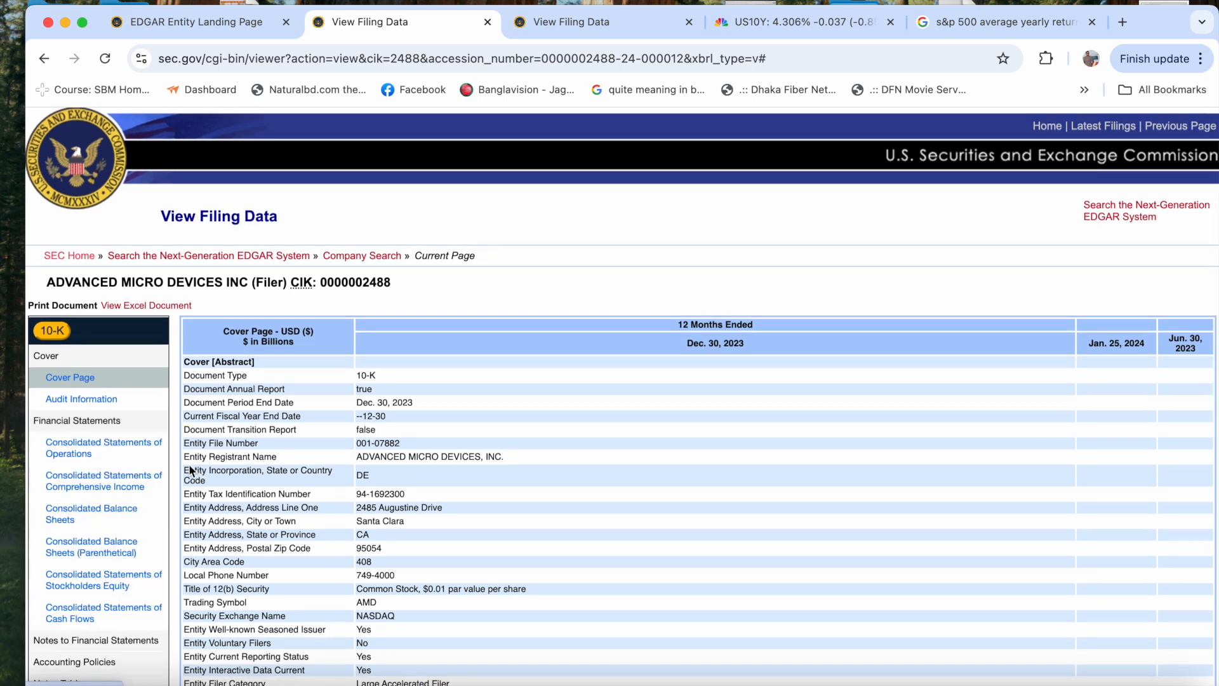
click(129, 456)
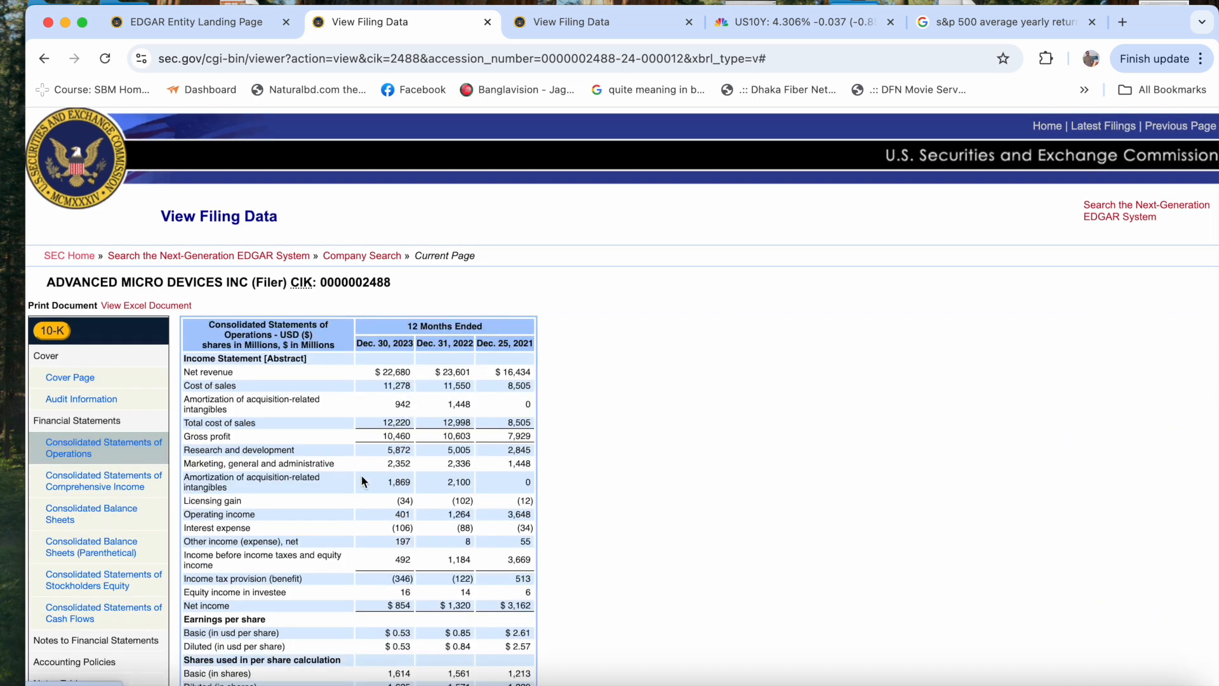
scroll(362, 477, down, 1)
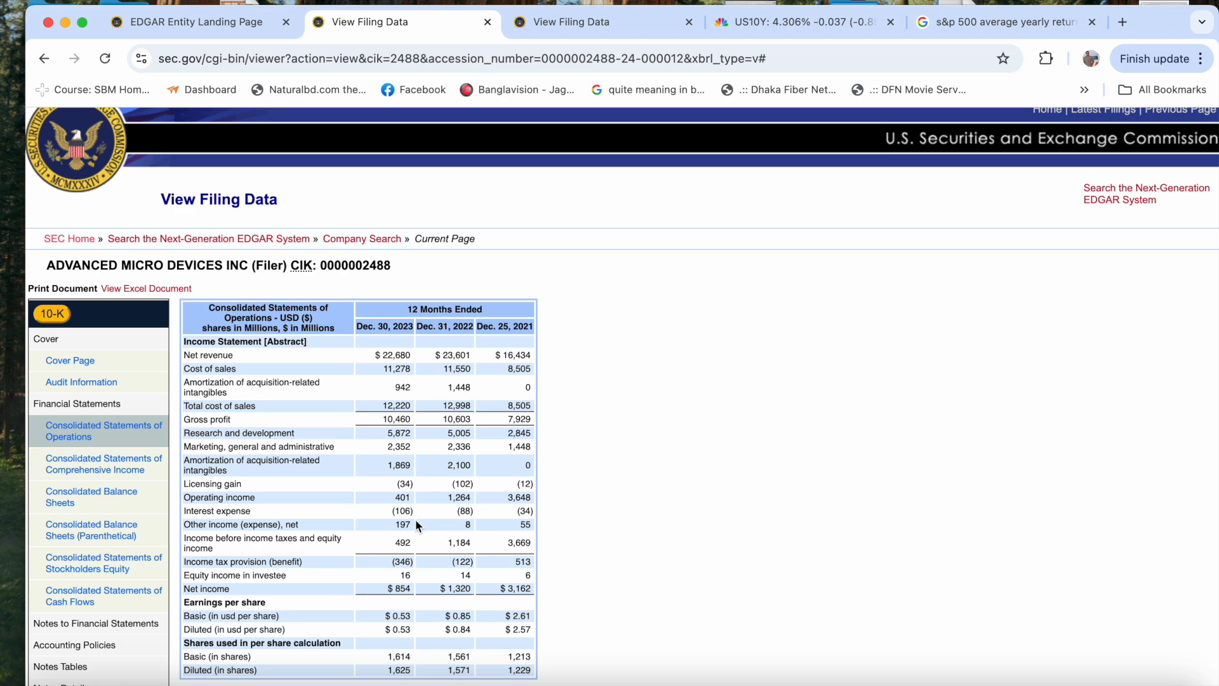
scroll(417, 525, down, 1)
scroll(417, 525, down, 1)
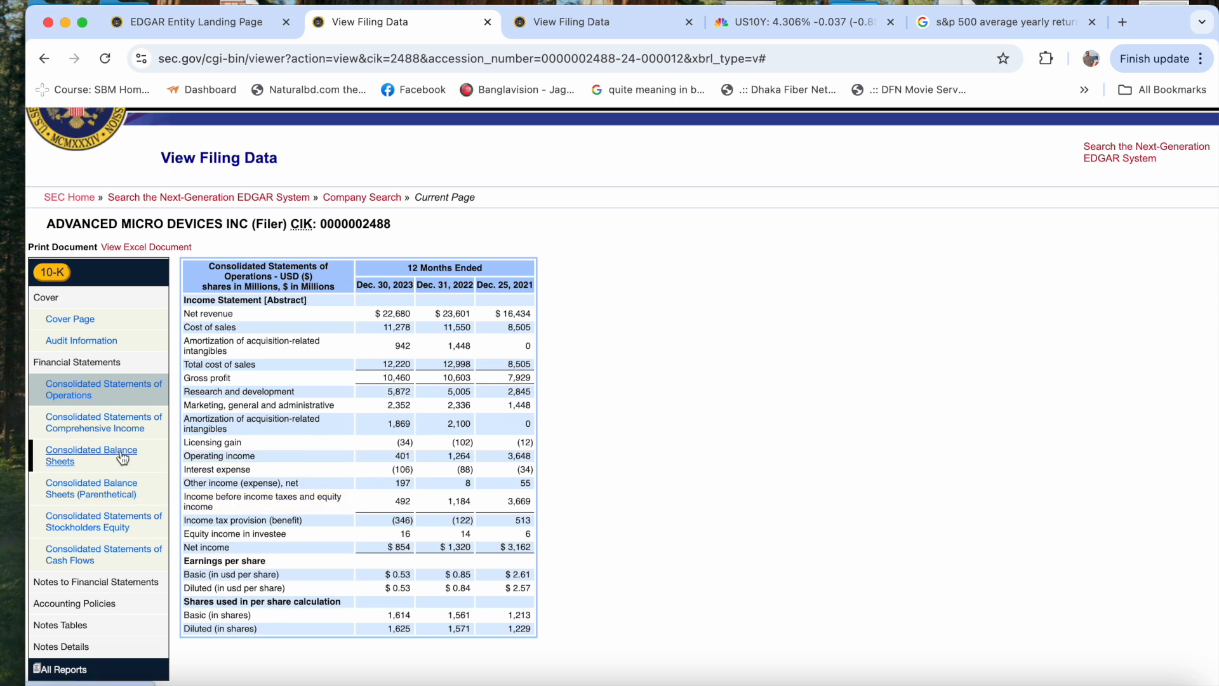
- Display AMD's Consolidated Balance Sheets and review the long-term debt, net of current portion
click(111, 428)
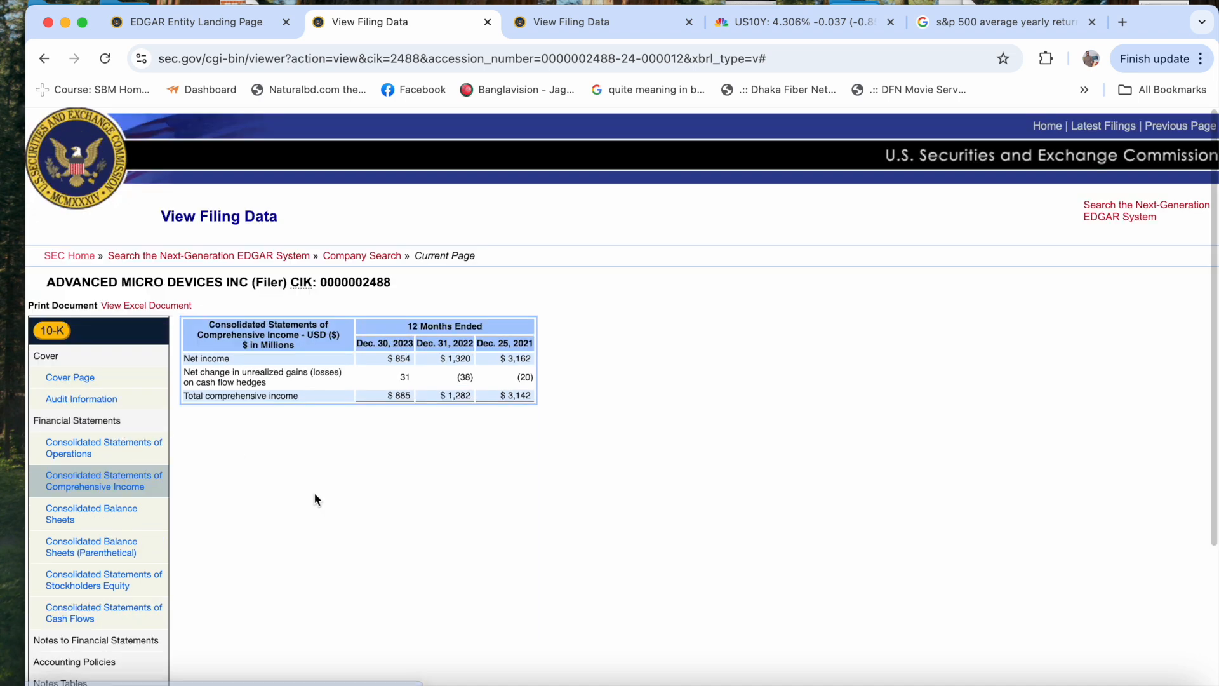
click(134, 503)
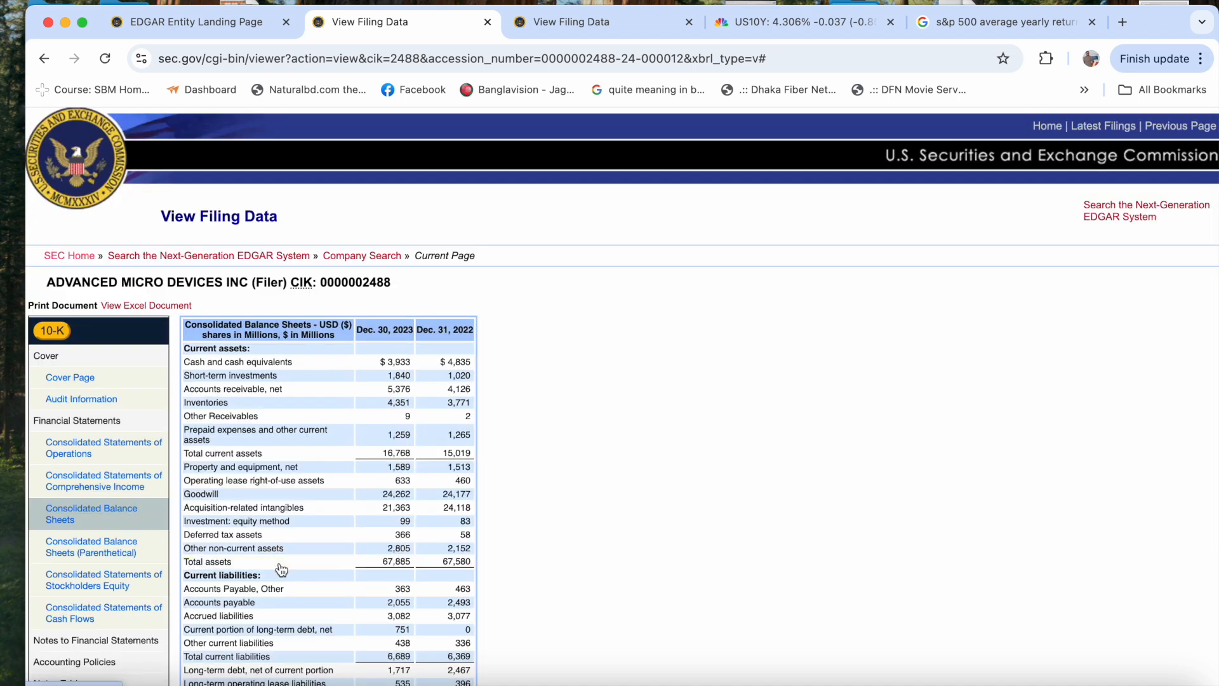
scroll(282, 570, down, 2)
scroll(282, 570, down, 2)
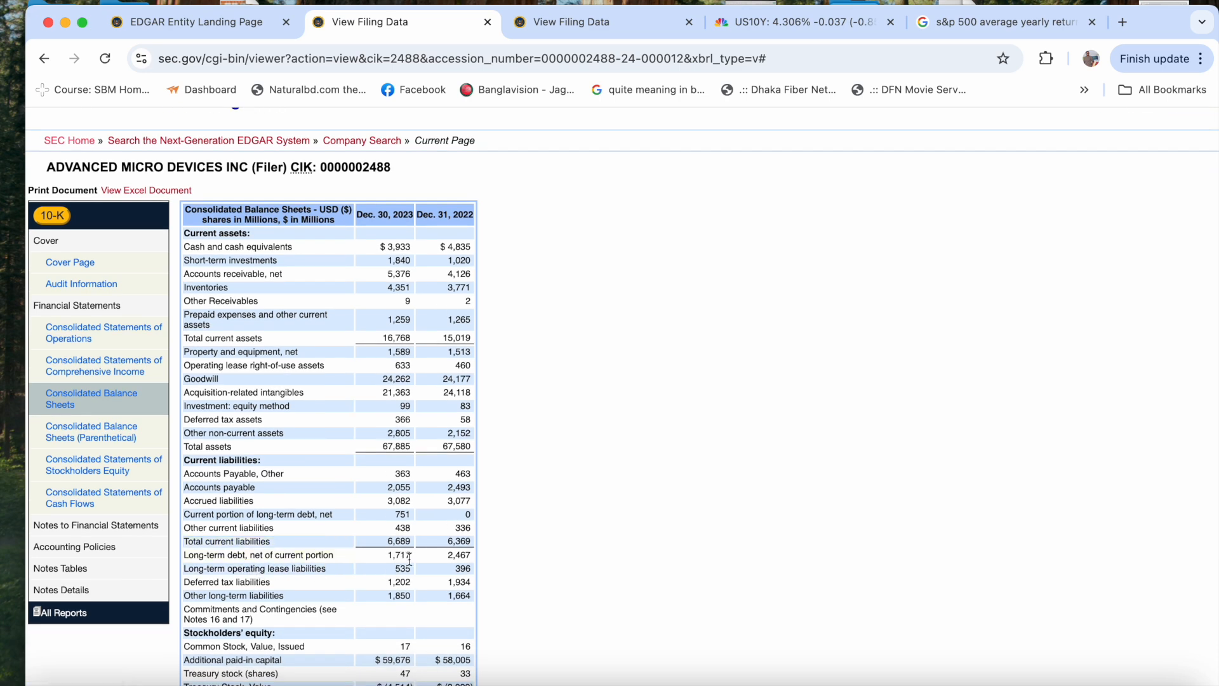
- Switch to Excel and enter 106/1717 in D33 for the cost of debt
key(ctrl+Up)
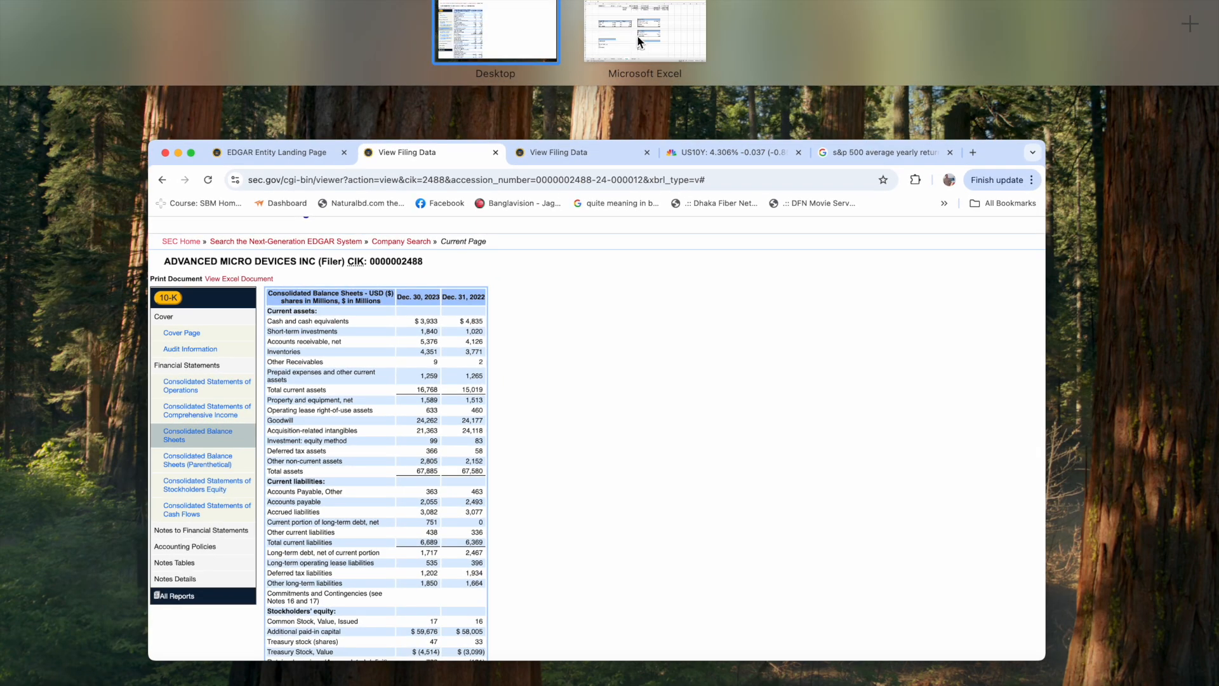
click(637, 35)
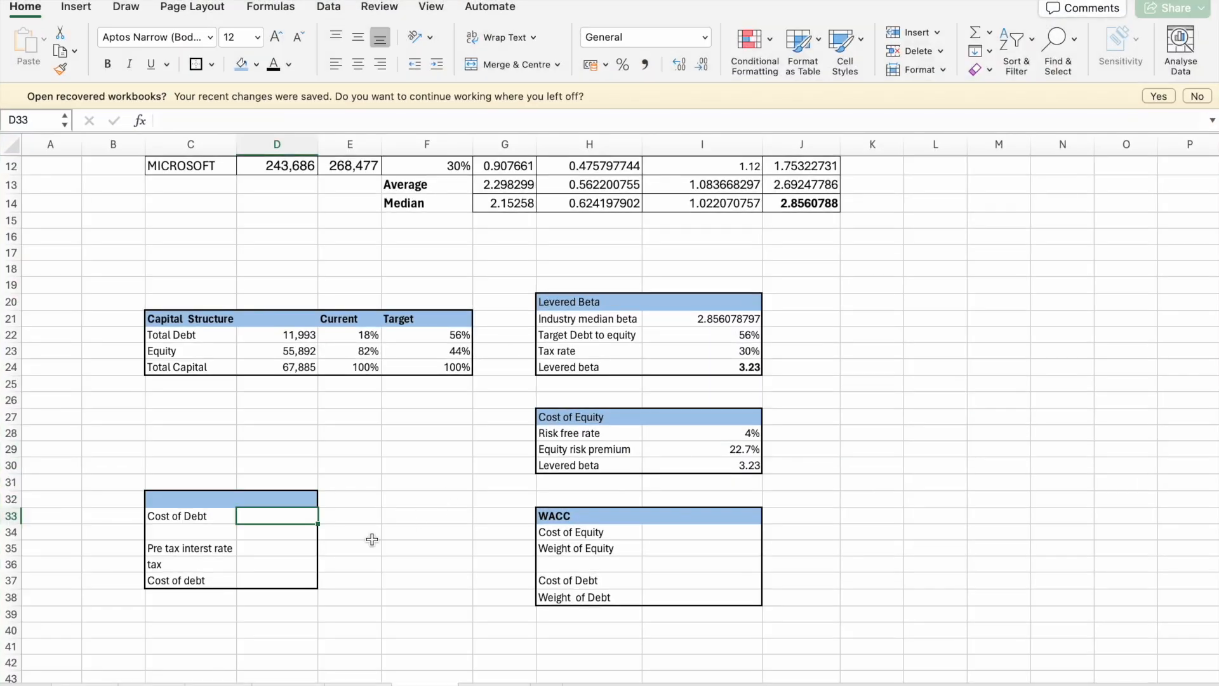
text(106/1717)
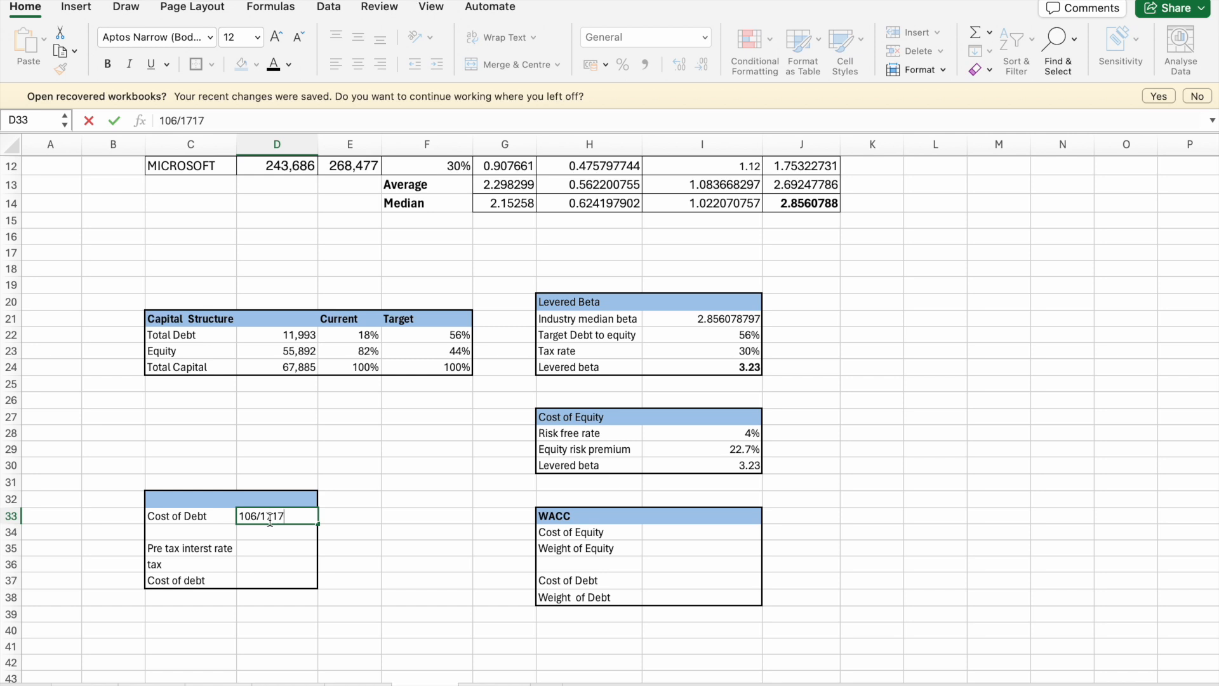
key(Return)
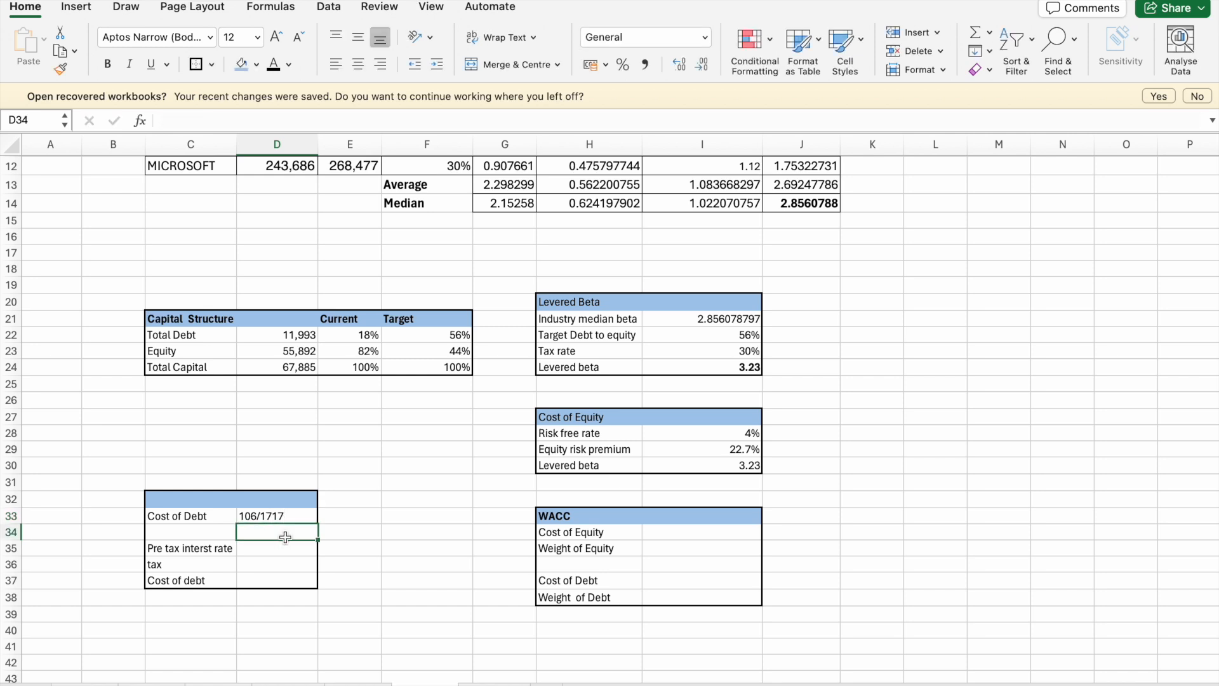
click(278, 516)
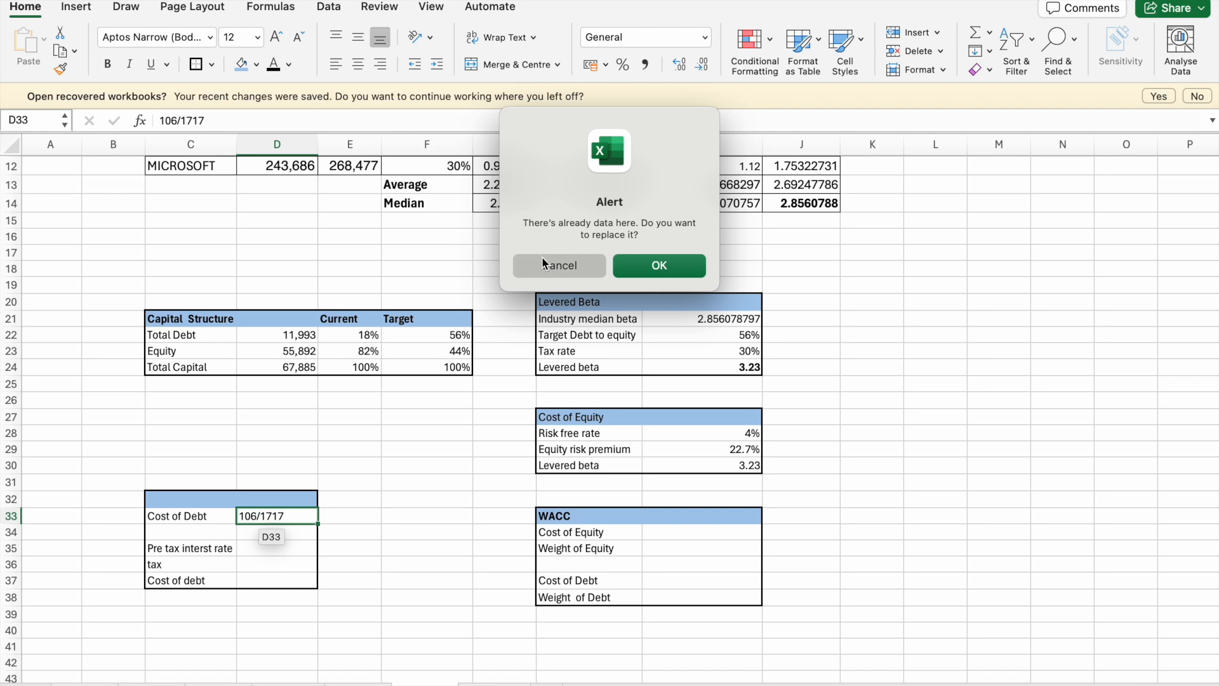
click(584, 265)
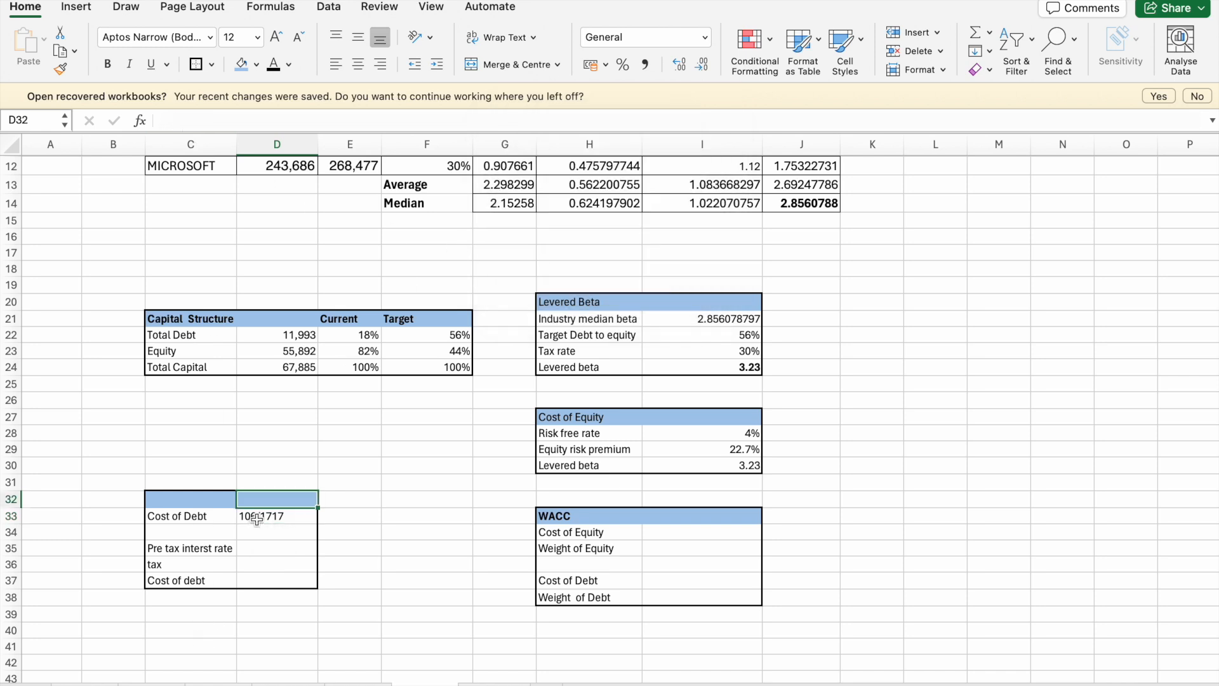
- Turn the D33 entry into the formula =106/1717 and format it as a percentage
click(256, 519)
click(160, 121)
text(=)
key(Return)
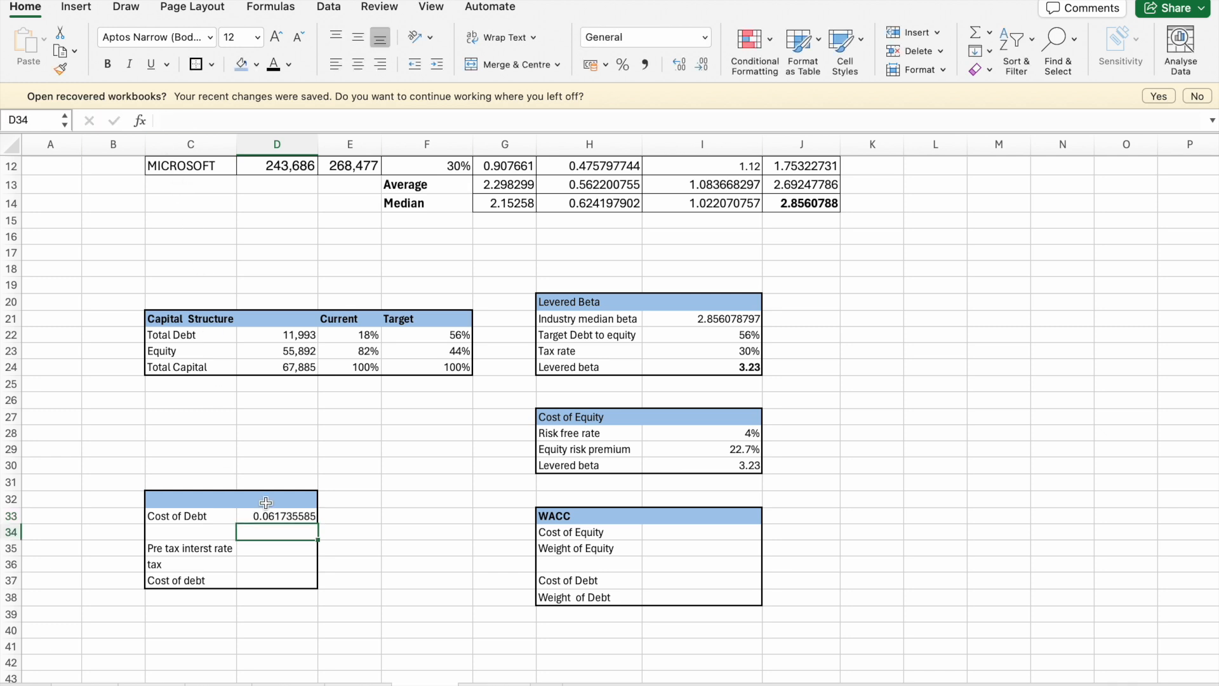
click(278, 518)
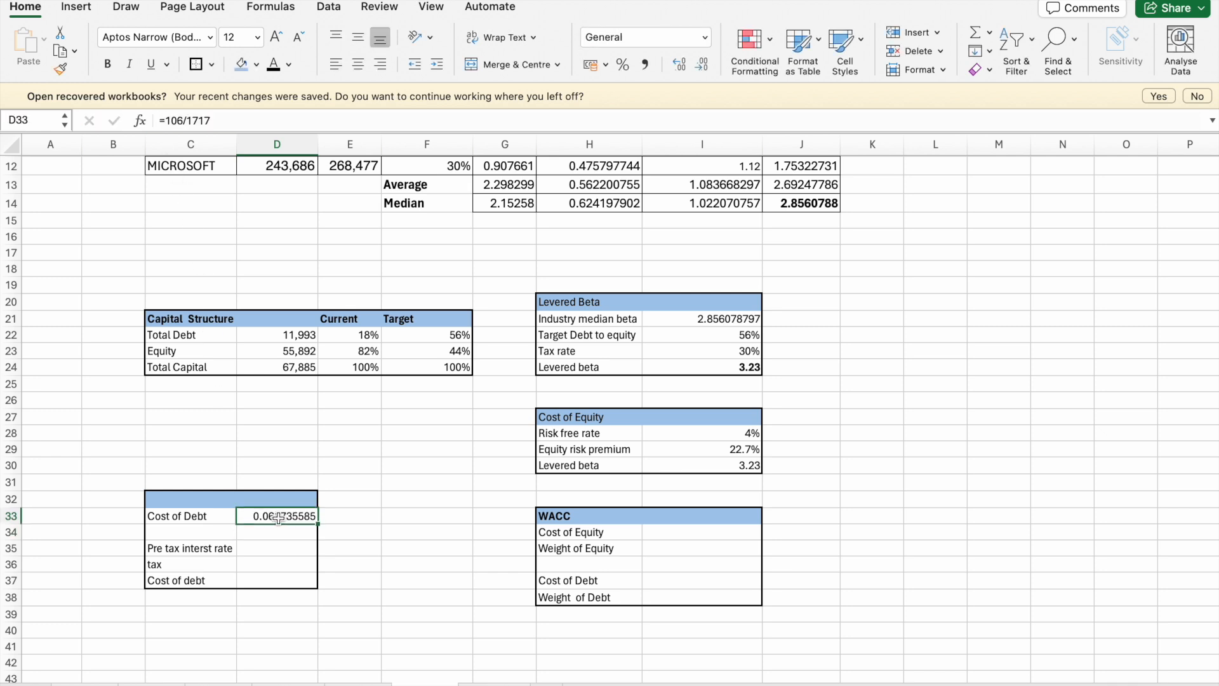
click(623, 66)
click(409, 497)
- Enter the formula =D33(1-F9) in D35, using Apple's tax rate cell
click(265, 551)
text(=)
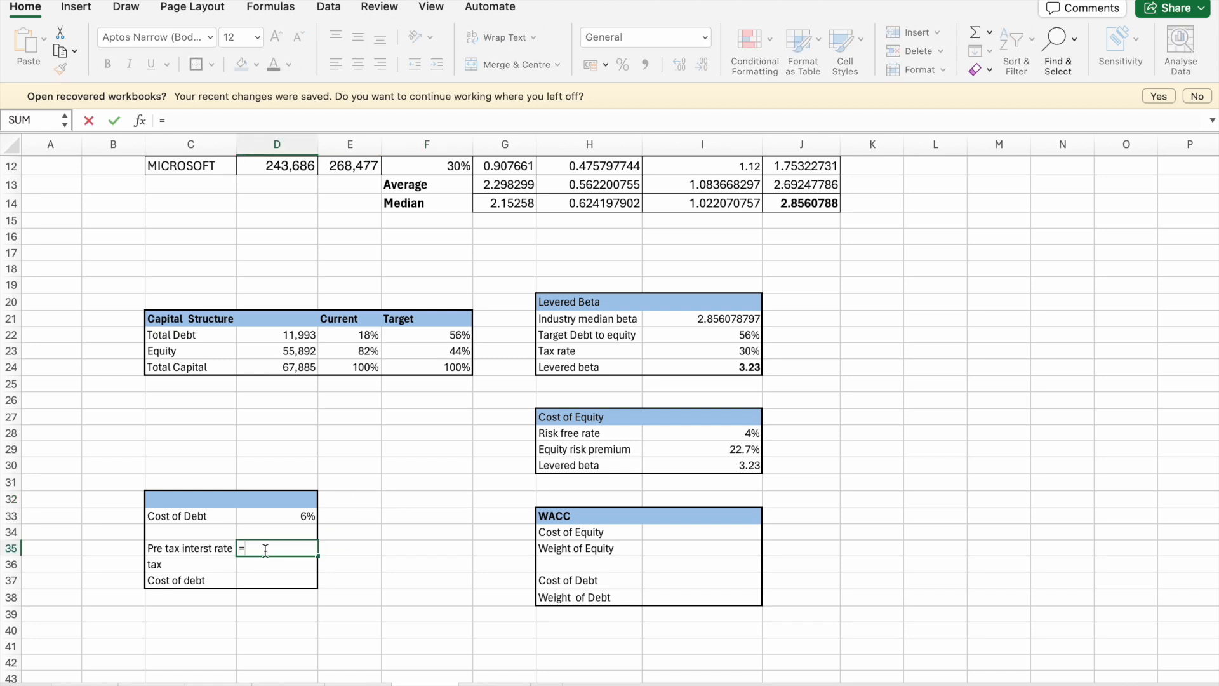
click(278, 516)
text(()
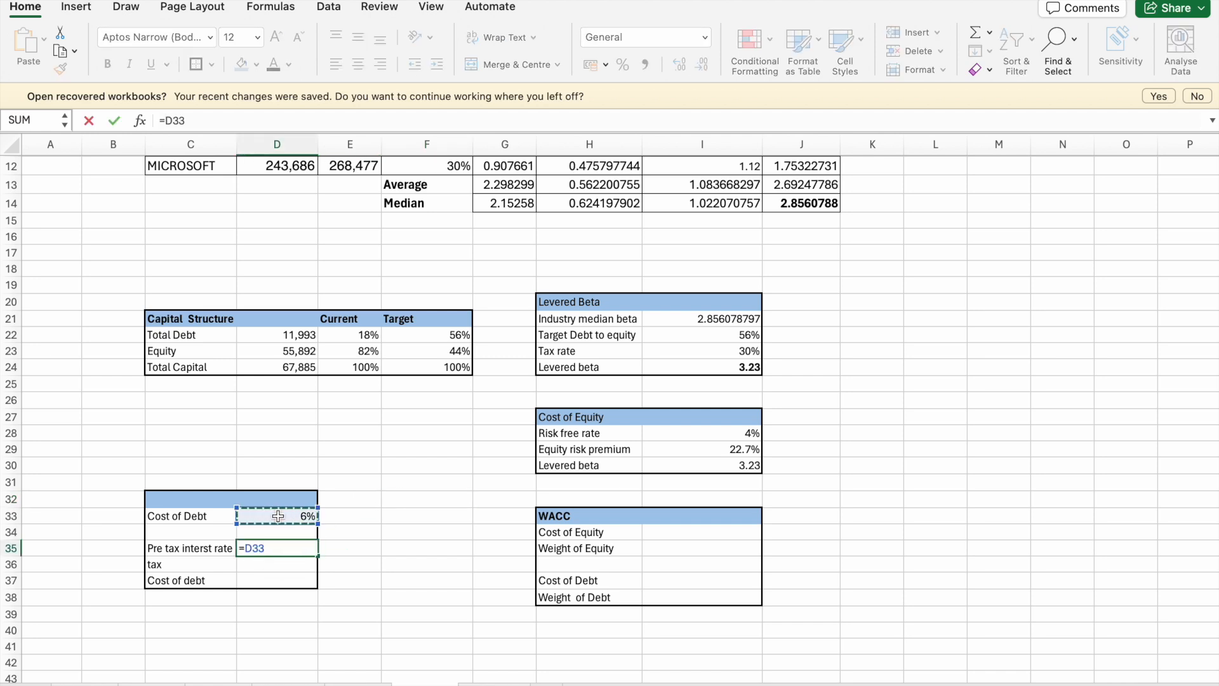
text(1-)
scroll(409, 235, up, 3)
click(440, 226)
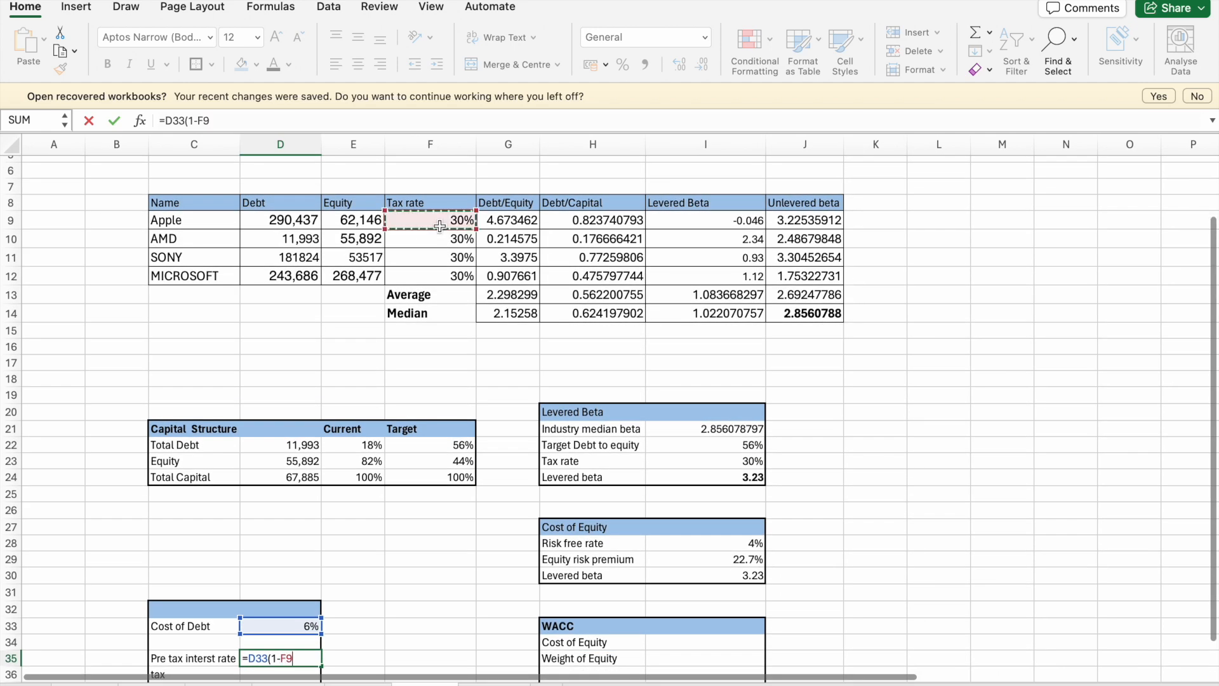
text())
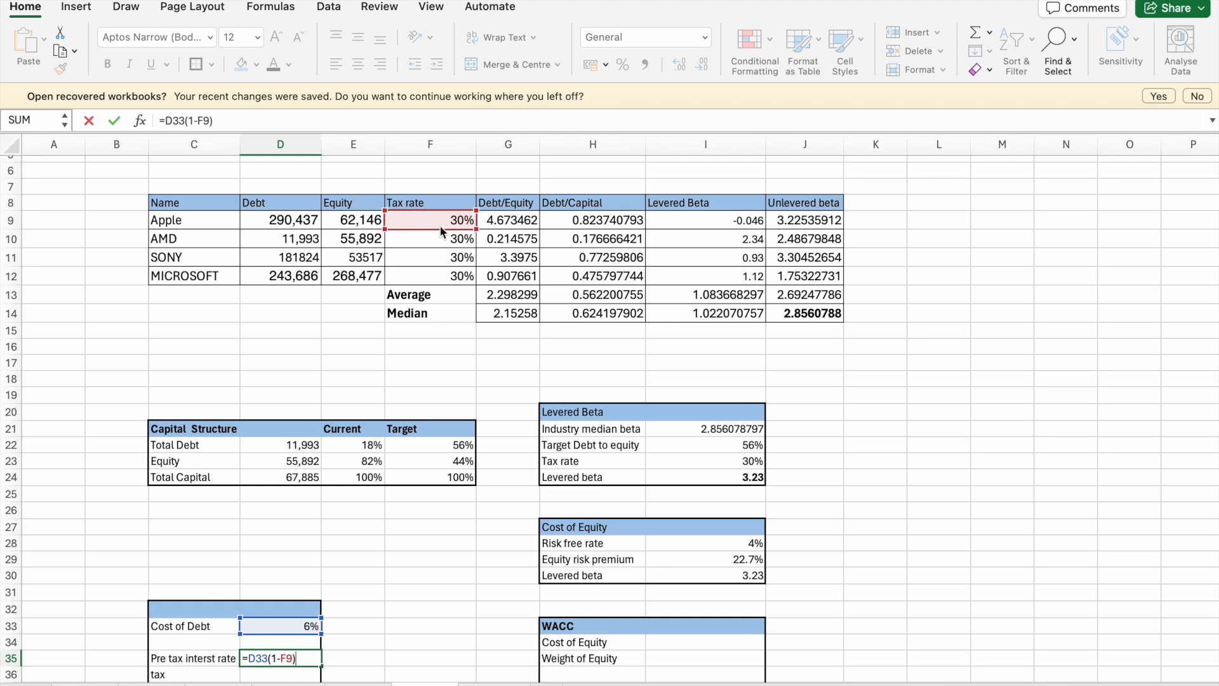
key(Return)
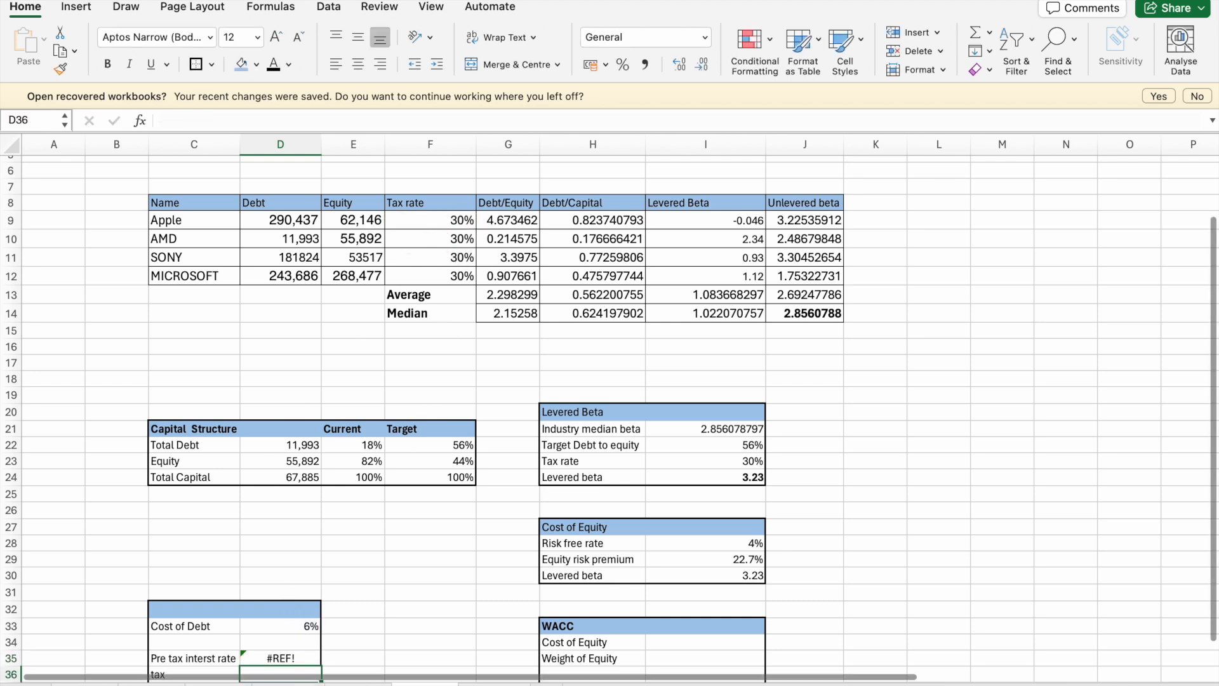
- Correct the D35 formula to =D33*(1-F9) by adding the missing multiplication sign
click(289, 658)
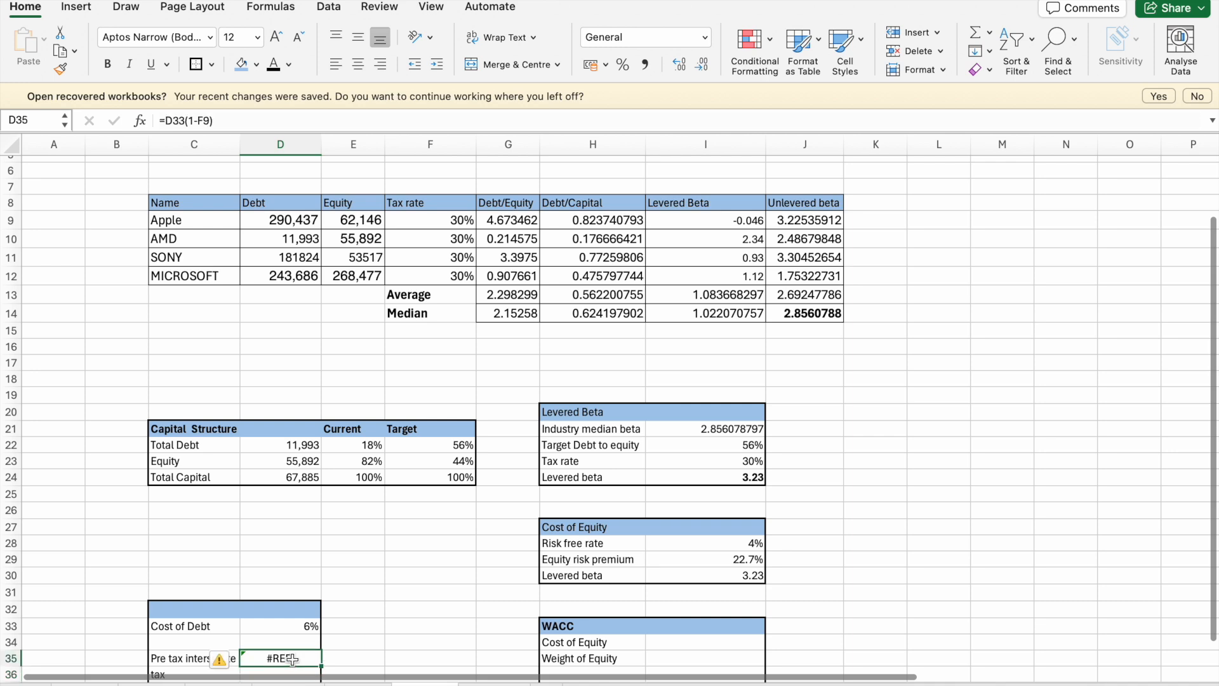
click(235, 121)
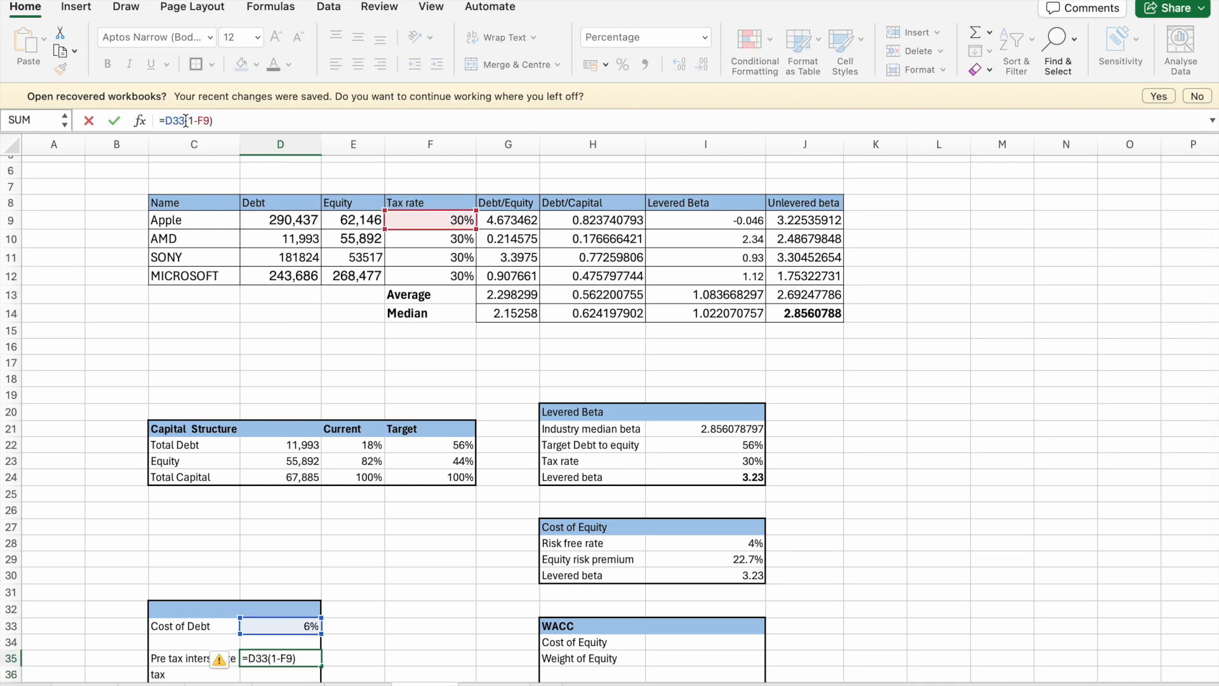
key(Left)
key(Left)
key(Left)
key(Left)
key(Left)
key(Left)
text(*)
key(Return)
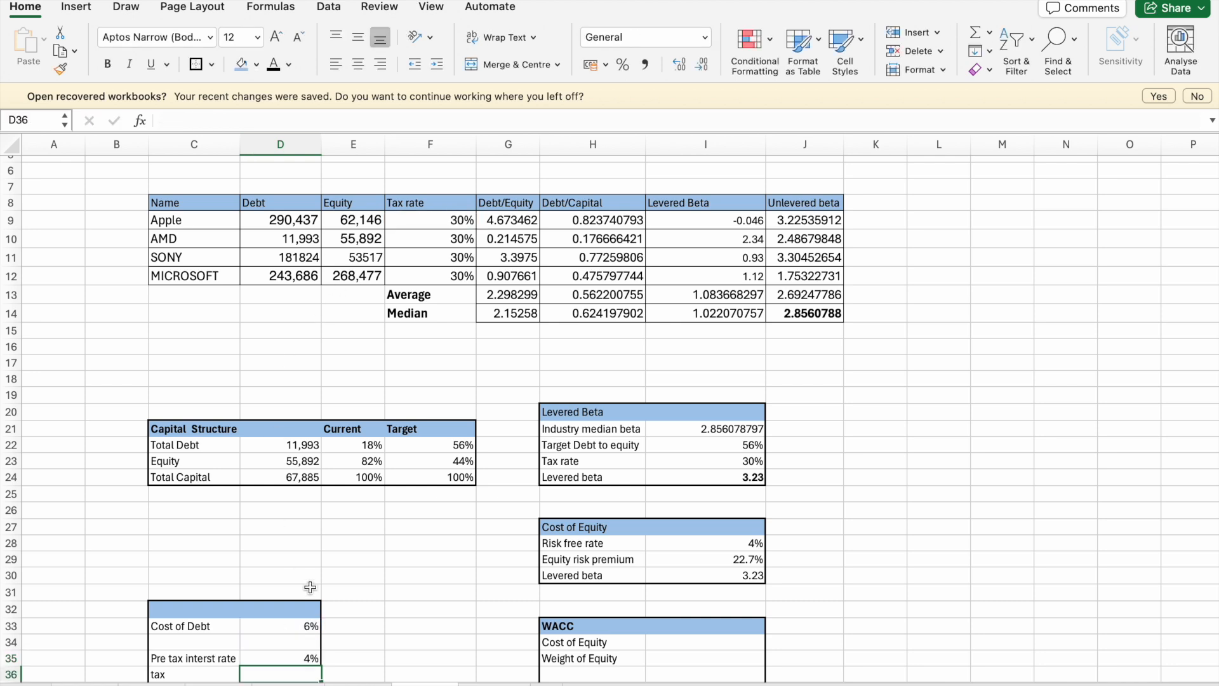
- Set the tax in D36 to 30% and clear the label in C37
scroll(310, 587, down, 3)
click(302, 558)
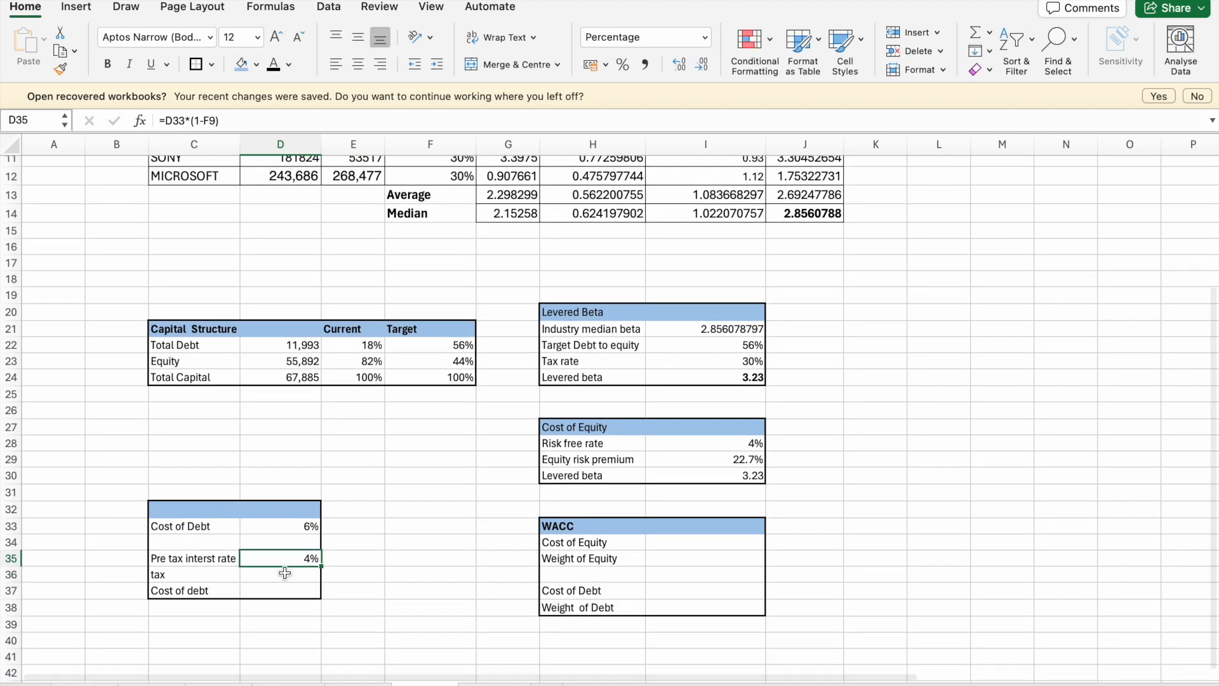
click(284, 573)
text(30)
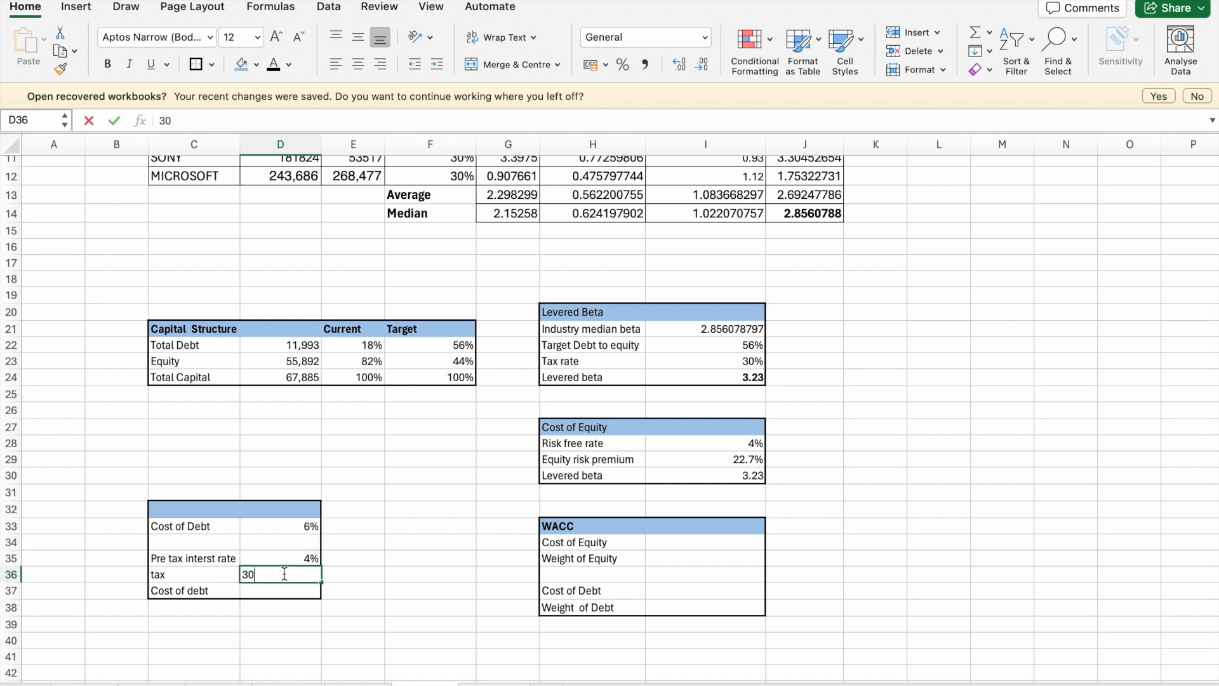
text(%)
key(Return)
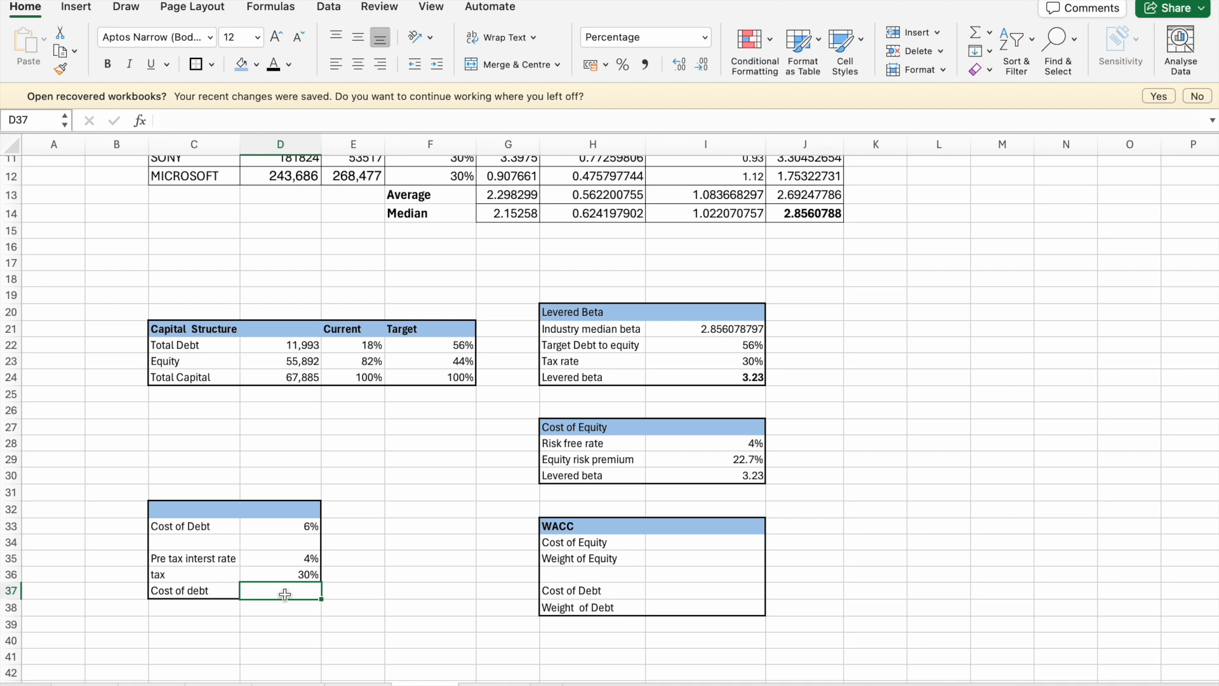
click(229, 590)
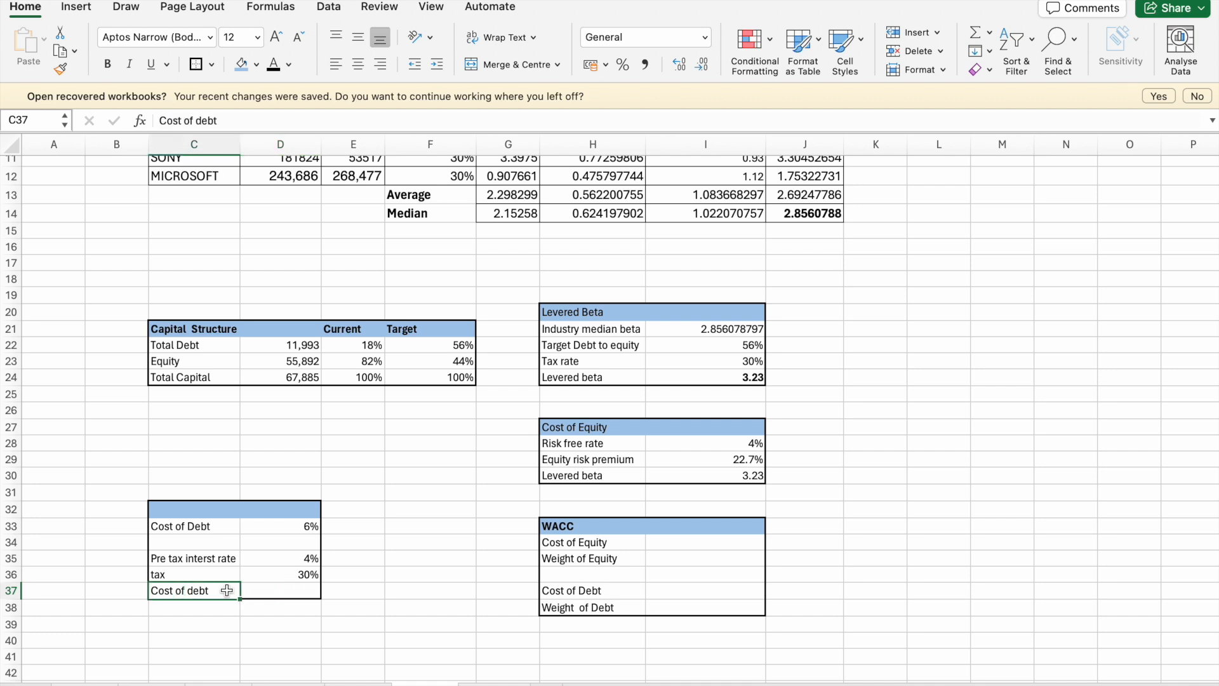
key(Delete)
- Move the D35 result to D37, and move the 106/1717 rate from D33 to D35
click(222, 557)
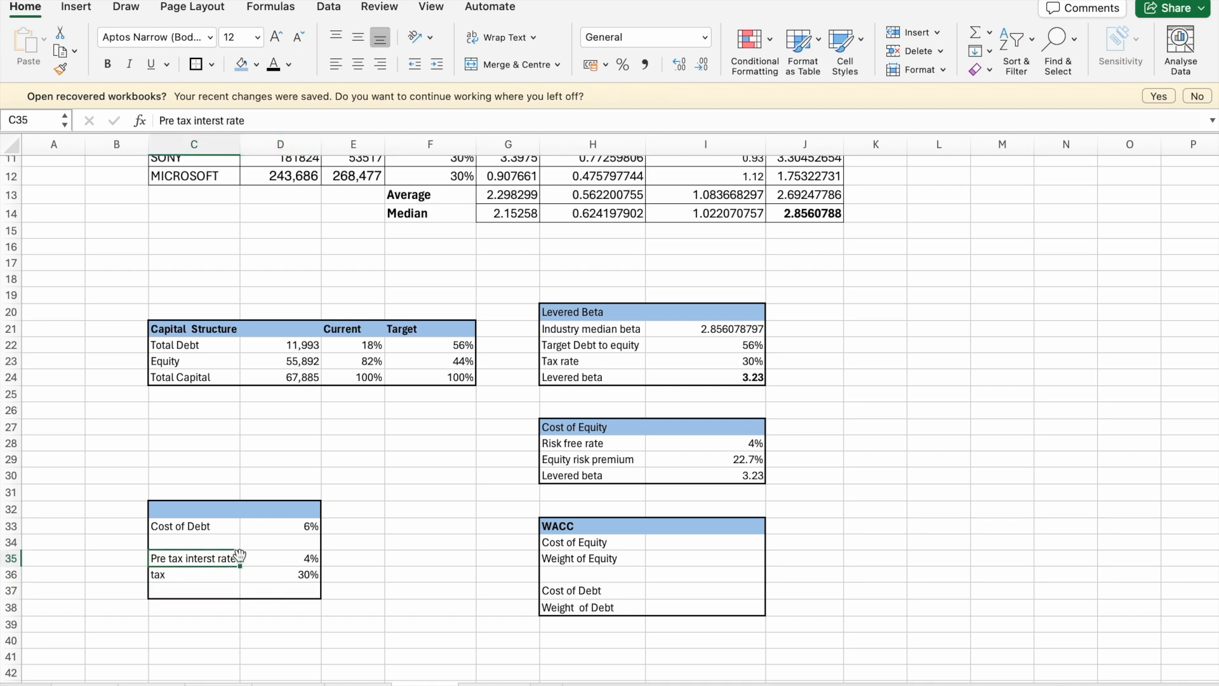
click(252, 559)
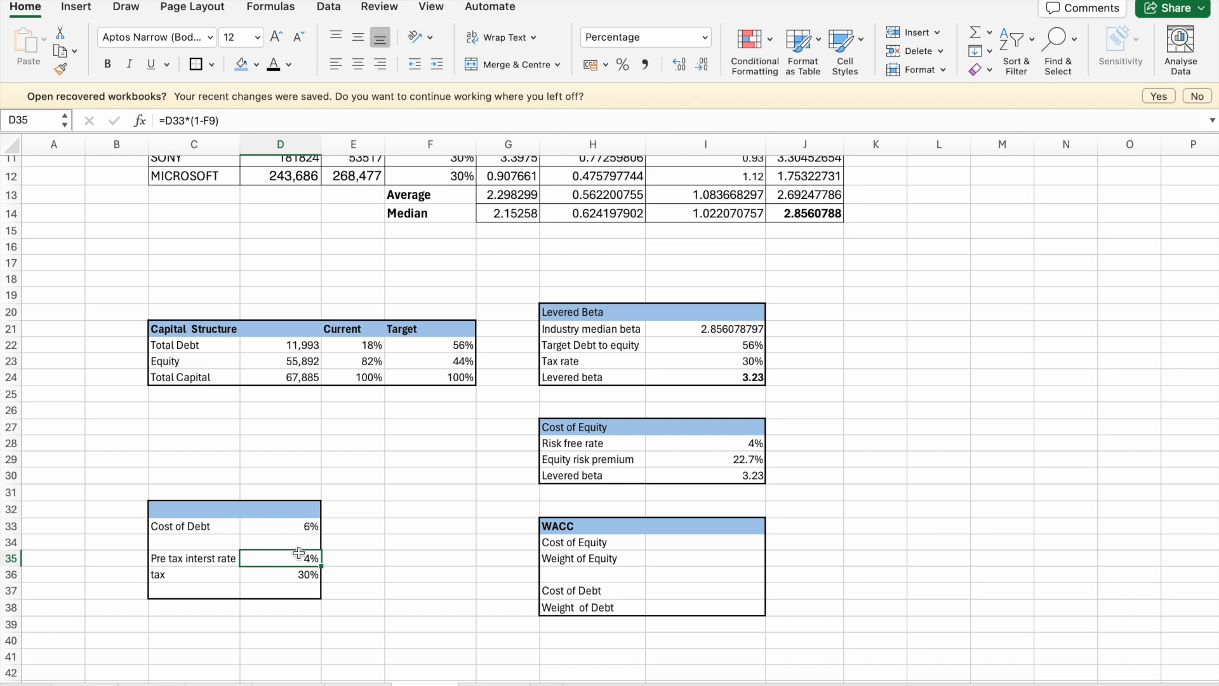
drag(298, 550, 299, 590)
click(306, 526)
drag(306, 517, 307, 558)
- Fill the cost of debt heading range C32:D33 with the light blue header colour
click(215, 519)
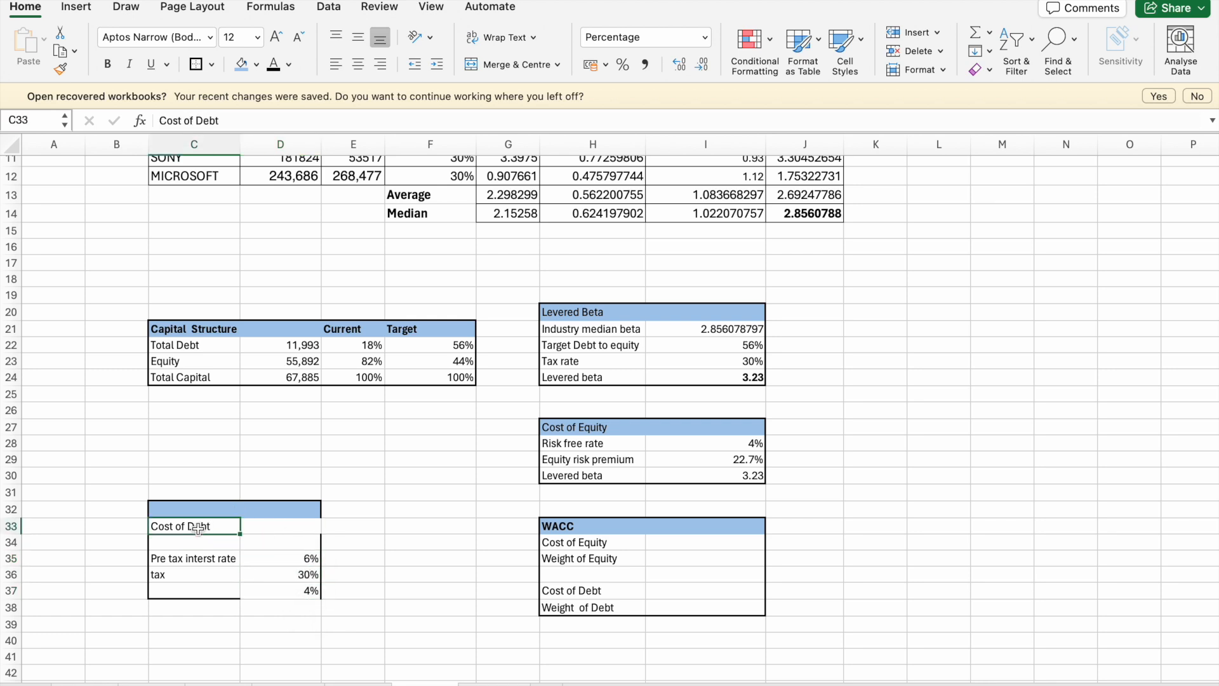
drag(184, 510, 280, 521)
click(242, 66)
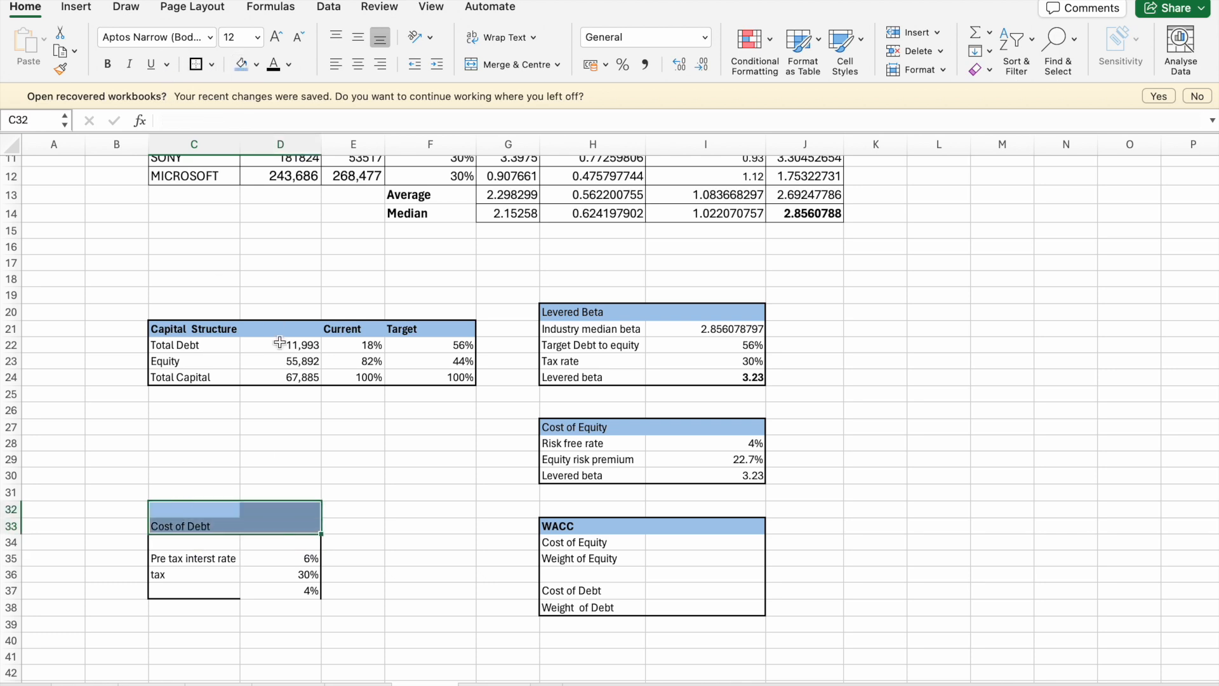
click(280, 344)
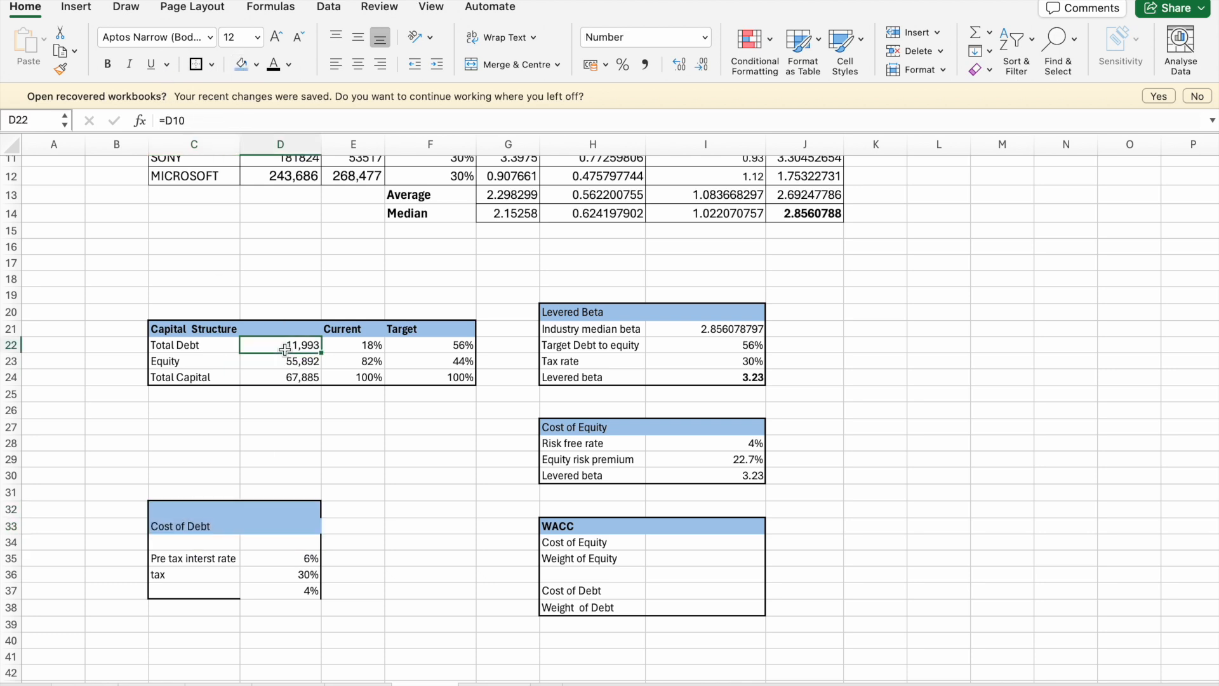
- Label C37 as "Cost of Debt" and apply a thick box border around the cost of debt table C32:D37
click(188, 589)
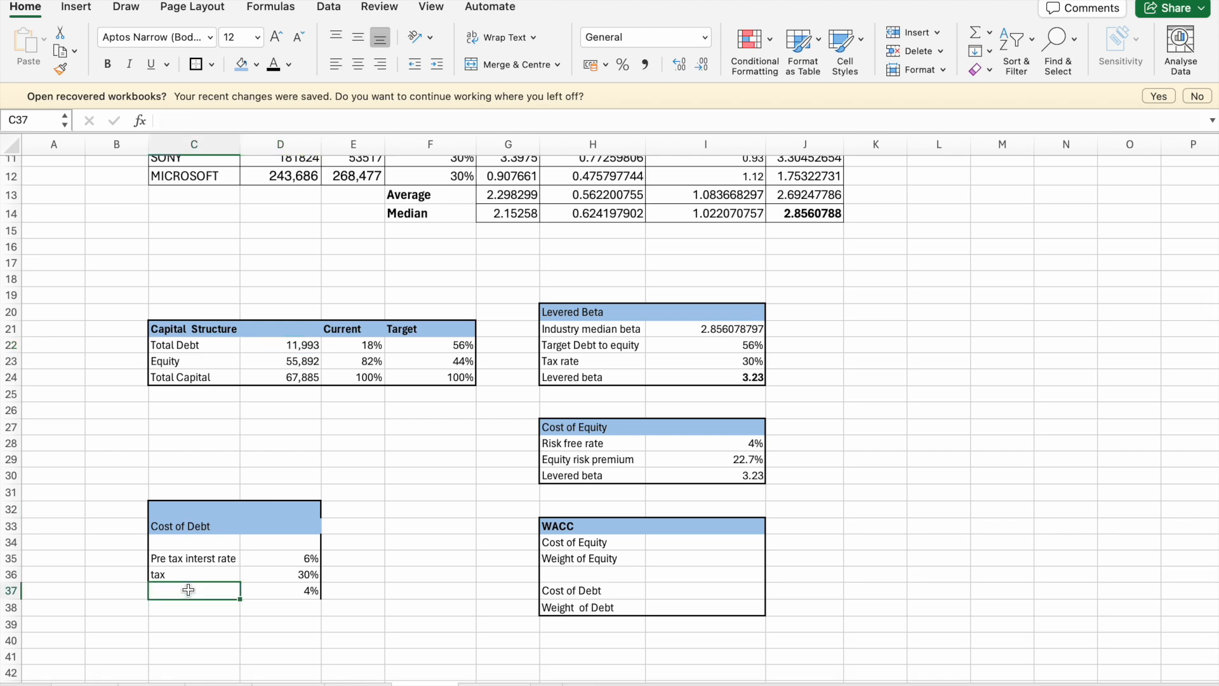
text(Cost of)
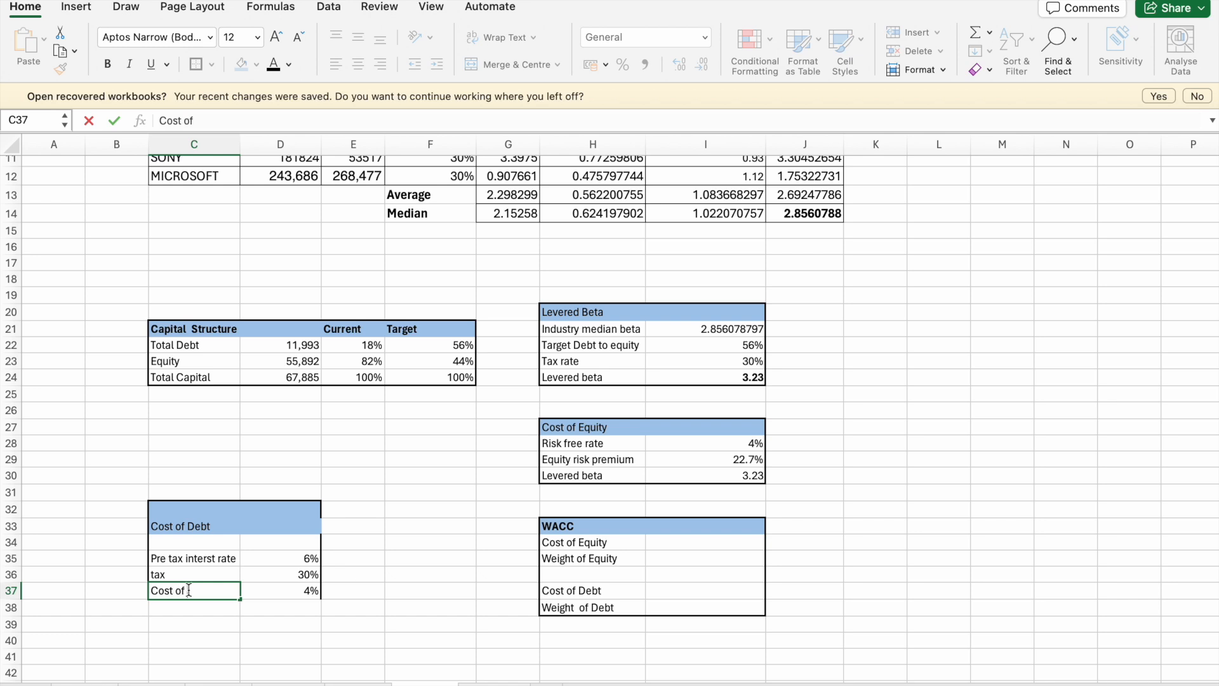
key(Return)
drag(172, 509, 274, 591)
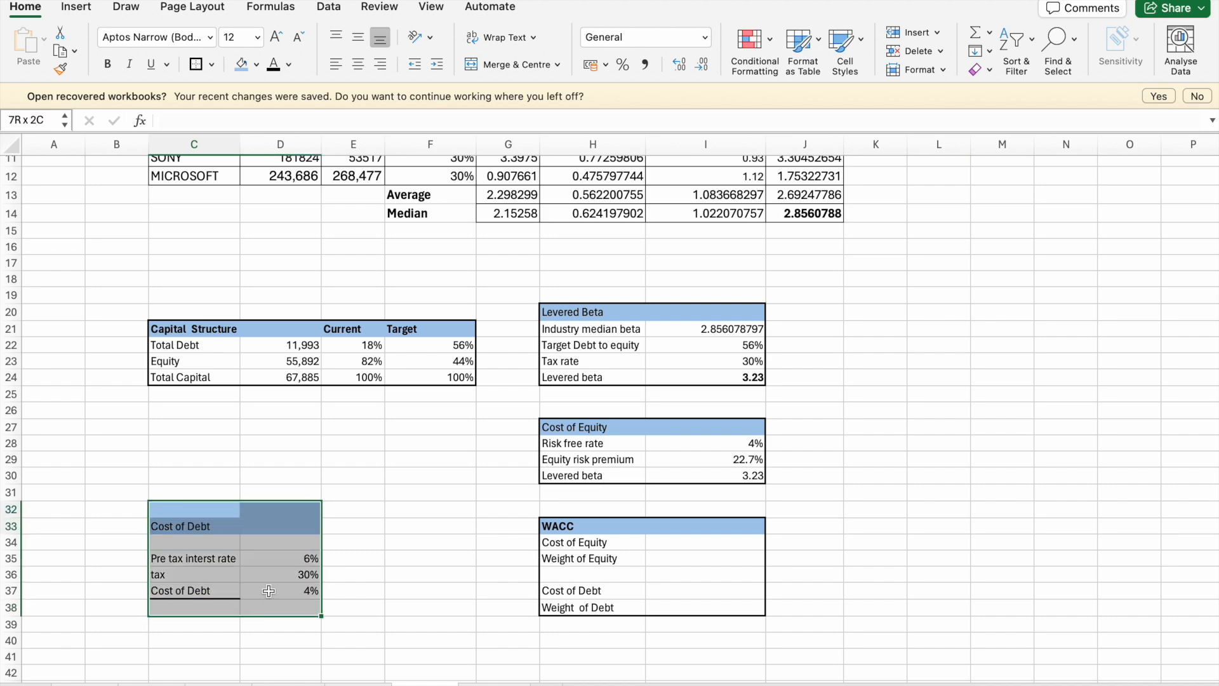
click(200, 64)
click(280, 410)
scroll(434, 642, up, 3)
scroll(433, 642, down, 2)
click(665, 541)
text(=)
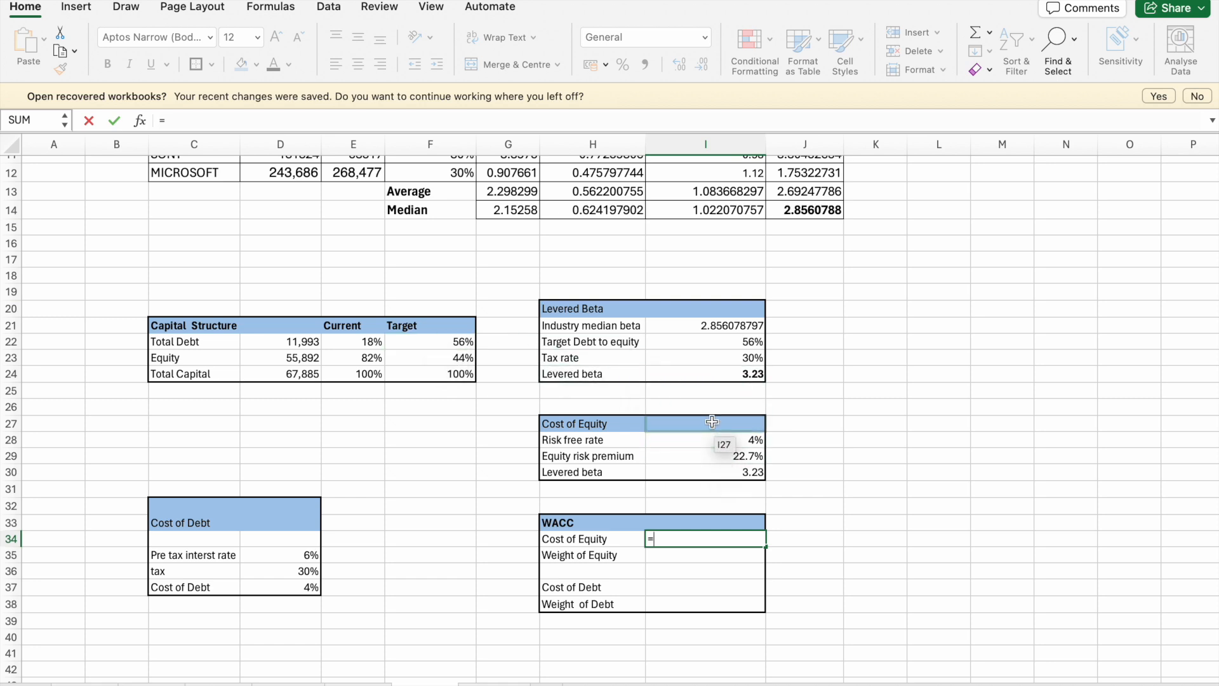
click(715, 459)
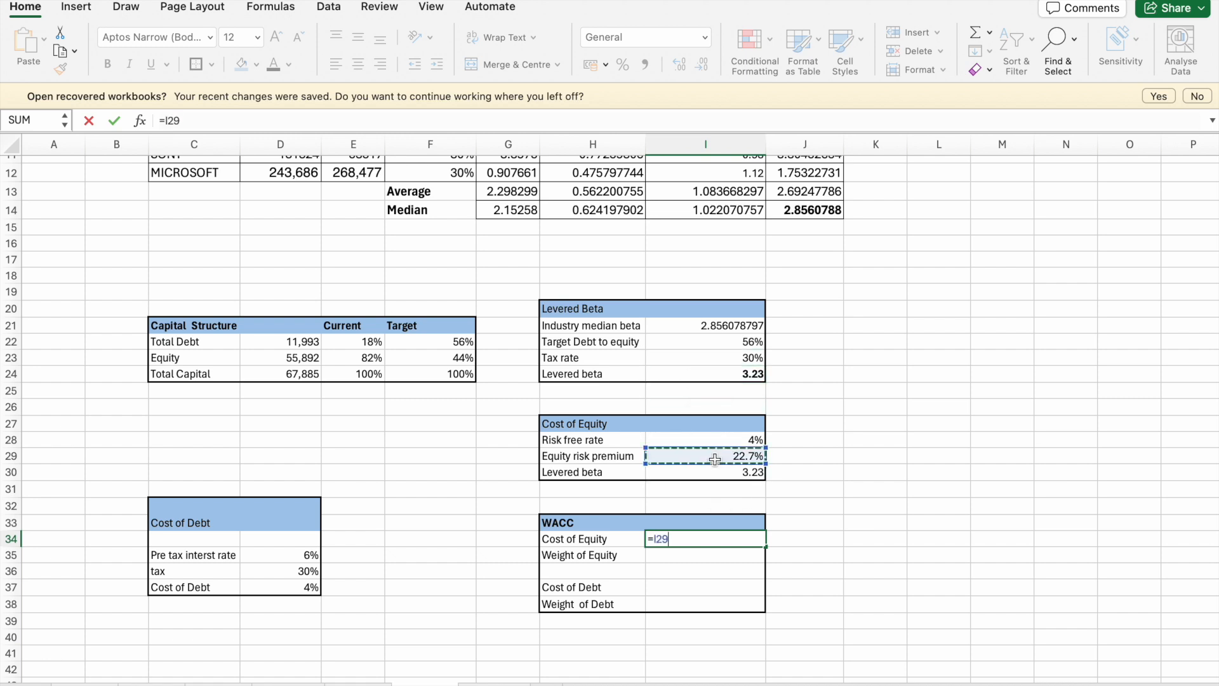
key(BackSpace)
key(BackSpace)
key(BackSpace)
key(BackSpace)
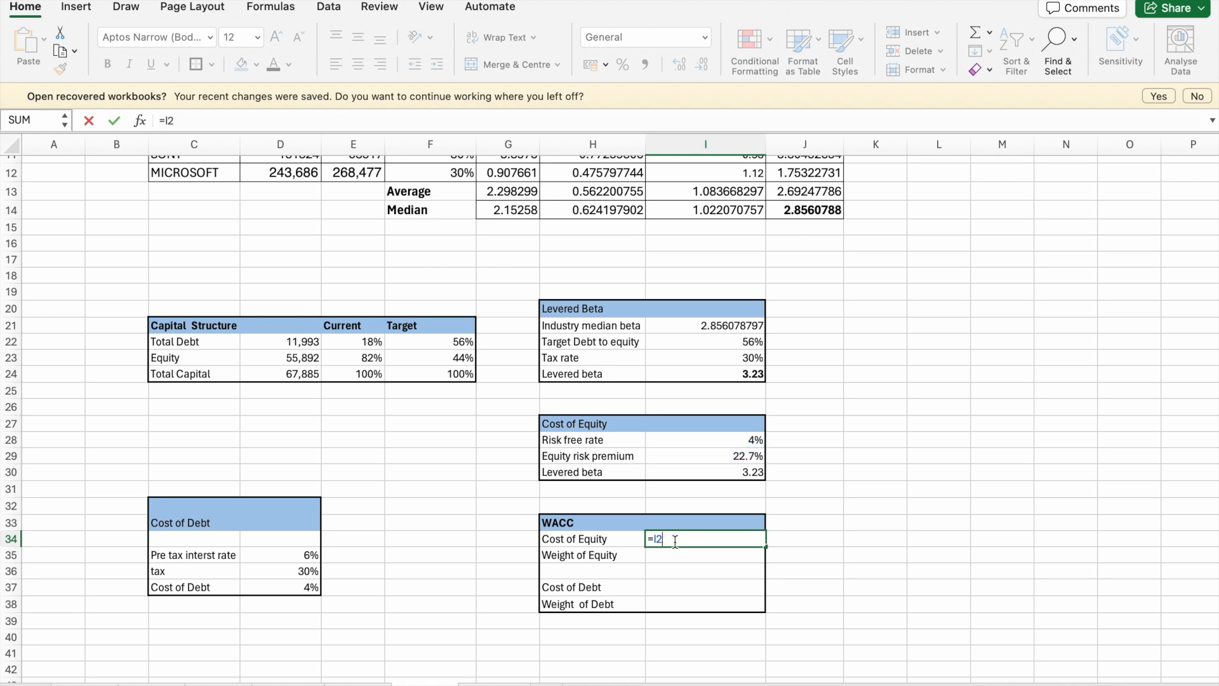
click(687, 581)
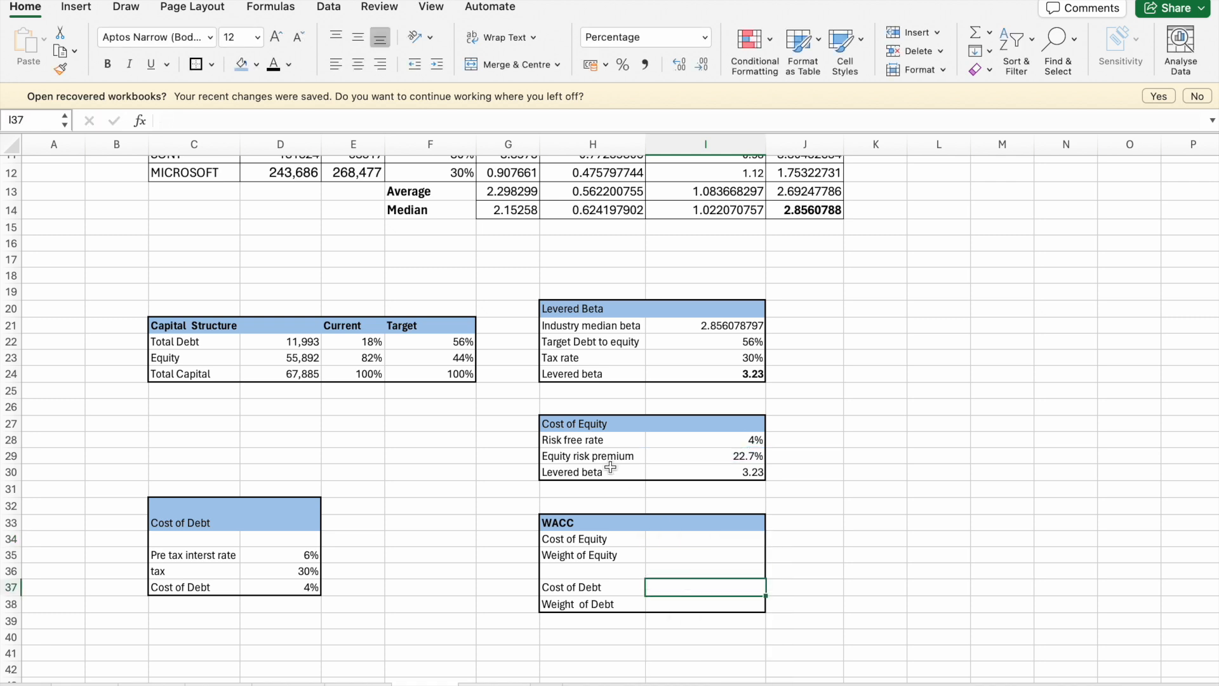
- Replace the "Equity risk premium" label in H29 with a copy of the Cost of Equity heading from H27
click(581, 423)
click(579, 410)
click(593, 459)
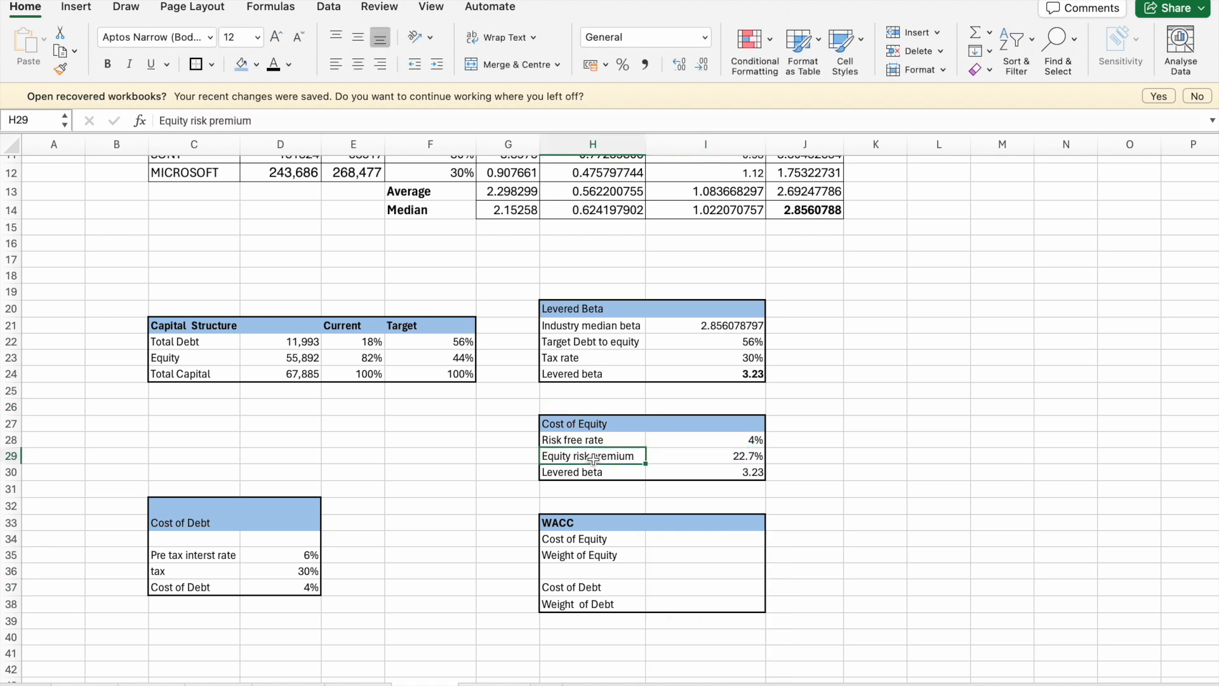
key(BackSpace)
click(581, 423)
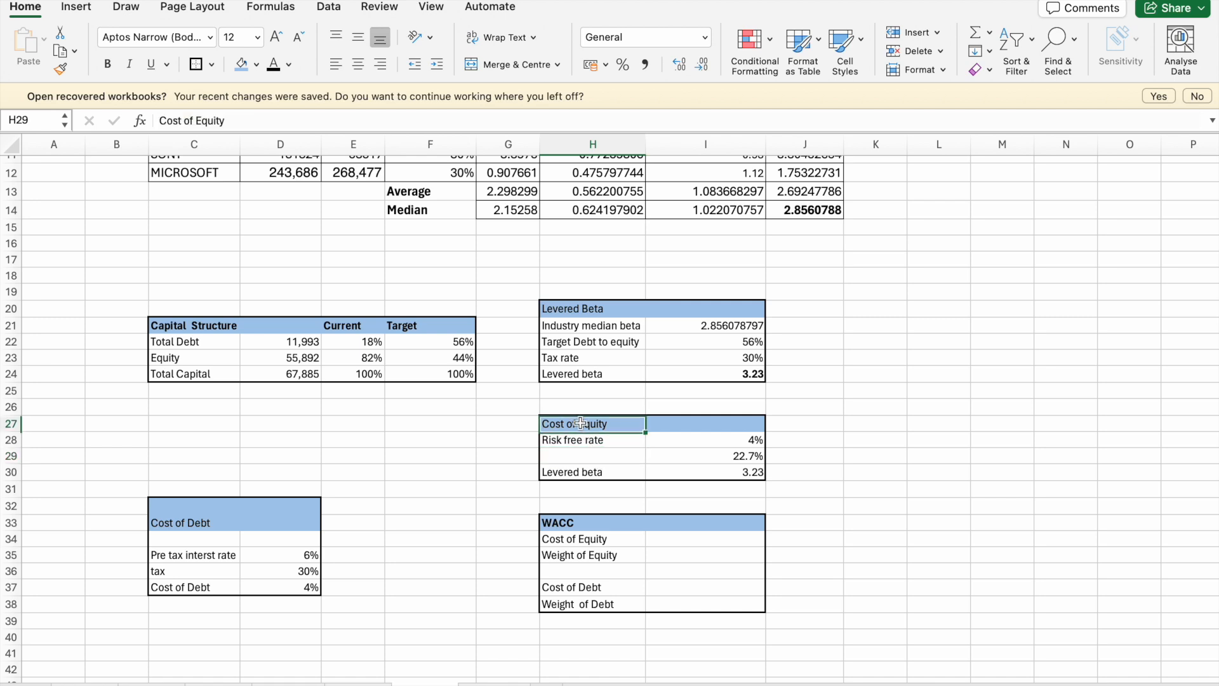
key(super+c)
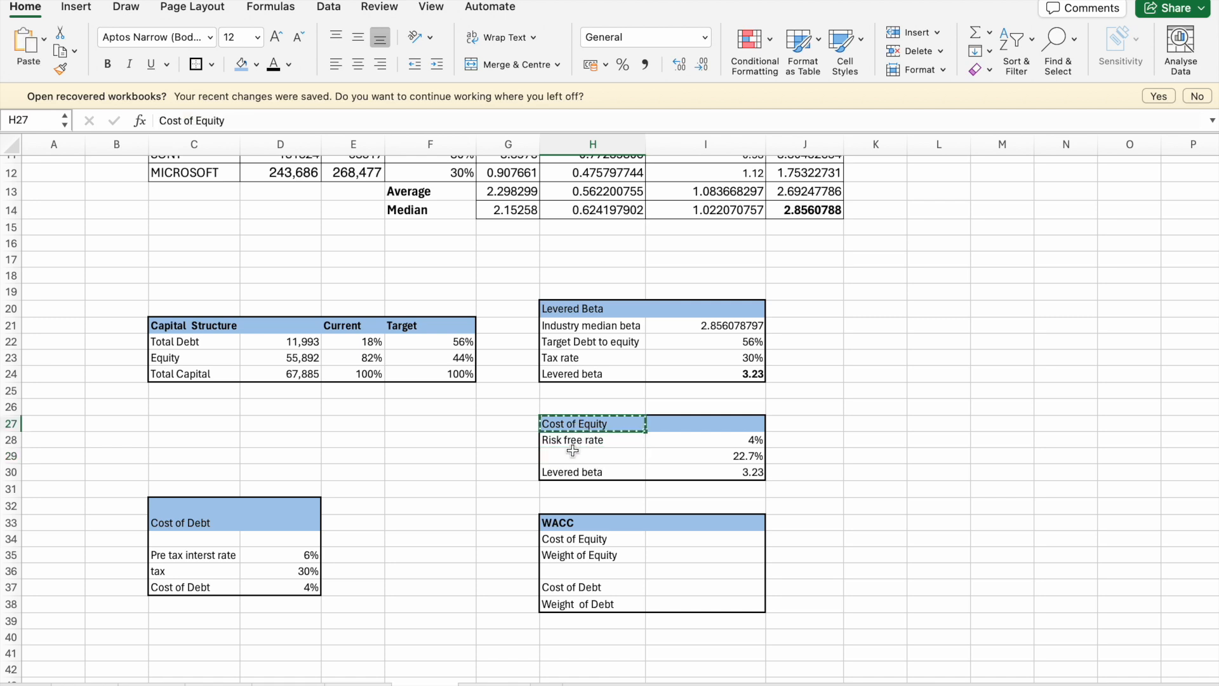
click(571, 457)
key(super+v)
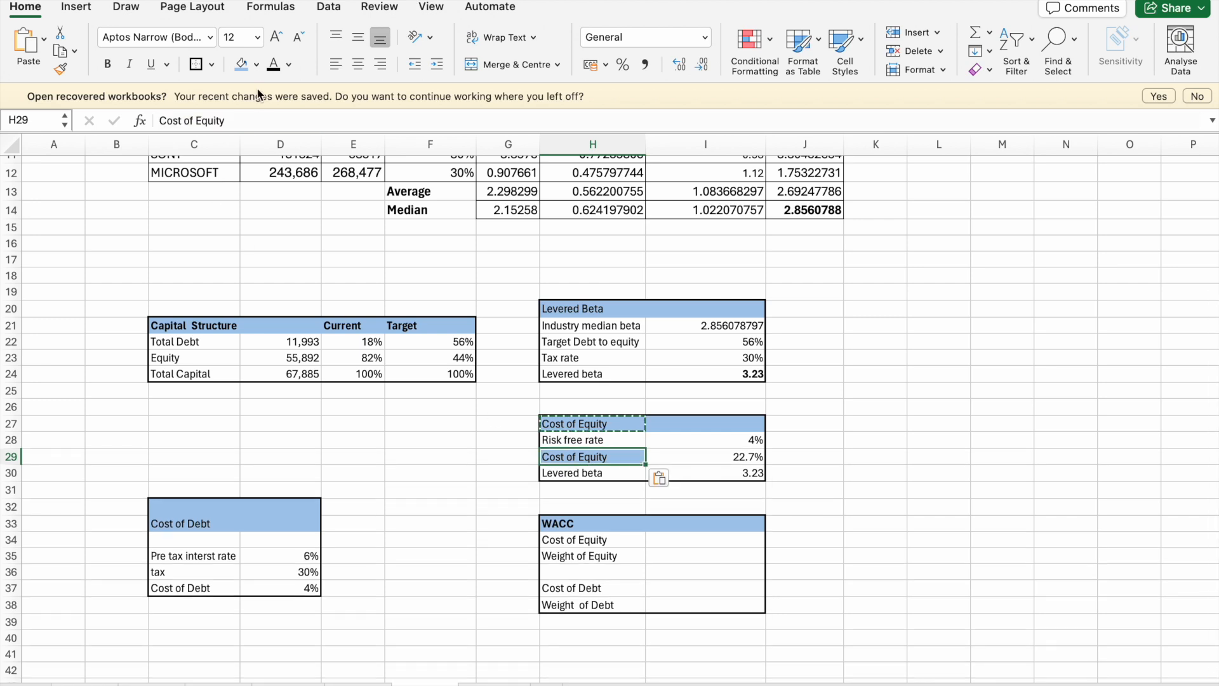
key(Escape)
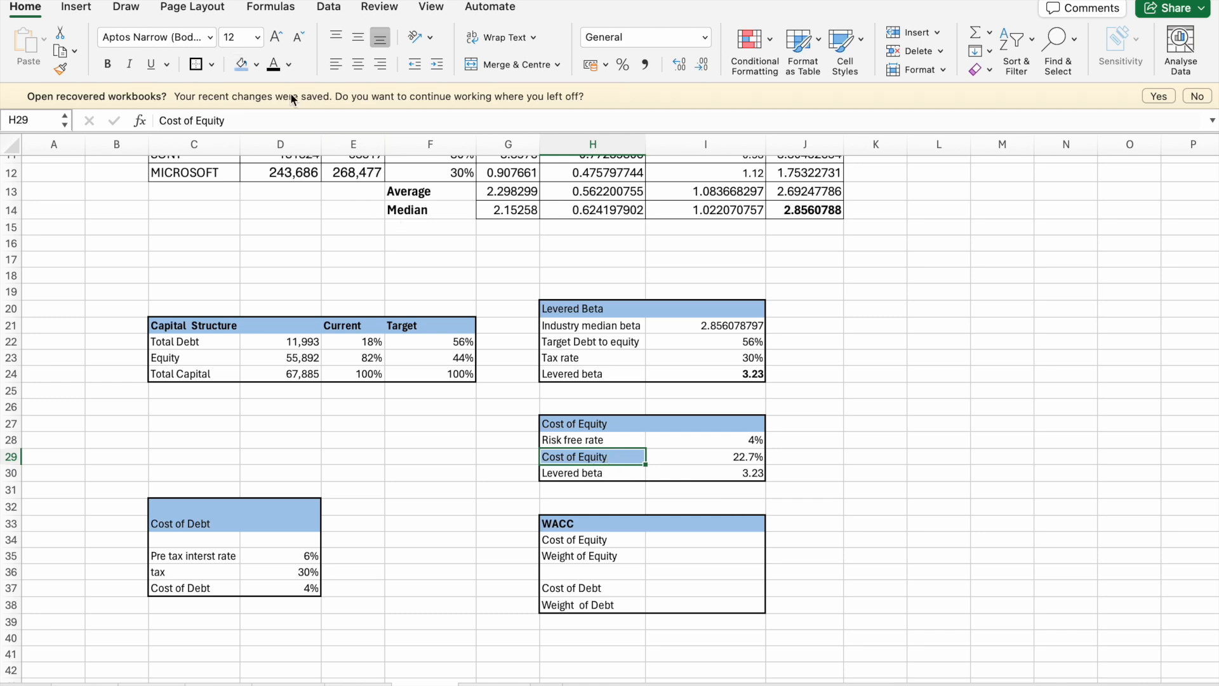
- Remove the fill from the Cost of Equity label in H29 and make H29:I29 bold
click(256, 64)
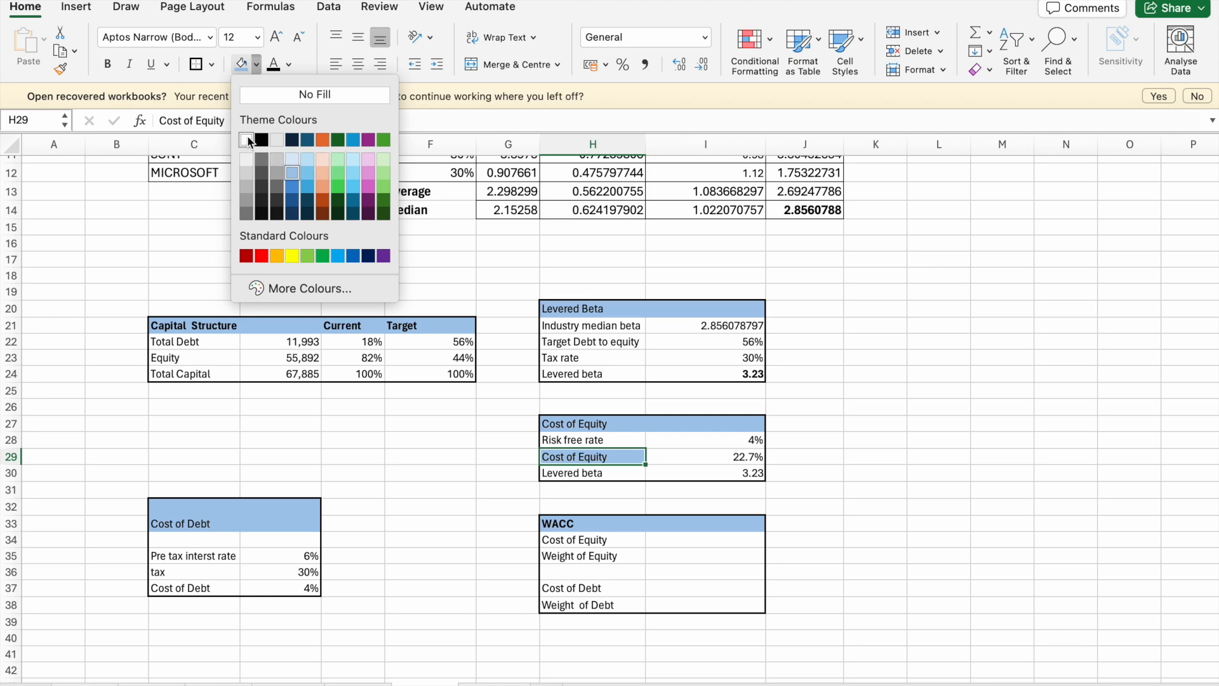
click(294, 95)
click(458, 273)
click(674, 496)
click(588, 460)
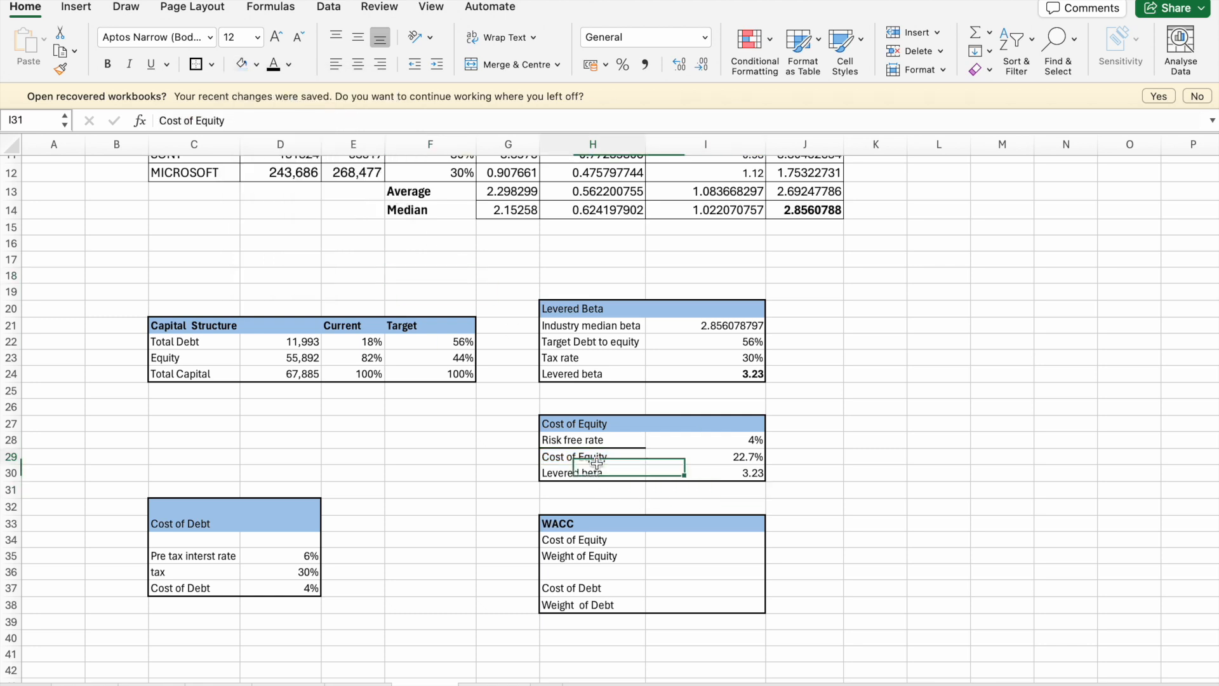
drag(587, 463, 711, 458)
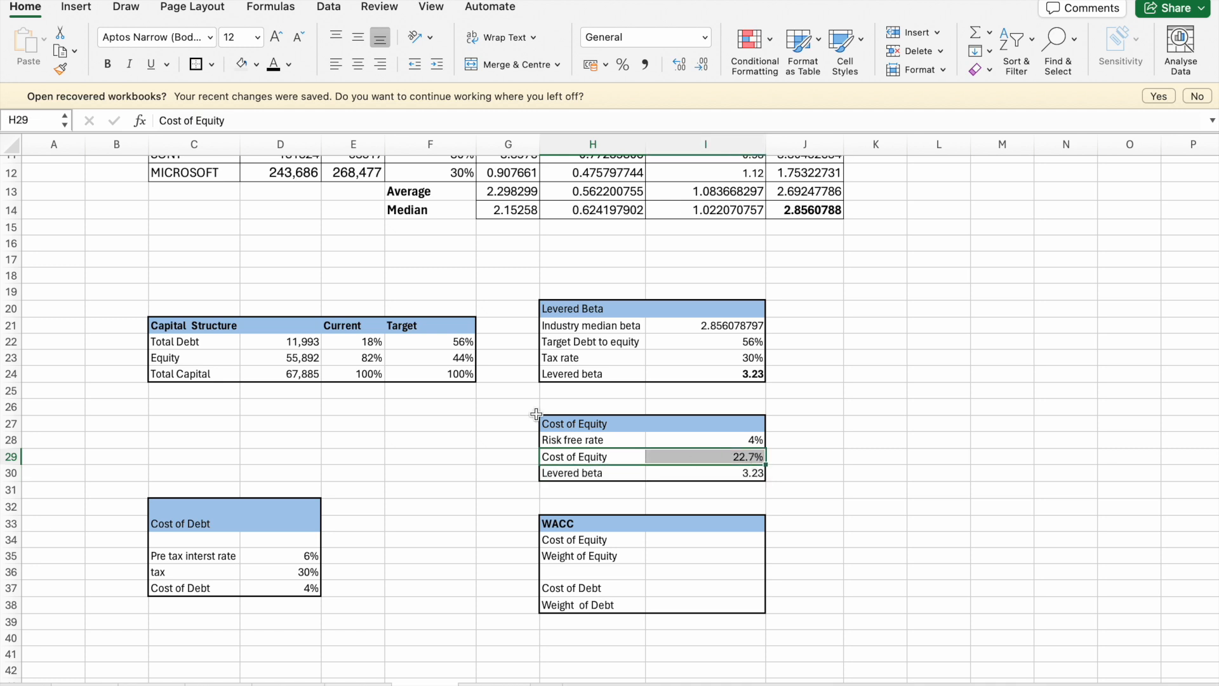
click(112, 69)
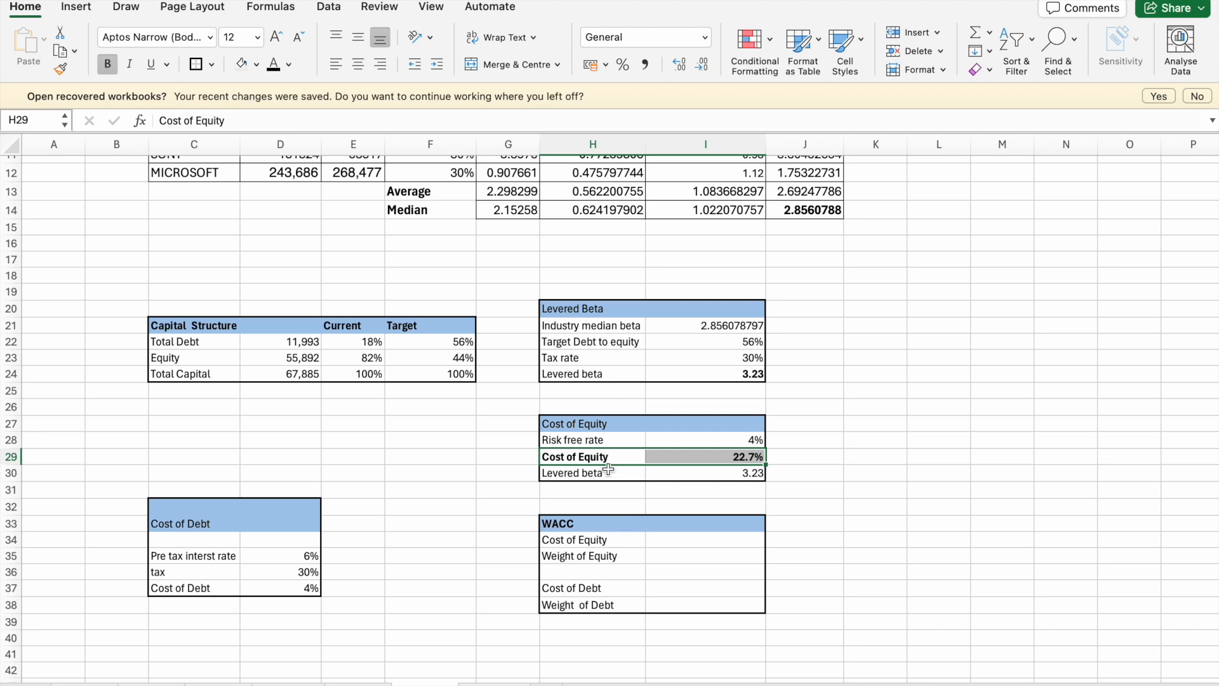
click(580, 492)
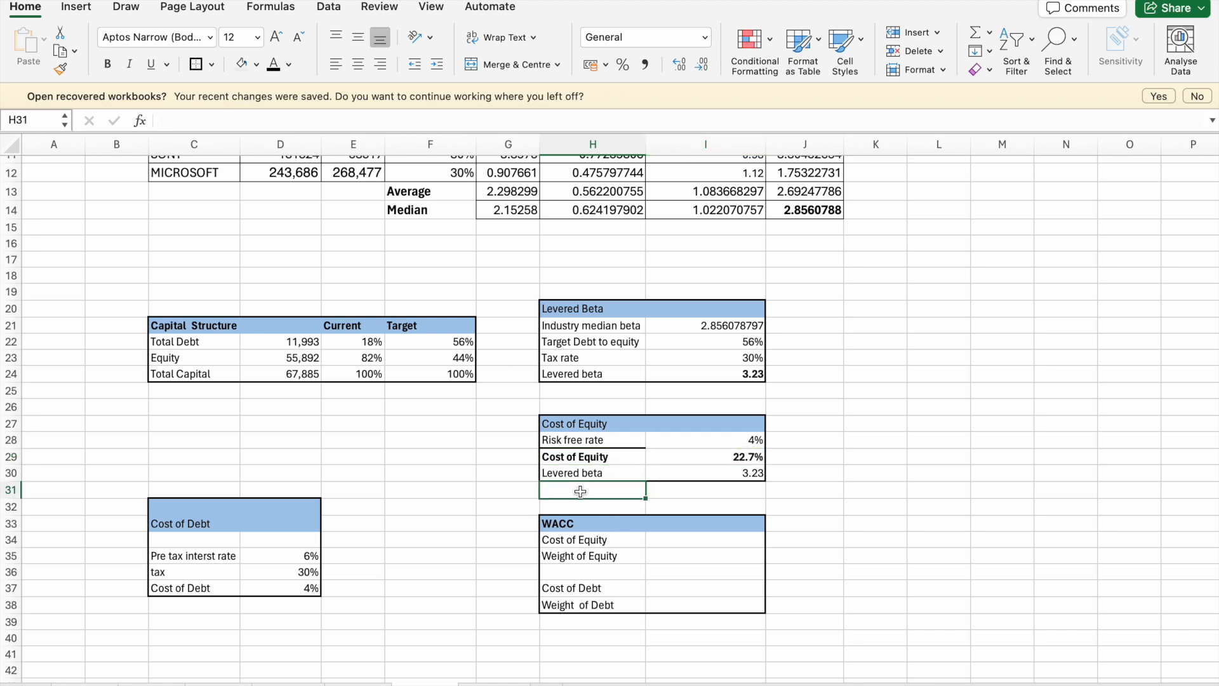
text(Cost)
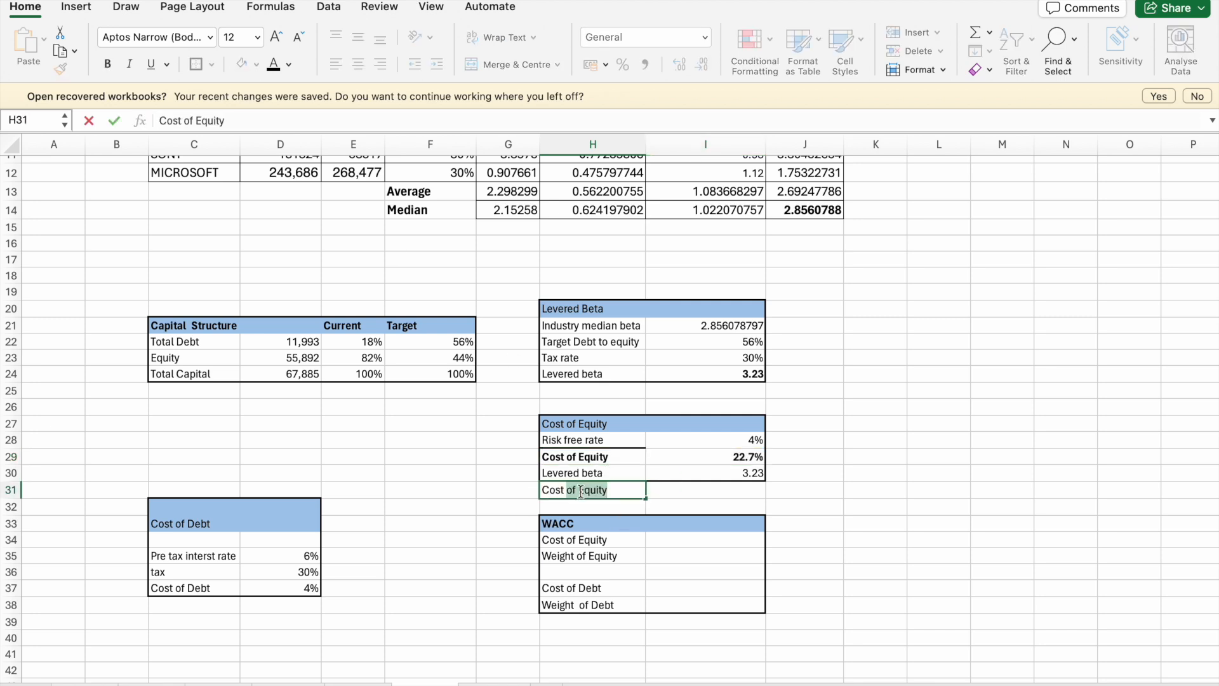
key(BackSpace)
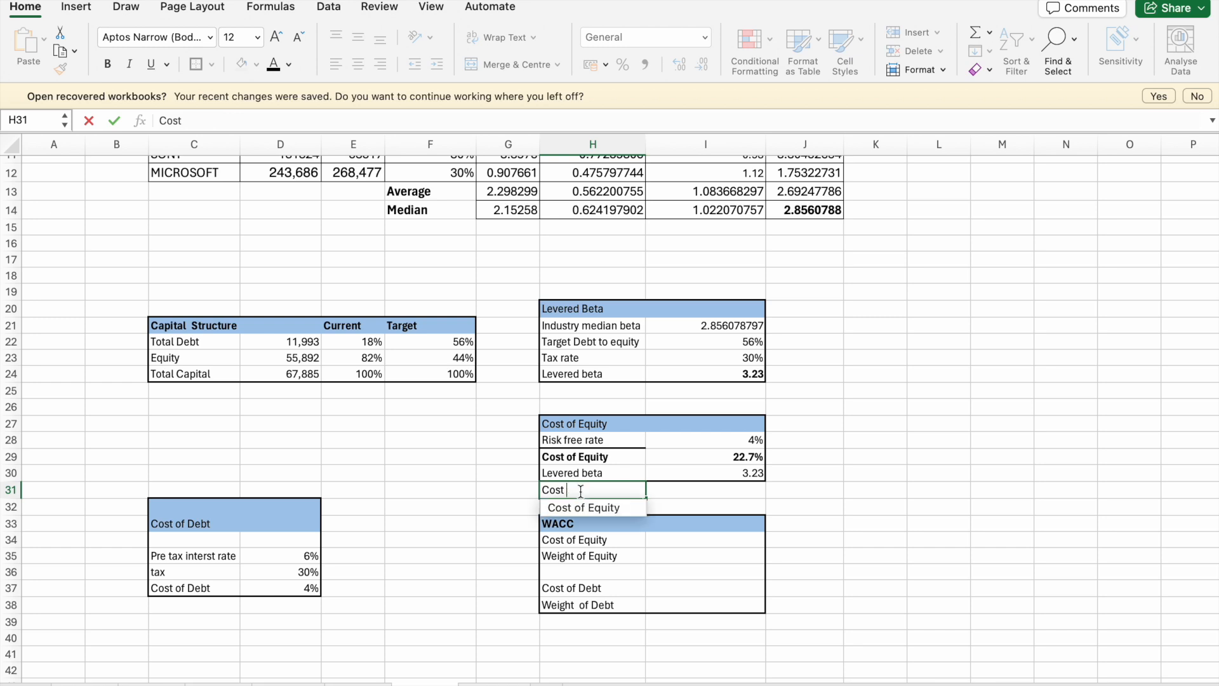
key(BackSpace)
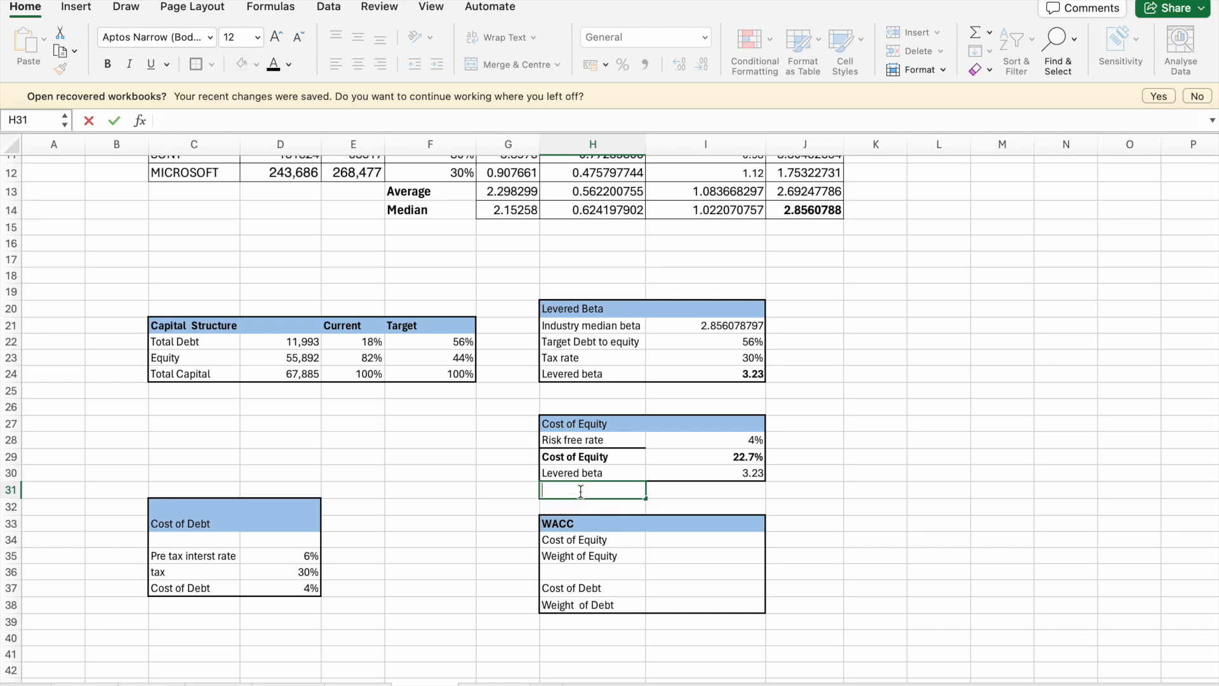
click(502, 441)
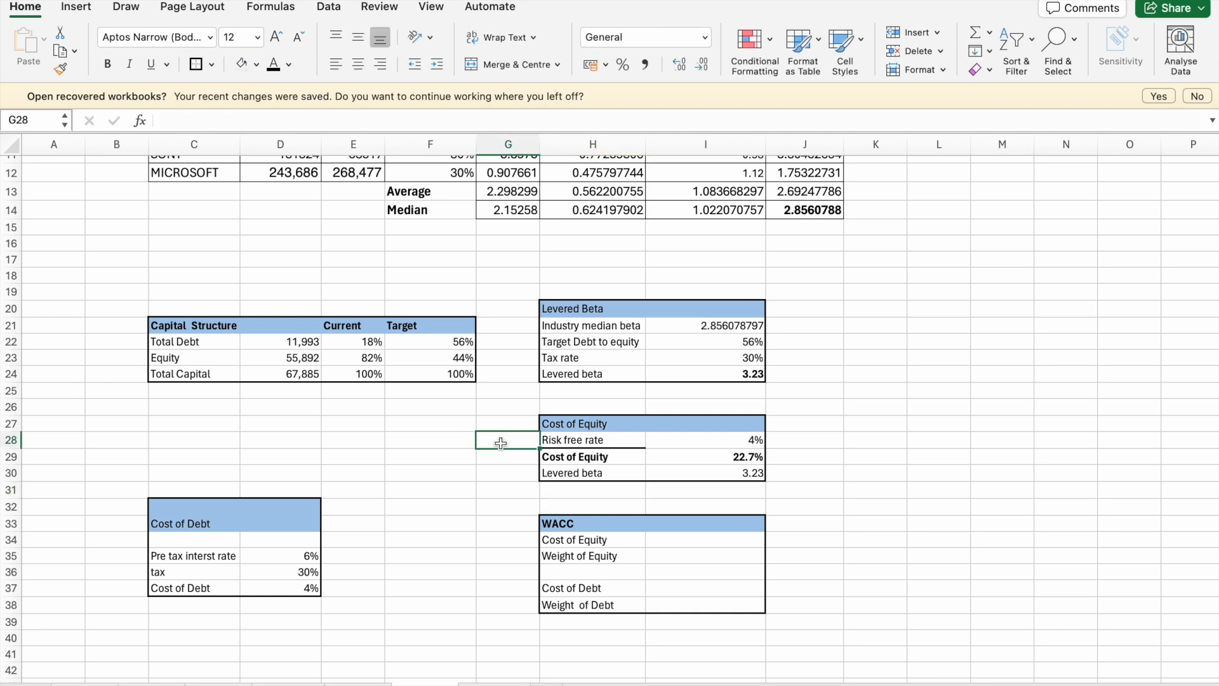
- Remove all borders from the bold Cost of Equity label cell H29
click(578, 444)
click(575, 457)
click(106, 60)
click(106, 59)
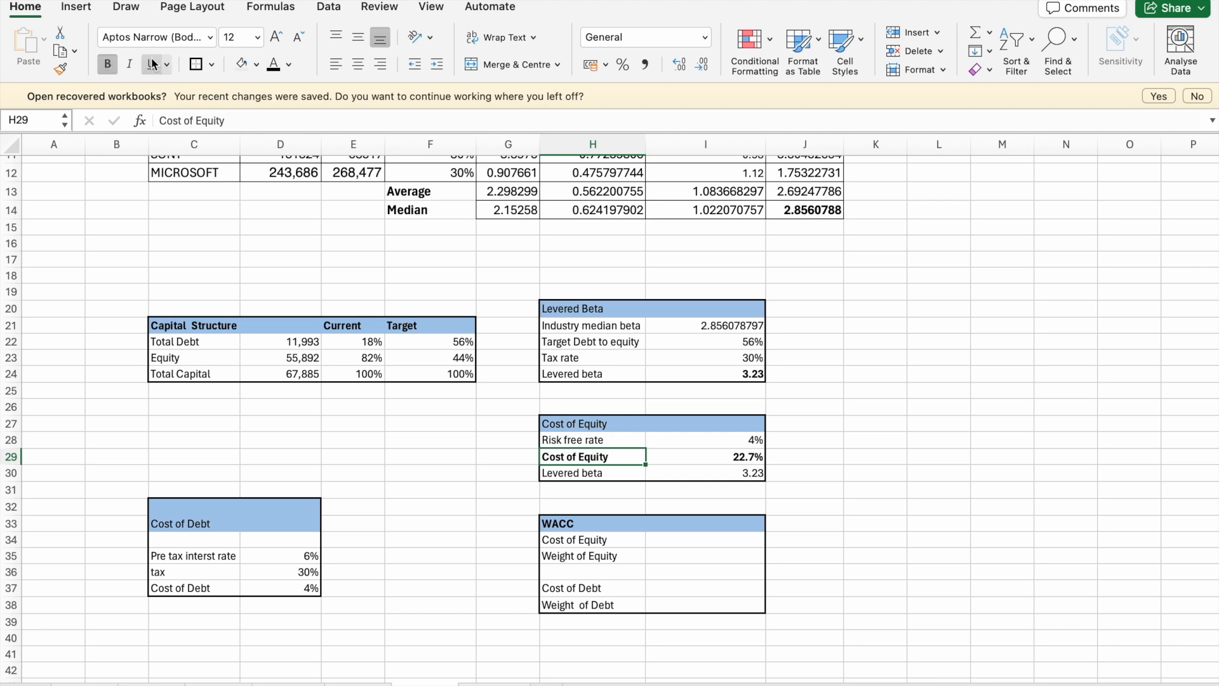
click(212, 65)
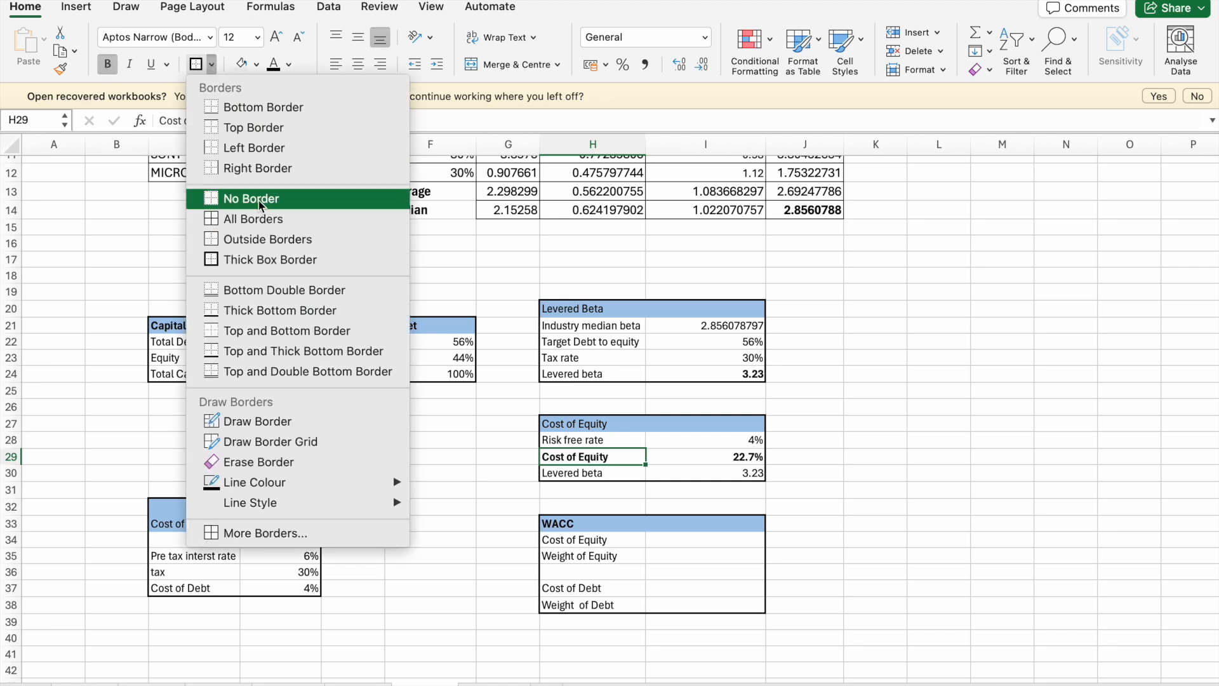
click(260, 199)
click(429, 390)
click(419, 522)
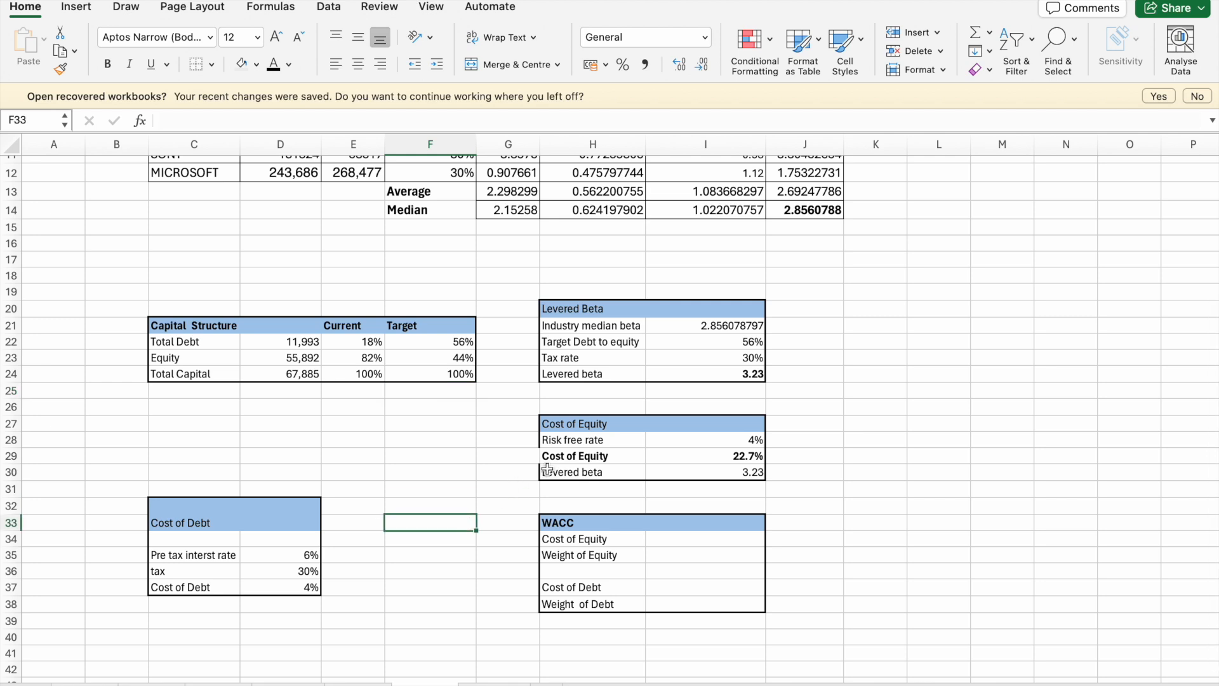
- Apply a thick box border around the cost of equity table H27:I30
drag(560, 429, 722, 476)
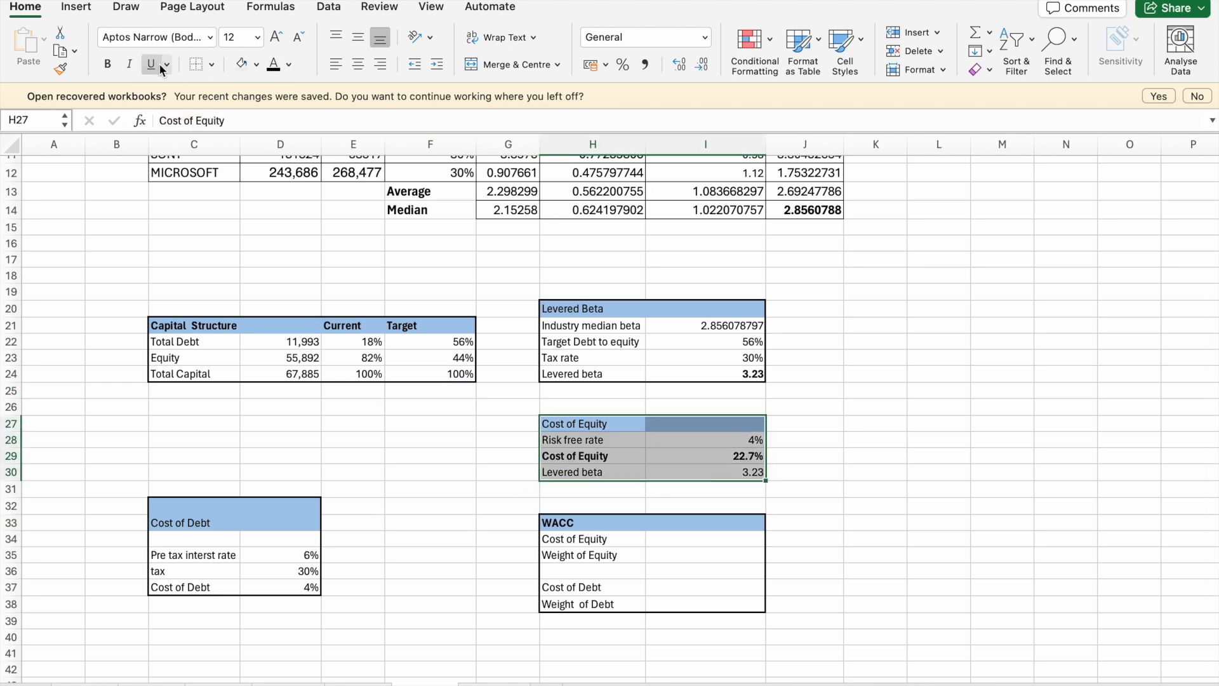
click(212, 64)
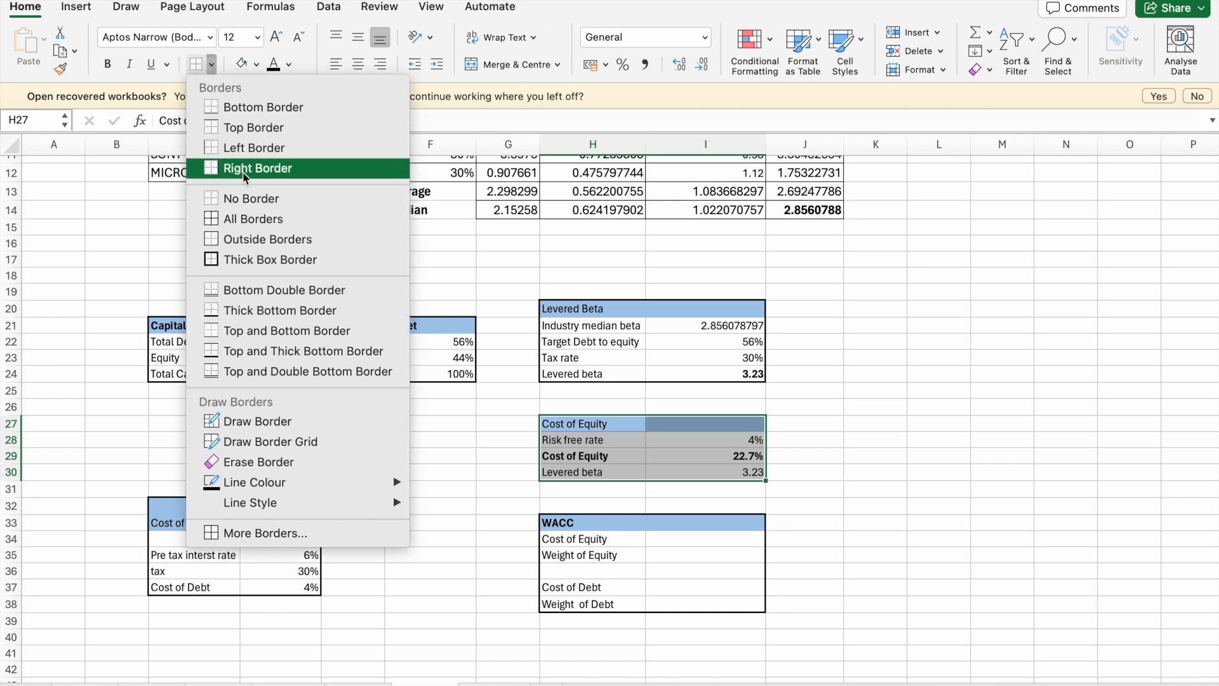
click(251, 259)
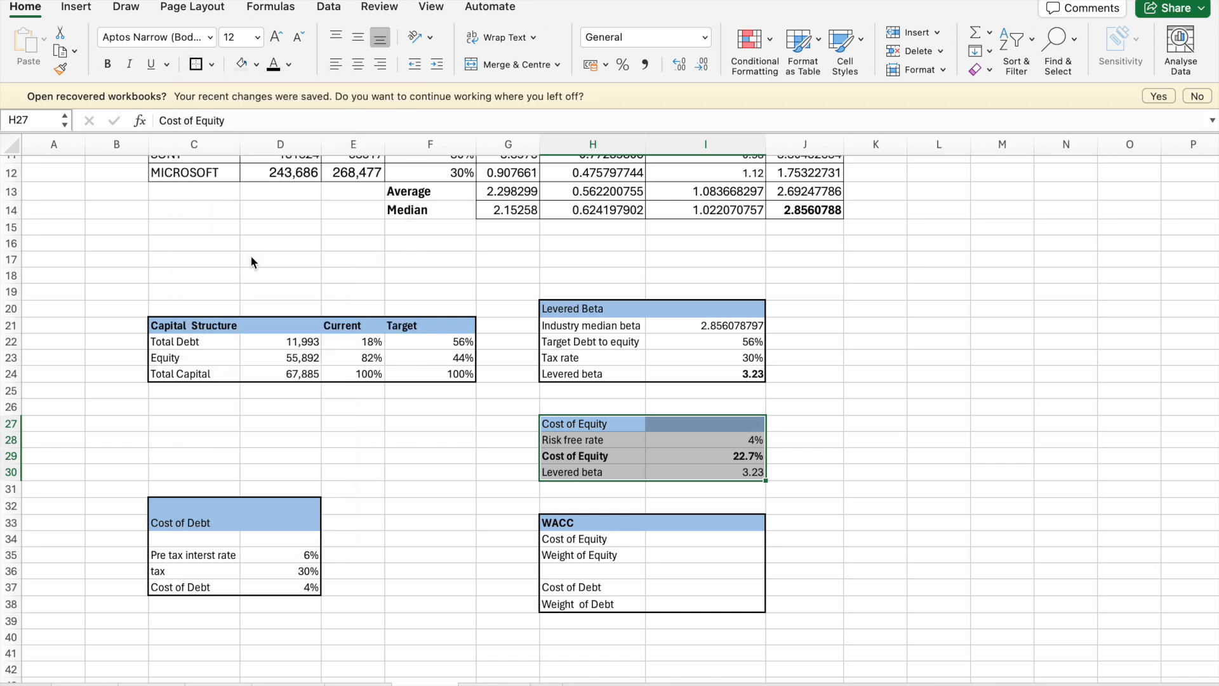
click(527, 374)
- Link the WACC table's Cost of Equity in I34 to the cost of equity value in I29
click(588, 556)
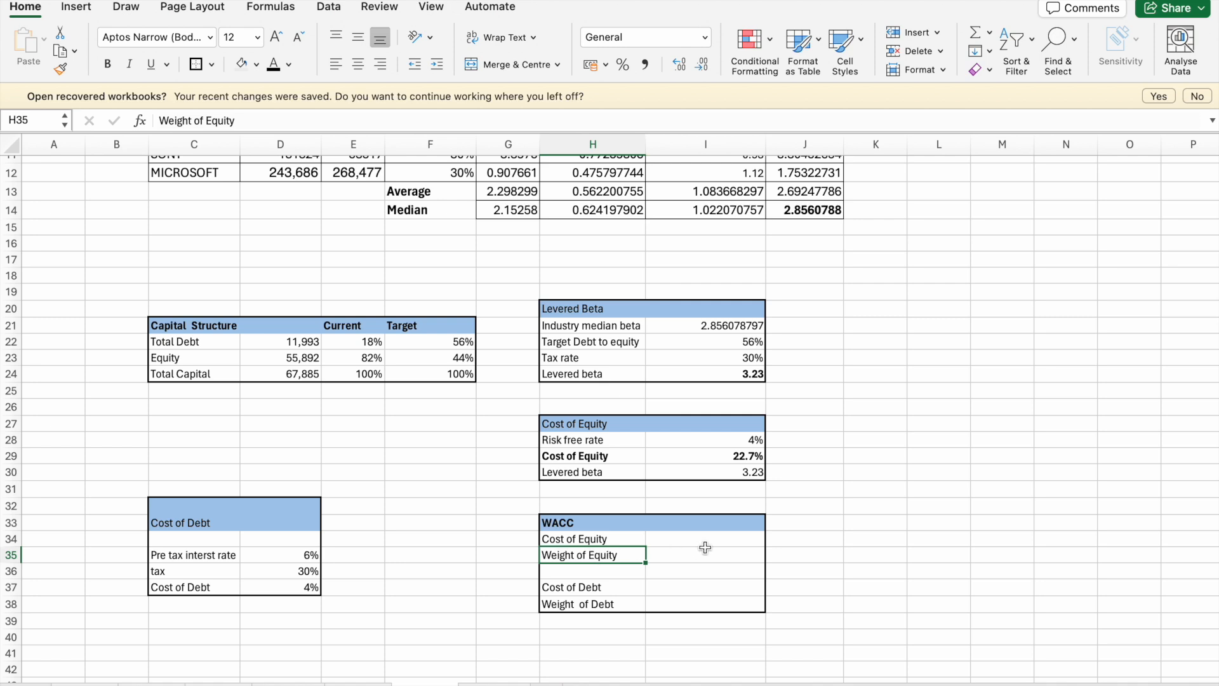
click(672, 539)
text(=)
click(735, 457)
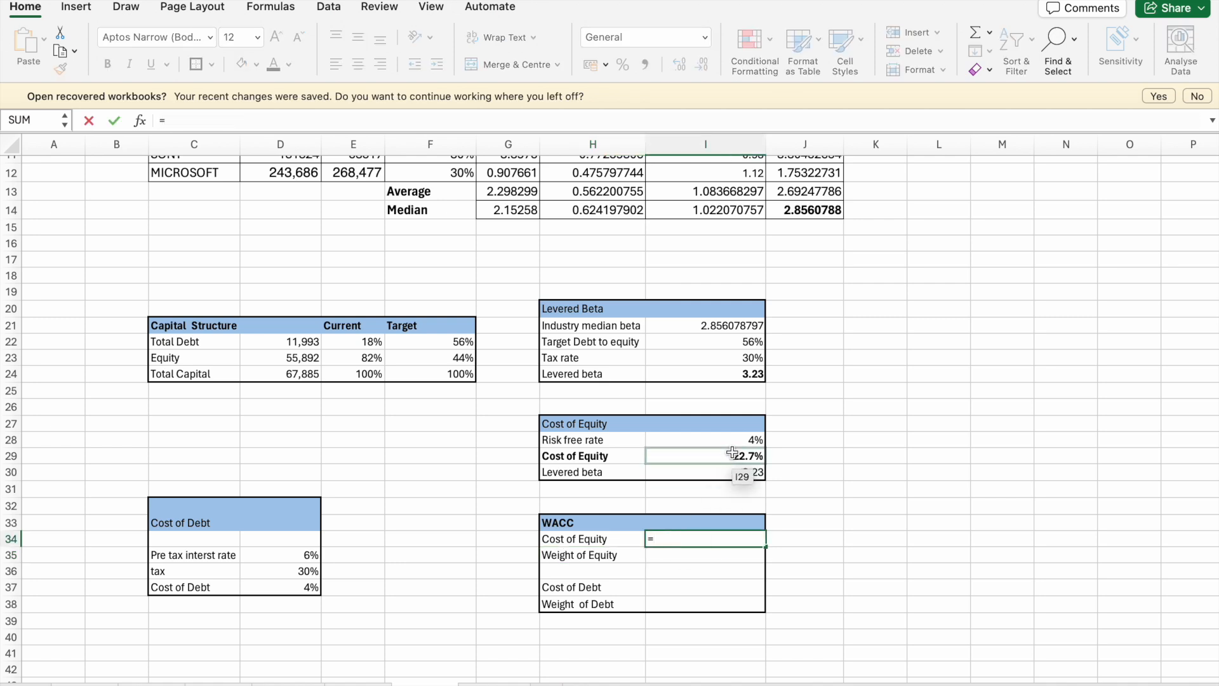
key(Return)
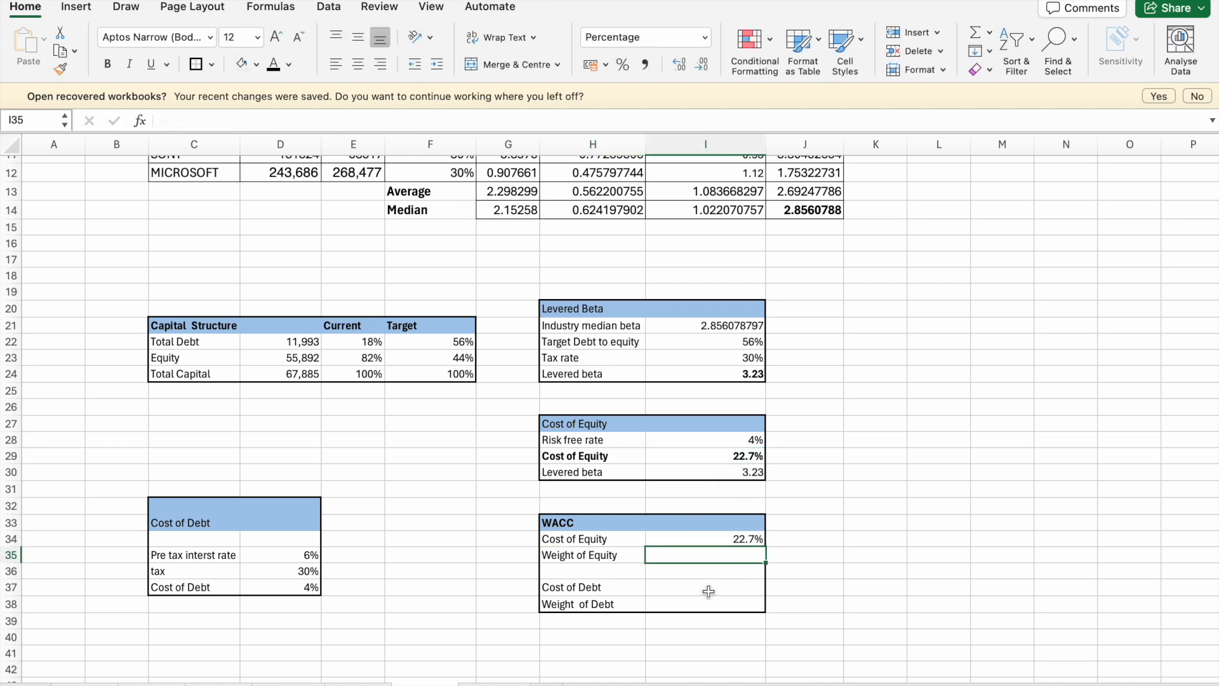
- Link Weight of Equity in I35 to the target equity share in F23 of the capital structure table
text(=)
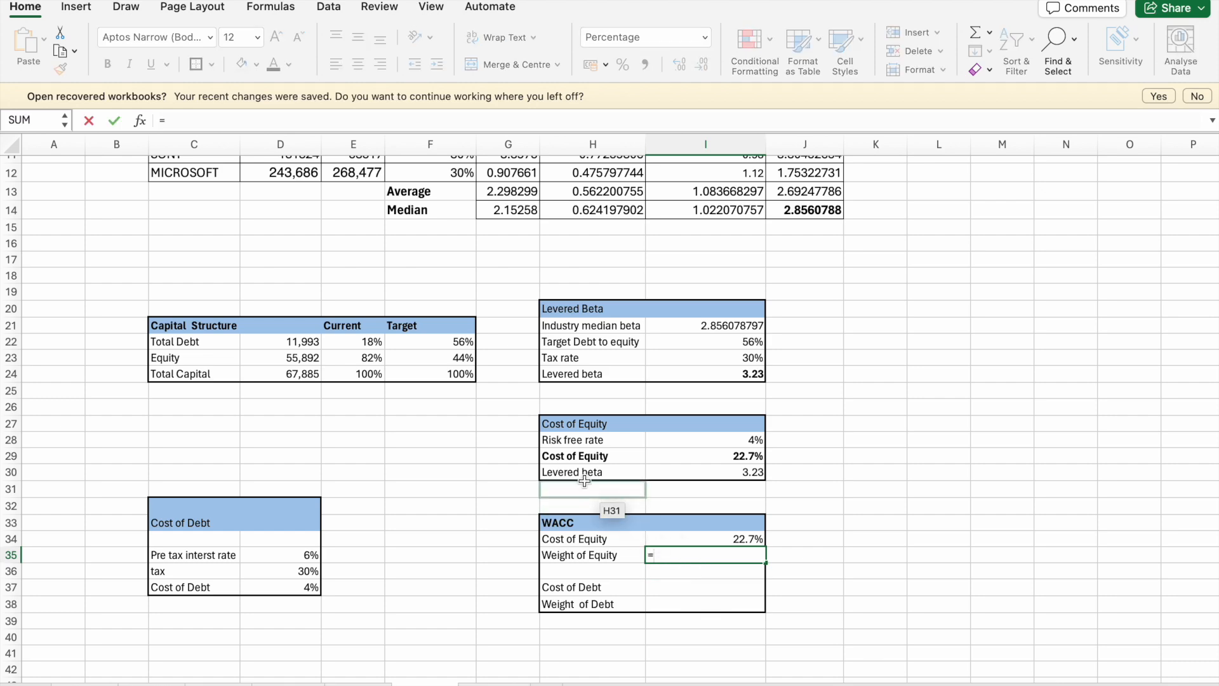
scroll(406, 355, up, 1)
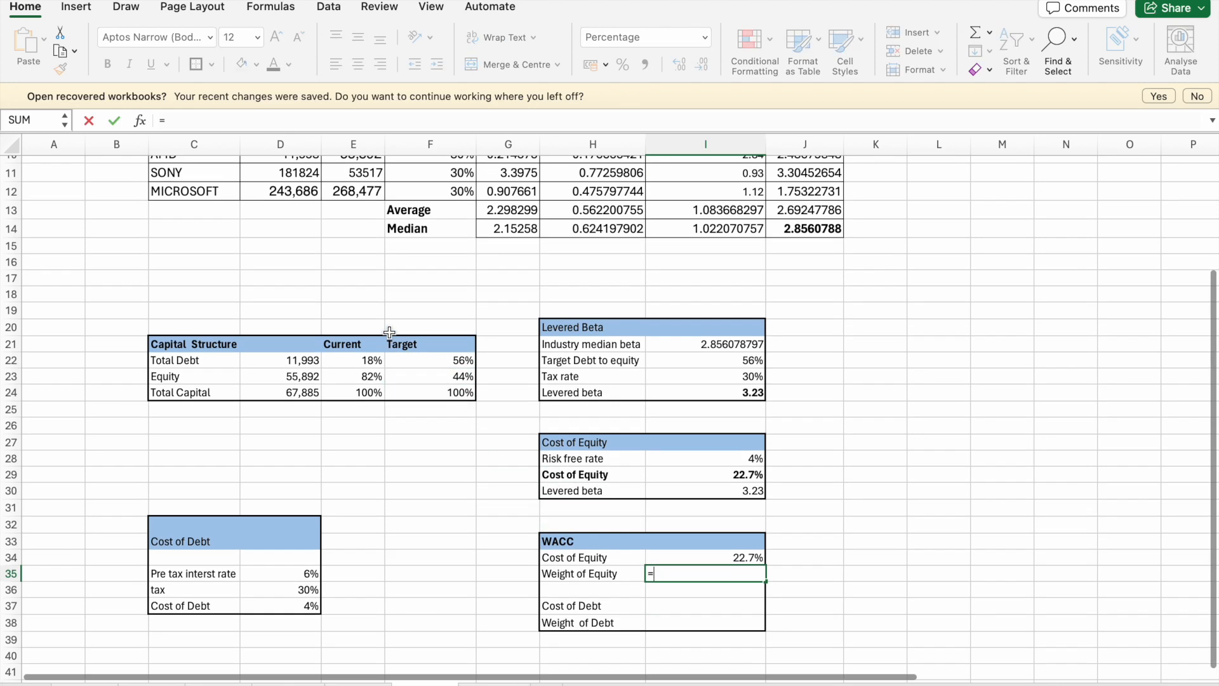
click(413, 369)
key(Return)
- Link the WACC table's Cost of Debt in I37 to the after-tax cost of debt in D37
click(728, 609)
text(=)
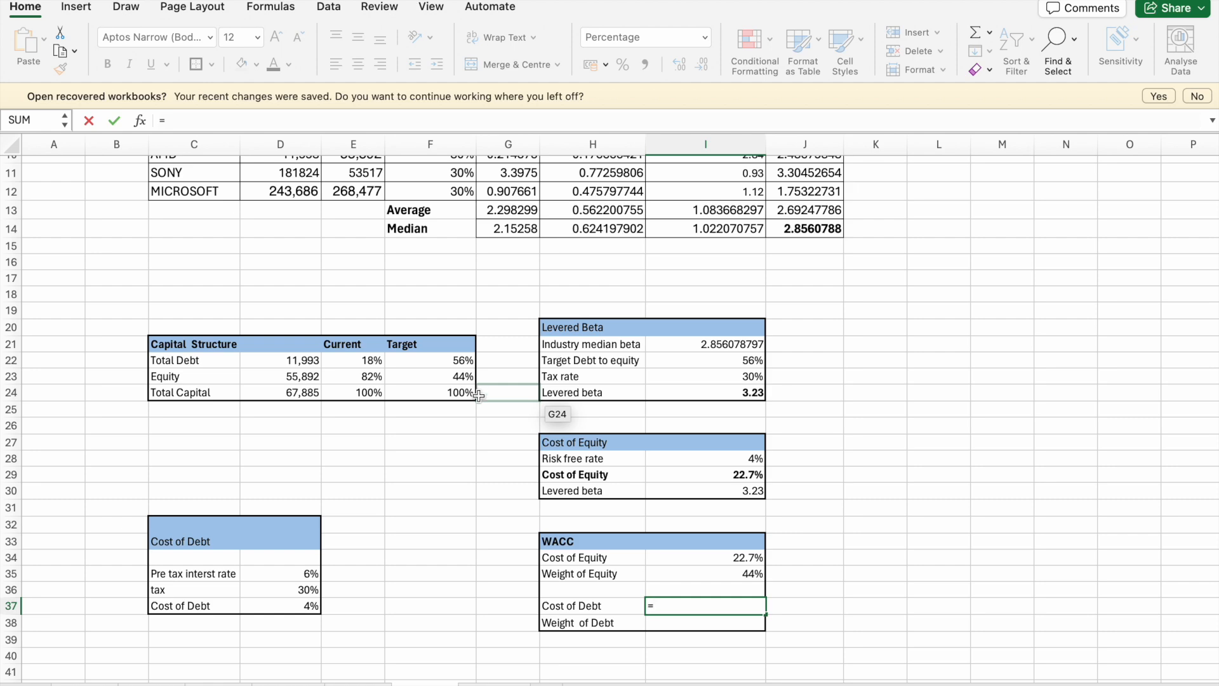
scroll(507, 452, down, 1)
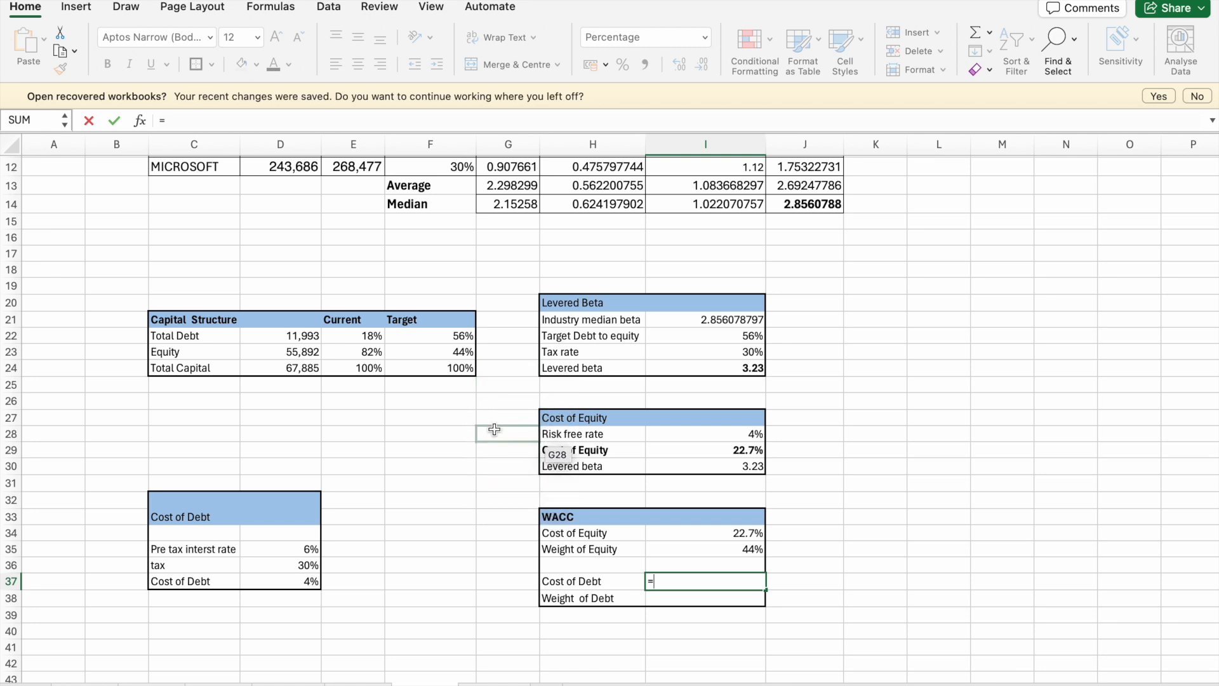
click(279, 581)
key(Return)
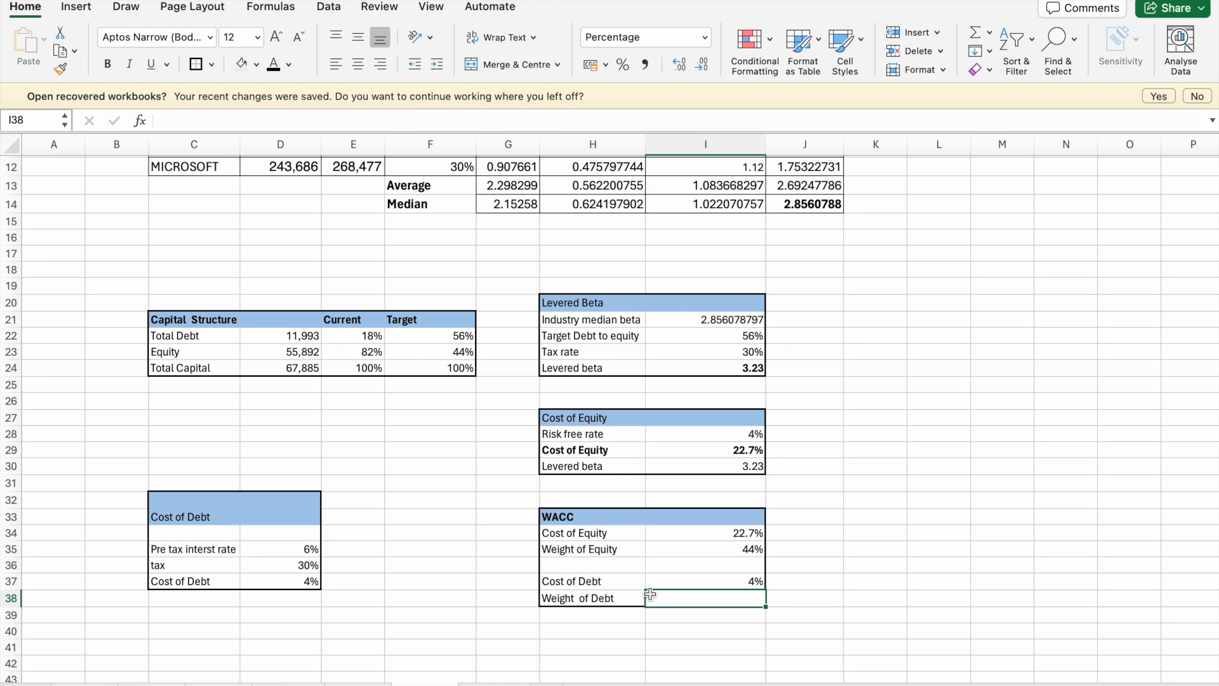
- Link the WACC table's Weight of Debt in I38 to the target debt share in F22
text(=)
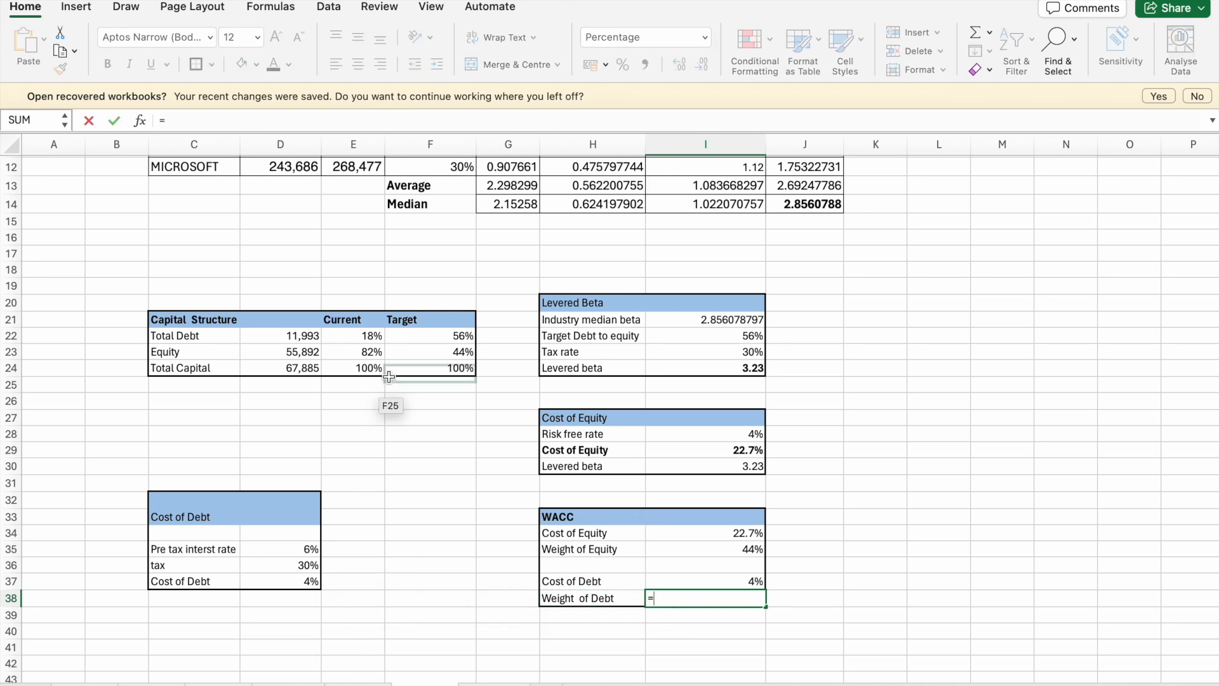
click(458, 340)
key(Return)
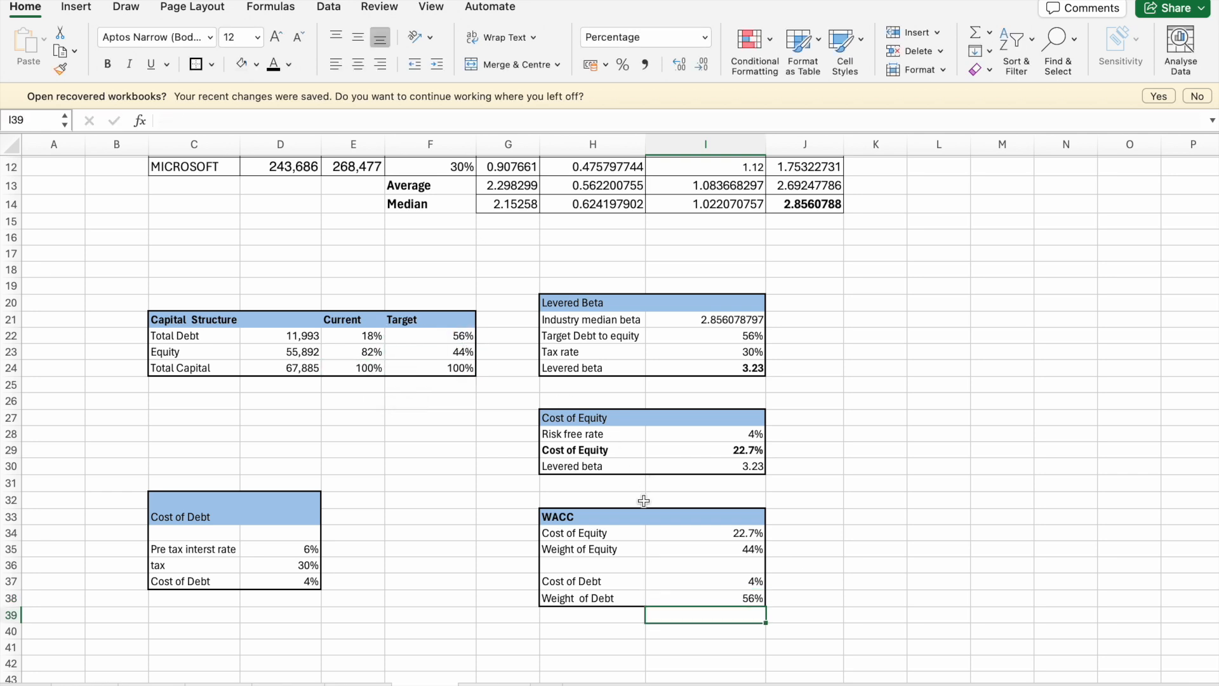
- Label H36 in the WACC table as "WACC" and make the label bold
click(579, 566)
text(WACC)
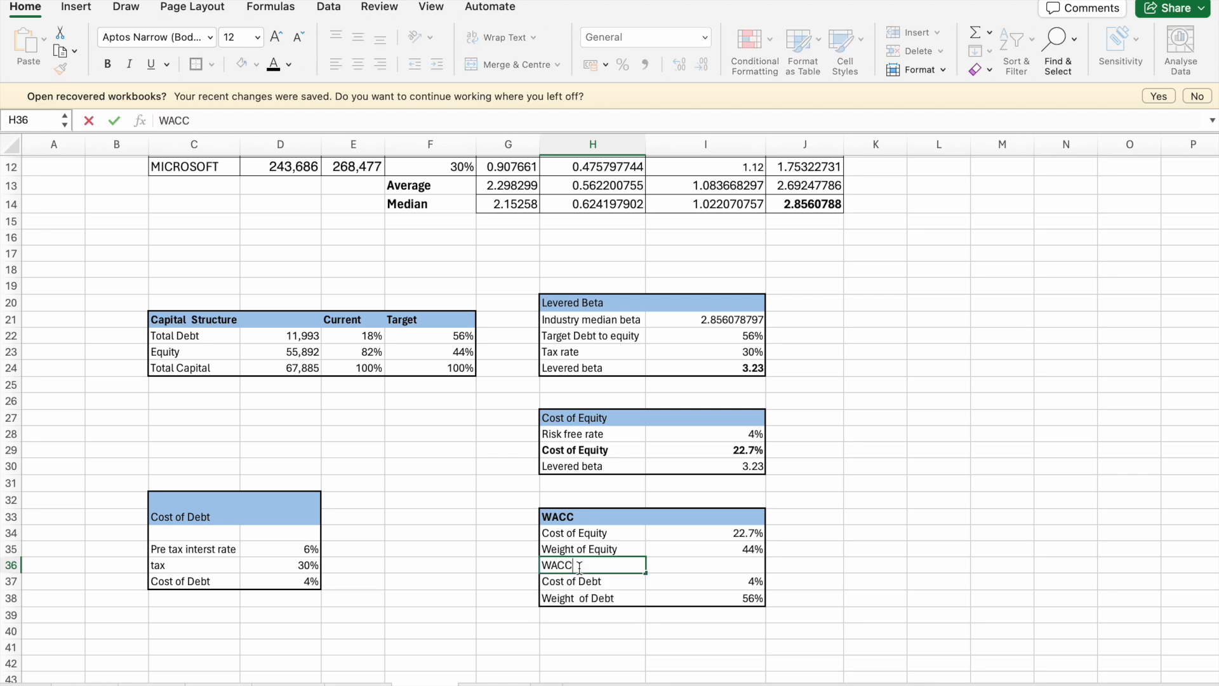
key(Return)
click(560, 563)
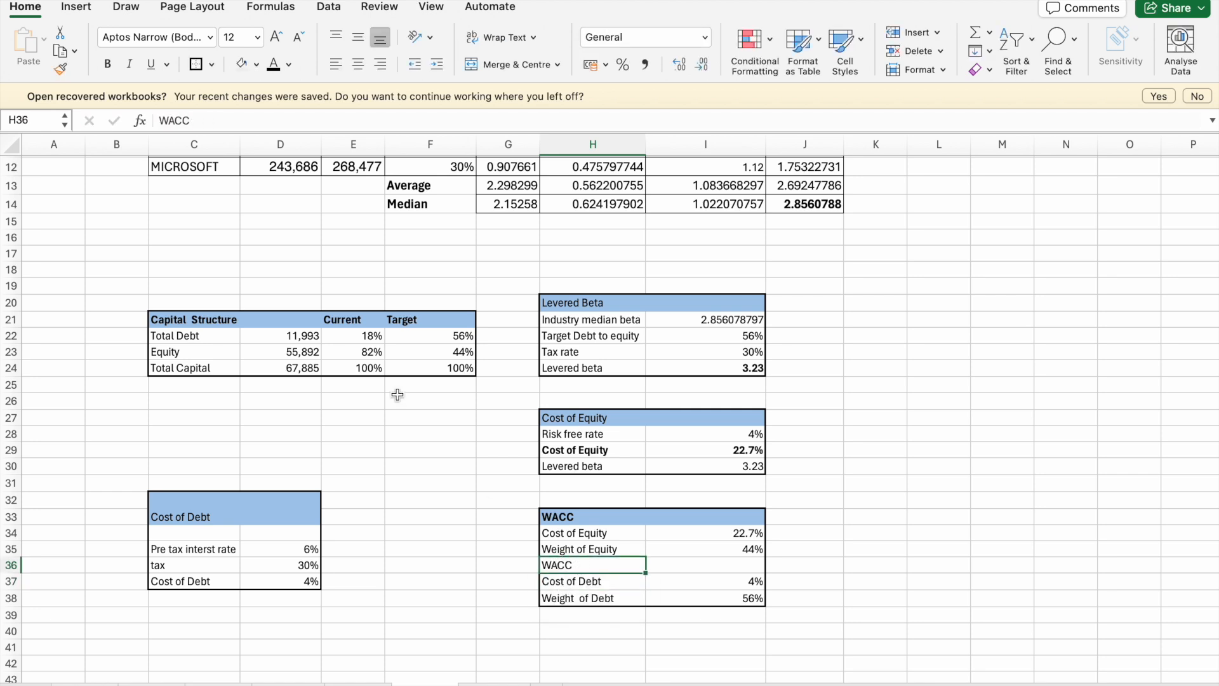
click(107, 64)
- Calculate WACC in I36 with the formula =(I34*I35)+(I37*I38)
click(743, 563)
text(=)
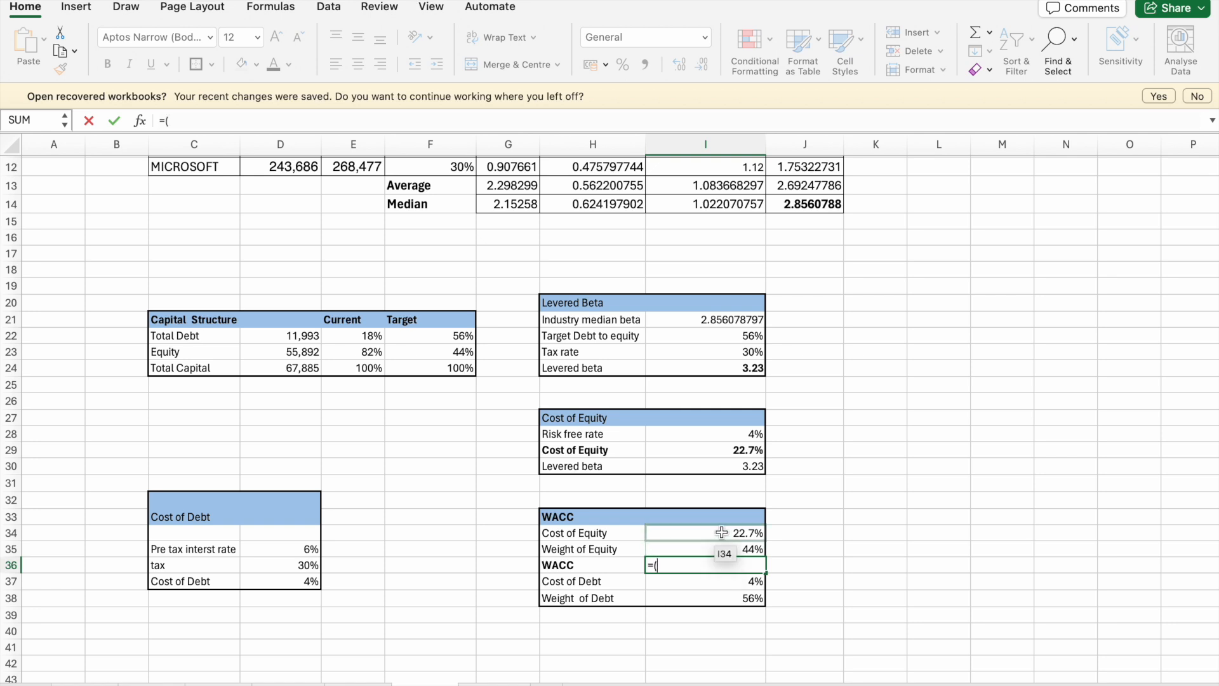
text(()
click(722, 532)
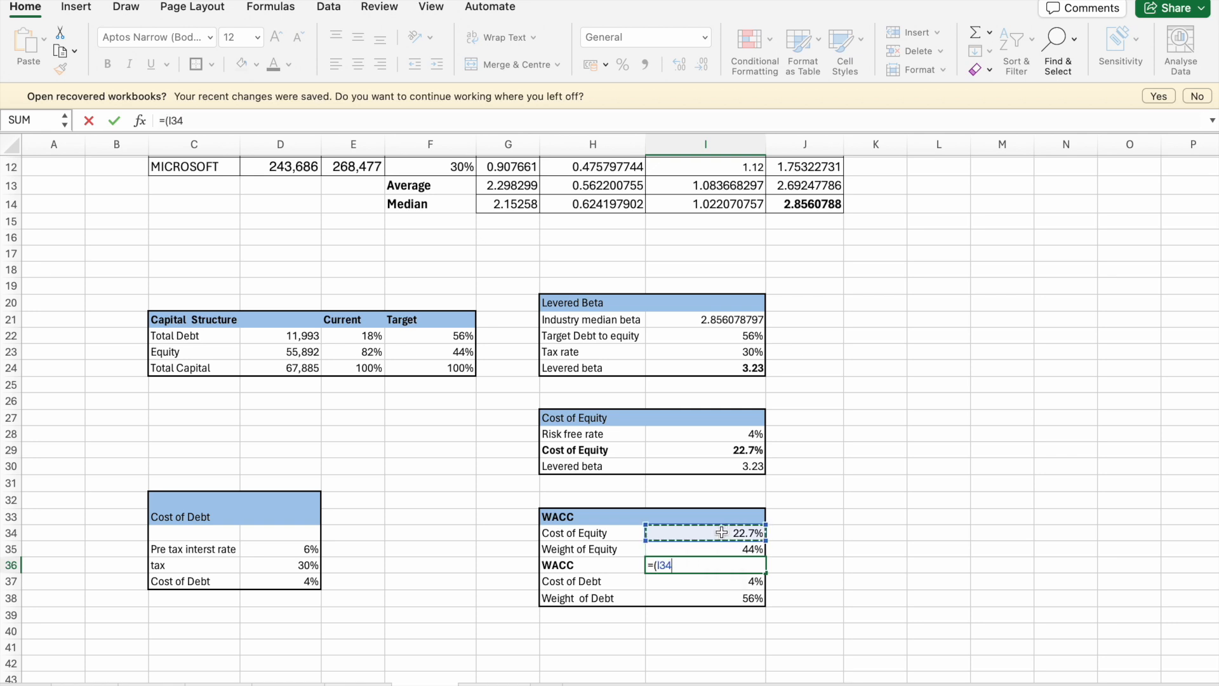
text(*)
click(724, 548)
text()+()
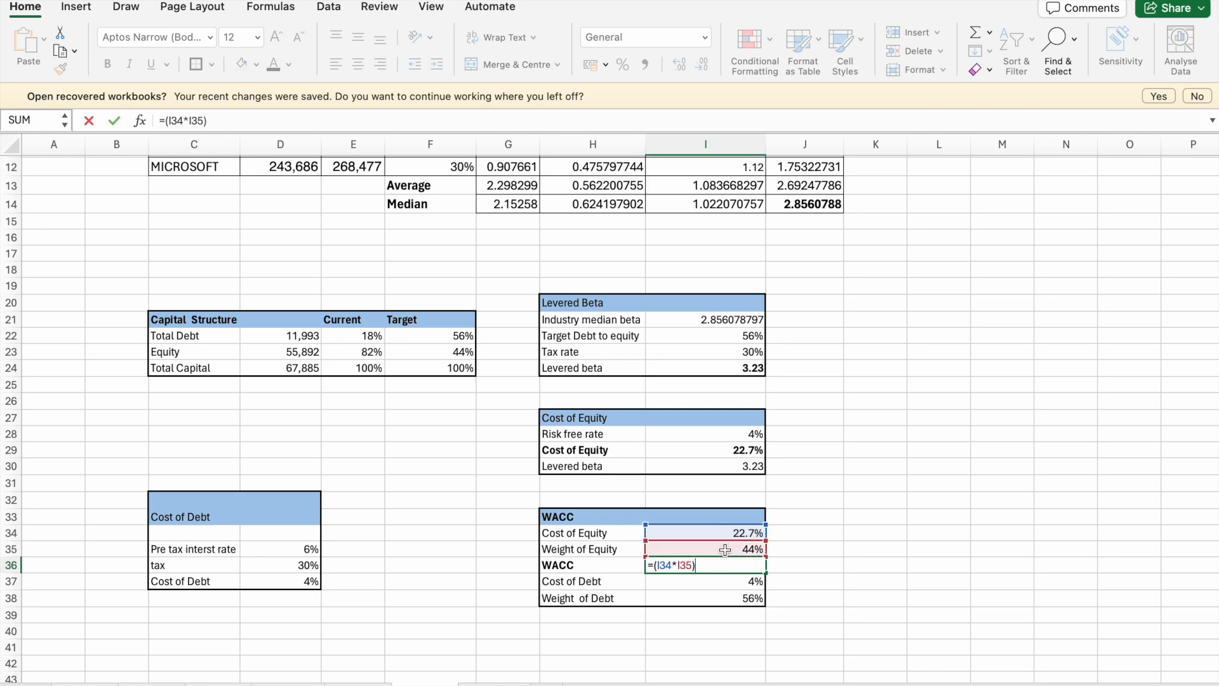
click(722, 584)
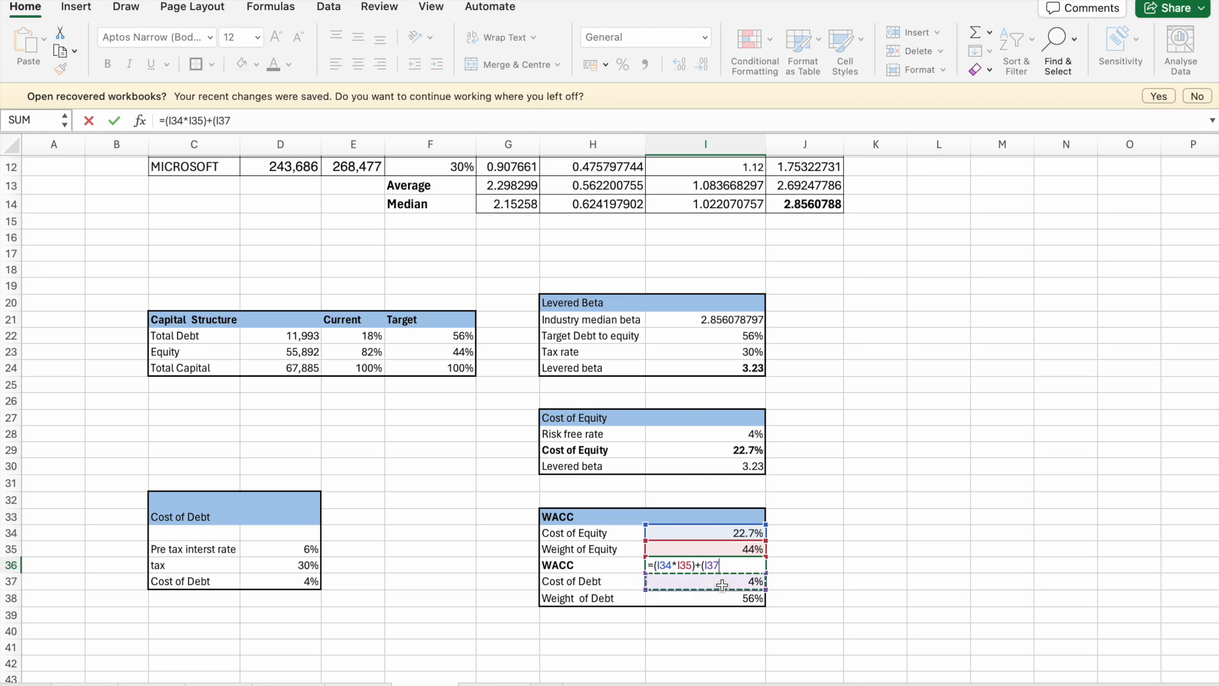
text(*)
click(755, 602)
text())
key(Return)
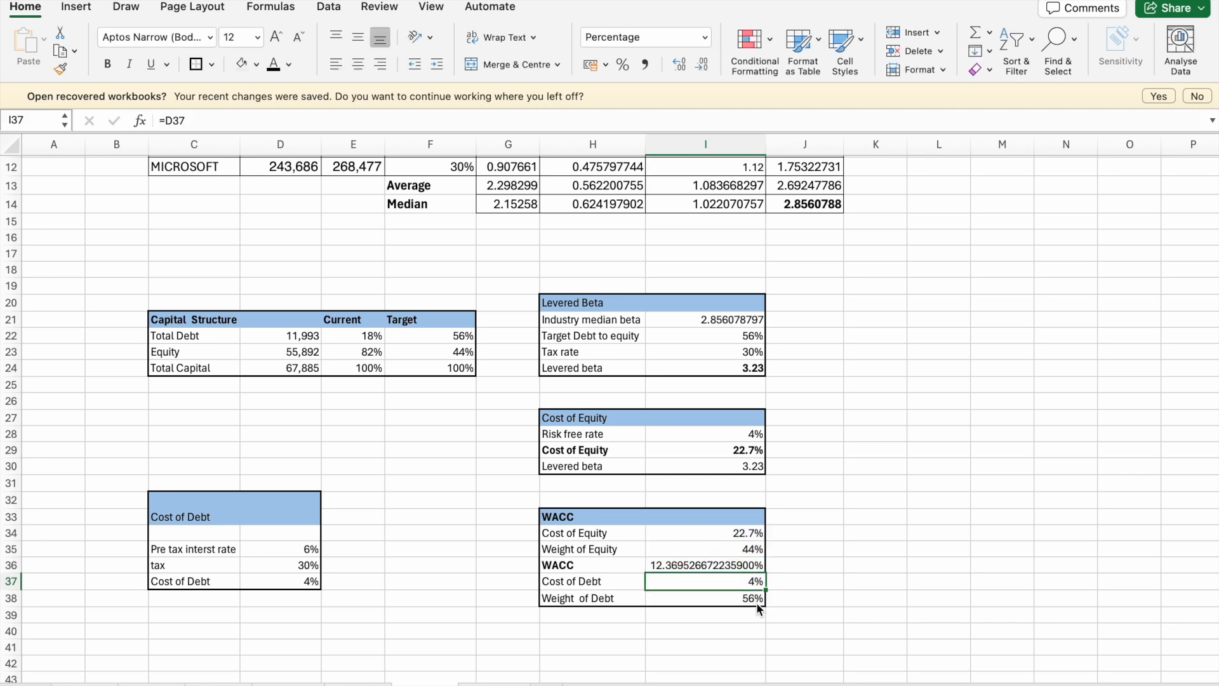
- Display the WACC percentage in I36 with one decimal place
click(711, 569)
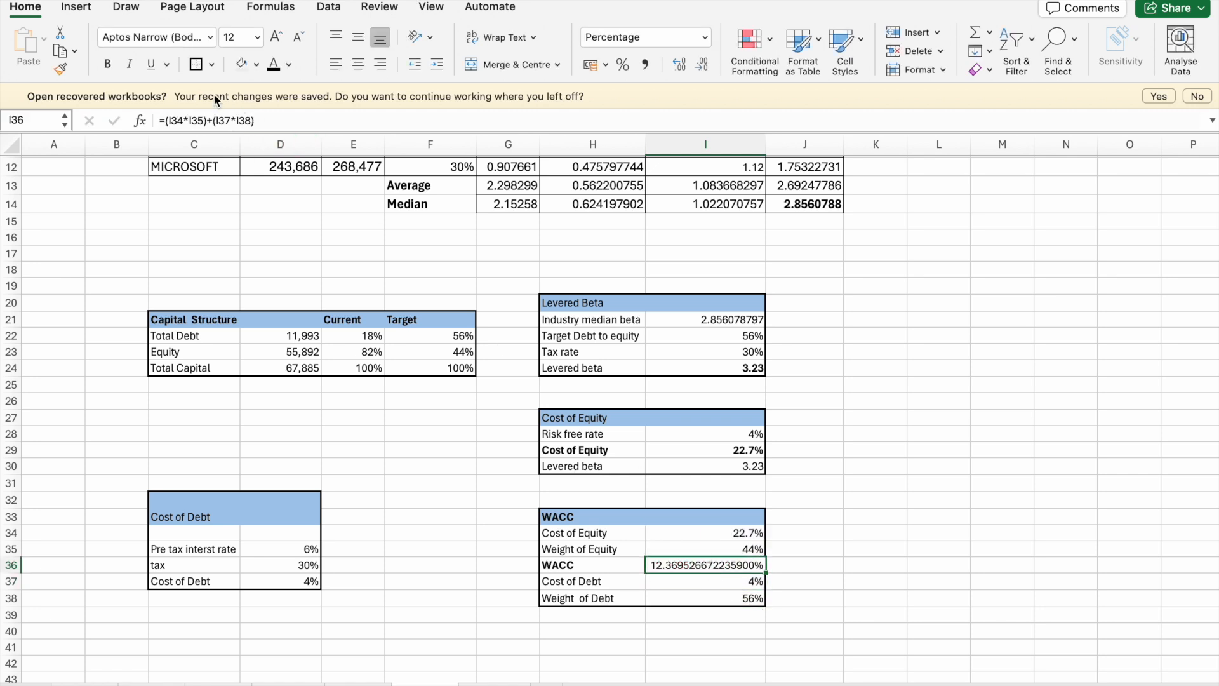
click(704, 70)
click(705, 70)
click(705, 70)
click(705, 70)
click(705, 70)
click(705, 70)
click(704, 70)
click(704, 70)
click(705, 70)
click(705, 70)
click(705, 70)
click(705, 69)
click(704, 70)
click(705, 70)
click(704, 69)
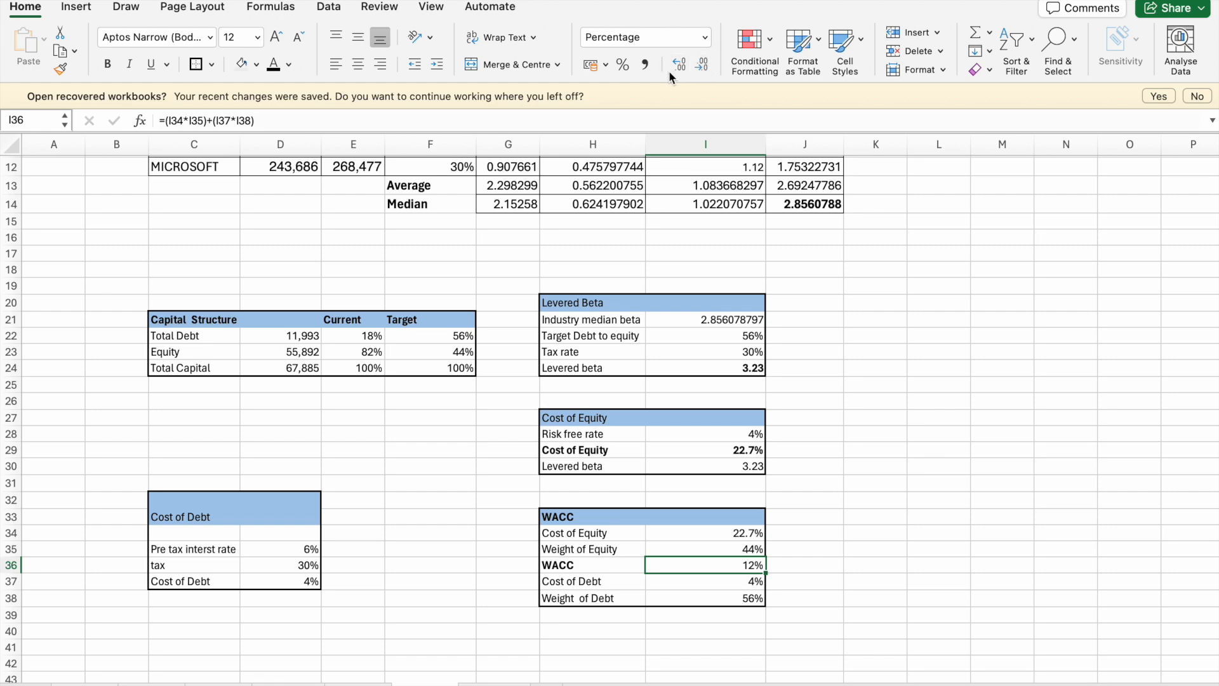
click(877, 456)
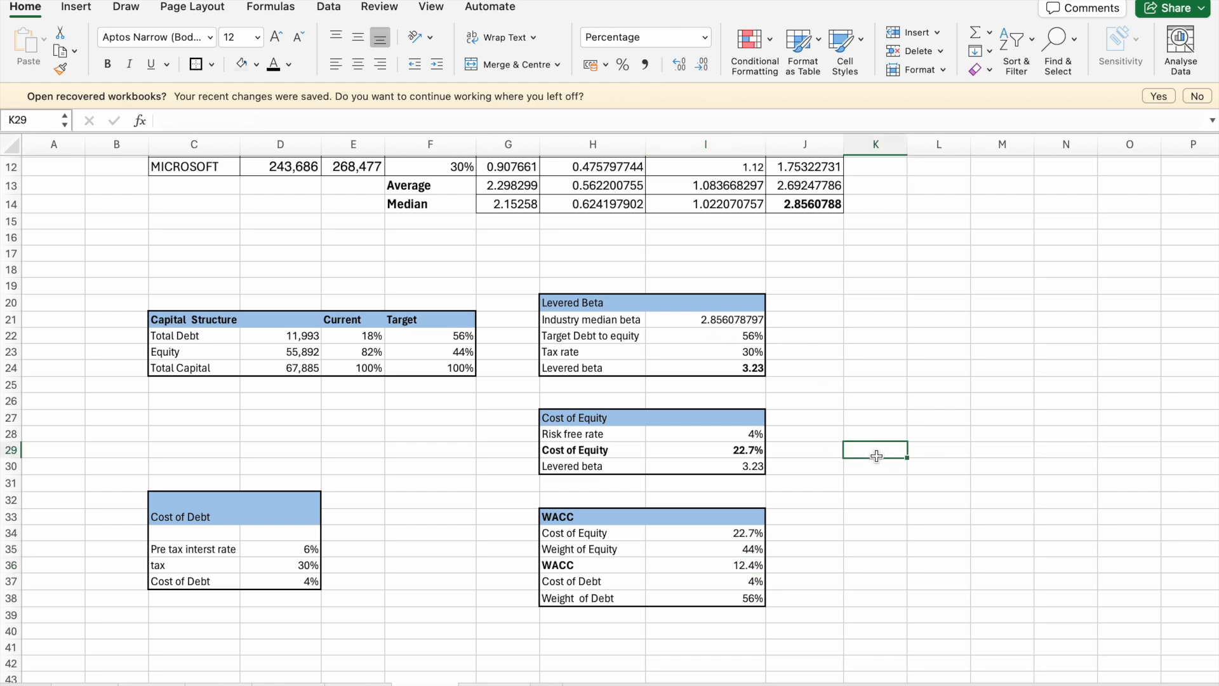
- Try a light pink font colour on the WACC value in I36, then restore black
scroll(669, 551, up, 3)
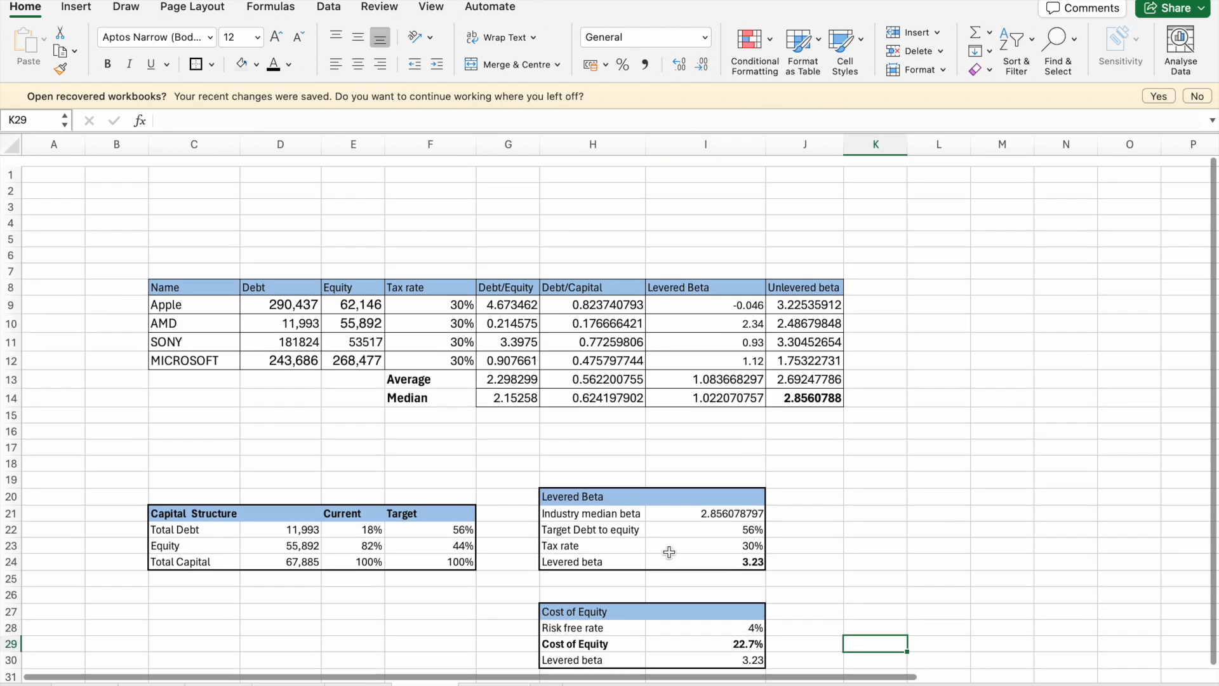
scroll(669, 551, down, 8)
scroll(670, 552, down, 1)
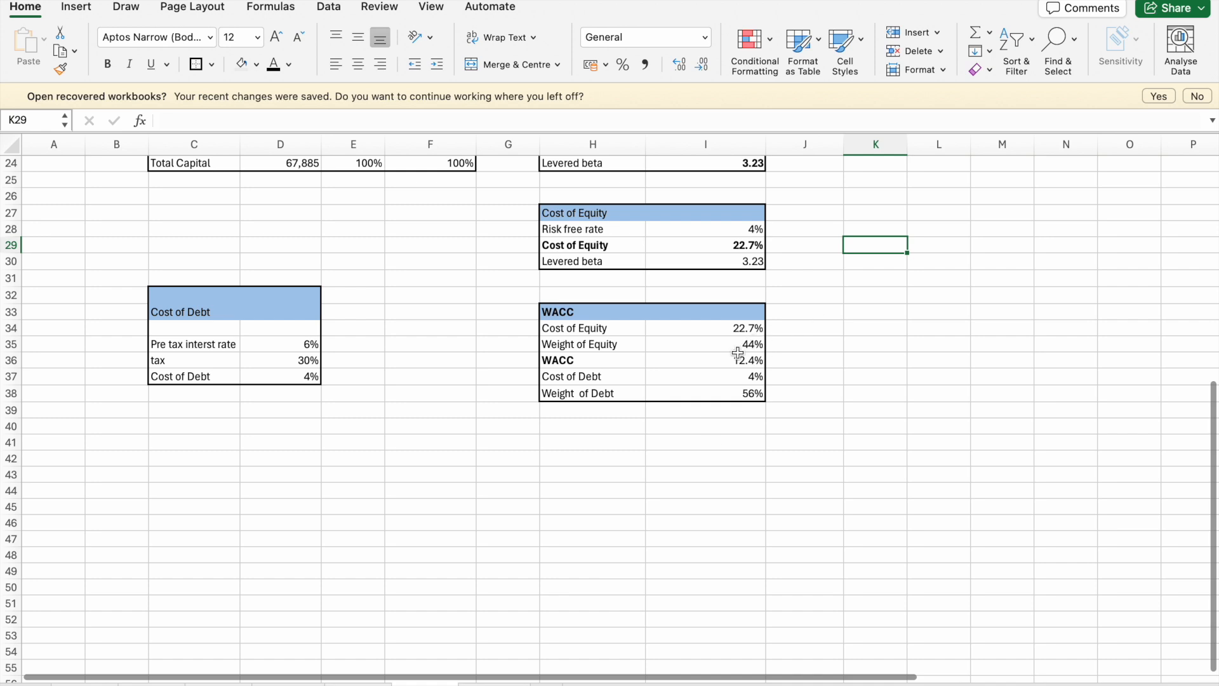
click(709, 362)
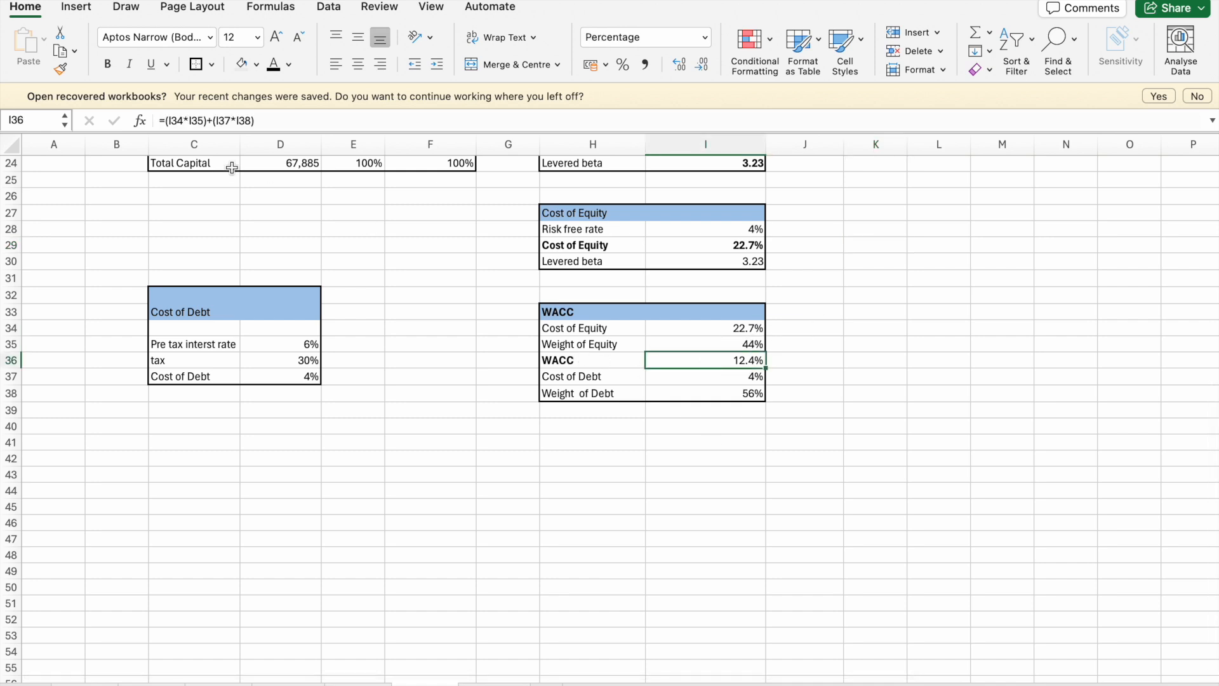
click(289, 65)
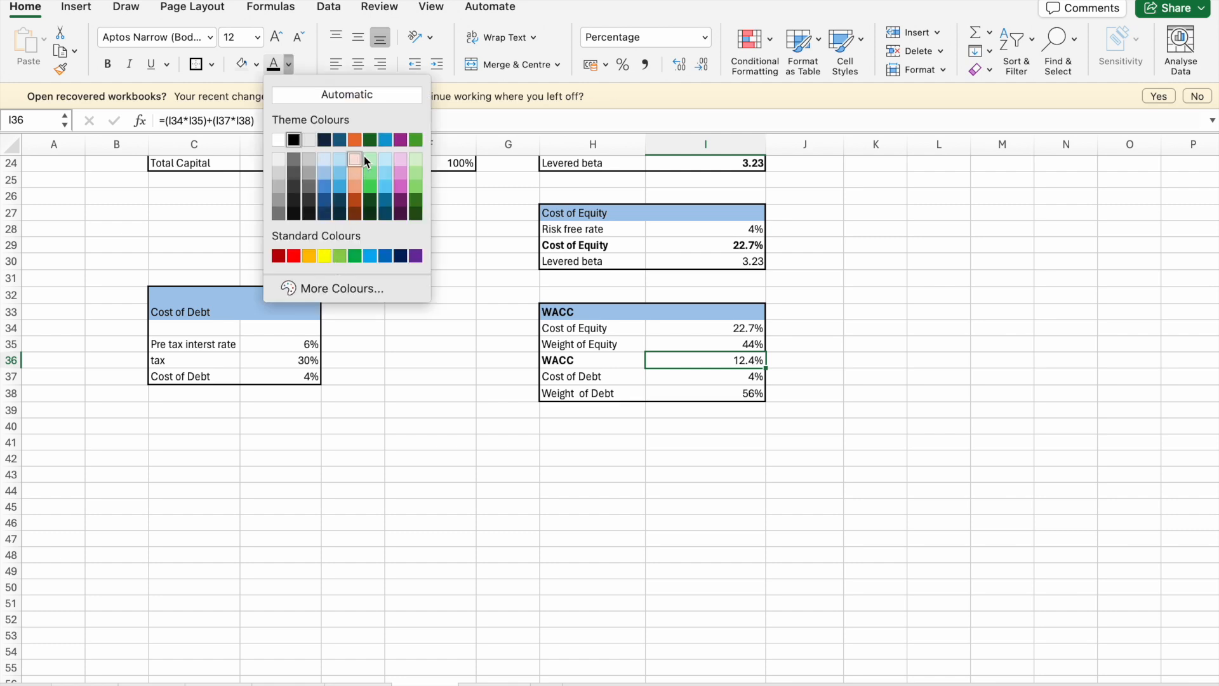
click(402, 159)
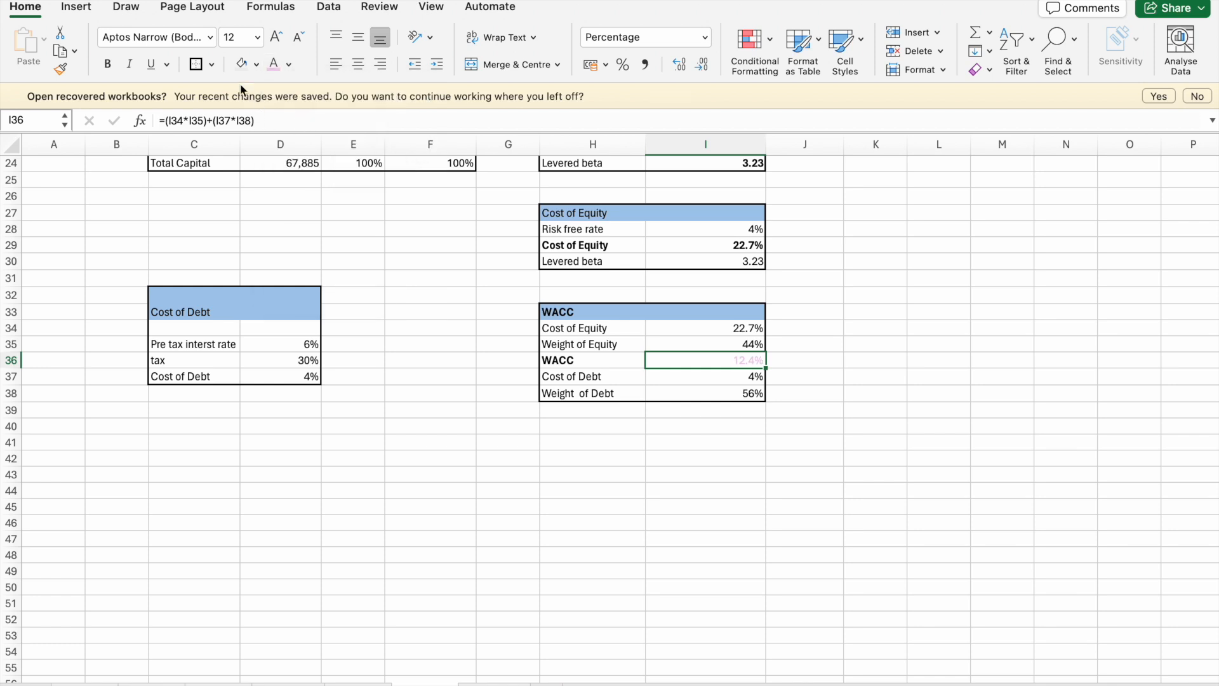
click(291, 64)
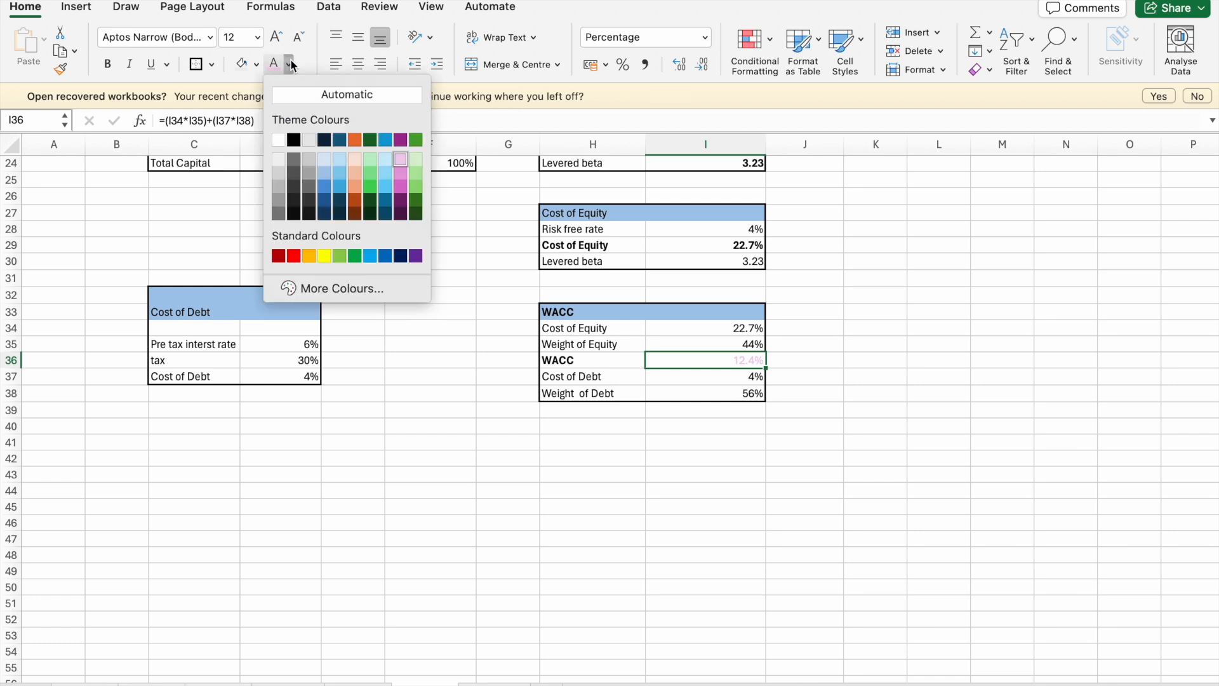
click(294, 140)
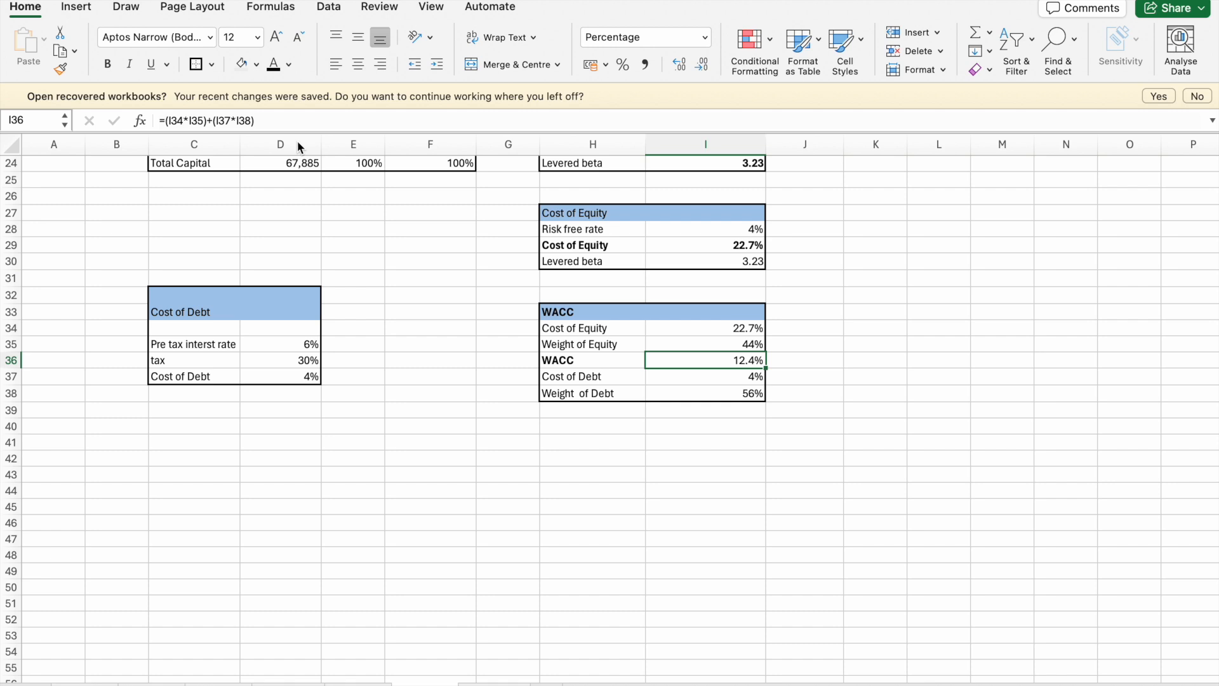
- Highlight the WACC result cell I36 with a light orange fill
click(256, 64)
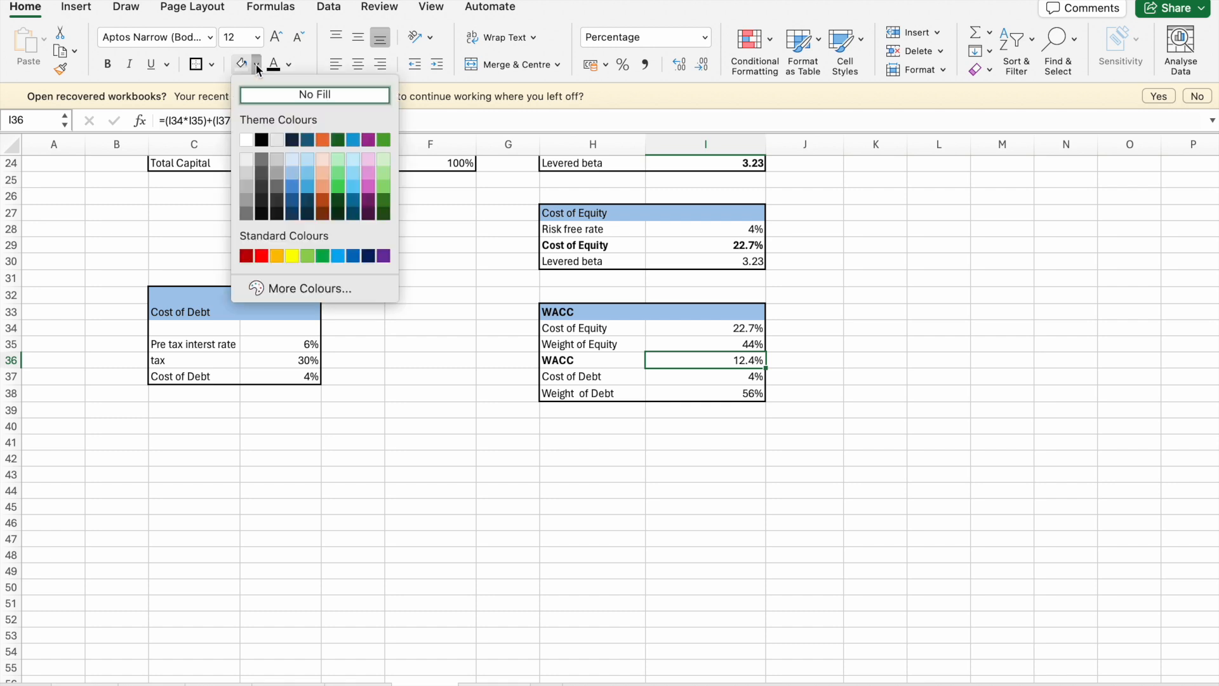
click(322, 178)
click(644, 489)
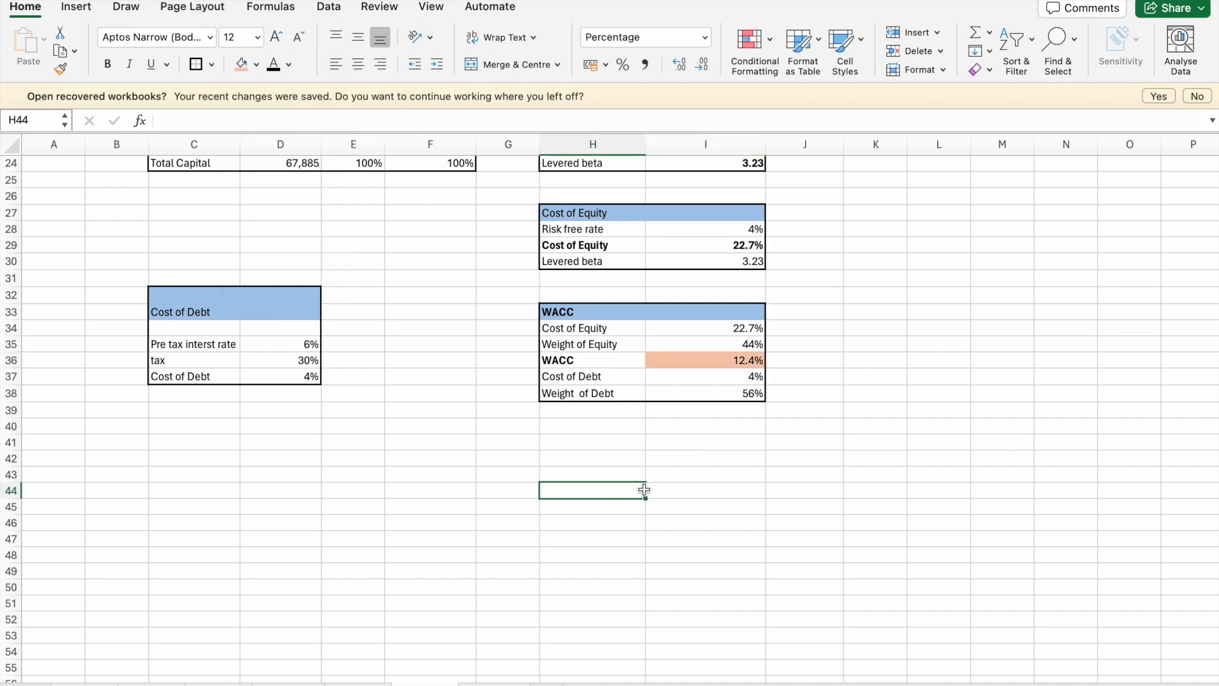
- Review the comparable companies, capital structure, levered beta, cost of equity, cost of debt and WACC tables
scroll(643, 490, up, 8)
scroll(644, 490, down, 9)
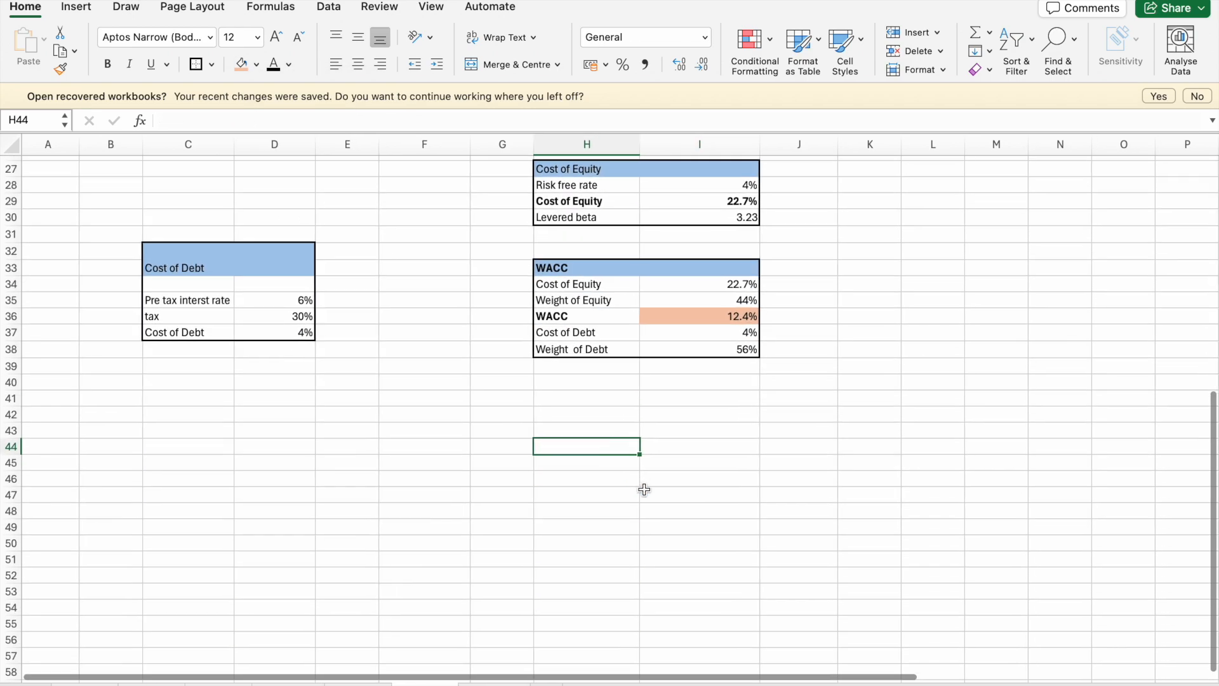
scroll(644, 490, up, 9)
scroll(644, 490, down, 9)
scroll(644, 490, up, 2)
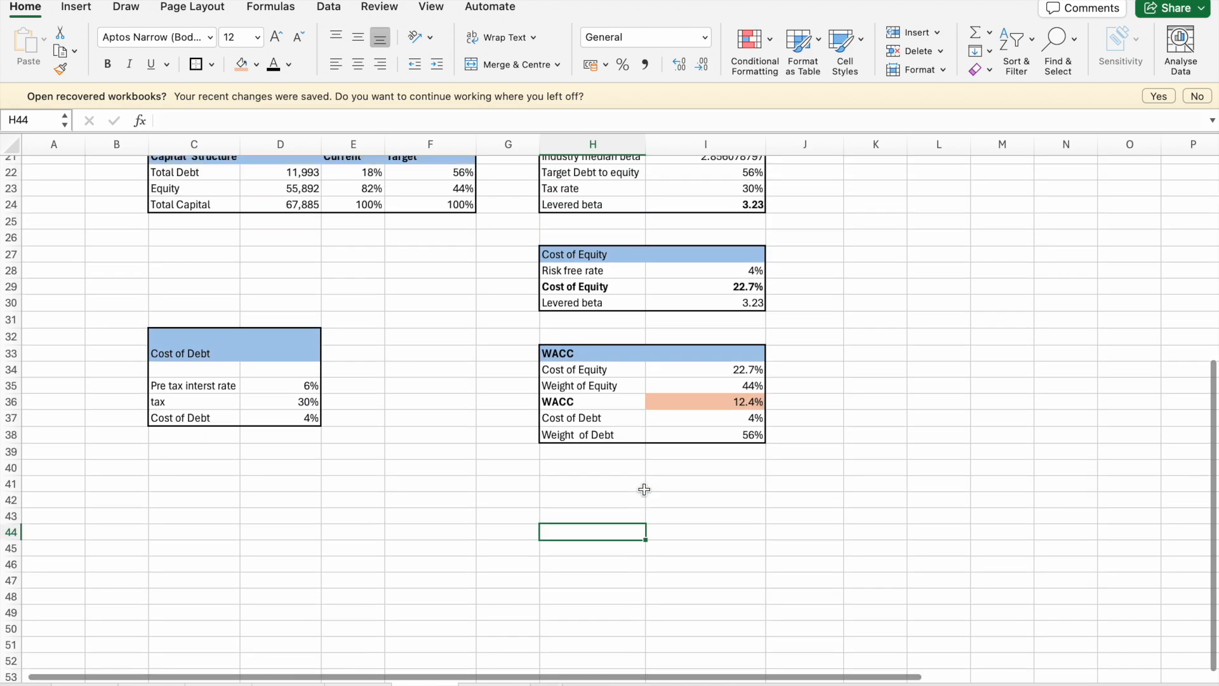
scroll(644, 489, up, 6)
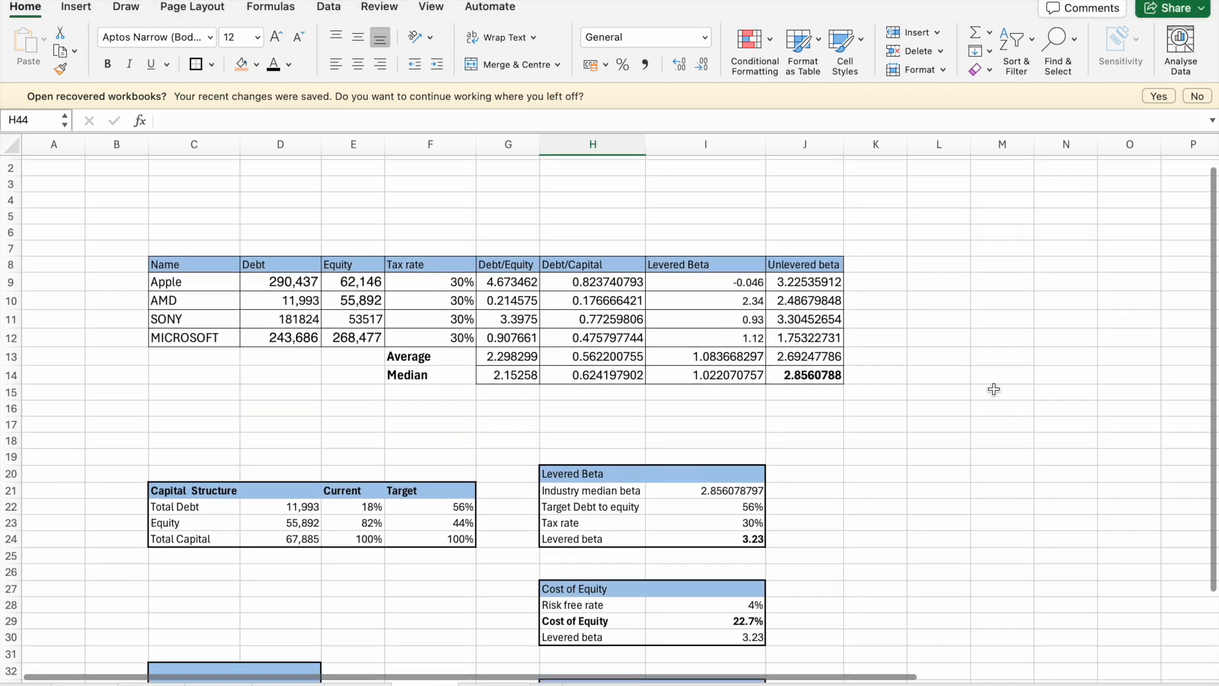
scroll(994, 389, down, 6)
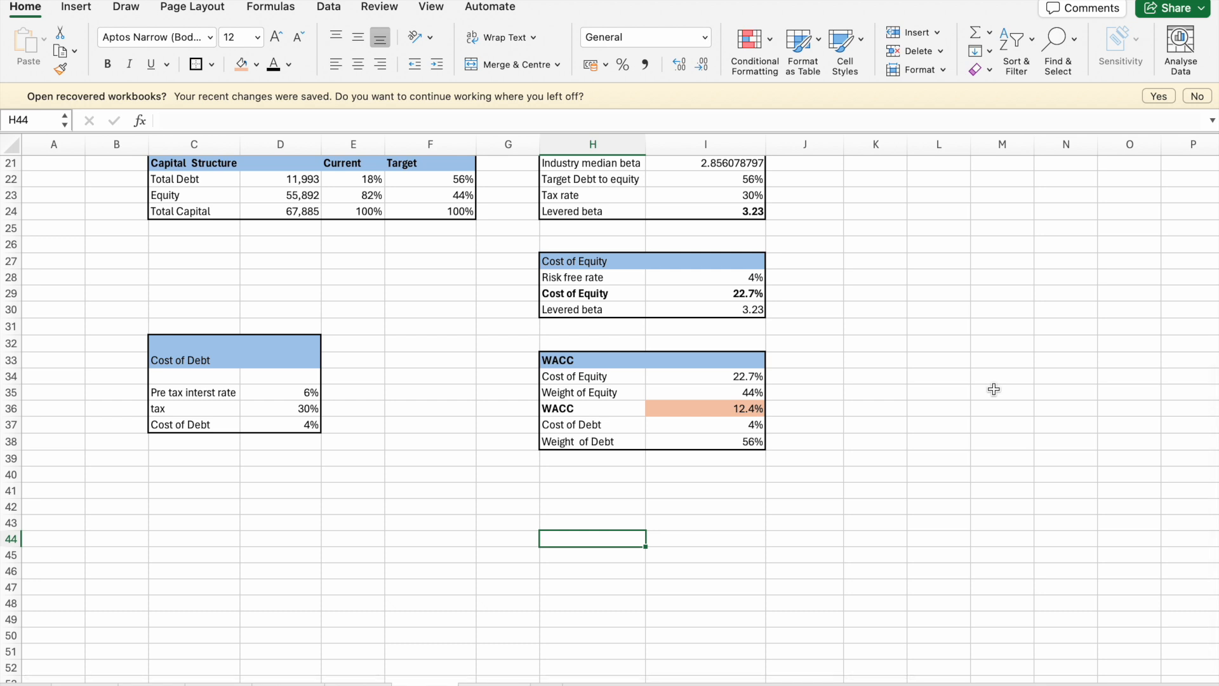
click(903, 486)
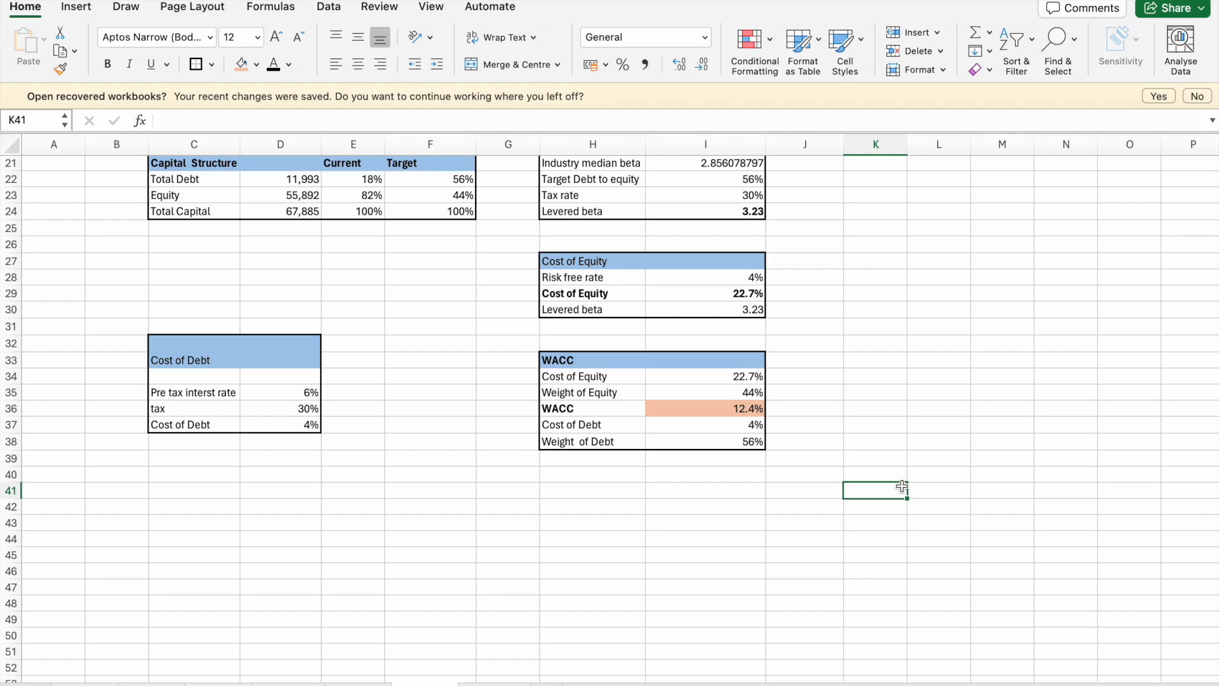
scroll(902, 486, up, 5)
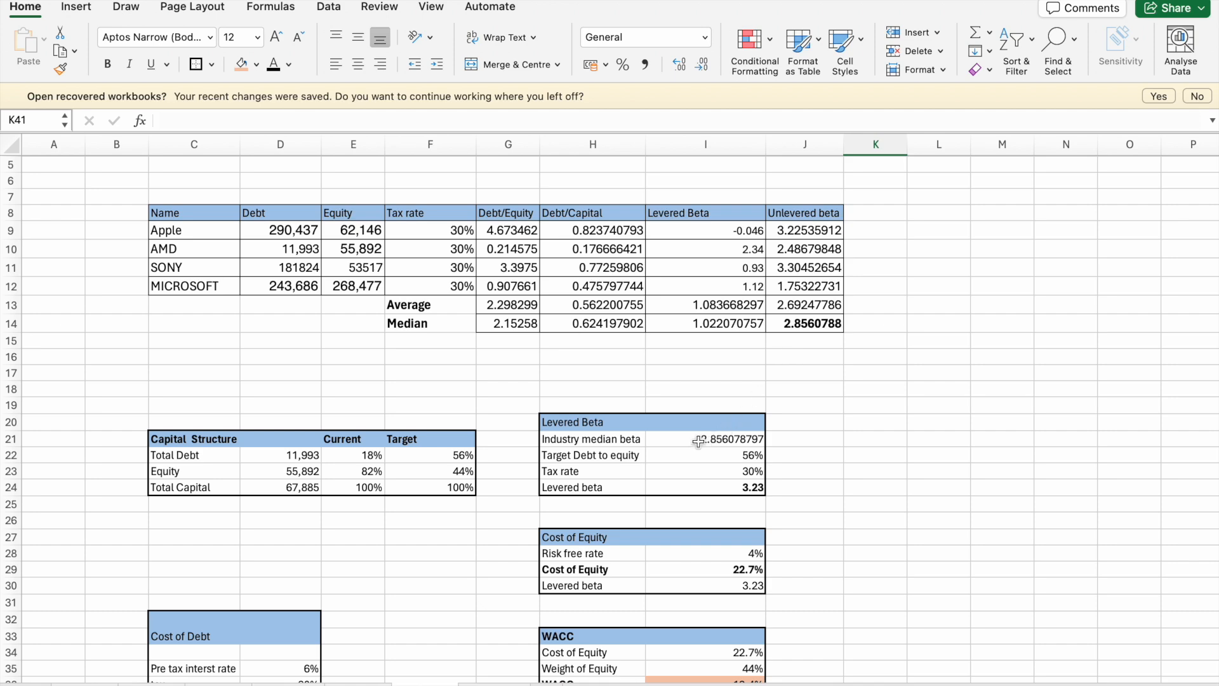
scroll(690, 445, down, 3)
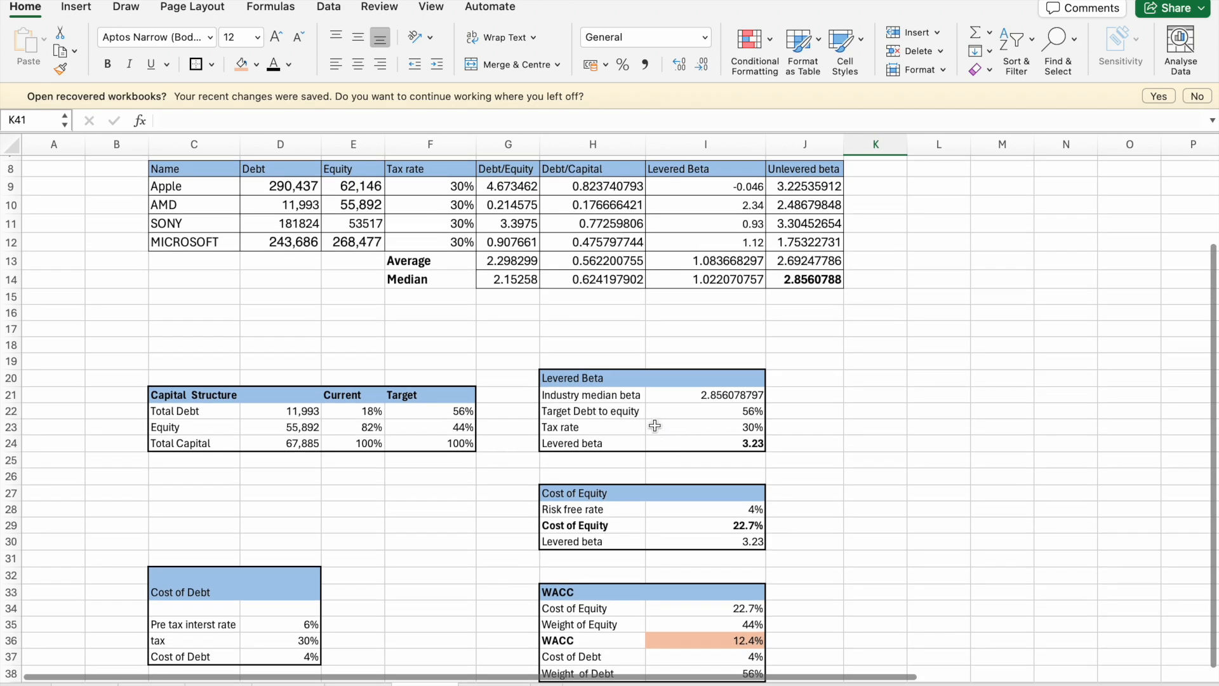
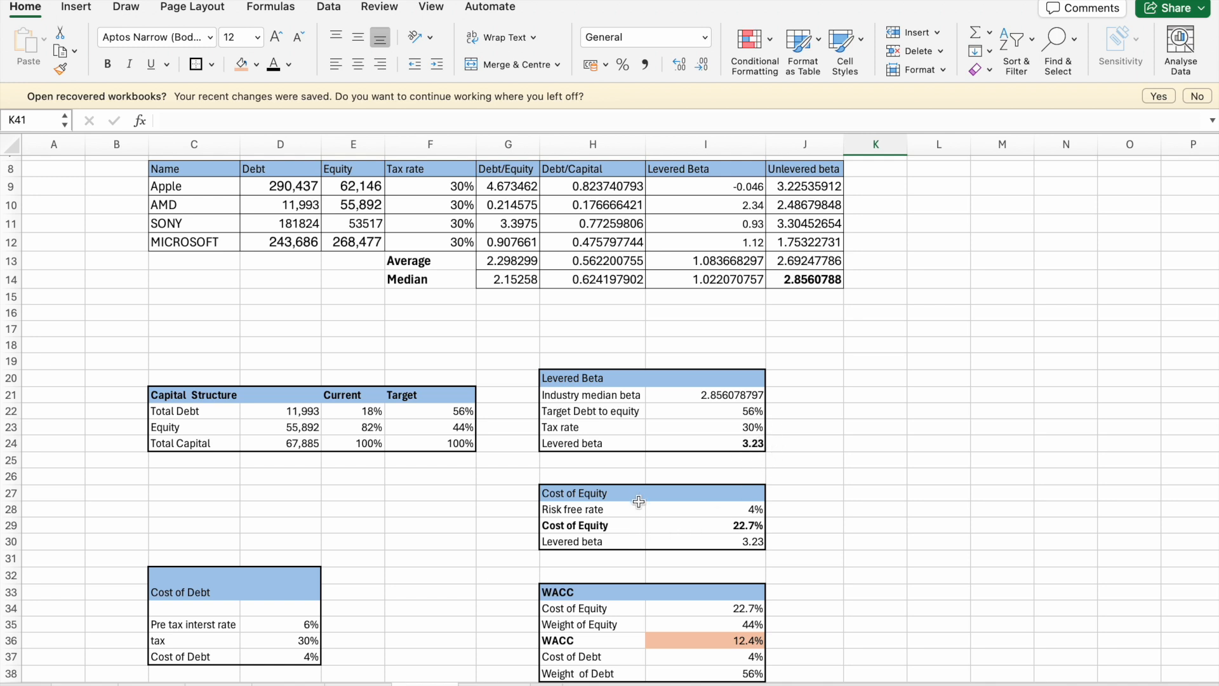
- Add the label "risk premium" in H31, directly below Levered beta in the Cost of Equity table
scroll(657, 520, down, 2)
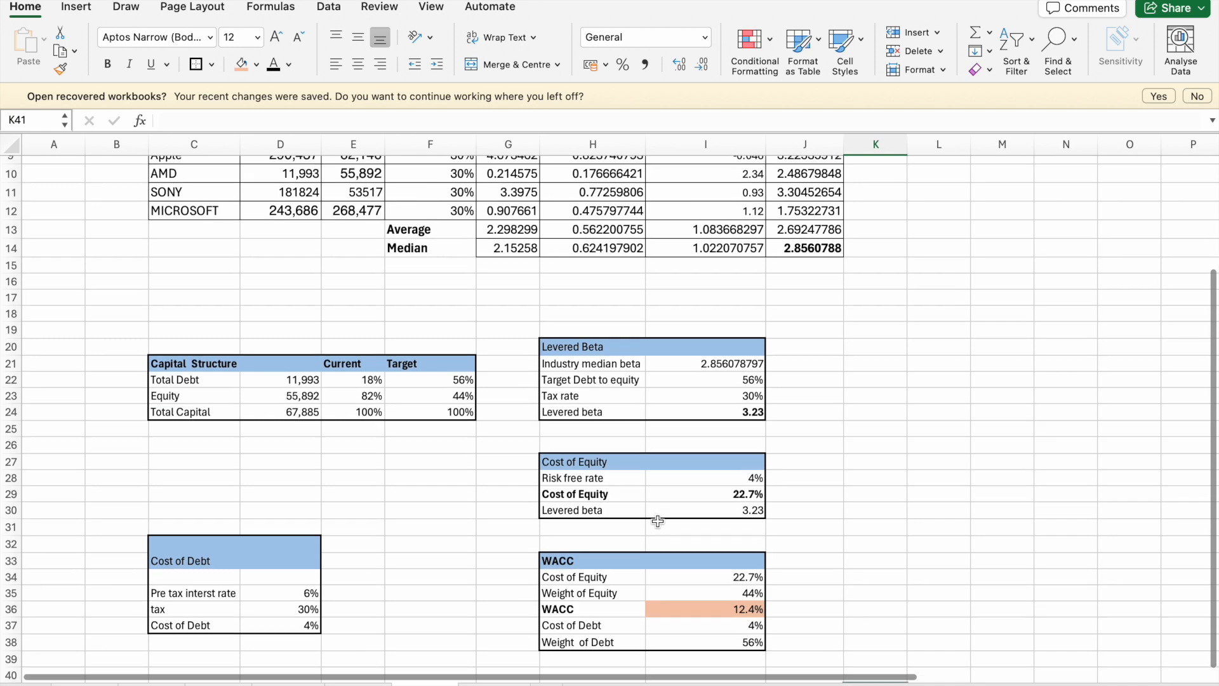
scroll(657, 521, down, 1)
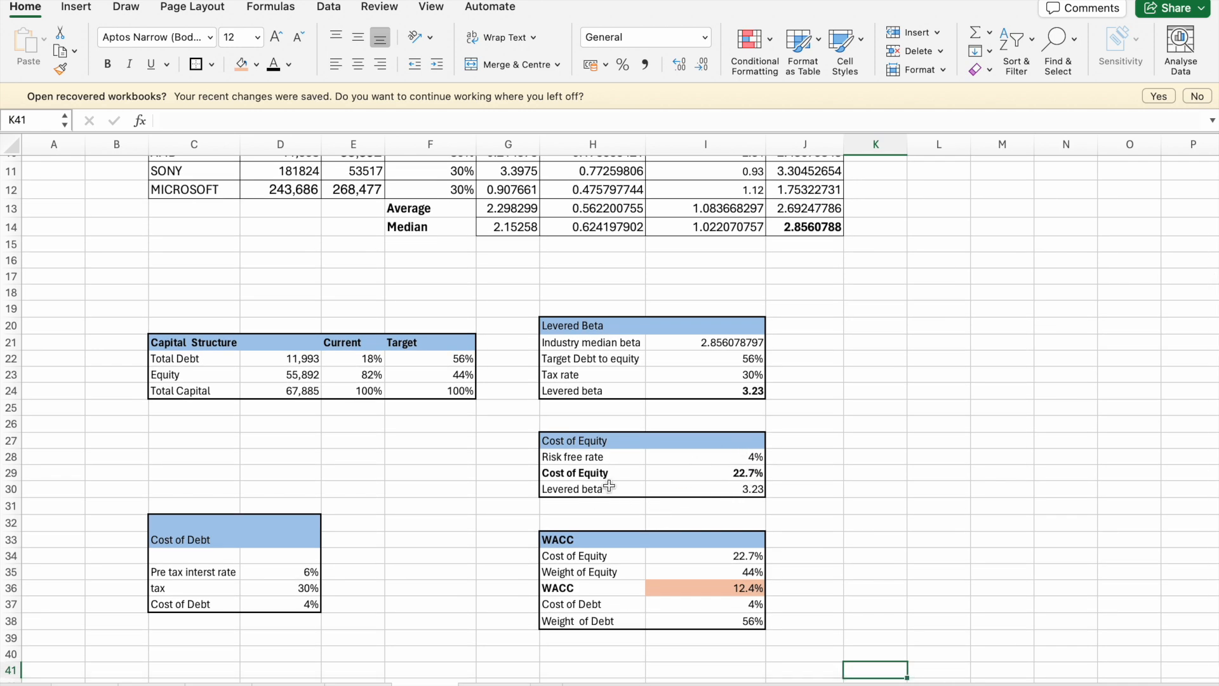
click(705, 476)
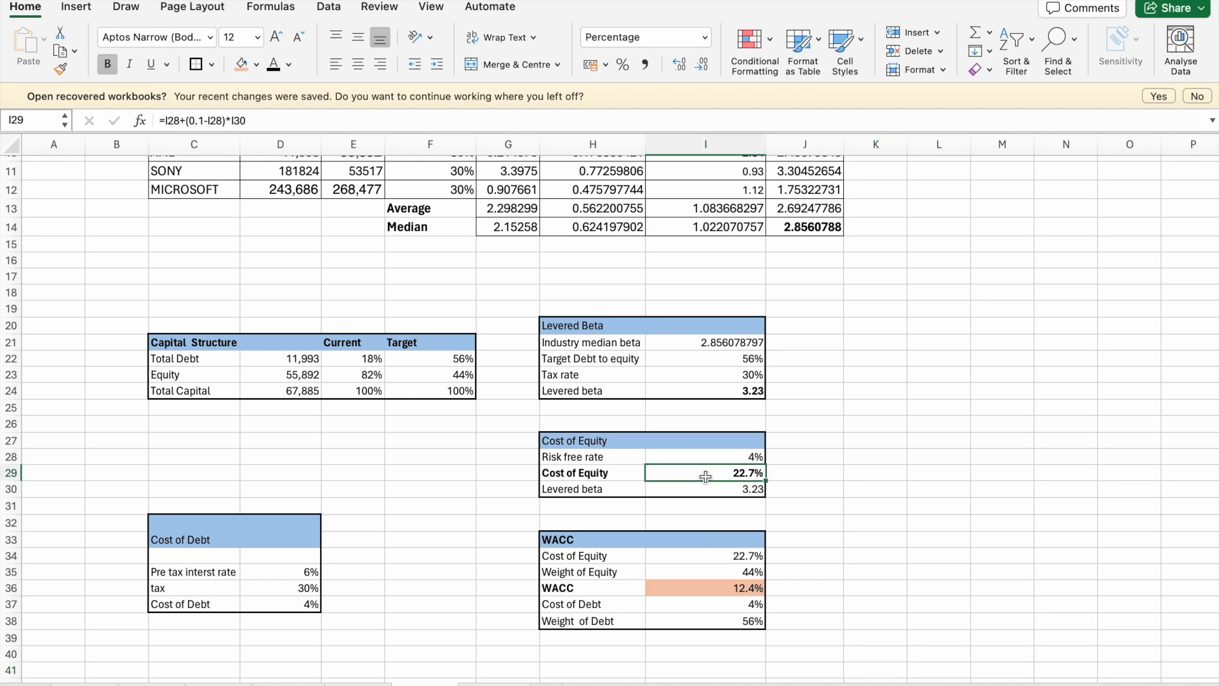
click(579, 507)
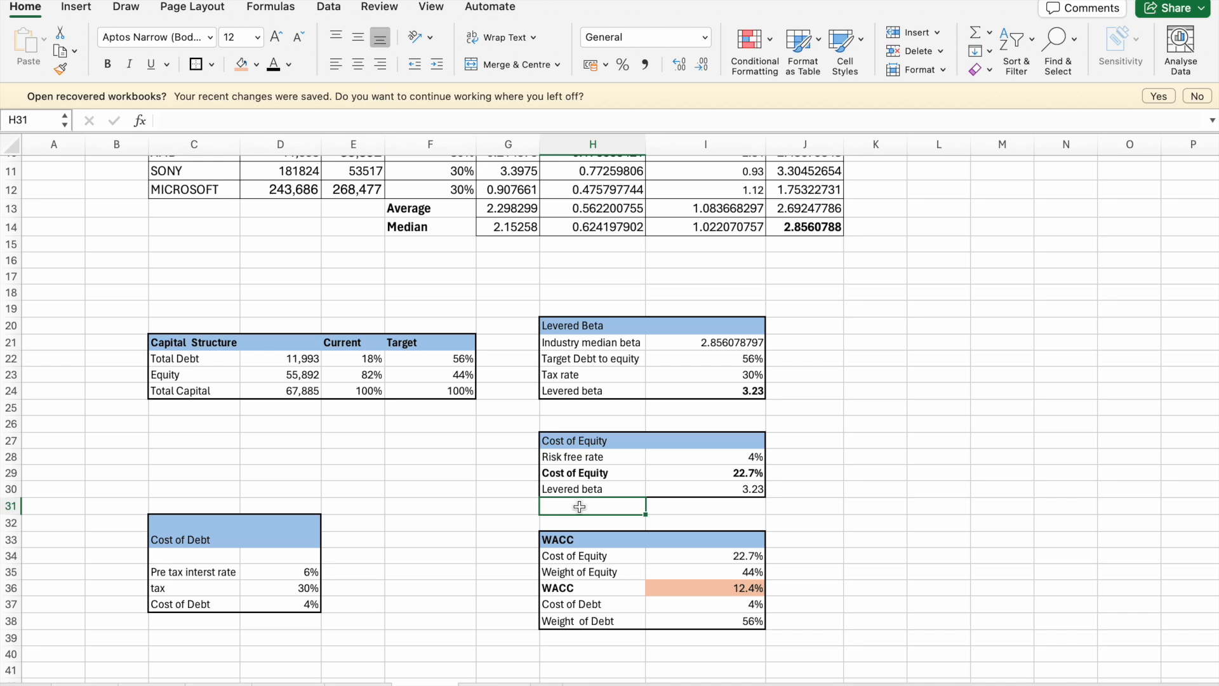
text(risk premium)
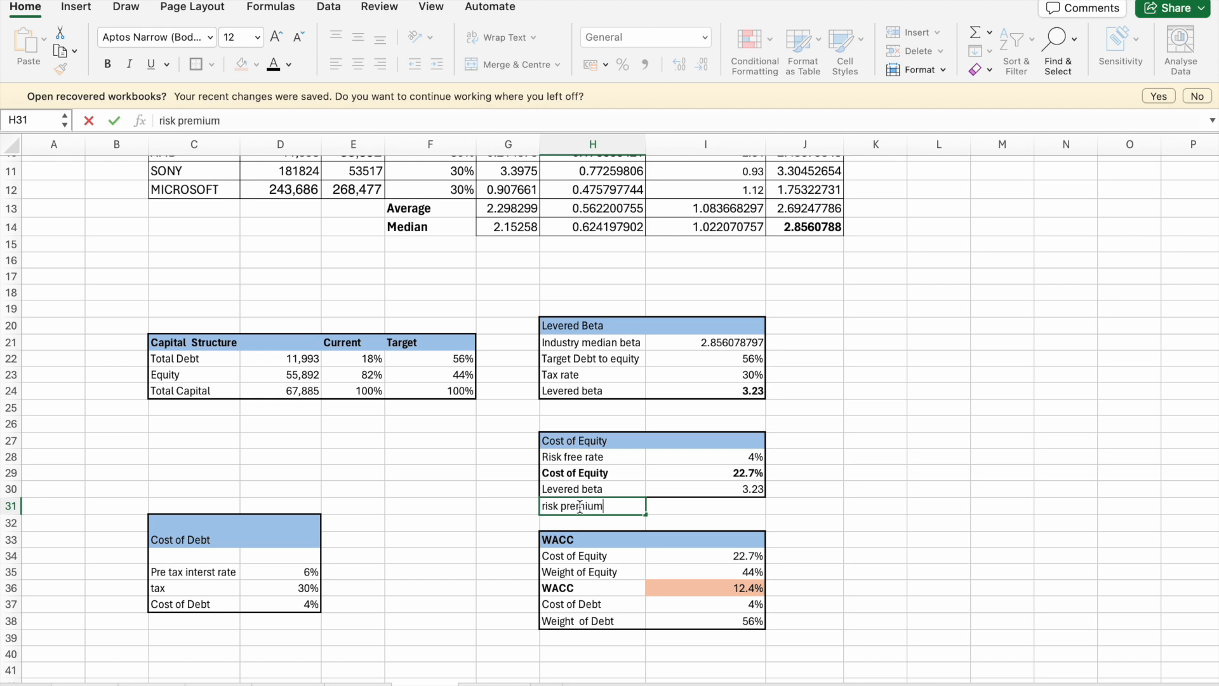
key(Return)
text(=)
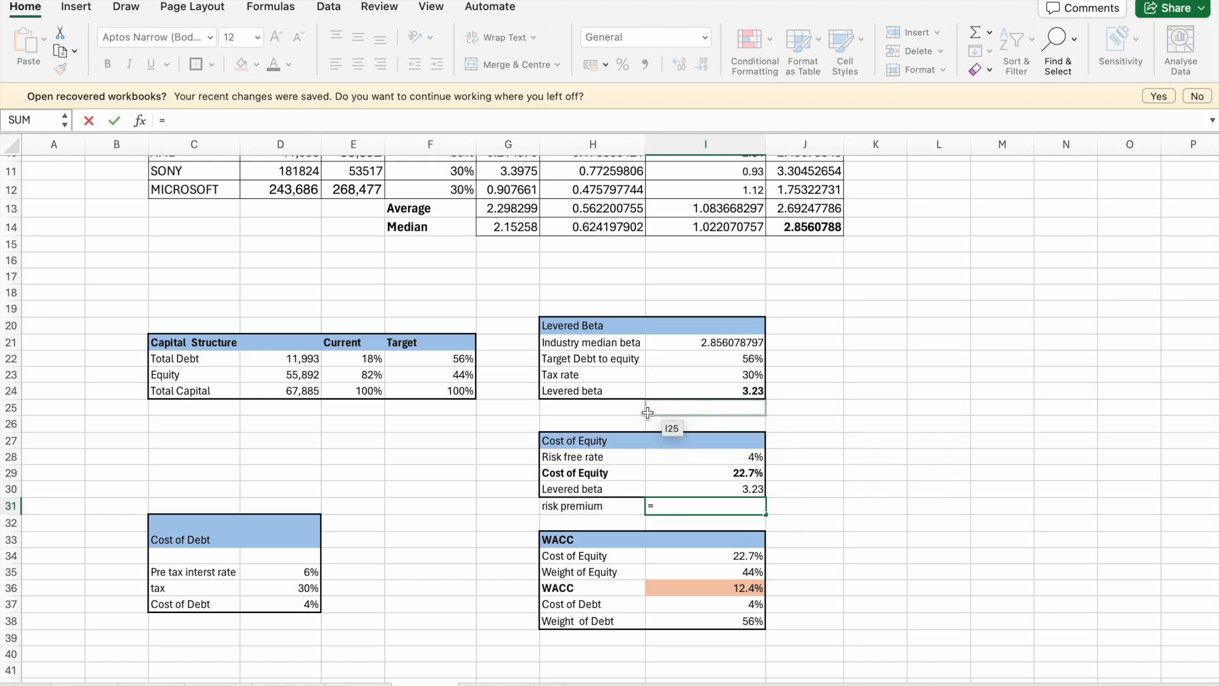
click(579, 520)
key(BackSpace)
key(BackSpace)
key(BackSpace)
key(BackSpace)
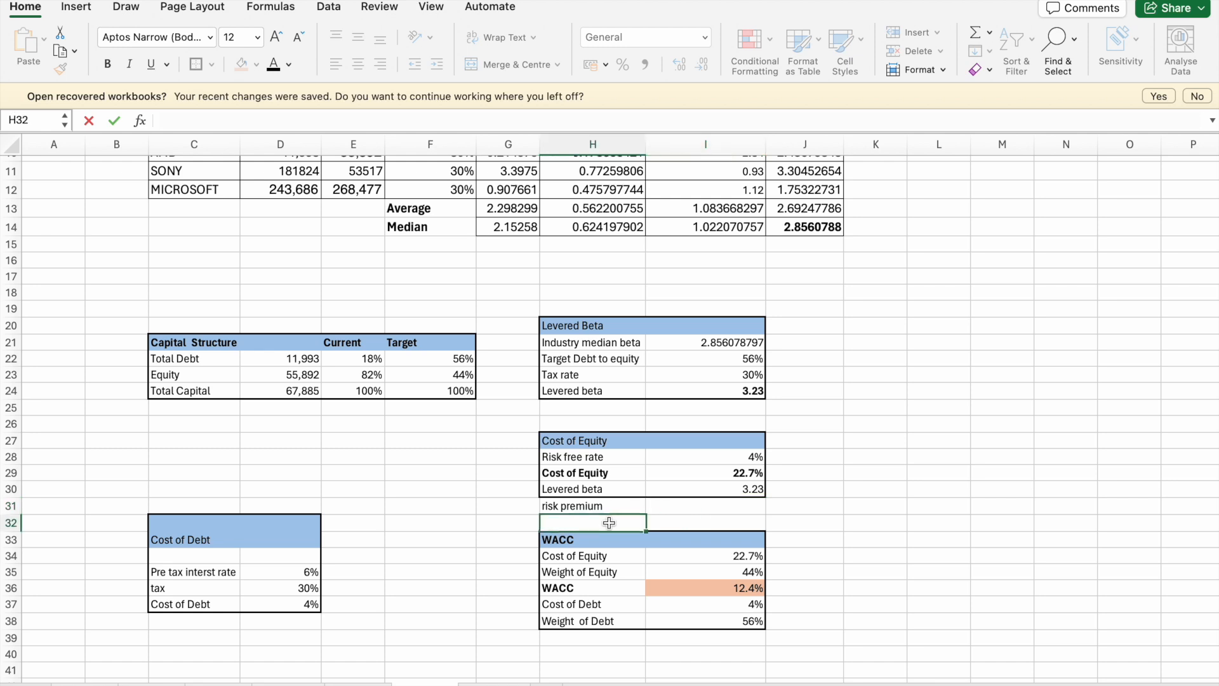
- Label H32 "S&P 500 return" and enter 10% beside it in I32
click(608, 522)
text(S)
text(&P 500 return)
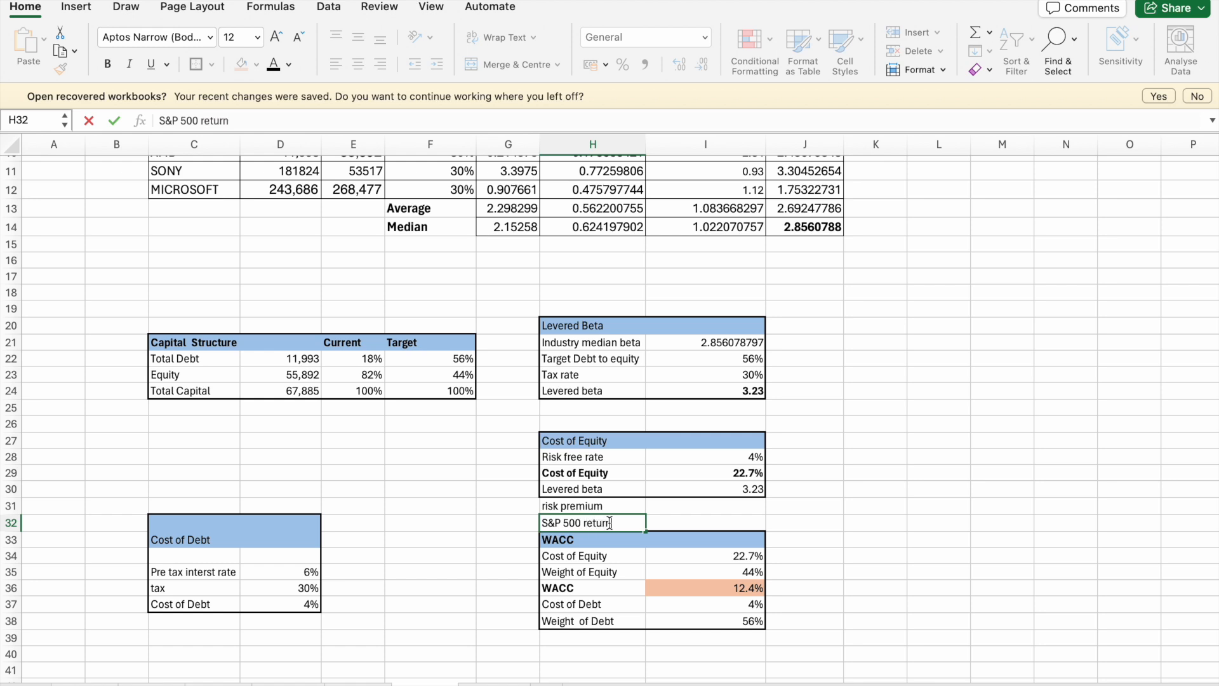
click(703, 520)
text(10)
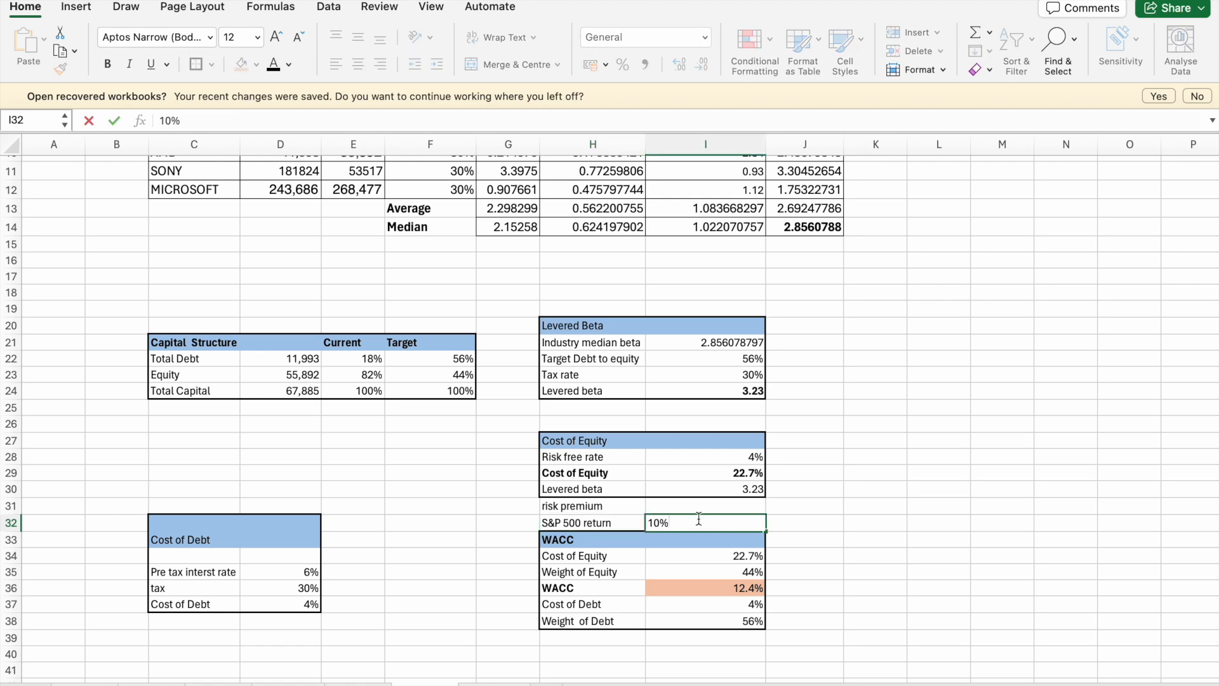
- Calculate the risk premium in I31 as the S&P 500 return in I32 minus the risk free rate in I28
click(688, 508)
text(=)
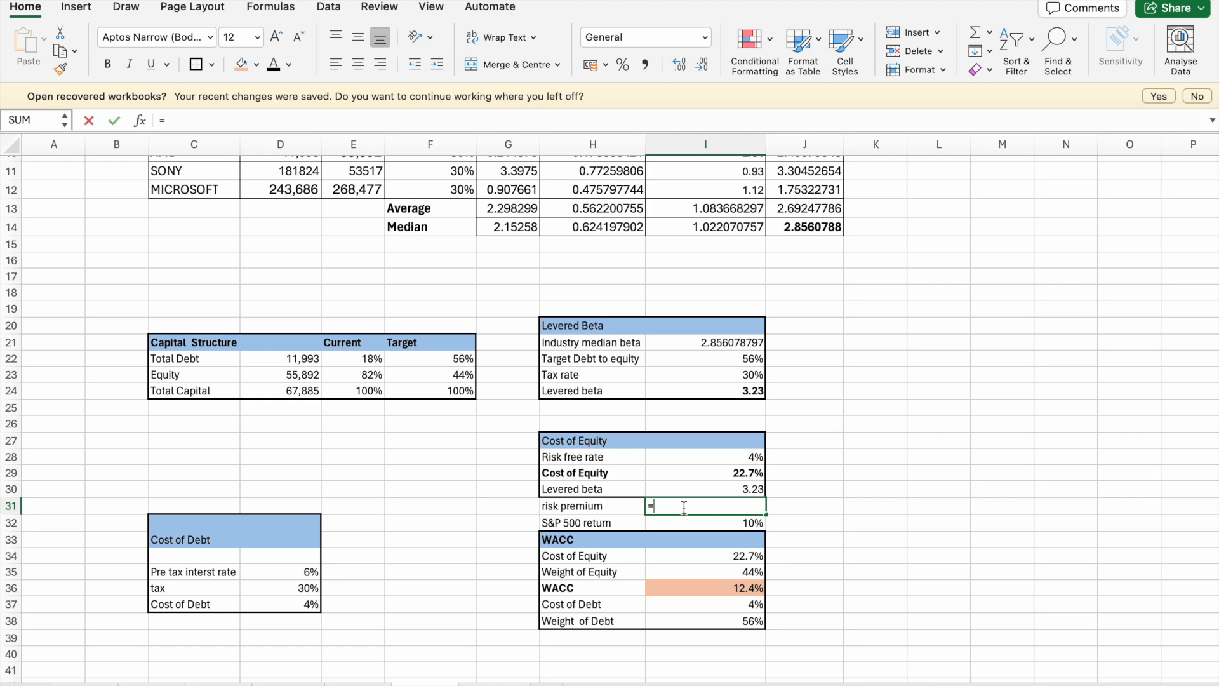
click(718, 520)
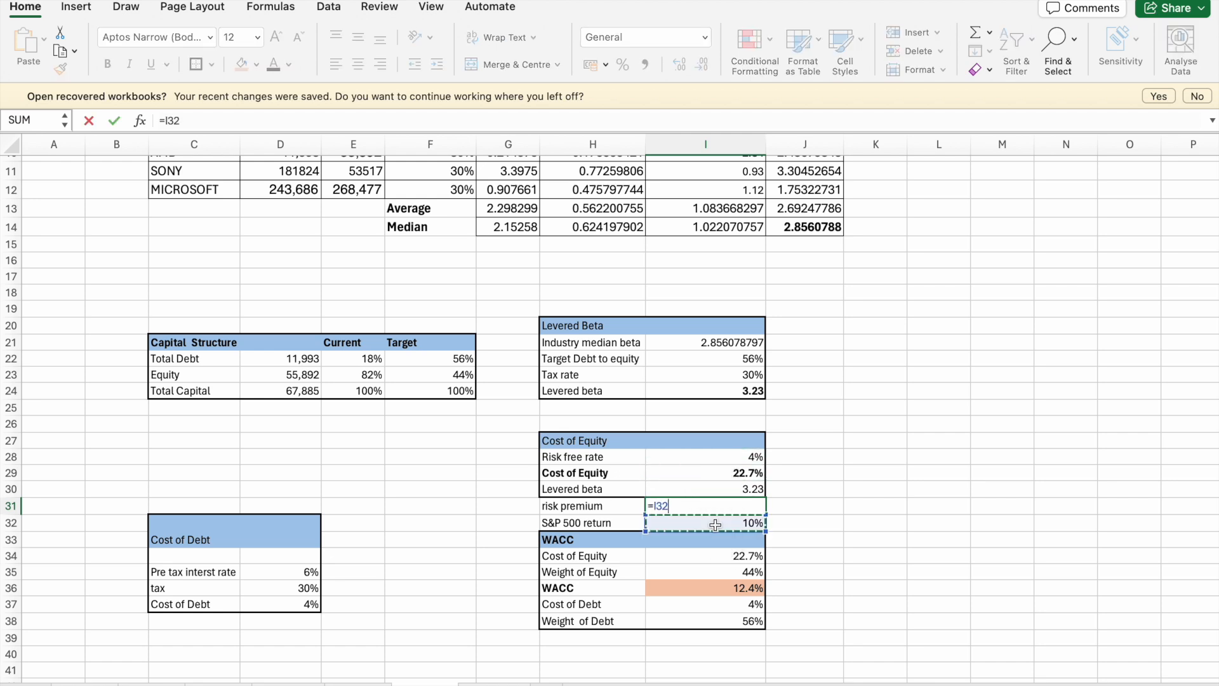
text(=)
click(736, 451)
key(Return)
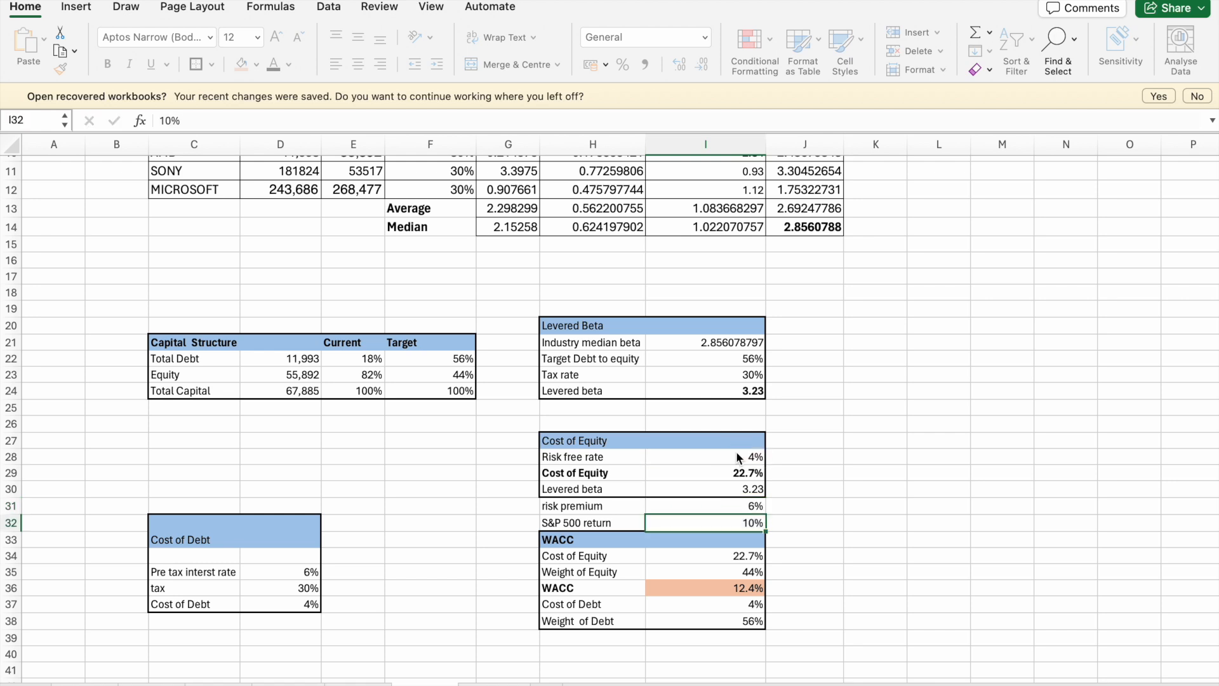
- Outline the extended Cost of Equity table H27:I32 with a thick box border and move the WACC table down one row to H34:I39
drag(575, 439, 730, 517)
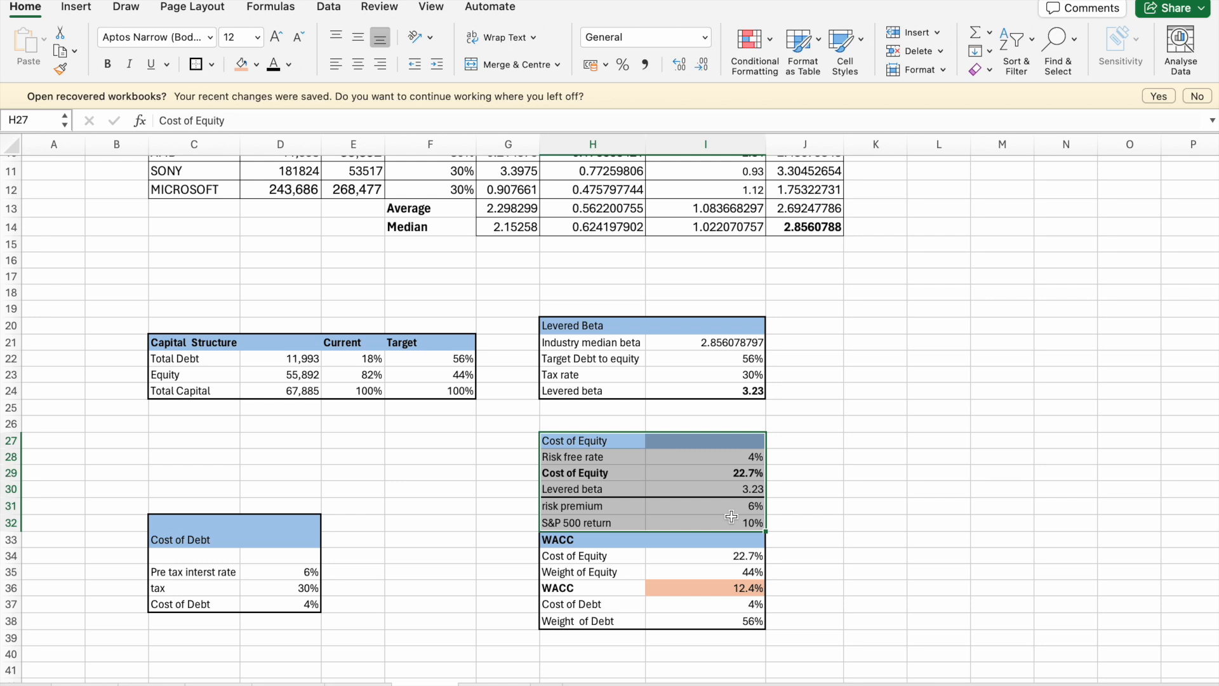
click(197, 64)
click(575, 541)
mouse_move(575, 541)
mouse_down()
mouse_move(698, 606)
mouse_move(698, 623)
mouse_up()
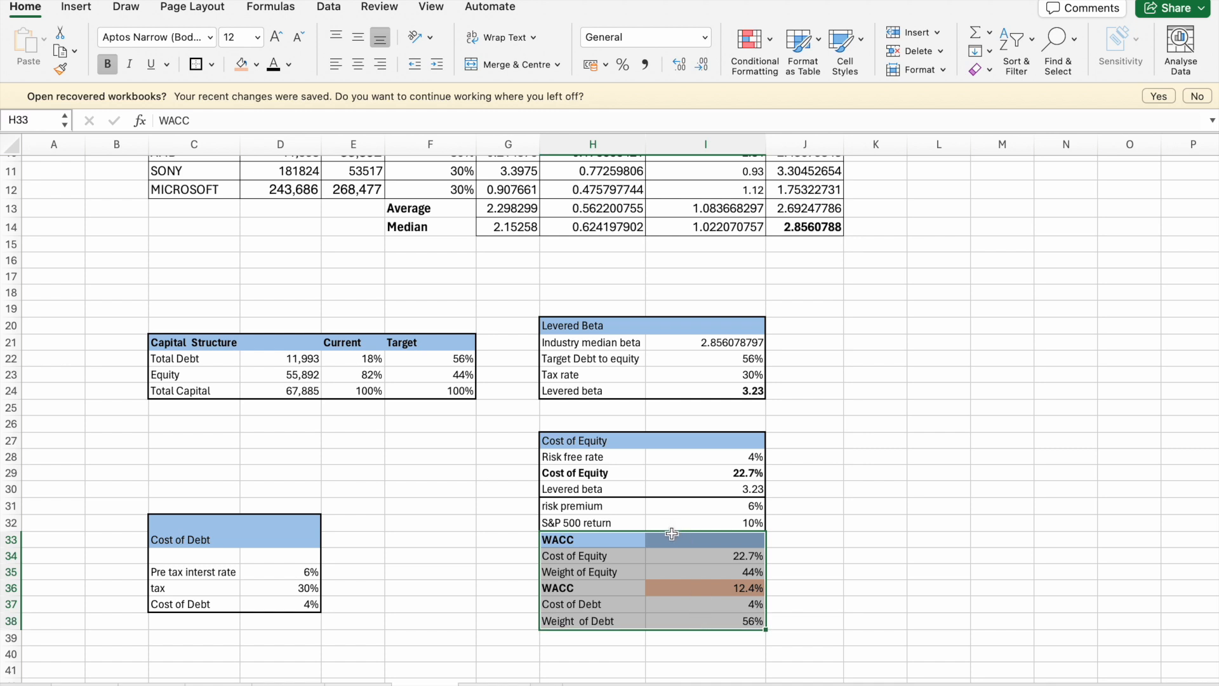
drag(672, 532, 675, 551)
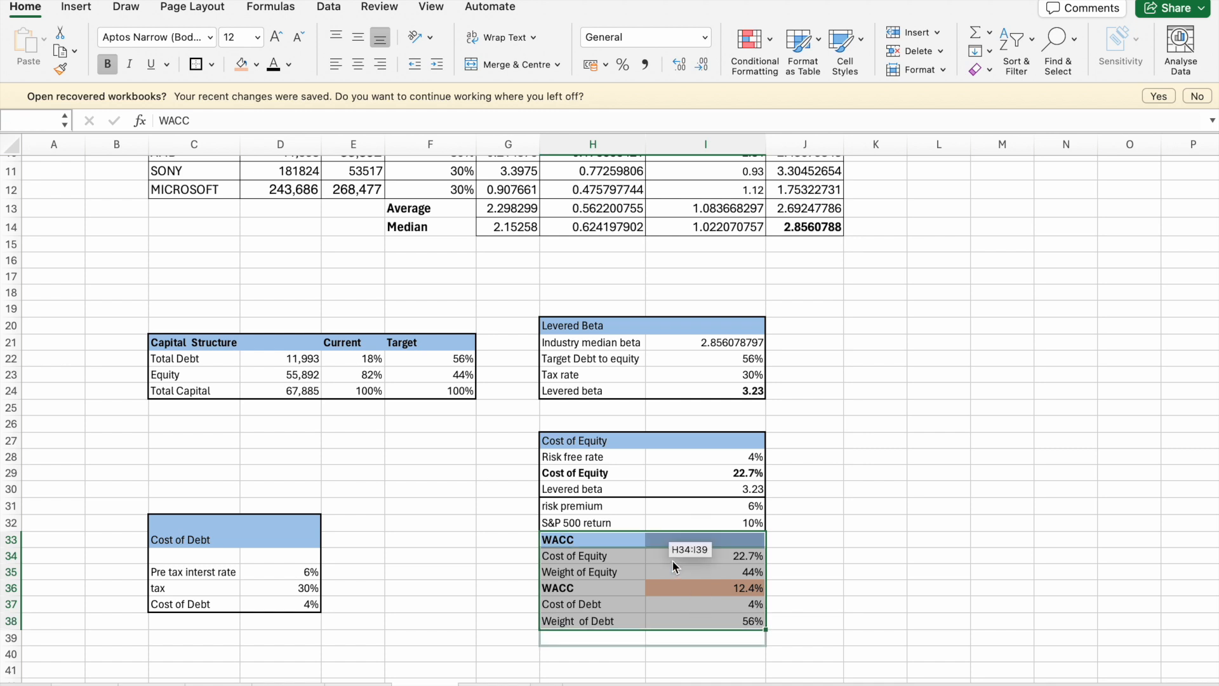
click(802, 541)
- Remove all borders from H29:I31 to clear the leftover line inside the Cost of Equity table
click(634, 489)
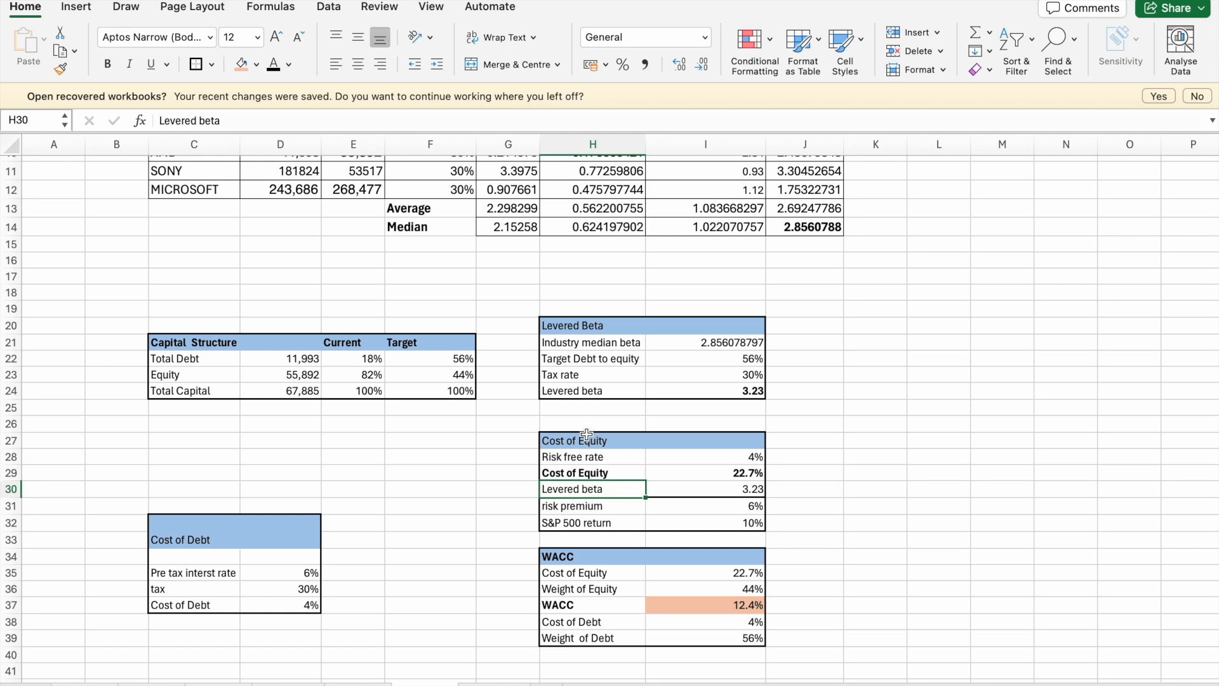
drag(584, 455, 713, 503)
drag(599, 471, 705, 505)
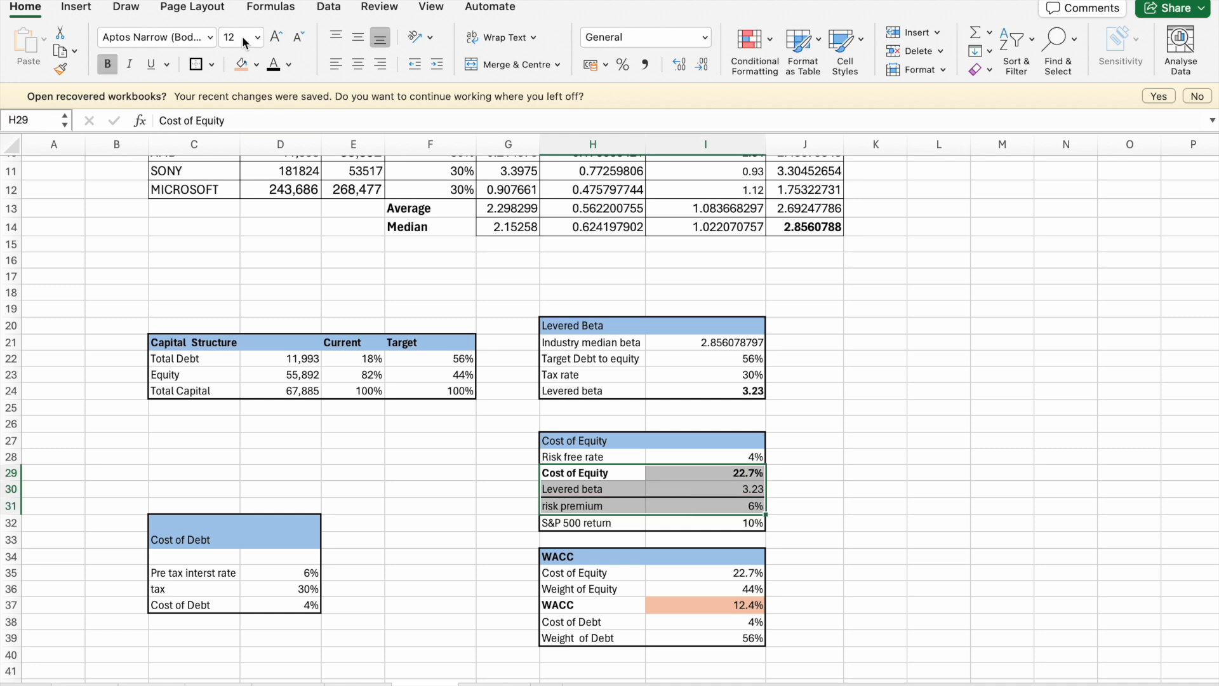
click(214, 64)
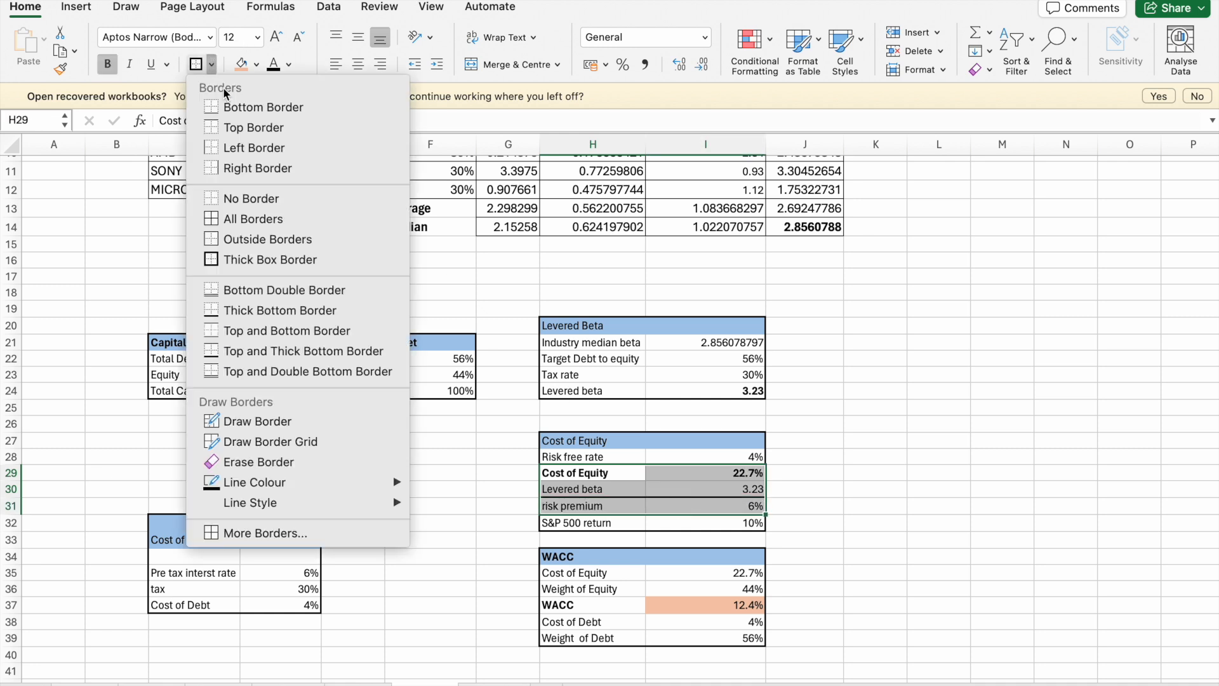
click(248, 199)
- Reapply a thick box border around the whole Cost of Equity table, H27:I32
click(532, 448)
drag(559, 440, 689, 527)
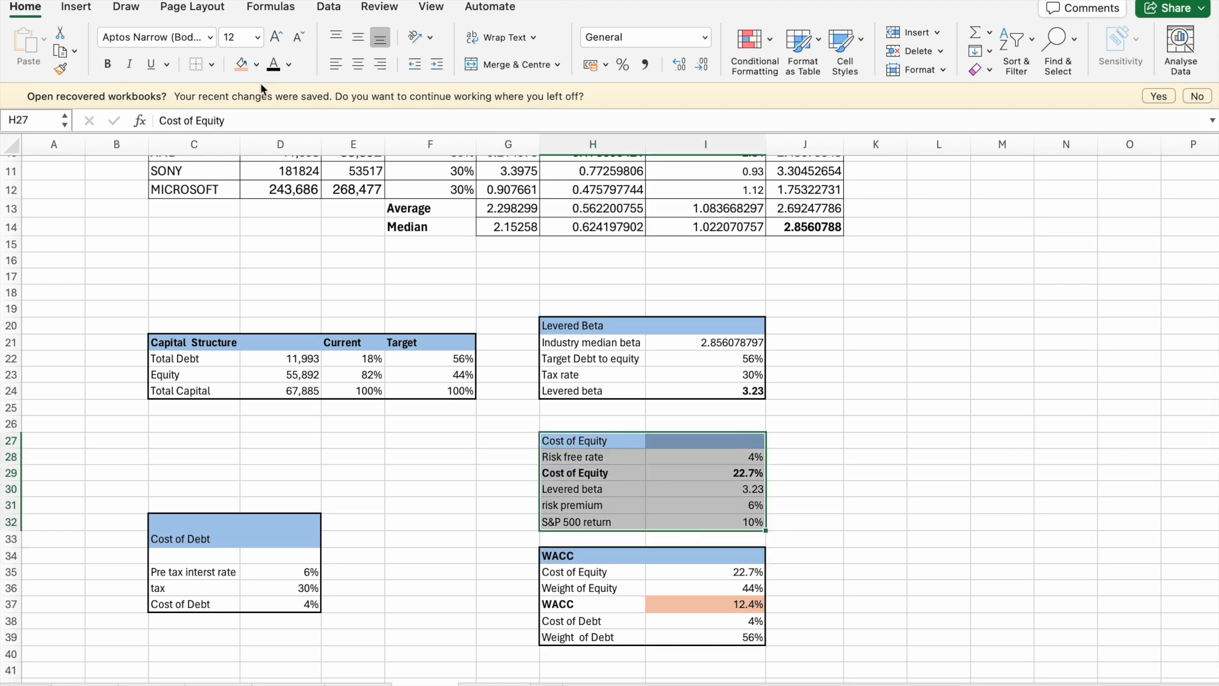
click(215, 63)
click(235, 257)
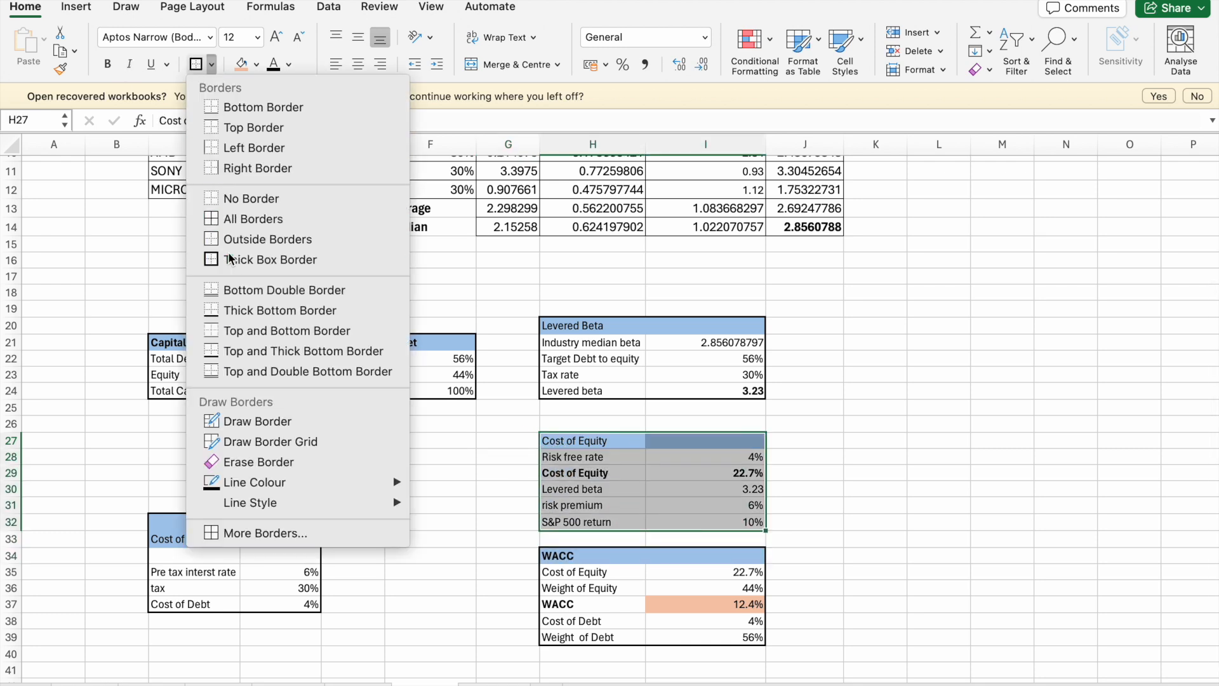
click(849, 520)
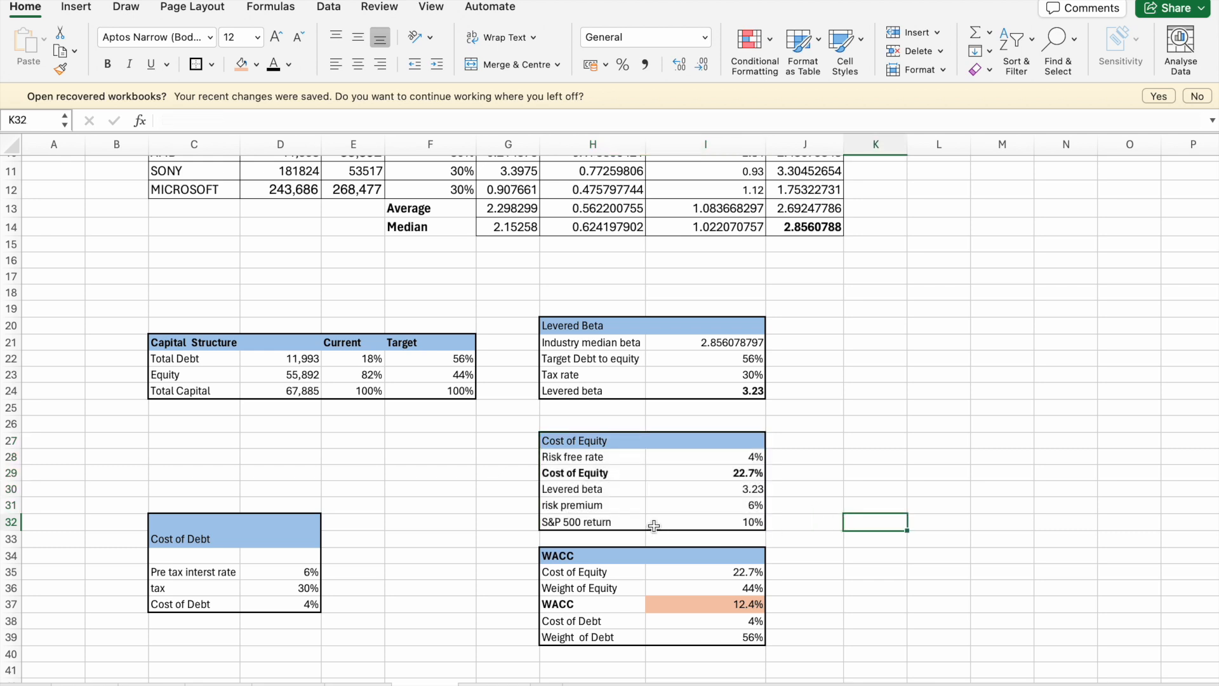
- Replace the (0.1-I28) term in the Cost of Equity formula in I29 with the risk premium cell, giving =I28+I31*I30
click(704, 473)
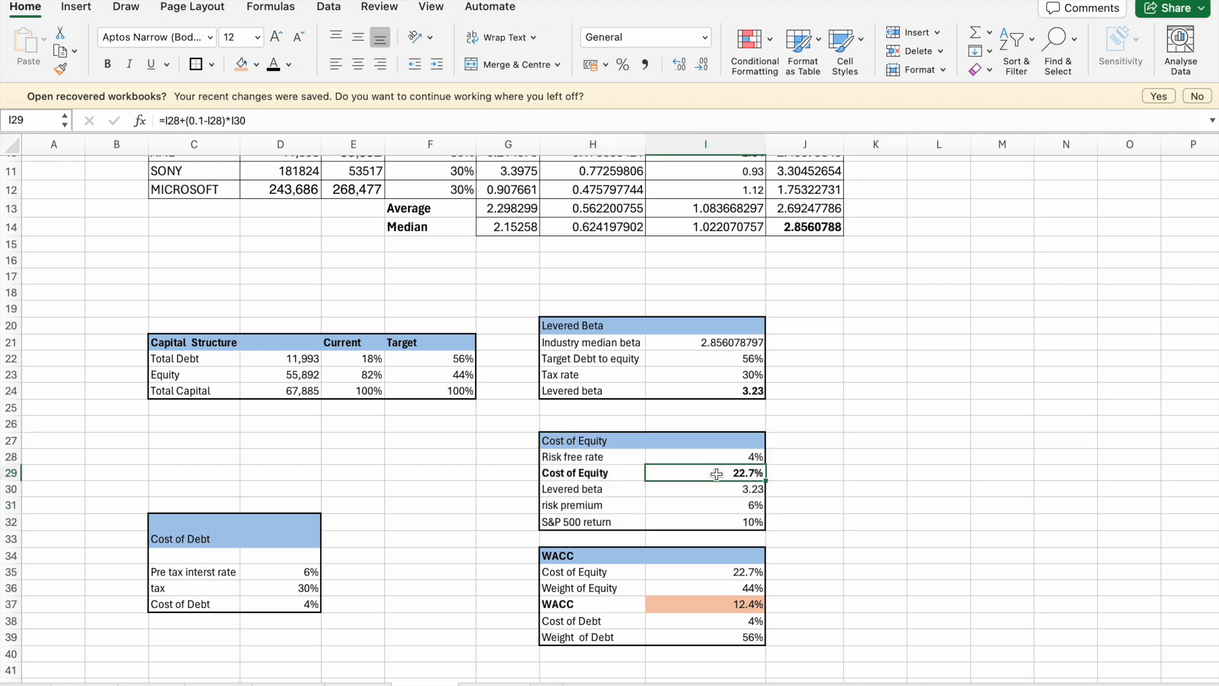
click(254, 120)
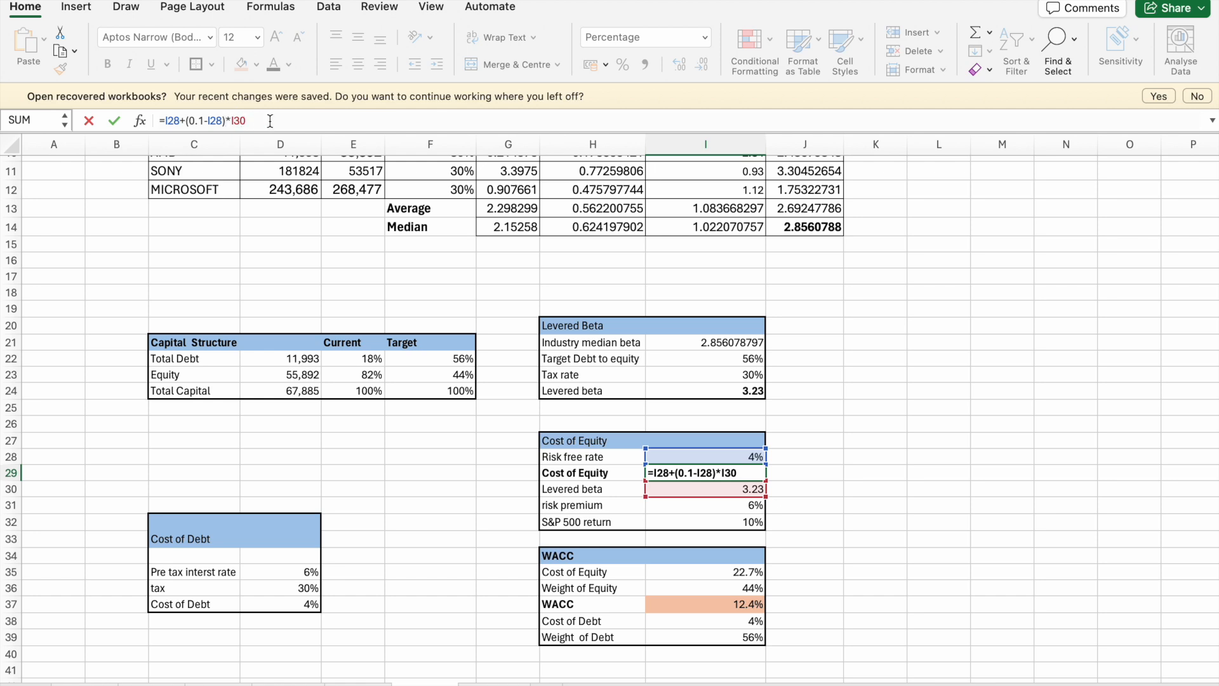
key(BackSpace)
key(BackSpace)
key(BackSpace)
key(BackSpace)
key(BackSpace)
key(BackSpace)
key(BackSpace)
key(BackSpace)
key(BackSpace)
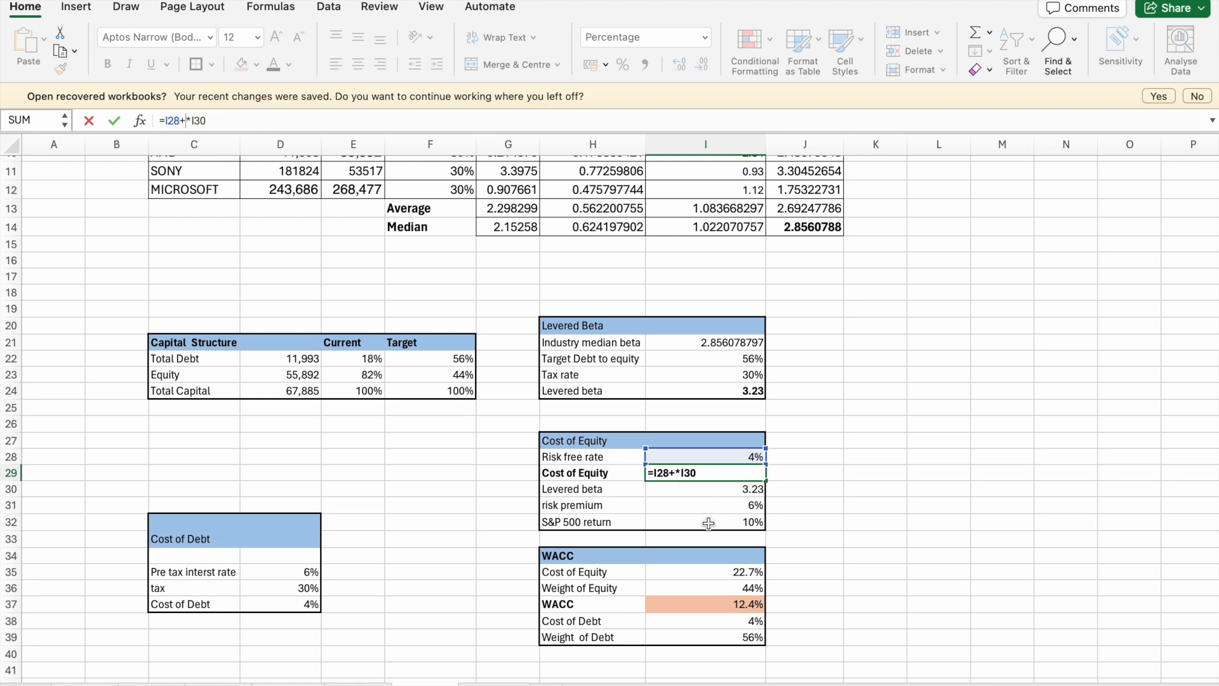
click(713, 510)
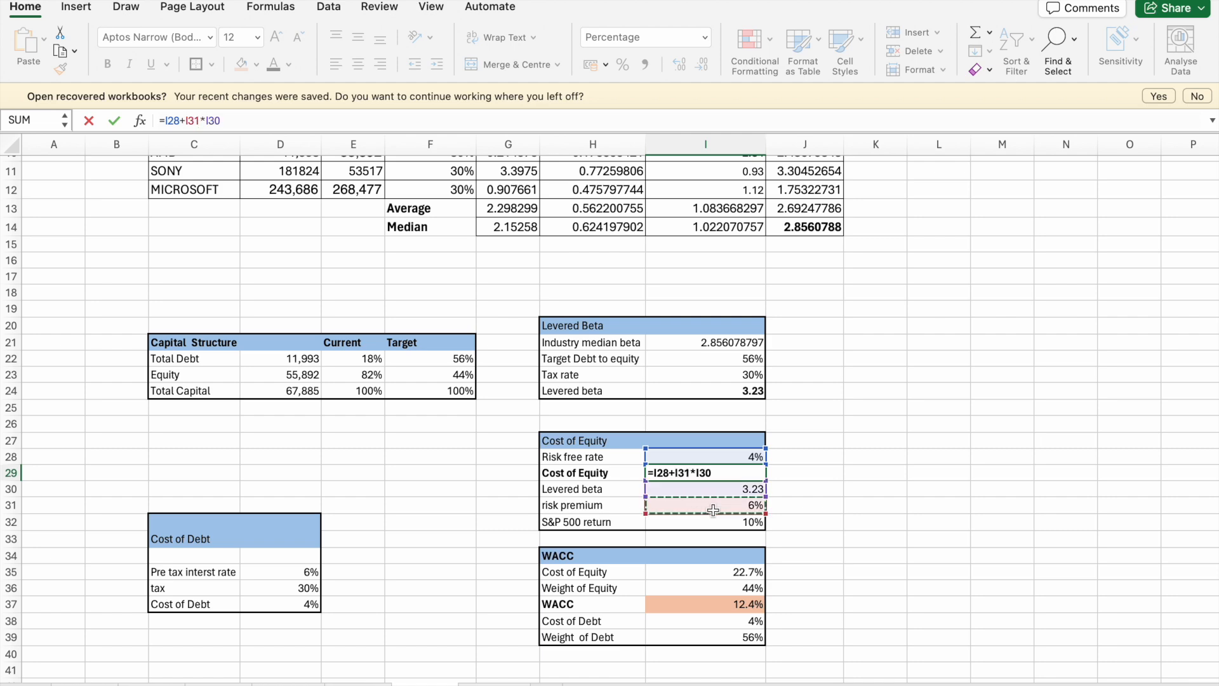
key(Return)
click(1024, 486)
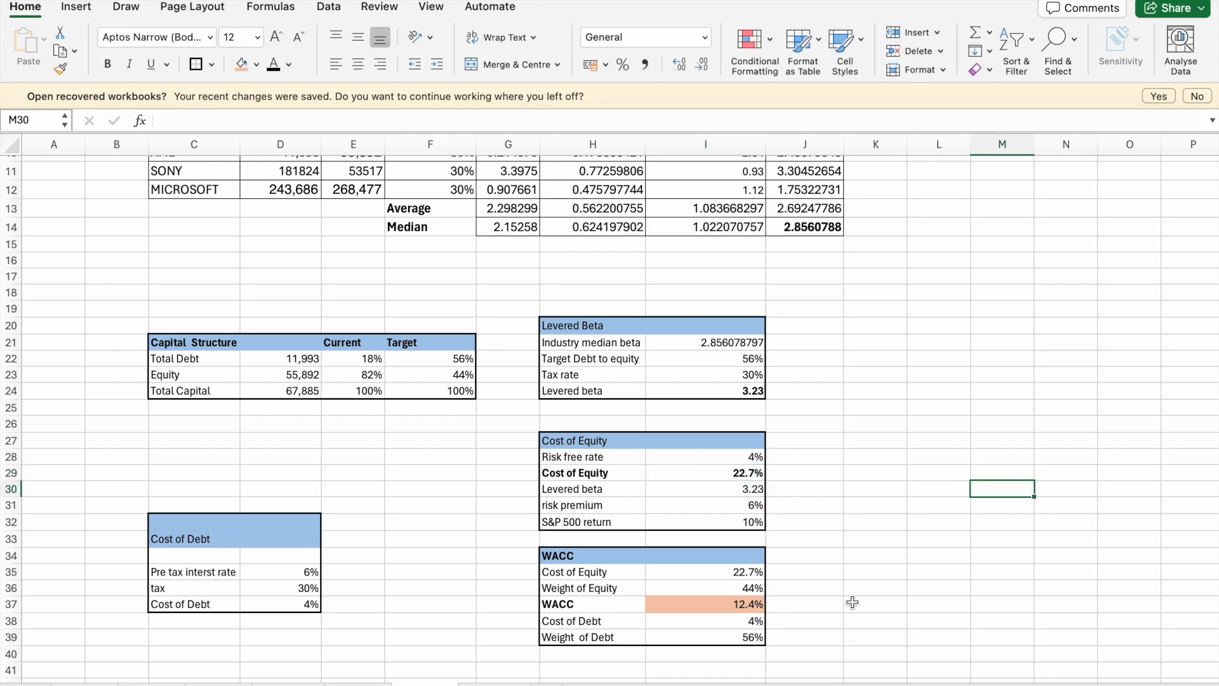
- Review the comparable companies, capital structure, beta, cost of equity, cost of debt and WACC tables after the formula change
scroll(853, 602, down, 3)
scroll(851, 602, up, 4)
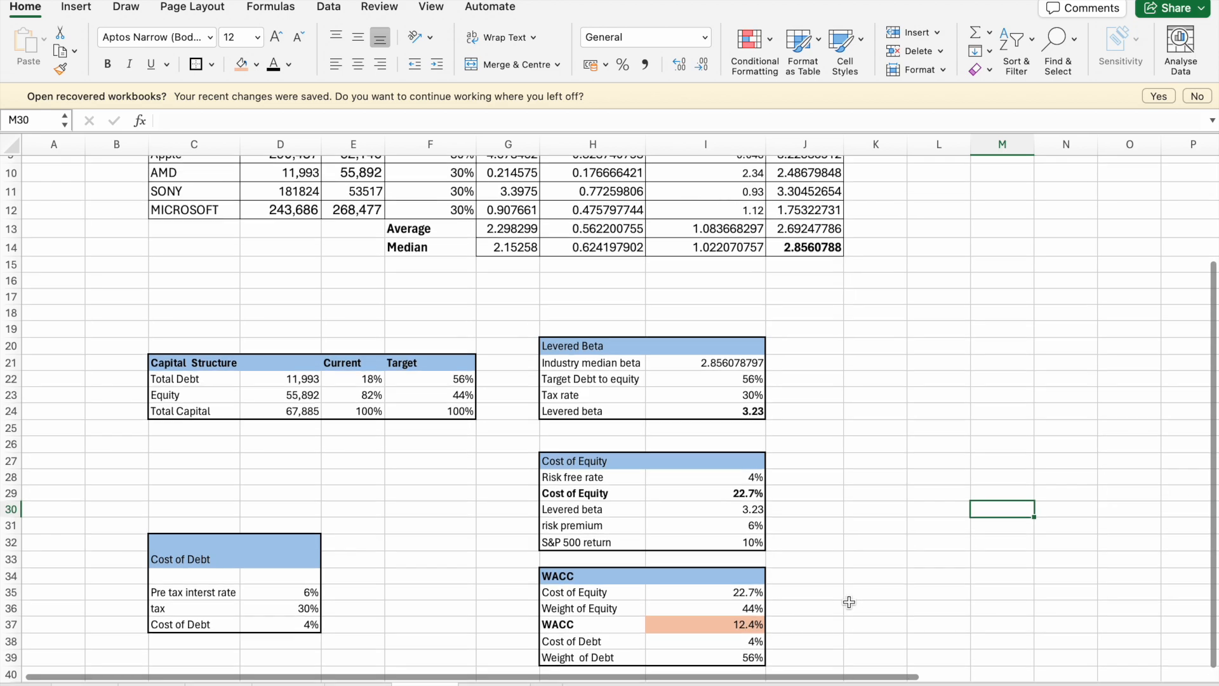
scroll(849, 602, up, 2)
scroll(850, 602, down, 8)
scroll(850, 602, right, 1)
scroll(850, 602, up, 10)
scroll(849, 602, left, 1)
scroll(849, 602, down, 1)
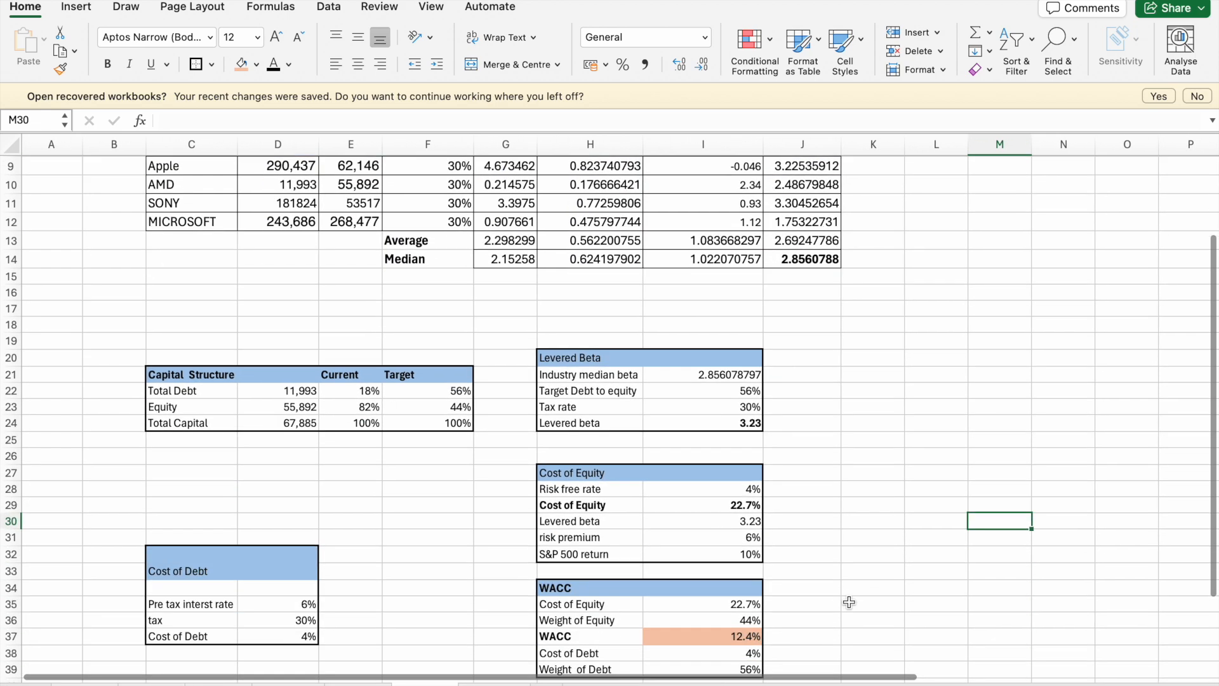
scroll(850, 602, down, 6)
scroll(849, 602, up, 3)
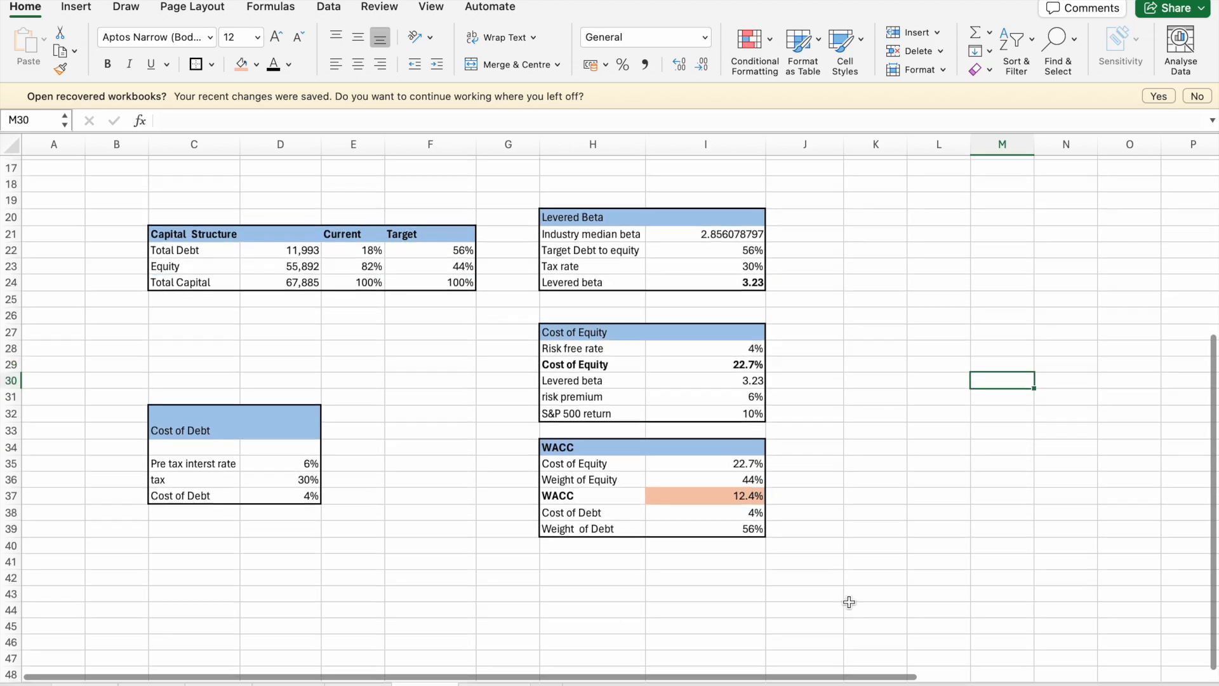
scroll(850, 602, up, 4)
- Switch to Chrome and search Google for "wacc of amd" in a new tab
key(ctrl+Up)
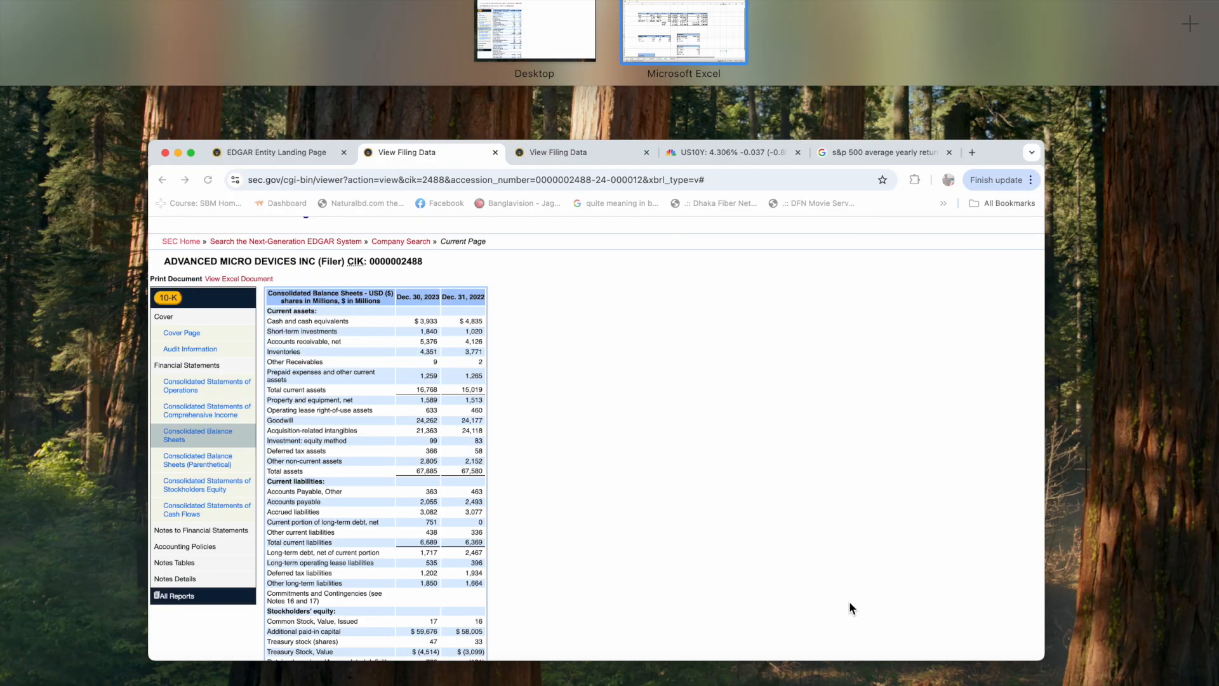
click(915, 300)
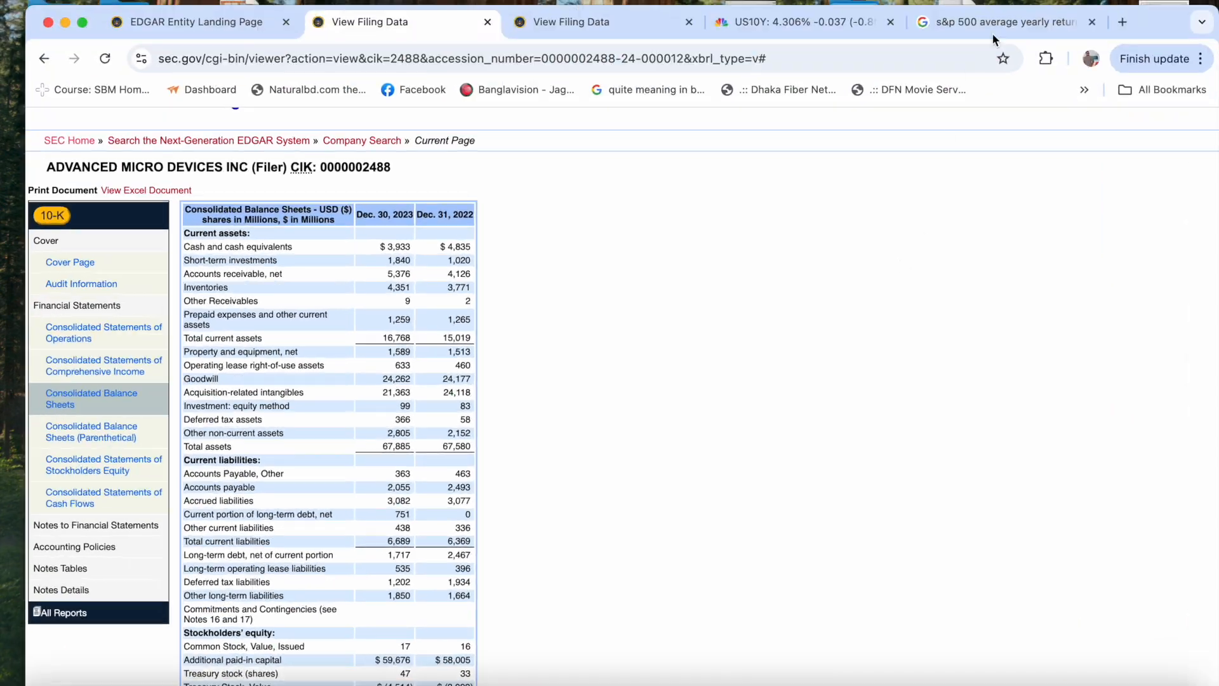
click(1123, 24)
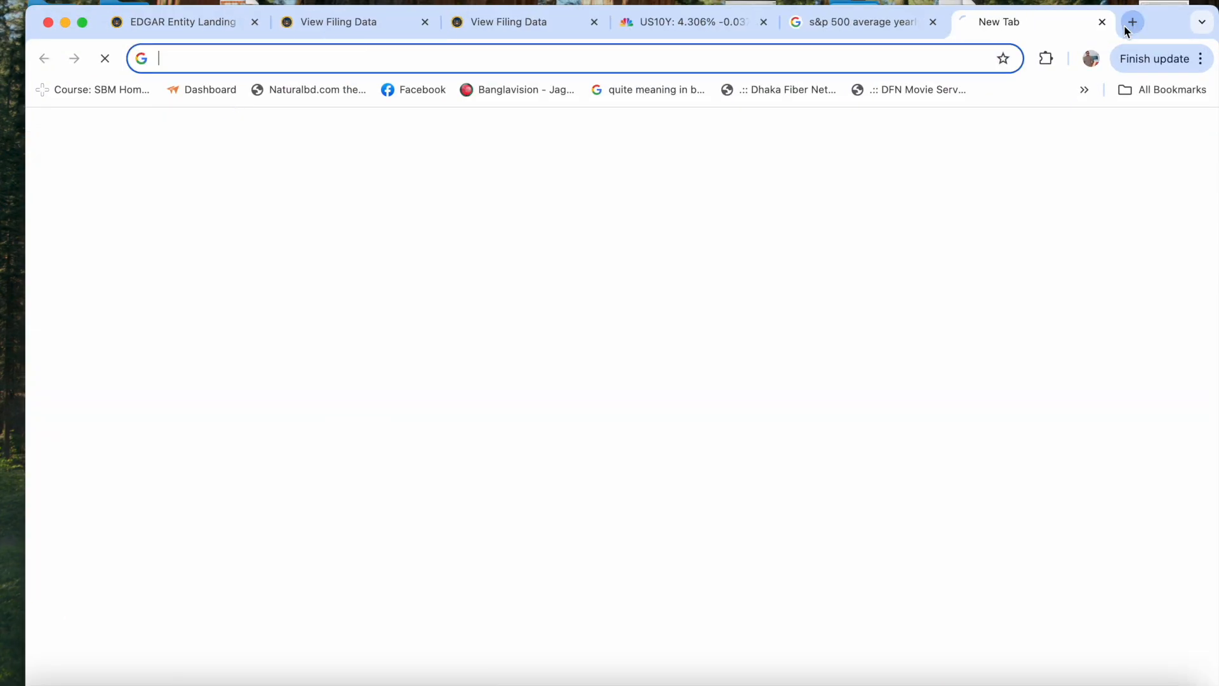
text(wacc)
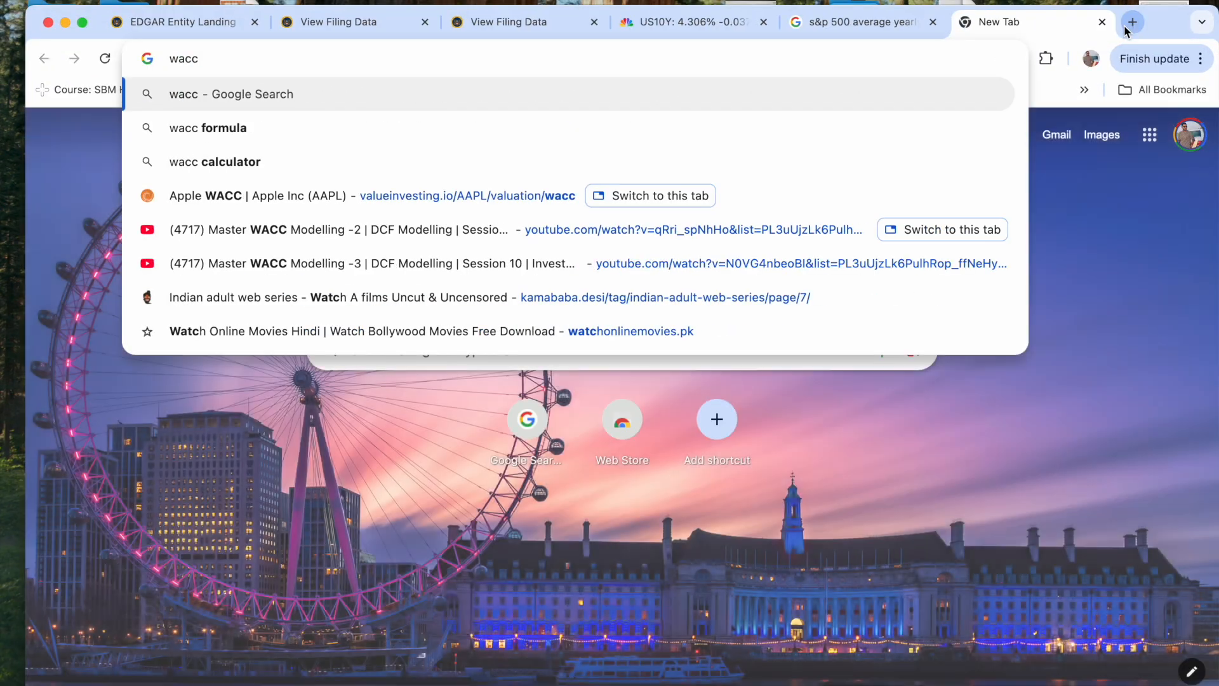
text( of )
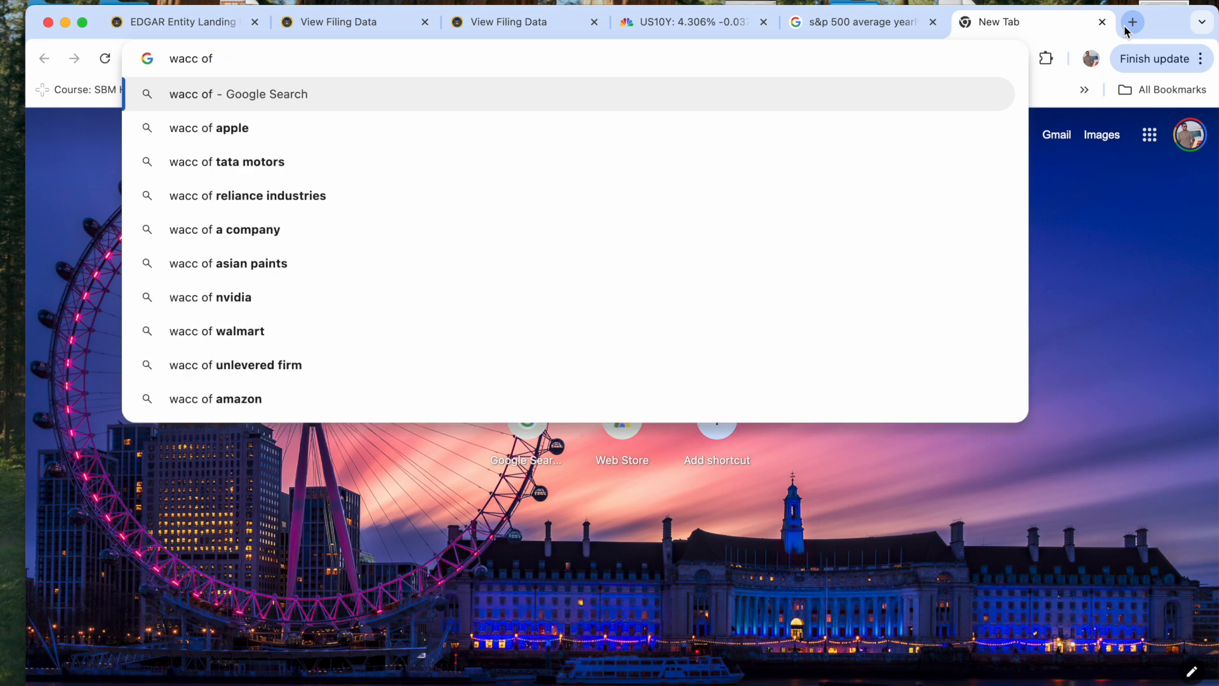
text(Amd)
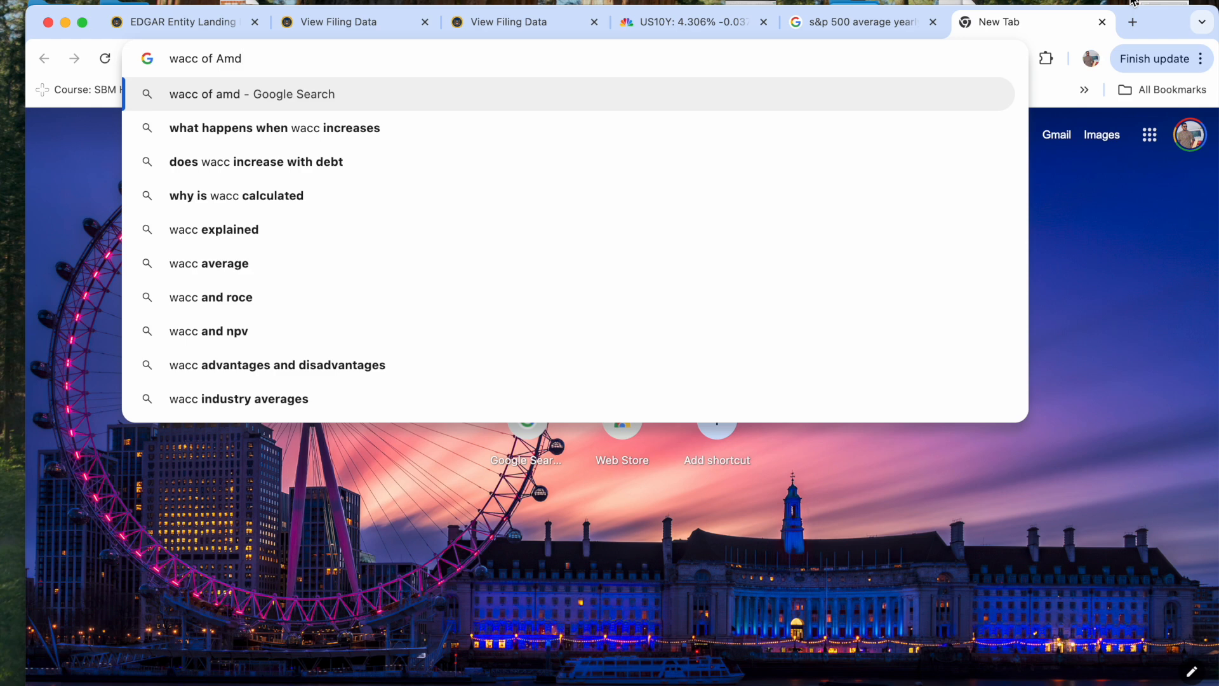
click(608, 106)
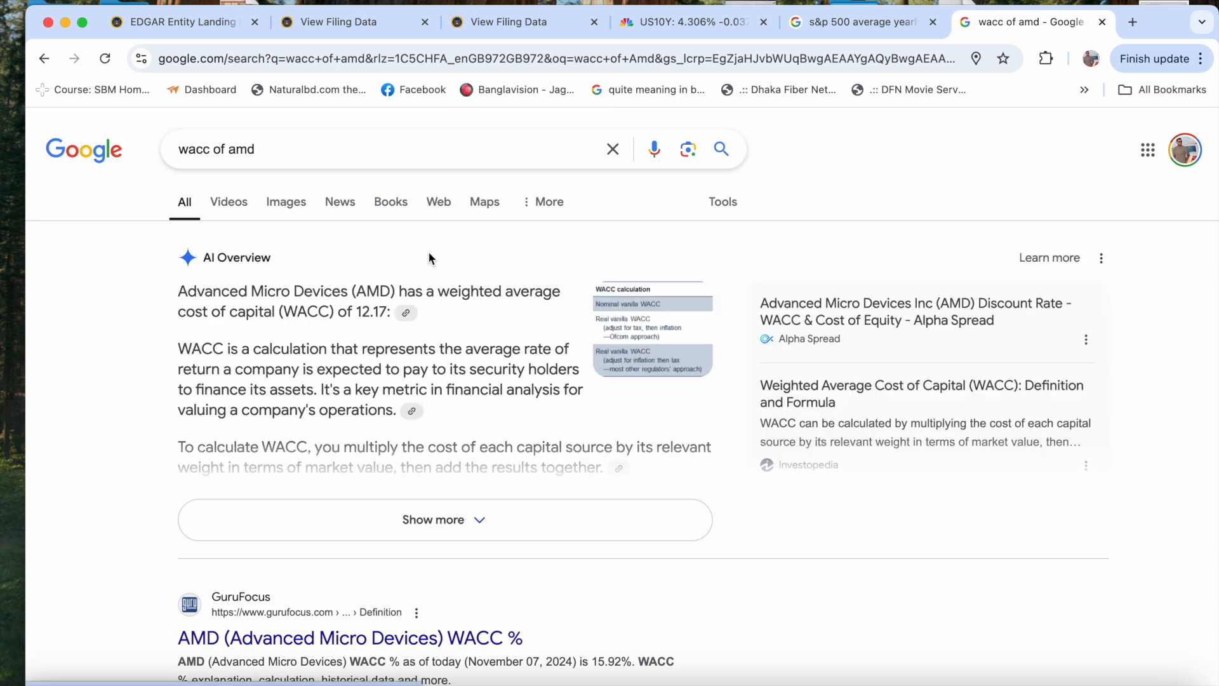
- Examine the search overview and the GuruFocus and Alpha Spread results for AMD's published WACC
scroll(430, 257, down, 3)
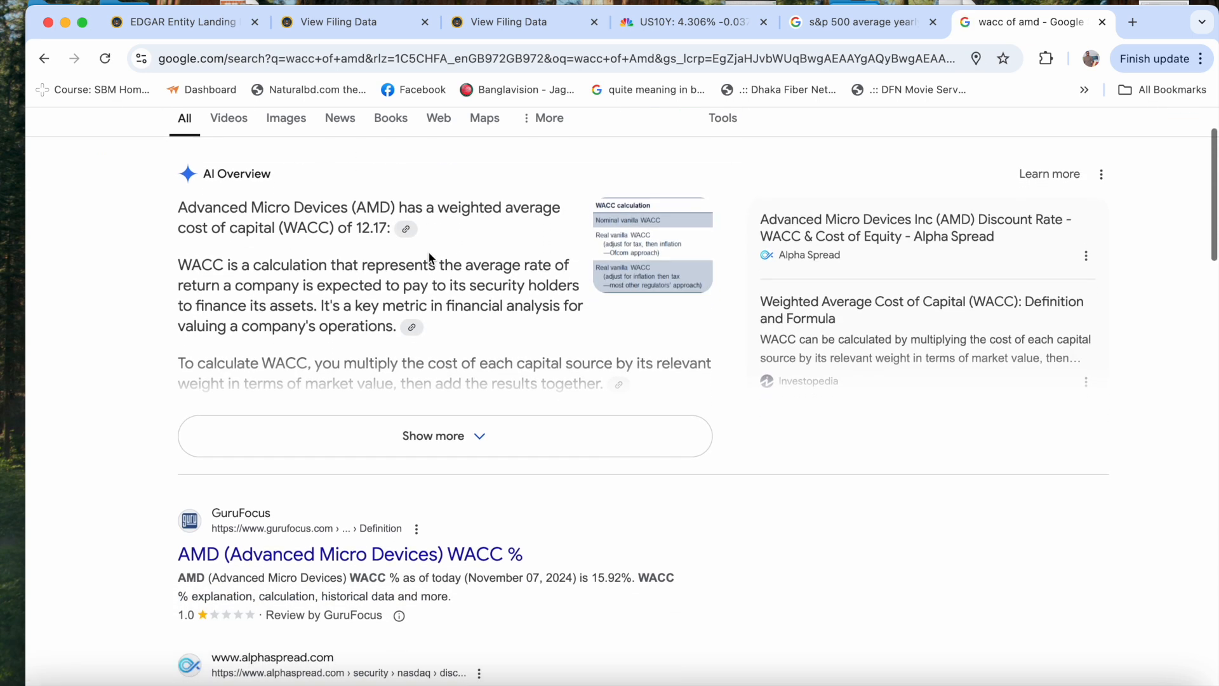
scroll(429, 257, down, 1)
scroll(429, 252, up, 1)
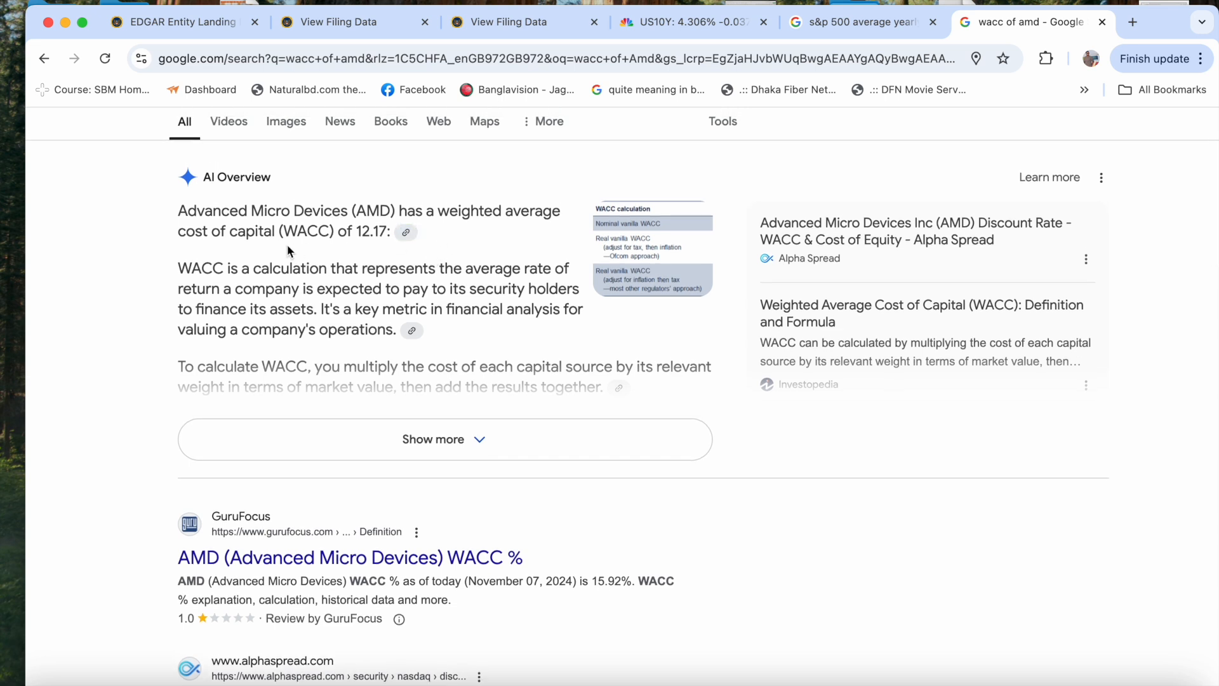
click(363, 232)
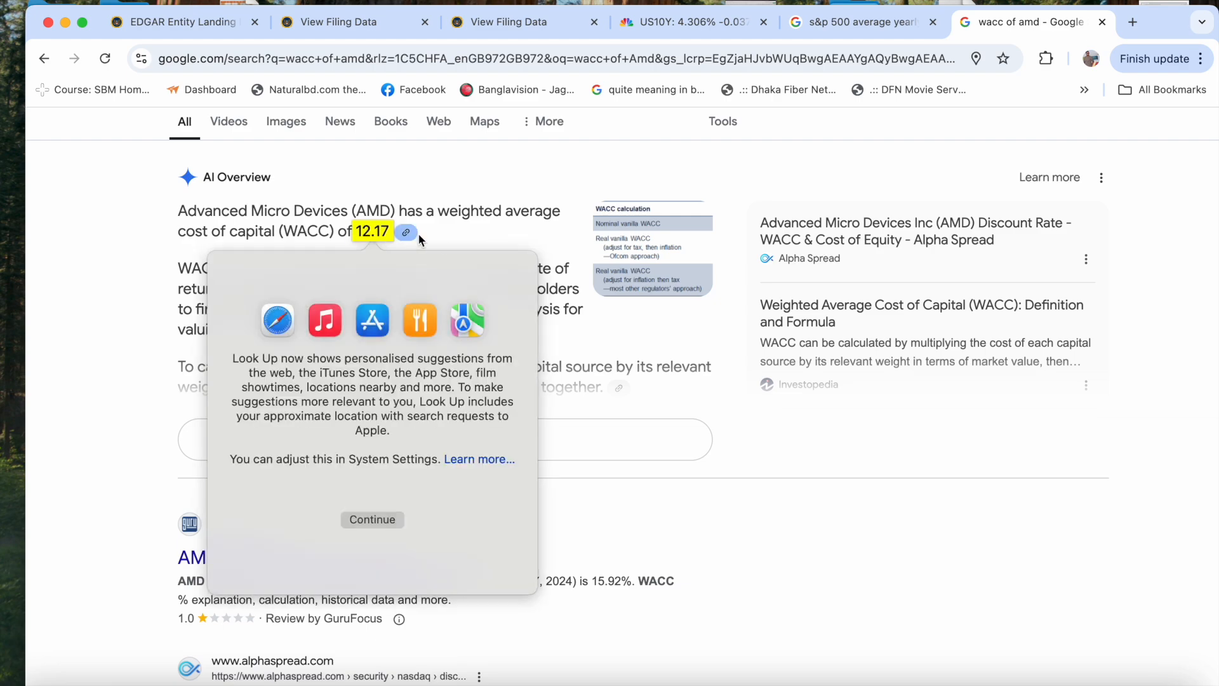
click(442, 241)
- Return to the Excel workbook and check the calculated WACC in I37 against the published figure
key(ctrl+Up)
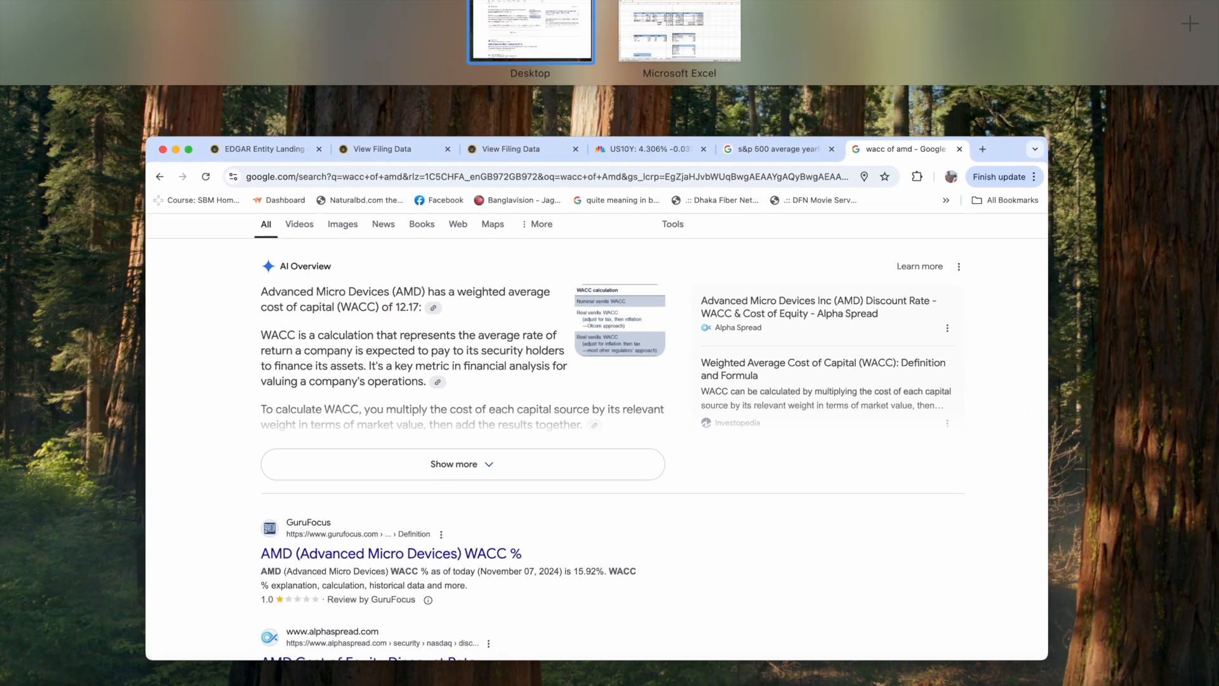
click(644, 17)
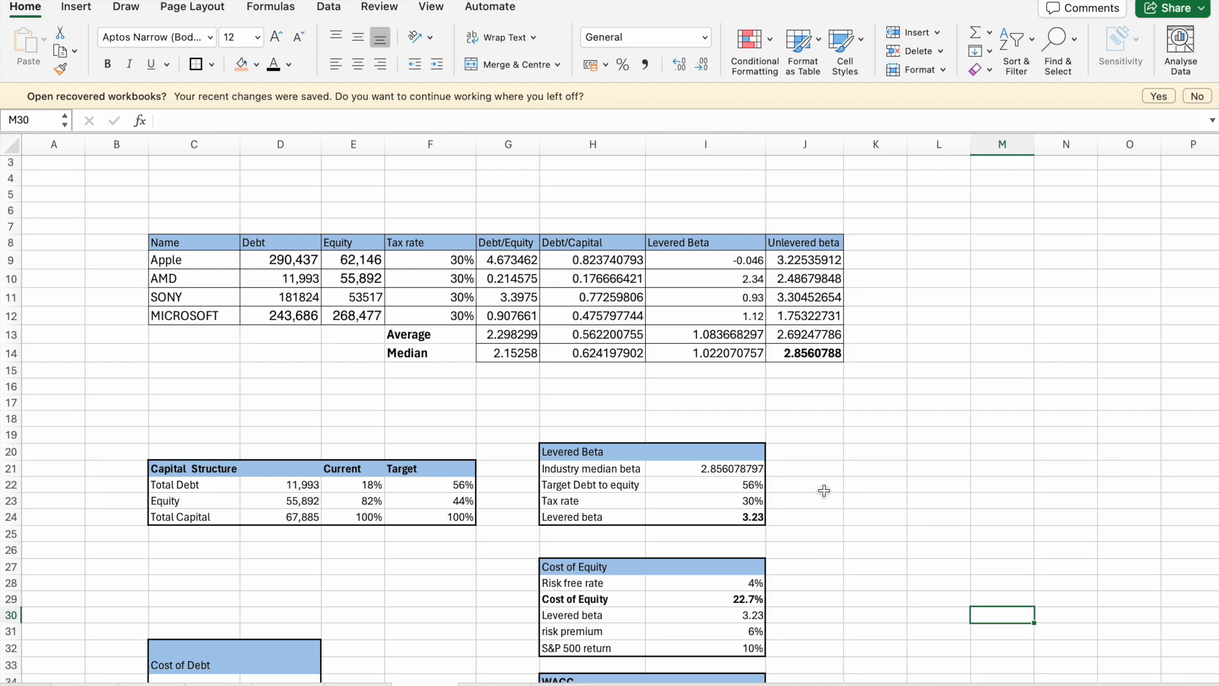
scroll(787, 567, down, 5)
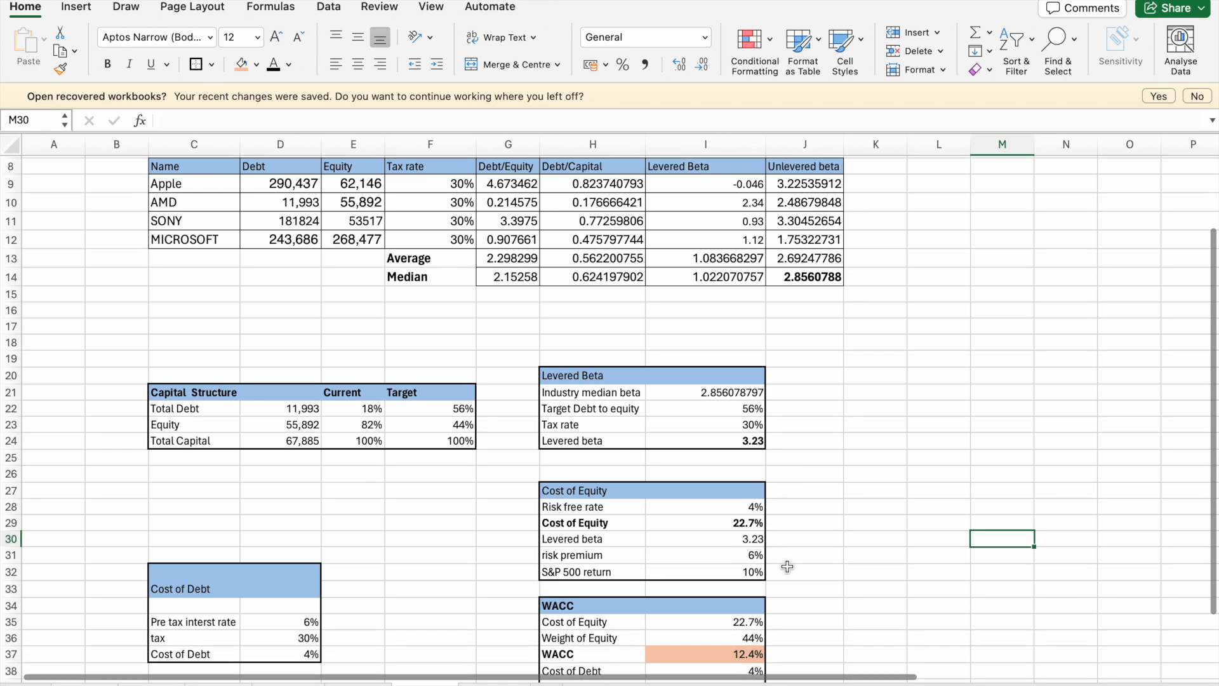
scroll(788, 566, down, 2)
click(758, 610)
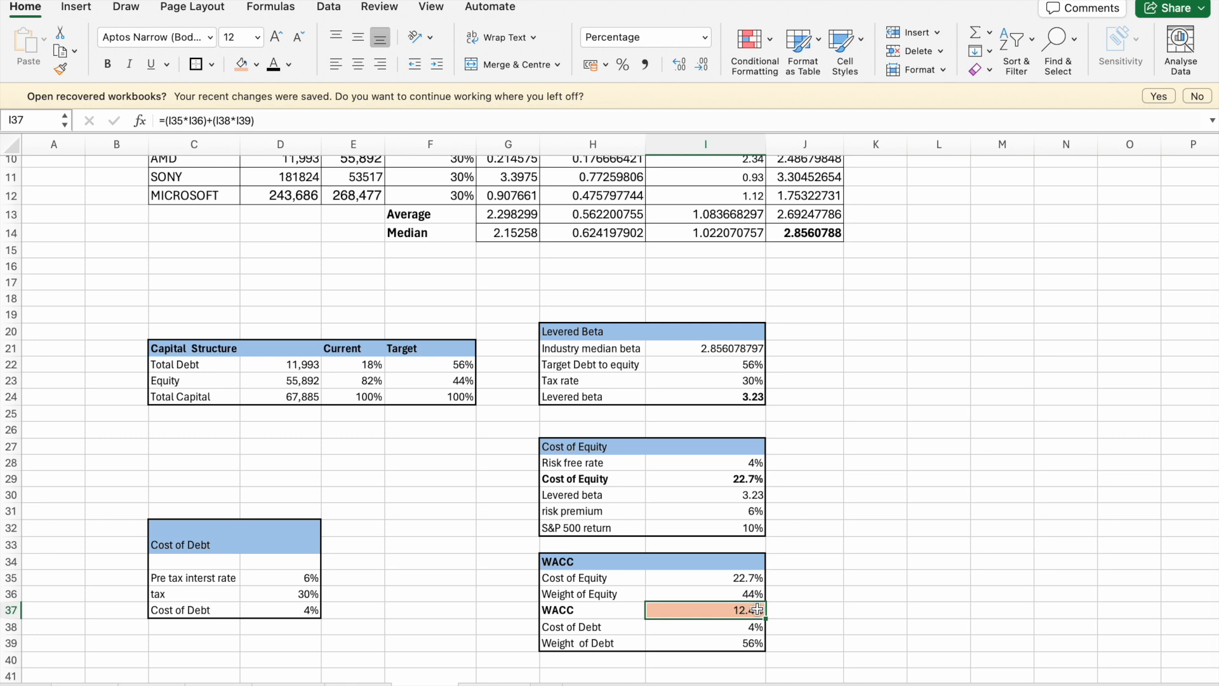
click(786, 562)
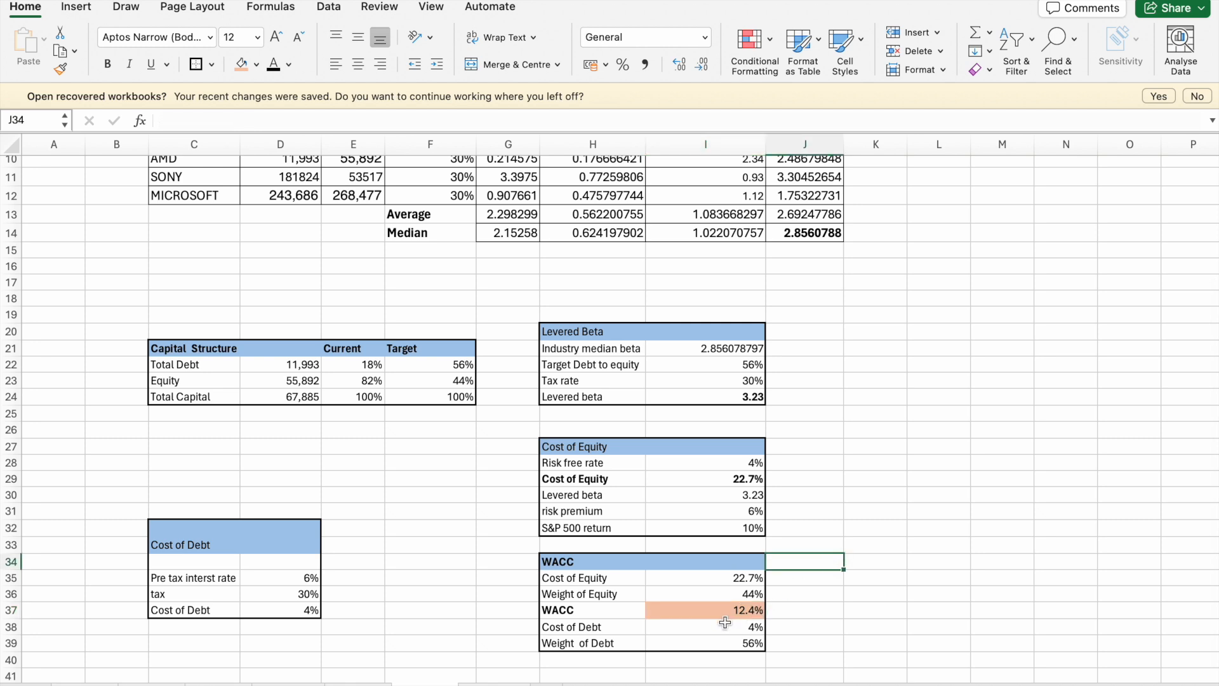
click(728, 616)
click(823, 548)
click(740, 614)
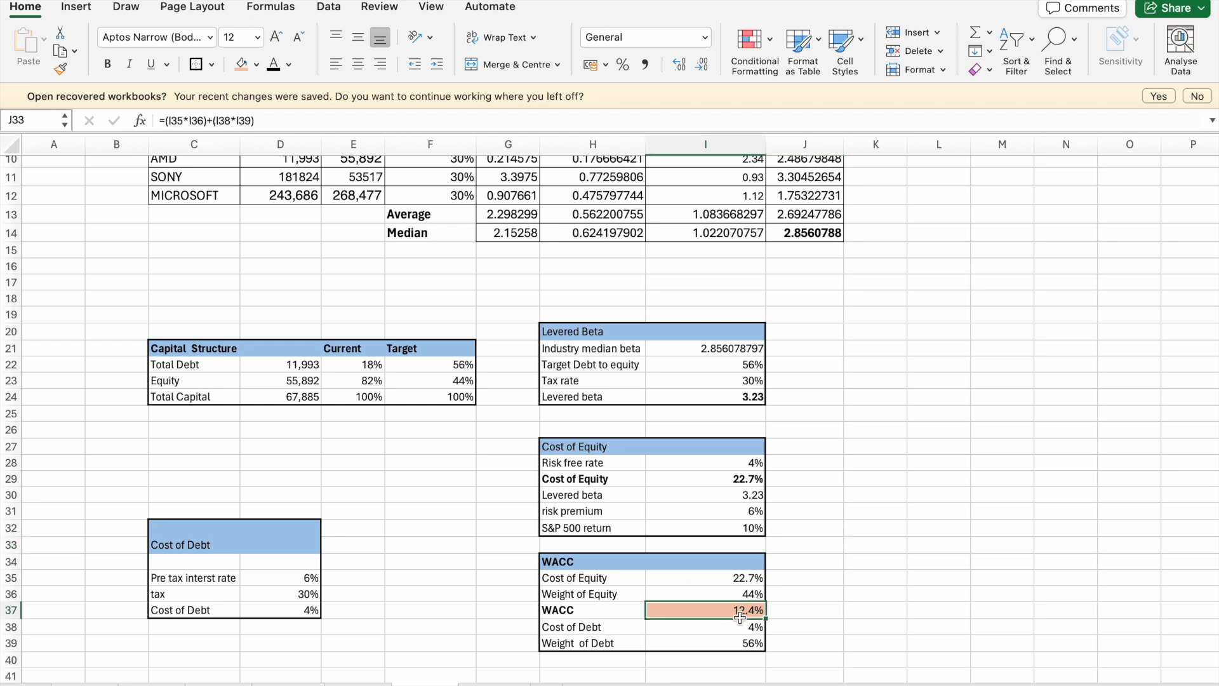
click(852, 509)
click(741, 612)
click(903, 468)
click(916, 368)
click(998, 337)
click(976, 377)
click(939, 375)
click(954, 298)
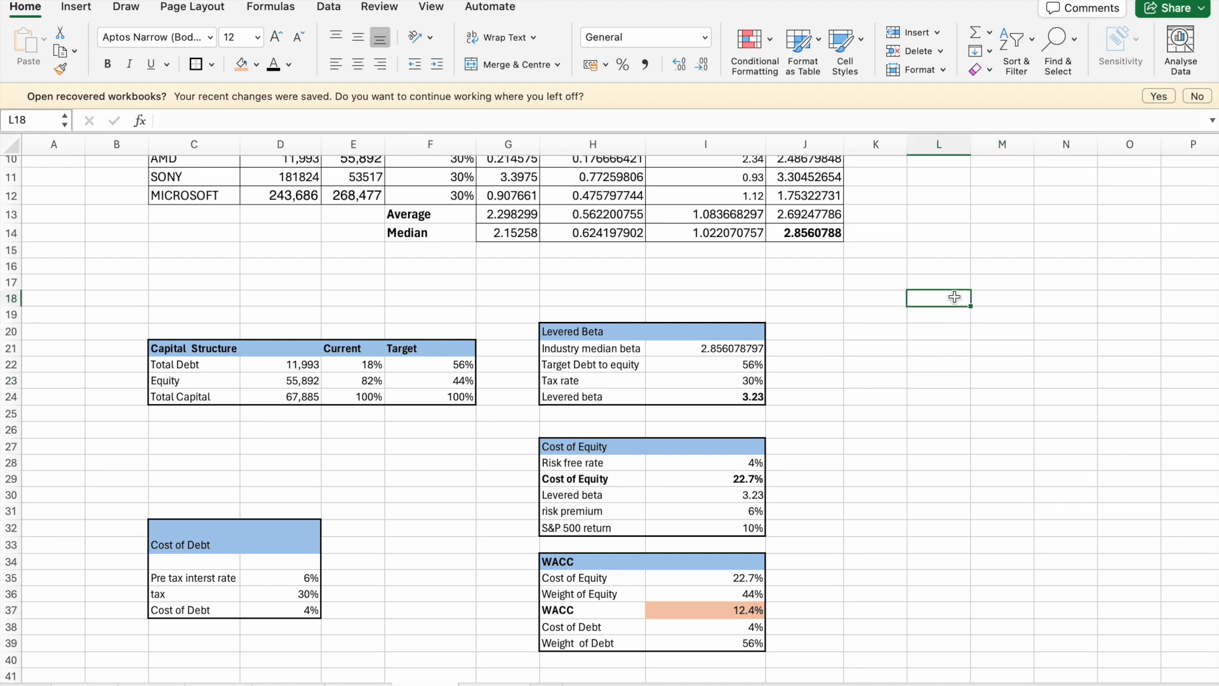
scroll(954, 297, up, 5)
scroll(954, 297, down, 1)
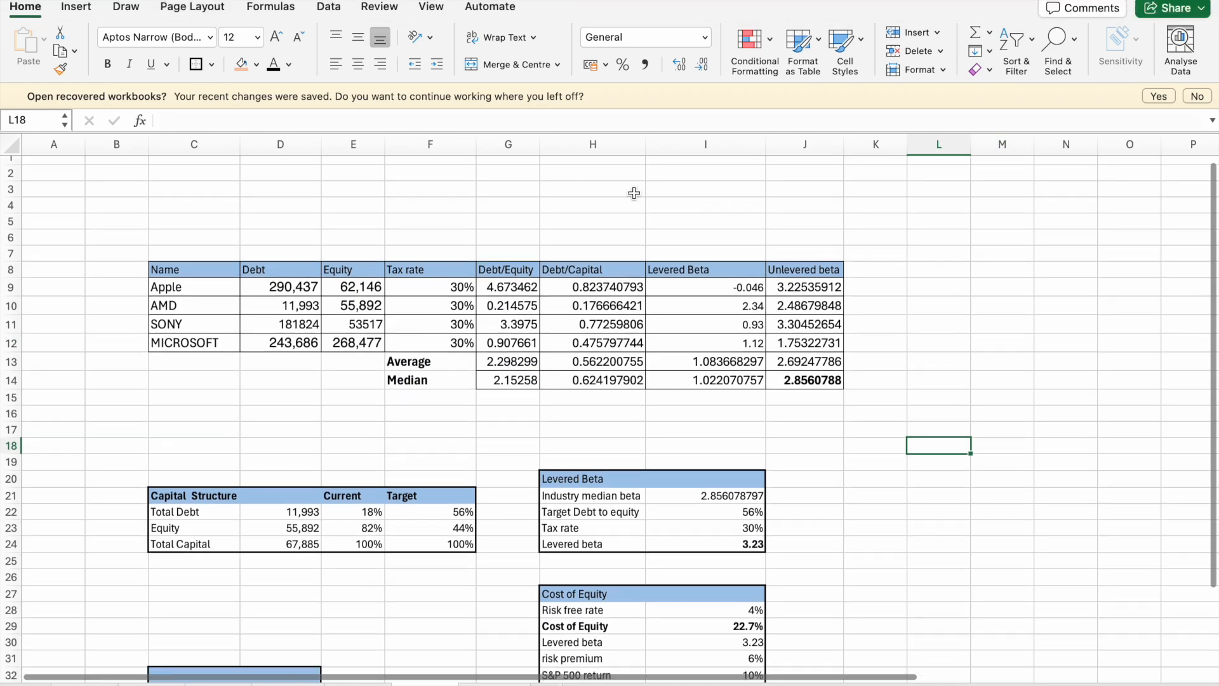